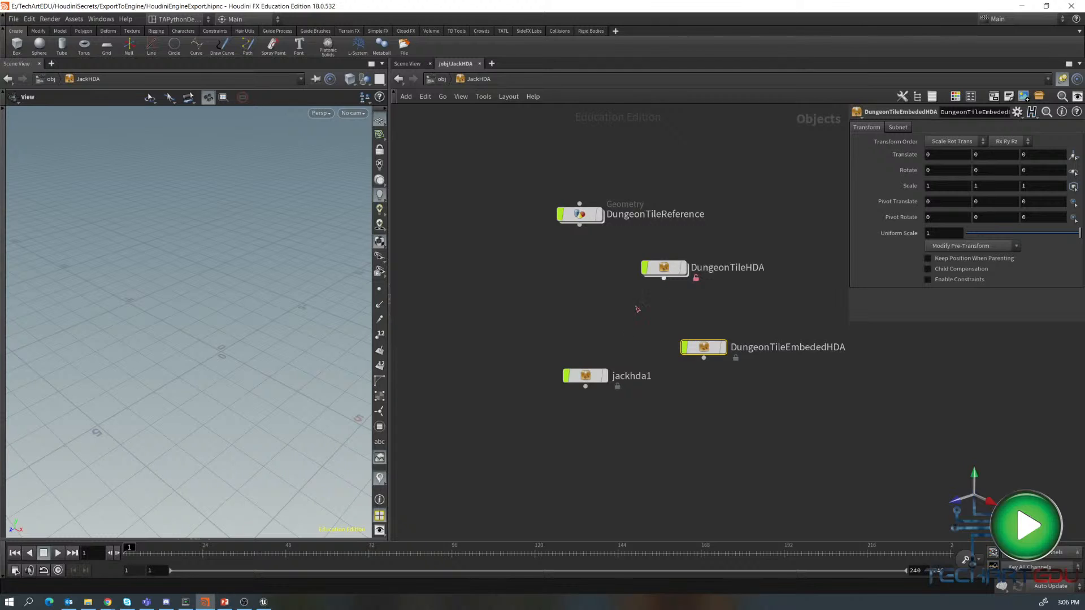
- Set the display flag on the jackhda1 node and frame its geometry in the viewport
{"action": "left_click", "coordinate": [605, 376]}
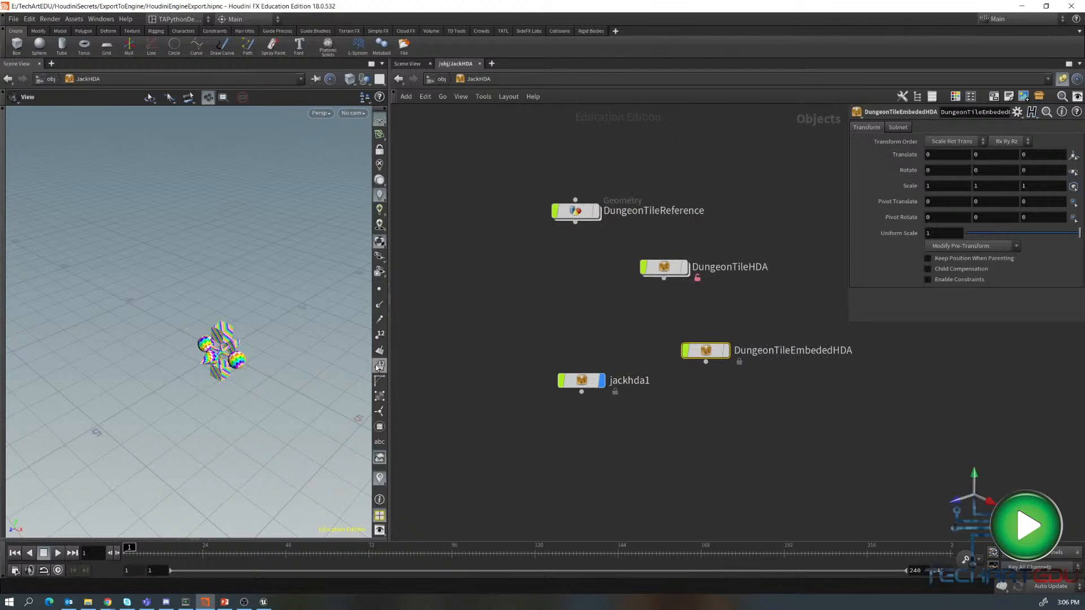
{"action": "key", "text": "f"}
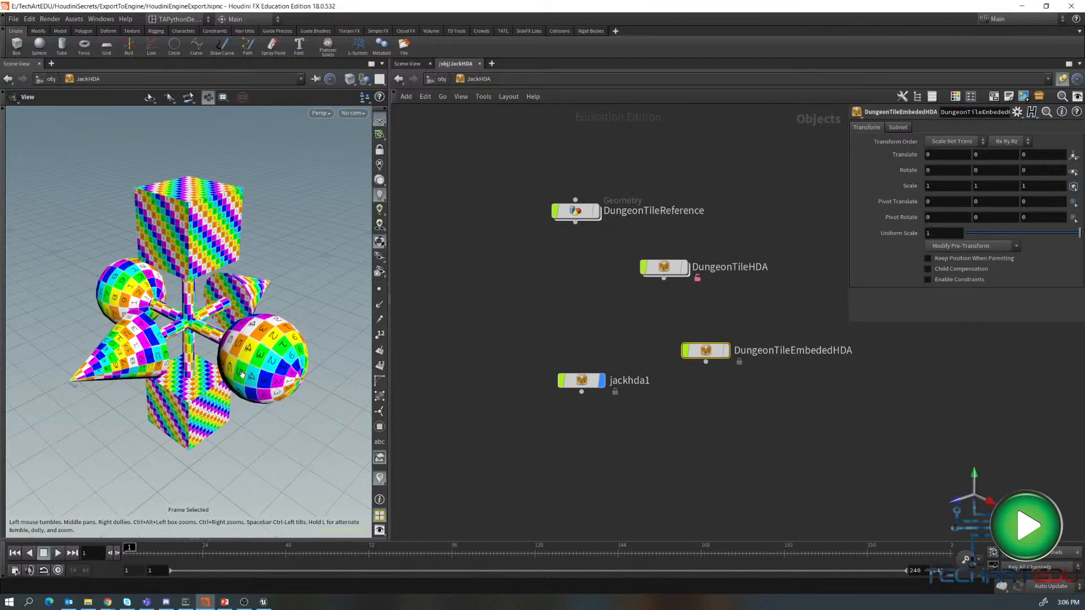
{"action": "left_click_drag", "start_coordinate": [240, 375], "coordinate": [265, 321]}
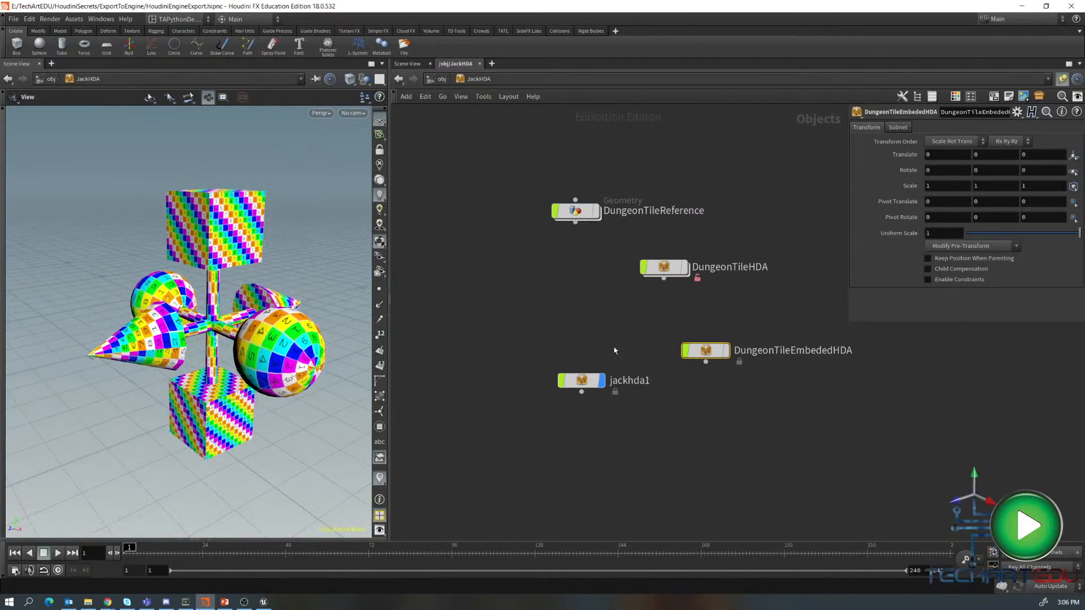
- Move the jackhda1 node up beside DungeonTileEmbededHDA in the network
{"action": "left_click_drag", "start_coordinate": [582, 381], "coordinate": [580, 355]}
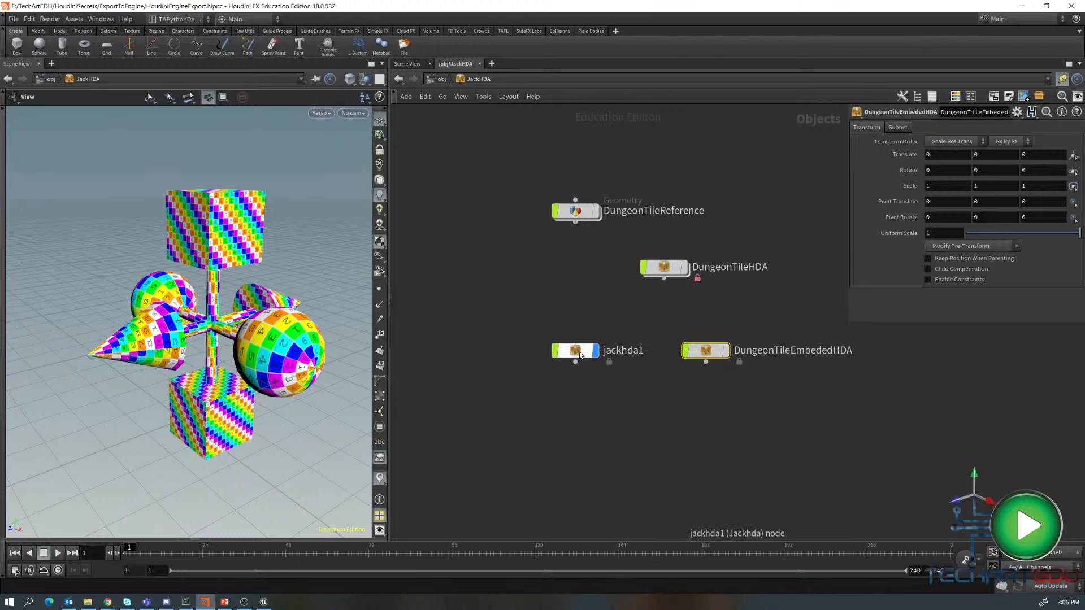
{"action": "mouse_move", "coordinate": [579, 351]}
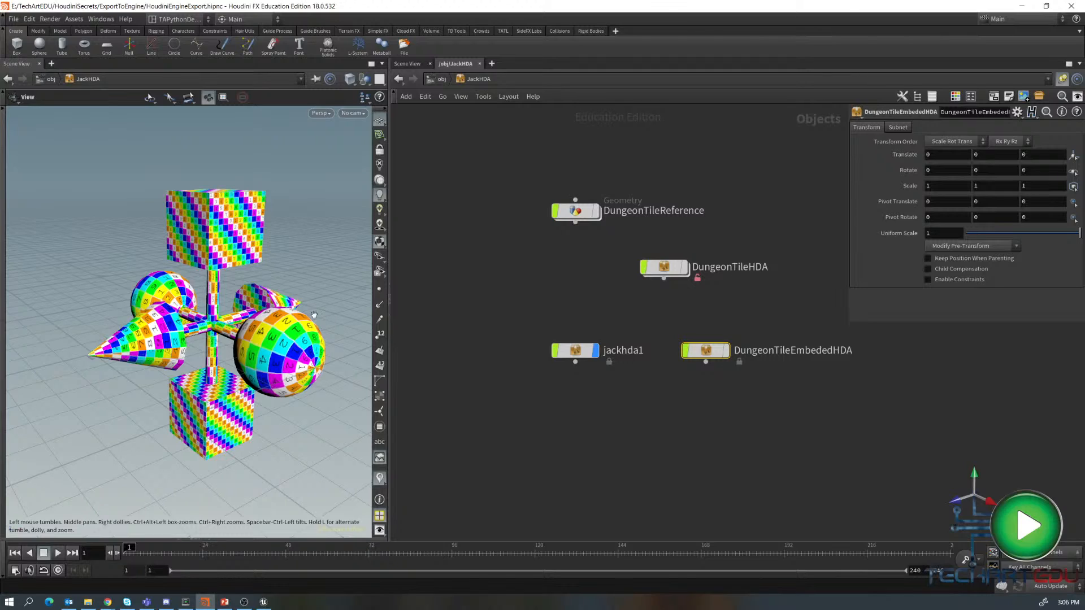
{"action": "left_click_drag", "start_coordinate": [570, 352], "coordinate": [569, 340]}
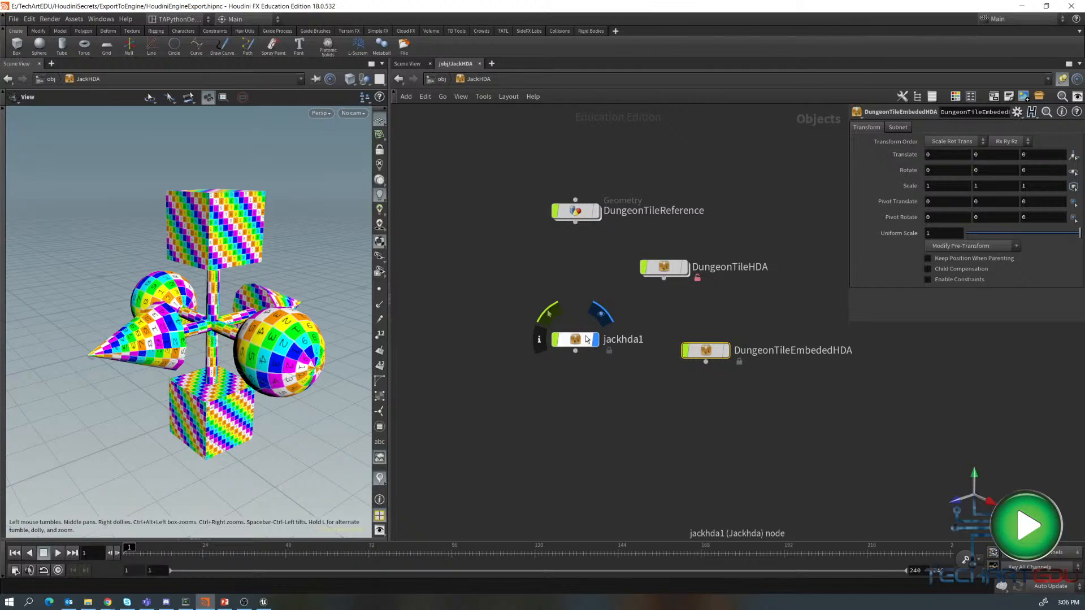
- Allow editing of contents on the jackhda1 digital asset
{"action": "right_click", "coordinate": [587, 339]}
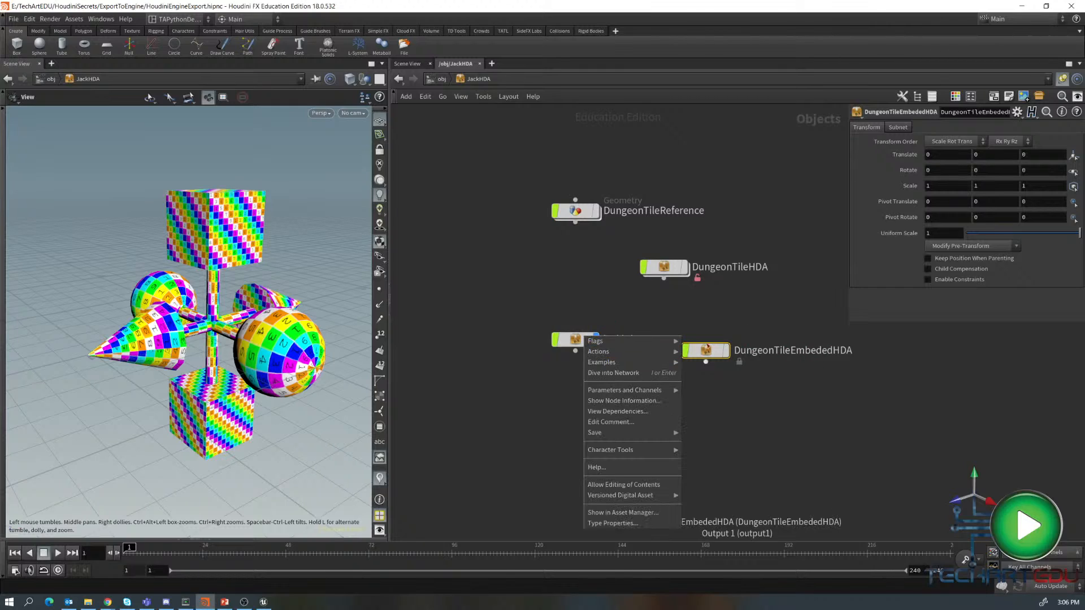
{"action": "mouse_move", "coordinate": [597, 346]}
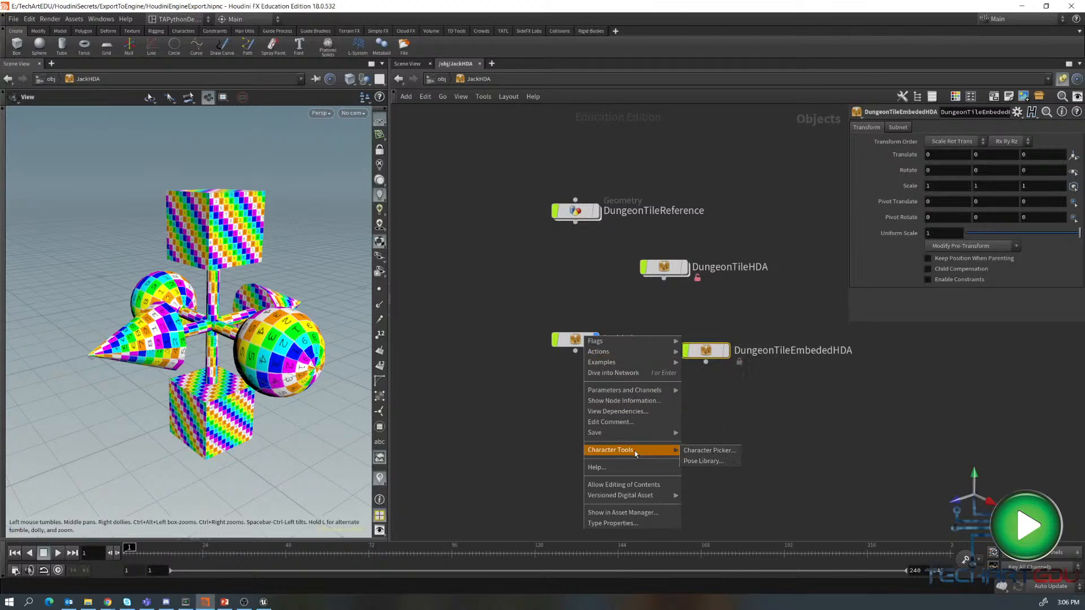
{"action": "left_click", "coordinate": [623, 485]}
- Dive into jackhda1 and then into its Jack geometry network
{"action": "left_click_drag", "start_coordinate": [579, 342], "coordinate": [559, 335]}
{"action": "mouse_move", "coordinate": [557, 334]}
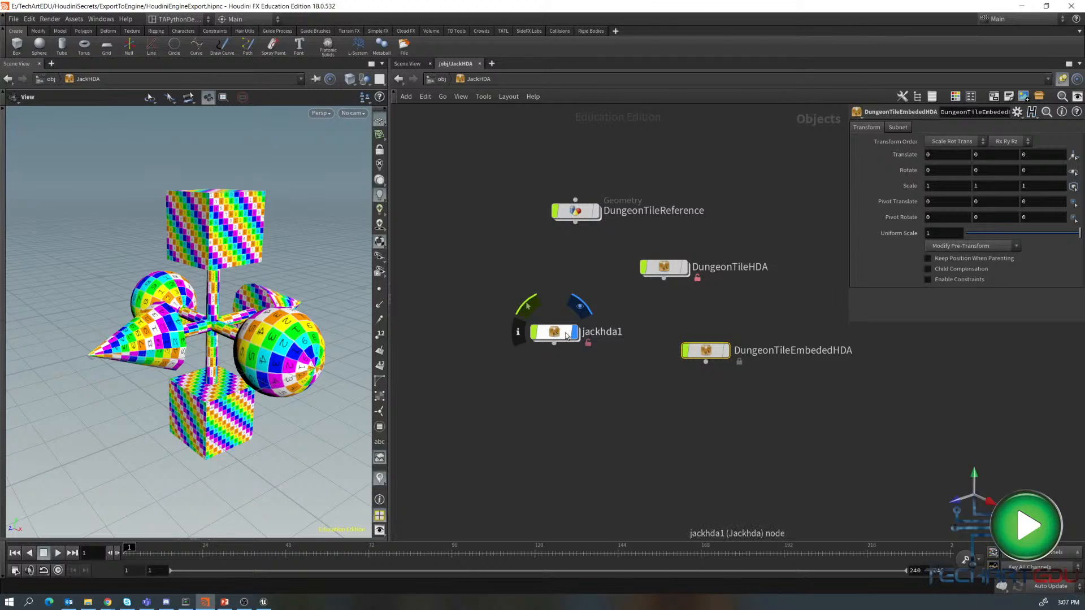
{"action": "double_click", "coordinate": [567, 336]}
{"action": "double_click", "coordinate": [736, 325]}
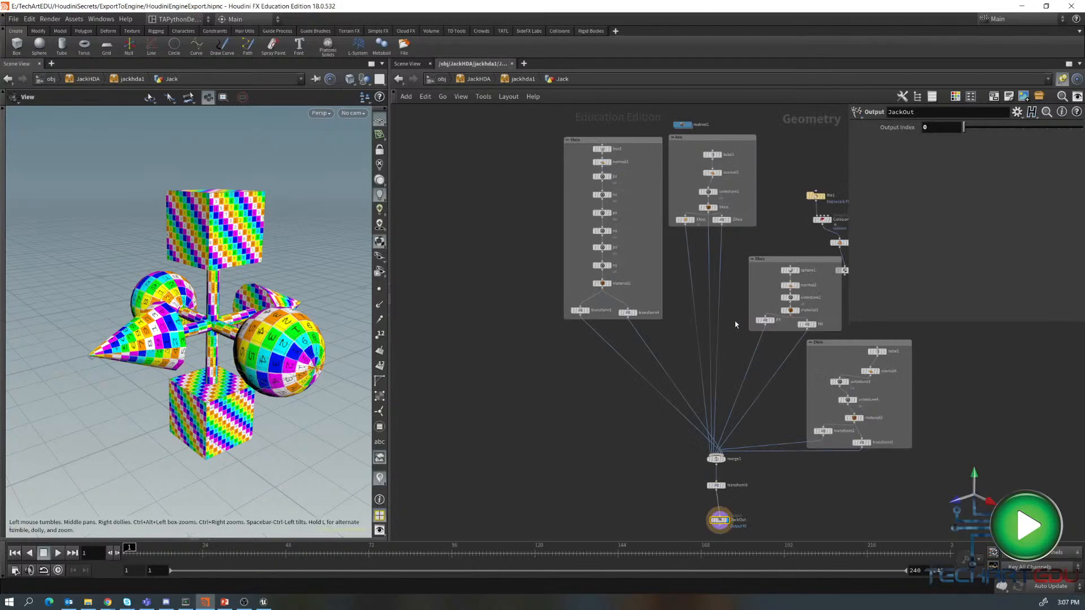
- Select the four Normal nodes across the axis subnetworks and bypass them
{"action": "middle_click_drag", "start_coordinate": [651, 458], "coordinate": [567, 472]}
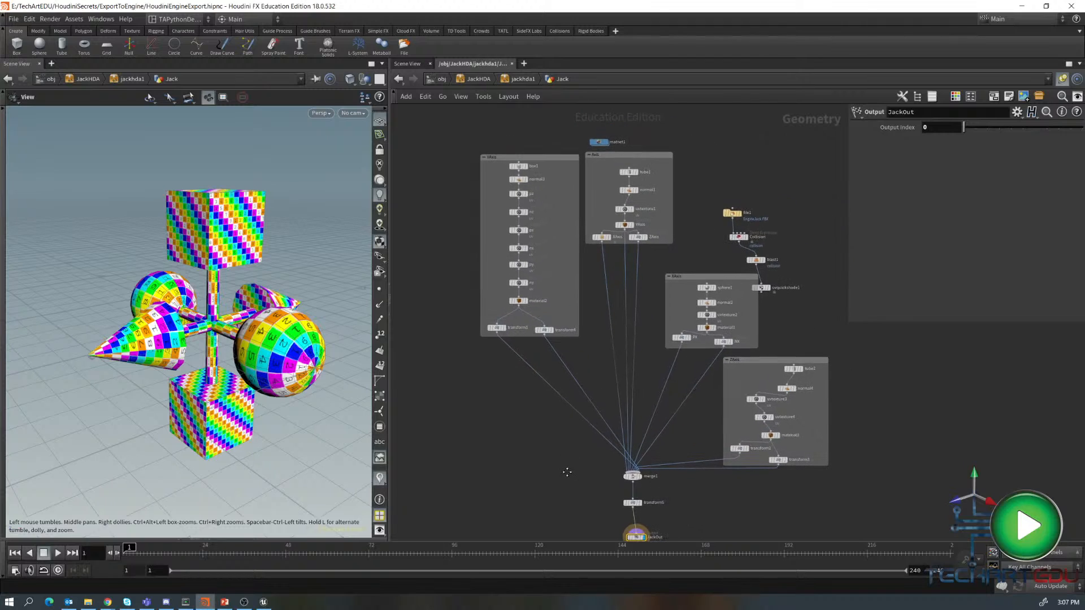
{"action": "scroll", "coordinate": [567, 466], "scroll_direction": "up", "scroll_amount": 2}
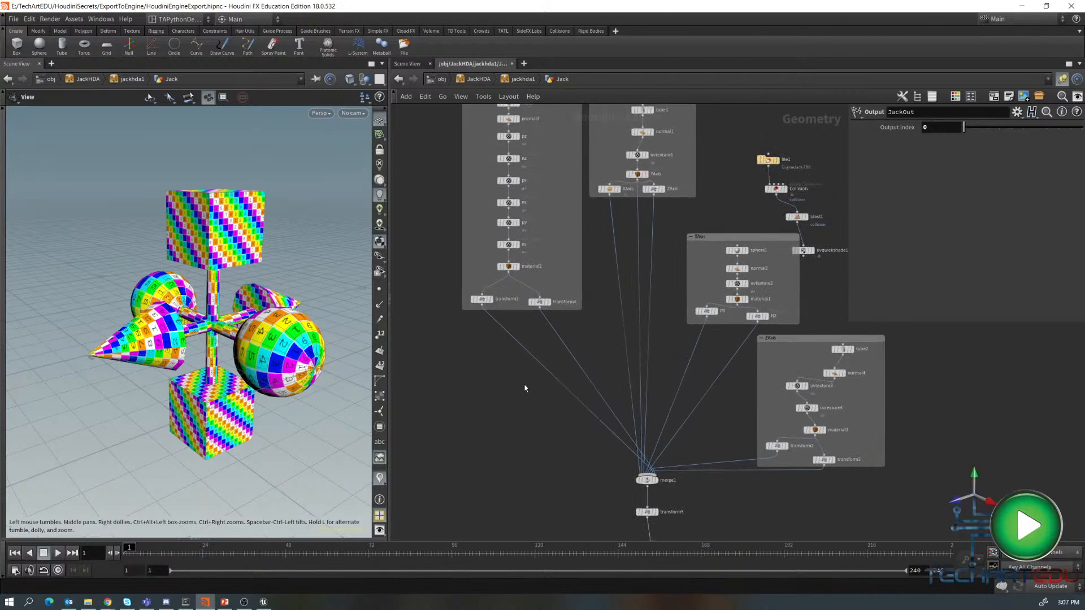
{"action": "middle_click_drag", "start_coordinate": [525, 388], "coordinate": [513, 460]}
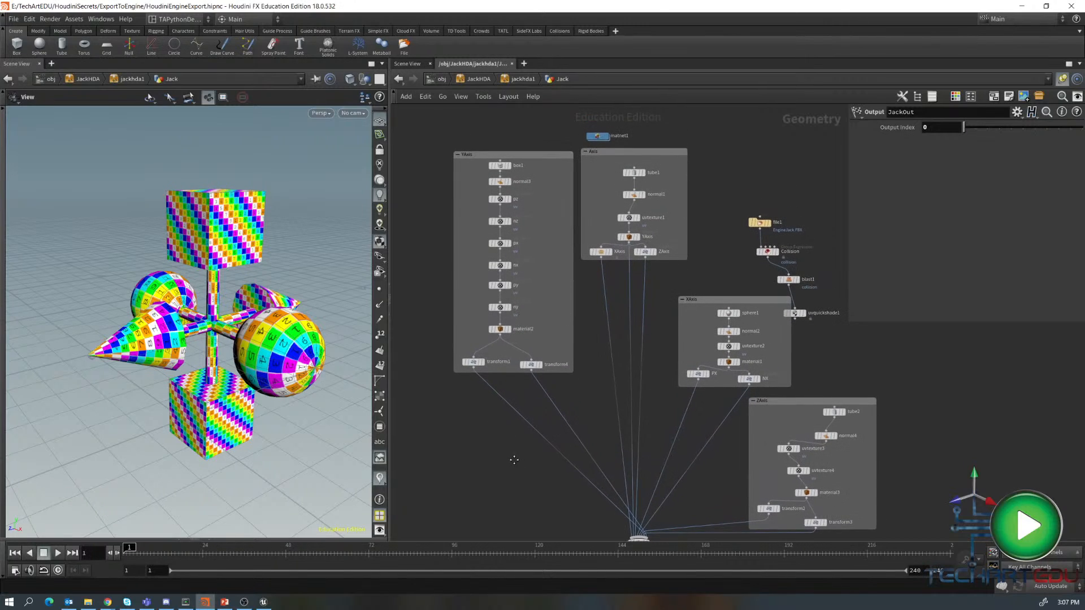
{"action": "scroll", "coordinate": [513, 459], "scroll_direction": "up", "scroll_amount": 1}
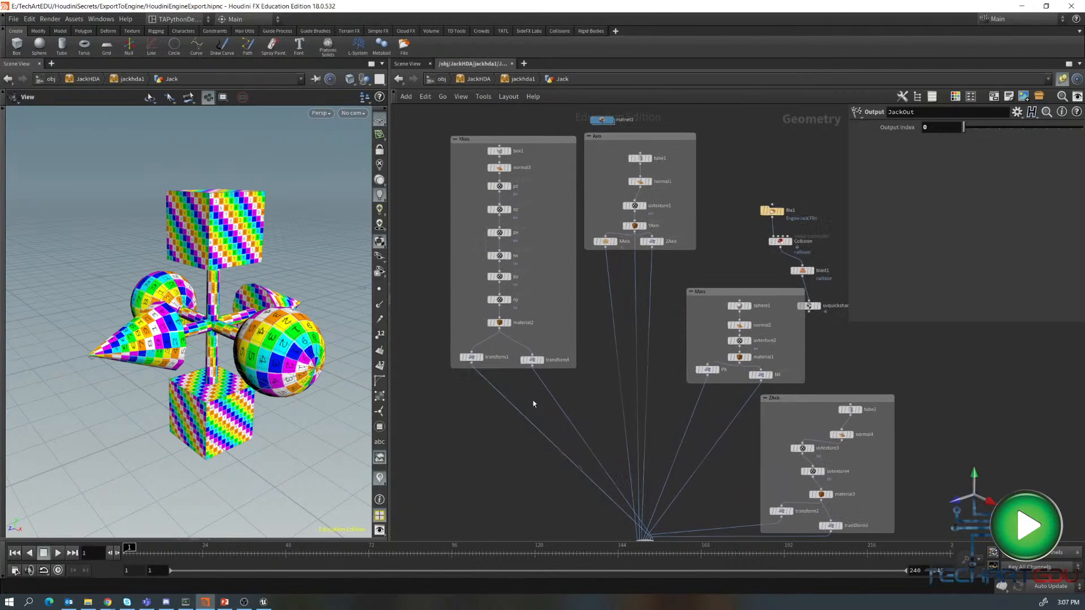
{"action": "left_click", "coordinate": [514, 175]}
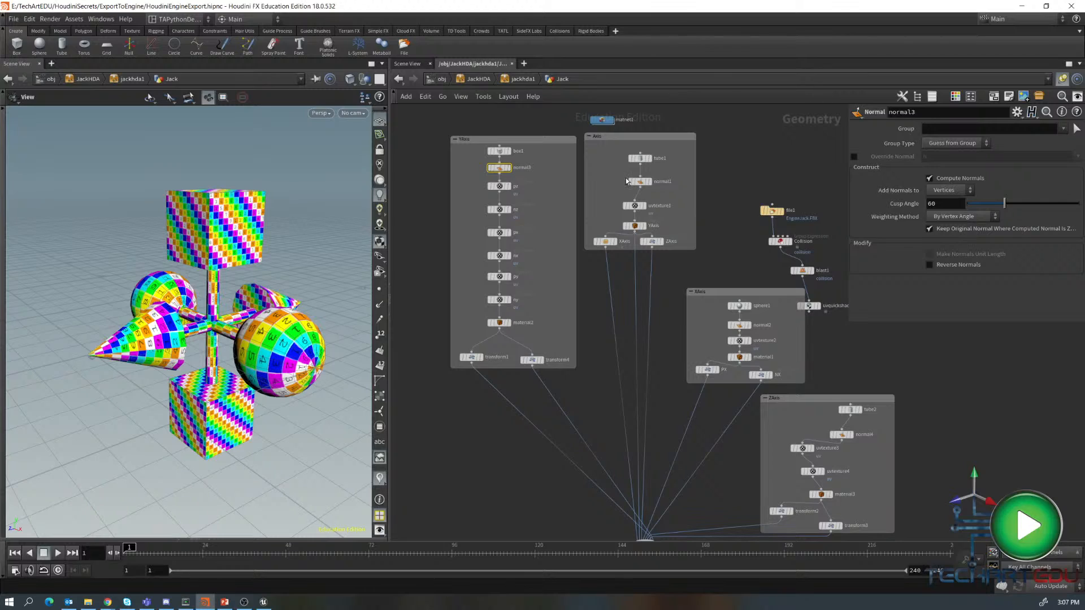
{"action": "left_click_drag", "start_coordinate": [609, 173], "coordinate": [660, 197]}
{"action": "left_click_drag", "start_coordinate": [703, 317], "coordinate": [770, 340], "text": "shift"}
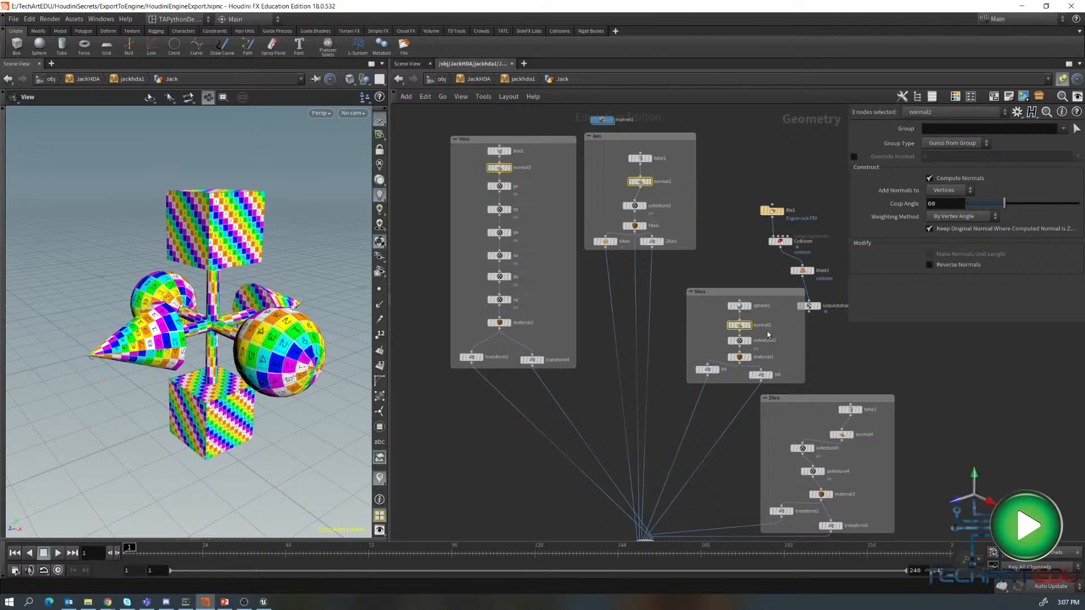
{"action": "left_click_drag", "start_coordinate": [826, 428], "coordinate": [870, 450], "text": "shift"}
{"action": "left_click", "coordinate": [489, 159]}
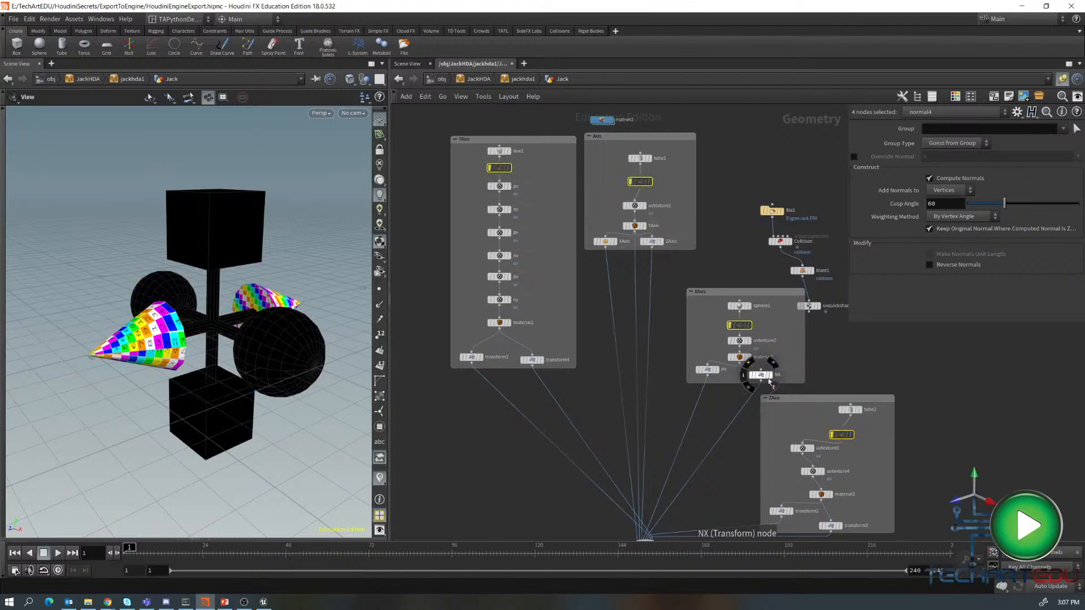
- Set the display flag on merge1 and frame the merged geometry in the viewport
{"action": "middle_click_drag", "start_coordinate": [935, 480], "coordinate": [897, 445]}
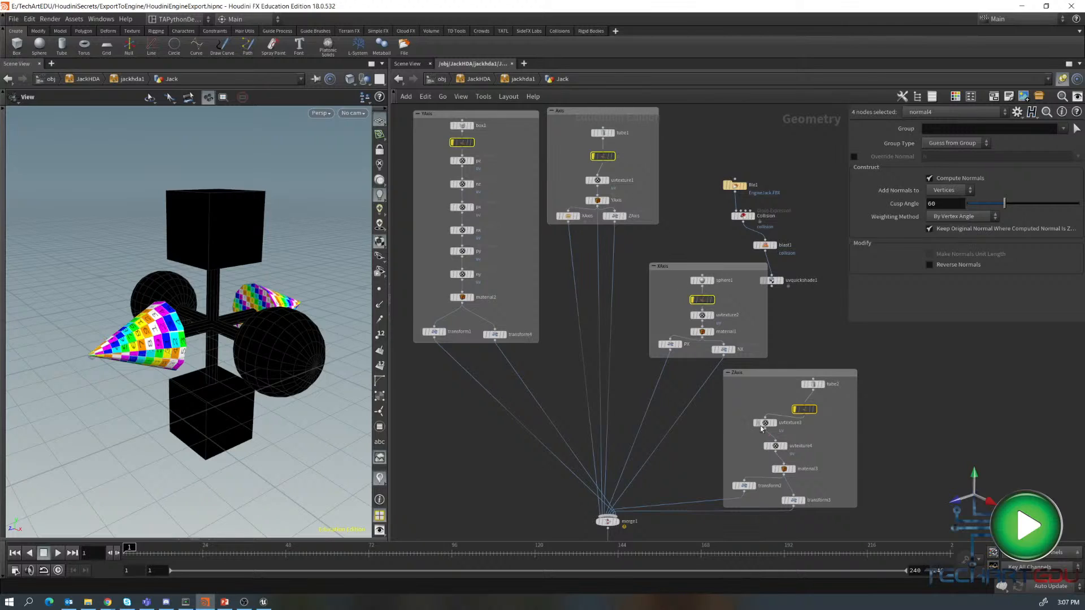
{"action": "mouse_move", "coordinate": [701, 281]}
{"action": "mouse_move", "coordinate": [460, 129]}
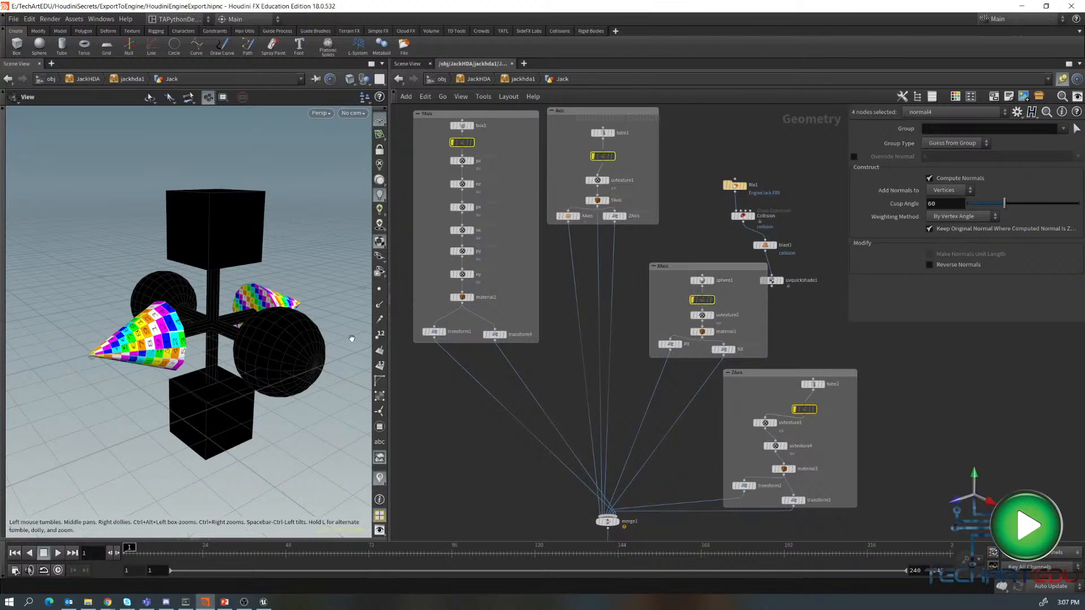
{"action": "left_click", "coordinate": [652, 497]}
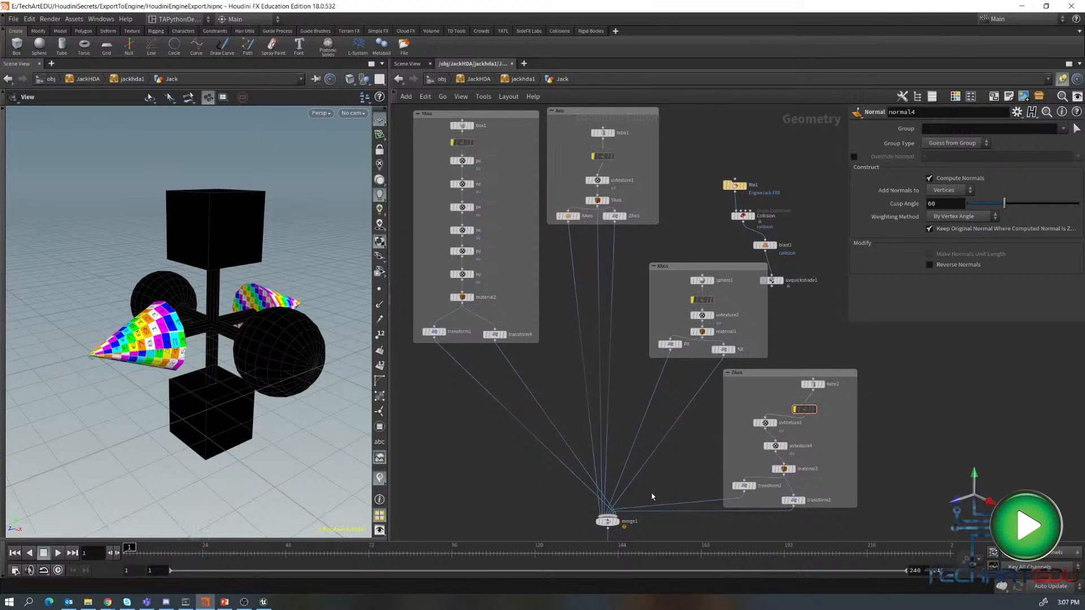
{"action": "middle_click_drag", "start_coordinate": [661, 486], "coordinate": [675, 391]}
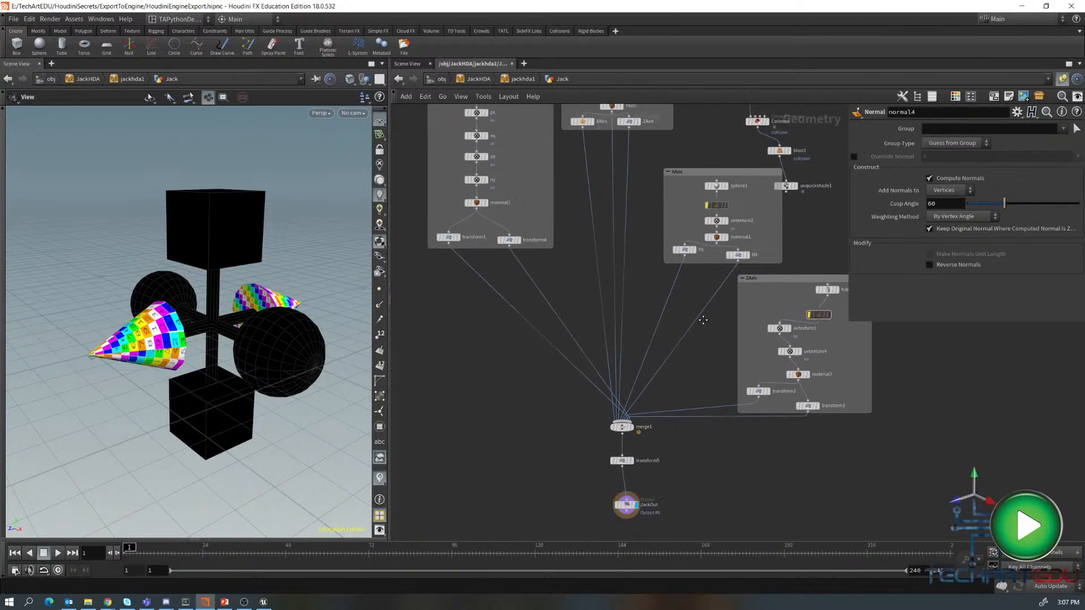
{"action": "left_click", "coordinate": [631, 428]}
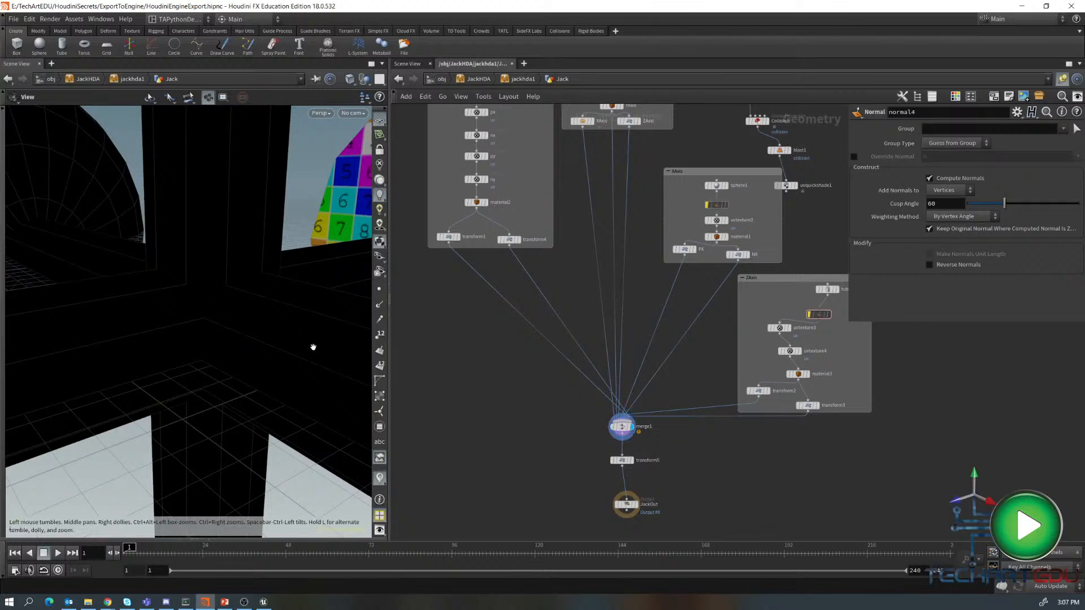
{"action": "key", "text": "f"}
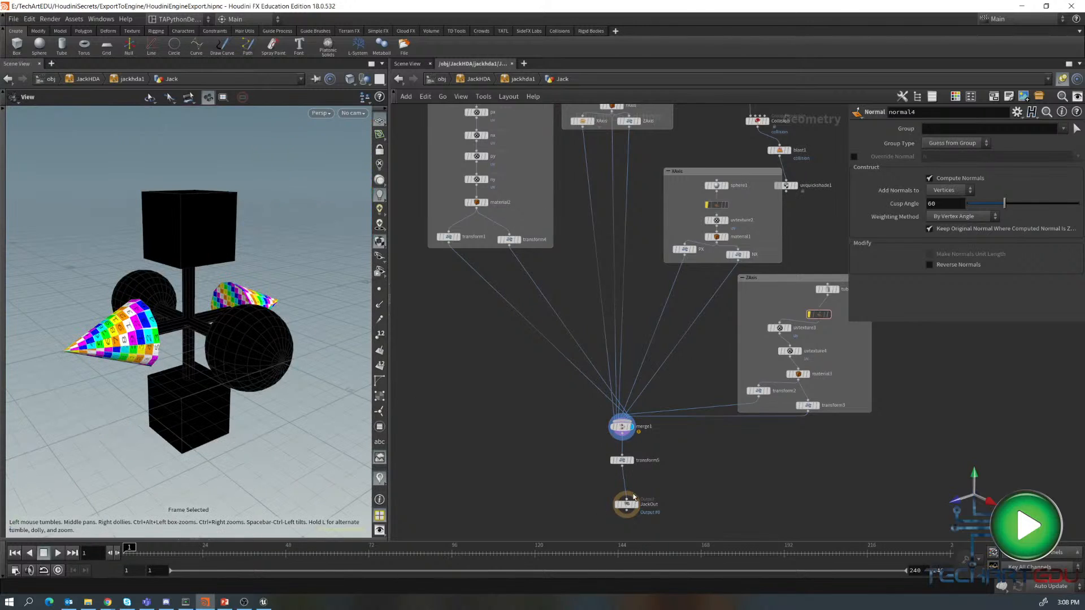
- Set the display flag on transform5 and frame its scaled-down output in the viewport
{"action": "left_click", "coordinate": [632, 461]}
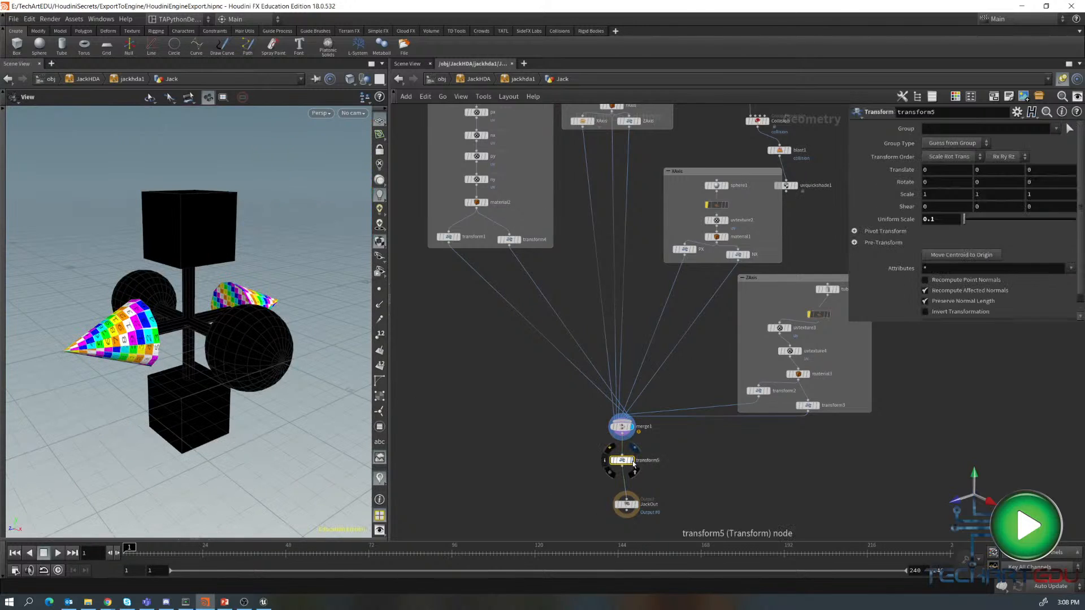
{"action": "left_click", "coordinate": [633, 461]}
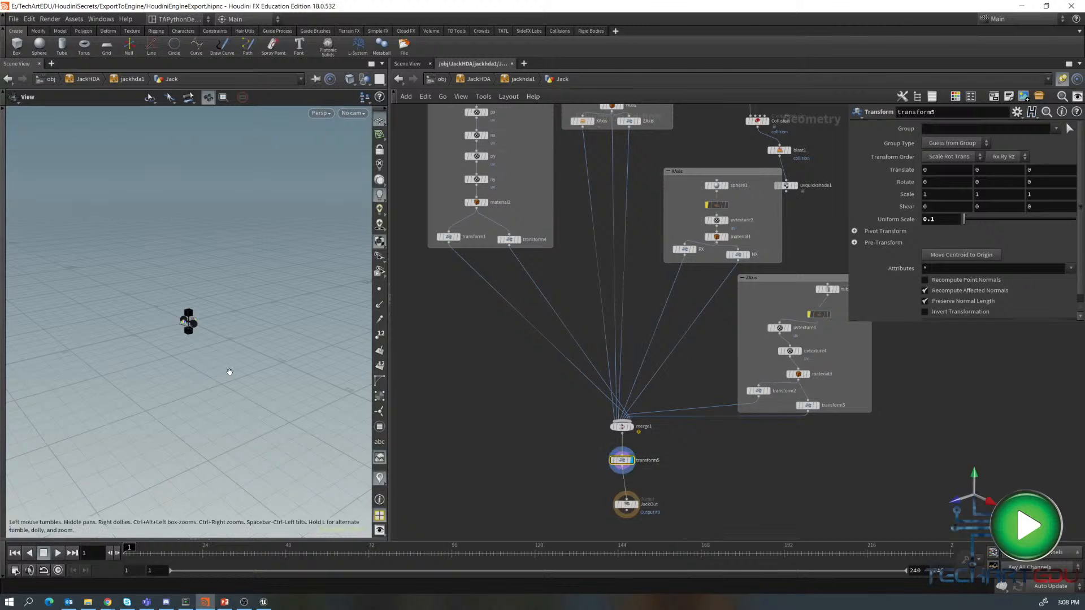
{"action": "key", "text": "f"}
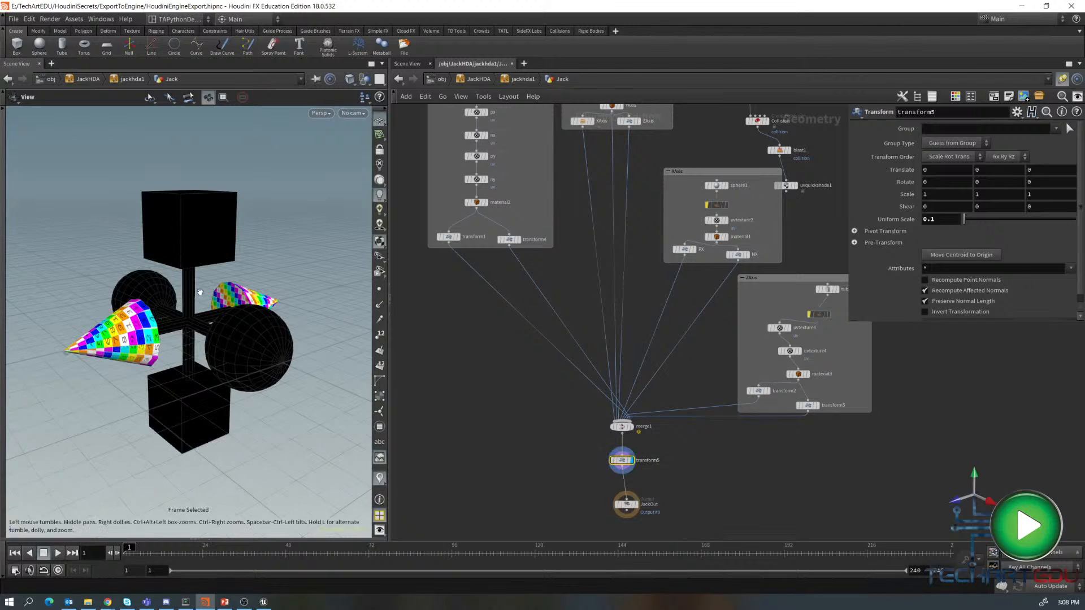
{"action": "left_click_drag", "start_coordinate": [199, 292], "coordinate": [305, 285]}
- Add a ROP FBX Output node beside transform5 in the network
{"action": "mouse_move", "coordinate": [475, 409]}
{"action": "middle_mouse_down"}
{"action": "mouse_move", "coordinate": [492, 527]}
{"action": "mouse_move", "coordinate": [459, 414]}
{"action": "middle_mouse_up"}
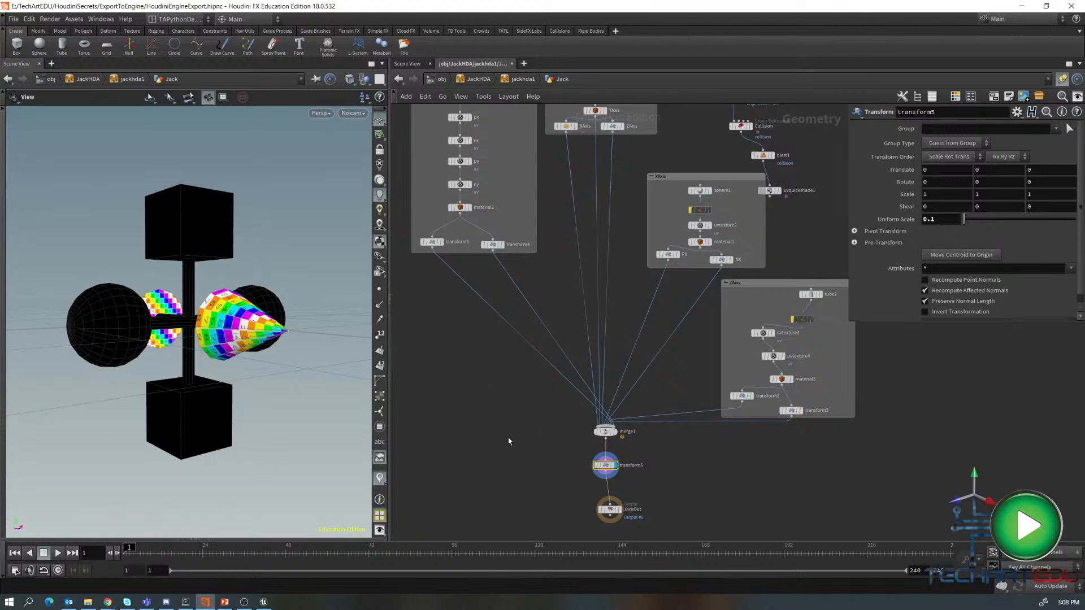
{"action": "middle_click_drag", "start_coordinate": [508, 441], "coordinate": [540, 355]}
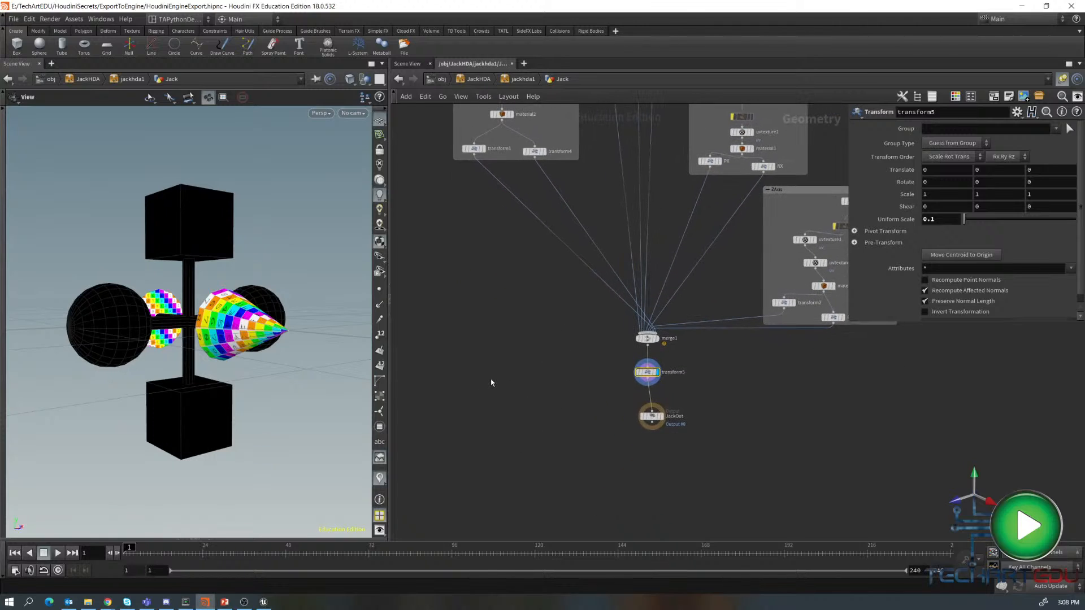
{"action": "key", "text": "Tab"}
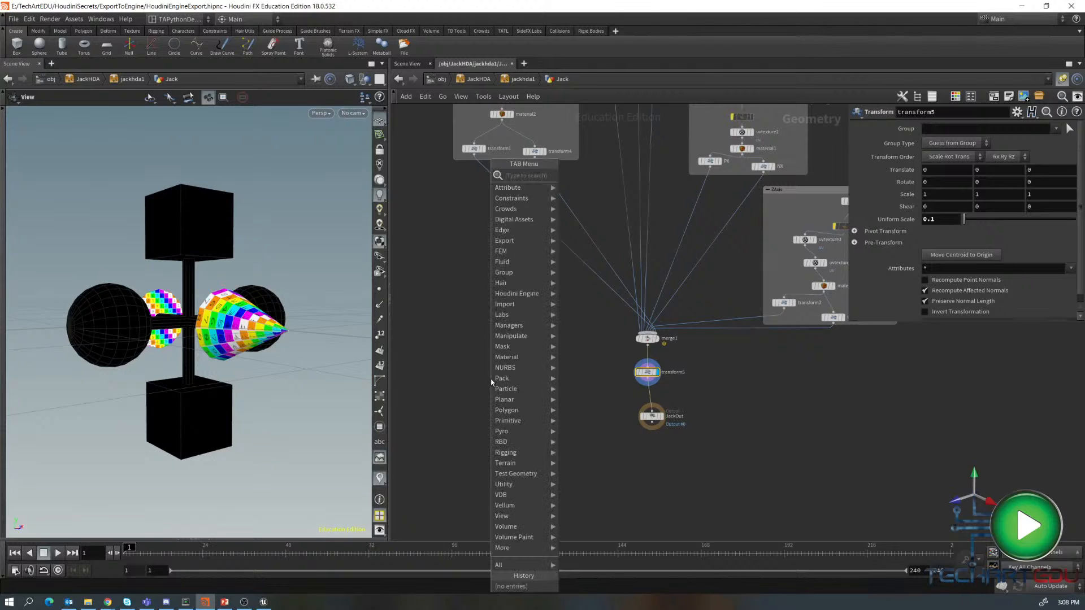
{"action": "type", "text": "rop"}
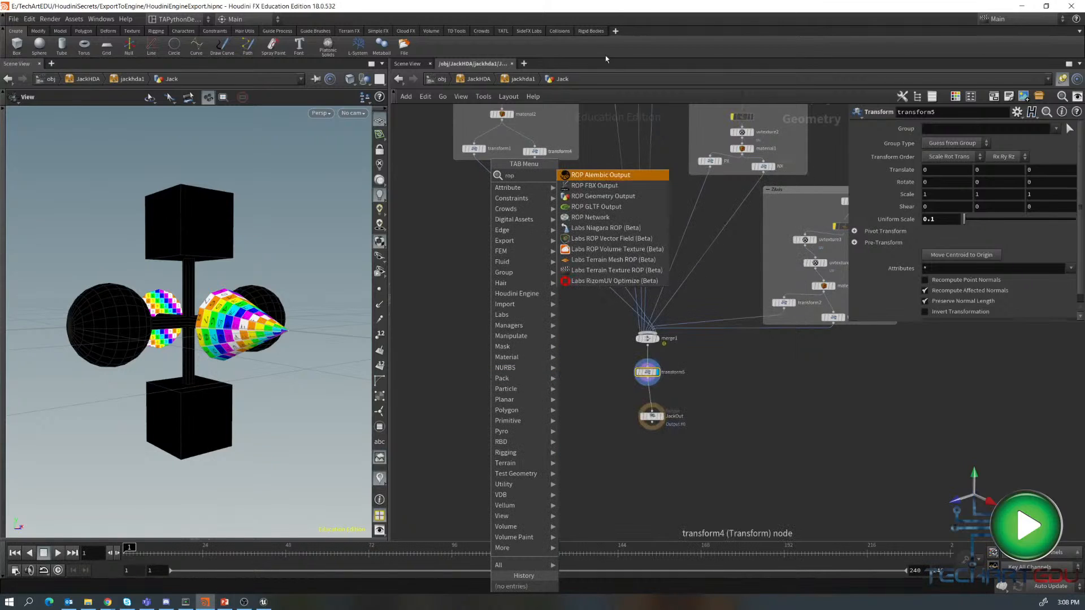
{"action": "left_click", "coordinate": [593, 187]}
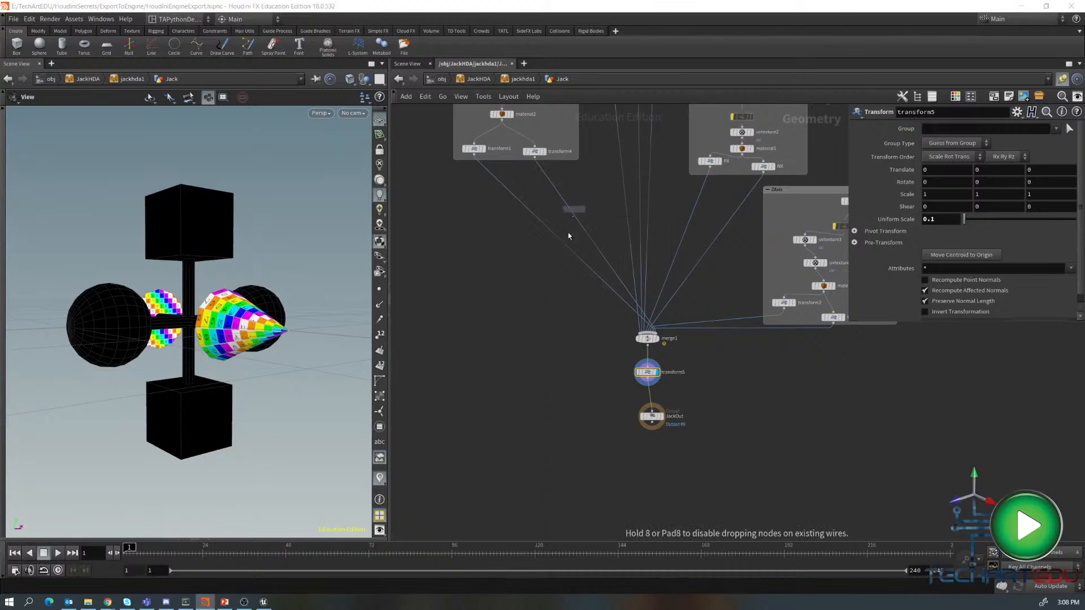
{"action": "left_click", "coordinate": [556, 409]}
- Wire transform5's output into the rop_fbx1 node's input
{"action": "left_click", "coordinate": [549, 403]}
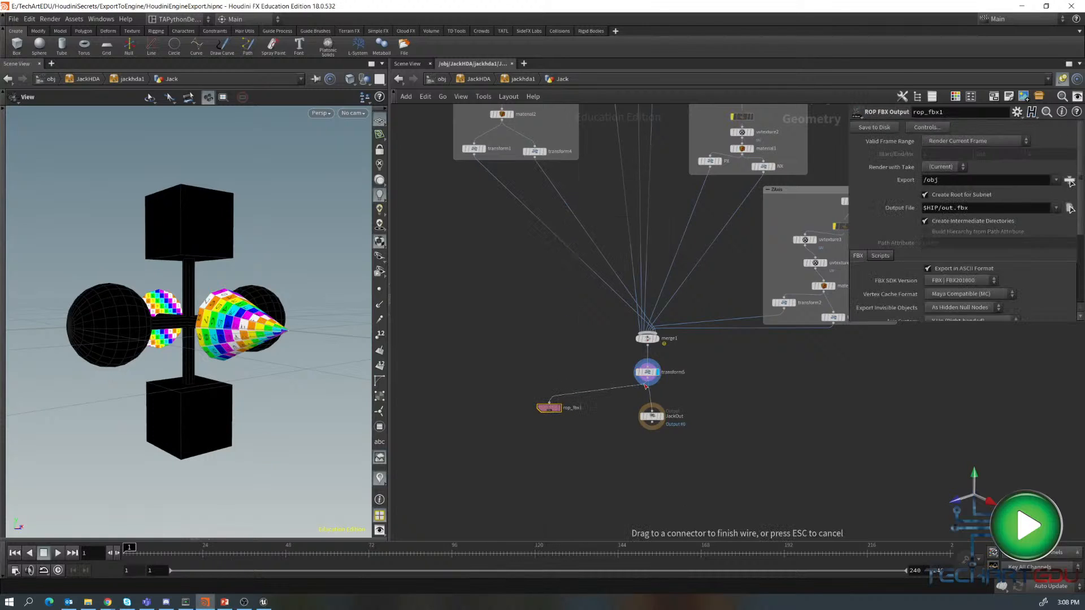
{"action": "left_click", "coordinate": [647, 385]}
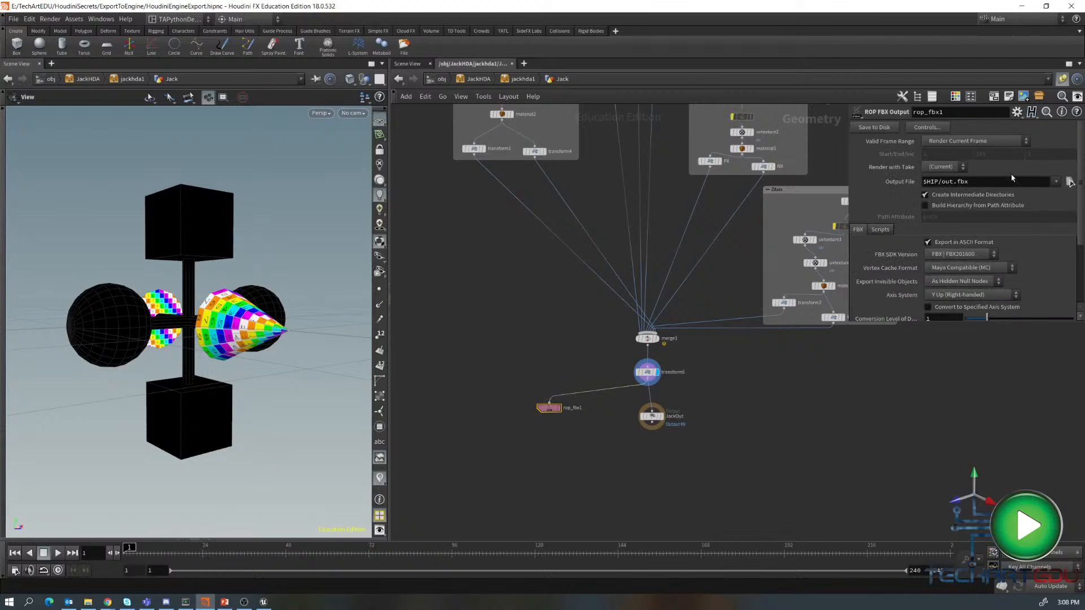
{"action": "left_click_drag", "start_coordinate": [851, 323], "coordinate": [824, 363]}
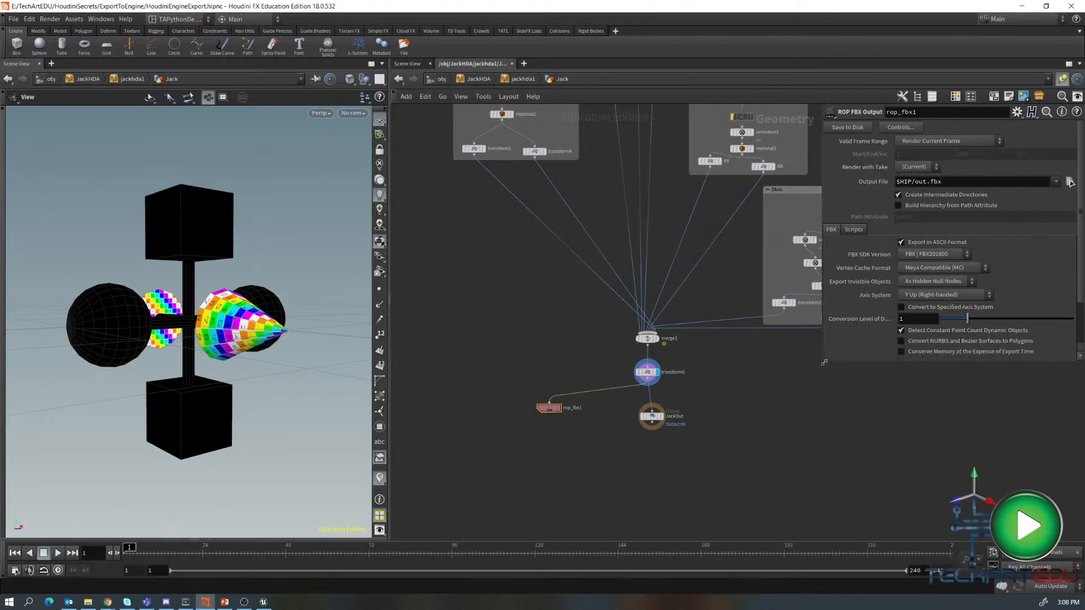
{"action": "left_click", "coordinate": [648, 373]}
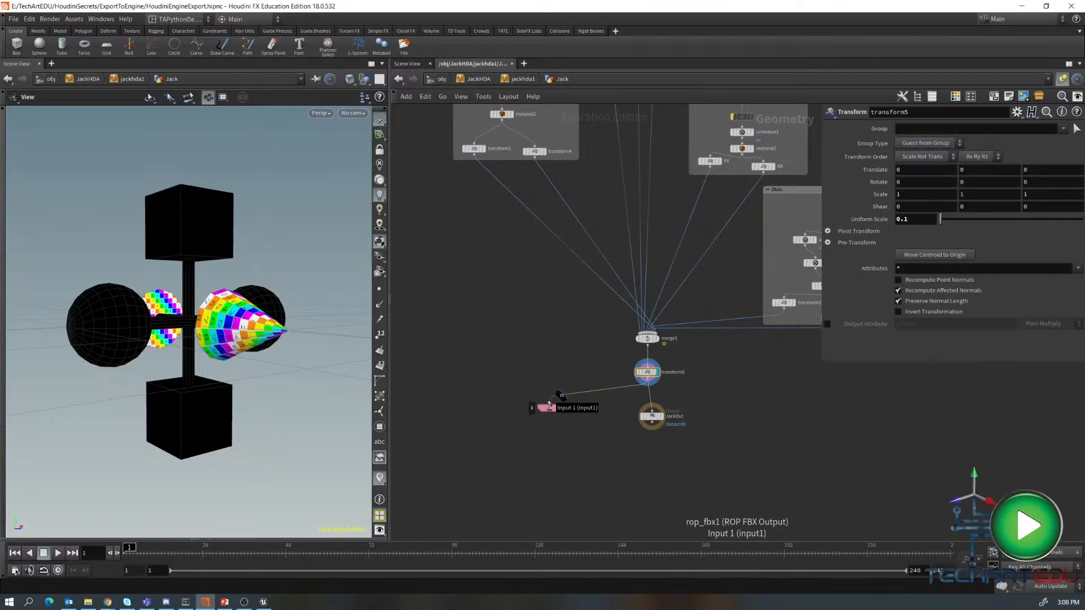
- Adjust rop_fbx1's input wire in the network and select the rop_fbx1 node
{"action": "left_click_drag", "start_coordinate": [551, 405], "coordinate": [647, 344]}
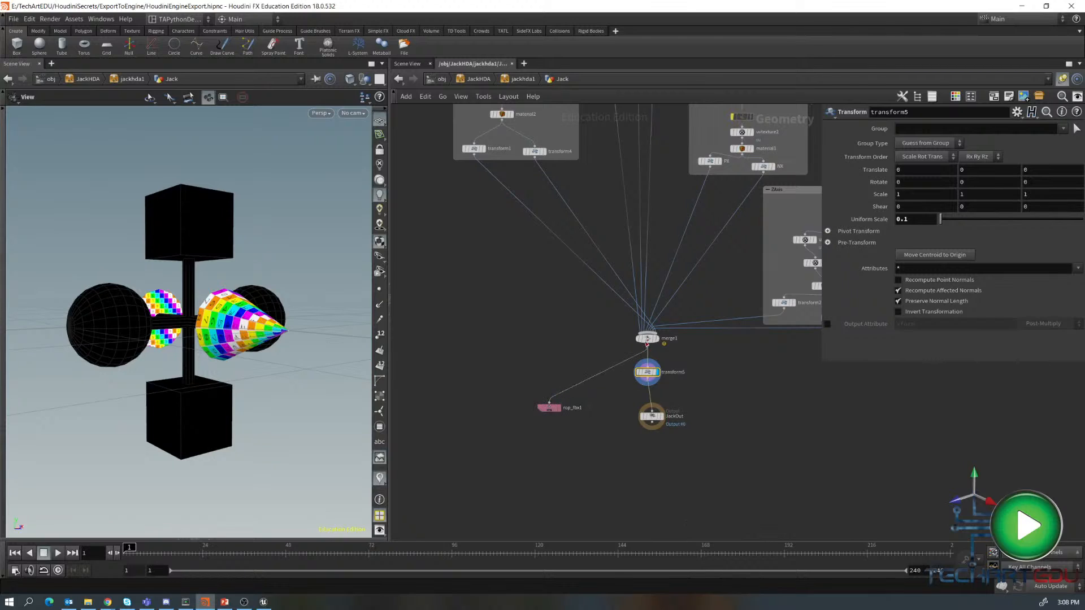
{"action": "left_click", "coordinate": [554, 409]}
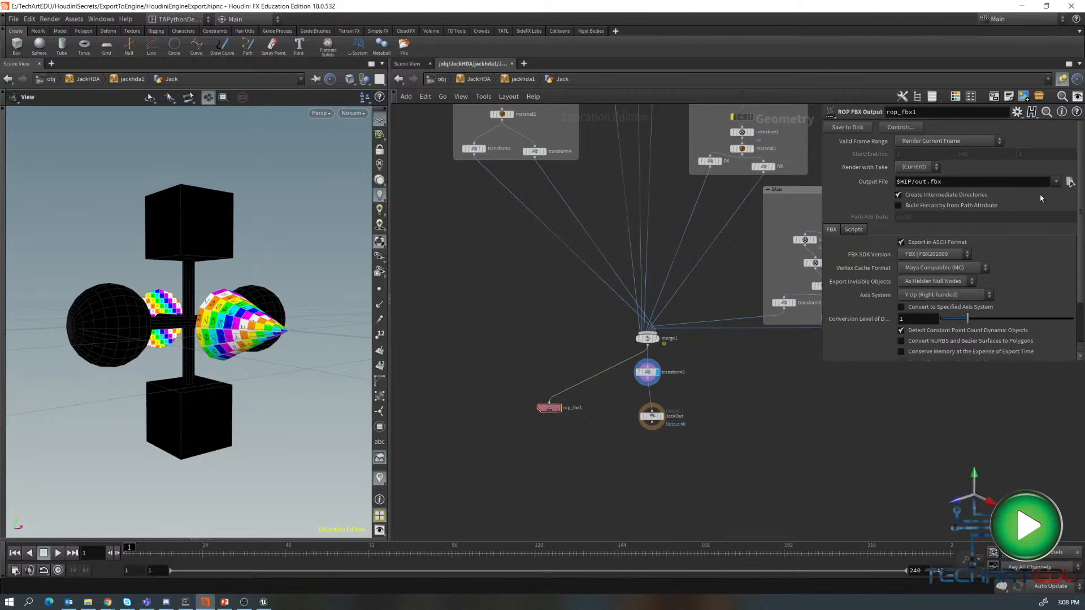
- Set rop_fbx1's output file to $JOB/export/NoNormalJack.fbx and save the FBX to disk
{"action": "double_click", "coordinate": [910, 181]}
{"action": "type", "text": "$JO"}
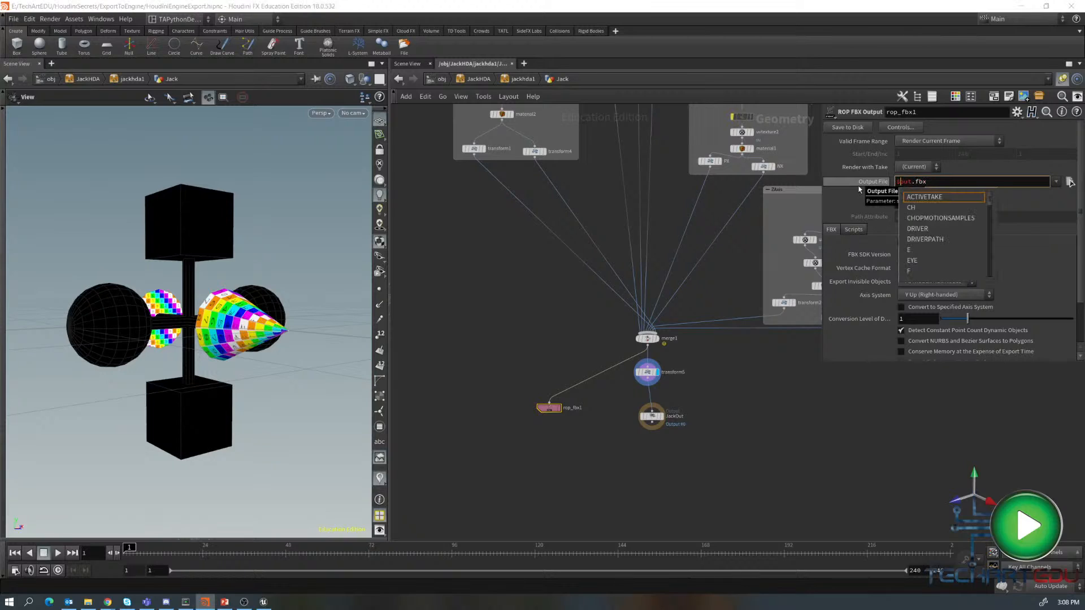
{"action": "type", "text": "B/expo"}
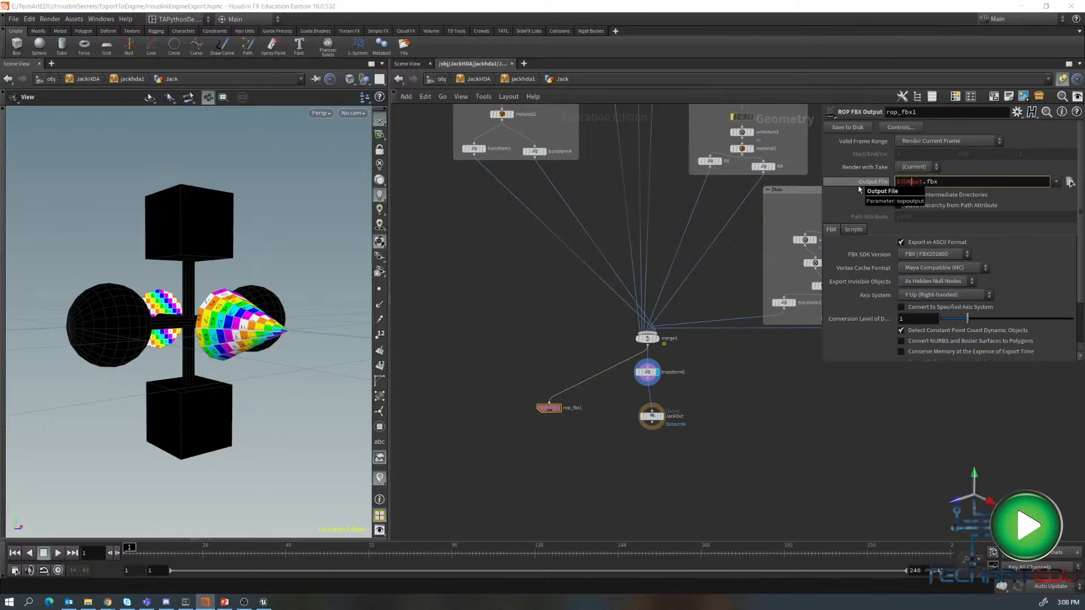
{"action": "type", "text": "rt/"}
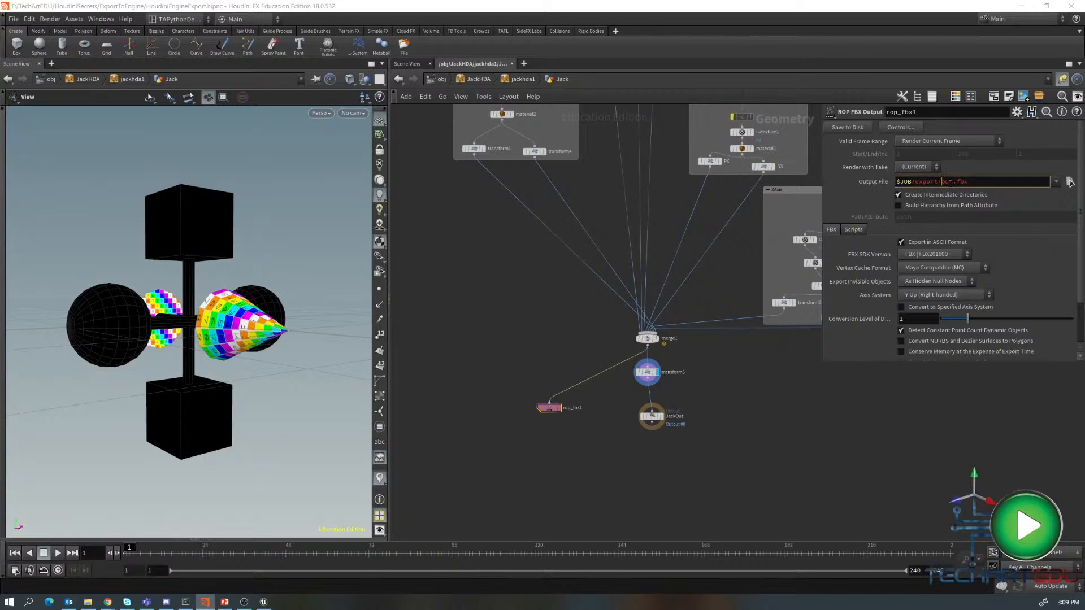
{"action": "double_click", "coordinate": [947, 182]}
{"action": "type", "text": "NoNormal"}
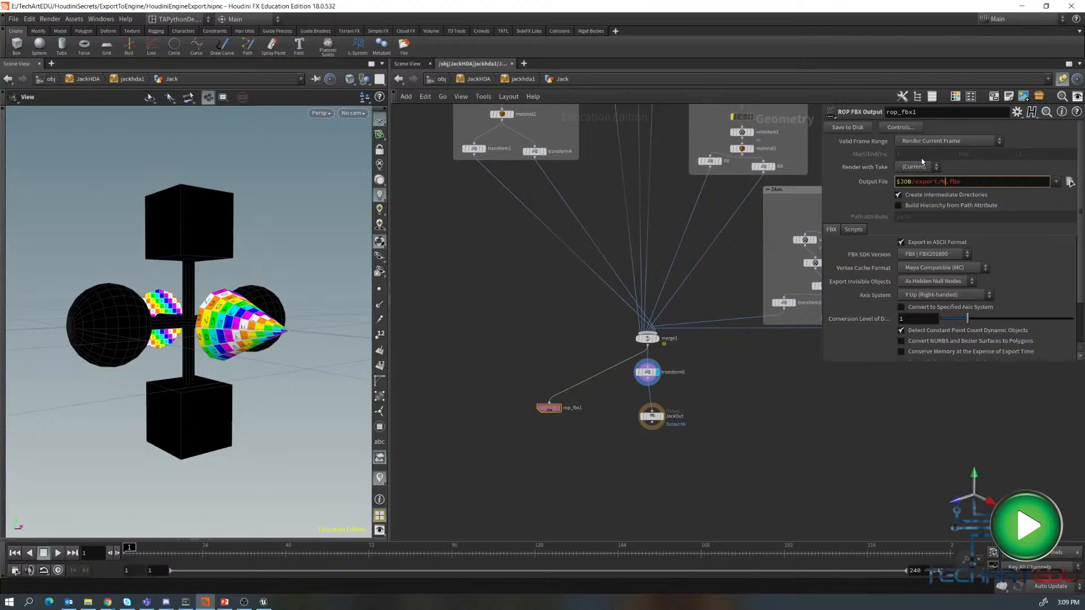
{"action": "type", "text": "Jack"}
{"action": "left_click", "coordinate": [855, 127]}
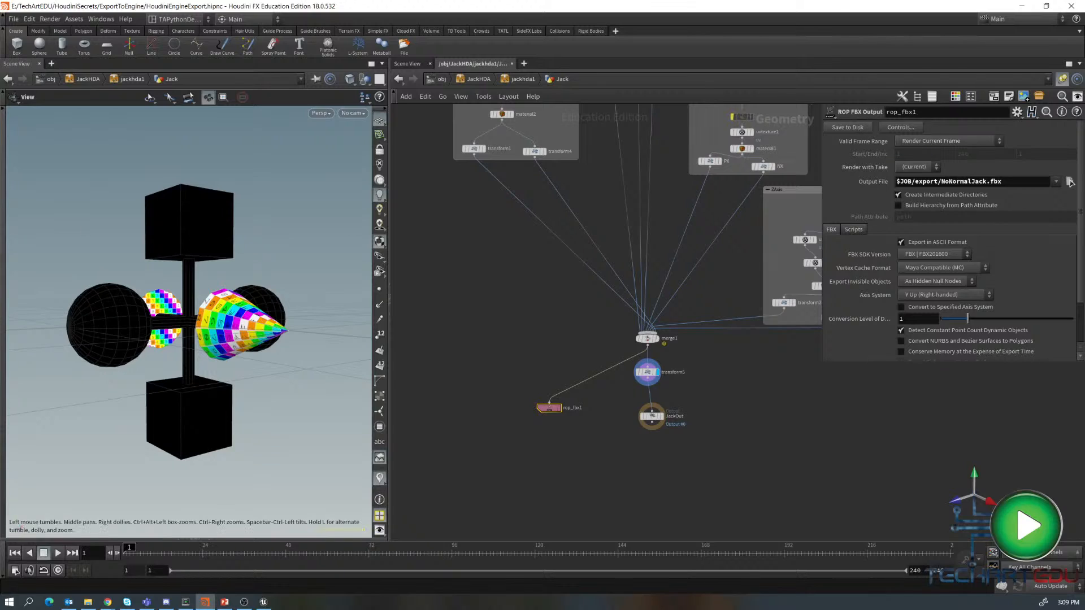
- Switch to the Unreal Engine editor and maximize its window
{"action": "key", "text": "alt+Tab"}
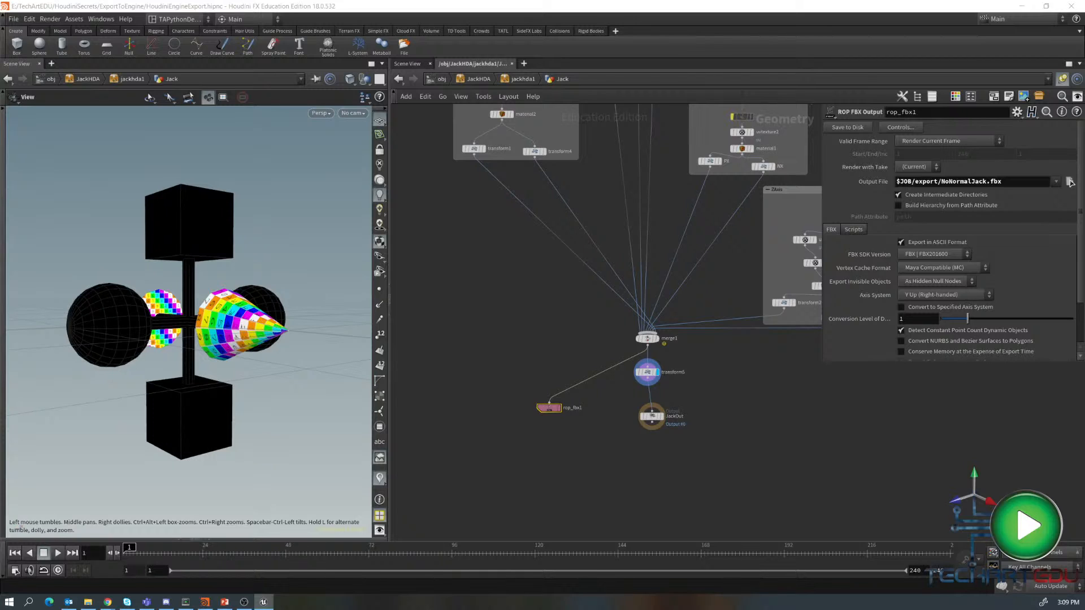
{"action": "left_click_drag", "start_coordinate": [0, 3], "coordinate": [527, 113]}
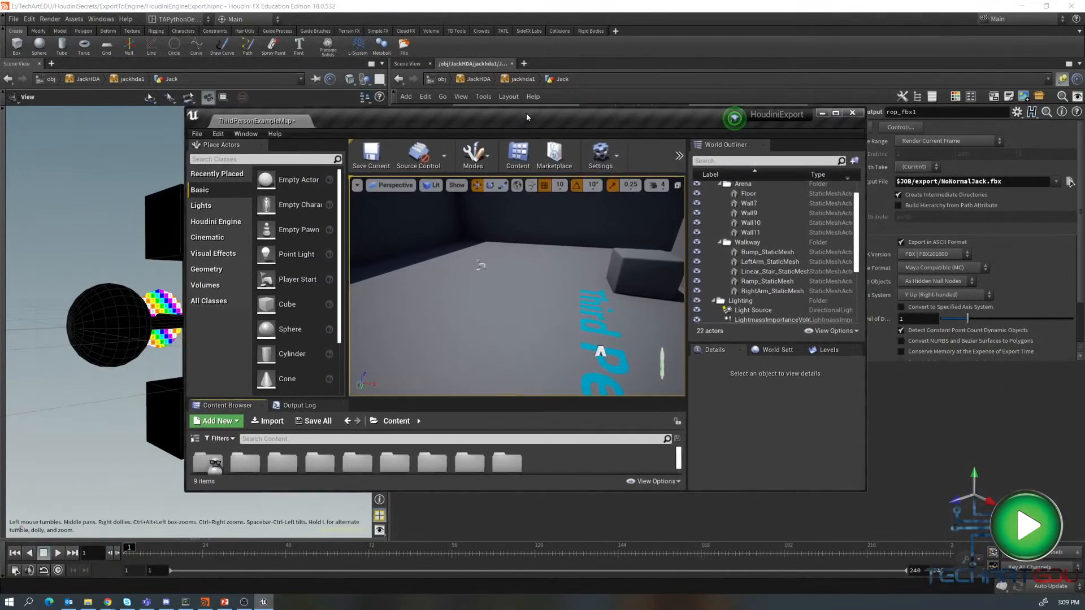
{"action": "left_click", "coordinate": [836, 113]}
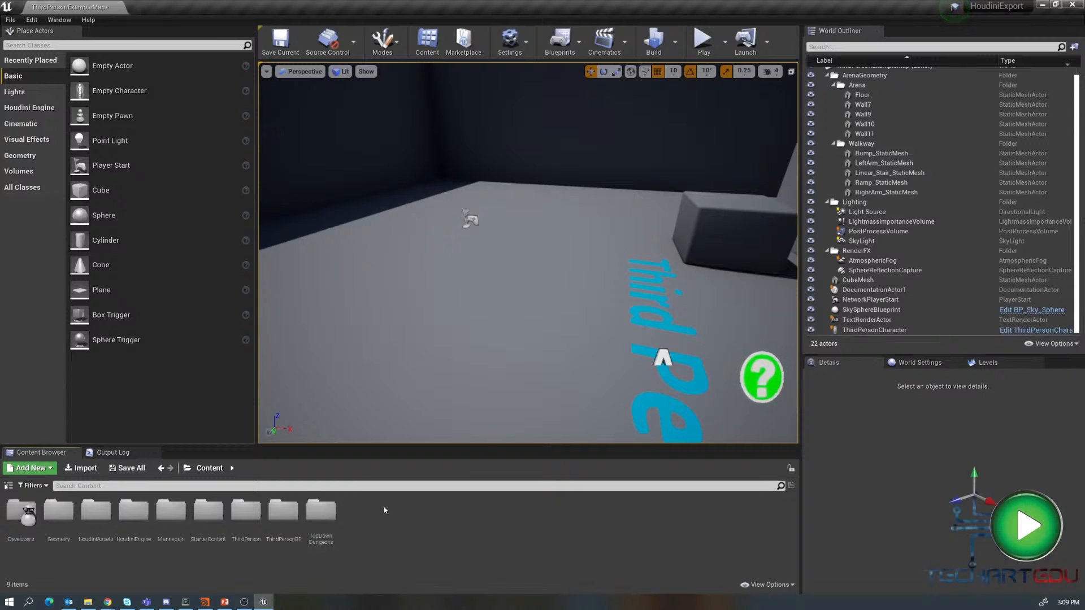
- Create a new folder named Imports in the Content Browser
{"action": "right_click", "coordinate": [384, 510]}
{"action": "left_click", "coordinate": [407, 176]}
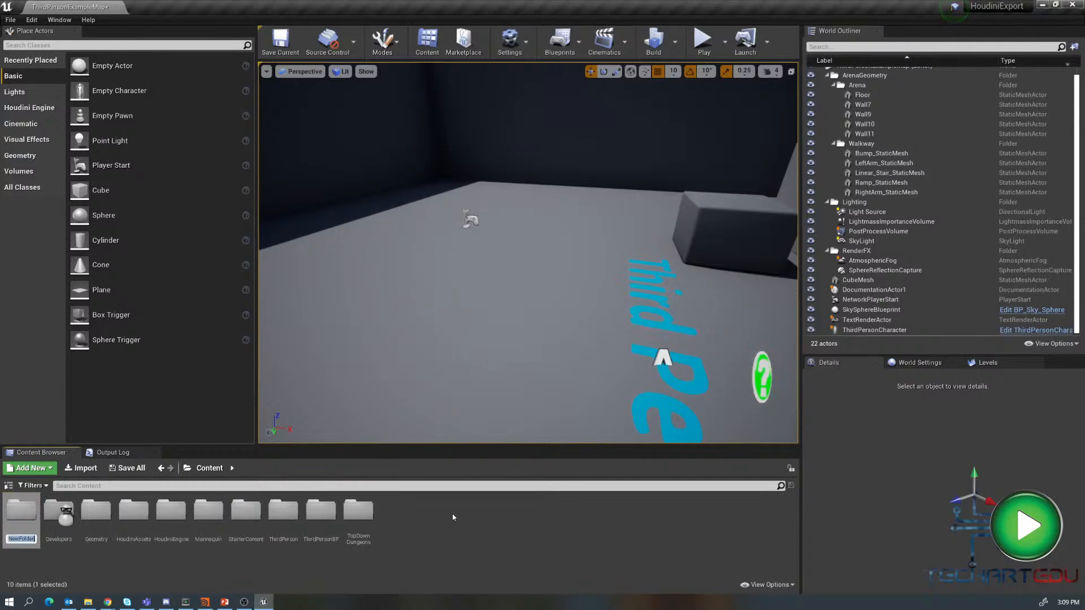
{"action": "type", "text": "Imports"}
{"action": "key", "text": "Return"}
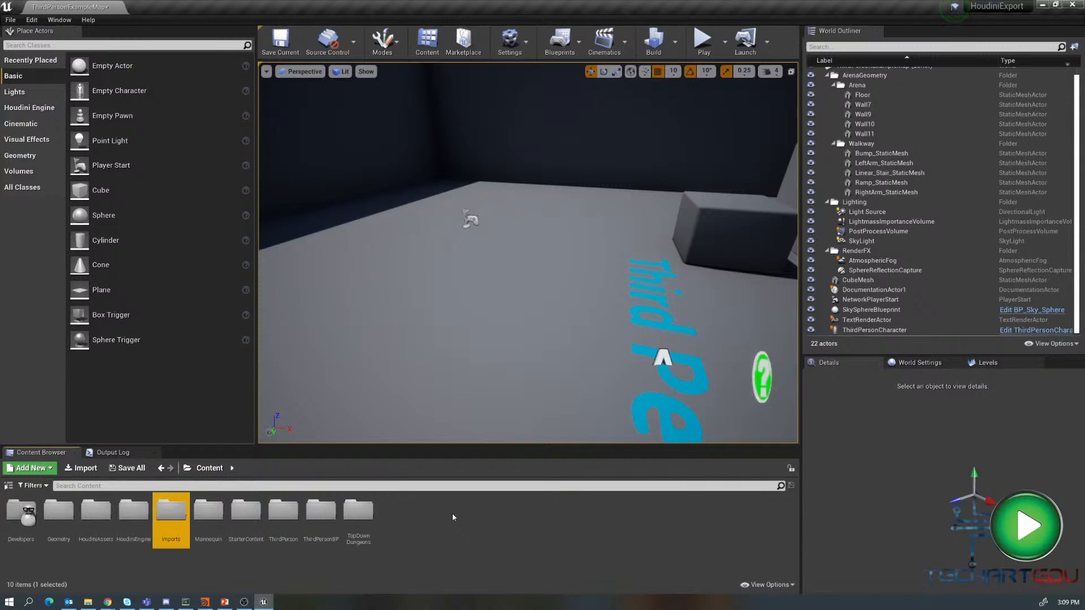
- Open the Imports folder and start importing an asset into /Game/Imports
{"action": "double_click", "coordinate": [168, 515]}
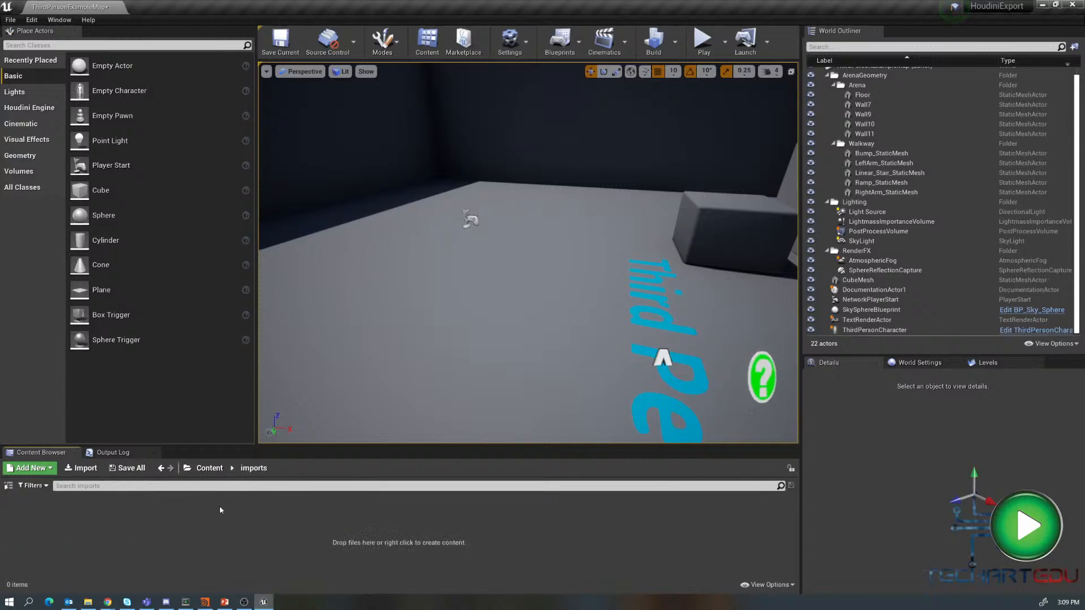
{"action": "right_click", "coordinate": [290, 511]}
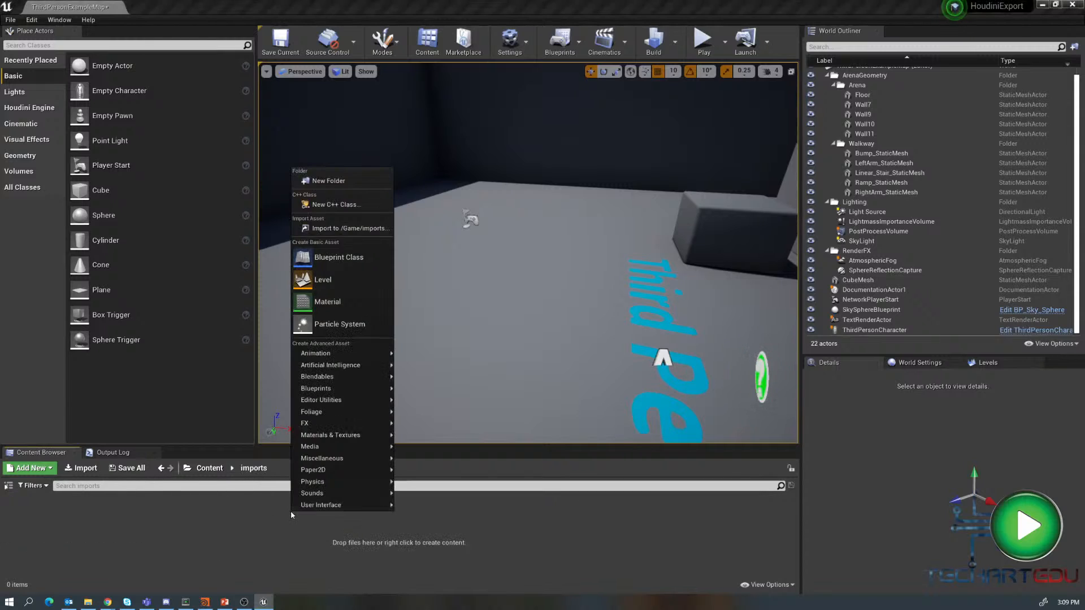
{"action": "left_click", "coordinate": [357, 229]}
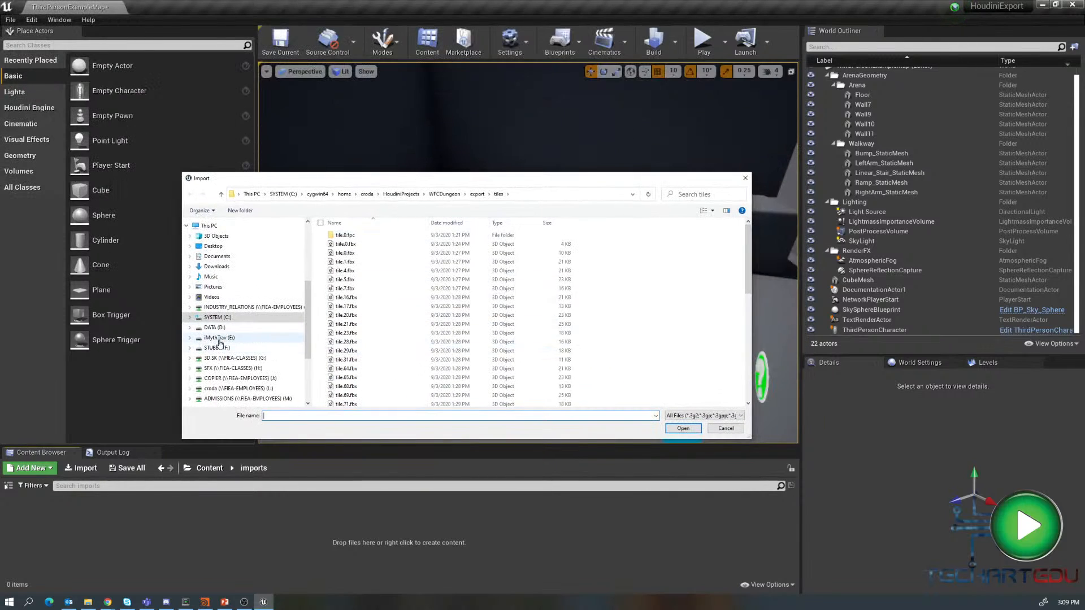
- Browse to TechArtEDU/HoudiniSecrets/ExportToEngine/export and open NoNormalJack.fbx for import
{"action": "left_click", "coordinate": [219, 338]}
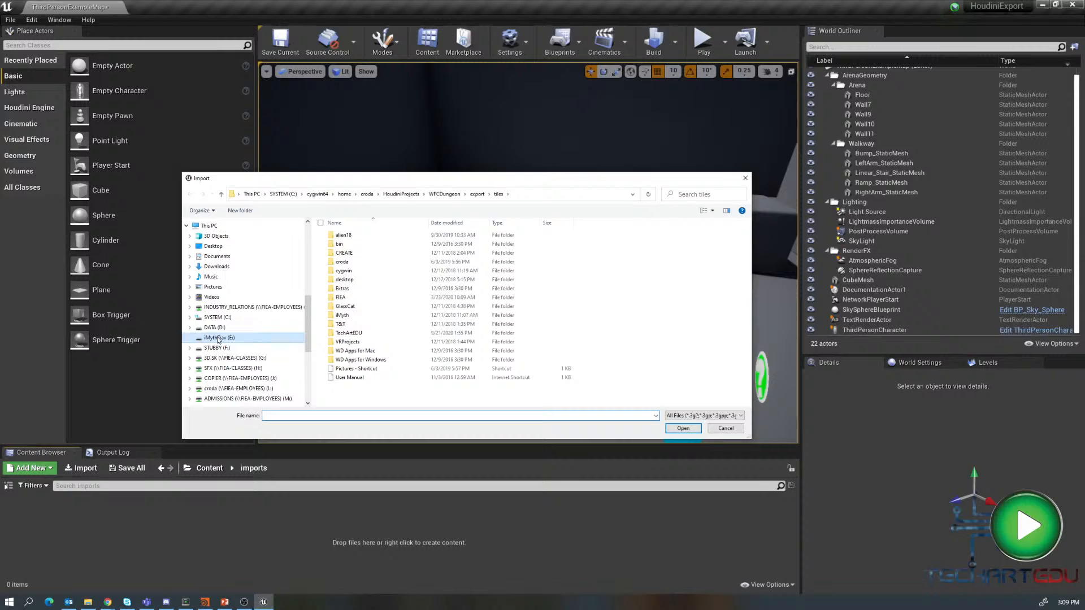
{"action": "double_click", "coordinate": [348, 333]}
{"action": "double_click", "coordinate": [353, 270]}
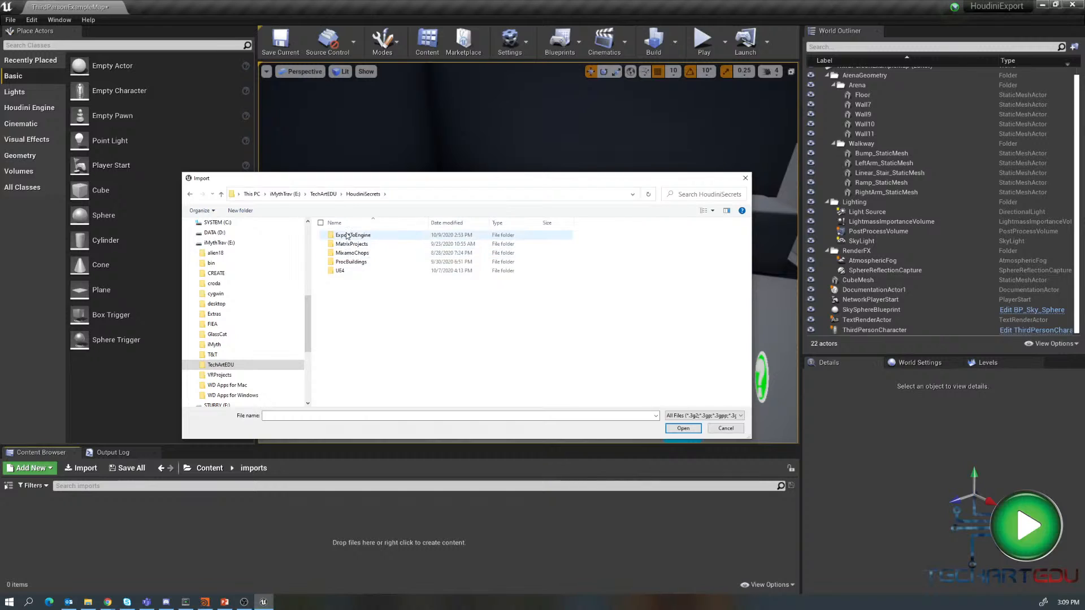
{"action": "left_click", "coordinate": [348, 239]}
{"action": "double_click", "coordinate": [348, 237]}
{"action": "double_click", "coordinate": [346, 279]}
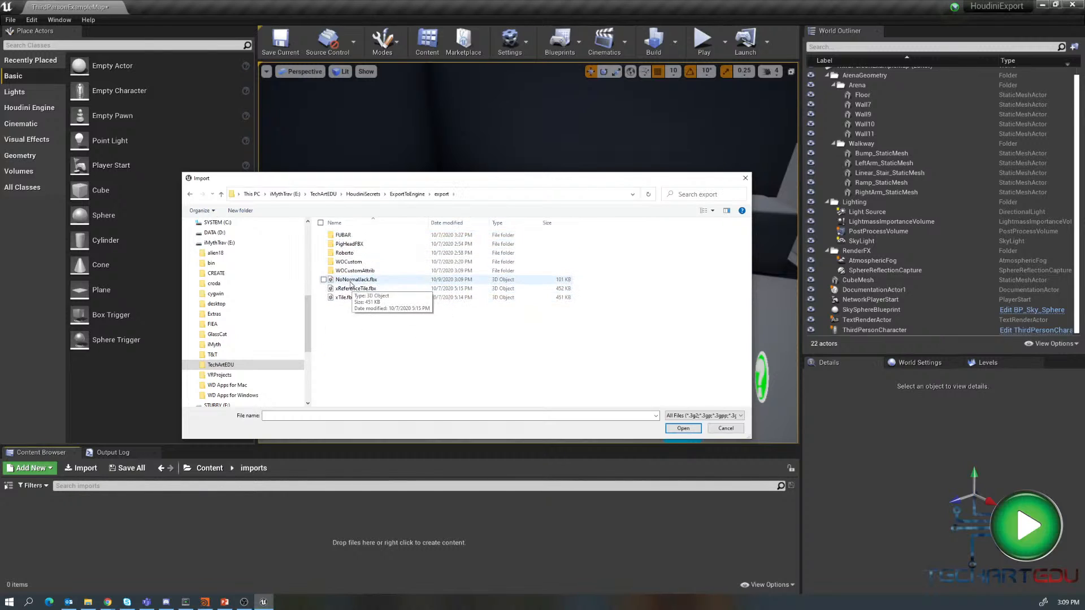
{"action": "left_click", "coordinate": [352, 281]}
{"action": "left_click", "coordinate": [681, 428]}
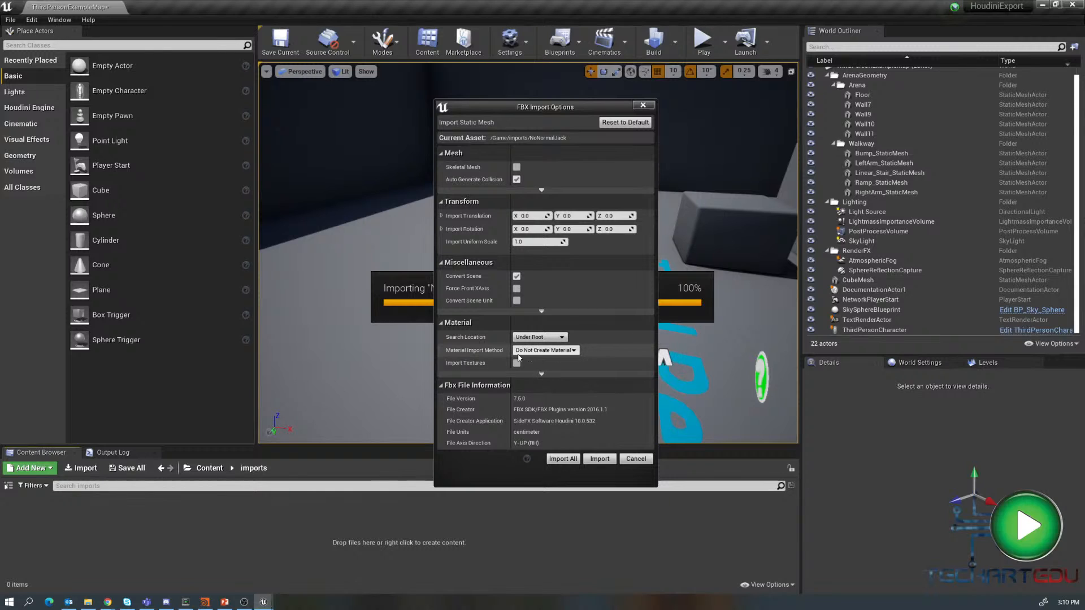
- Set the material import method to Create New Materials and import all
{"action": "left_click", "coordinate": [548, 350]}
{"action": "left_click", "coordinate": [543, 360]}
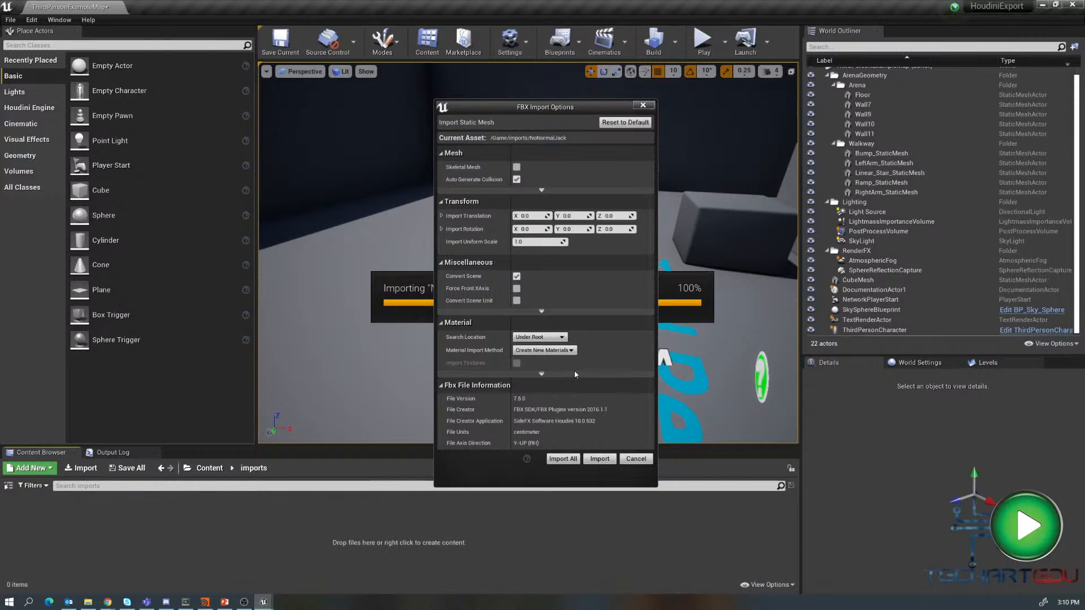
{"action": "left_click", "coordinate": [565, 459]}
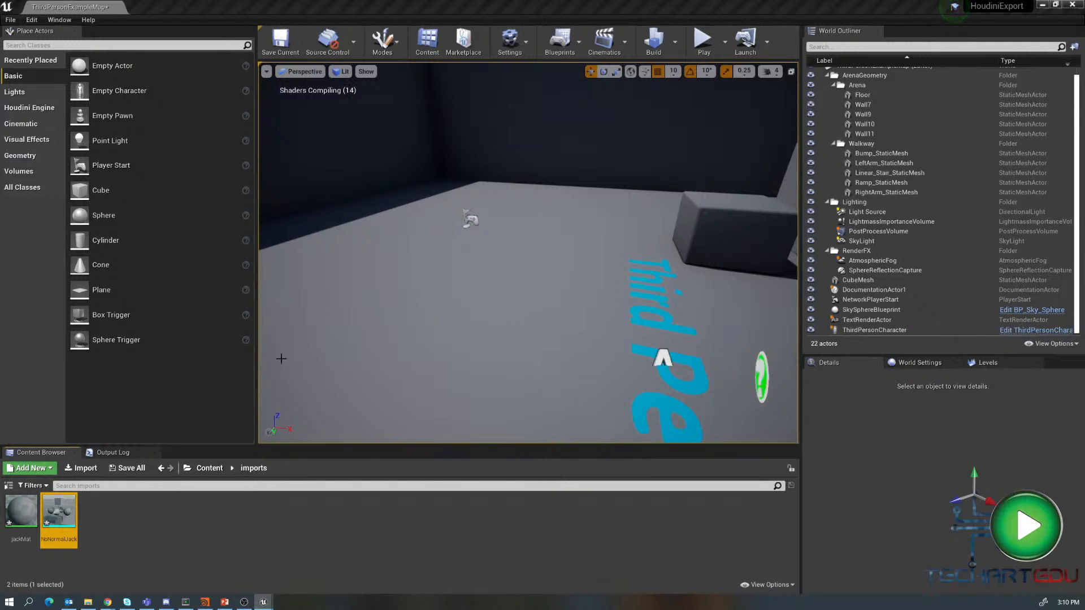
- Place the NoNormalJack mesh in the level and set its uniform scale to 10
{"action": "left_click_drag", "start_coordinate": [59, 513], "coordinate": [517, 237]}
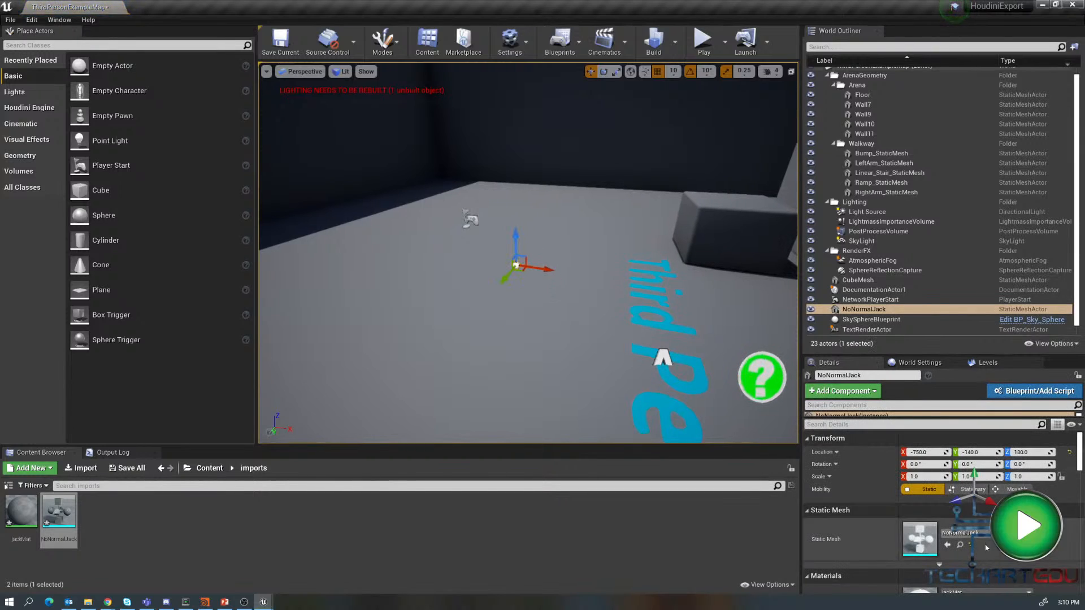
{"action": "left_click", "coordinate": [933, 476]}
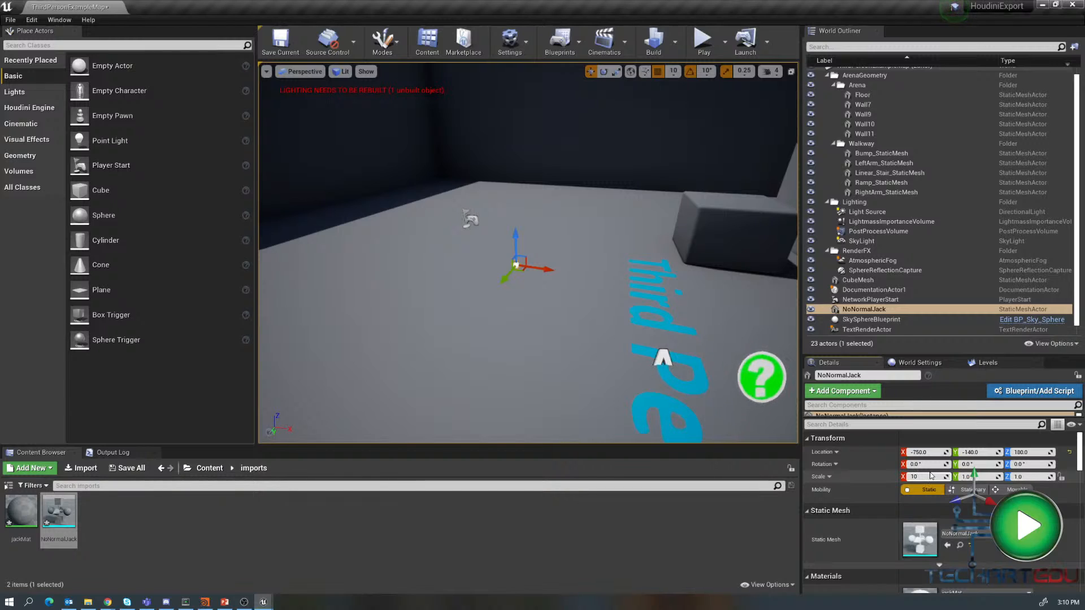
{"action": "type", "text": "10"}
{"action": "key", "text": "Return"}
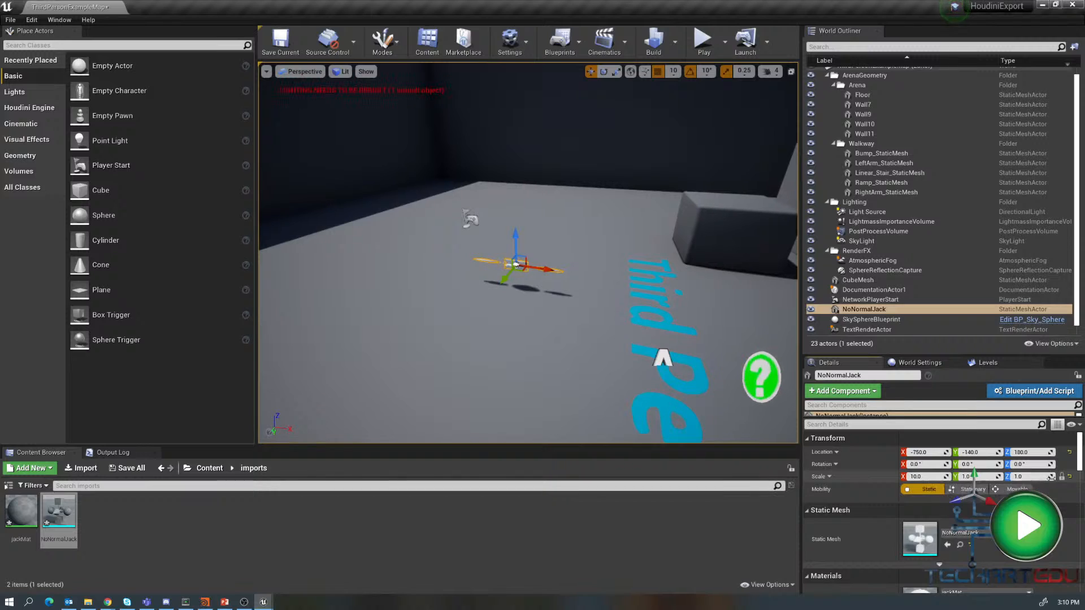
- Try uniform scales of 50, 5 and 0.5 on the NoNormalJack actor
{"action": "left_click", "coordinate": [924, 479]}
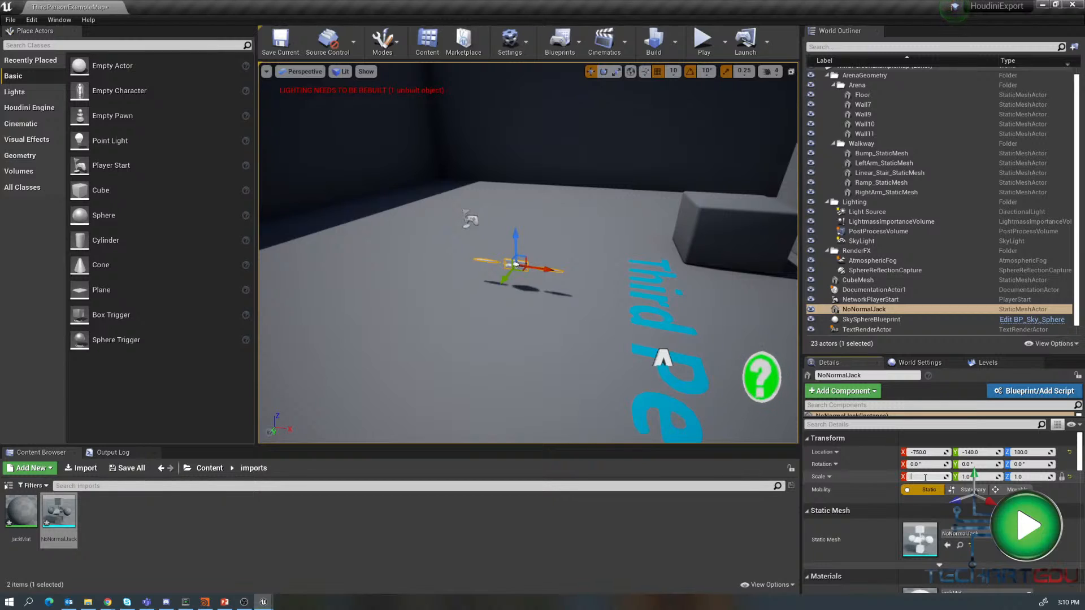
{"action": "key", "text": "Return"}
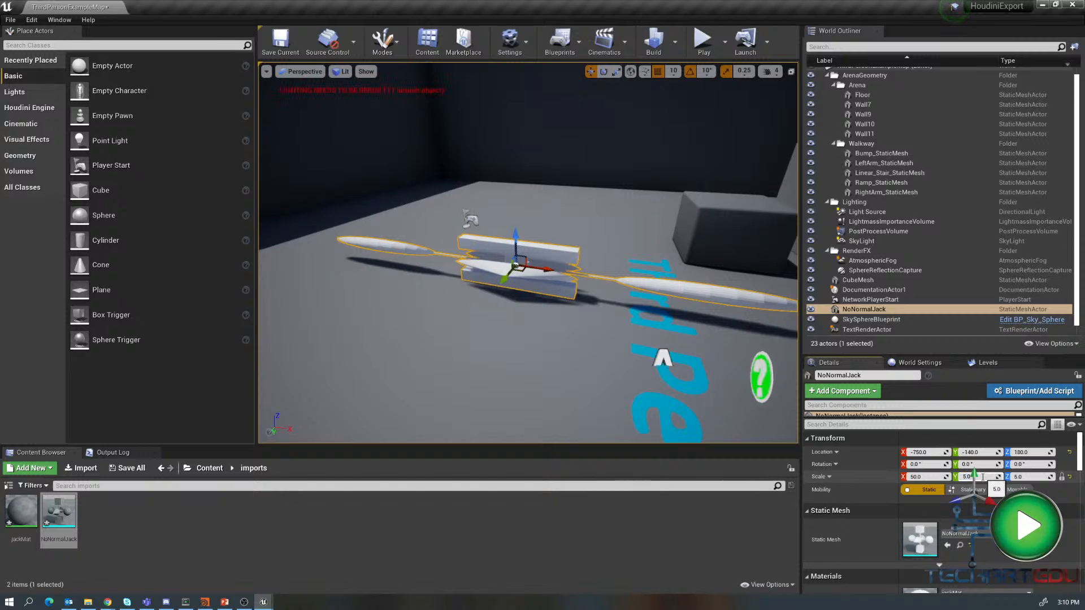
{"action": "left_click", "coordinate": [929, 478]}
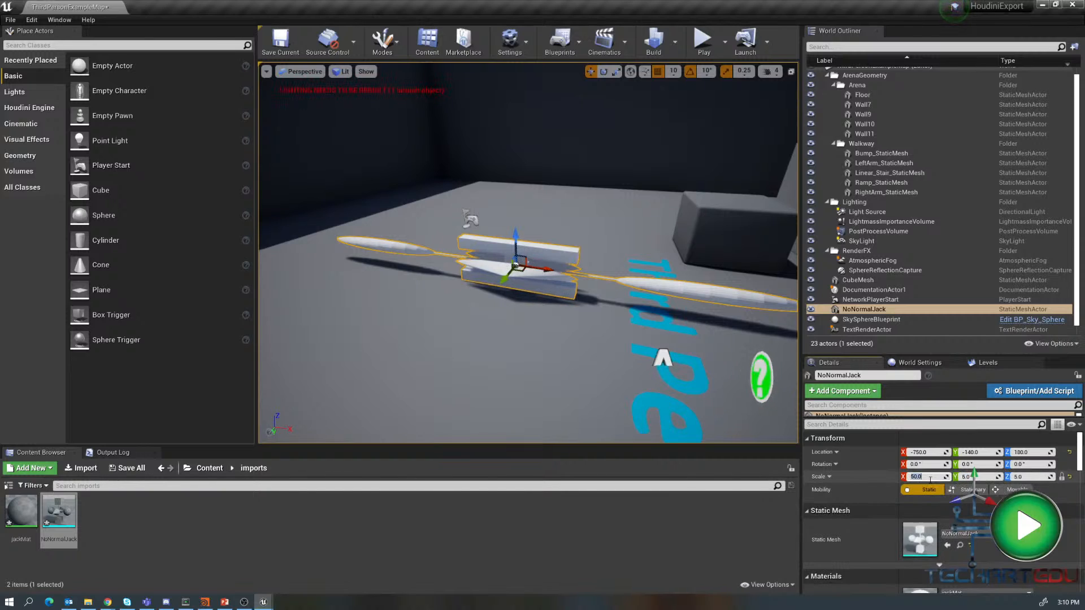
{"action": "type", "text": "5"}
{"action": "key", "text": "Return"}
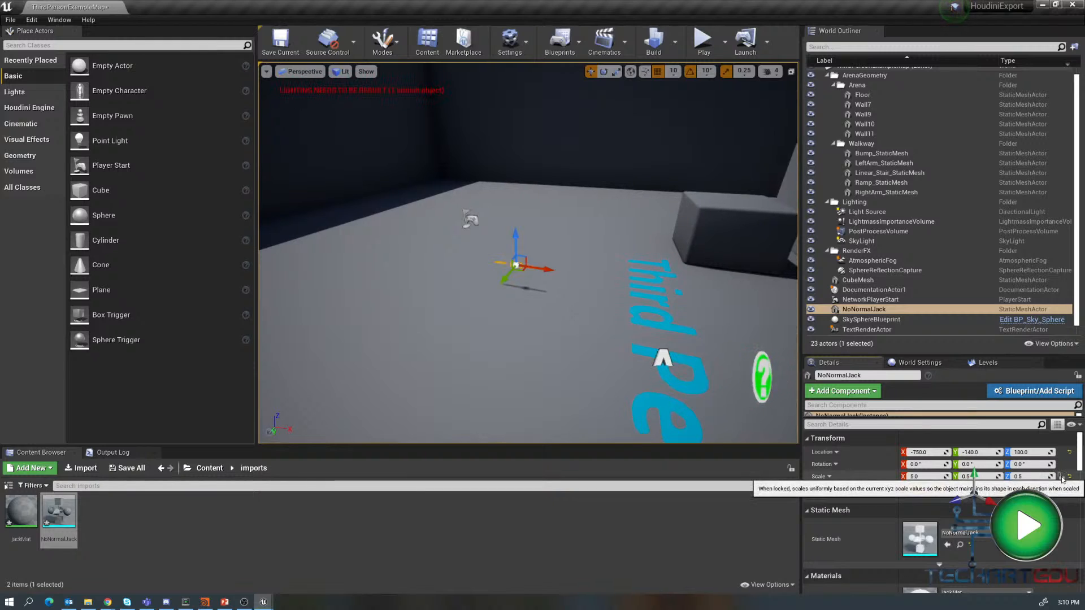
{"action": "left_click", "coordinate": [928, 477]}
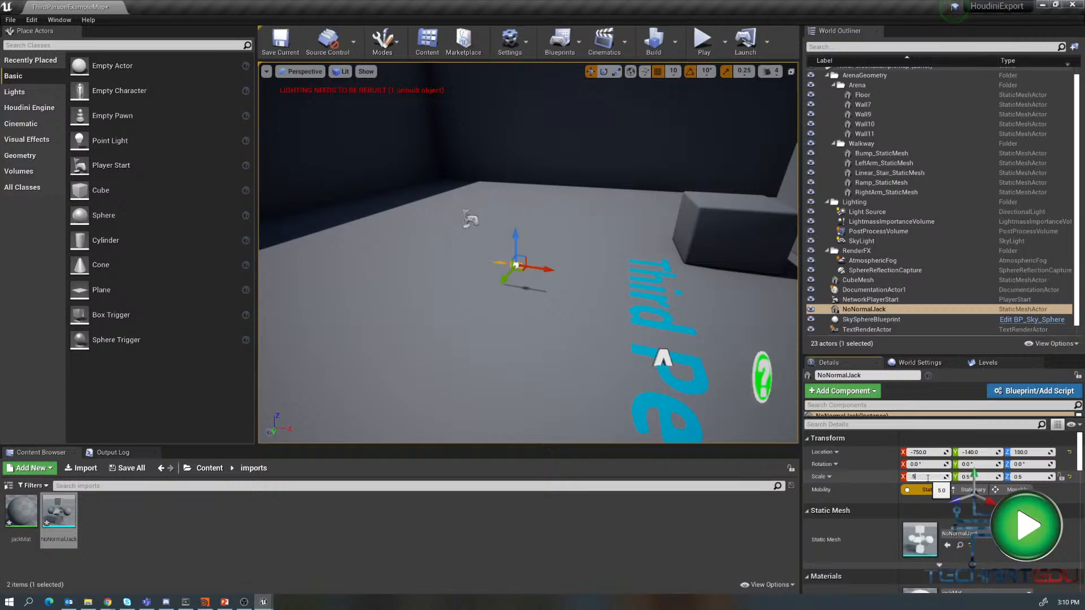
{"action": "type", "text": ".5"}
{"action": "key", "text": "Return"}
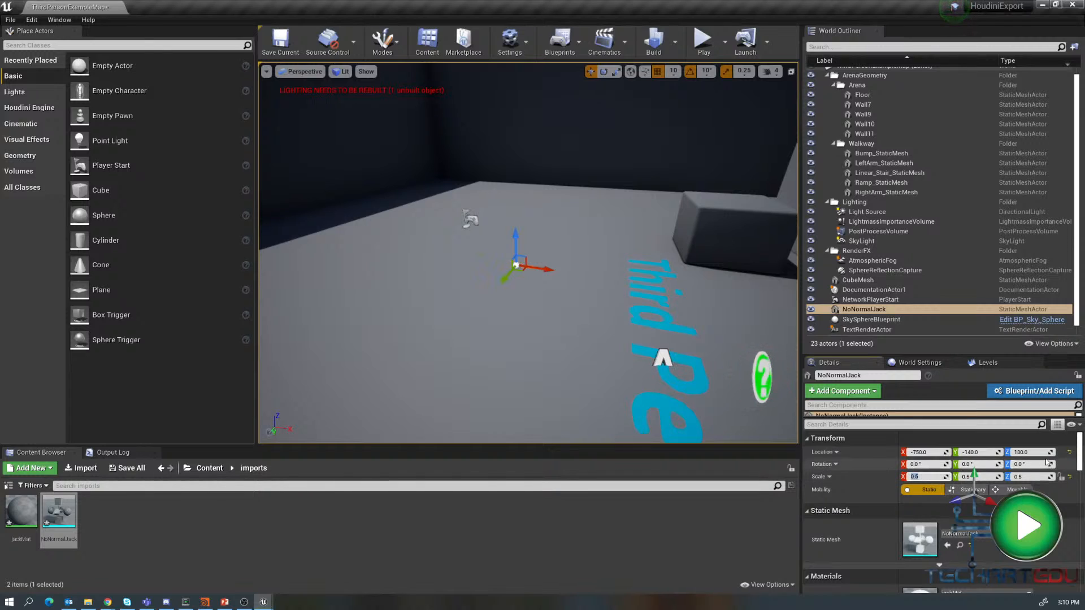
- Try uniform scales of 50 and 25 on the NoNormalJack actor
{"action": "left_click", "coordinate": [930, 476]}
{"action": "type", "text": "50"}
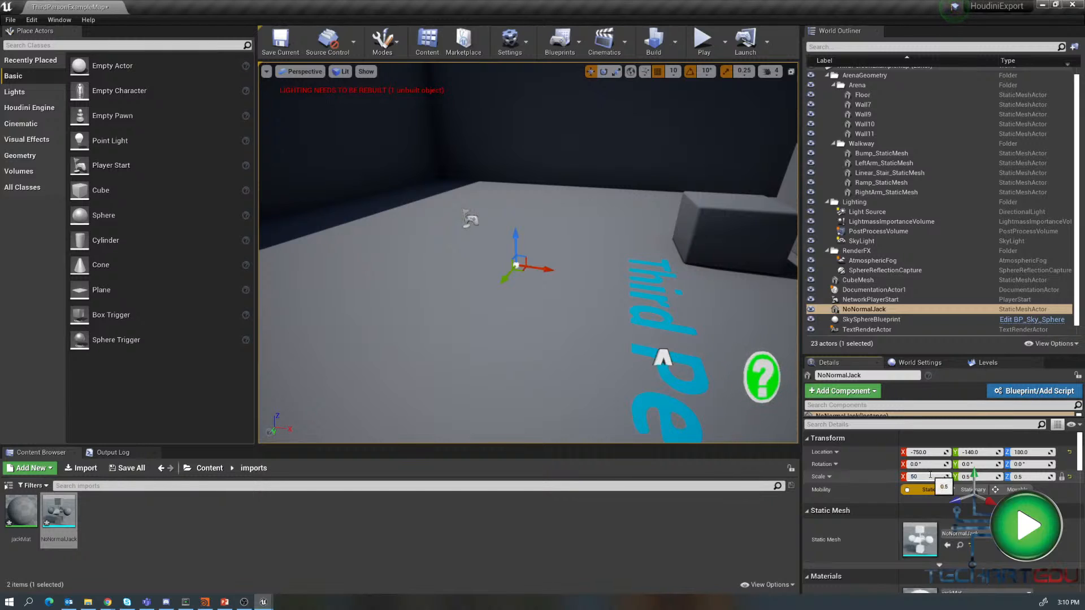
{"action": "key", "text": "Return"}
{"action": "scroll", "coordinate": [592, 278], "scroll_direction": "down", "scroll_amount": 8}
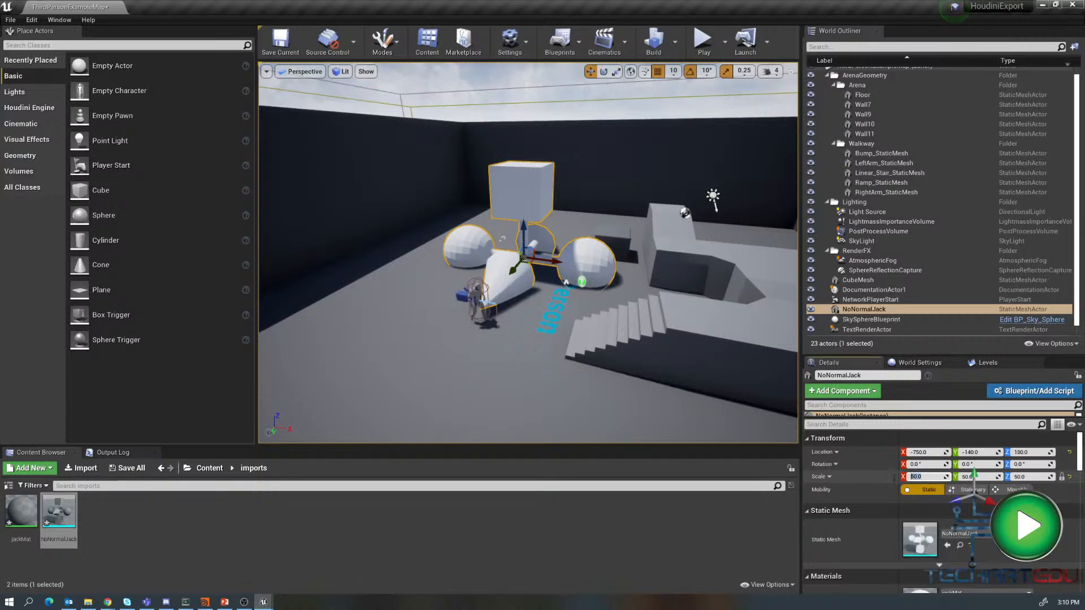
{"action": "type", "text": "25"}
{"action": "key", "text": "Return"}
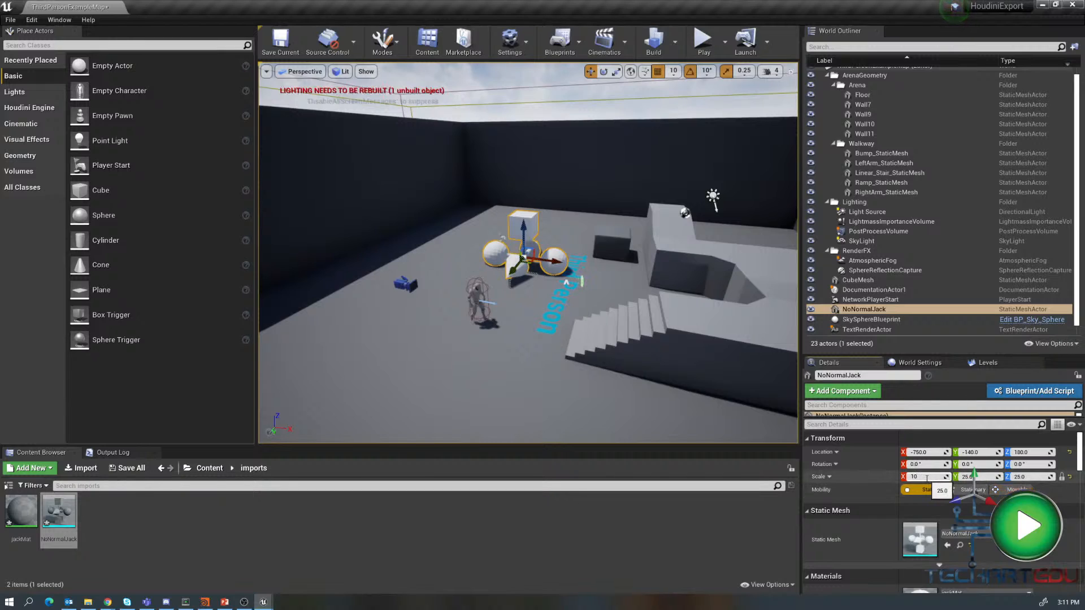
- Set the NoNormalJack actor's uniform scale to 10 and raise it to a Z location of 200
{"action": "key", "text": "Return"}
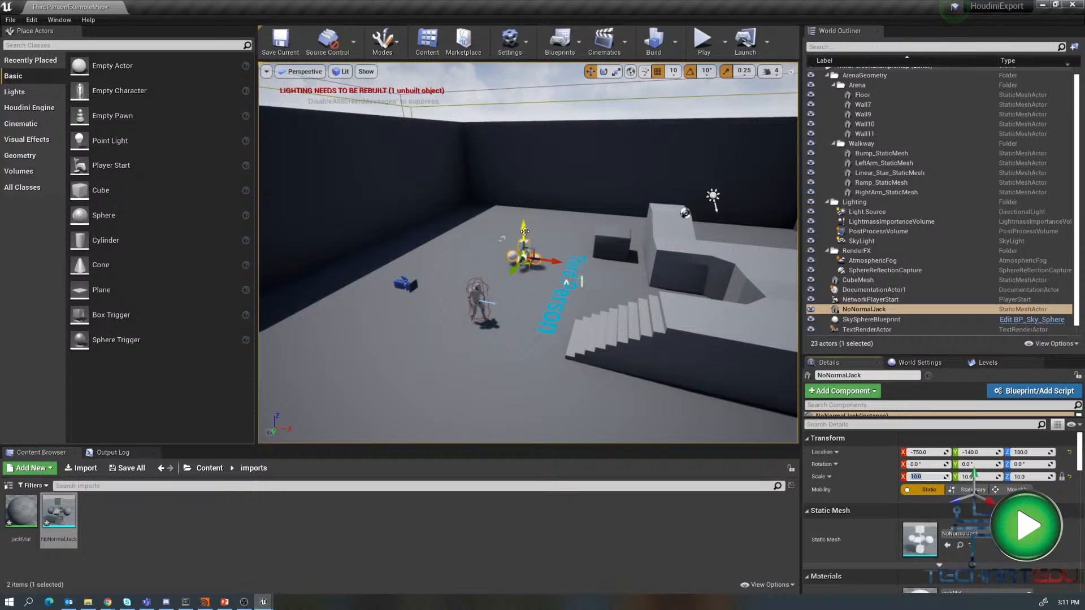
{"action": "left_click_drag", "start_coordinate": [524, 231], "coordinate": [525, 217]}
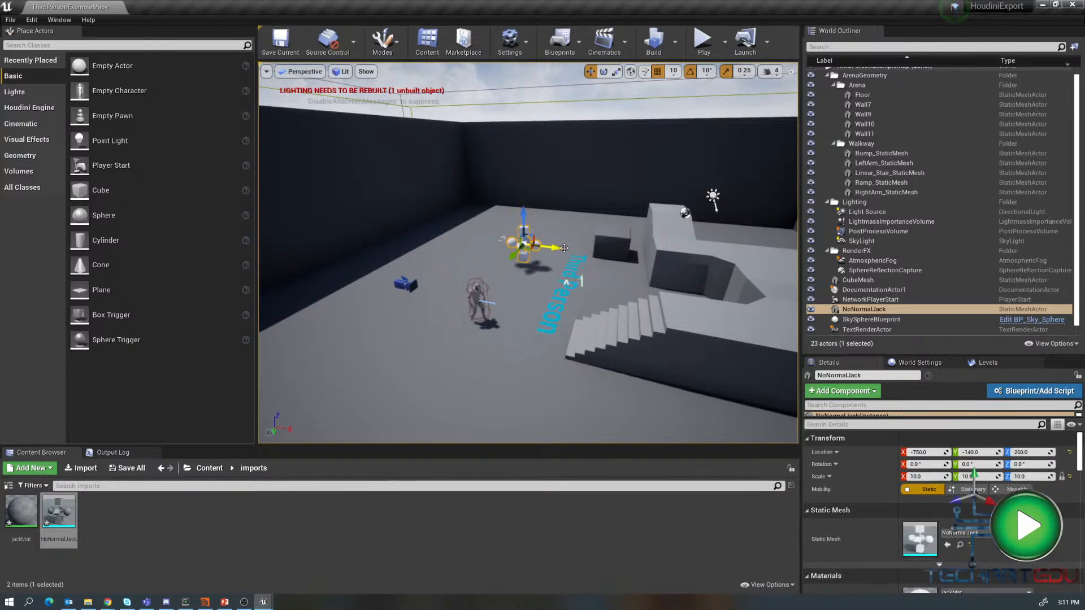
- Focus on the jack and create a new material named m_NoNormal in the imports folder
{"action": "key", "text": "f"}
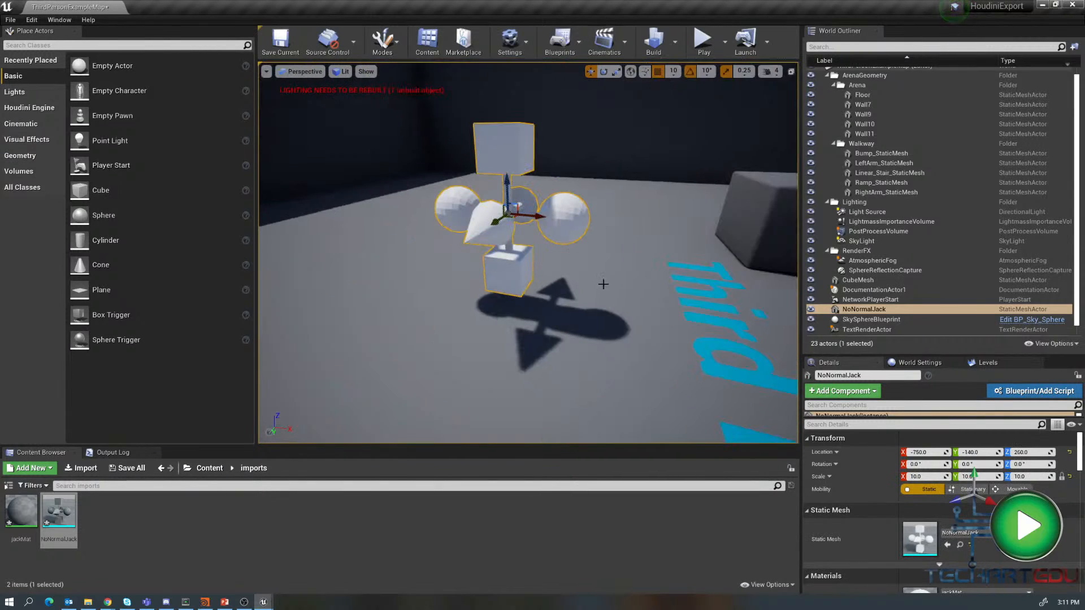
{"action": "mouse_move", "coordinate": [610, 265]}
{"action": "left_mouse_down", "text": "alt"}
{"action": "mouse_move", "coordinate": [633, 285]}
{"action": "mouse_move", "coordinate": [613, 297]}
{"action": "mouse_move", "coordinate": [607, 279]}
{"action": "left_mouse_up", "text": "alt"}
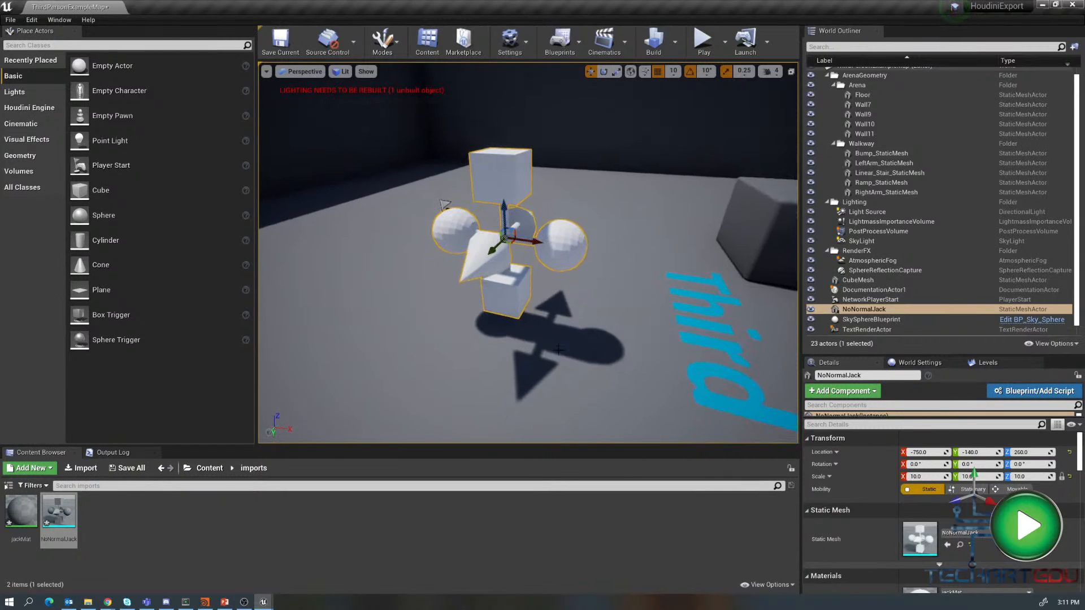
{"action": "right_click", "coordinate": [125, 512]}
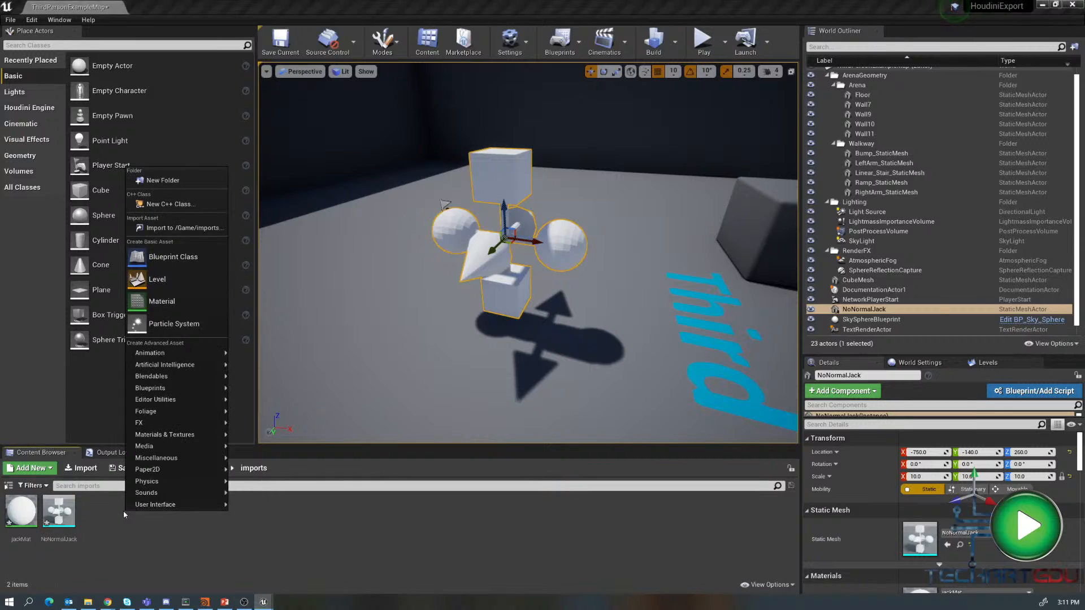
{"action": "left_click", "coordinate": [167, 299]}
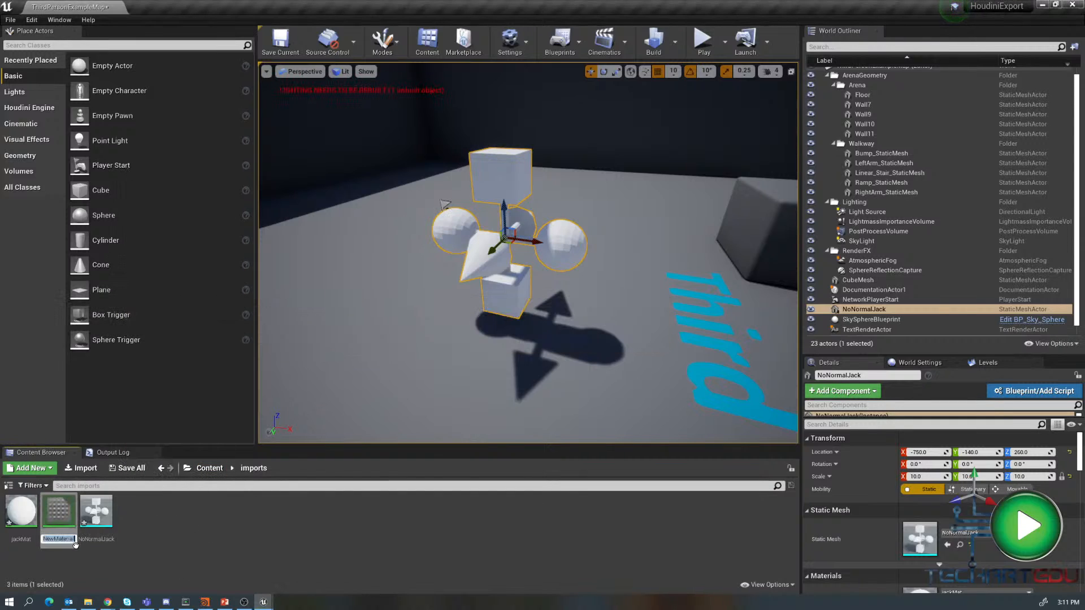
{"action": "type", "text": "m_NoNormal"}
{"action": "key", "text": "Return"}
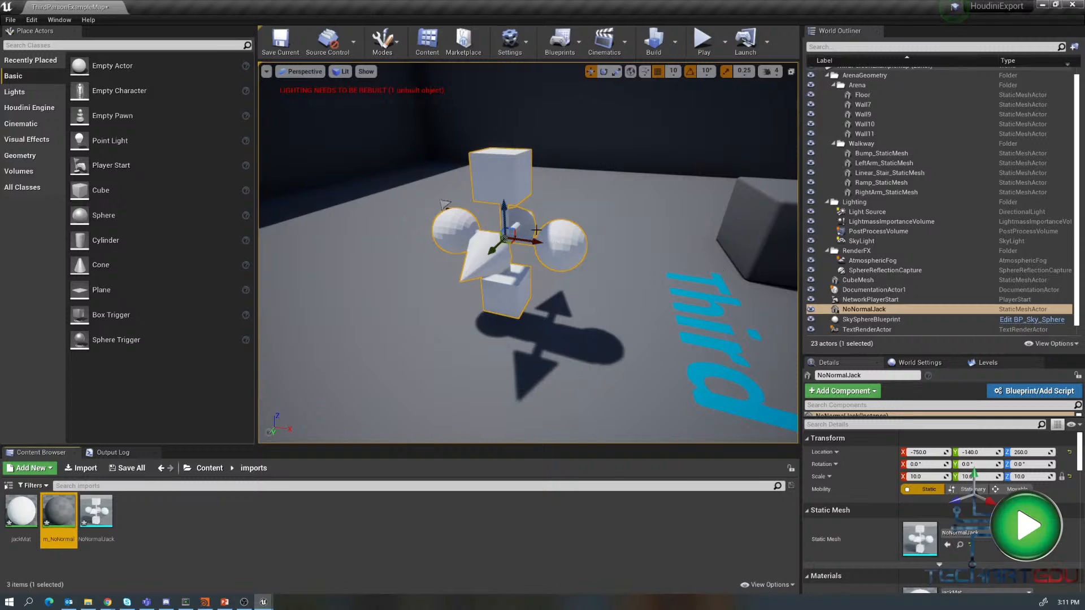
- Open jackMat, set its base color parameter's default value to red, and save the material
{"action": "double_click", "coordinate": [29, 515]}
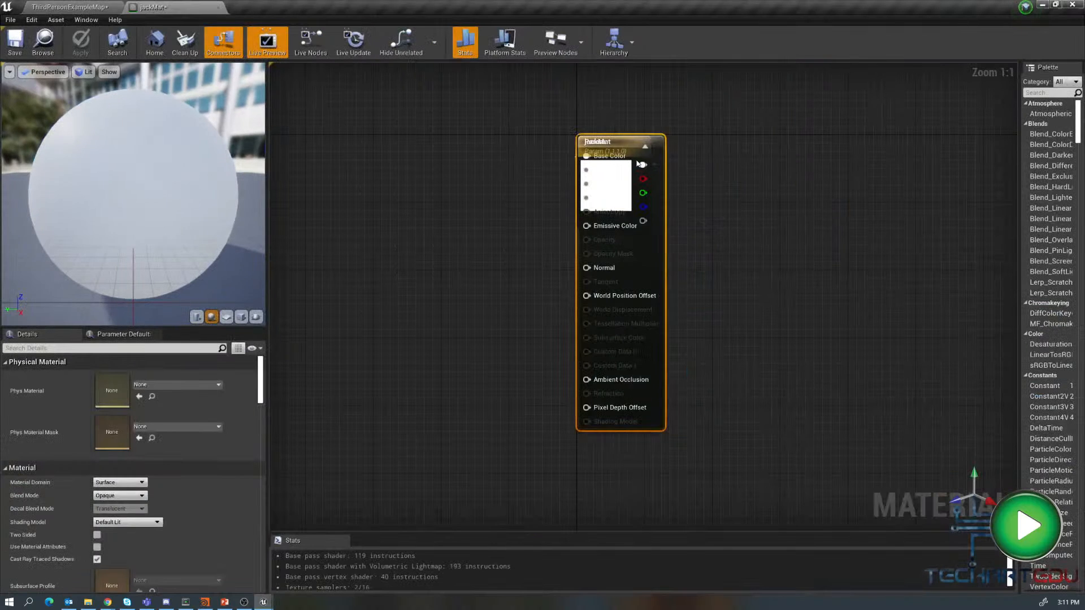
{"action": "left_click_drag", "start_coordinate": [624, 147], "coordinate": [784, 172]}
{"action": "left_click", "coordinate": [603, 176]}
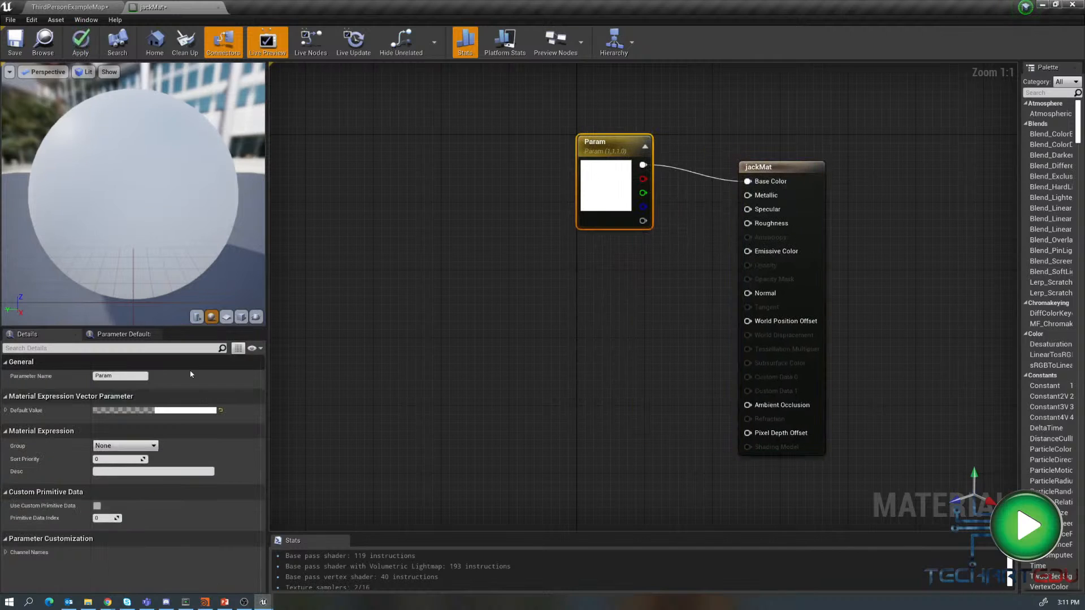
{"action": "left_click", "coordinate": [174, 413]}
{"action": "left_click_drag", "start_coordinate": [115, 327], "coordinate": [115, 286]}
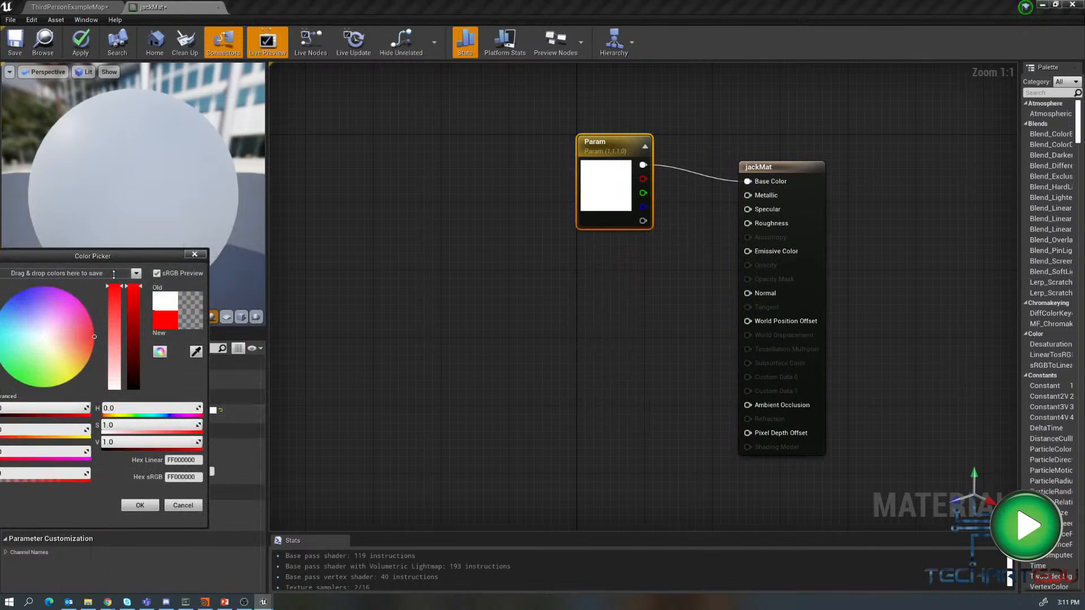
{"action": "left_click", "coordinate": [140, 506]}
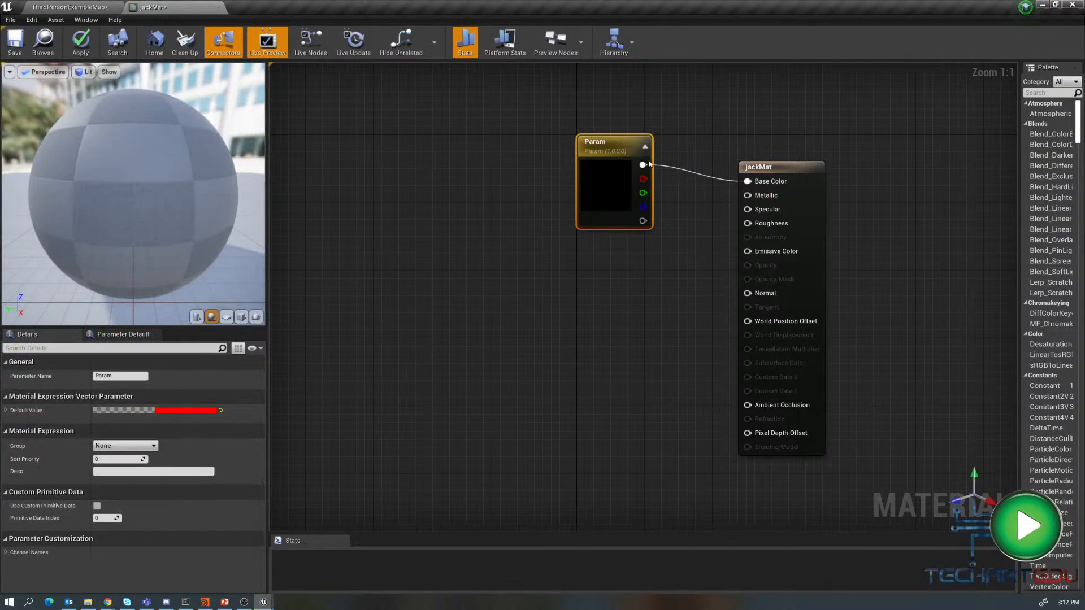
{"action": "left_click", "coordinate": [486, 217]}
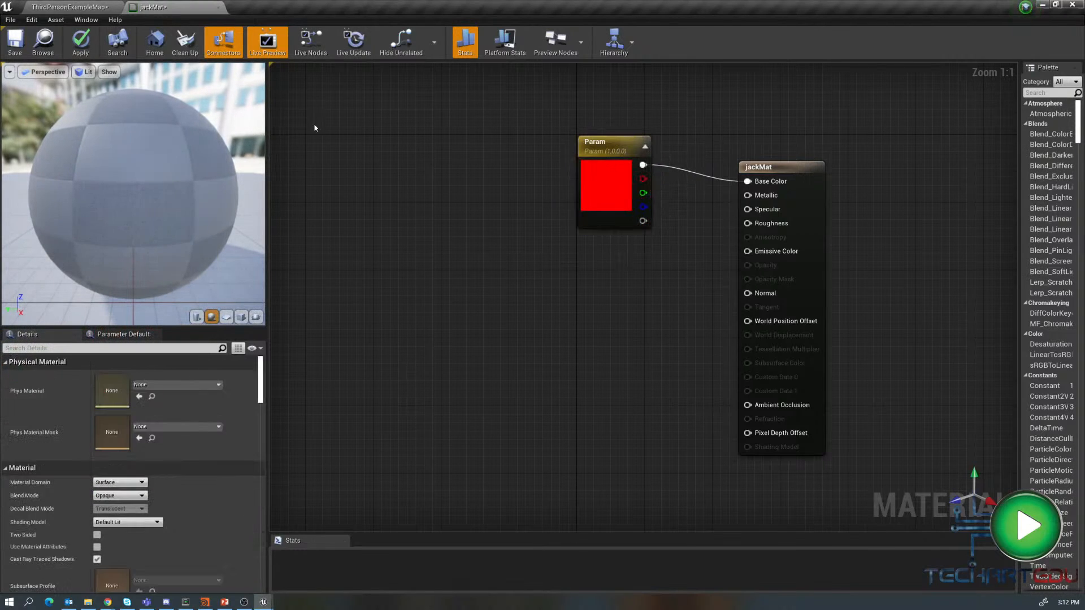
{"action": "left_click", "coordinate": [16, 42]}
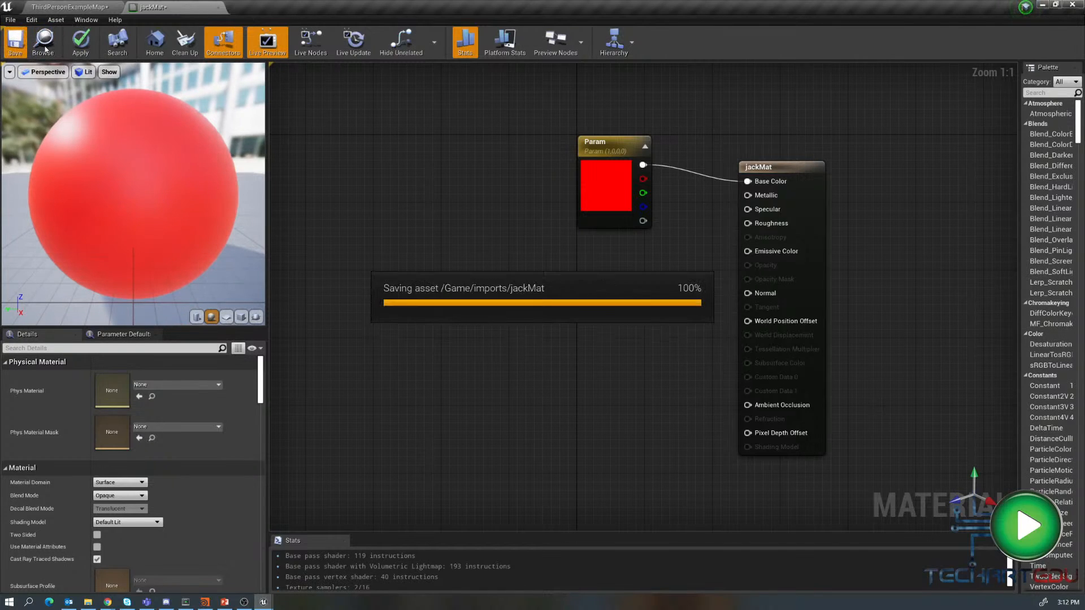
- Return to the level, play it and walk the character up to the red jack, then stop
{"action": "left_click", "coordinate": [74, 7]}
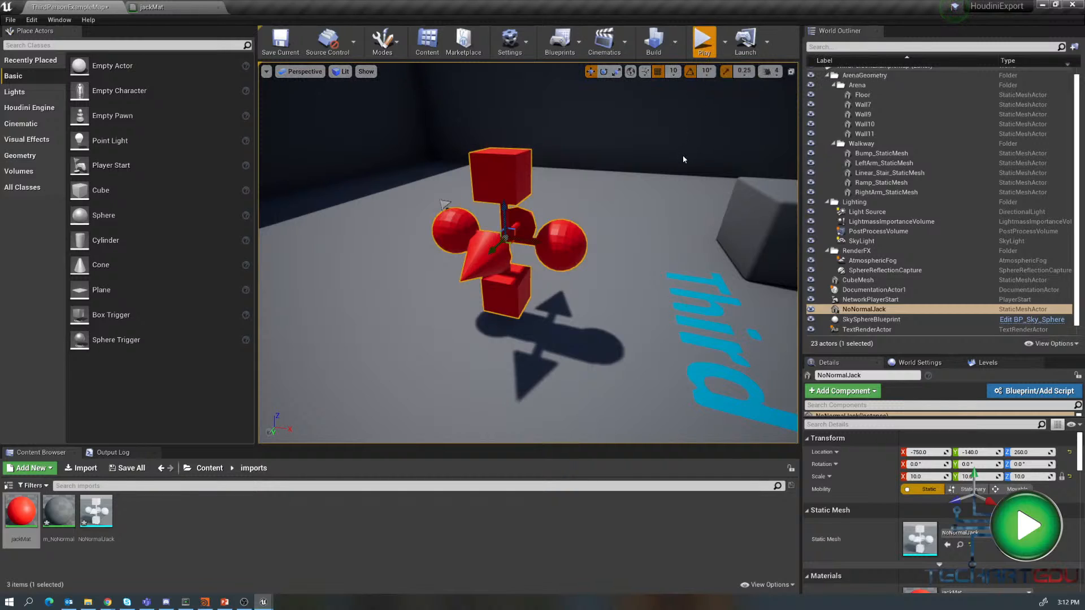
{"action": "left_click", "coordinate": [655, 45]}
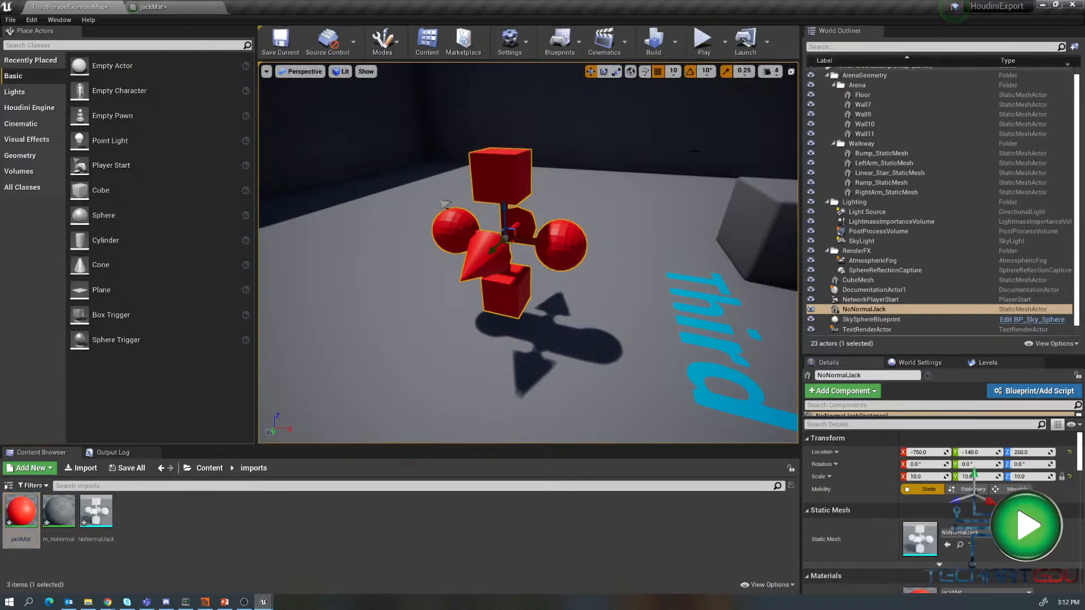
{"action": "left_click", "coordinate": [704, 42]}
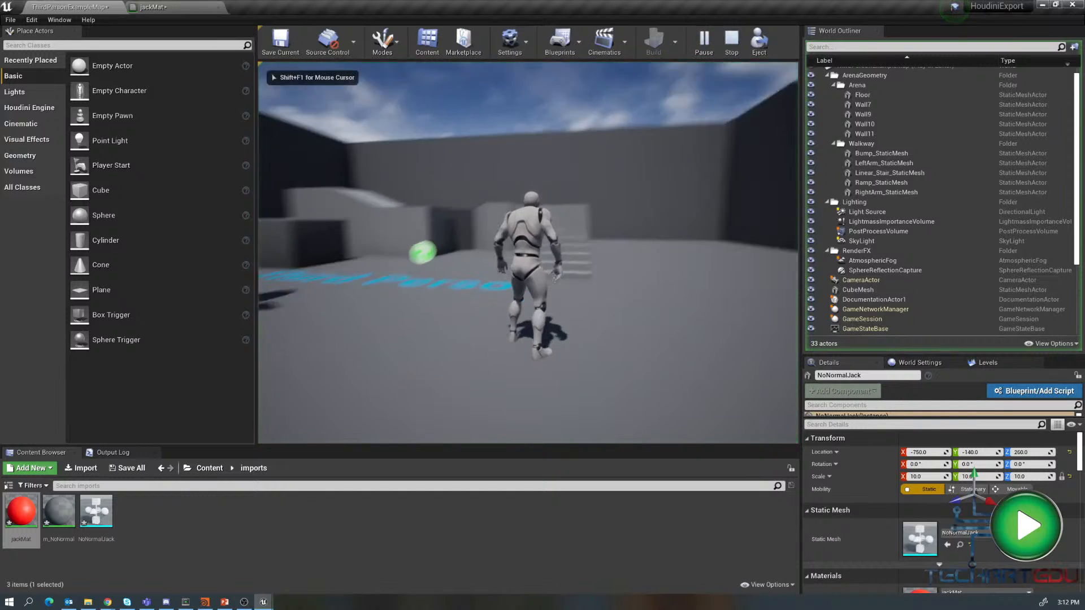
{"action": "key", "text": "w"}
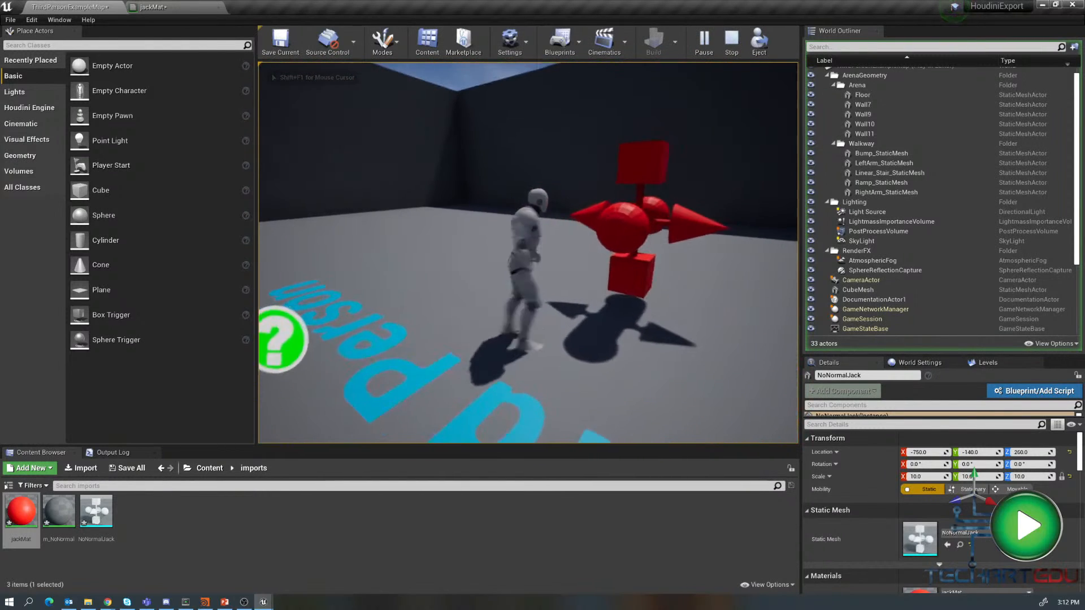
{"action": "key", "text": "w"}
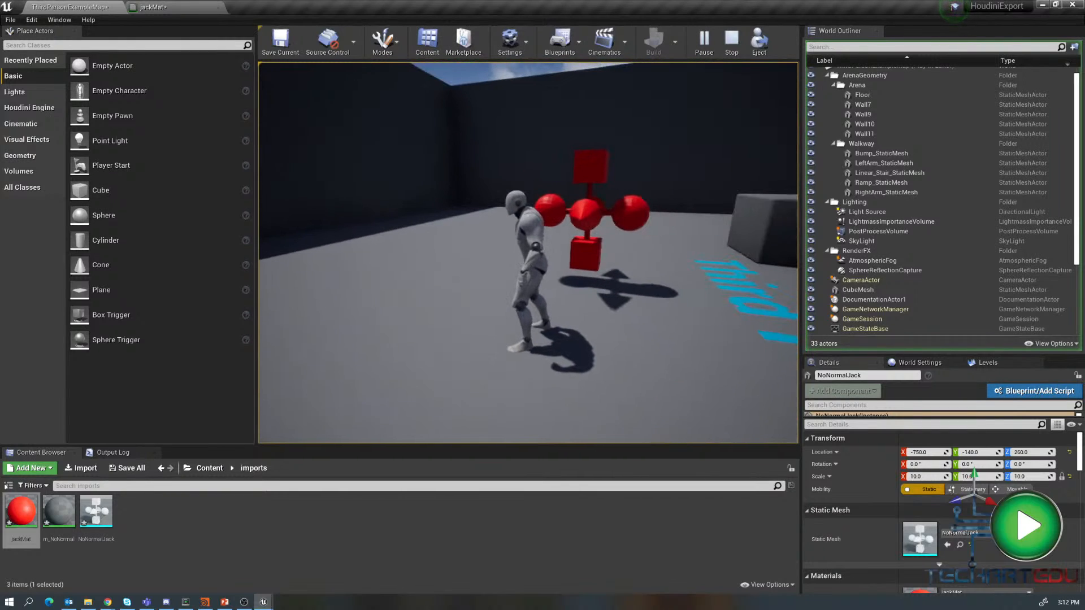
{"action": "key", "text": "w"}
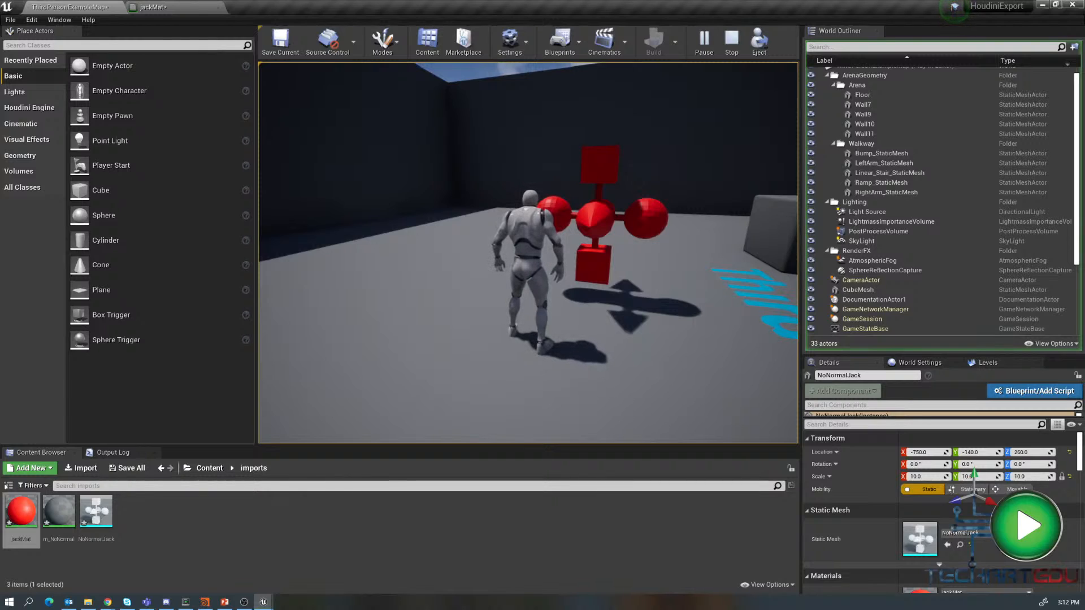
{"action": "key", "text": "Escape"}
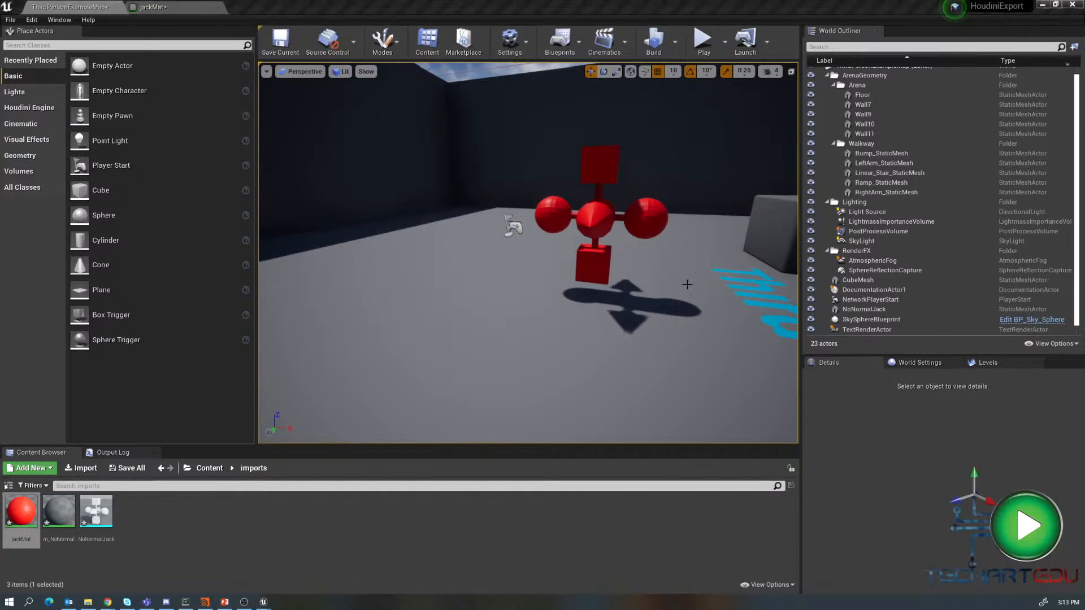
- Switch to Houdini and re-enable the four Normal nodes in the Jack network
{"action": "key", "text": "alt+Tab"}
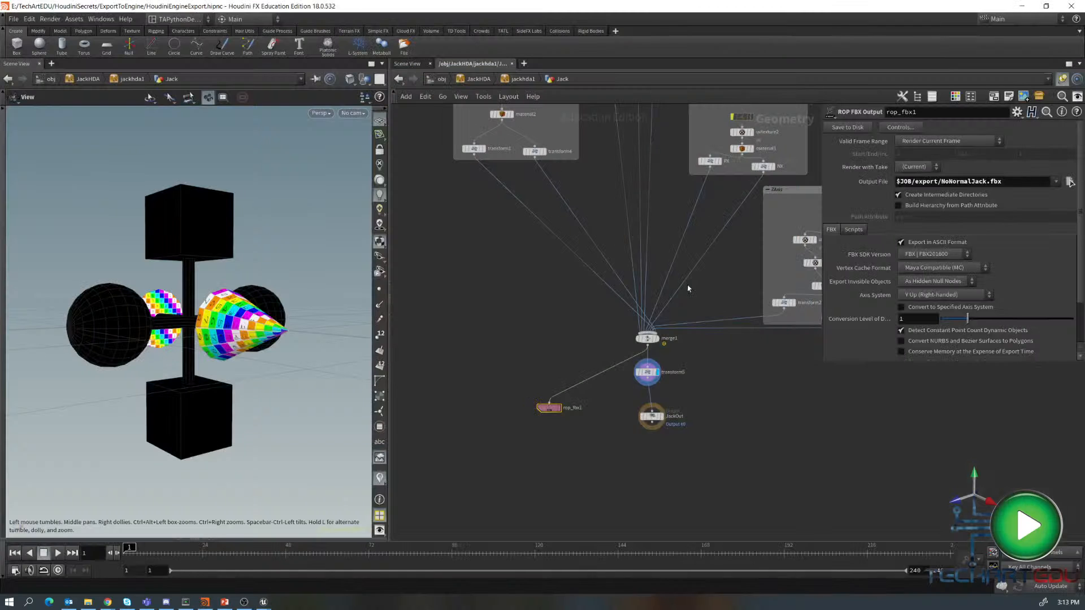
{"action": "middle_click_drag", "start_coordinate": [487, 299], "coordinate": [511, 500]}
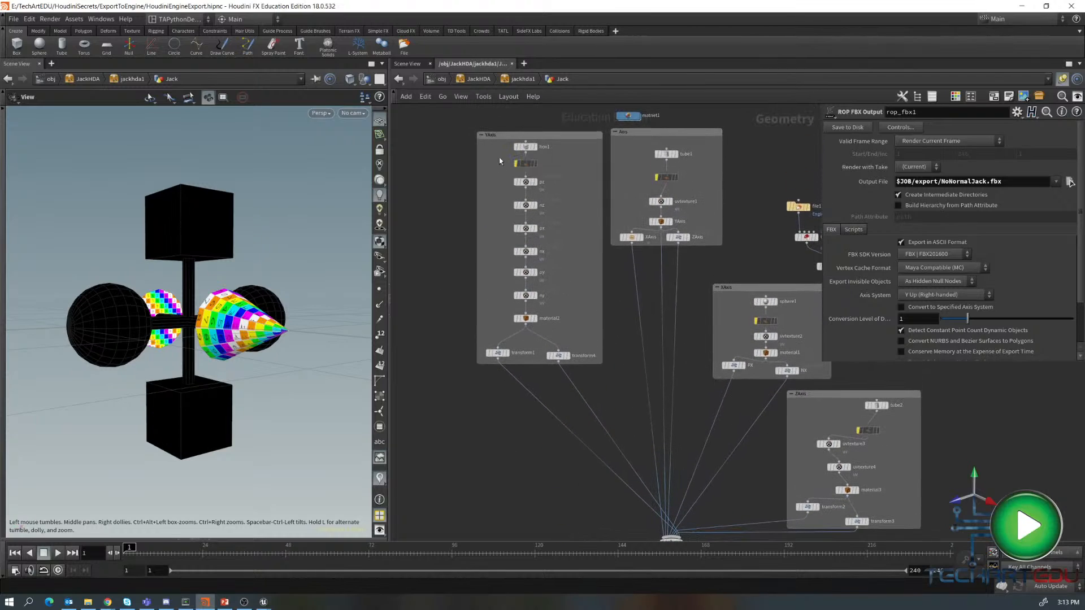
{"action": "left_click", "coordinate": [528, 165]}
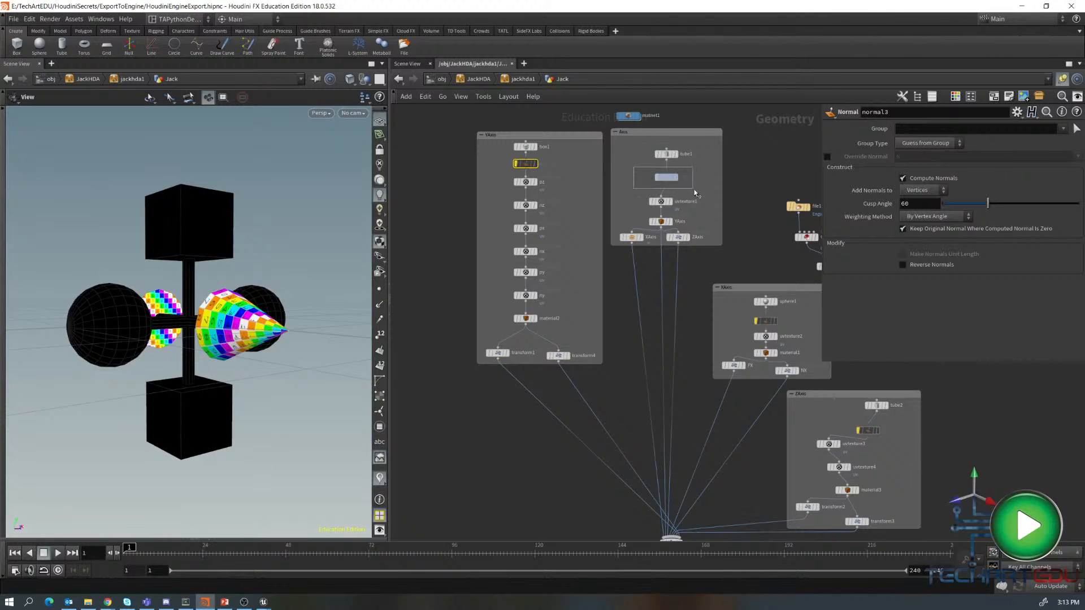
{"action": "left_click", "coordinate": [667, 177], "text": "shift"}
{"action": "left_click", "coordinate": [783, 322], "text": "shift"}
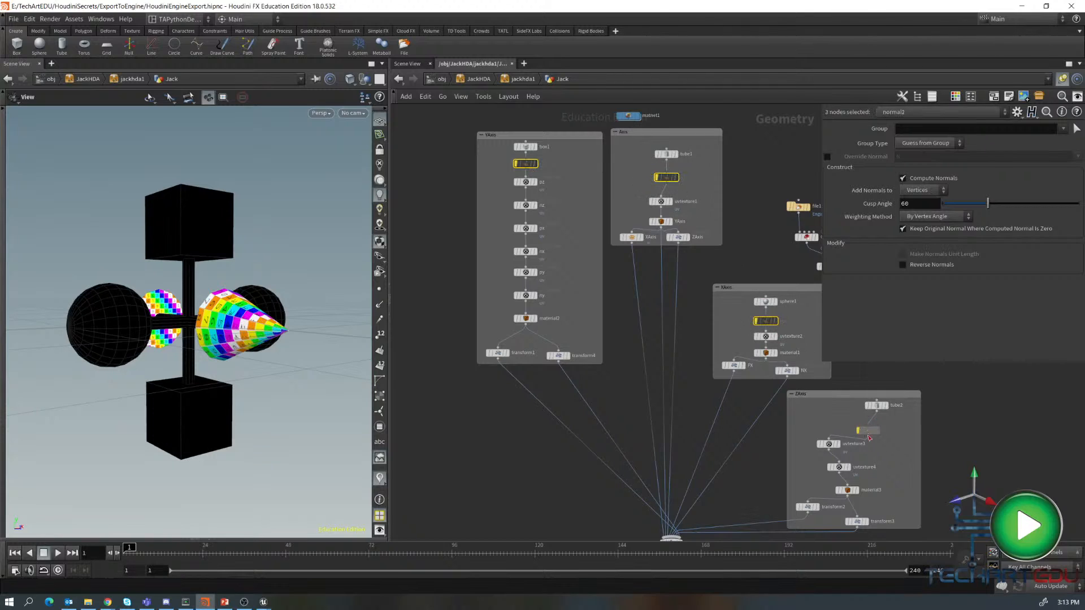
{"action": "left_click", "coordinate": [871, 431], "text": "shift"}
{"action": "left_click", "coordinate": [514, 154]}
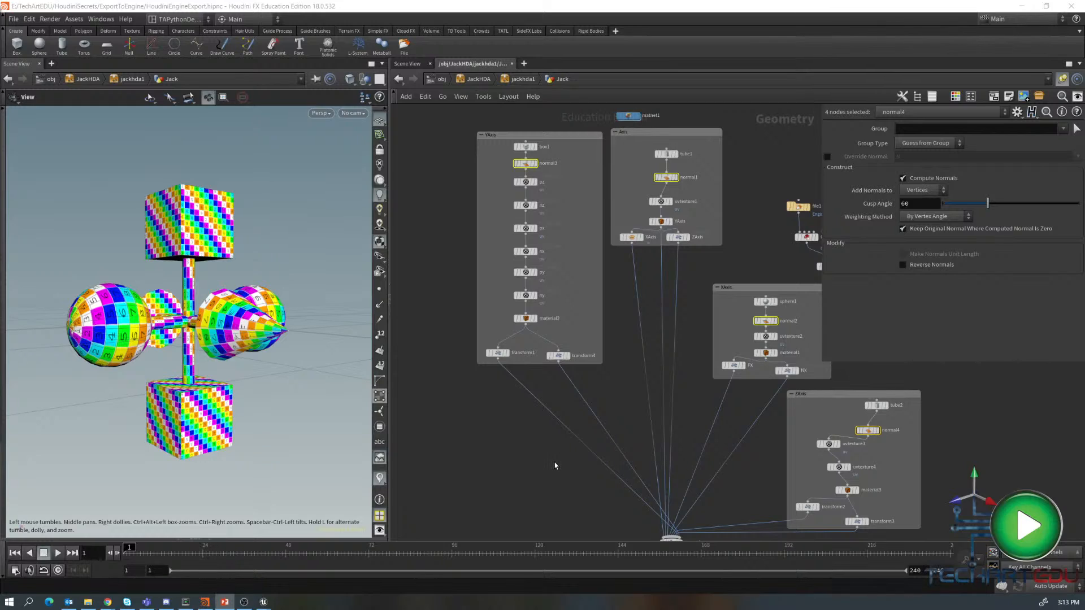
- Inspect the jackMat principled shader's surface settings inside matnet1
{"action": "middle_click_drag", "start_coordinate": [561, 494], "coordinate": [550, 377]}
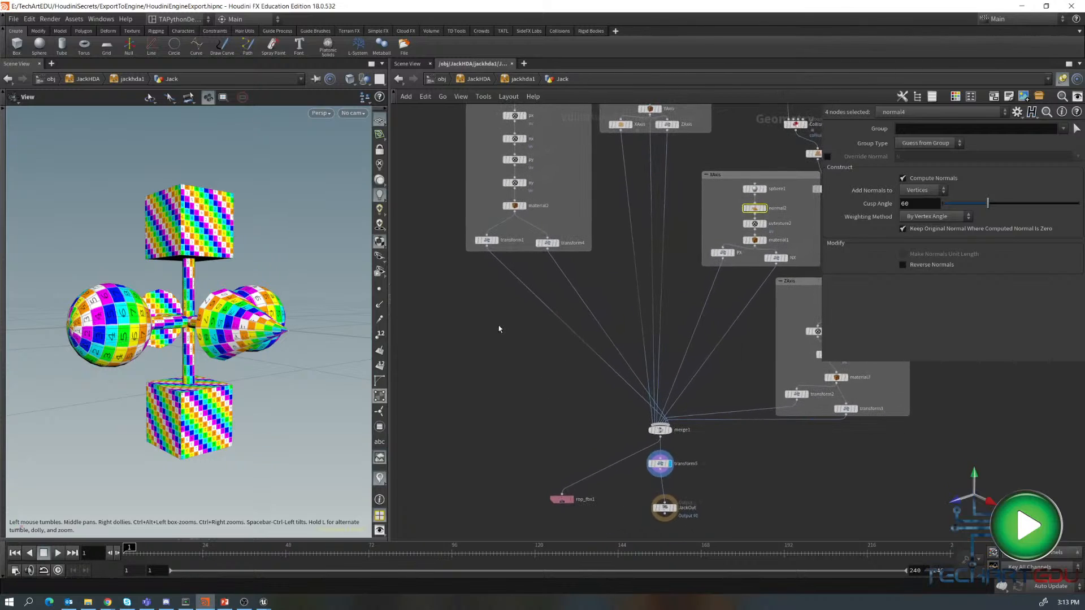
{"action": "middle_click_drag", "start_coordinate": [500, 330], "coordinate": [555, 326]}
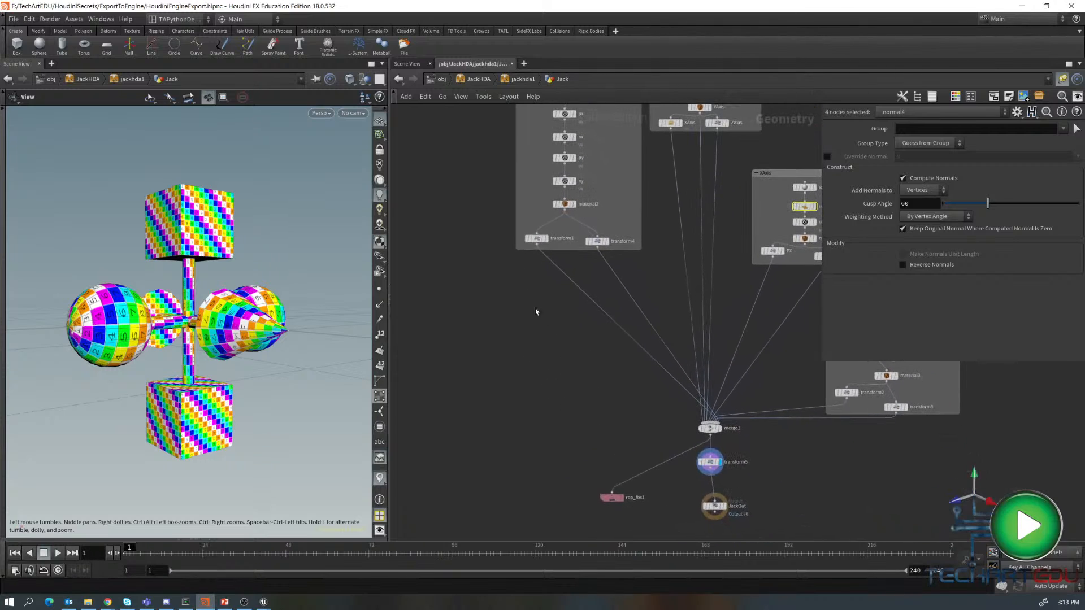
{"action": "middle_click_drag", "start_coordinate": [588, 377], "coordinate": [518, 498]}
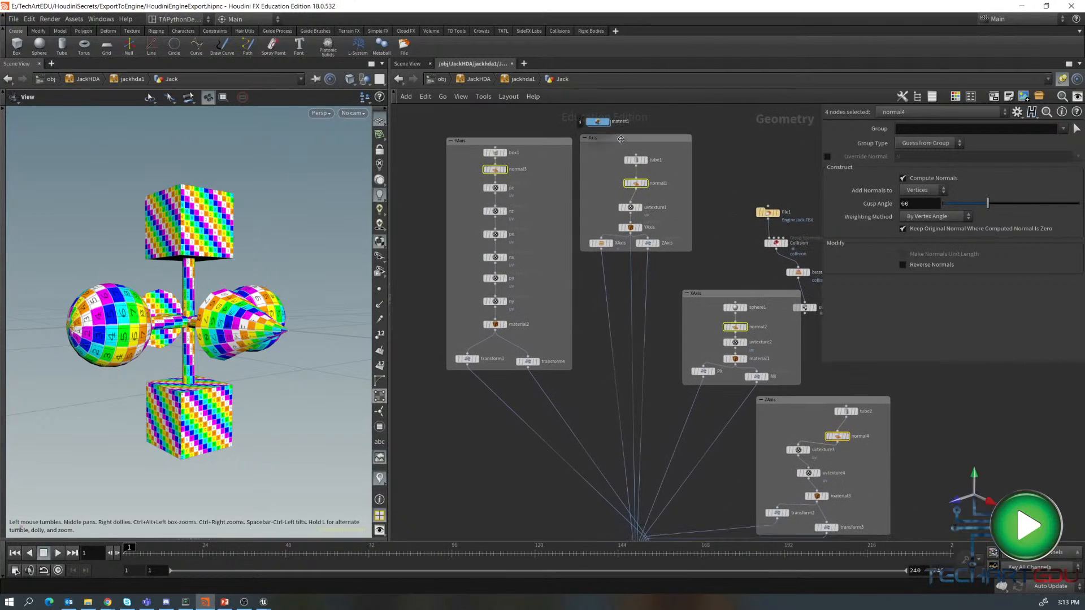
{"action": "scroll", "coordinate": [717, 193], "scroll_direction": "up", "scroll_amount": 1}
{"action": "middle_click_drag", "start_coordinate": [729, 241], "coordinate": [737, 355]}
{"action": "scroll", "coordinate": [737, 355], "scroll_direction": "up", "scroll_amount": 1}
{"action": "double_click", "coordinate": [591, 225]}
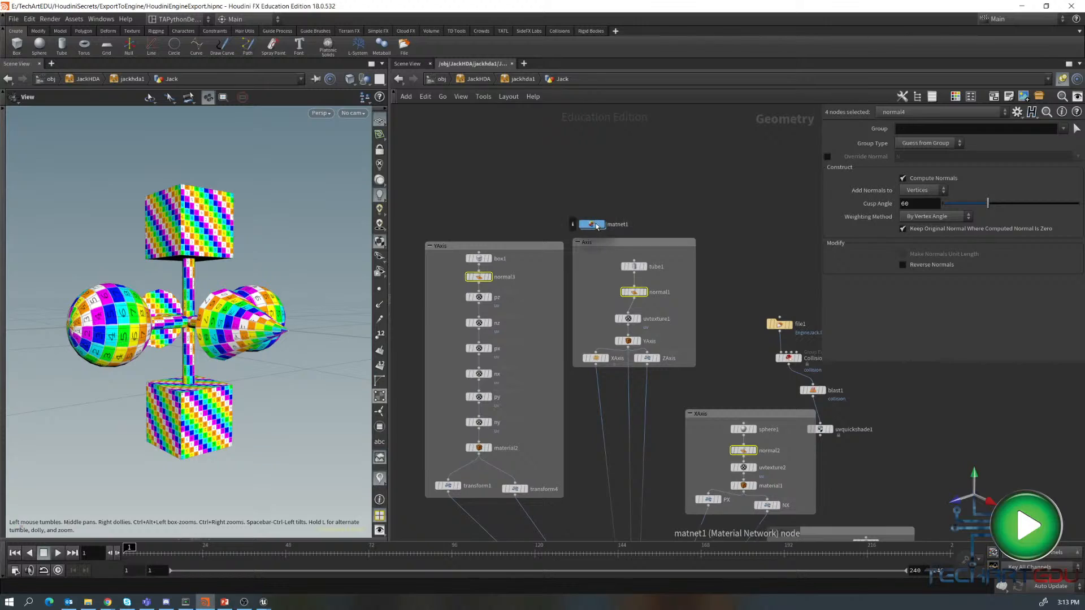
{"action": "left_click_drag", "start_coordinate": [734, 177], "coordinate": [530, 189]}
{"action": "double_click", "coordinate": [530, 190]}
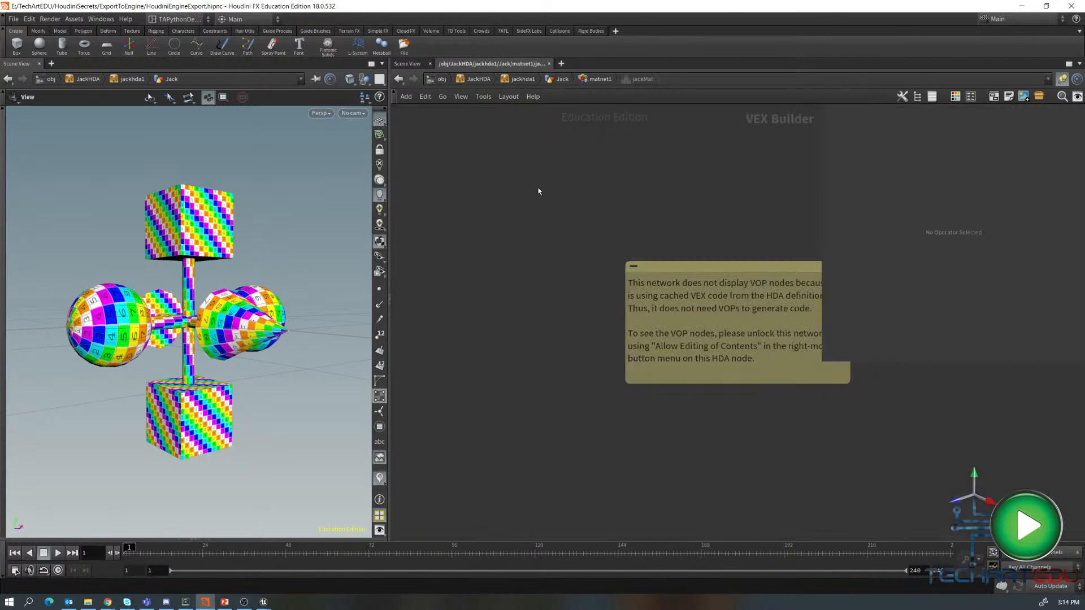
{"action": "key", "text": "u"}
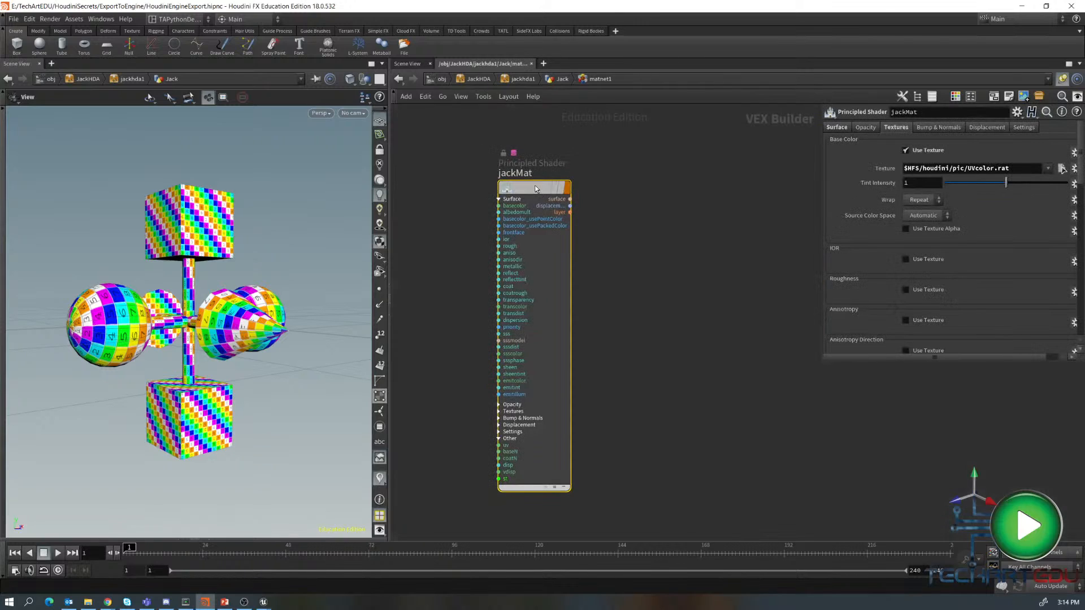
{"action": "left_click", "coordinate": [837, 128]}
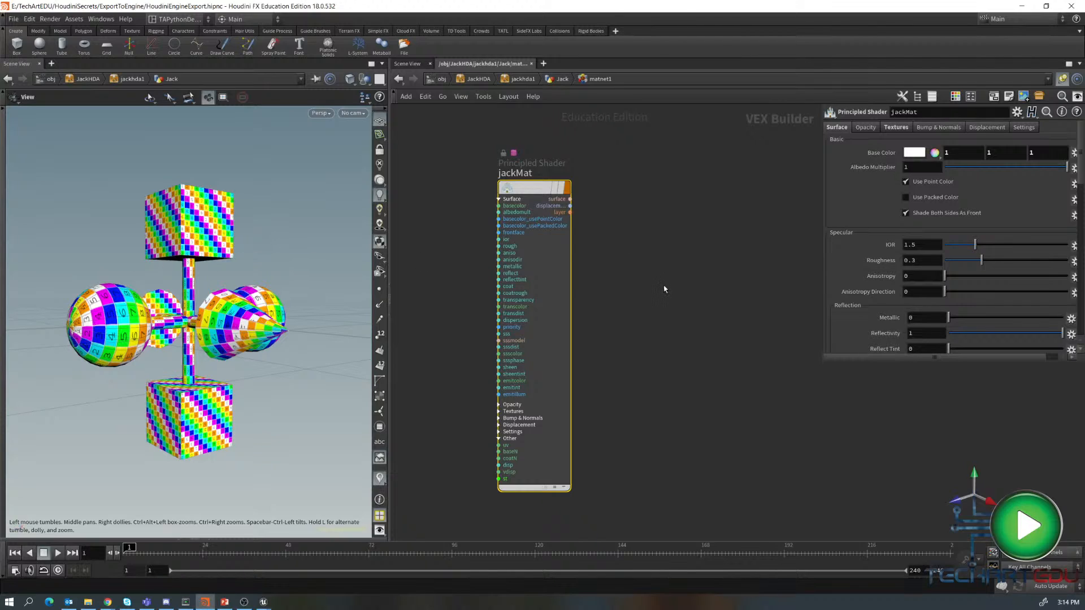
{"action": "key", "text": "u"}
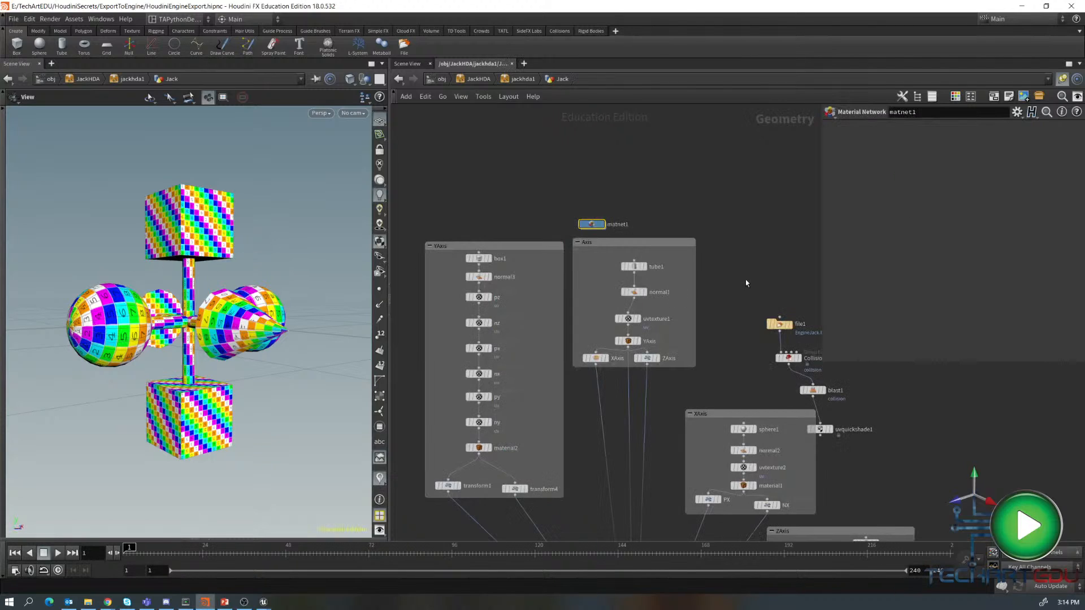
- Move the rop_fbx1 node closer to the transform5 node
{"action": "middle_click_drag", "start_coordinate": [745, 279], "coordinate": [766, 168]}
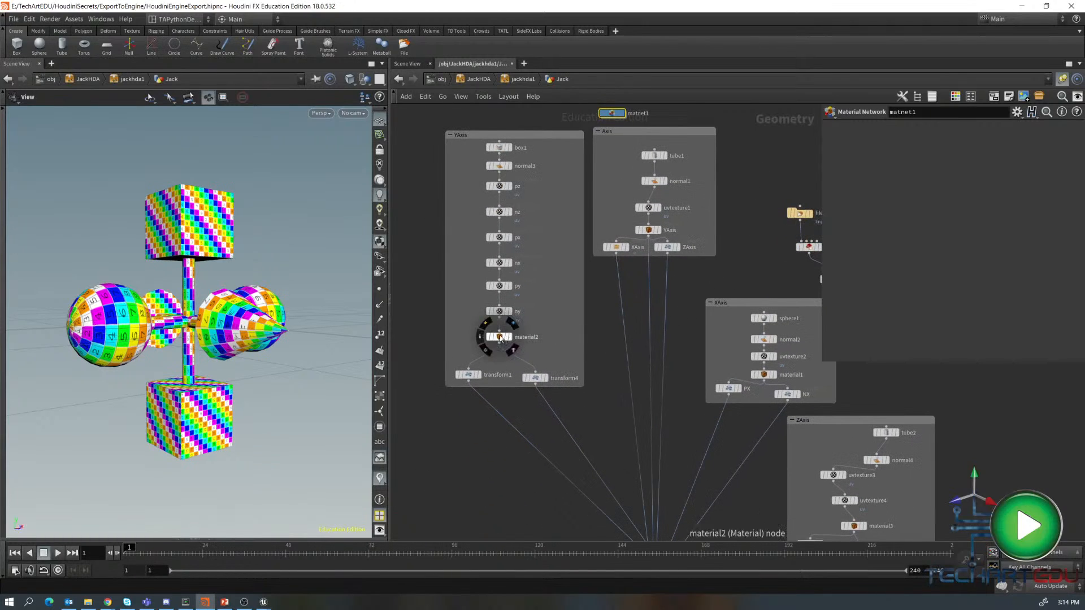
{"action": "middle_click_drag", "start_coordinate": [624, 420], "coordinate": [616, 176]}
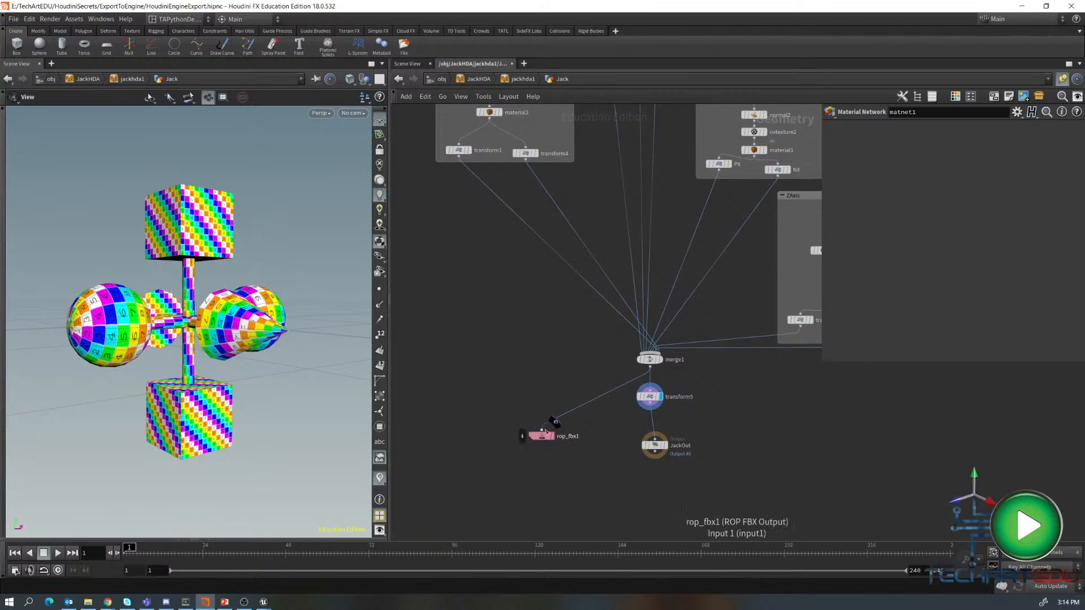
{"action": "left_click_drag", "start_coordinate": [544, 437], "coordinate": [514, 452]}
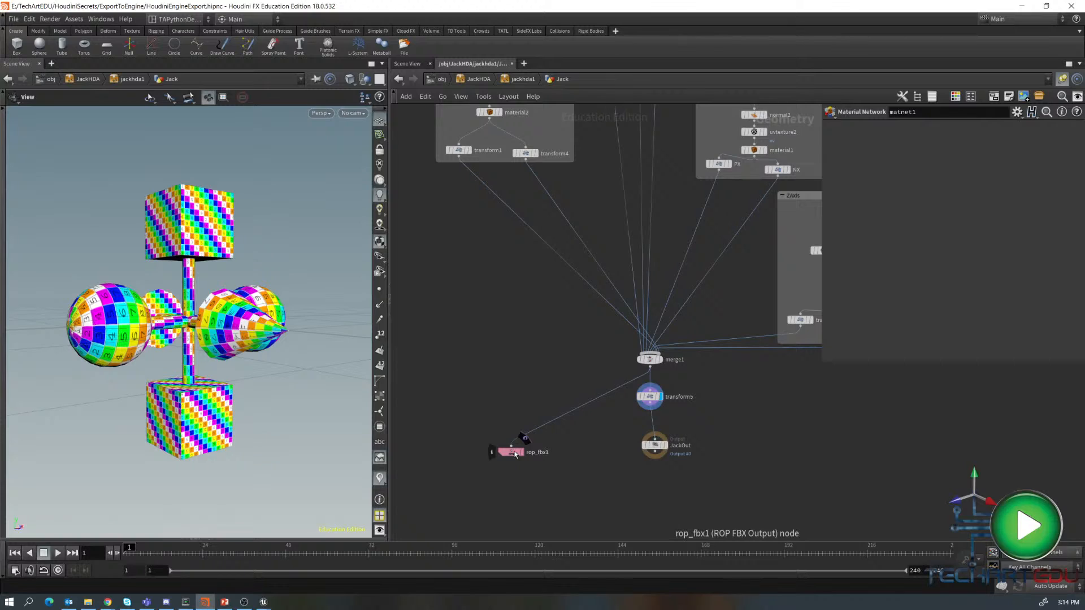
{"action": "left_click_drag", "start_coordinate": [515, 453], "coordinate": [499, 434]}
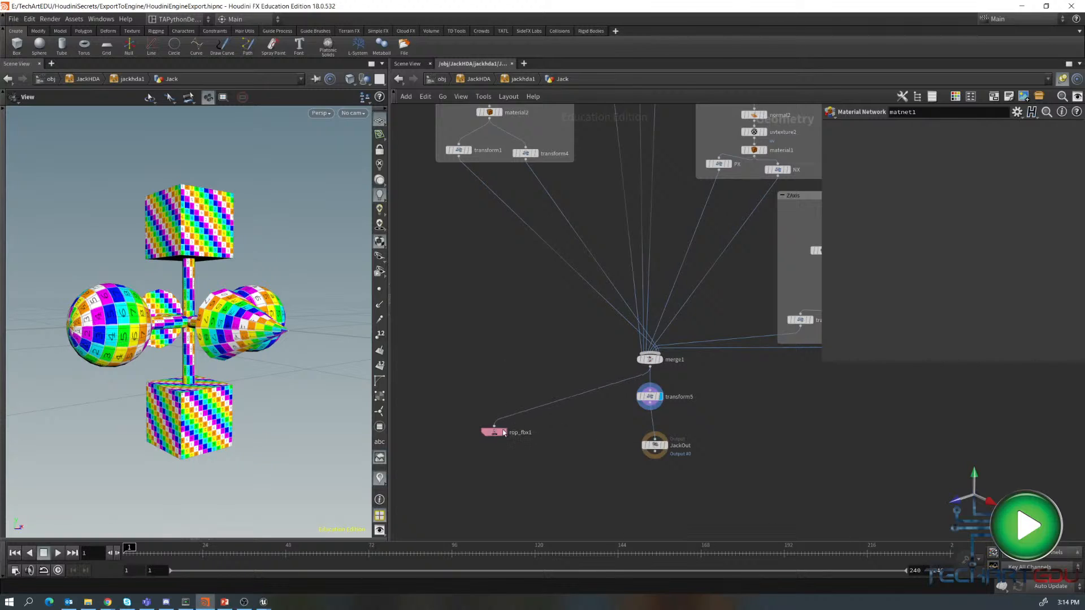
- Set the rop_fbx1 output file to $JOB/export/NormalJack.fbx and save it to disk
{"action": "left_click", "coordinate": [650, 397]}
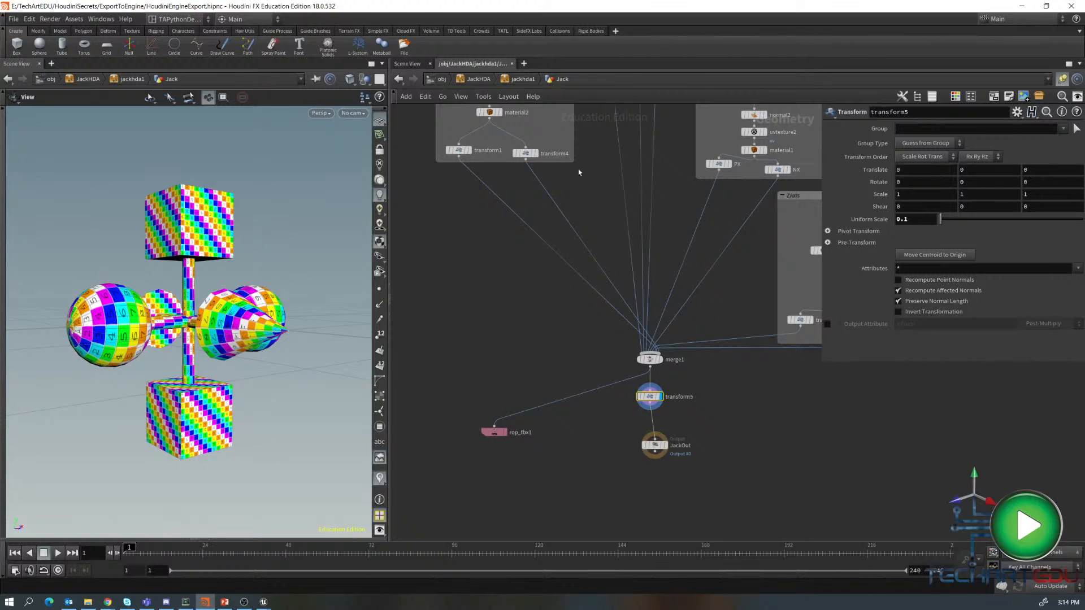
{"action": "left_click", "coordinate": [496, 431]}
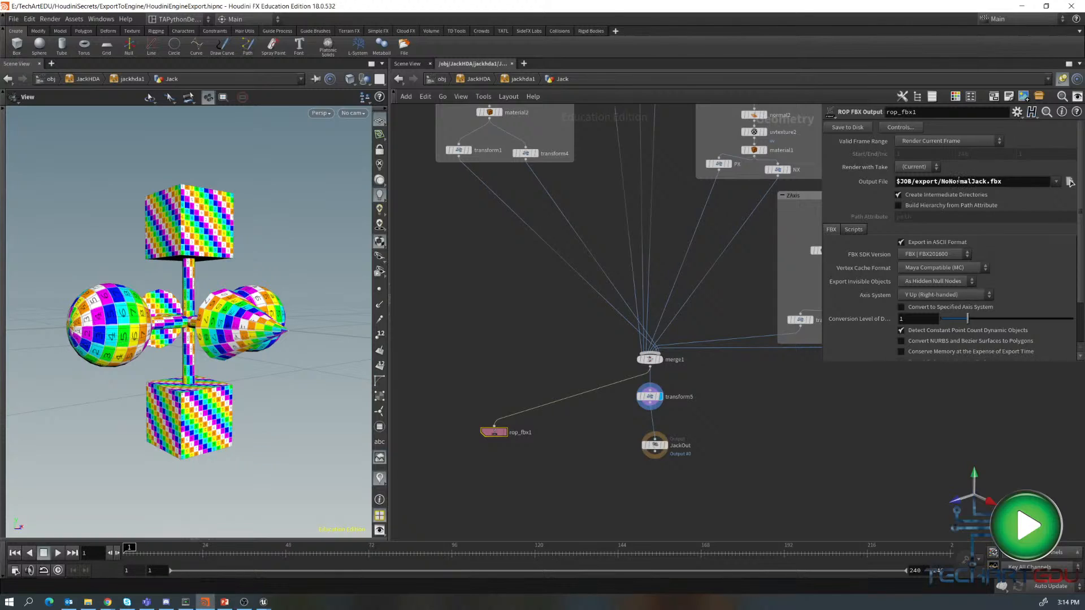
{"action": "left_click", "coordinate": [952, 181]}
{"action": "left_click_drag", "start_coordinate": [952, 181], "coordinate": [942, 181]}
{"action": "left_click", "coordinate": [946, 182]}
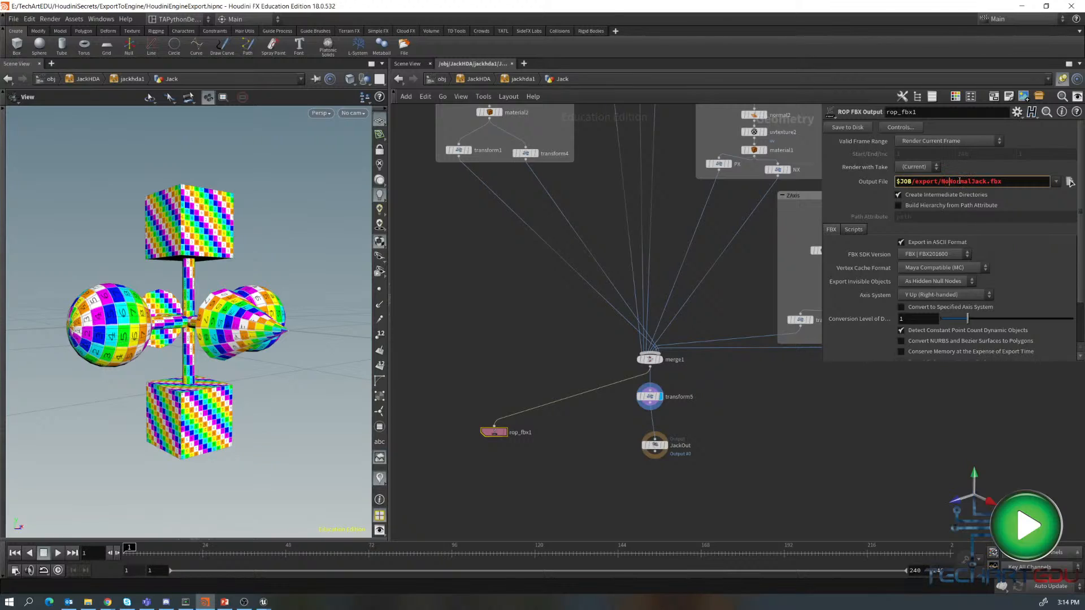
{"action": "key", "text": "BackSpace"}
{"action": "key", "text": "BackSpace"}
{"action": "key", "text": "Return"}
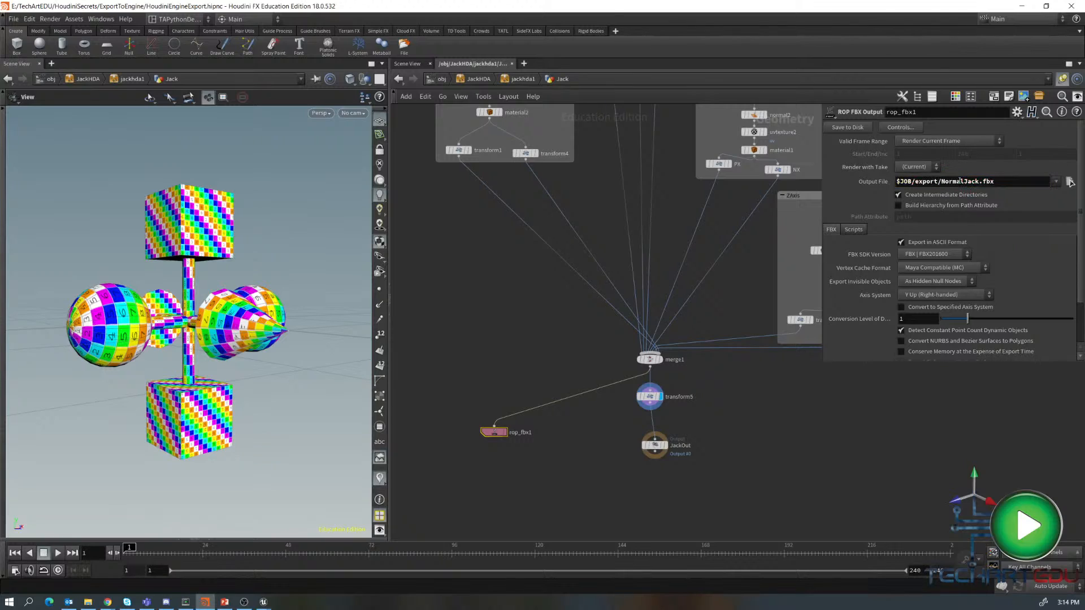
{"action": "left_click", "coordinate": [858, 127]}
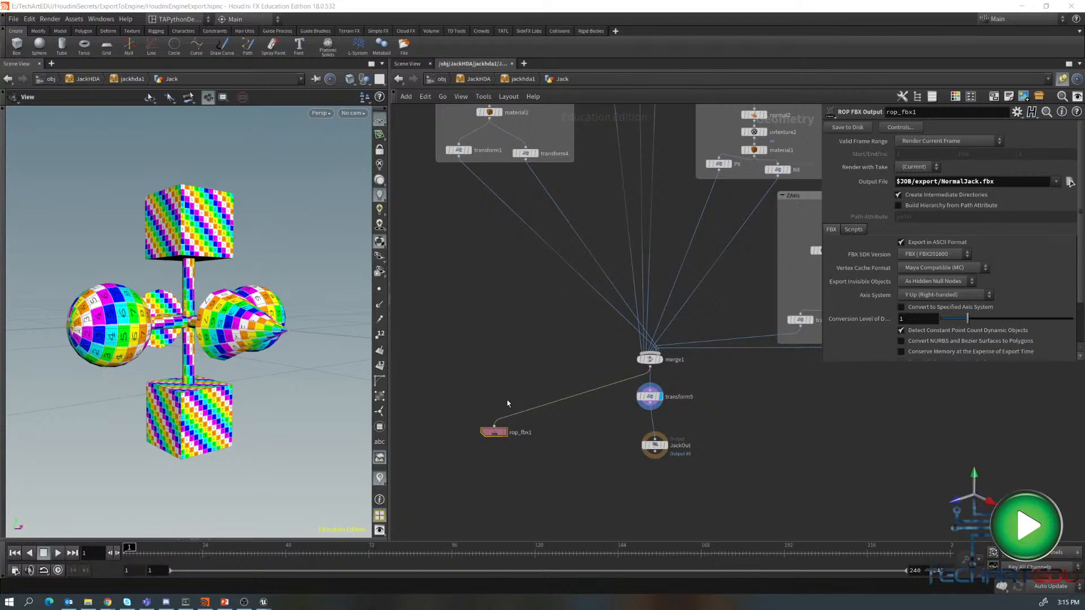
- Switch to Unreal Engine and start importing NormalJack.fbx into the imports content folder
{"action": "key", "text": "alt+Tab"}
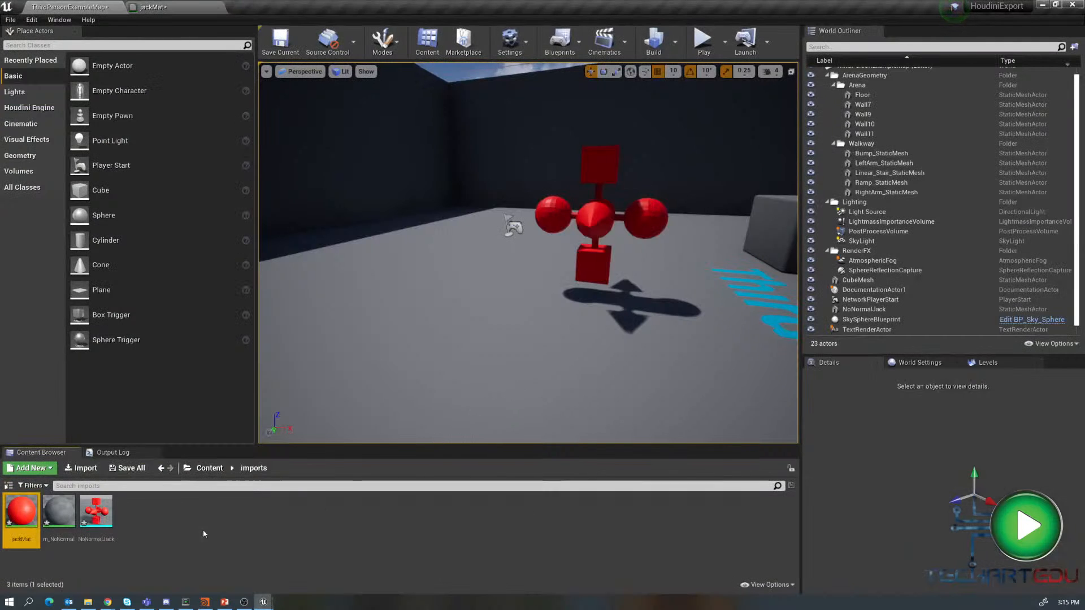
{"action": "right_click", "coordinate": [189, 517]}
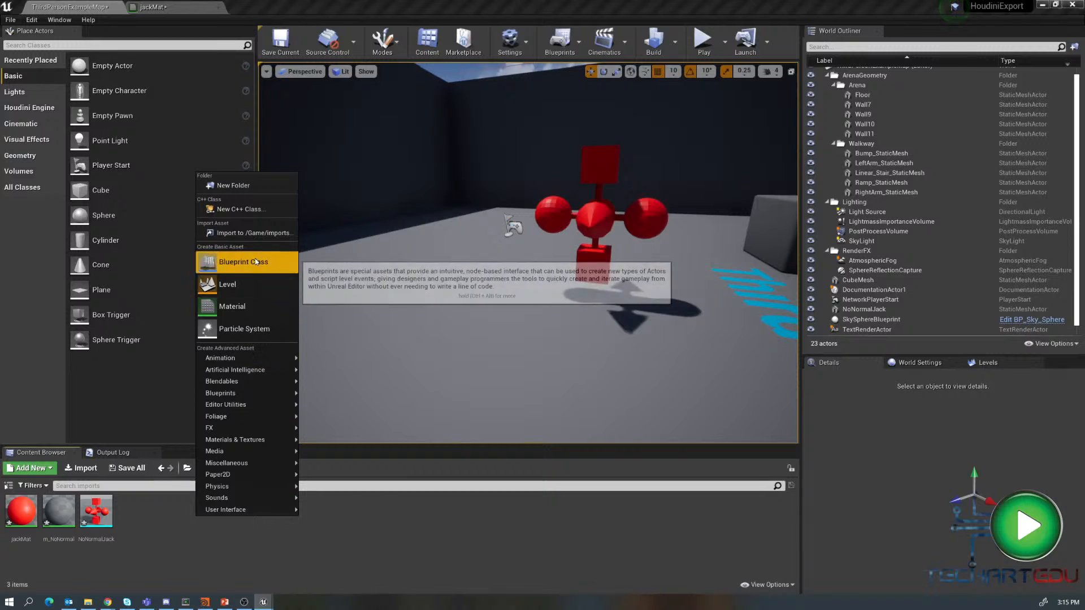
{"action": "left_click", "coordinate": [250, 234]}
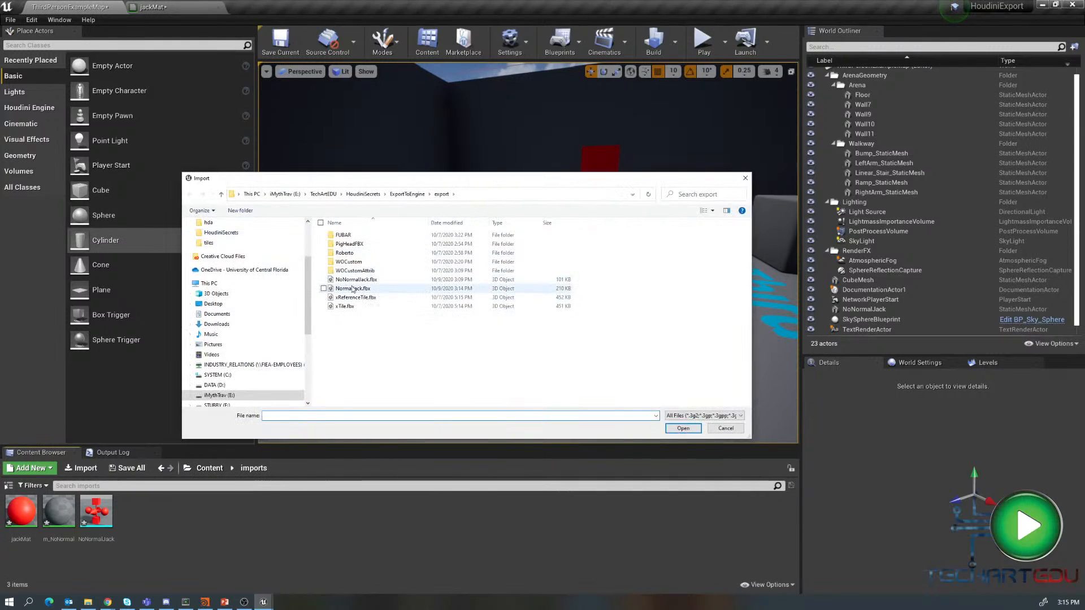
{"action": "left_click", "coordinate": [354, 288]}
{"action": "left_click", "coordinate": [683, 429]}
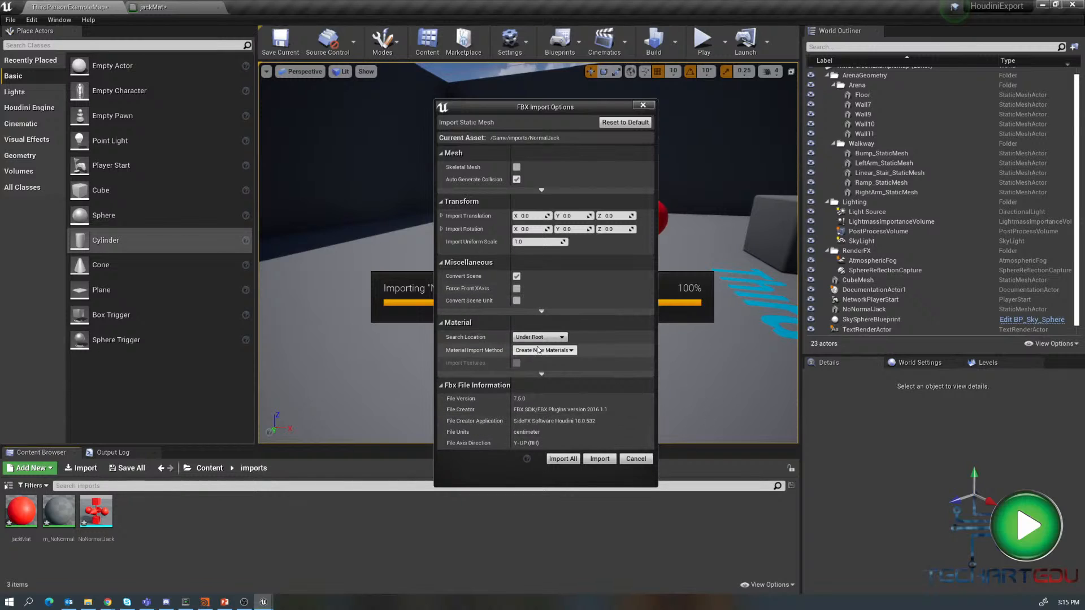
- Set the import uniform scale to 10, normal import method to Import Normals, and vertex color import to Ignore
{"action": "left_click", "coordinate": [527, 242]}
{"action": "type", "text": "1"}
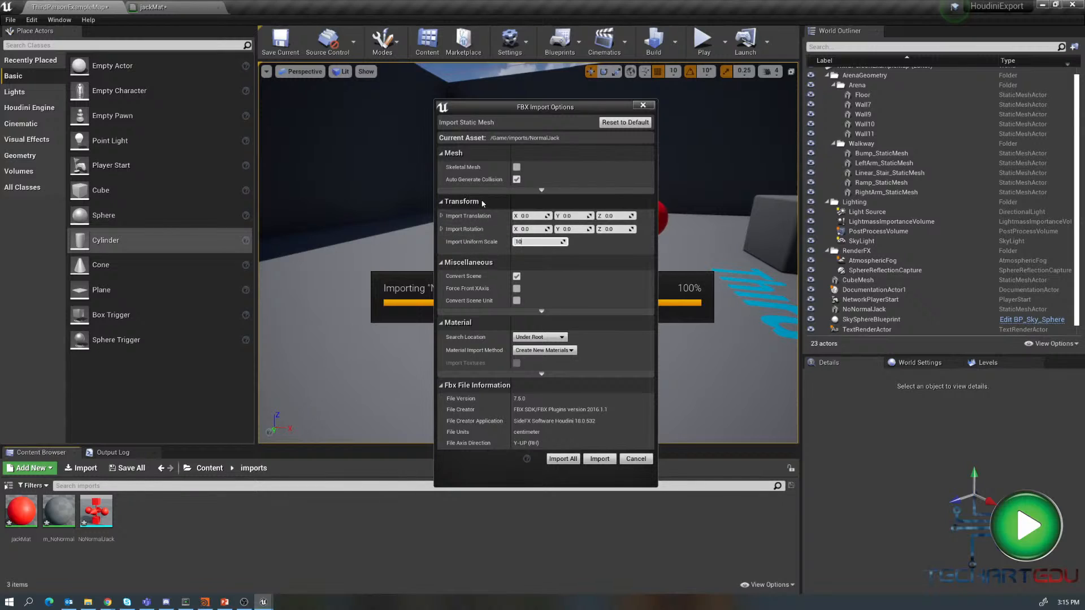
{"action": "left_click", "coordinate": [542, 192]}
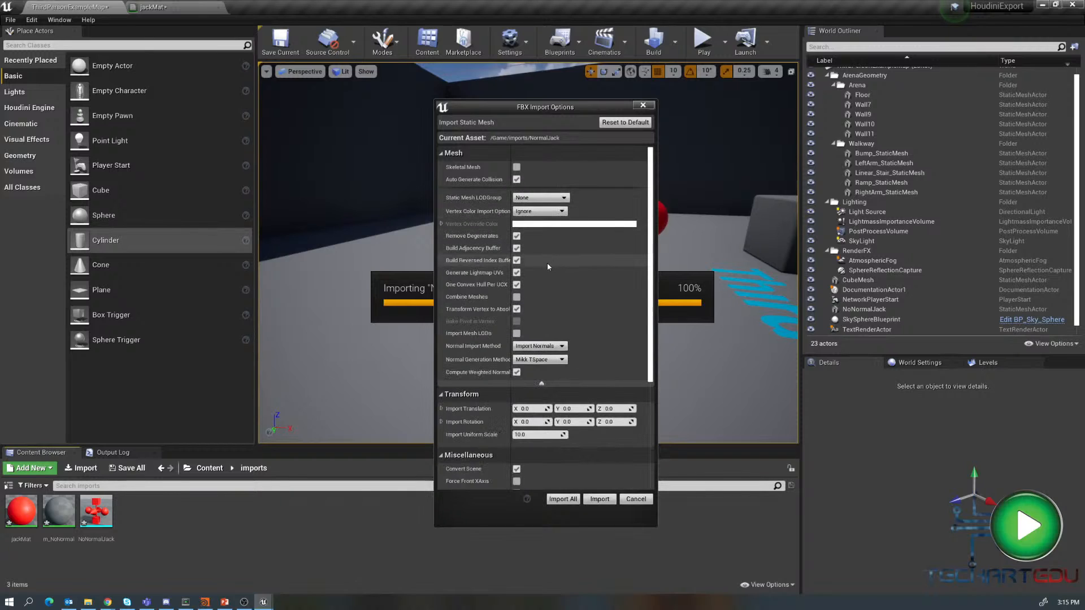
{"action": "mouse_move", "coordinate": [473, 347]}
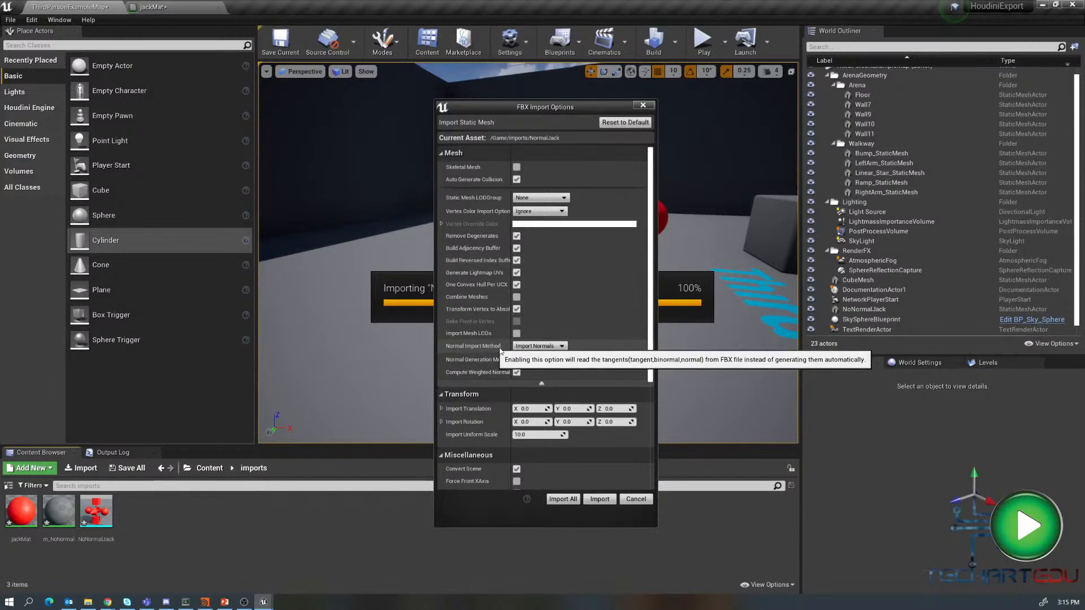
{"action": "left_click", "coordinate": [554, 347]}
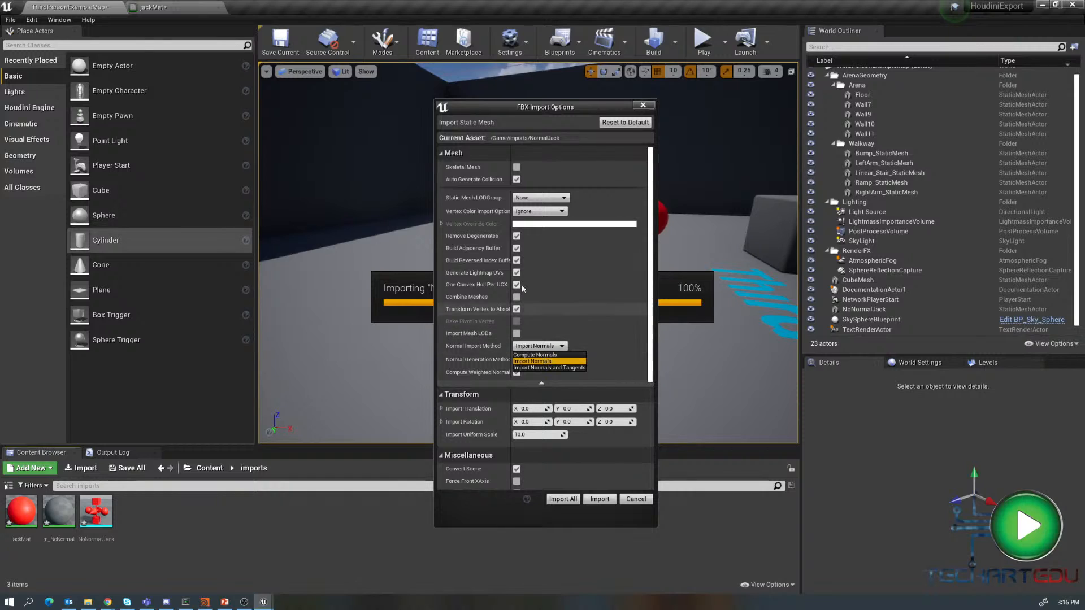
{"action": "left_click", "coordinate": [535, 213]}
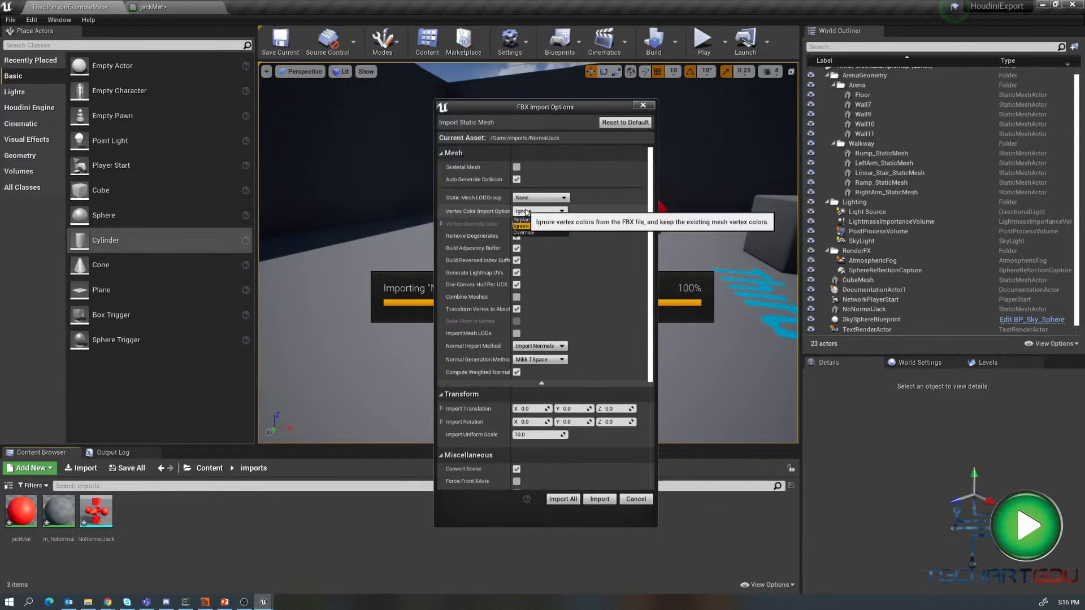
{"action": "left_click", "coordinate": [521, 226]}
{"action": "left_click", "coordinate": [541, 384]}
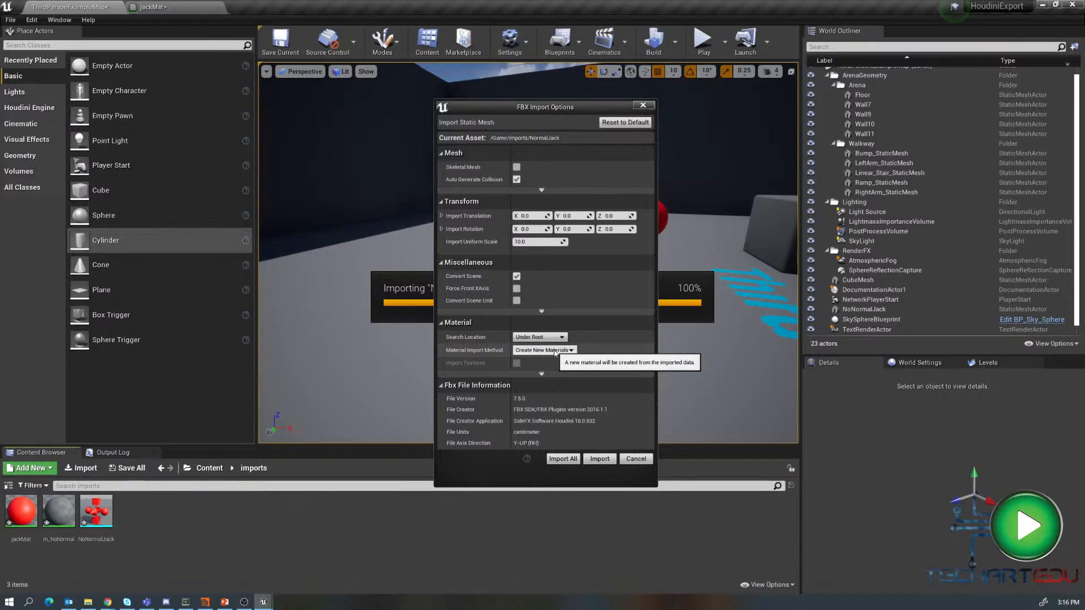
- Set material import to Do Not Create Material, enable Import Textures, and import the mesh
{"action": "left_click", "coordinate": [557, 351]}
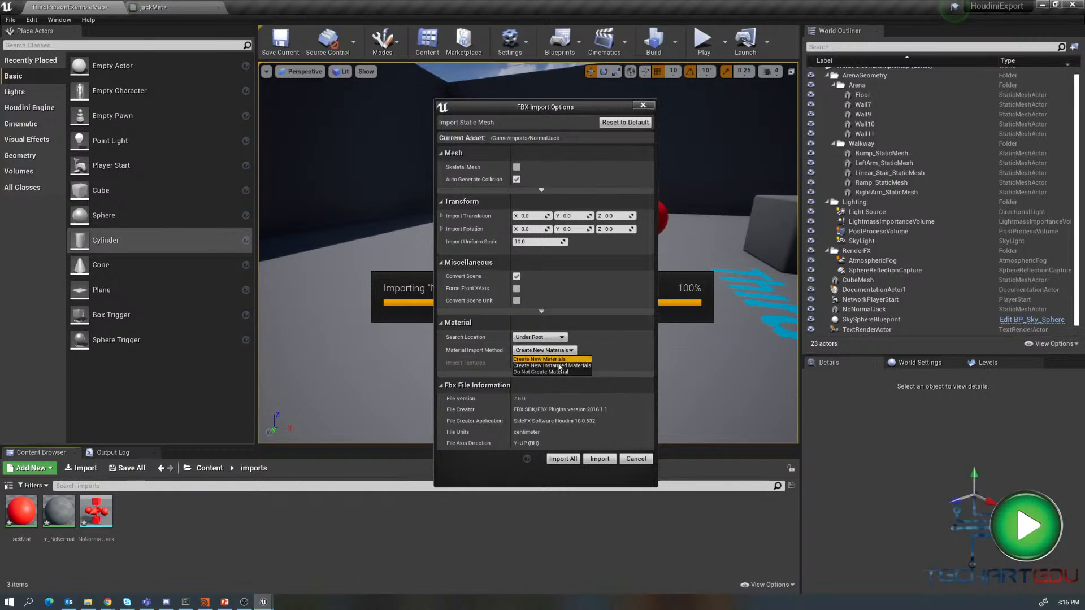
{"action": "left_click", "coordinate": [556, 372]}
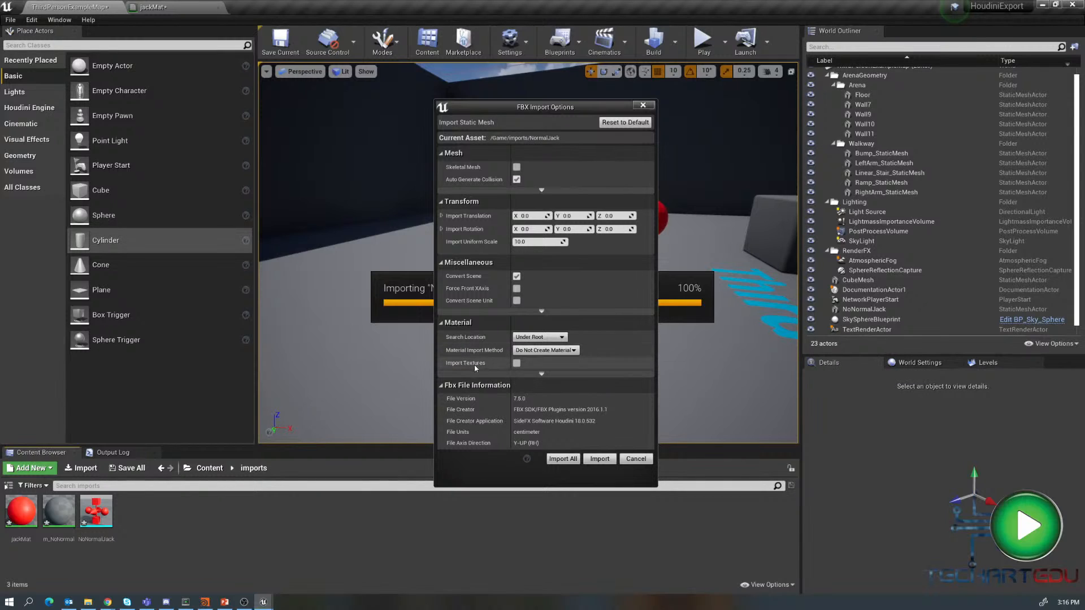
{"action": "left_click", "coordinate": [517, 363]}
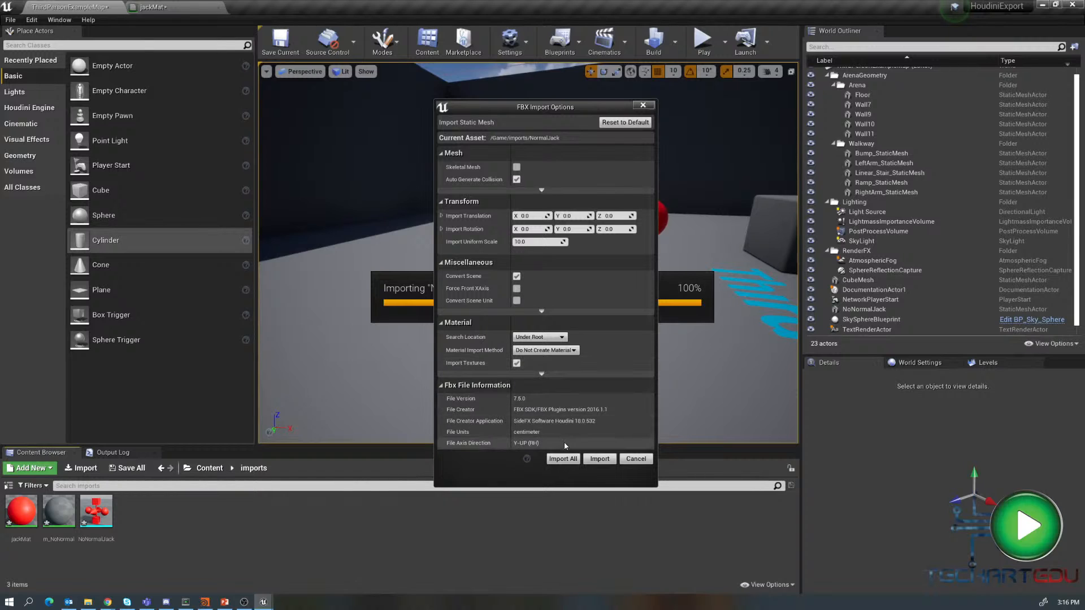
{"action": "left_click", "coordinate": [563, 459]}
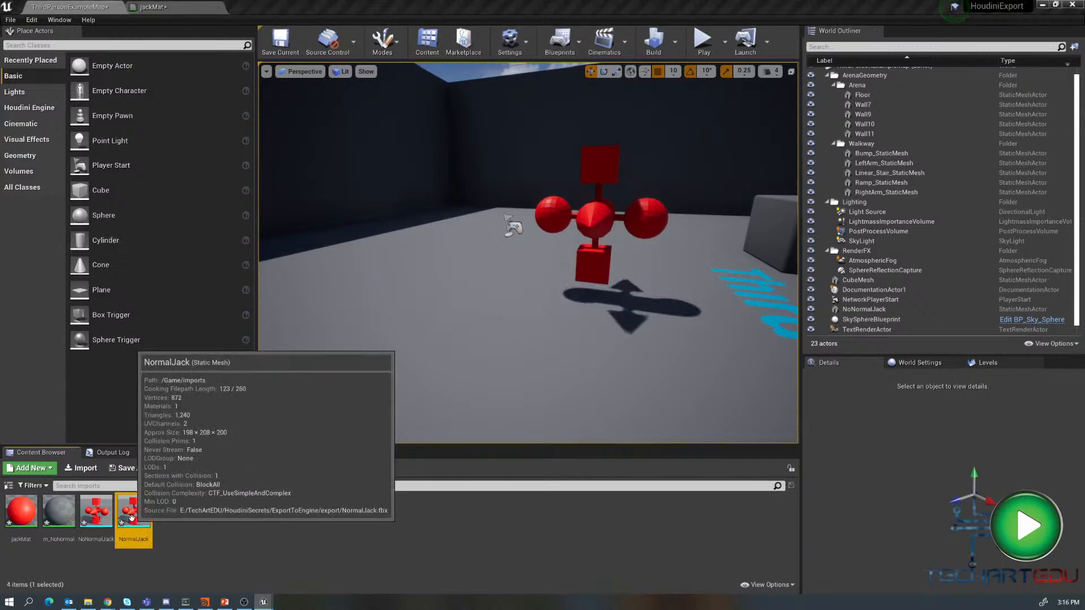
- Delete the imported NormalJack asset from the imports folder
{"action": "mouse_move", "coordinate": [138, 514]}
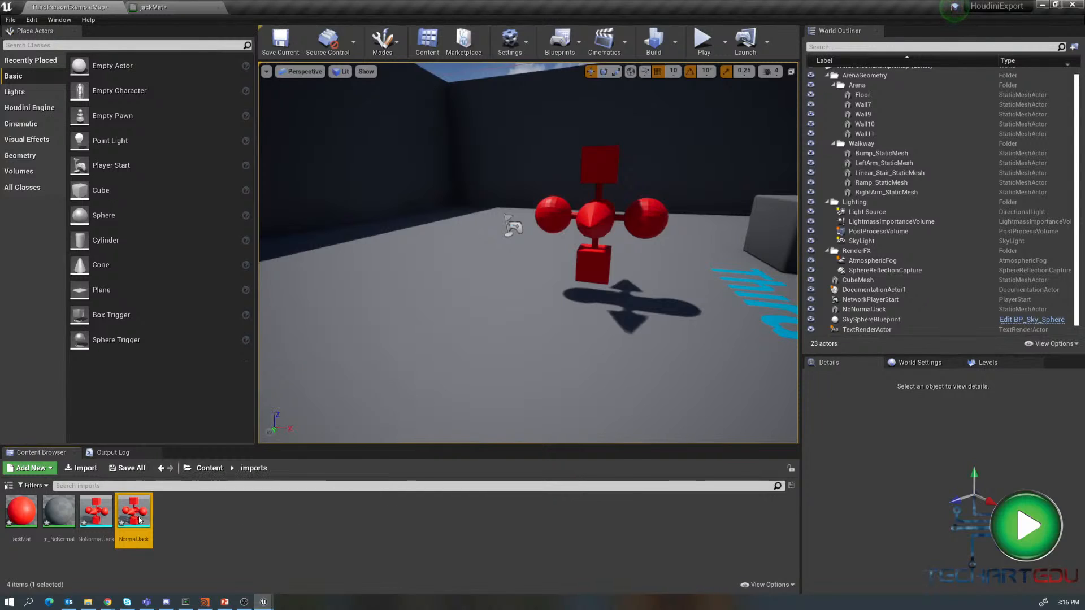
{"action": "key", "text": "Delete"}
{"action": "left_click", "coordinate": [432, 473]}
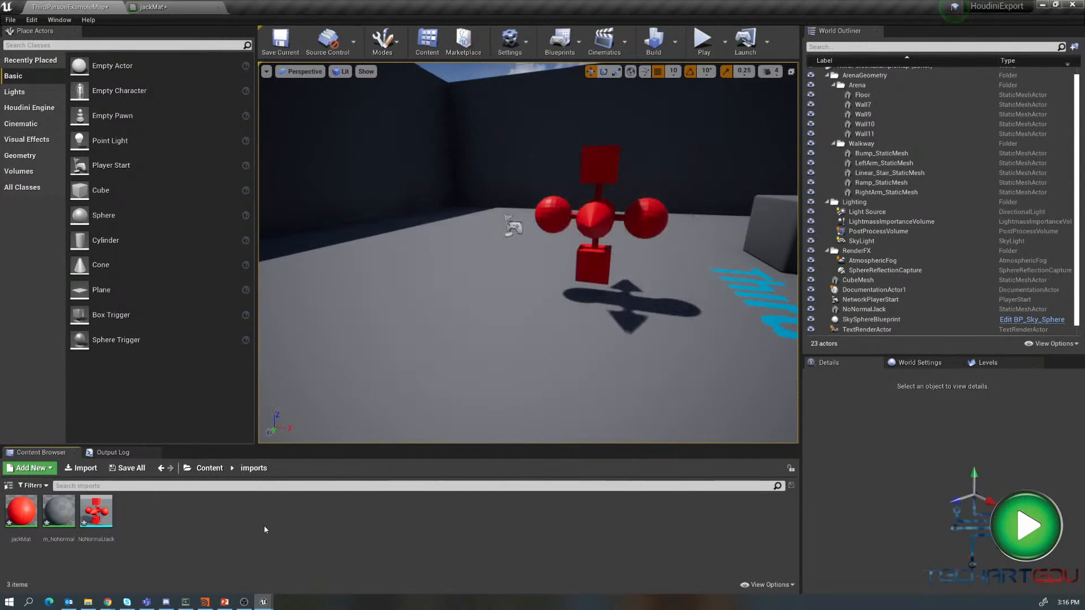
- Re-import NormalJack.fbx into the imports folder with Import Textures enabled and no materials created
{"action": "right_click", "coordinate": [229, 520]}
{"action": "left_click", "coordinate": [287, 237]}
{"action": "left_click", "coordinate": [353, 288]}
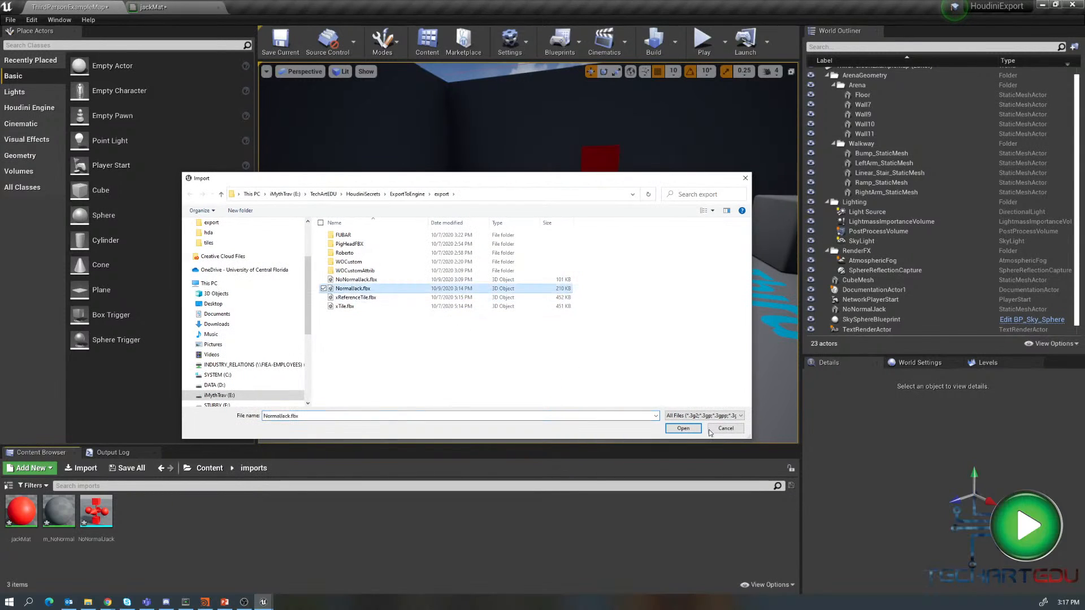
{"action": "left_click", "coordinate": [676, 429]}
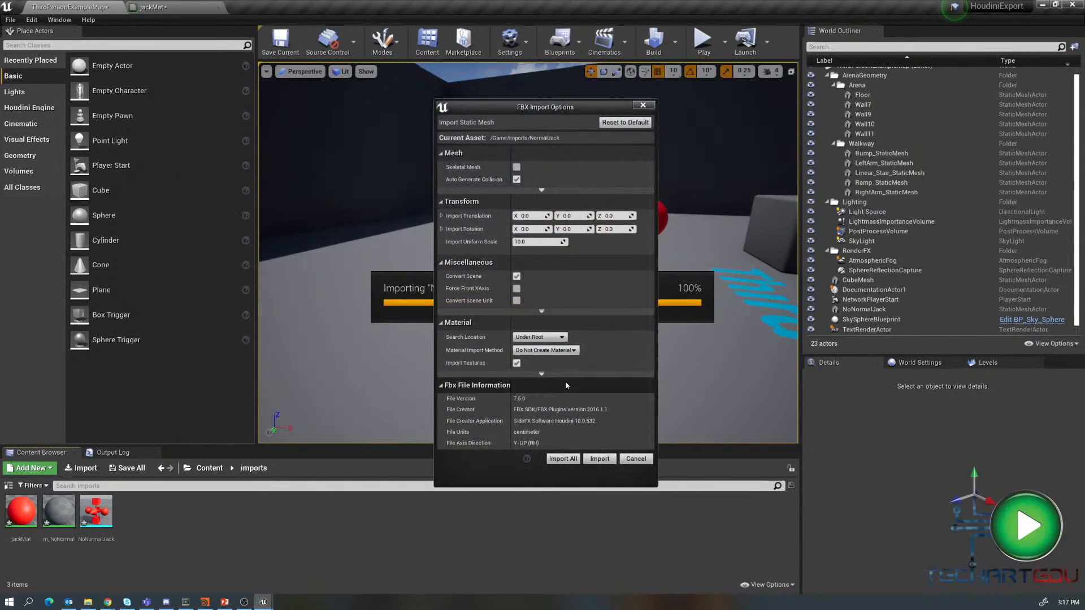
{"action": "left_click", "coordinate": [516, 363]}
{"action": "left_click", "coordinate": [562, 460]}
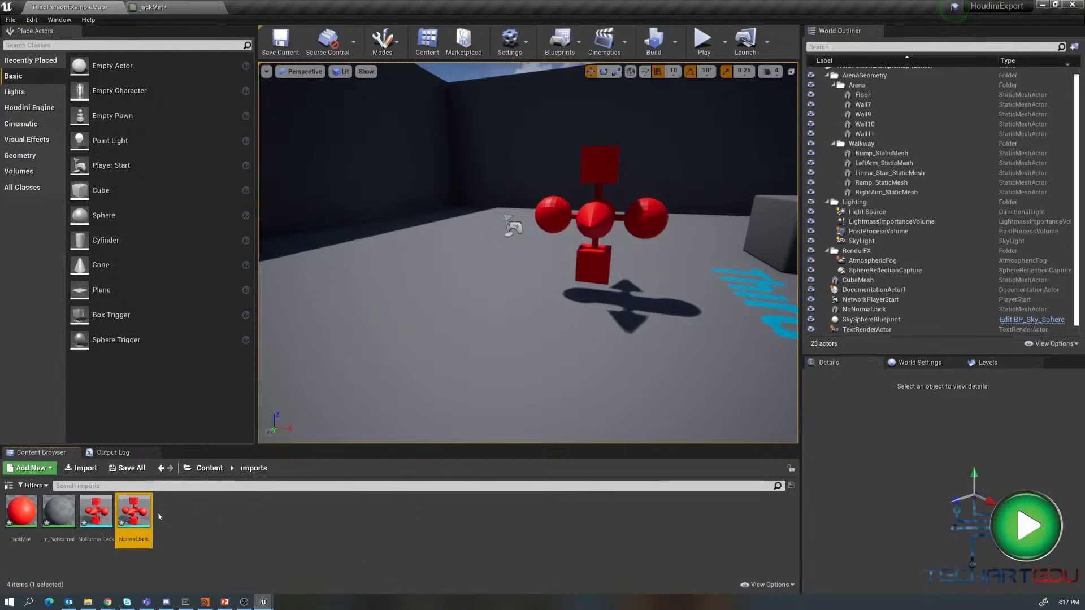
- Place the NormalJack mesh in the level beside the red jack and build the level
{"action": "left_click_drag", "start_coordinate": [134, 514], "coordinate": [442, 195]}
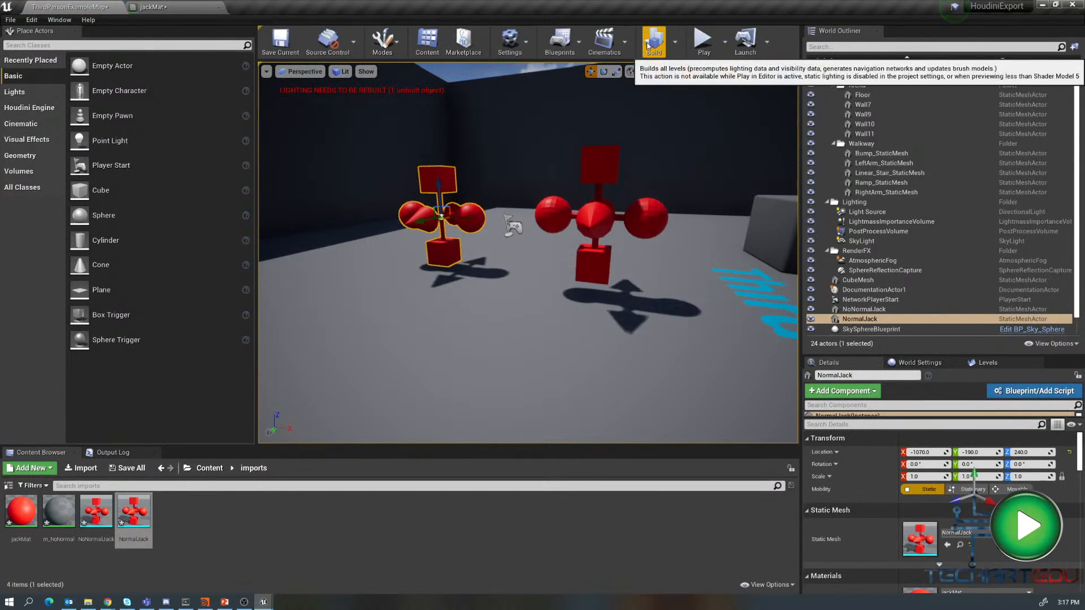
{"action": "left_click", "coordinate": [653, 42]}
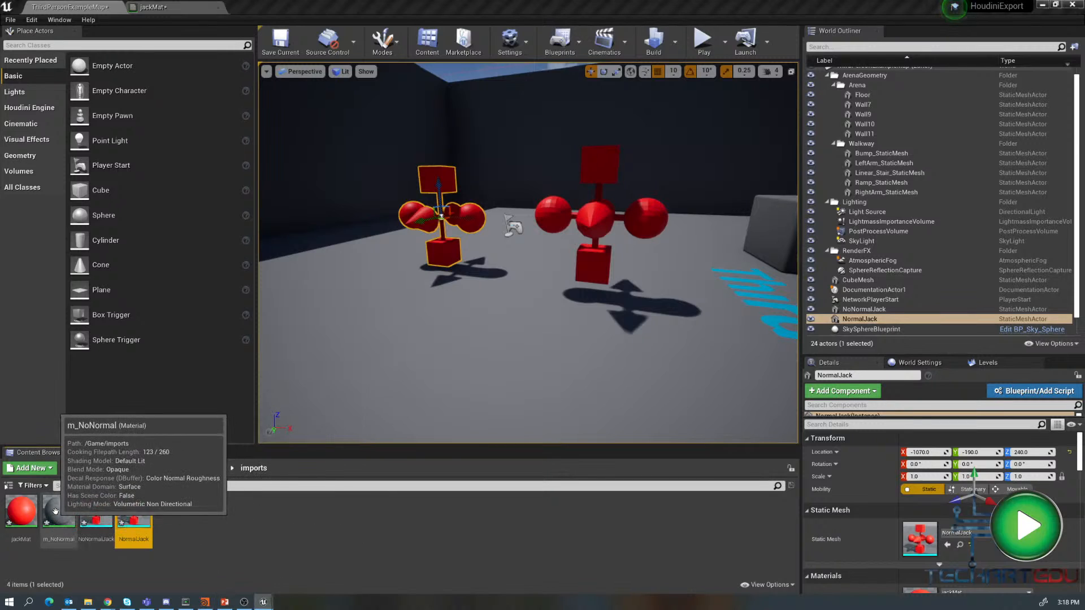
- Rename the m_NoNormal material asset to M_Jack
{"action": "right_click", "coordinate": [71, 537]}
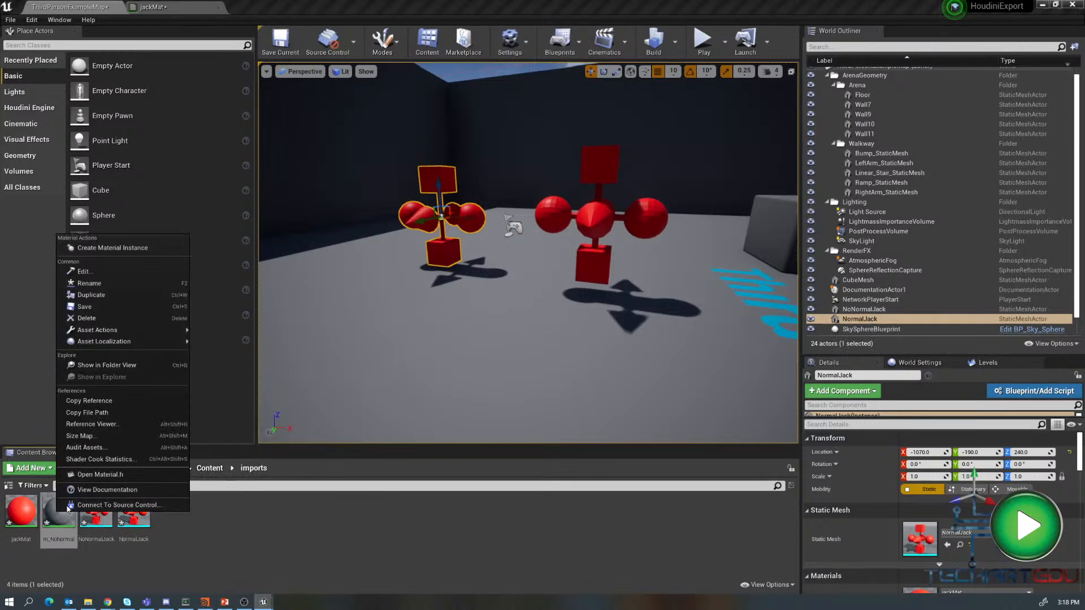
{"action": "left_click", "coordinate": [88, 284]}
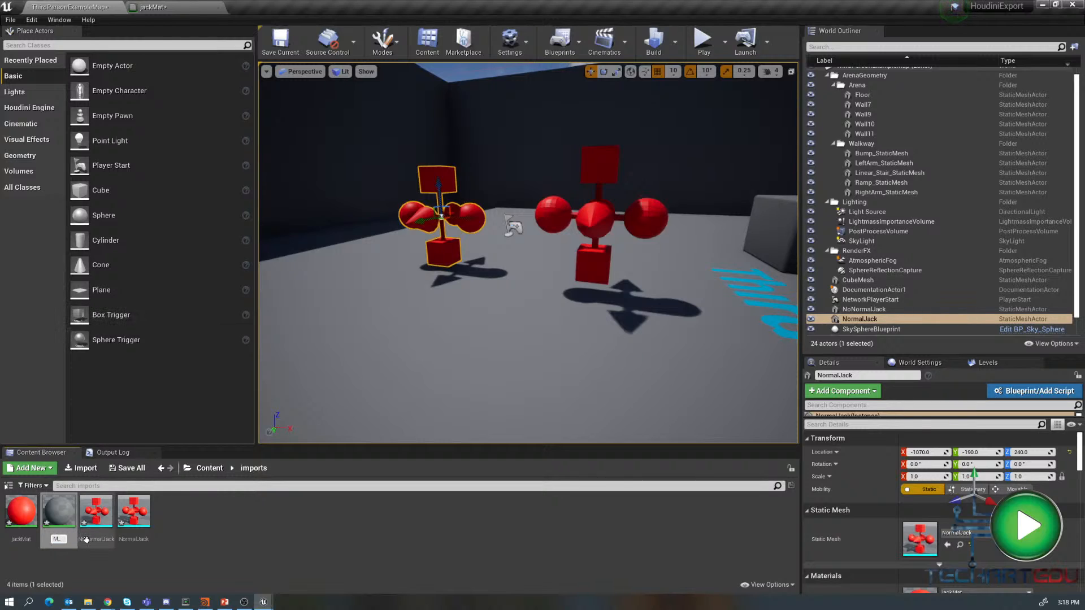
{"action": "type", "text": "M_Jack"}
{"action": "key", "text": "Return"}
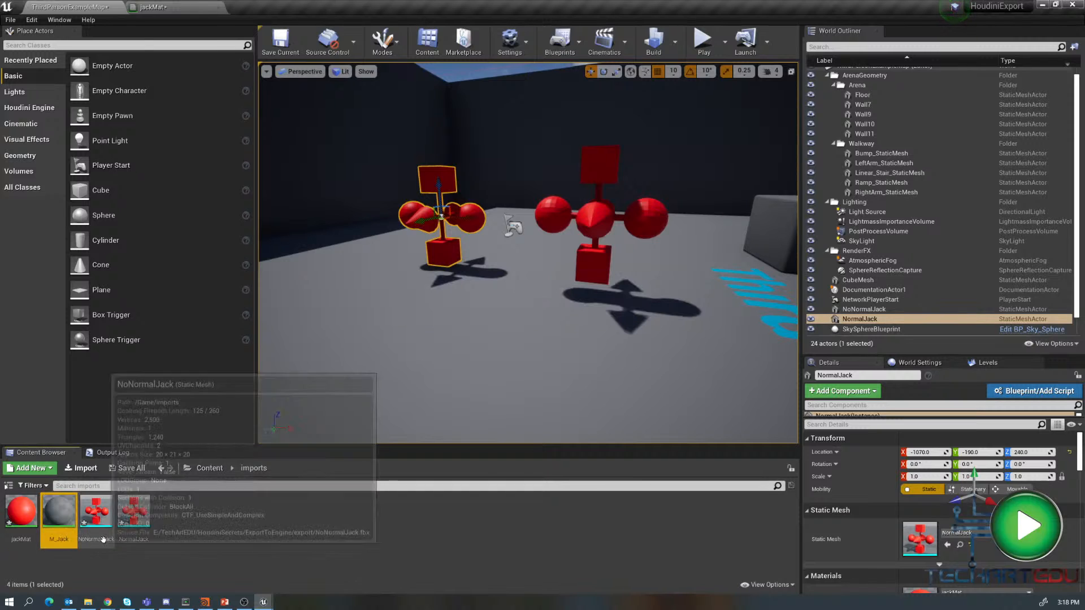
- Open the M_Jack material and move its result node to the right
{"action": "double_click", "coordinate": [58, 511]}
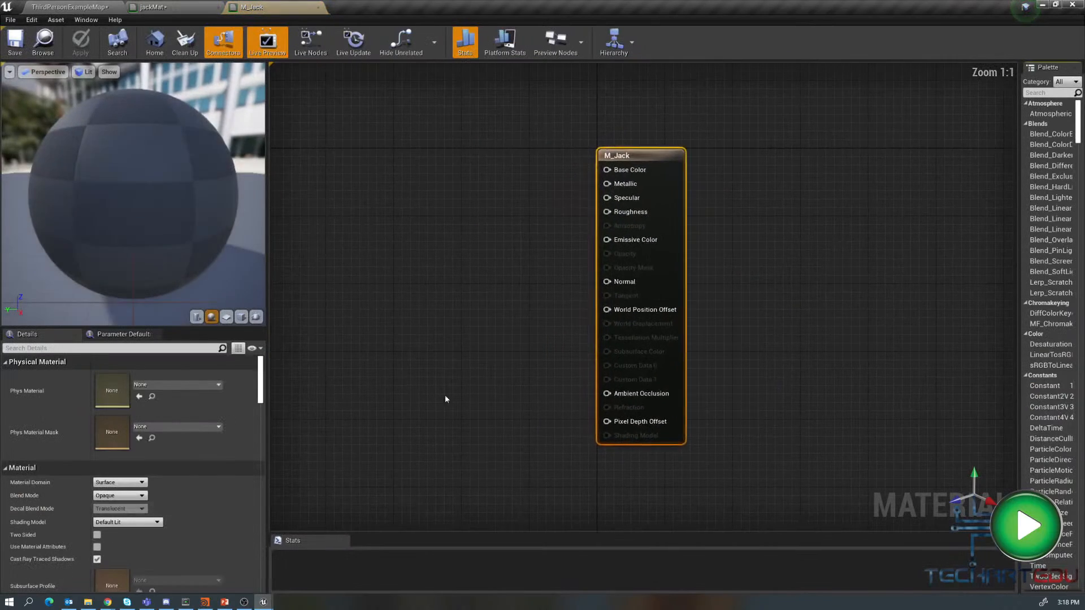
{"action": "left_click_drag", "start_coordinate": [622, 148], "coordinate": [692, 149]}
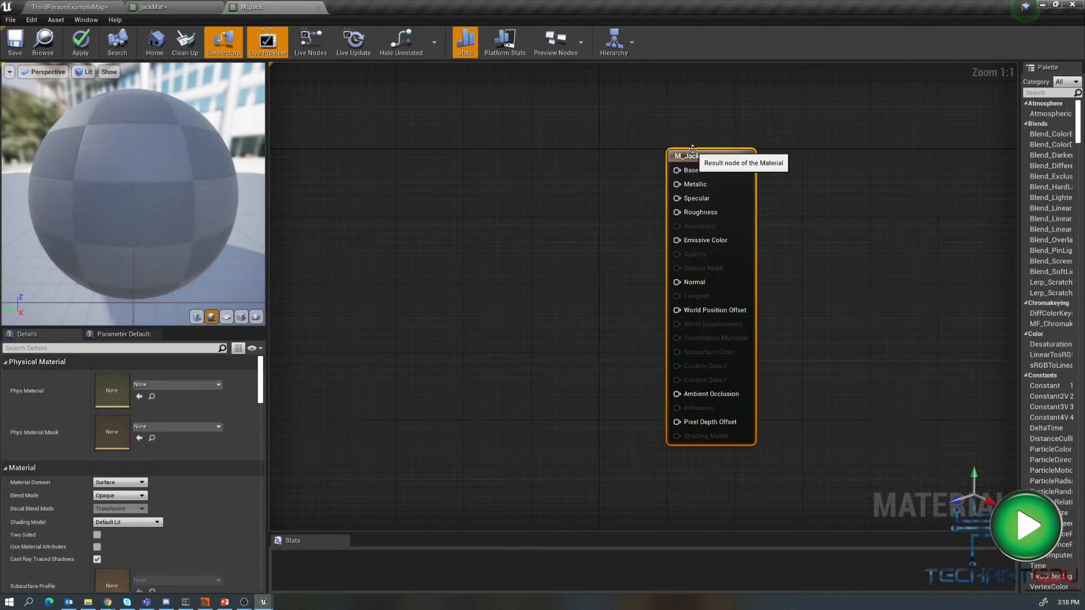
- Add a Constant3Vector node to the M_Jack material graph and connect it to Base Color
{"action": "right_click", "coordinate": [406, 210]}
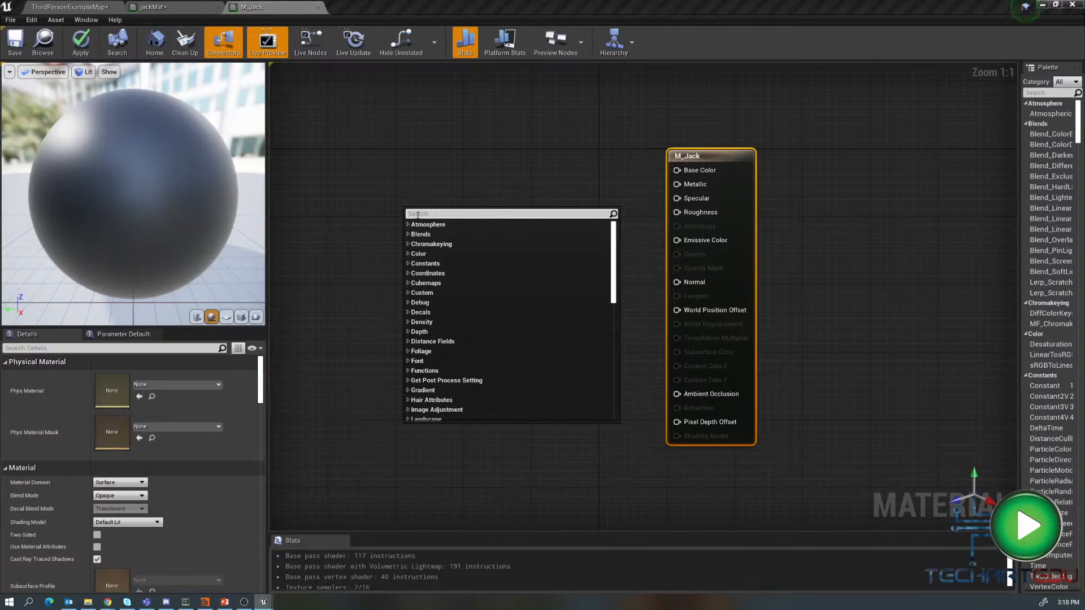
{"action": "type", "text": "vector"}
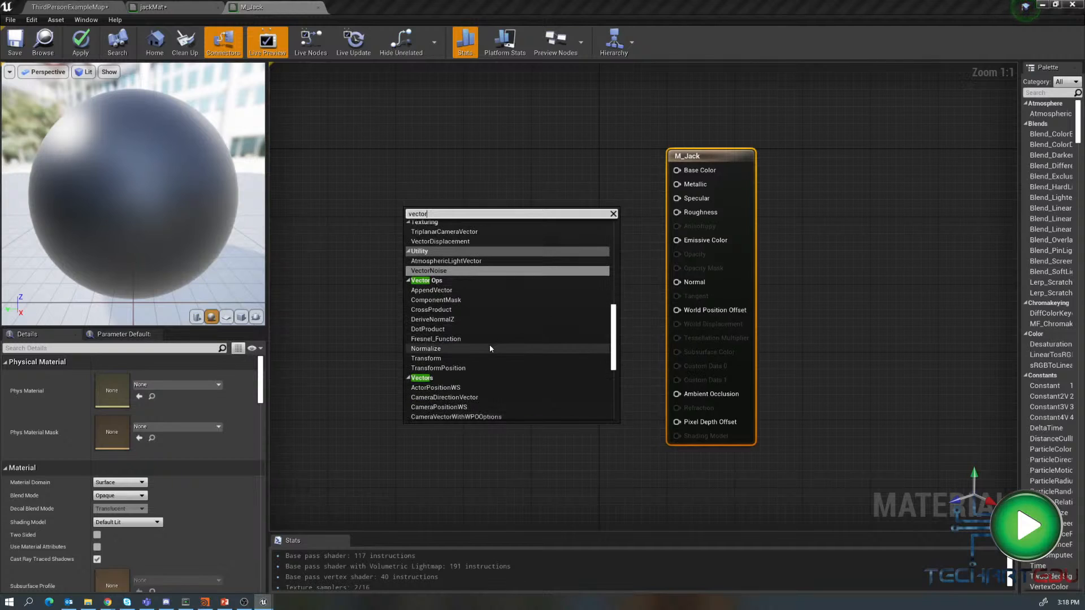
{"action": "scroll", "coordinate": [489, 344], "scroll_direction": "down", "scroll_amount": 2}
{"action": "scroll", "coordinate": [492, 363], "scroll_direction": "down", "scroll_amount": 3}
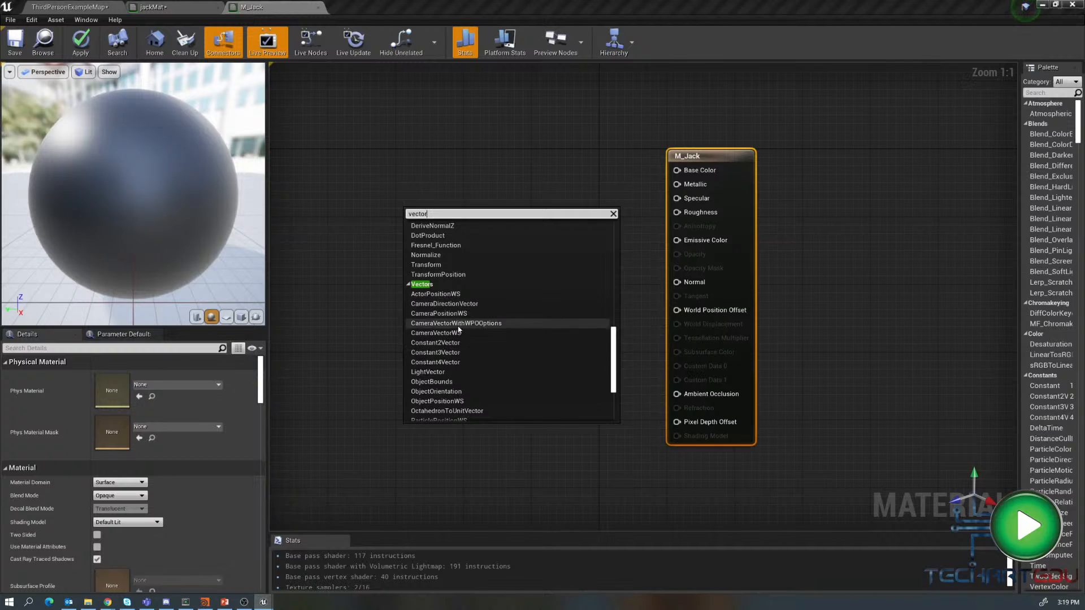
{"action": "scroll", "coordinate": [459, 330], "scroll_direction": "down", "scroll_amount": 3}
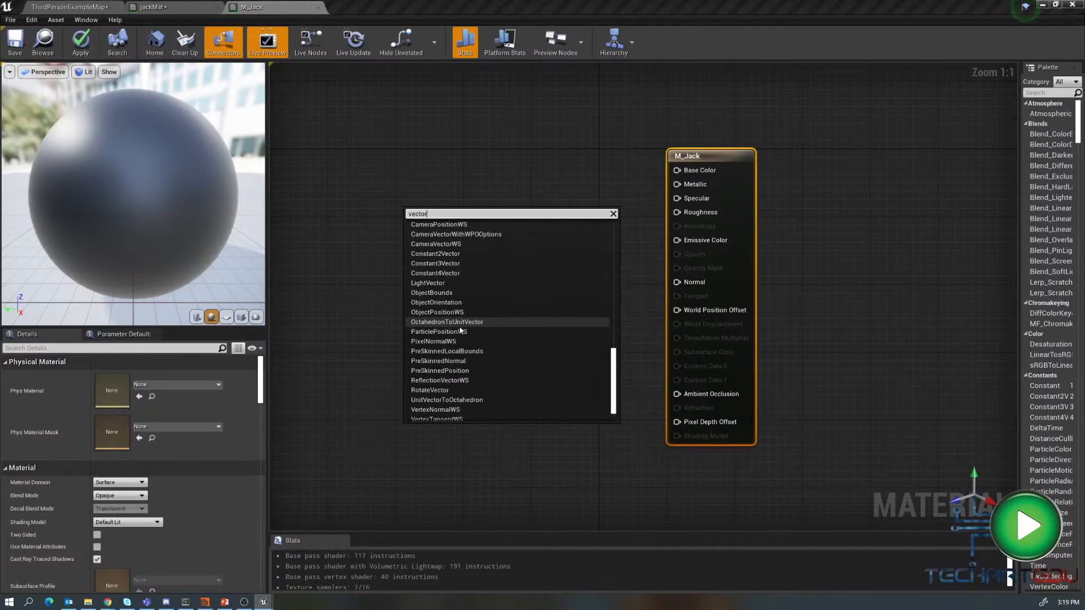
{"action": "scroll", "coordinate": [460, 330], "scroll_direction": "down", "scroll_amount": 1}
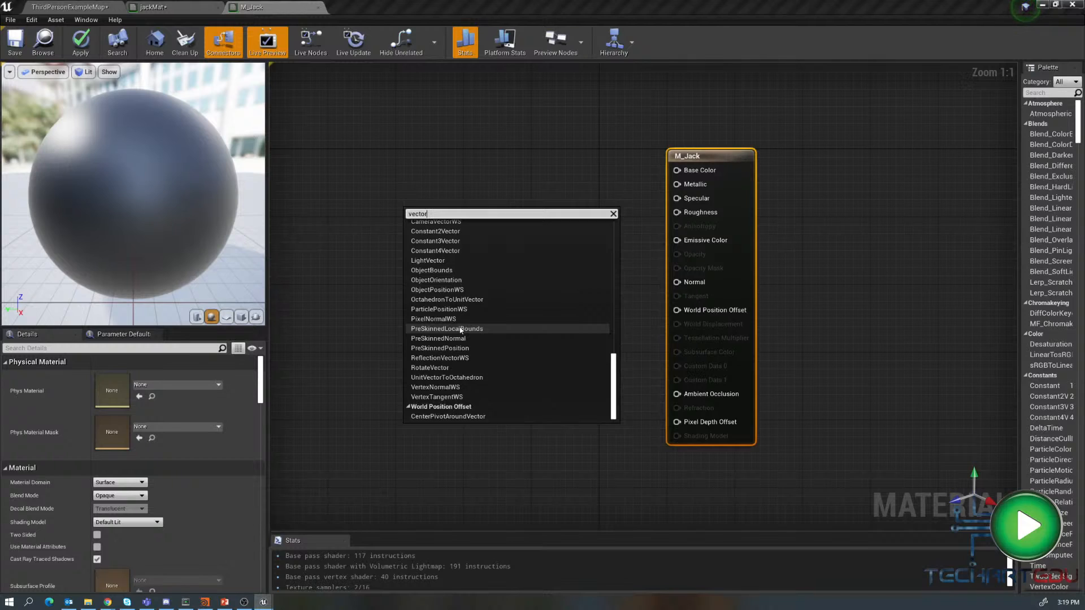
{"action": "scroll", "coordinate": [460, 331], "scroll_direction": "up", "scroll_amount": 2}
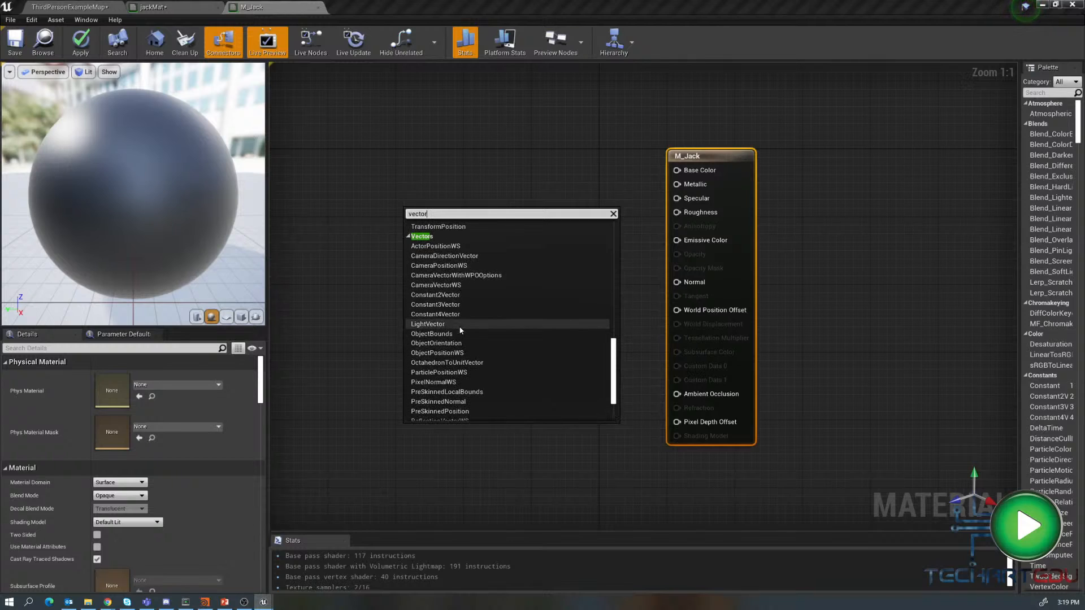
{"action": "left_click", "coordinate": [438, 305]}
{"action": "left_click_drag", "start_coordinate": [434, 203], "coordinate": [460, 130]}
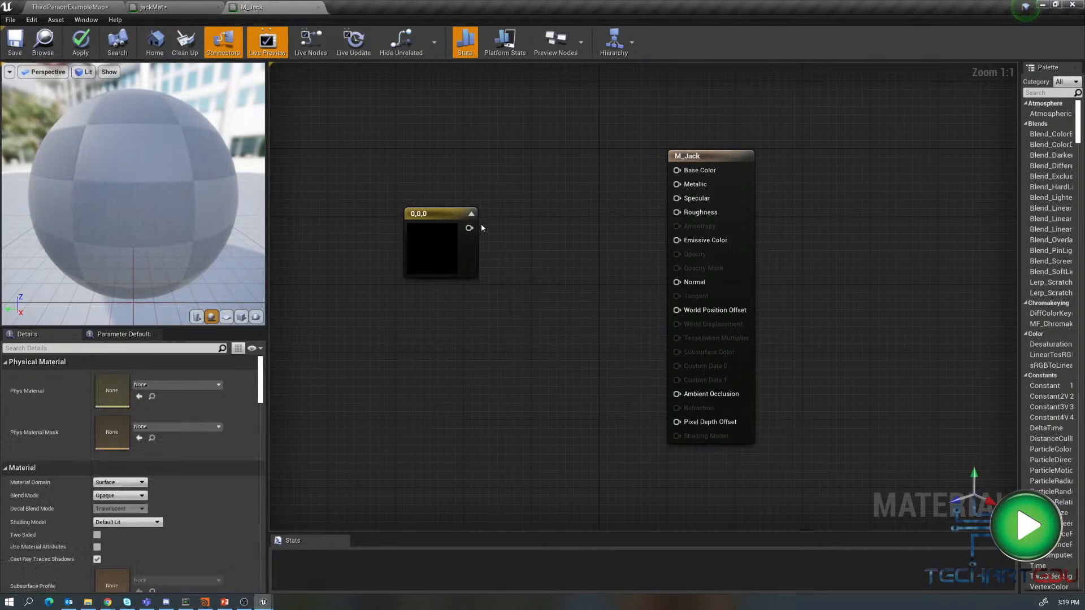
{"action": "left_click_drag", "start_coordinate": [469, 228], "coordinate": [676, 170]}
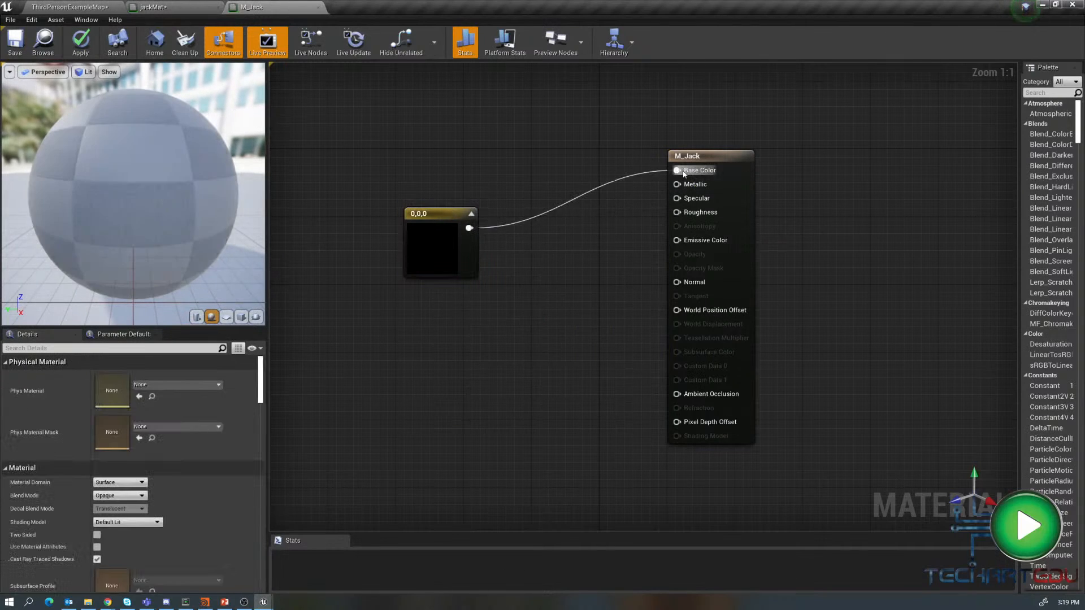
{"action": "left_click_drag", "start_coordinate": [459, 210], "coordinate": [475, 168]}
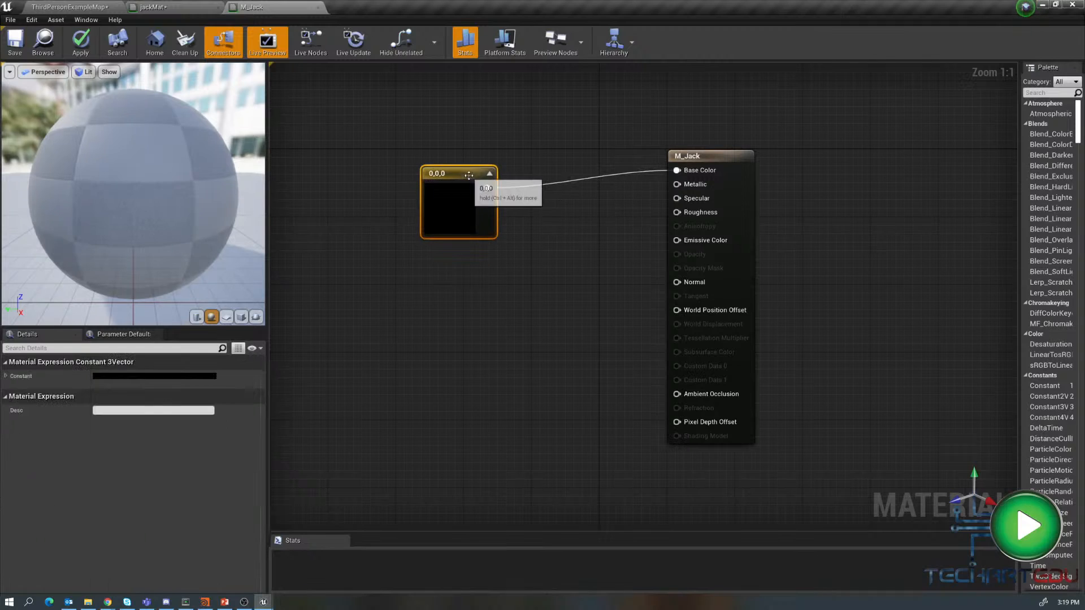
- Set the constant's colour to lime green (R 0.357, G 1, B 0) and save the material
{"action": "left_click", "coordinate": [175, 411]}
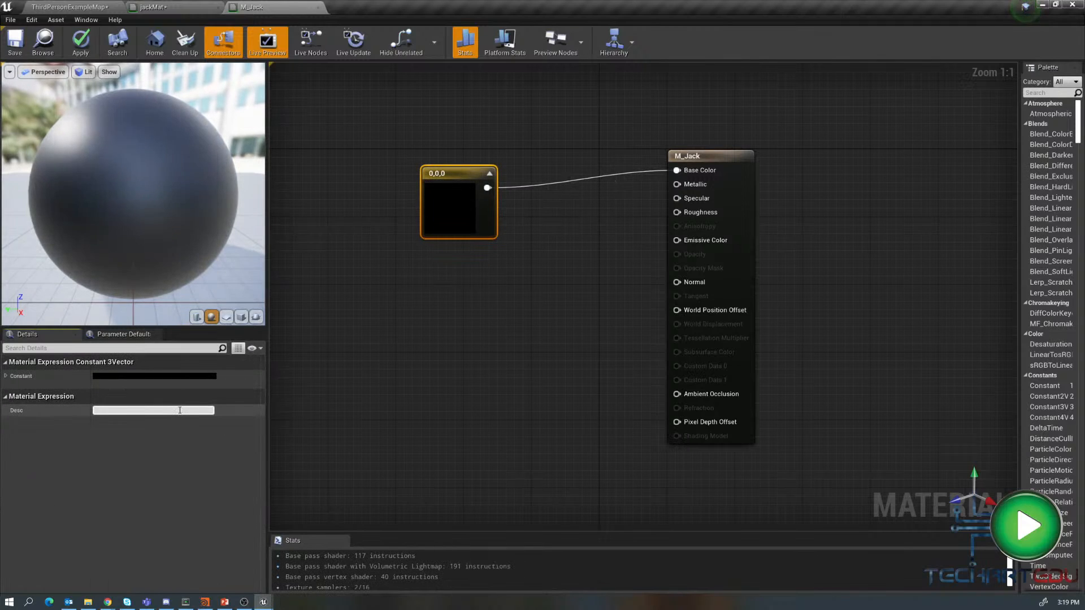
{"action": "left_click", "coordinate": [141, 375]}
{"action": "left_click_drag", "start_coordinate": [99, 253], "coordinate": [298, 232]}
{"action": "left_click_drag", "start_coordinate": [220, 324], "coordinate": [213, 383]}
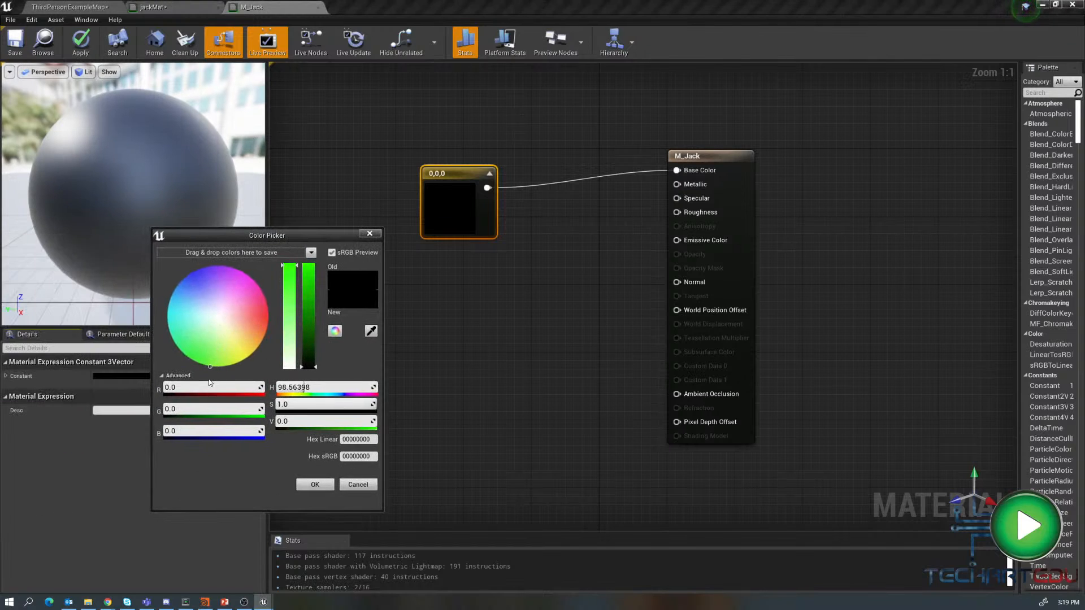
{"action": "left_click_drag", "start_coordinate": [309, 325], "coordinate": [310, 260]}
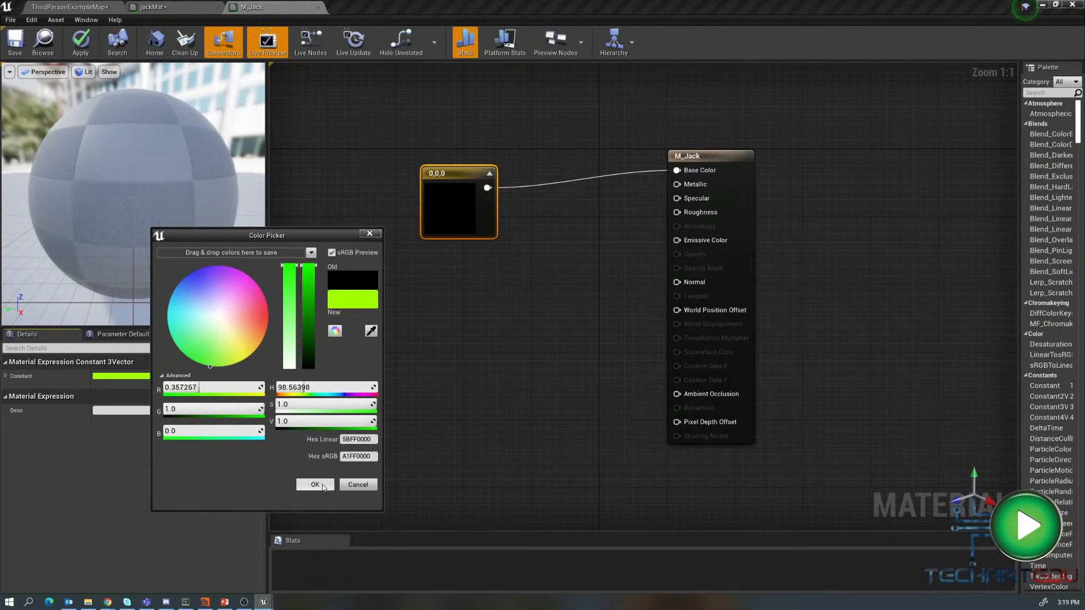
{"action": "left_click", "coordinate": [323, 485]}
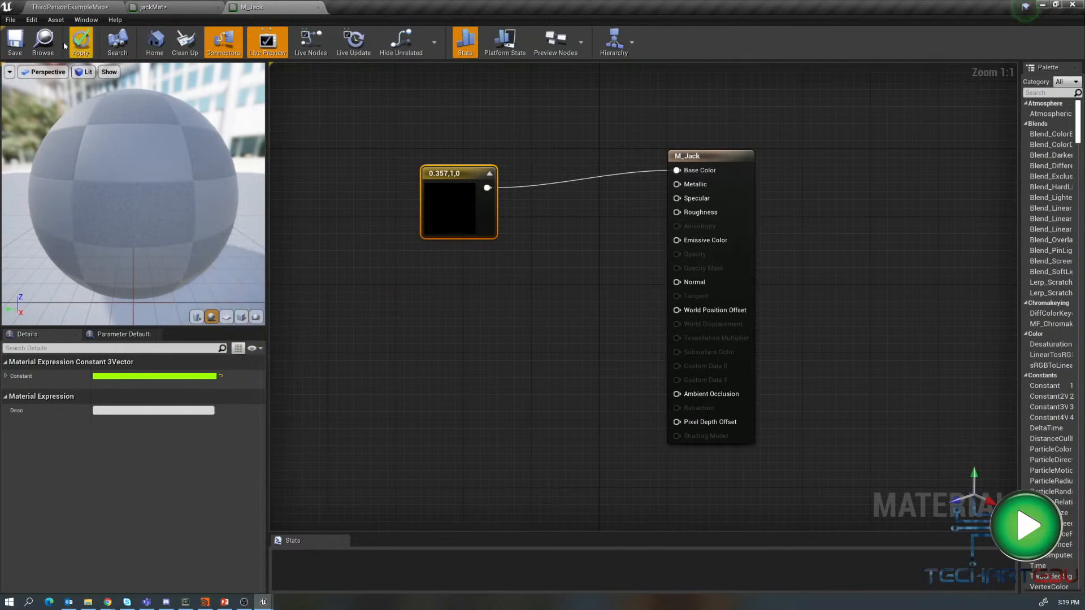
{"action": "left_click", "coordinate": [15, 40]}
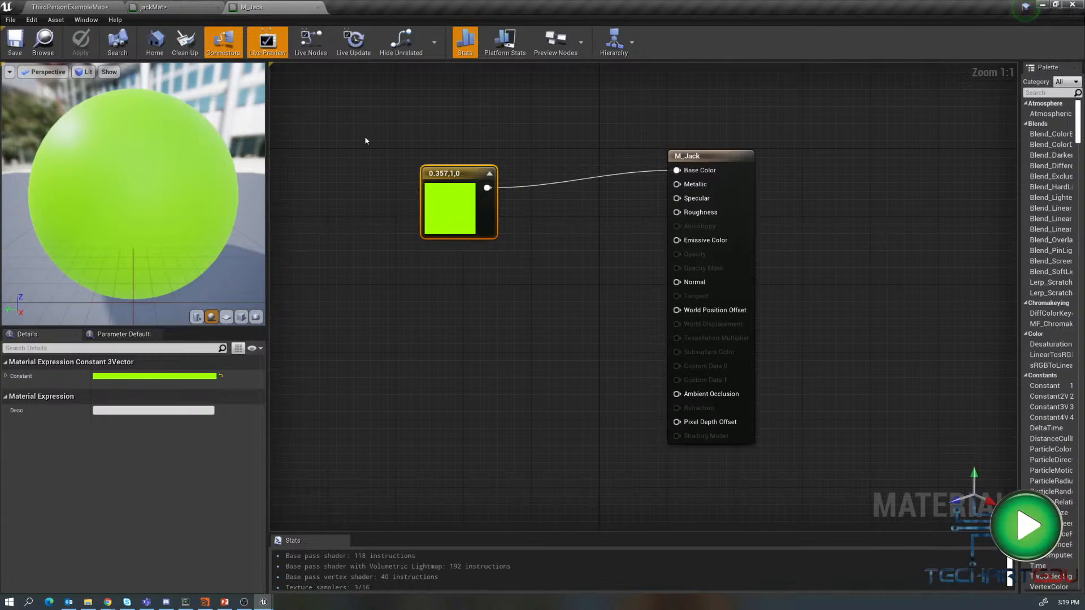
- Switch to Houdini and rename the jackMat principled shader inside matnet1 to M_jack
{"action": "left_click", "coordinate": [205, 603]}
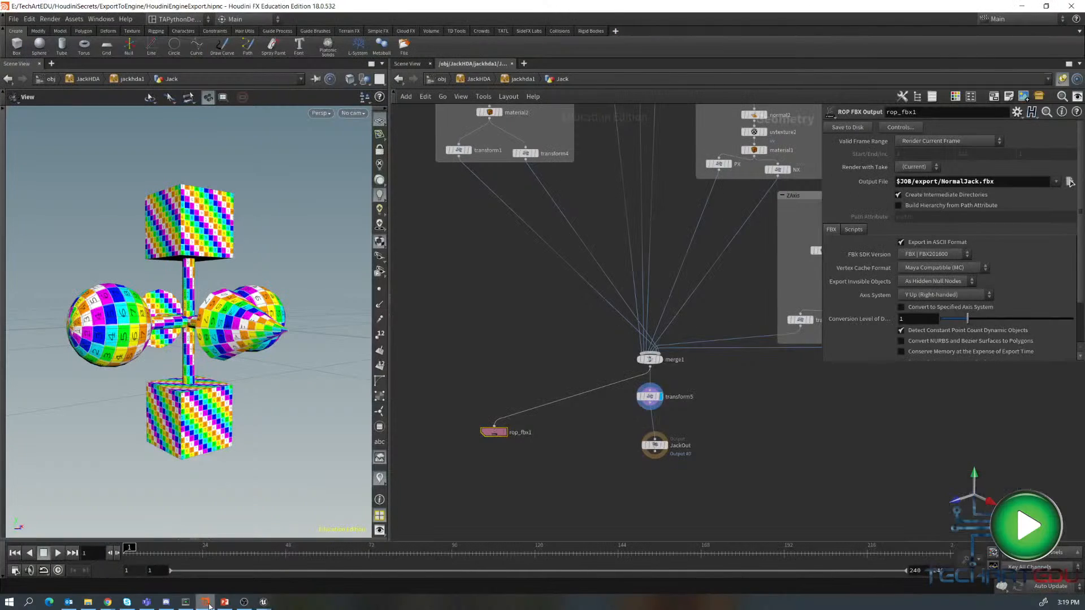
{"action": "middle_click_drag", "start_coordinate": [530, 312], "coordinate": [559, 340]}
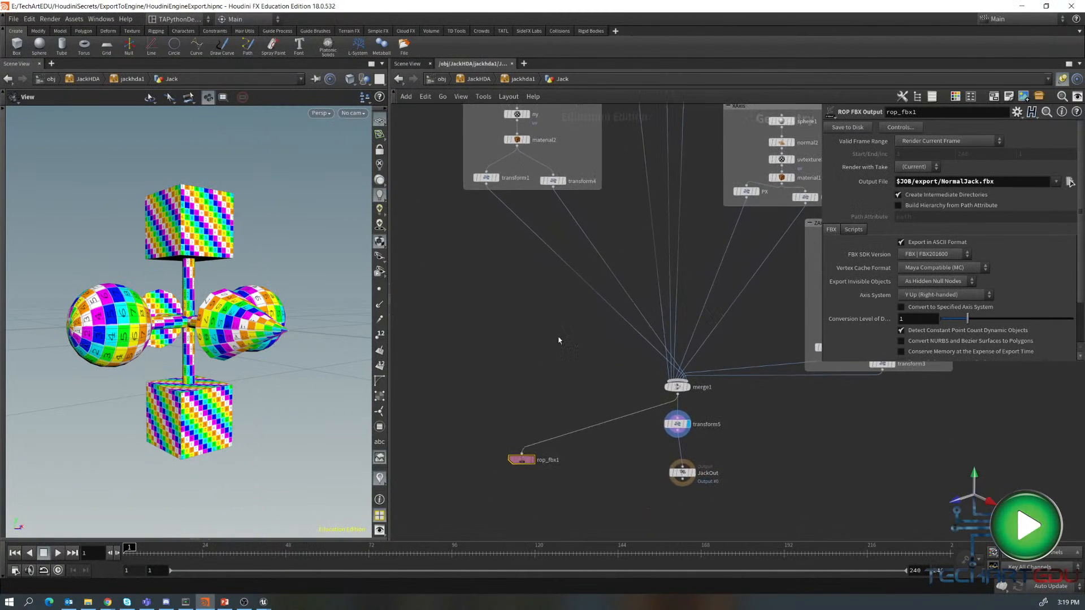
{"action": "middle_click_drag", "start_coordinate": [470, 260], "coordinate": [499, 515]}
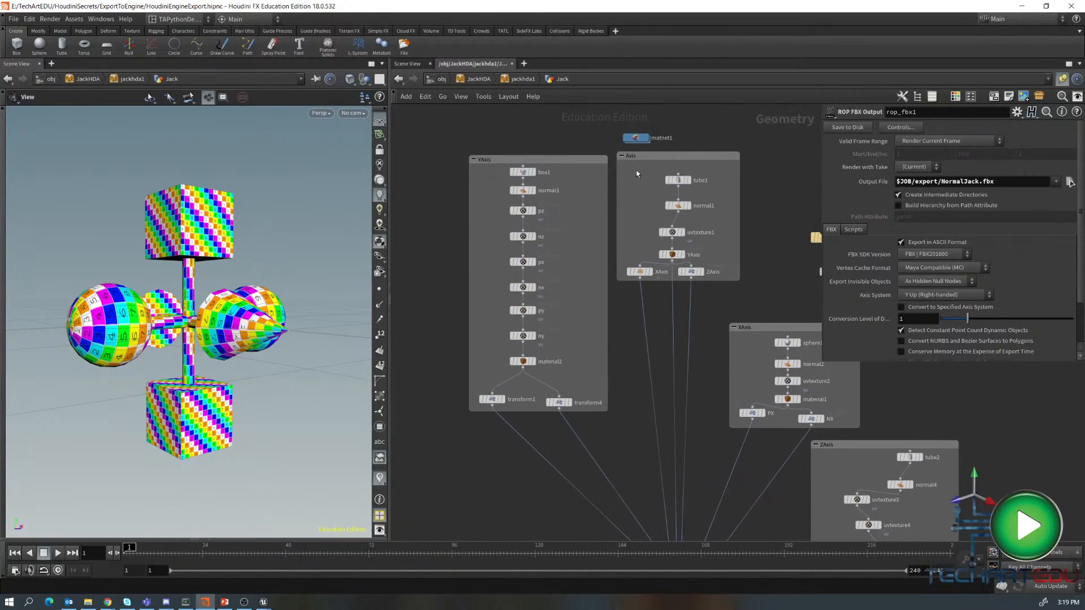
{"action": "double_click", "coordinate": [635, 138]}
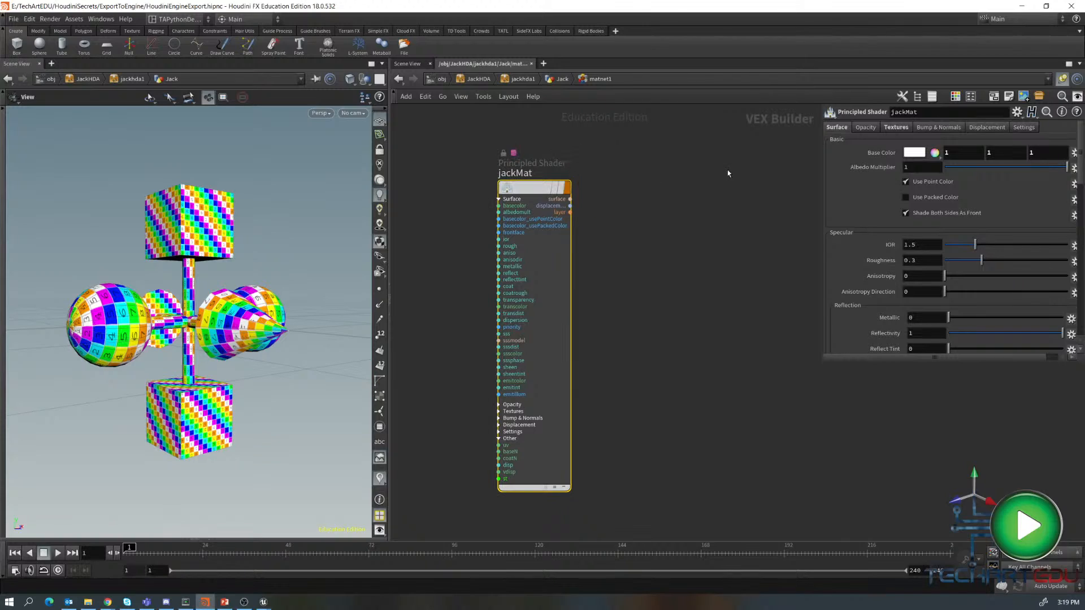
{"action": "double_click", "coordinate": [531, 177]}
{"action": "double_click", "coordinate": [531, 173]}
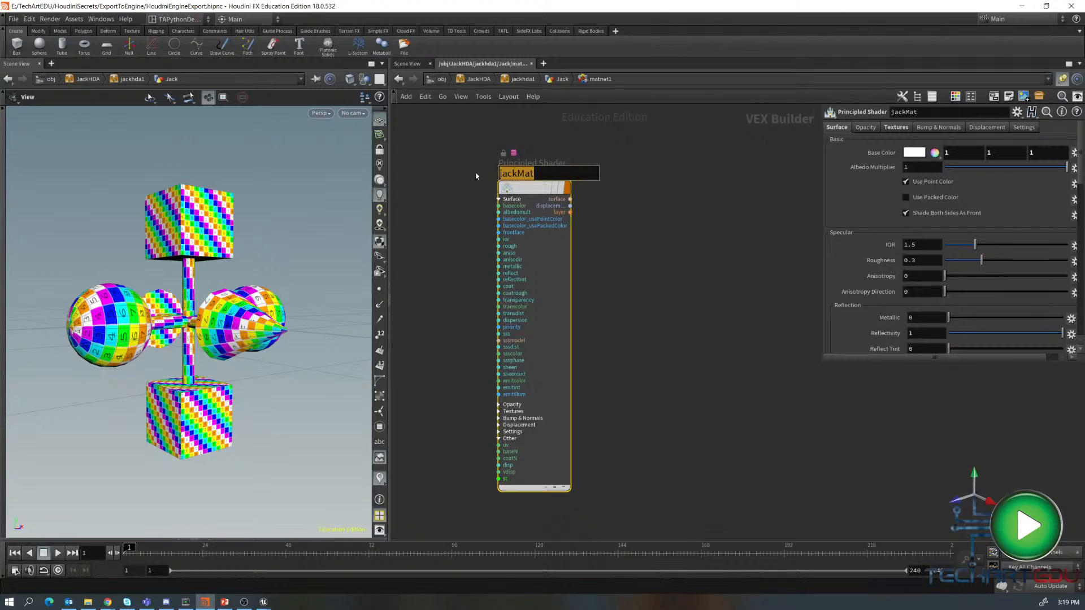
{"action": "type", "text": "M_"}
{"action": "type", "text": "jack"}
{"action": "key", "text": "Return"}
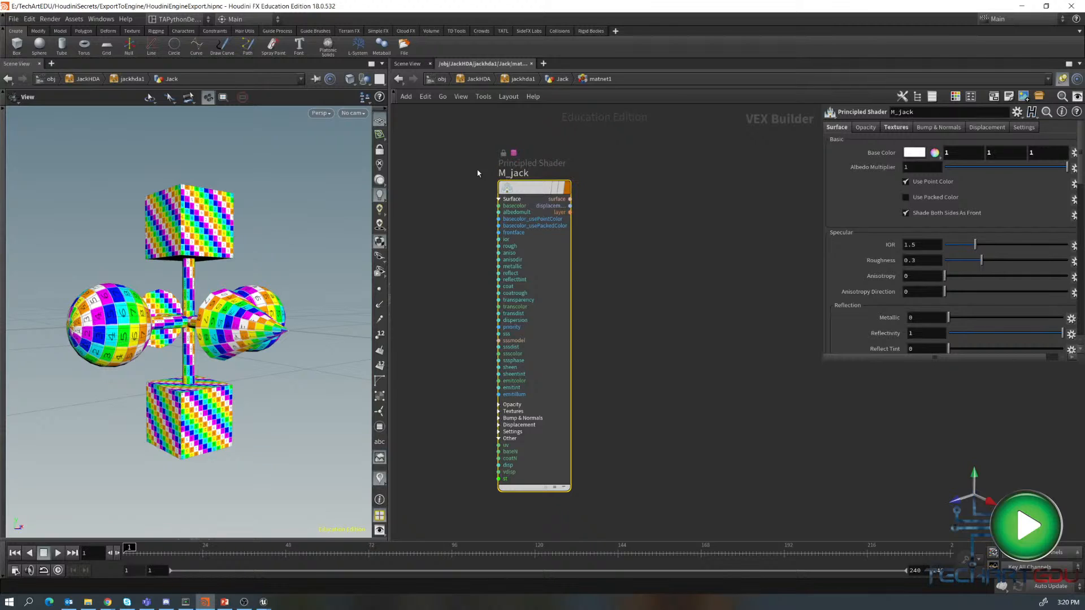
- Compare with the Unreal material asset name and rename the Houdini shader to M_Jack
{"action": "mouse_move", "coordinate": [264, 601]}
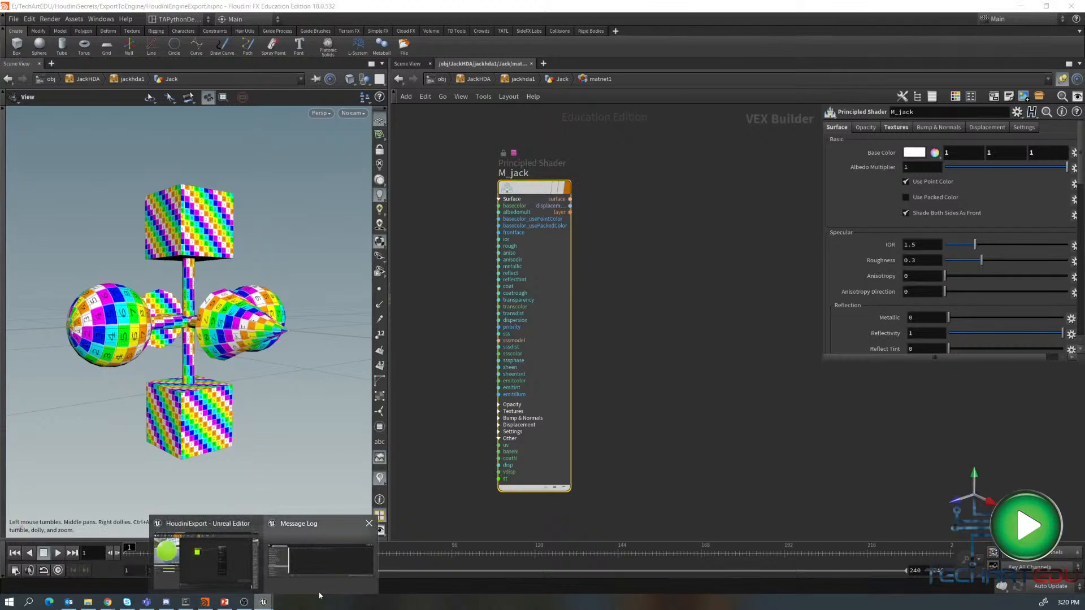
{"action": "left_click", "coordinate": [205, 562]}
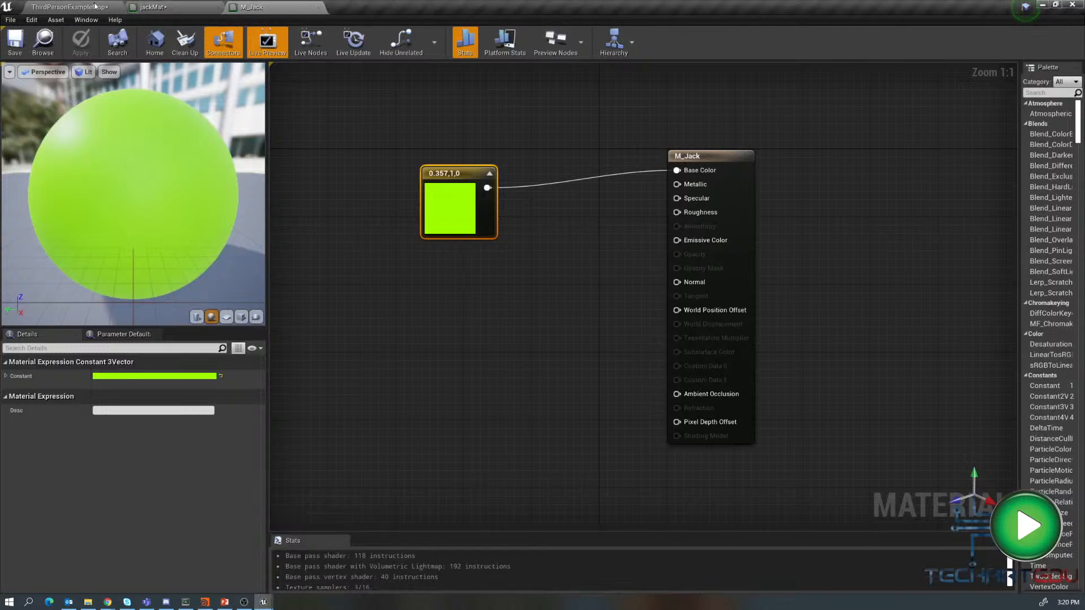
{"action": "left_click", "coordinate": [75, 8]}
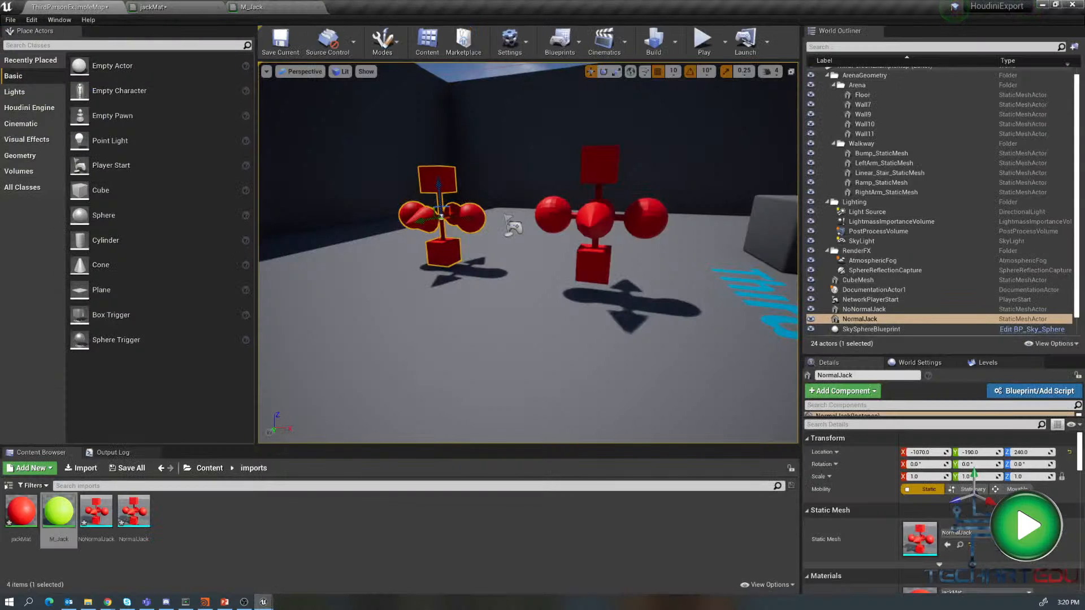
{"action": "left_click", "coordinate": [205, 601]}
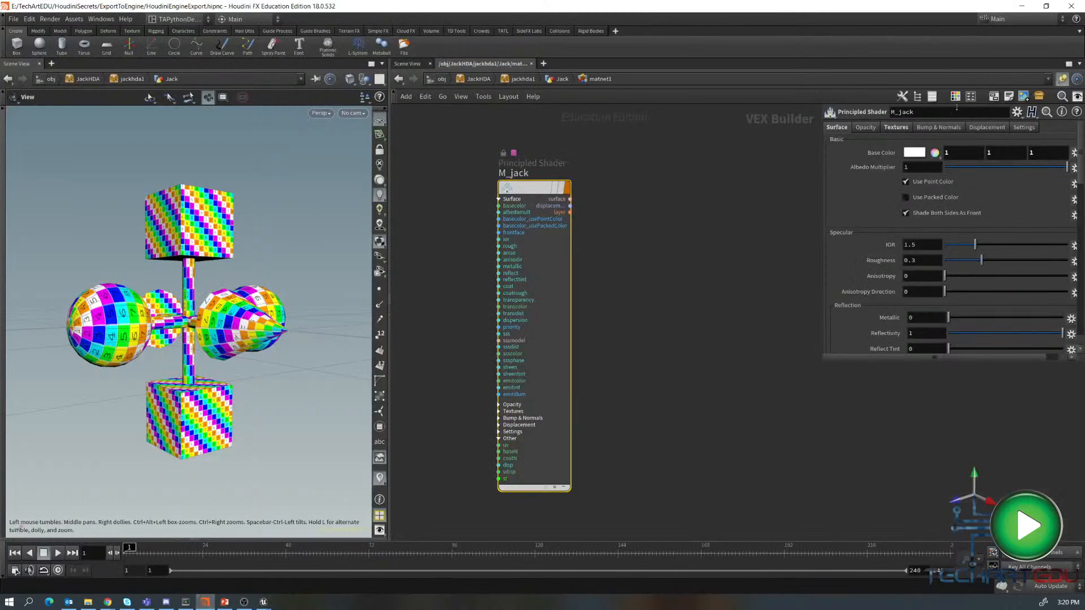
{"action": "left_click", "coordinate": [903, 112]}
{"action": "key", "text": "BackSpace"}
{"action": "type", "text": "J"}
{"action": "key", "text": "Return"}
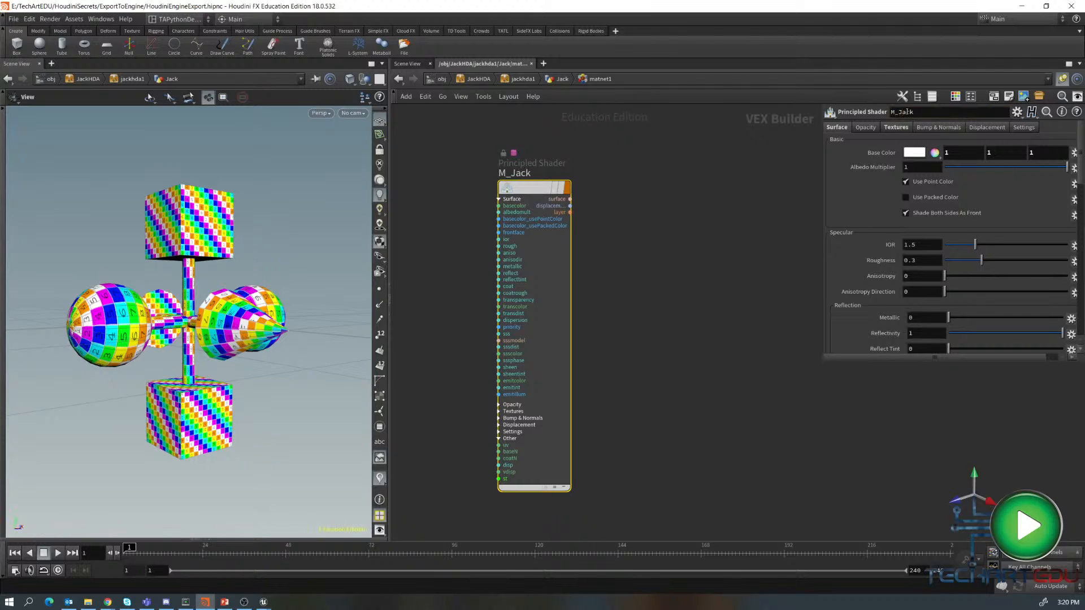
- Inspect the merge1 node's shop_materialpath attribute in the geometry spreadsheet
{"action": "left_click", "coordinate": [718, 192]}
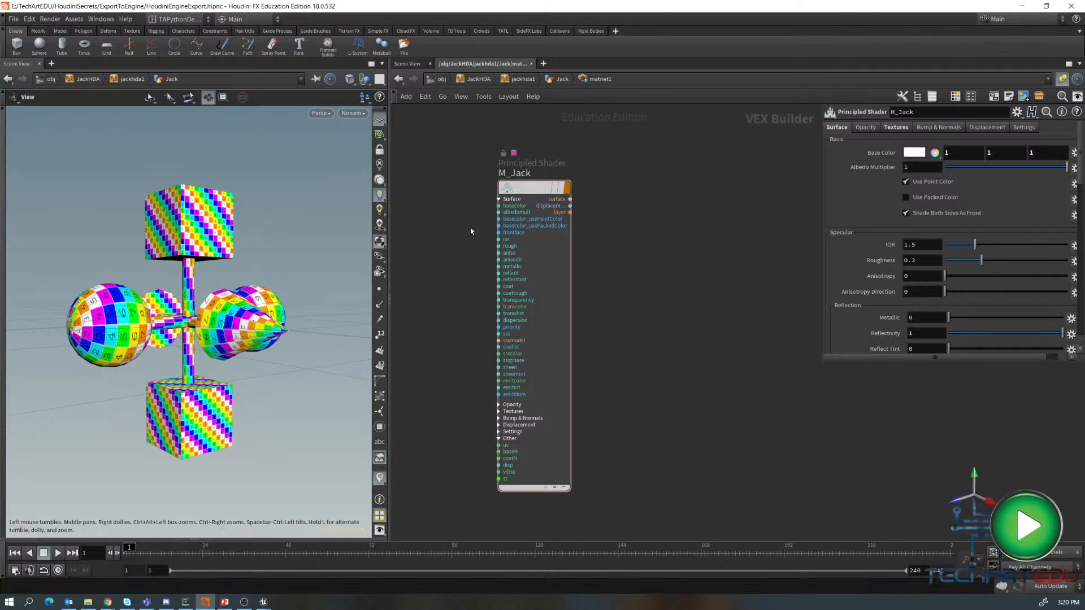
{"action": "key", "text": "u"}
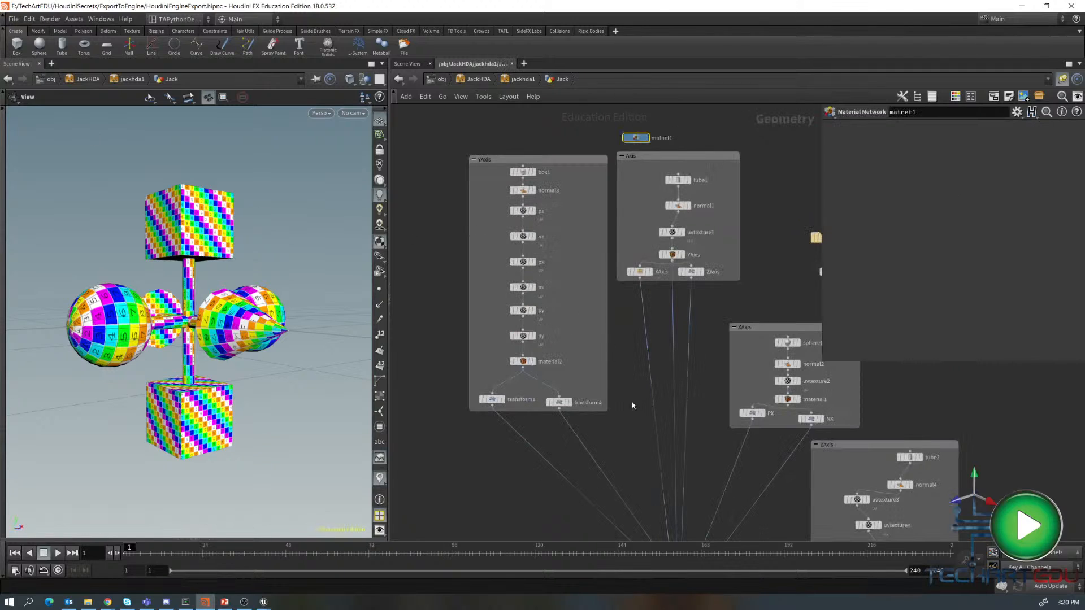
{"action": "middle_click_drag", "start_coordinate": [635, 405], "coordinate": [606, 370]}
{"action": "scroll", "coordinate": [588, 226], "scroll_direction": "down", "scroll_amount": 1}
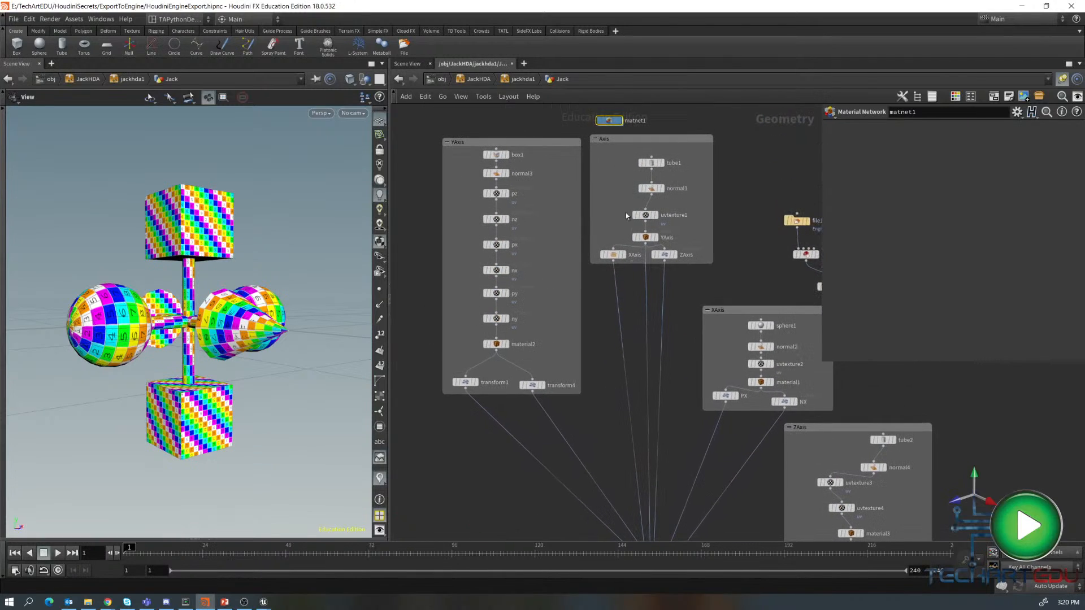
{"action": "double_click", "coordinate": [612, 120]}
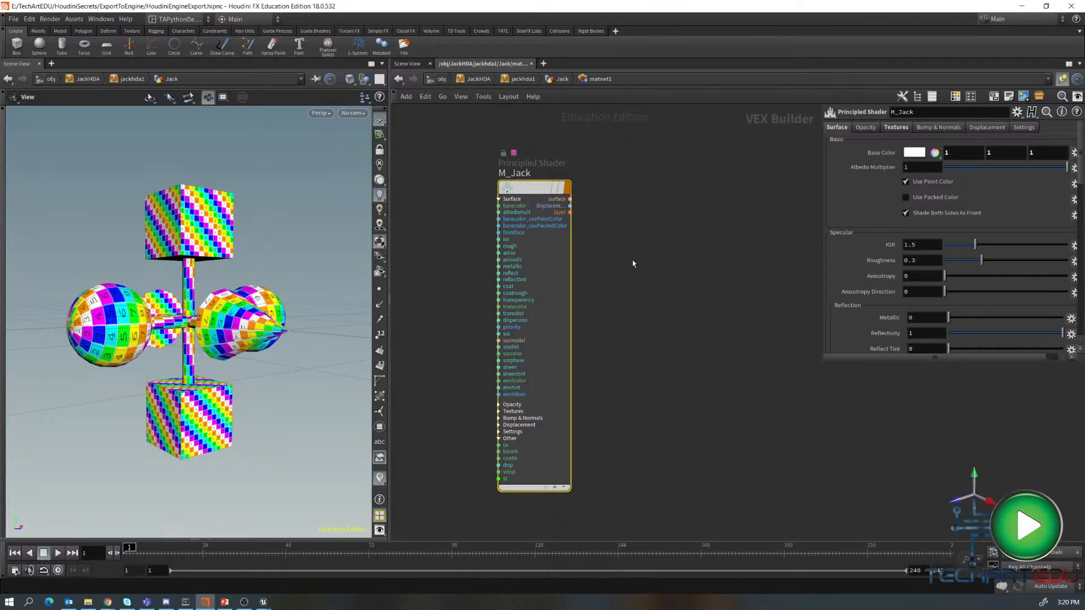
{"action": "key", "text": "u"}
{"action": "middle_click_drag", "start_coordinate": [618, 284], "coordinate": [616, 150]}
{"action": "left_click", "coordinate": [653, 394]}
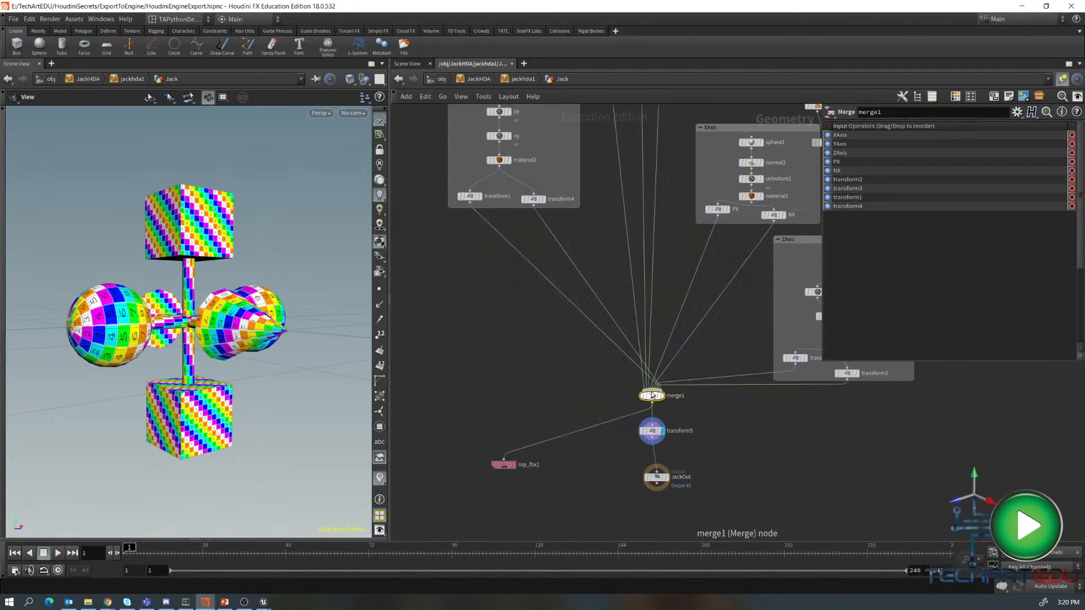
{"action": "left_click", "coordinate": [209, 541]}
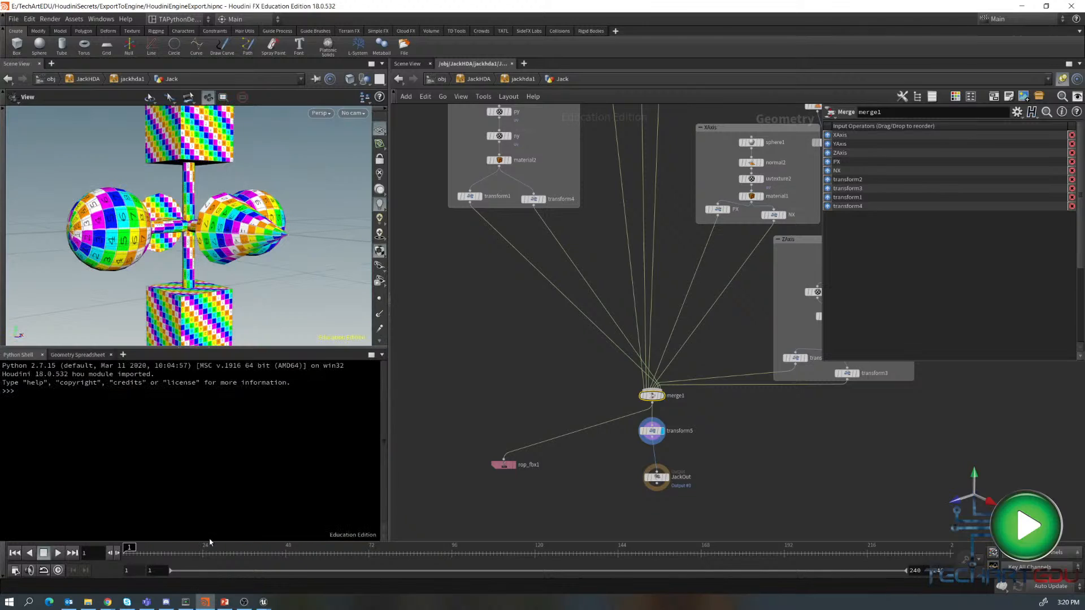
{"action": "left_click", "coordinate": [78, 354]}
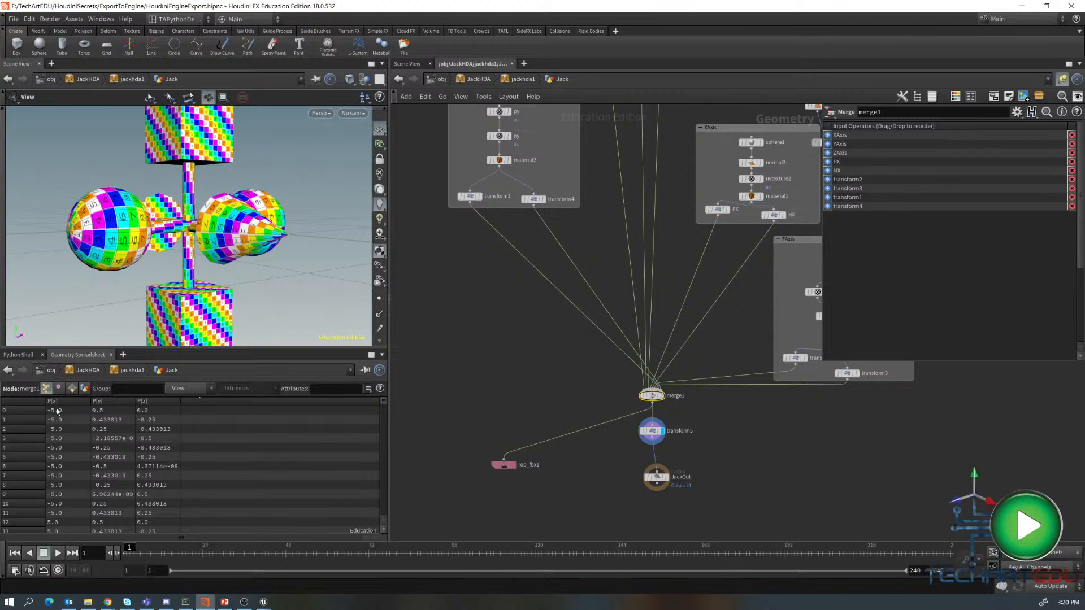
{"action": "left_click", "coordinate": [73, 388]}
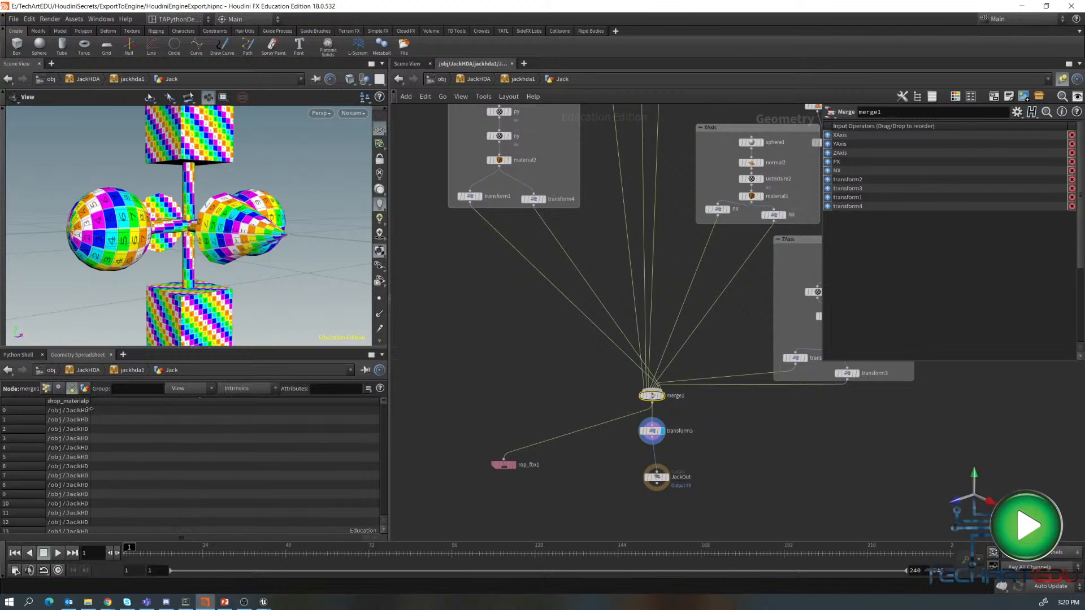
{"action": "left_click_drag", "start_coordinate": [92, 403], "coordinate": [250, 416]}
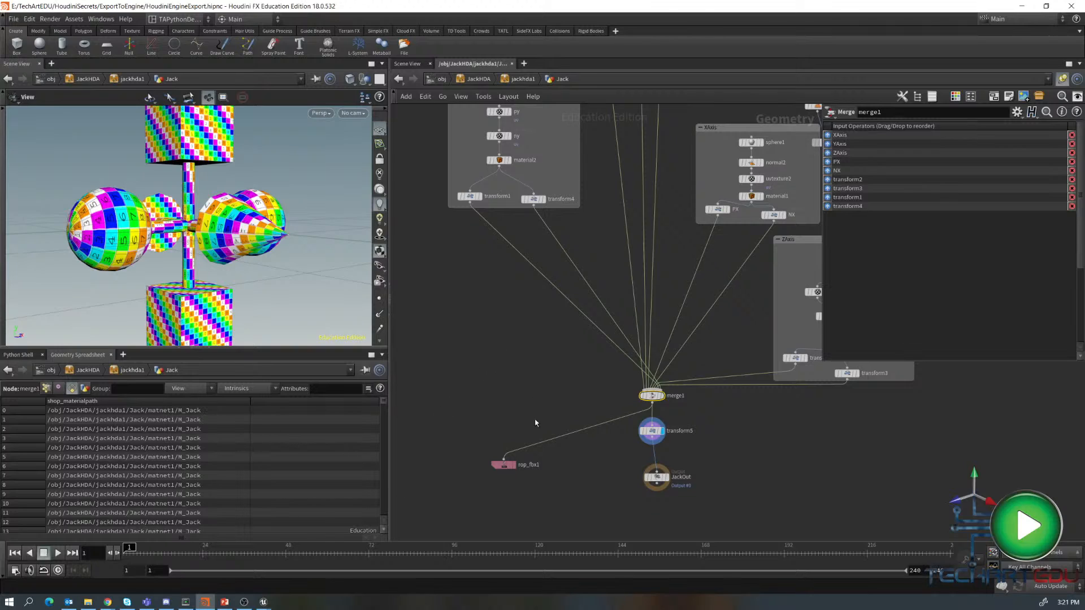
- Set the rop_fbx1 output file to $JOB/export/JackWMat.fbx and save the FBX to disk
{"action": "left_click", "coordinate": [505, 465]}
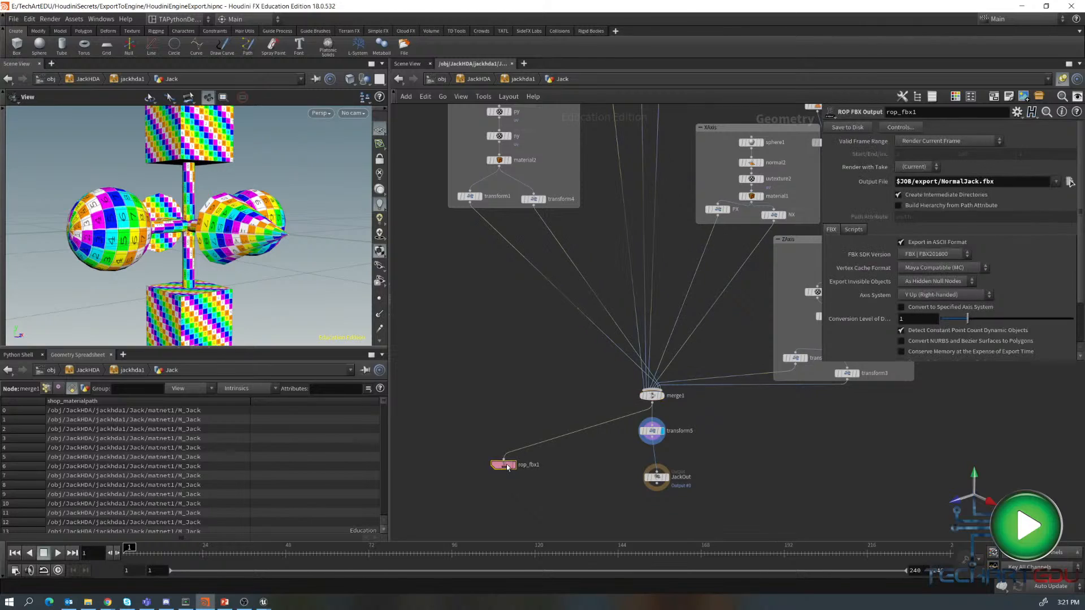
{"action": "left_click", "coordinate": [980, 182]}
{"action": "left_click_drag", "start_coordinate": [981, 181], "coordinate": [941, 185]}
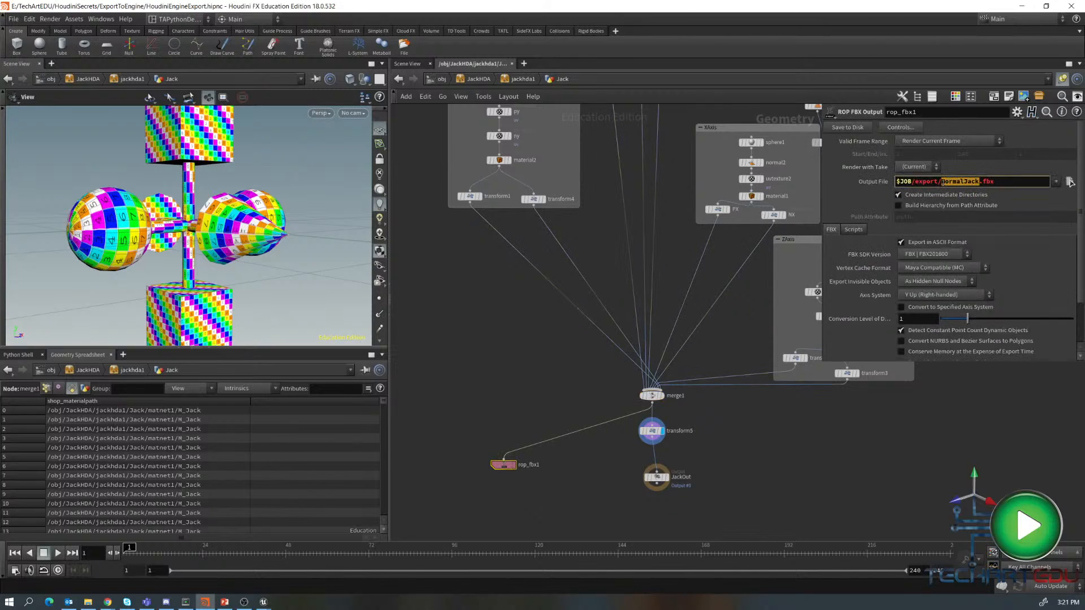
{"action": "type", "text": "Jack"}
{"action": "key", "text": "BackSpace"}
{"action": "type", "text": "WMat"}
{"action": "key", "text": "Return"}
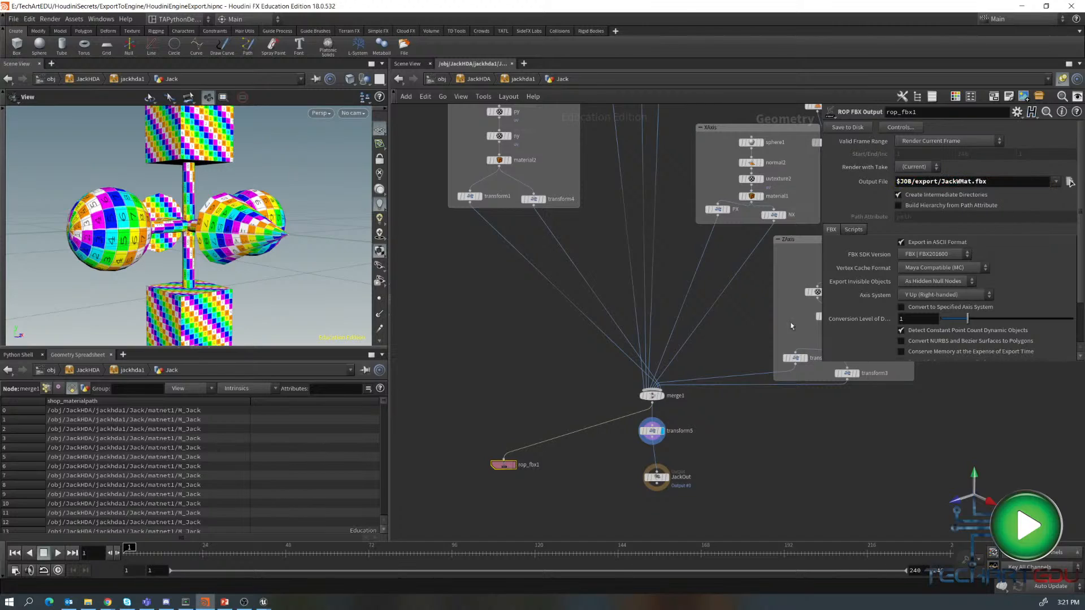
{"action": "left_click", "coordinate": [845, 129]}
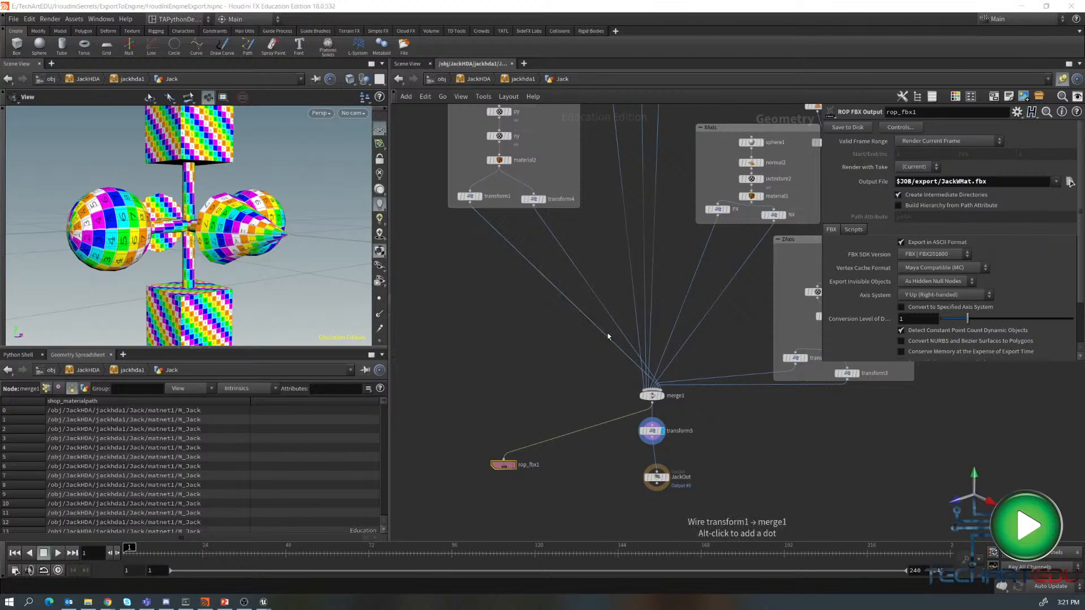
- Switch to Unreal Engine and import JackWMat.fbx into the imports folder using Import All
{"action": "key", "text": "alt+Tab"}
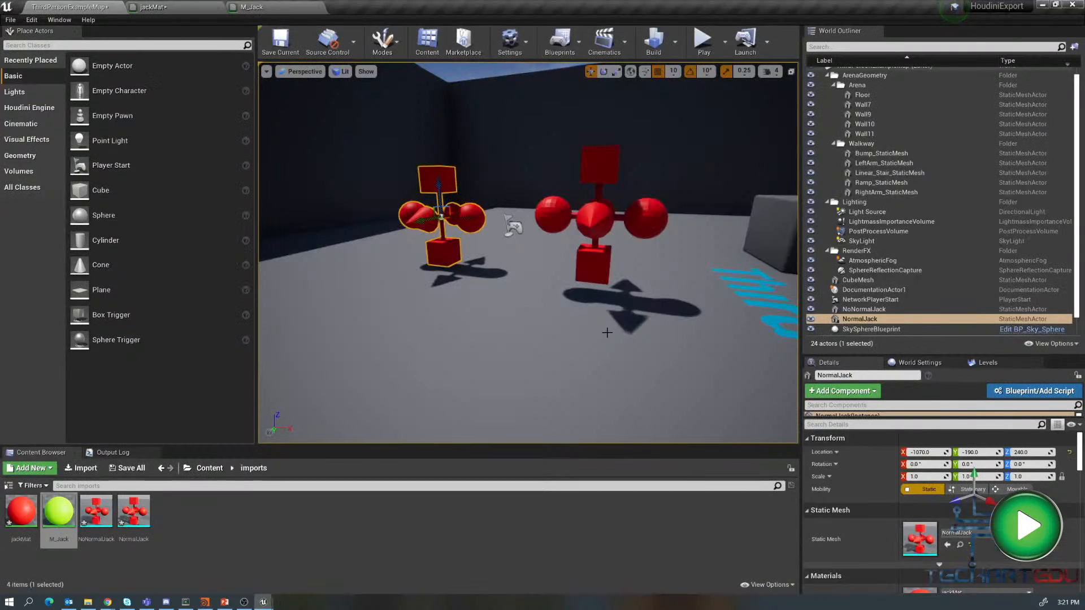
{"action": "right_click", "coordinate": [213, 513]}
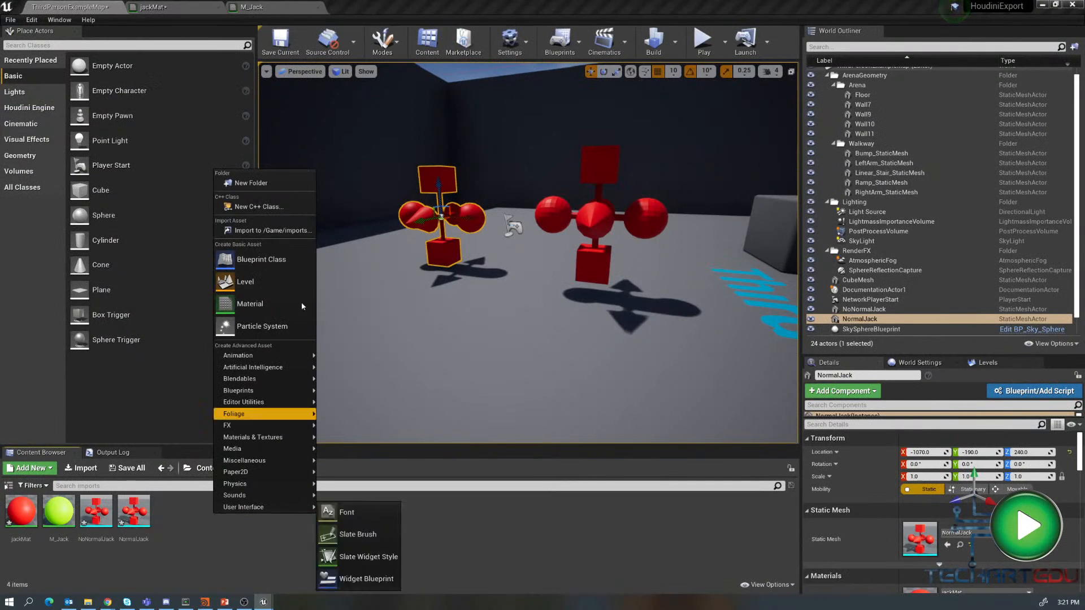
{"action": "left_click", "coordinate": [278, 232]}
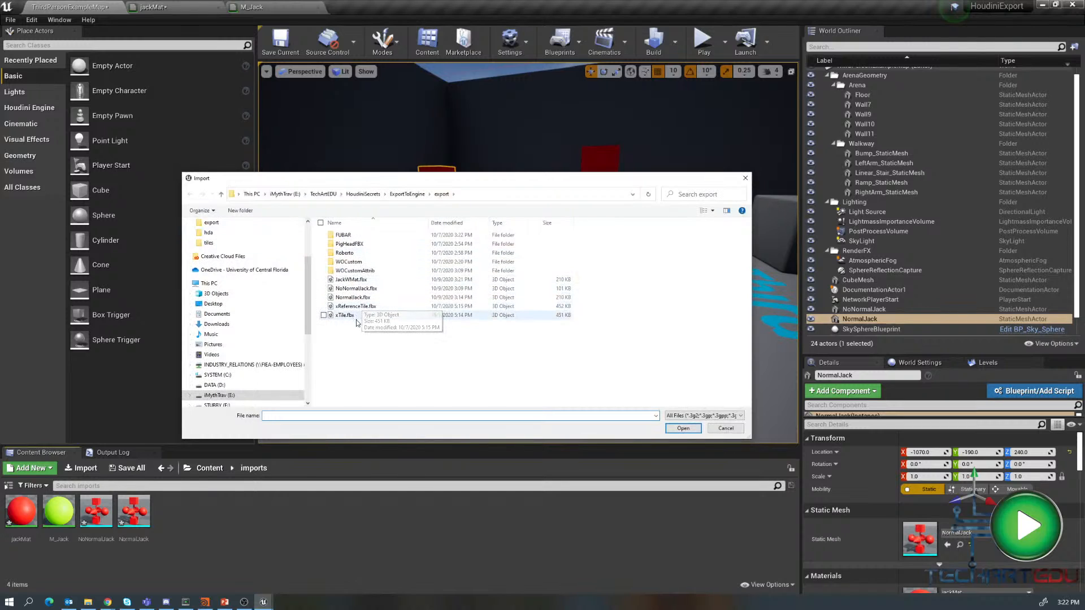
{"action": "left_click", "coordinate": [351, 280]}
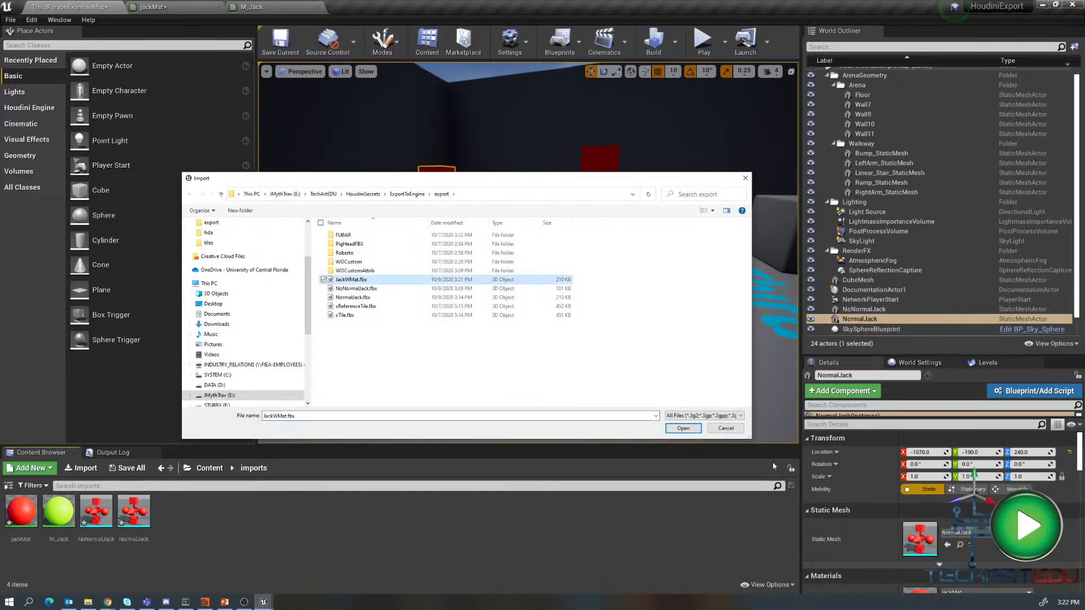
{"action": "left_click", "coordinate": [681, 429]}
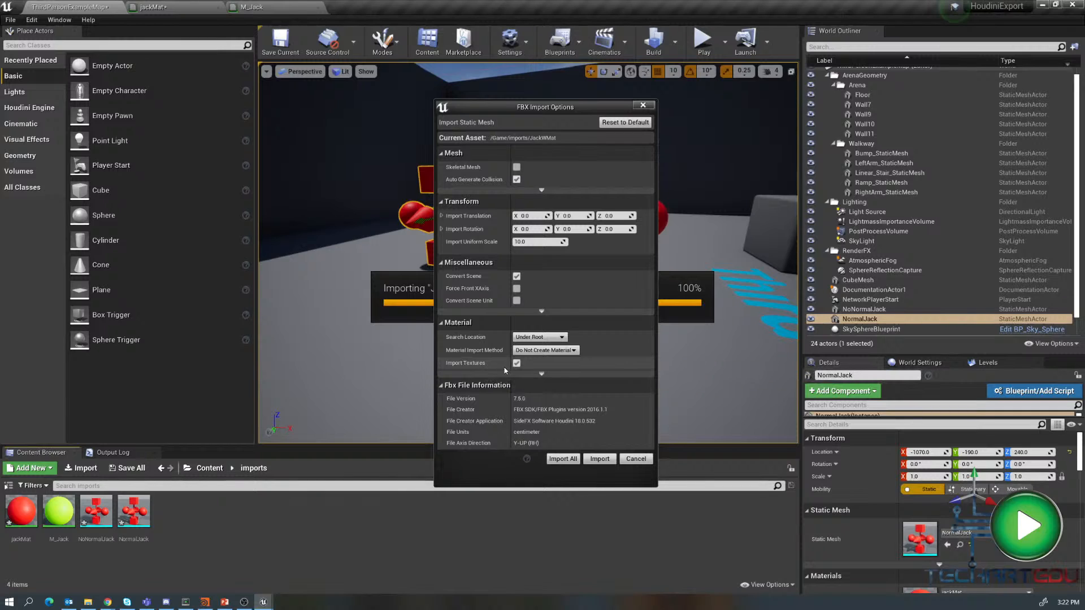
{"action": "left_click", "coordinate": [563, 459]}
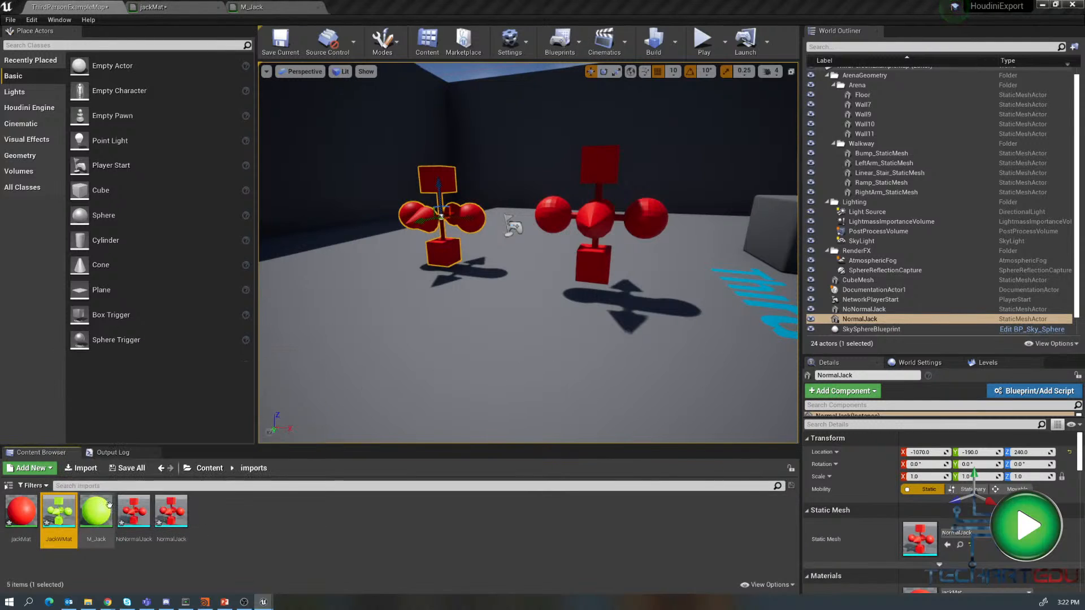
- Import the colorGrid texture from the project's tex folder into the imports folder
{"action": "mouse_move", "coordinate": [59, 516]}
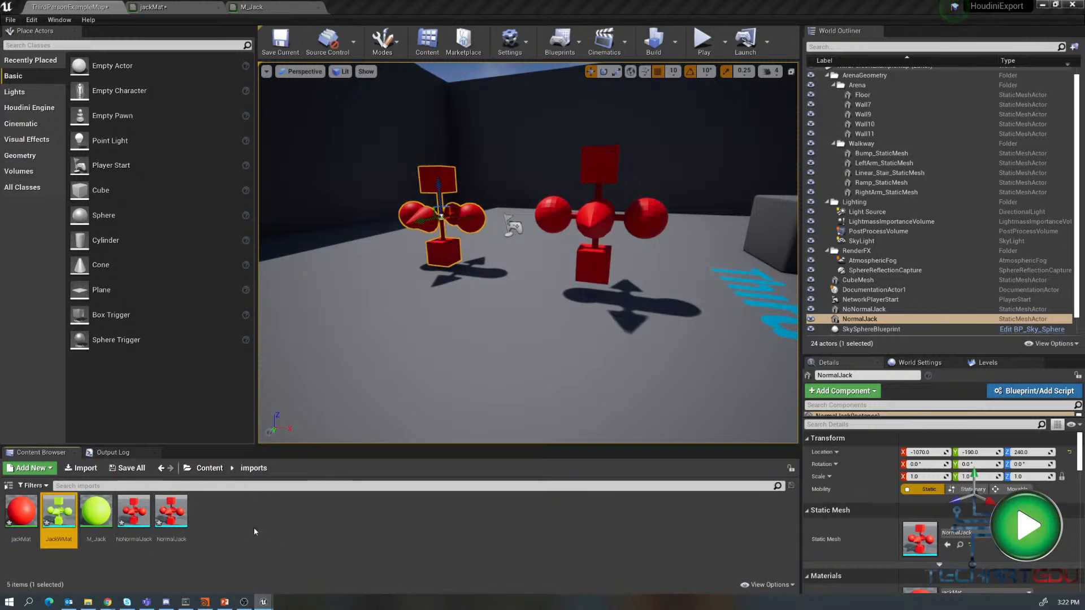
{"action": "right_click", "coordinate": [229, 512]}
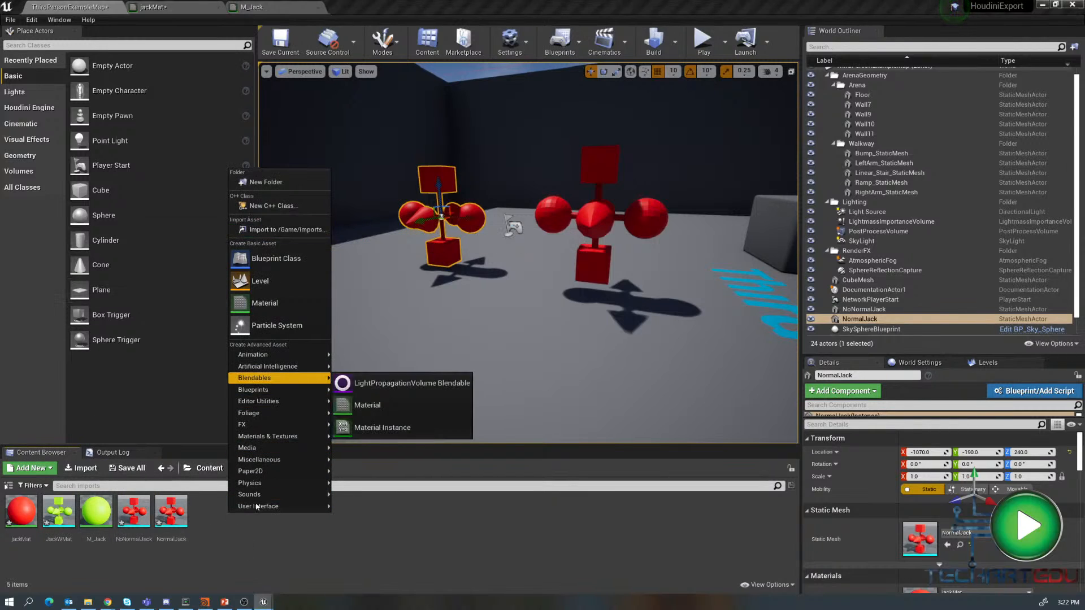
{"action": "left_click", "coordinate": [304, 253]}
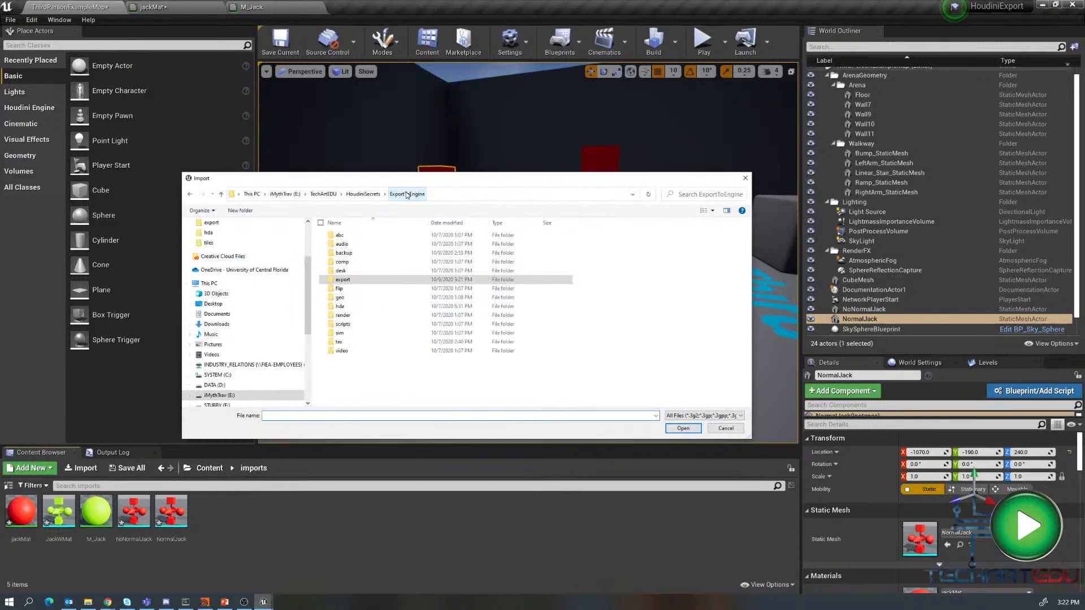
{"action": "left_click", "coordinate": [340, 241]}
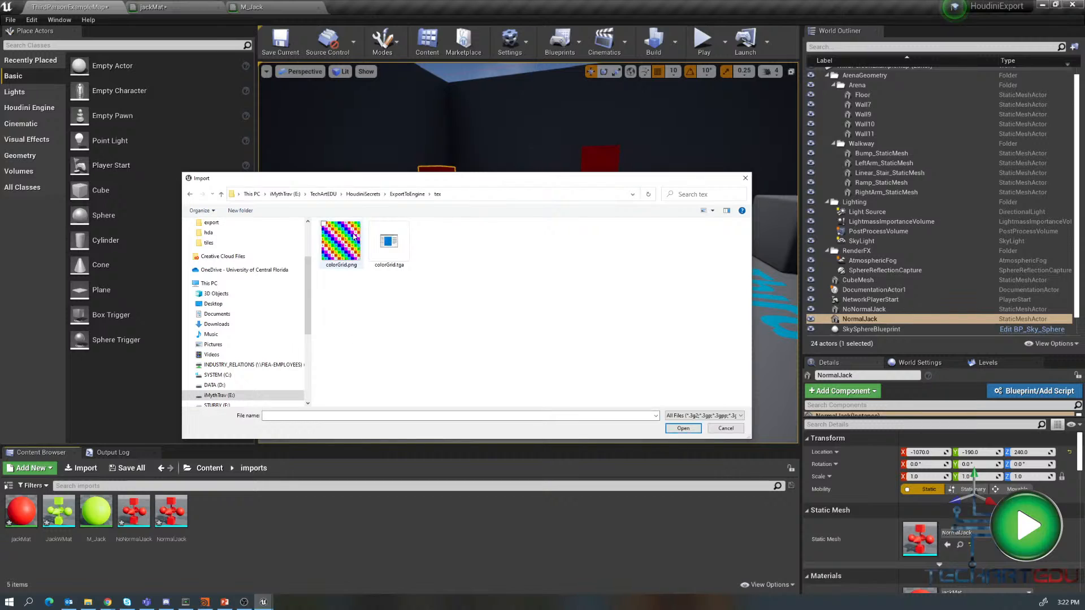
{"action": "left_click", "coordinate": [683, 428]}
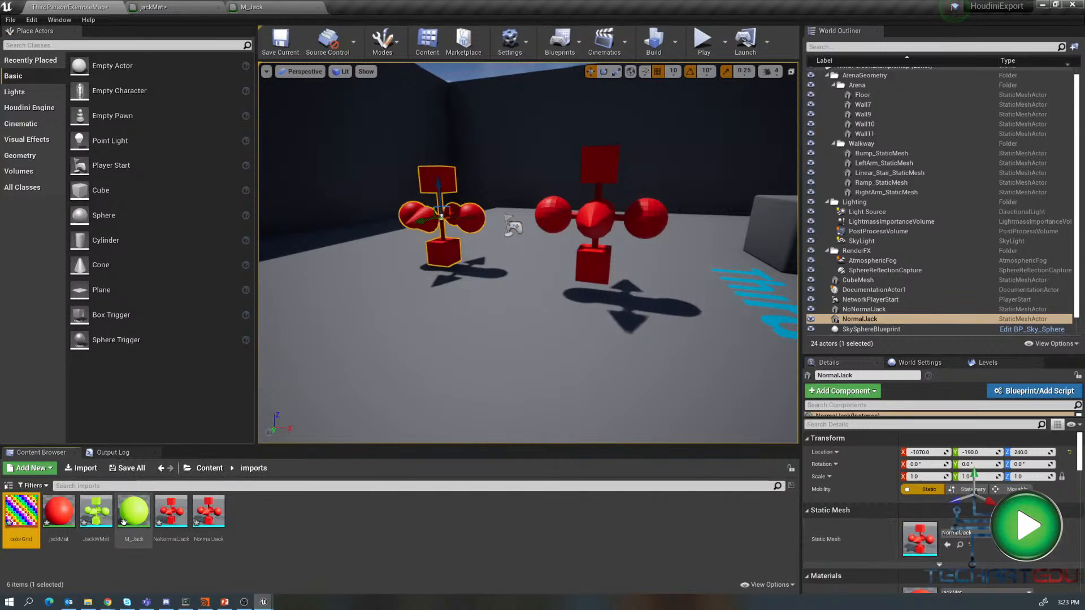
- Place the JackWMat mesh in the level and open it in the static mesh editor
{"action": "left_click_drag", "start_coordinate": [96, 511], "coordinate": [397, 212]}
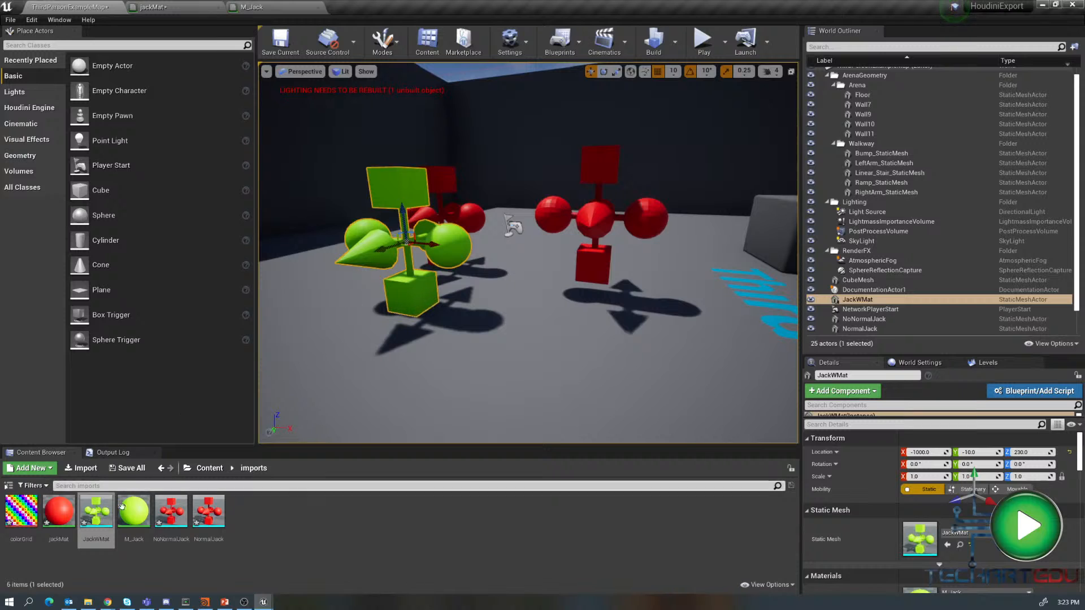
{"action": "double_click", "coordinate": [97, 521]}
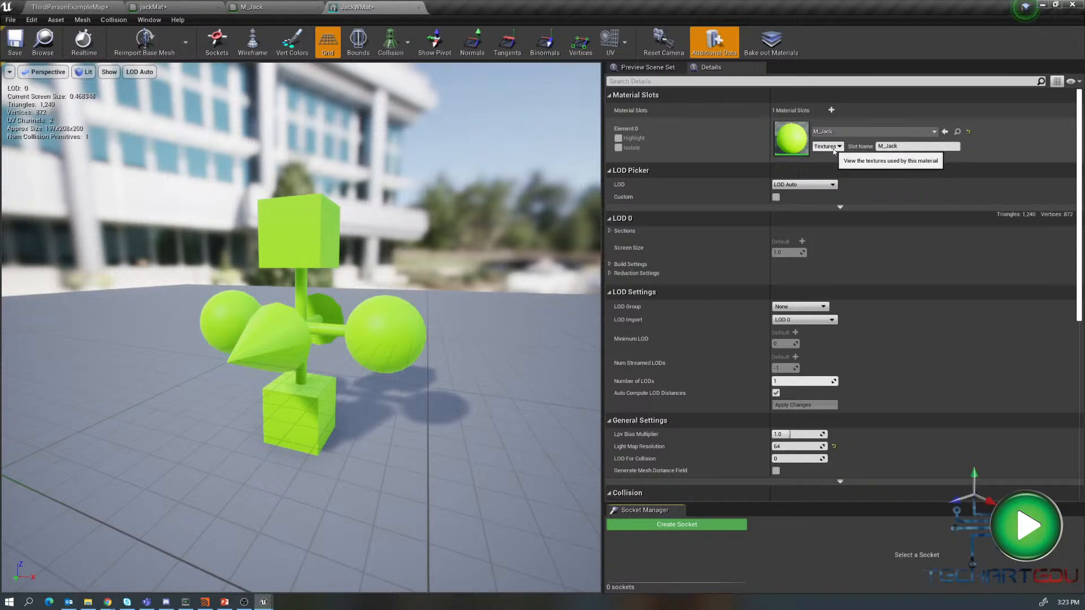
- In the M_Jack material graph, add a TextureSampleParameter2D node named Param below the colour constant
{"action": "left_click", "coordinate": [271, 8]}
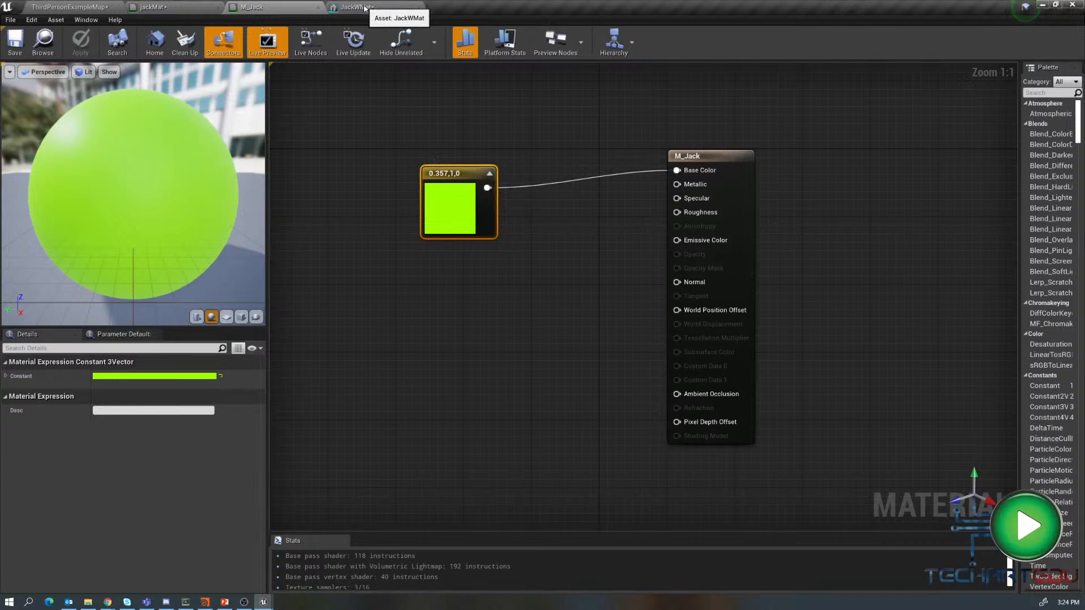
{"action": "left_click_drag", "start_coordinate": [466, 174], "coordinate": [439, 115]}
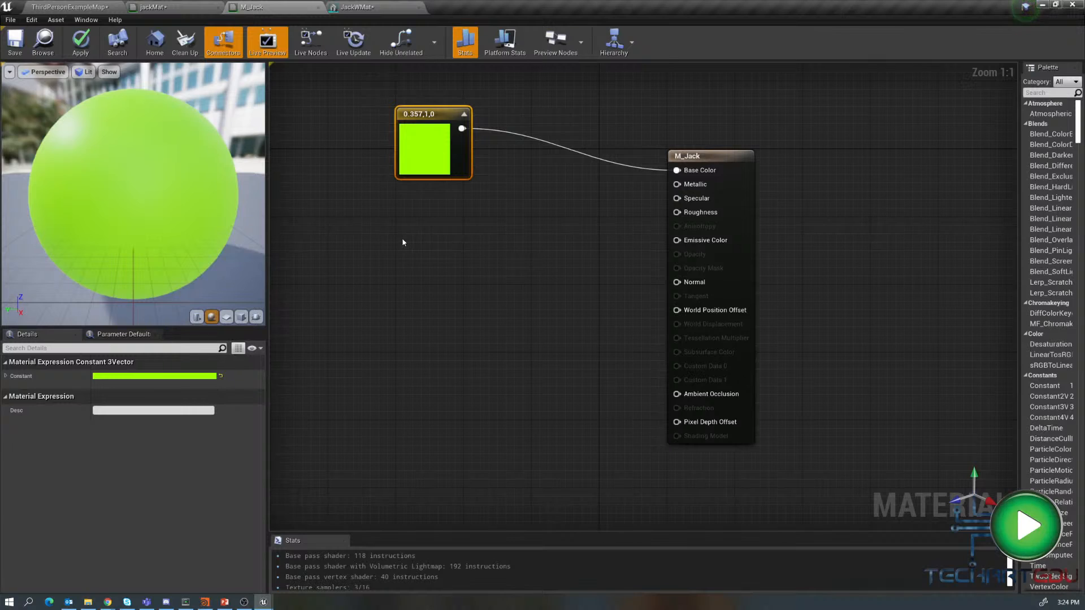
{"action": "right_click", "coordinate": [393, 259]}
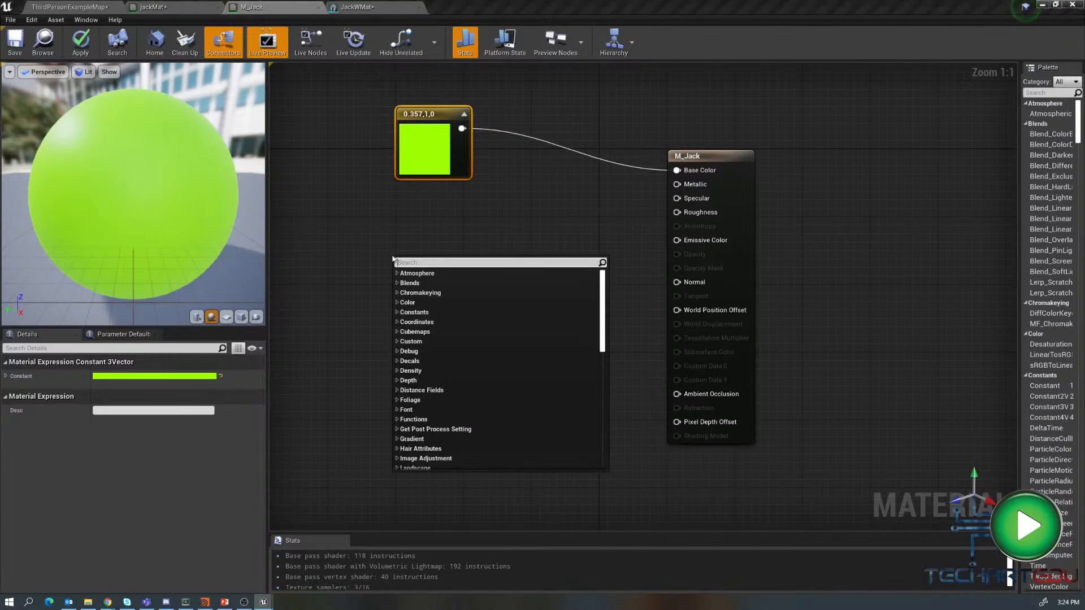
{"action": "type", "text": "t"}
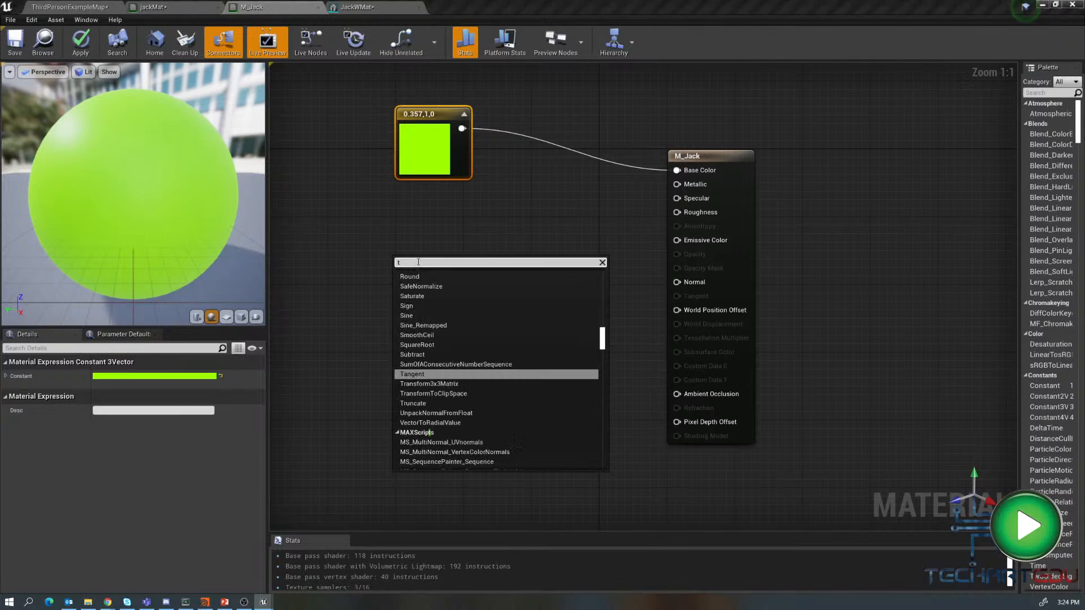
{"action": "type", "text": "ex"}
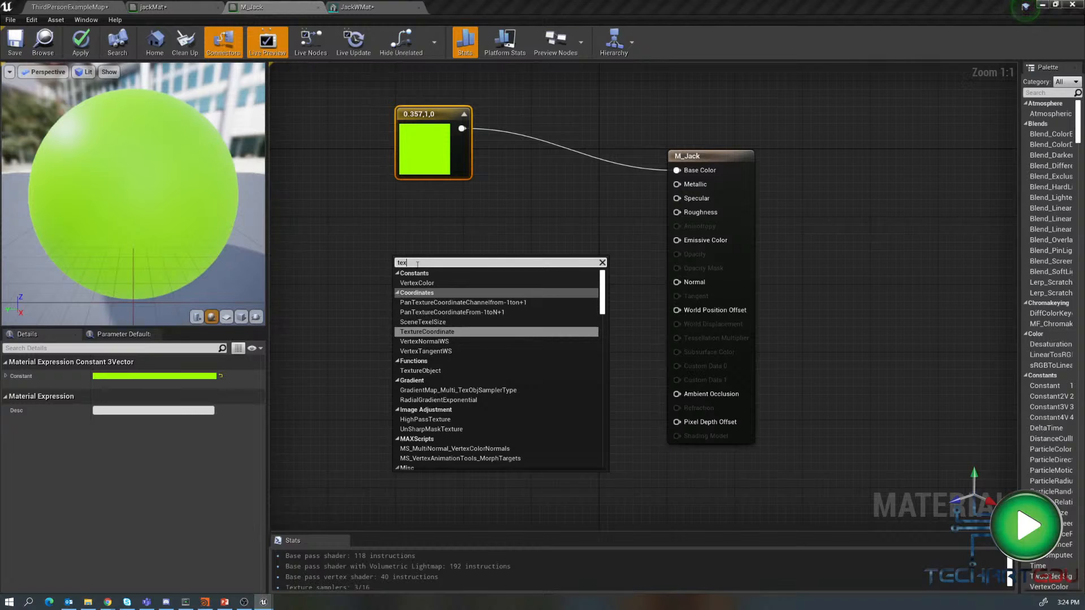
{"action": "key", "text": "BackSpace"}
{"action": "key", "text": "BackSpace"}
{"action": "key", "text": "BackSpace"}
{"action": "type", "text": "par"}
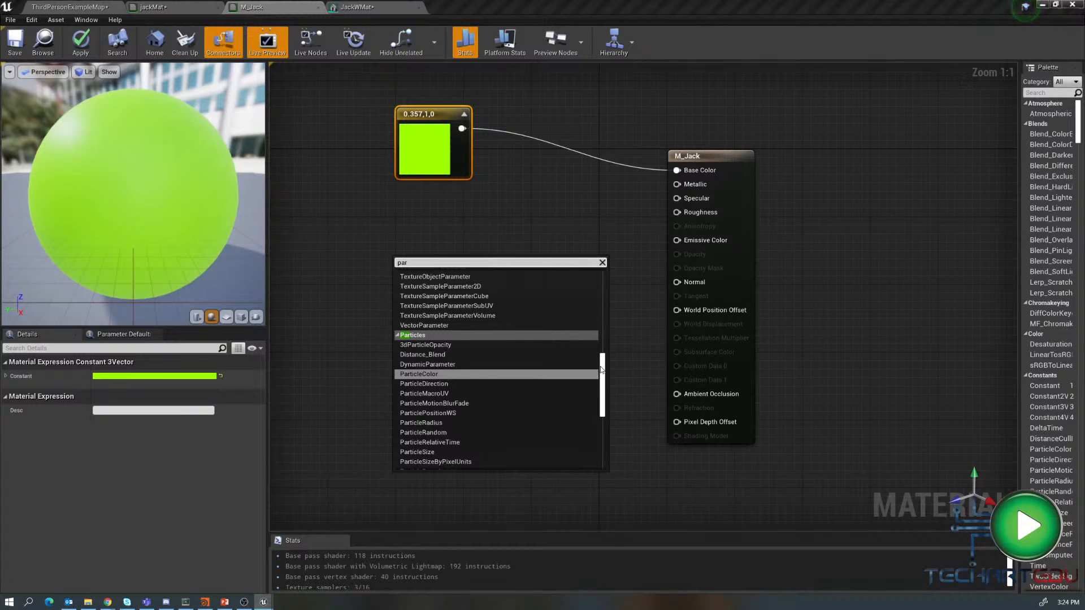
{"action": "left_click_drag", "start_coordinate": [603, 374], "coordinate": [605, 400]}
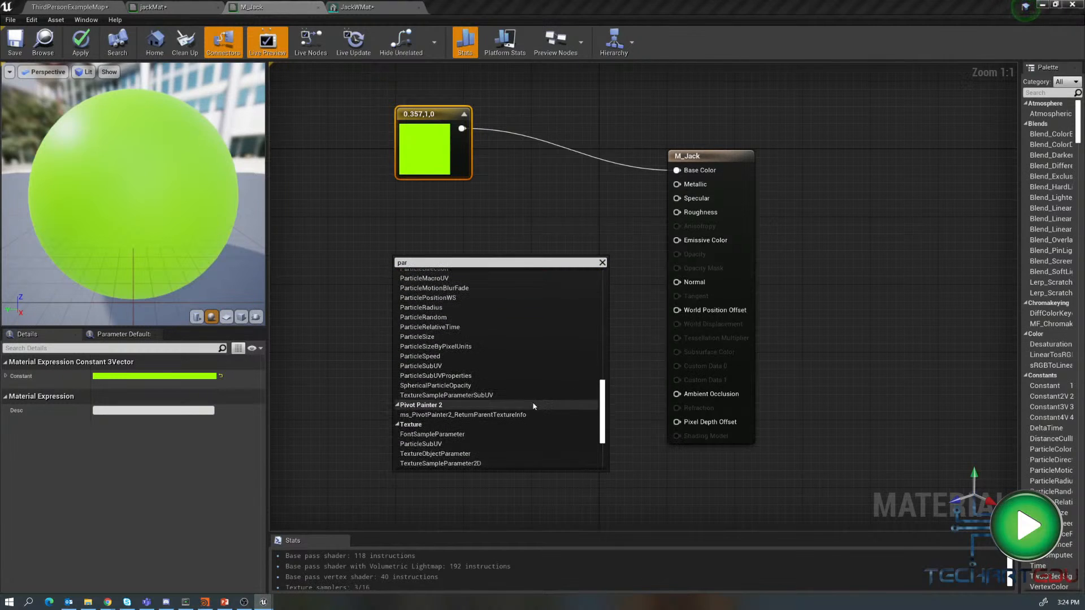
{"action": "scroll", "coordinate": [571, 431], "scroll_direction": "down", "scroll_amount": 2}
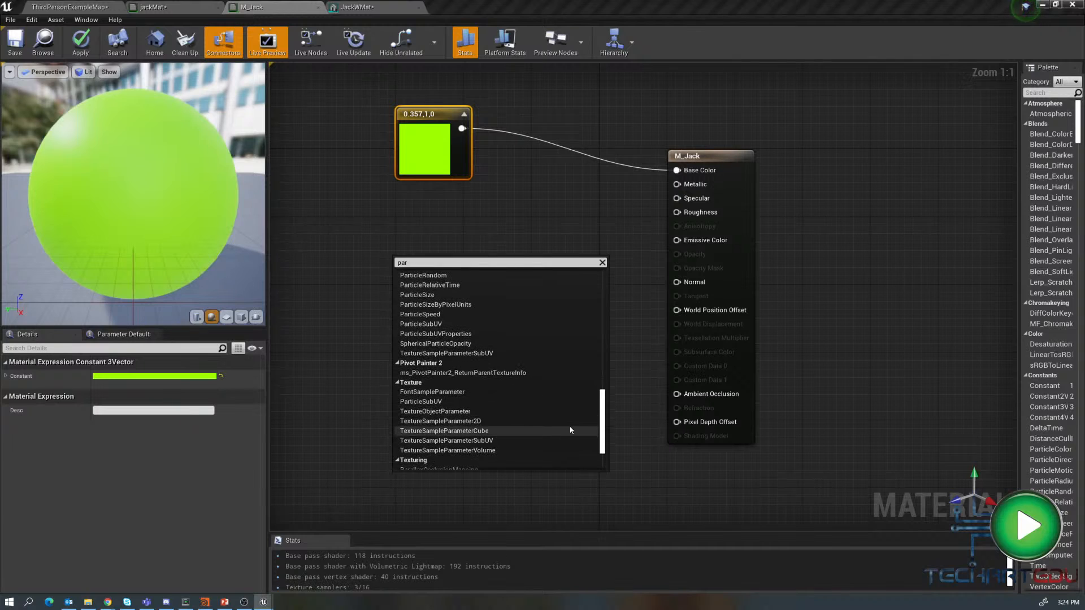
{"action": "left_click", "coordinate": [565, 421]}
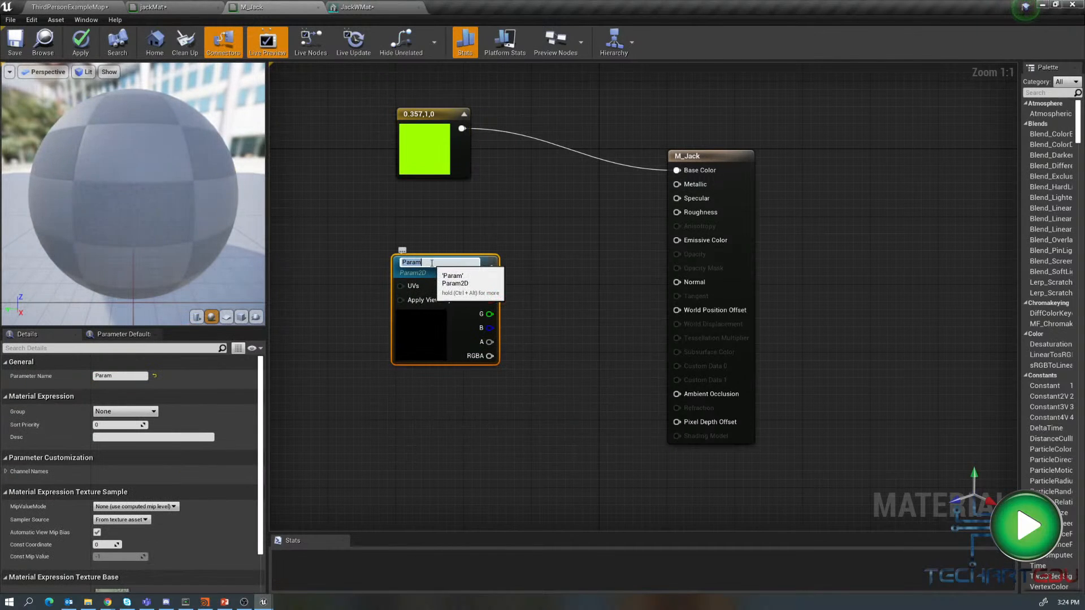
{"action": "key", "text": "Return"}
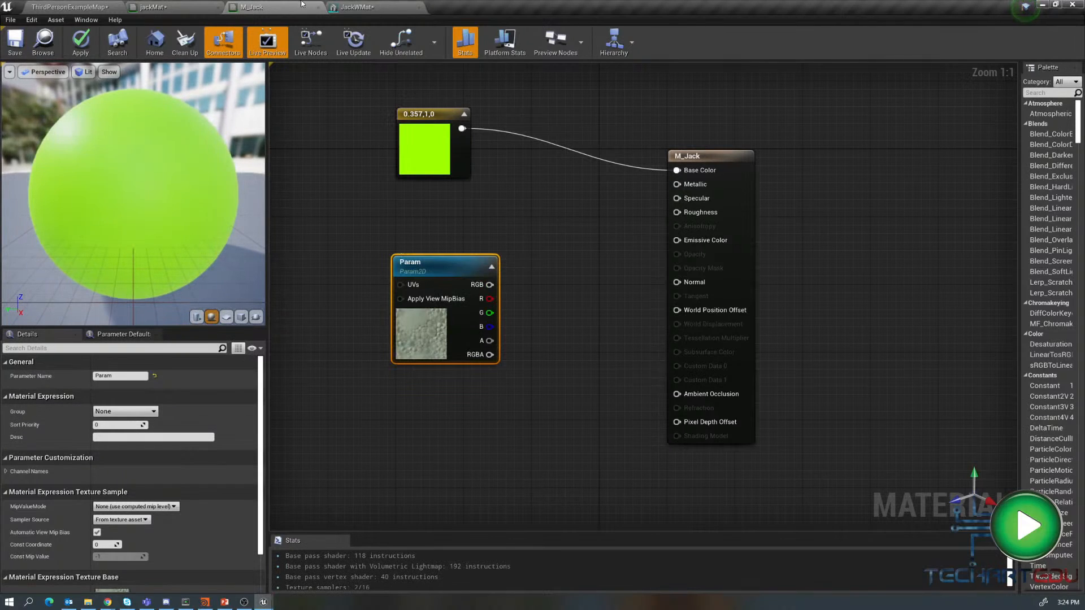
- Try to assign the colorGrid texture to the Param node by searching its texture picker for color_g
{"action": "left_click", "coordinate": [62, 6]}
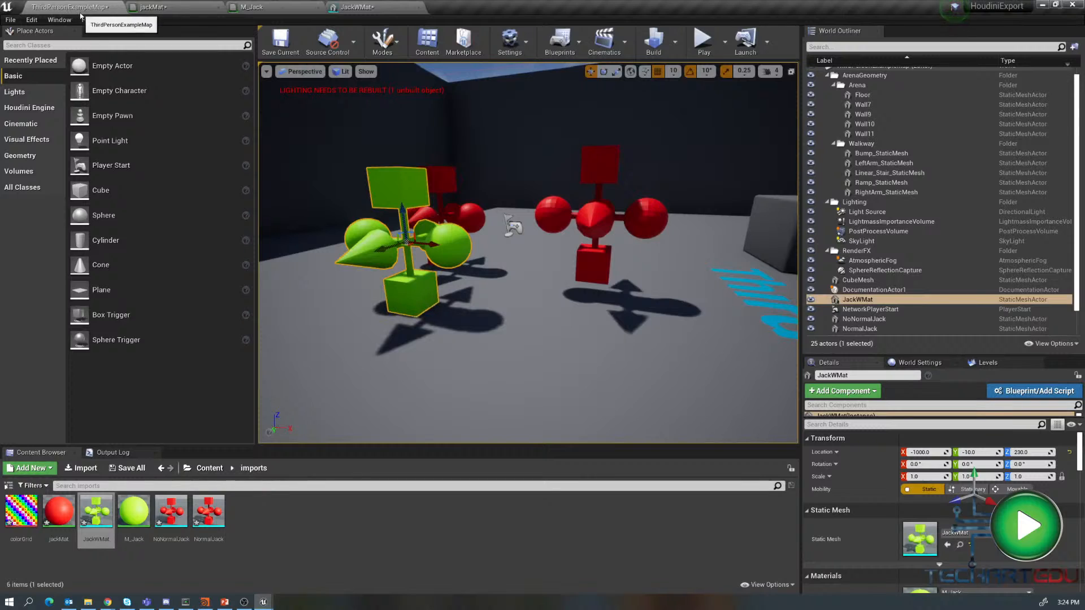
{"action": "left_click", "coordinate": [344, 7]}
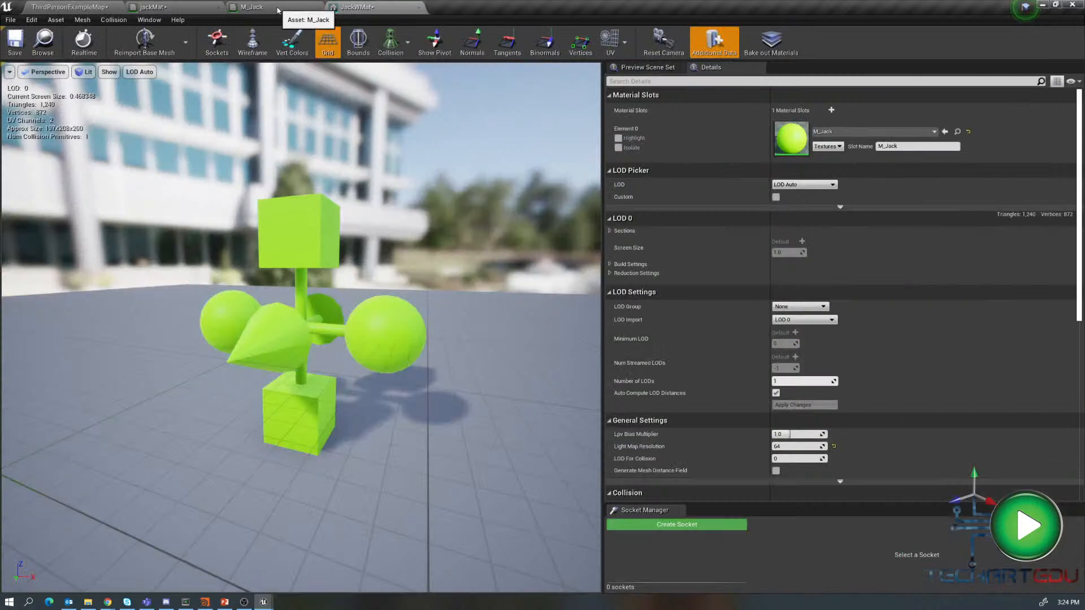
{"action": "left_click", "coordinate": [297, 7]}
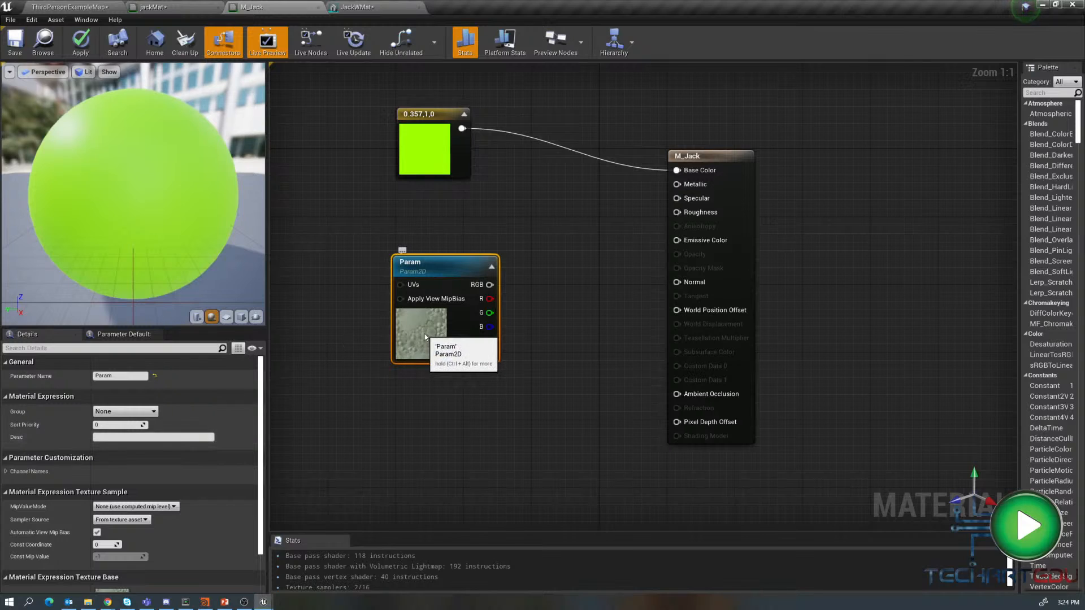
{"action": "scroll", "coordinate": [230, 439], "scroll_direction": "down", "scroll_amount": 3}
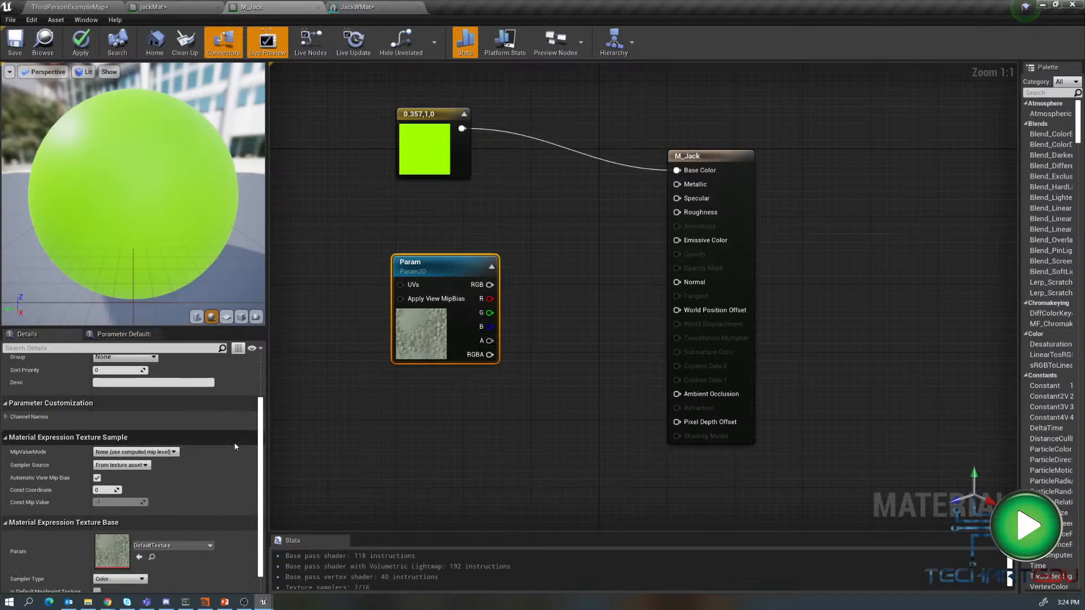
{"action": "left_click", "coordinate": [181, 532]}
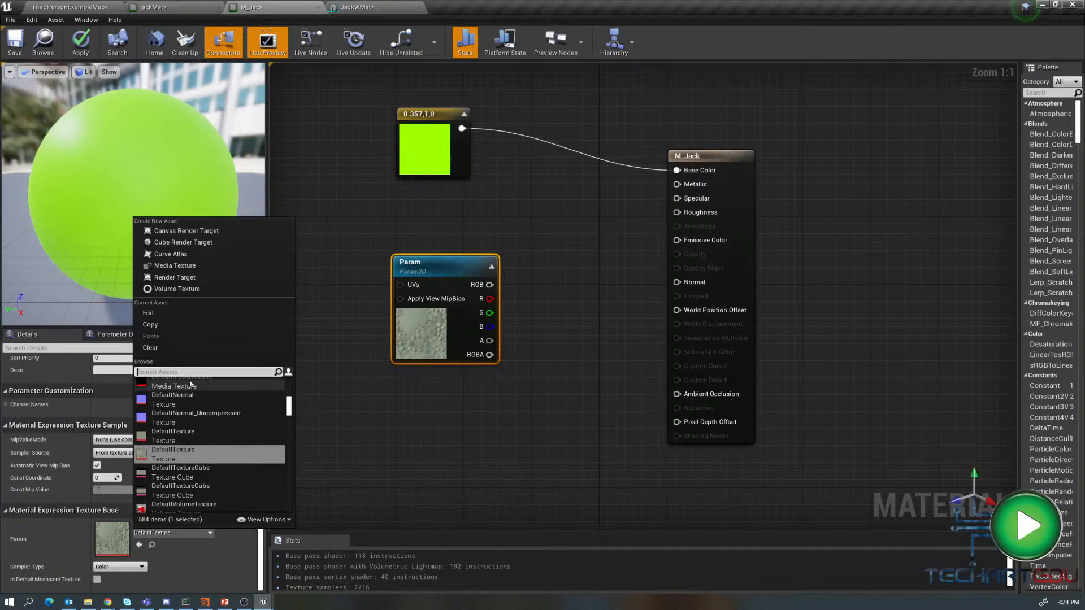
{"action": "type", "text": "col"}
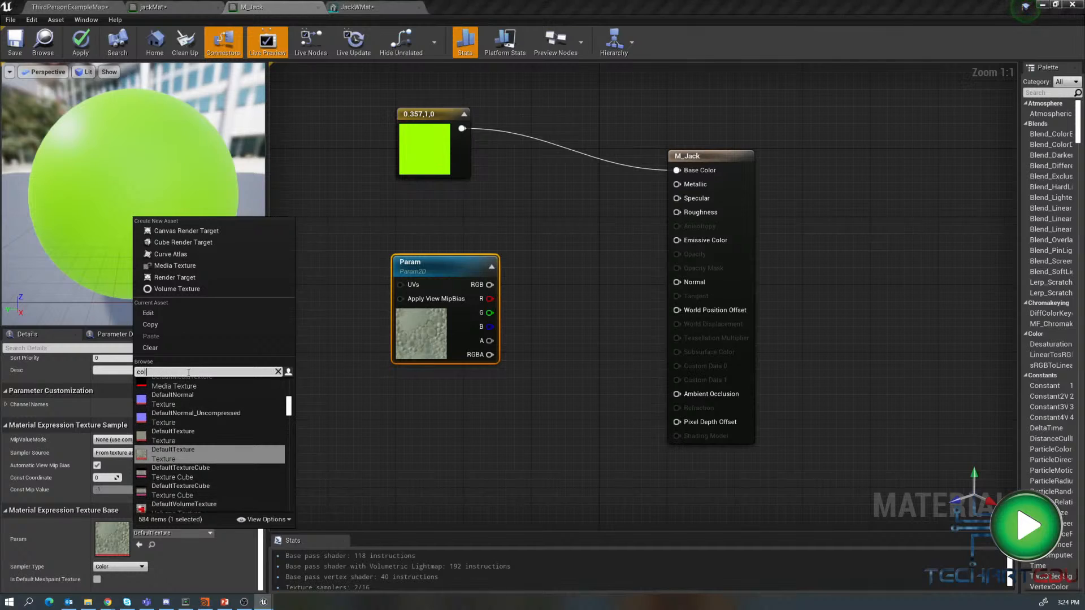
{"action": "type", "text": "or"}
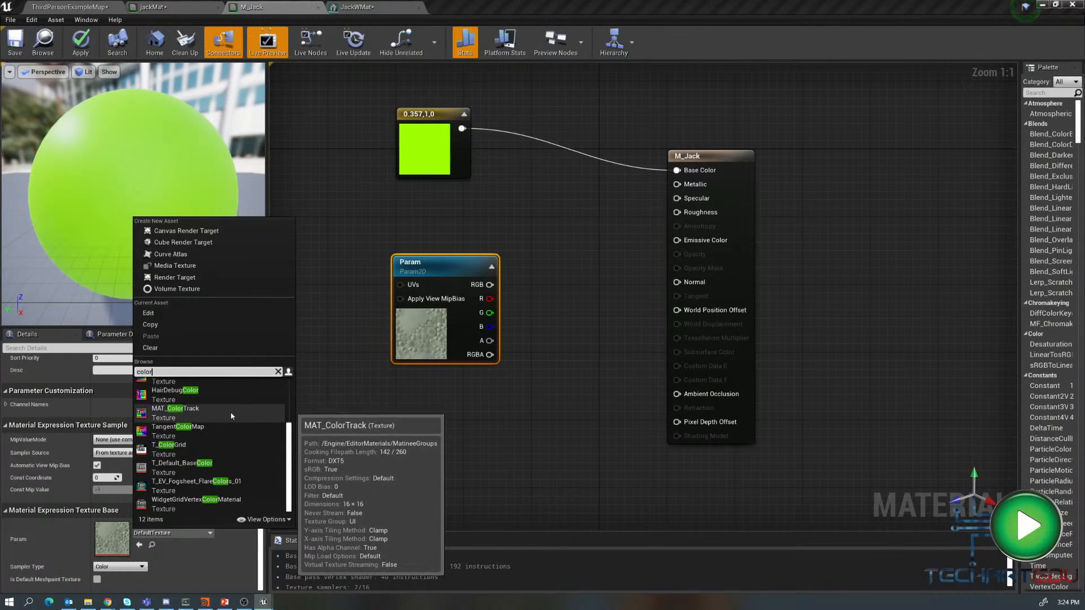
{"action": "type", "text": "_g"}
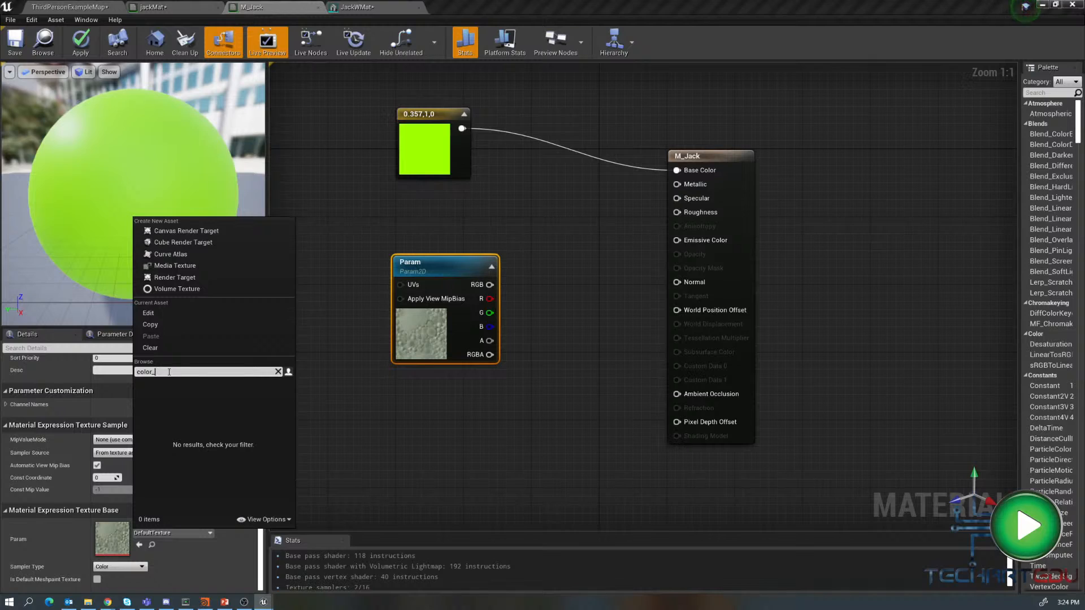
{"action": "left_click", "coordinate": [373, 441]}
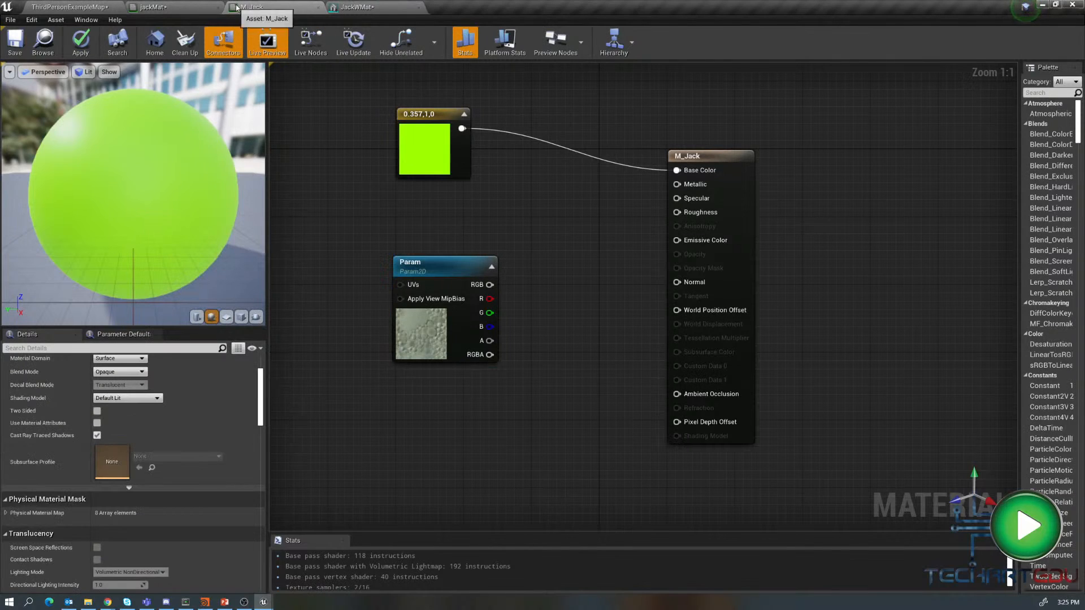
- Add a Texture Sample node using the colorGrid texture from the imports folder to the M_Jack material graph
{"action": "left_click_drag", "start_coordinate": [257, 7], "coordinate": [421, 138]}
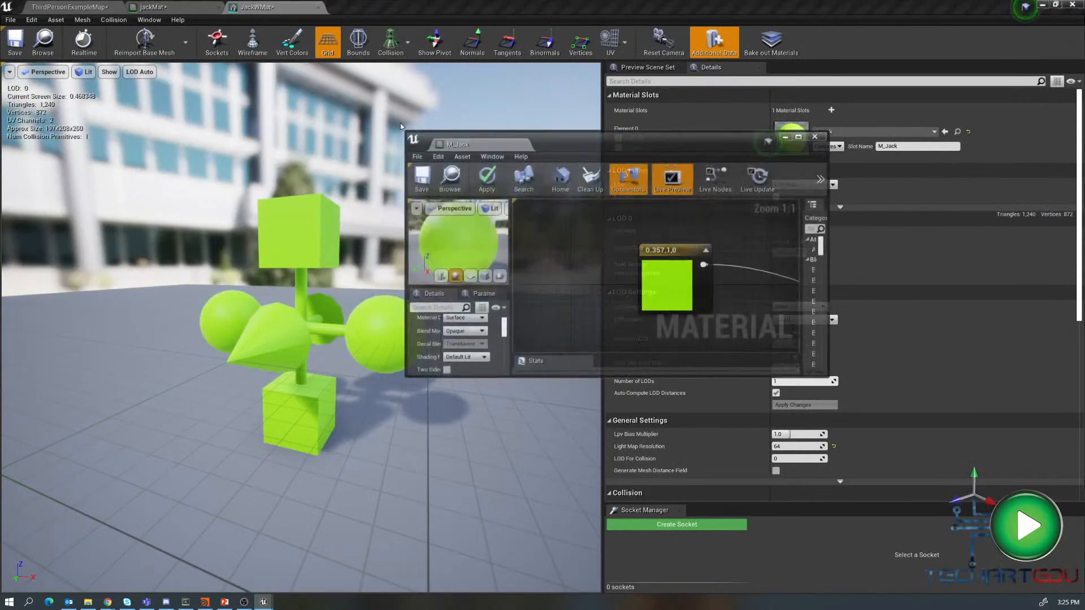
{"action": "left_click", "coordinate": [69, 7]}
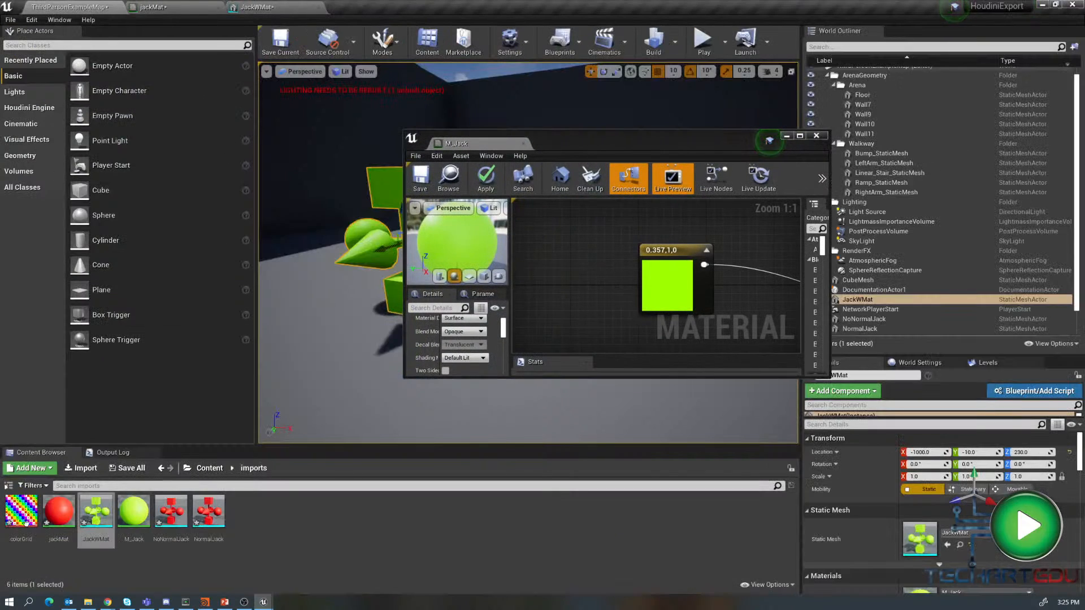
{"action": "left_click_drag", "start_coordinate": [21, 512], "coordinate": [571, 225]}
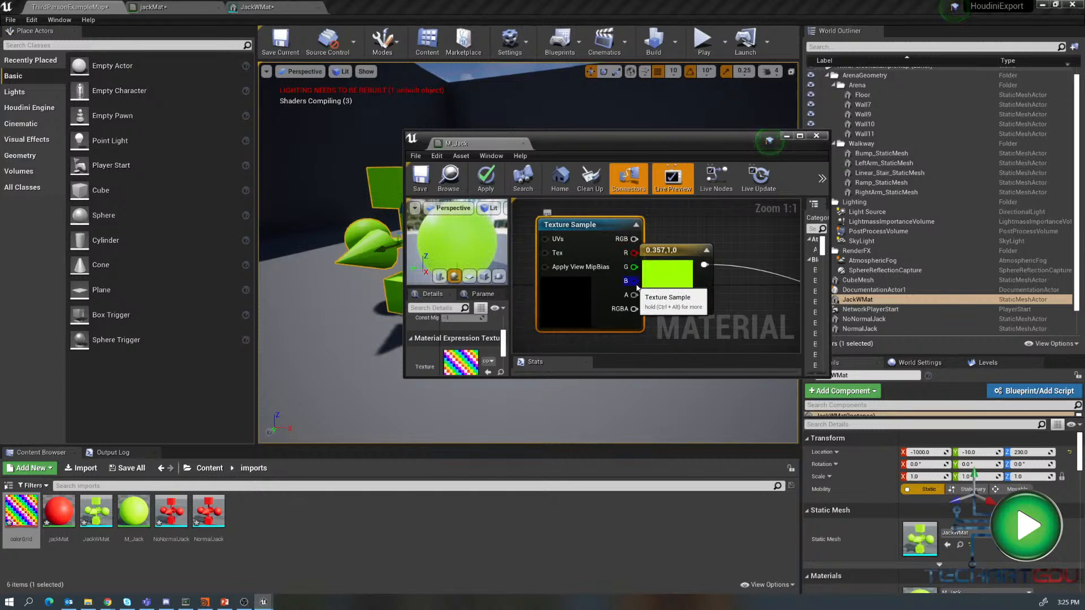
{"action": "left_click_drag", "start_coordinate": [468, 143], "coordinate": [387, 8]}
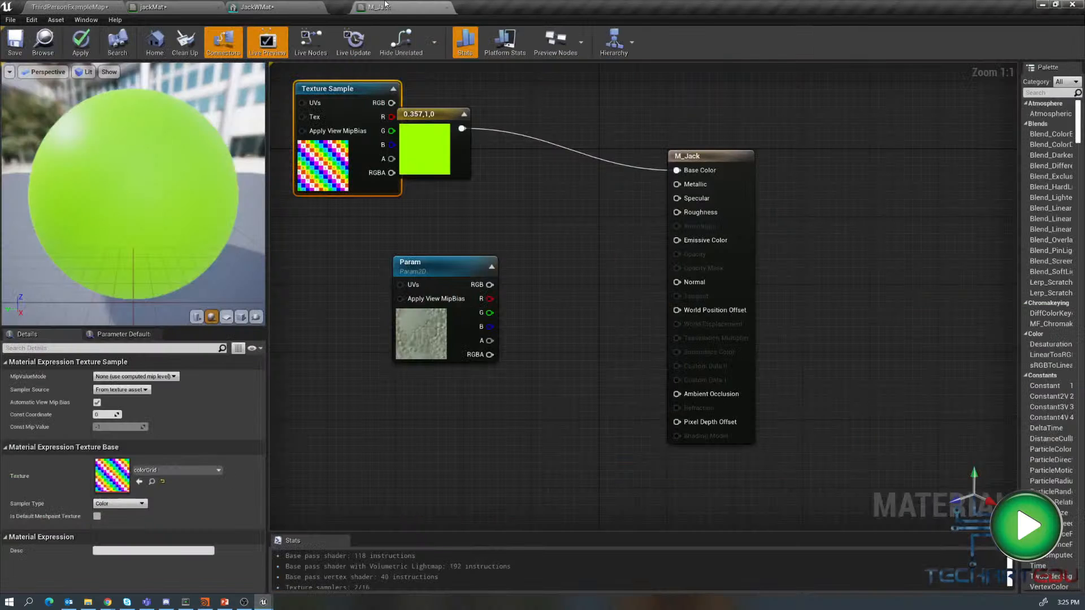
- Move the Param node aside, wire the colorGrid Texture Sample's RGB into M_Jack's Base Color, and save the material
{"action": "left_click_drag", "start_coordinate": [426, 265], "coordinate": [345, 346]}
{"action": "left_click_drag", "start_coordinate": [349, 88], "coordinate": [676, 170]}
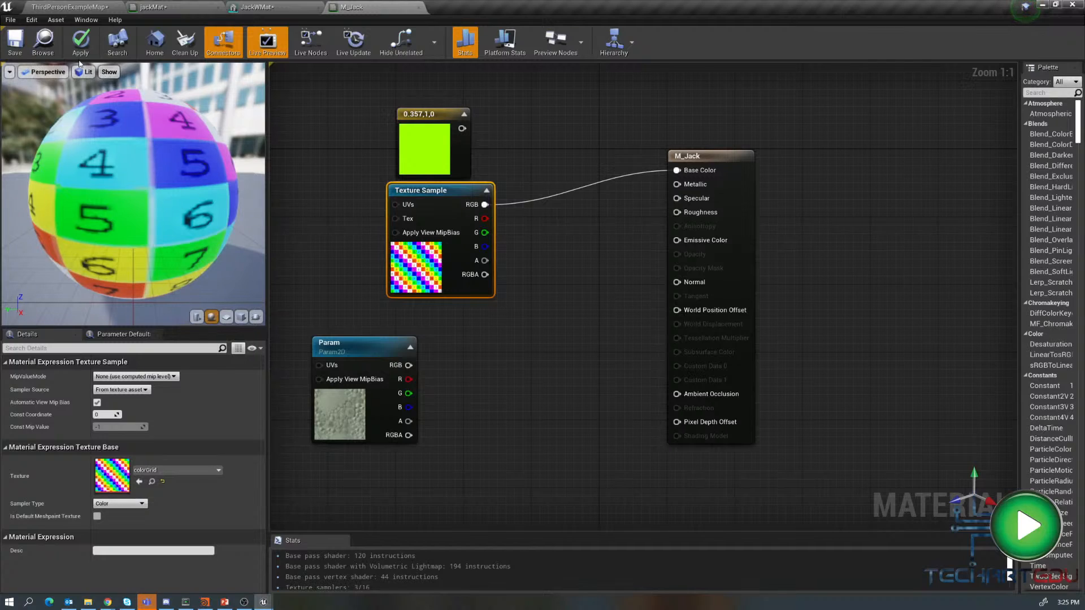
{"action": "left_click", "coordinate": [16, 45]}
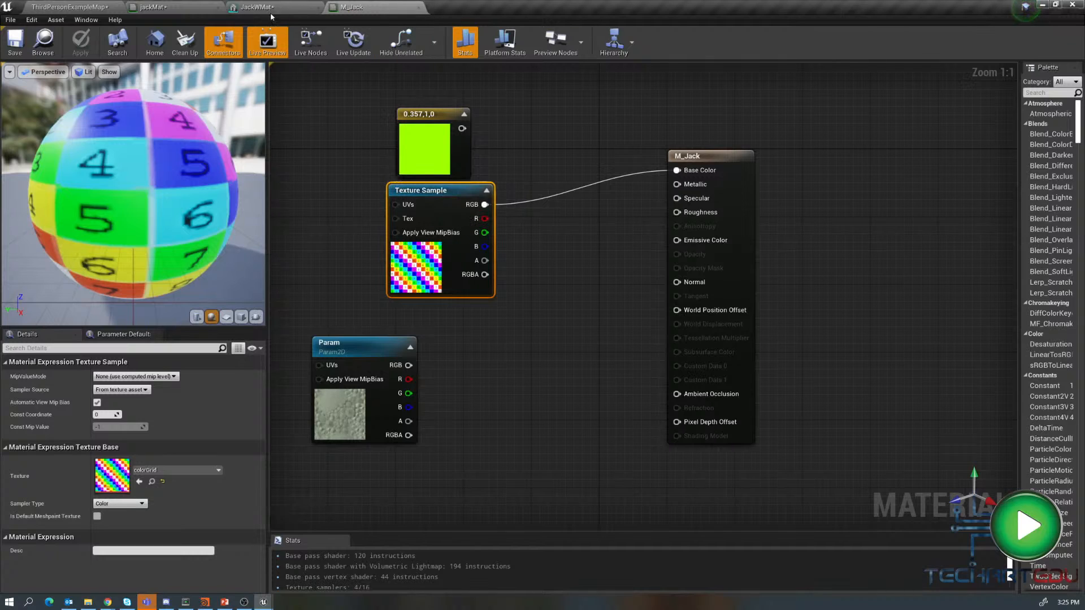
- Raise the JackWMat actor slightly in the level to about Z 240
{"action": "left_click", "coordinate": [89, 8]}
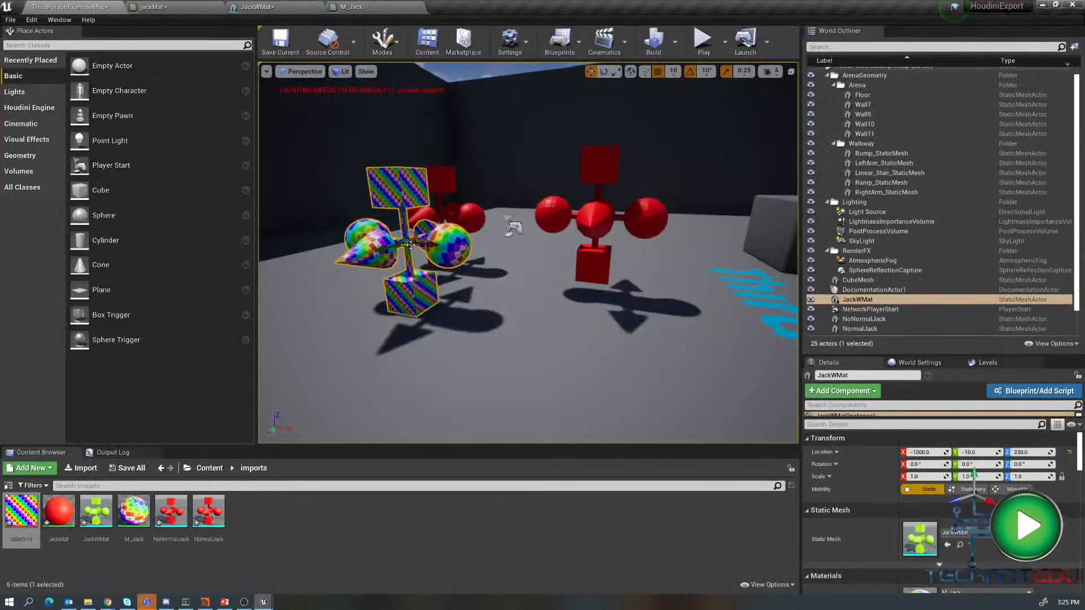
{"action": "mouse_move", "coordinate": [399, 210]}
{"action": "left_mouse_down"}
{"action": "mouse_move", "coordinate": [400, 188]}
{"action": "mouse_move", "coordinate": [401, 201]}
{"action": "left_mouse_up"}
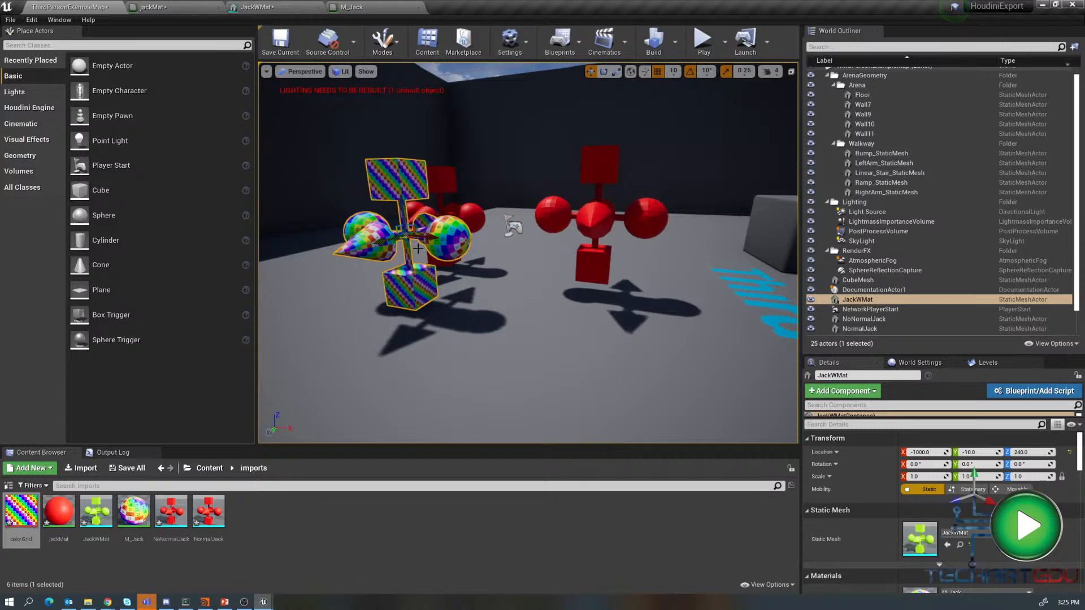
- Switch to Houdini and inspect the M_Jack shader and merge1 node inside the Jack HDA network
{"action": "left_click", "coordinate": [204, 603]}
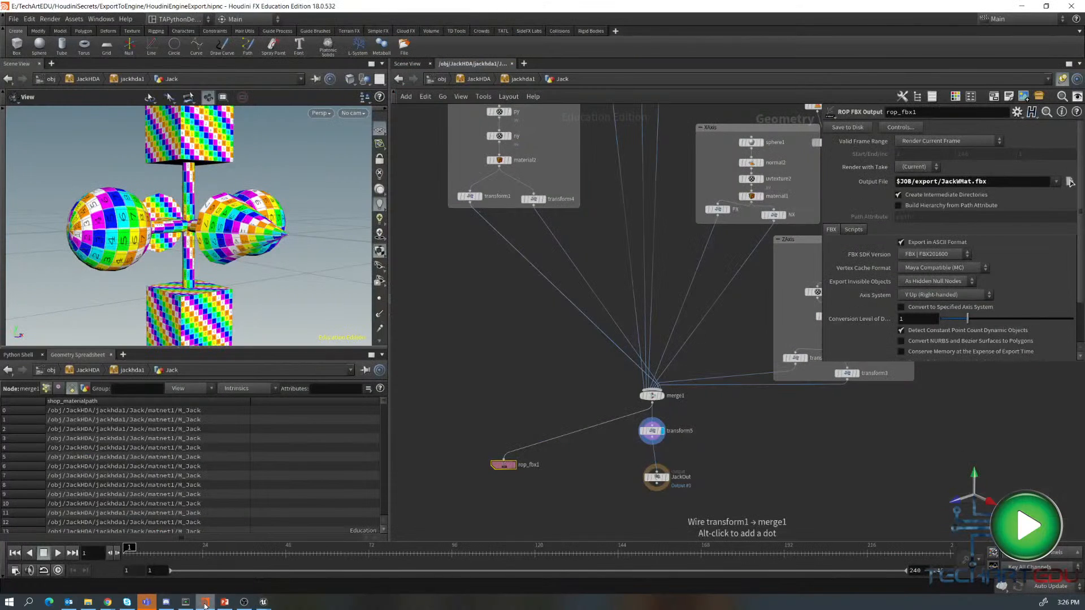
{"action": "middle_click_drag", "start_coordinate": [597, 251], "coordinate": [619, 470]}
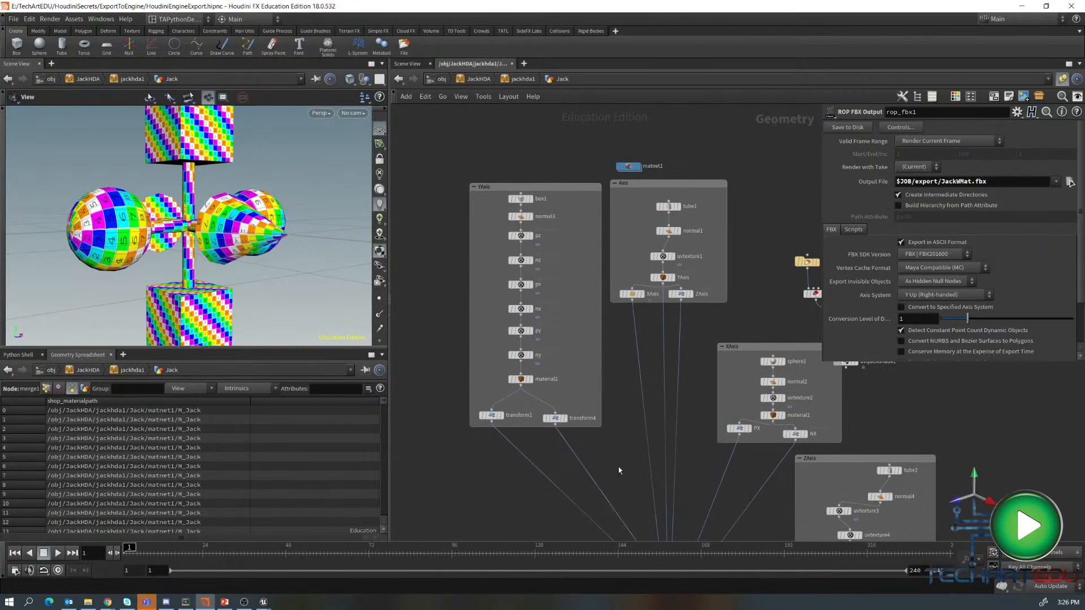
{"action": "double_click", "coordinate": [629, 166]}
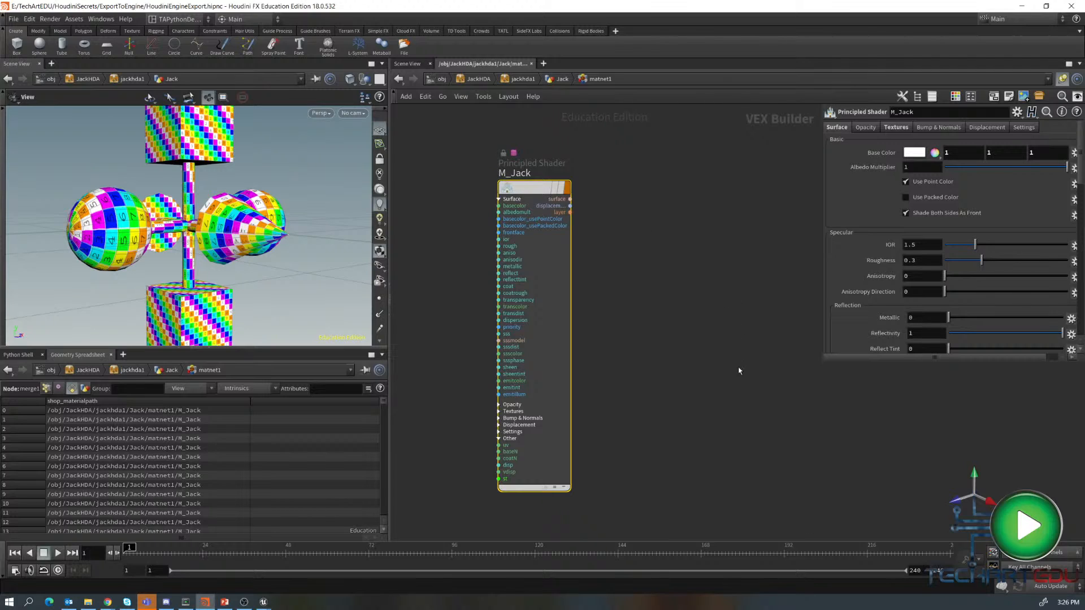
{"action": "key", "text": "u"}
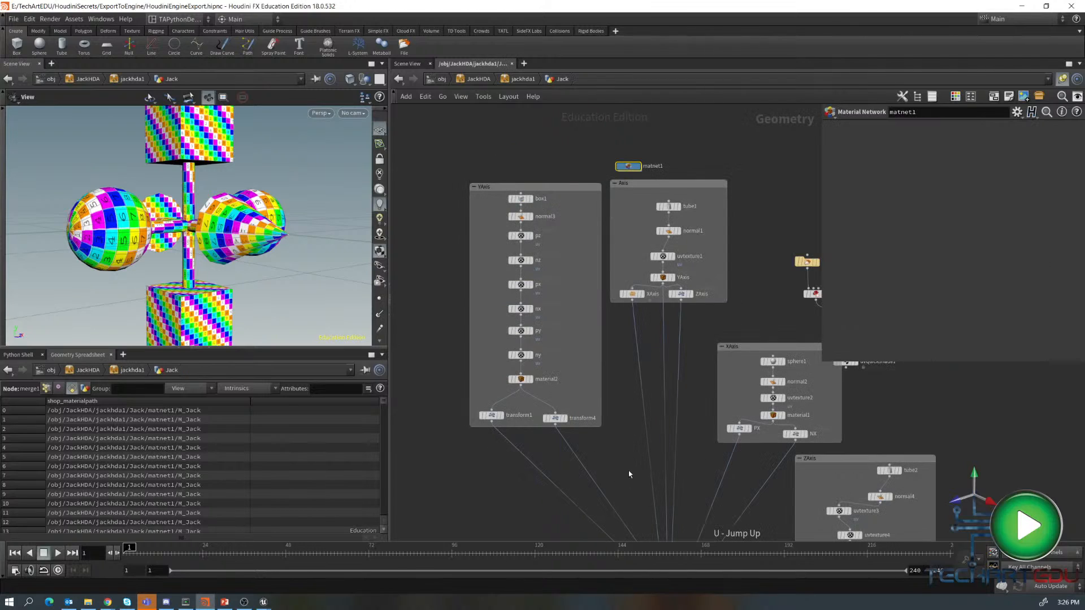
{"action": "middle_click_drag", "start_coordinate": [630, 474], "coordinate": [600, 209]}
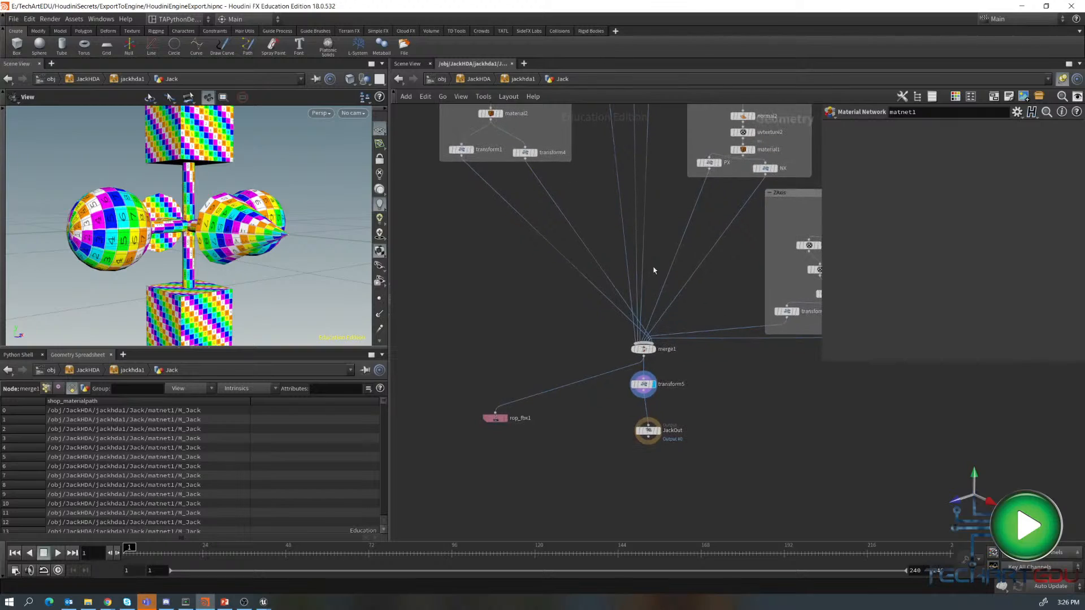
{"action": "left_click", "coordinate": [643, 350]}
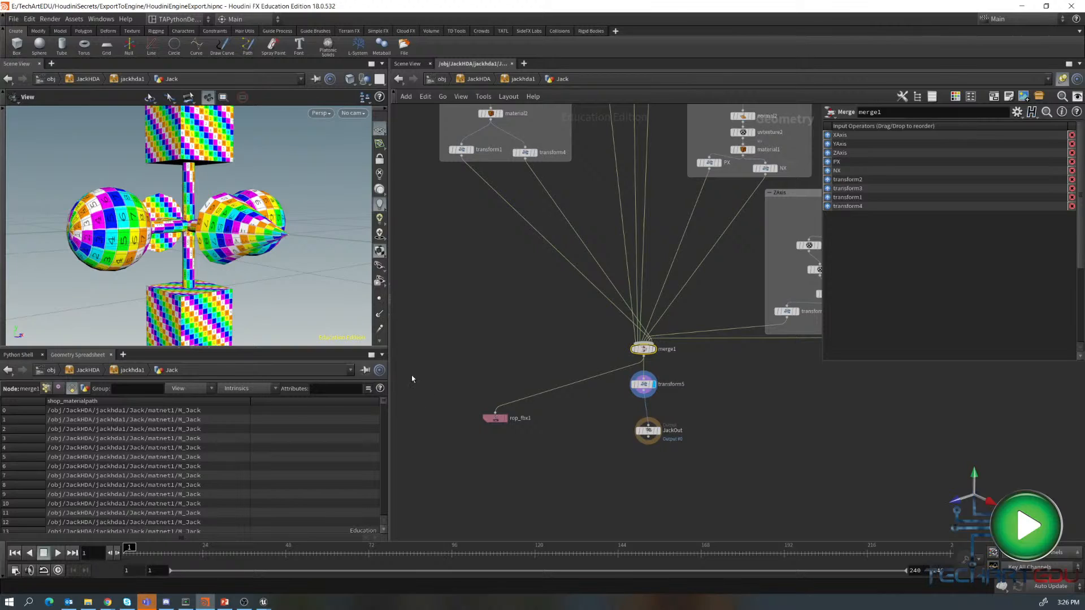
{"action": "key", "text": "u"}
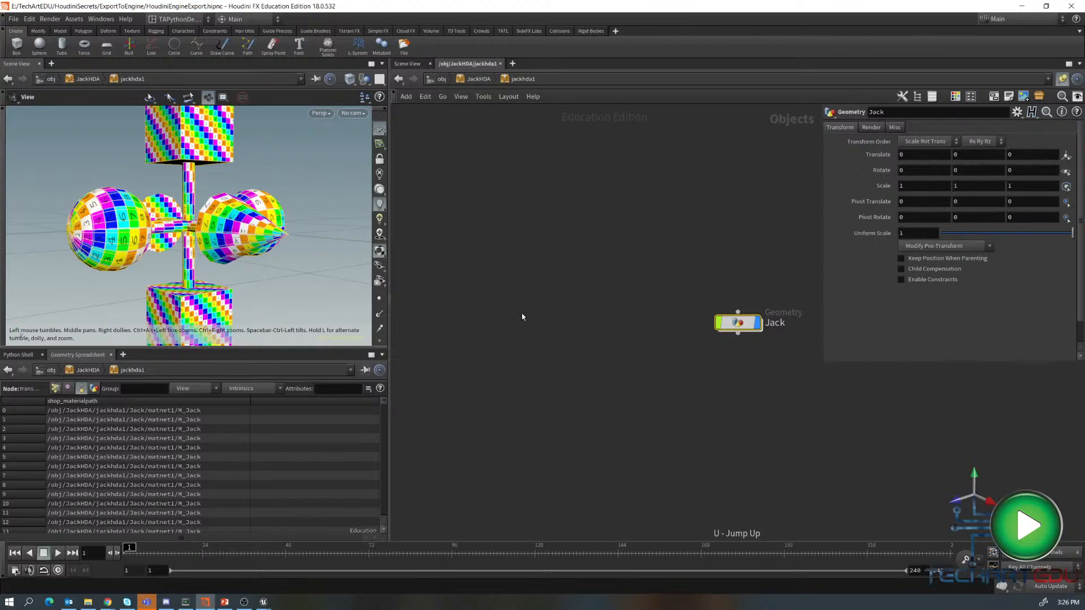
{"action": "key", "text": "u"}
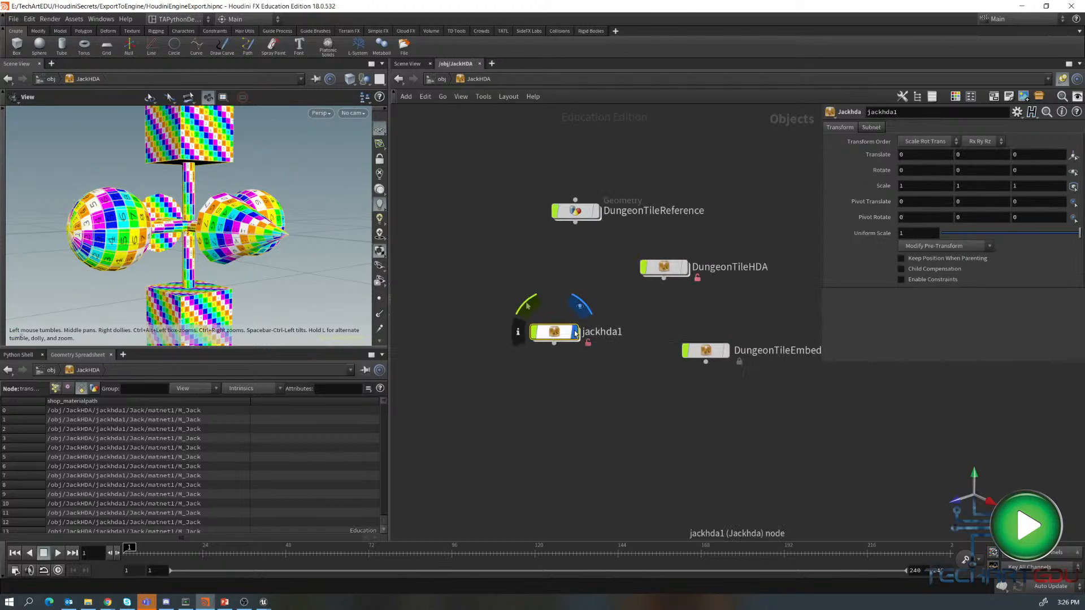
- Display the DungeonTileReference object instead of jackhda1 and frame it in the viewport
{"action": "left_click", "coordinate": [575, 332]}
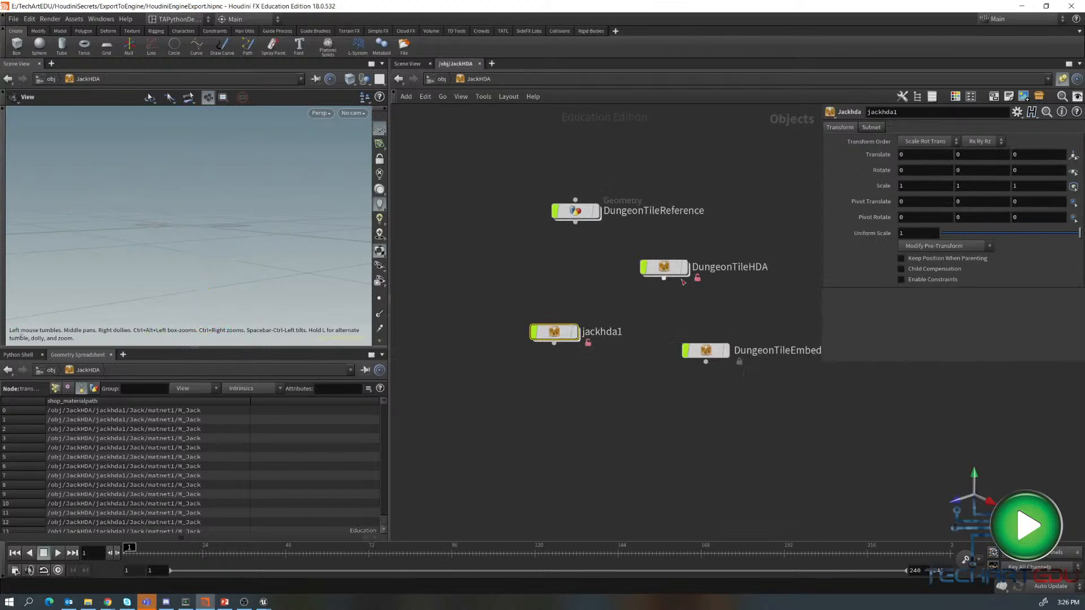
{"action": "mouse_move", "coordinate": [674, 272]}
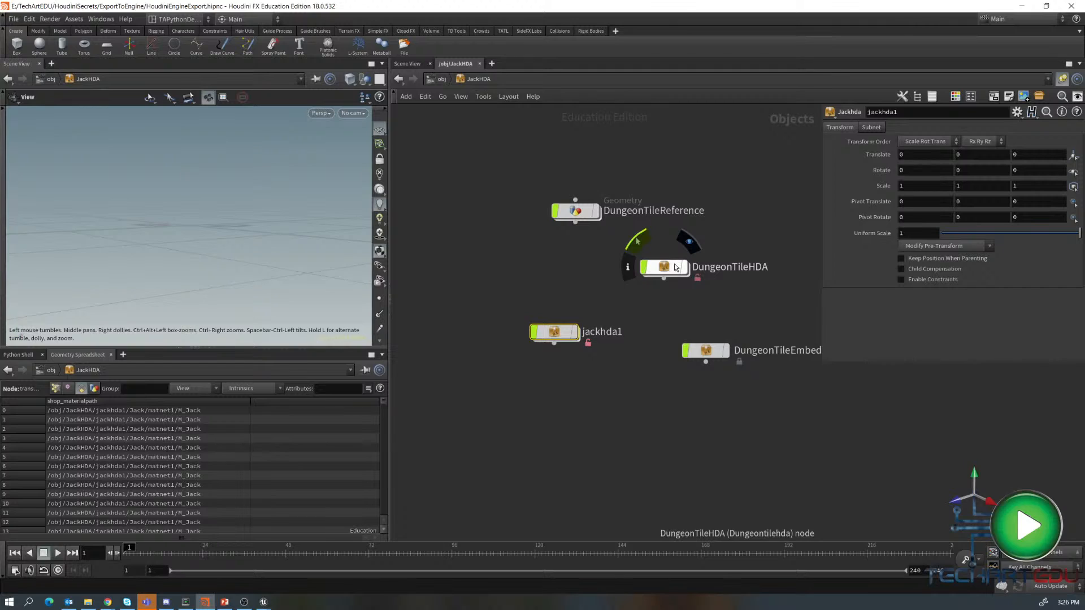
{"action": "left_click", "coordinate": [575, 211]}
{"action": "left_click", "coordinate": [598, 212]}
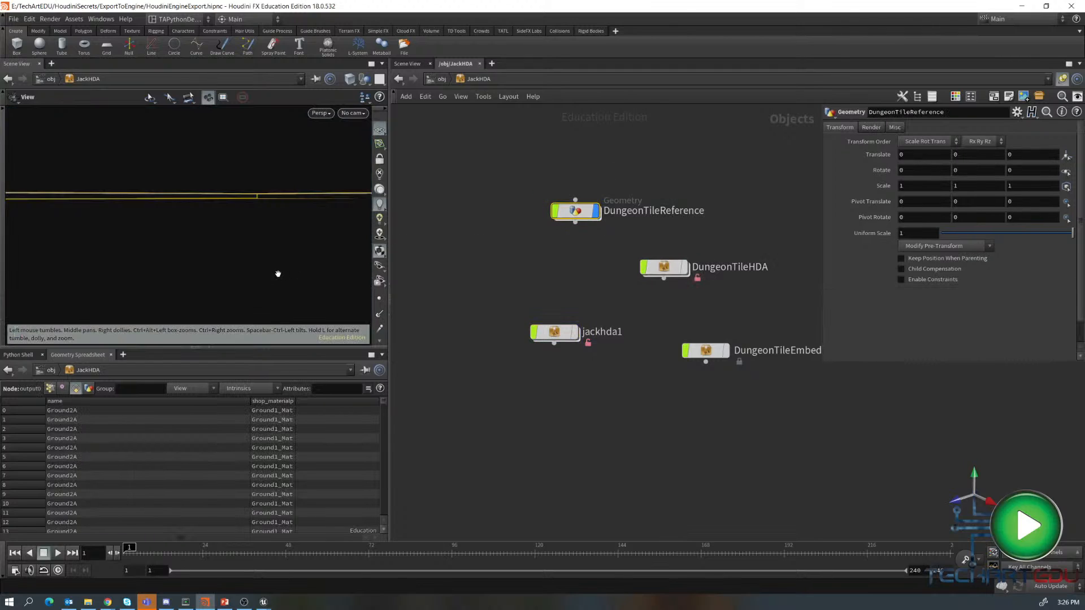
{"action": "key", "text": "h"}
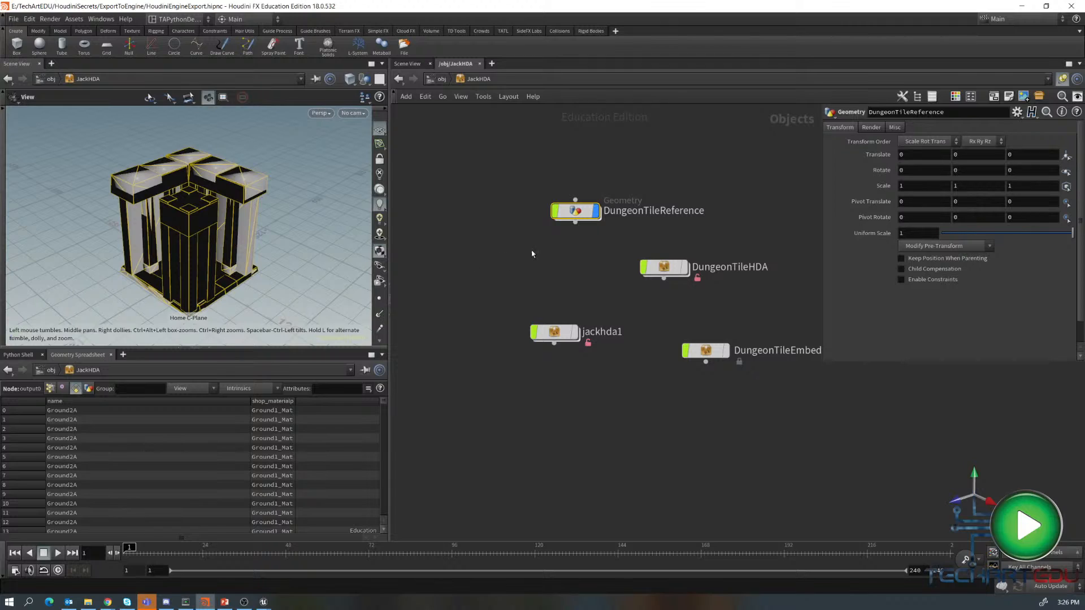
- Inside DungeonTileReference, set rop_fbx1's output file to $JOB/export/DemopTile1.fbx and save it to disk
{"action": "double_click", "coordinate": [575, 211]}
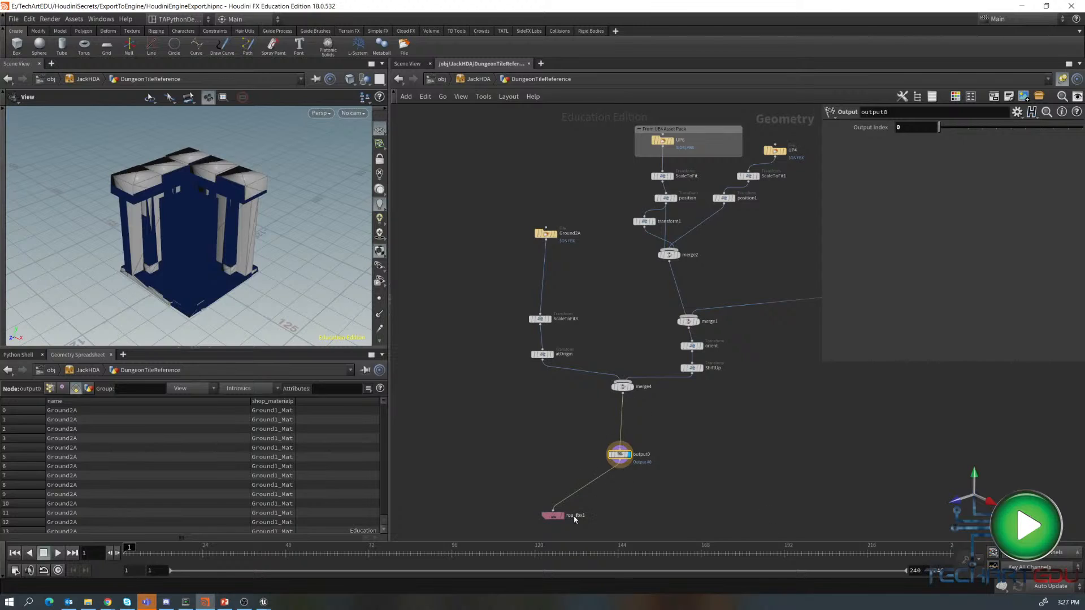
{"action": "left_click_drag", "start_coordinate": [555, 515], "coordinate": [531, 473]}
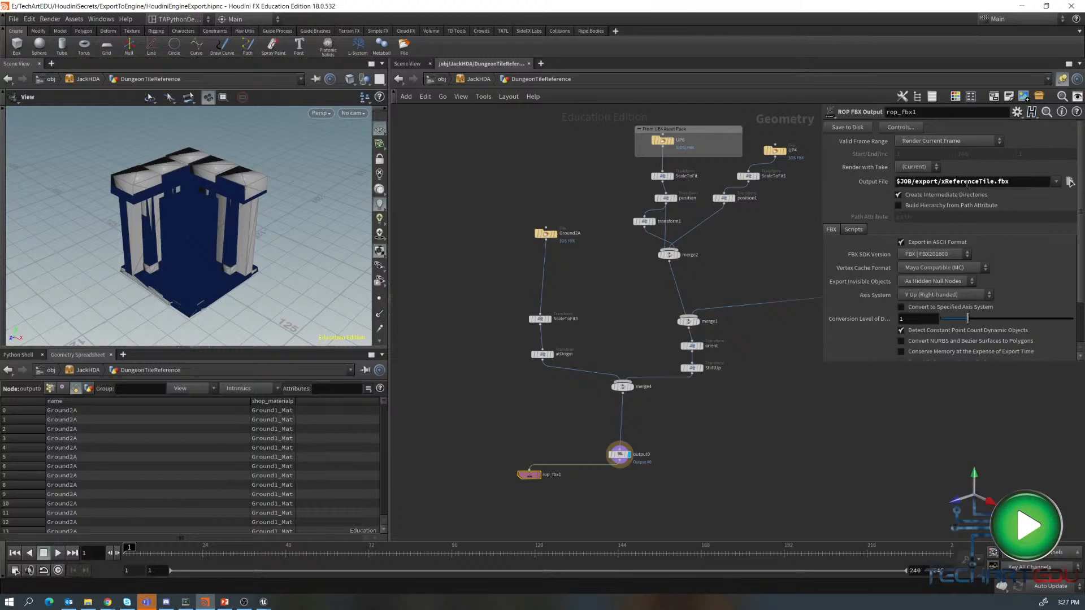
{"action": "left_click_drag", "start_coordinate": [996, 181], "coordinate": [944, 184]}
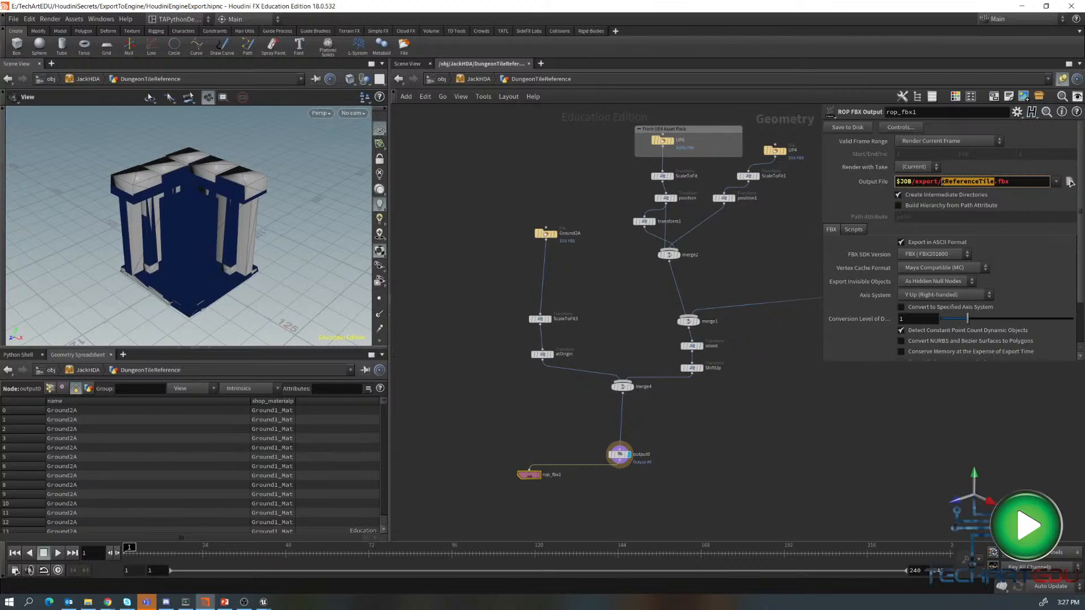
{"action": "type", "text": "DemopTile"}
{"action": "type", "text": "1"}
{"action": "left_click", "coordinate": [846, 129]}
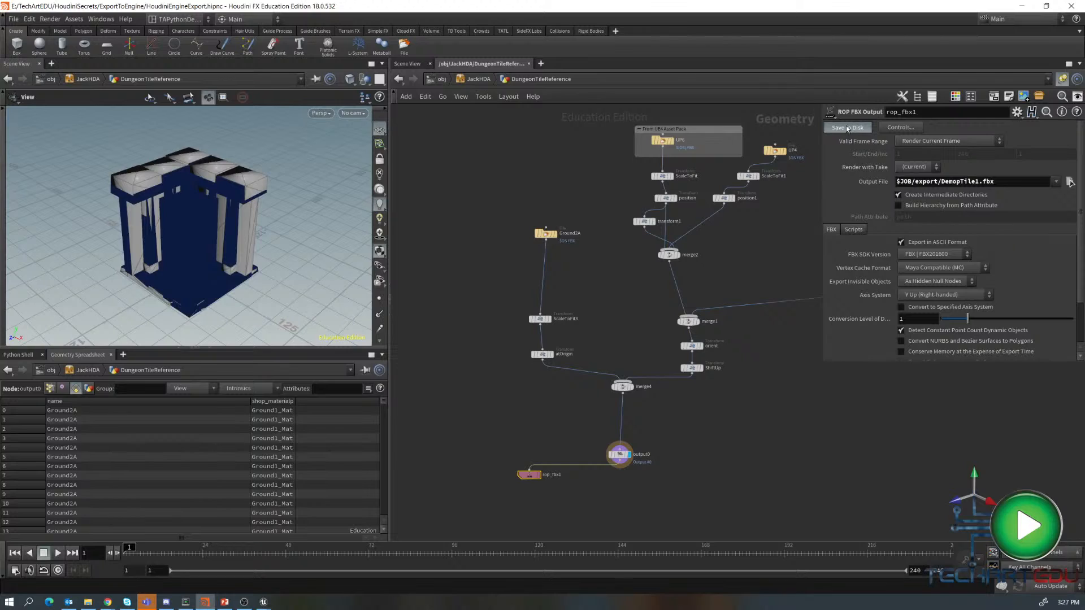
- Inspect the UP6 file node's geometry file, then switch back to Unreal Engine's imports folder
{"action": "left_click", "coordinate": [663, 141]}
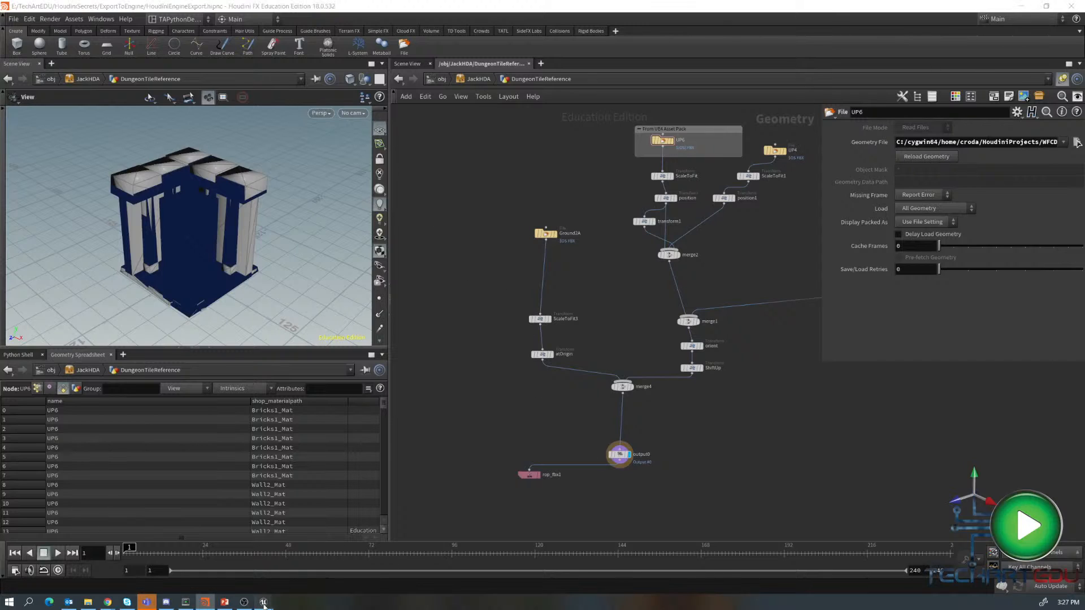
{"action": "mouse_move", "coordinate": [269, 605]}
{"action": "left_click", "coordinate": [204, 559]}
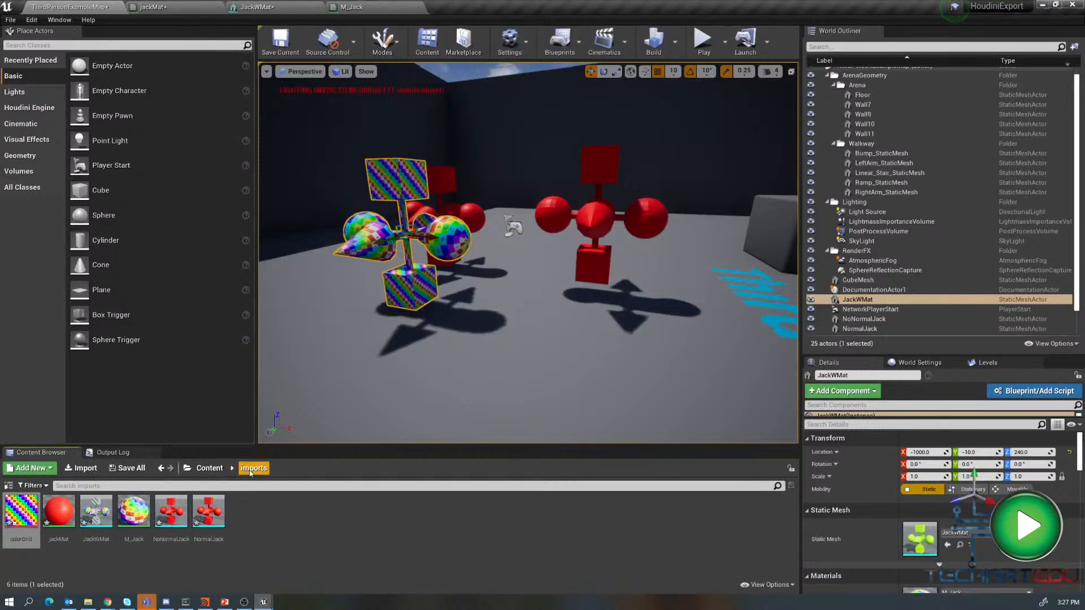
- Import DemopTile1.fbx from the export folder into the imports folder with material search location set to Local
{"action": "right_click", "coordinate": [260, 503]}
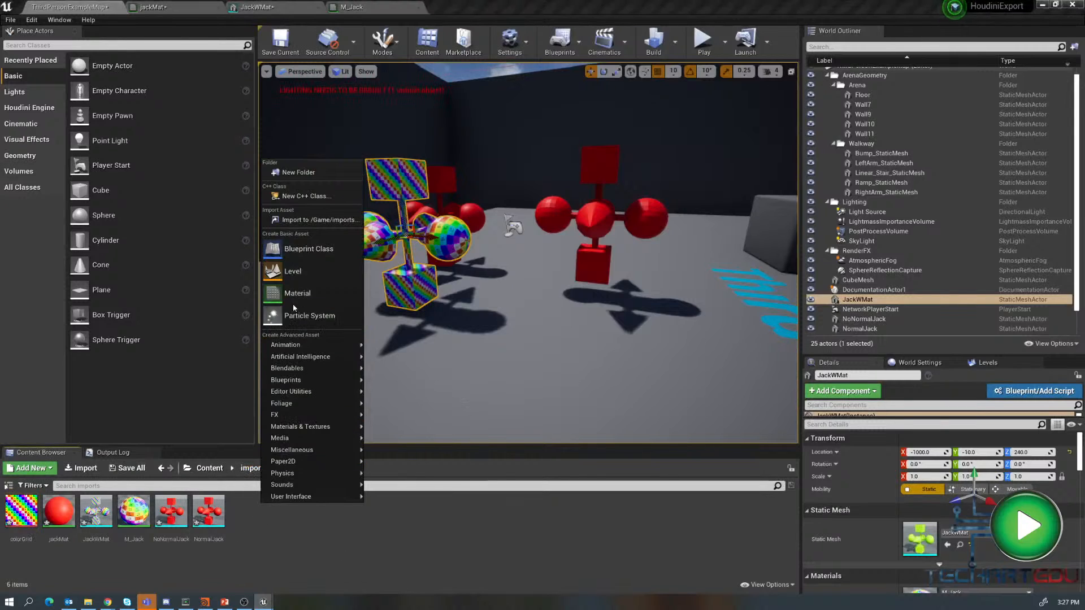
{"action": "left_click", "coordinate": [305, 222]}
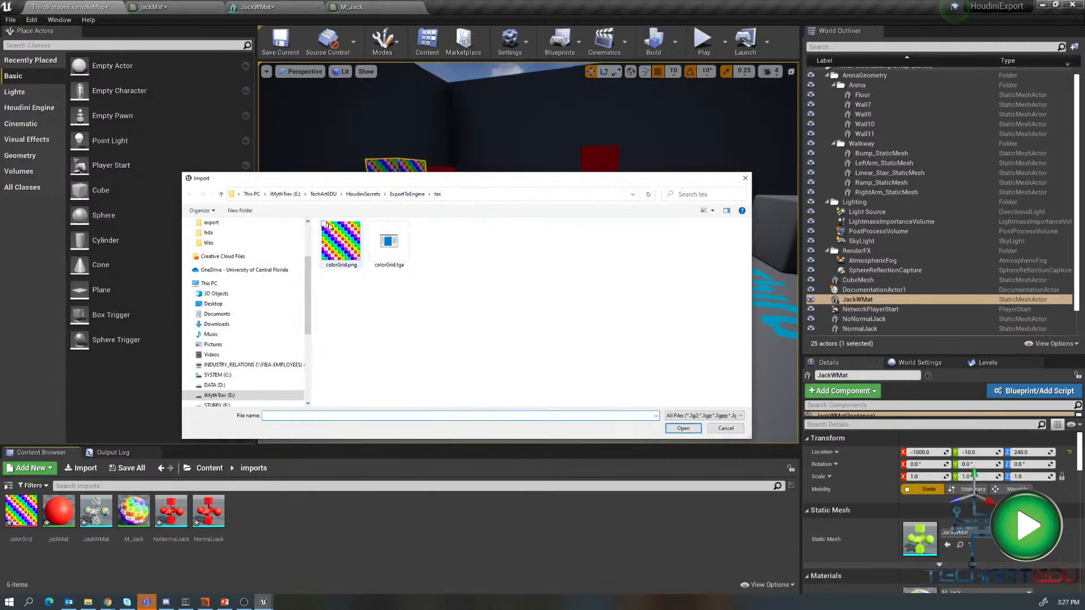
{"action": "left_click", "coordinate": [406, 194]}
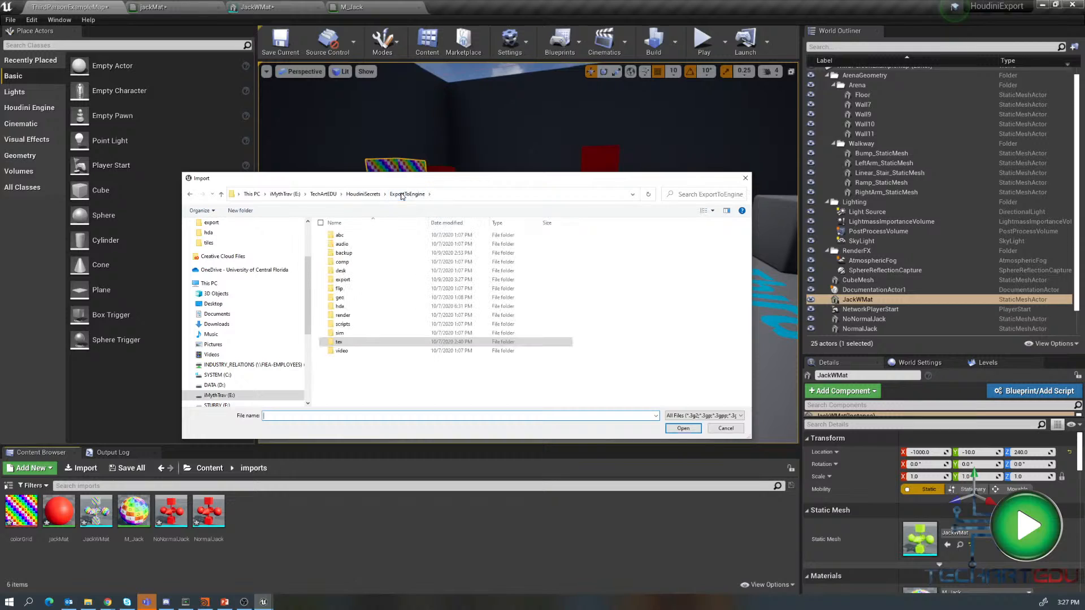
{"action": "double_click", "coordinate": [342, 280]}
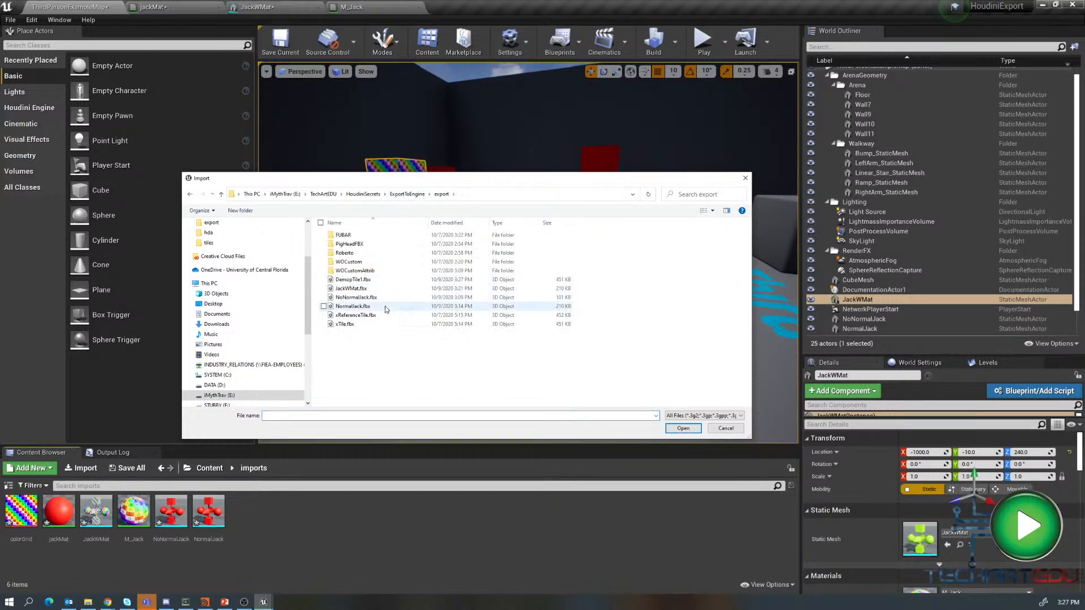
{"action": "left_click", "coordinate": [349, 281]}
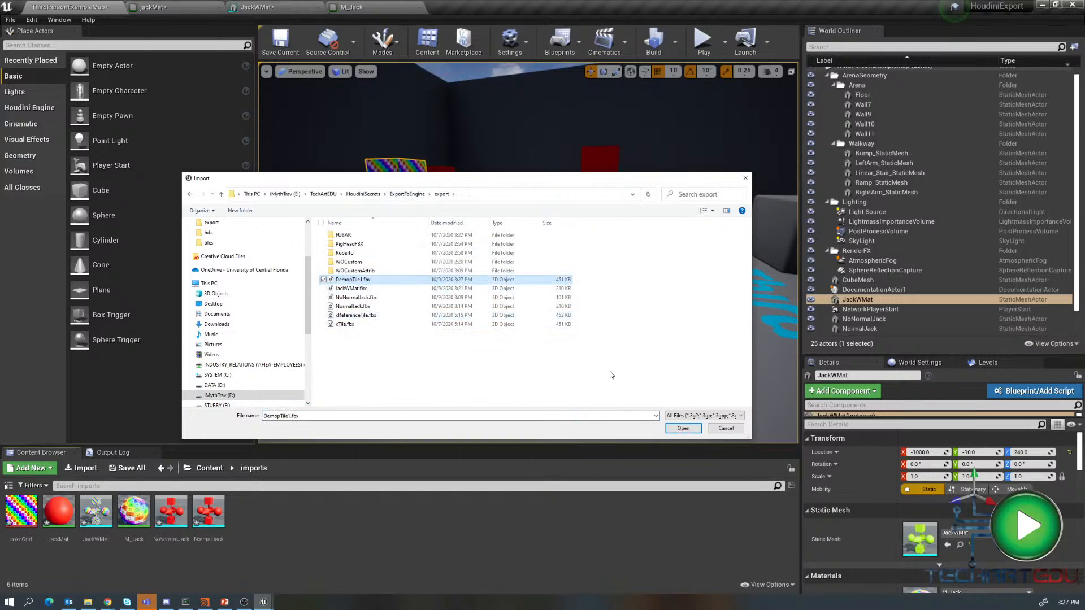
{"action": "left_click", "coordinate": [682, 428]}
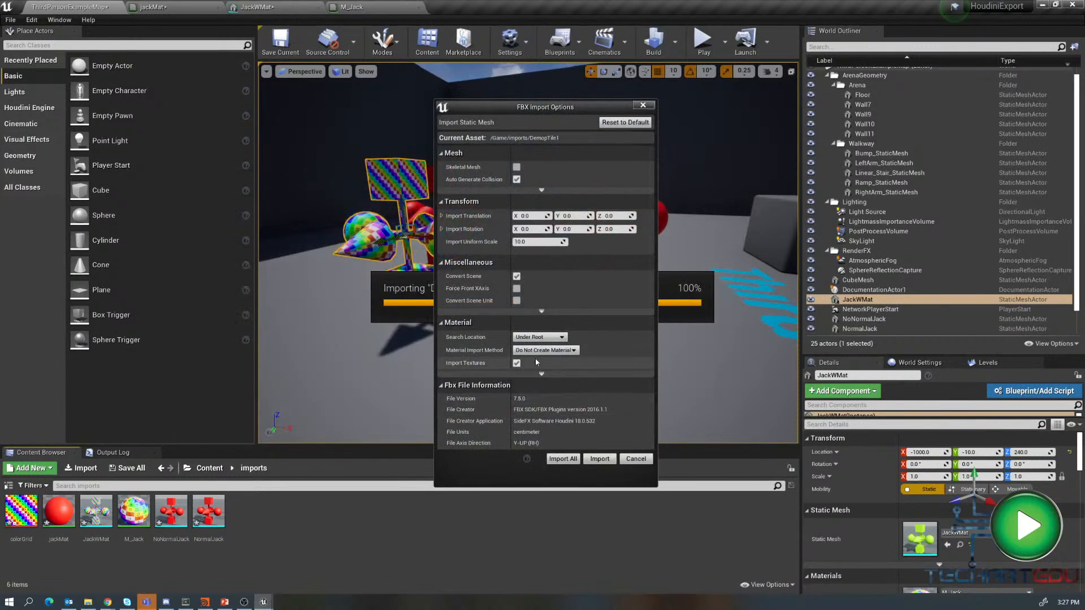
{"action": "left_click", "coordinate": [540, 338]}
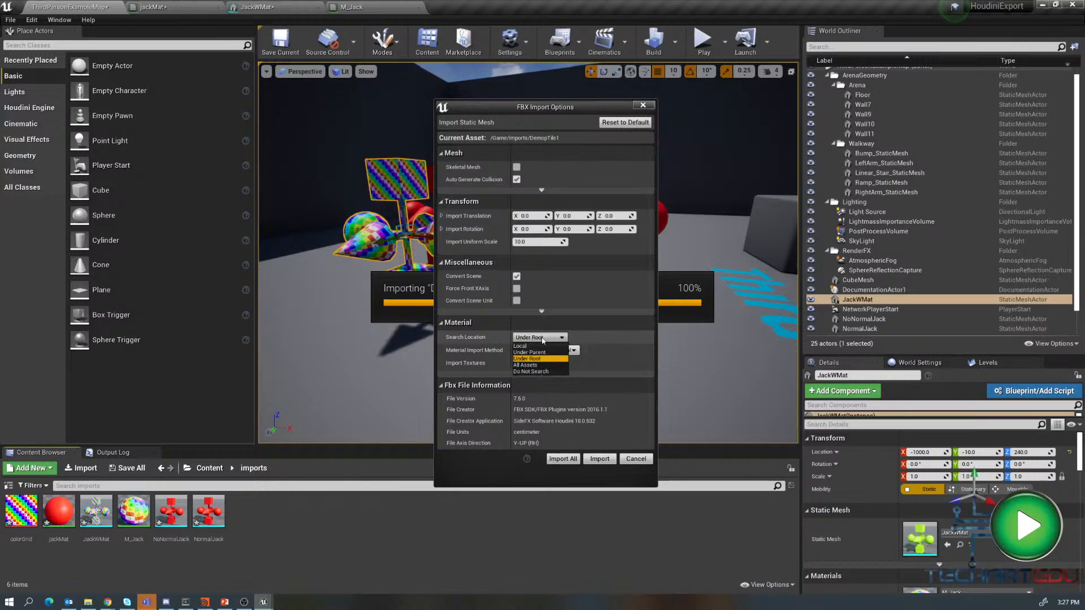
{"action": "left_click", "coordinate": [536, 347]}
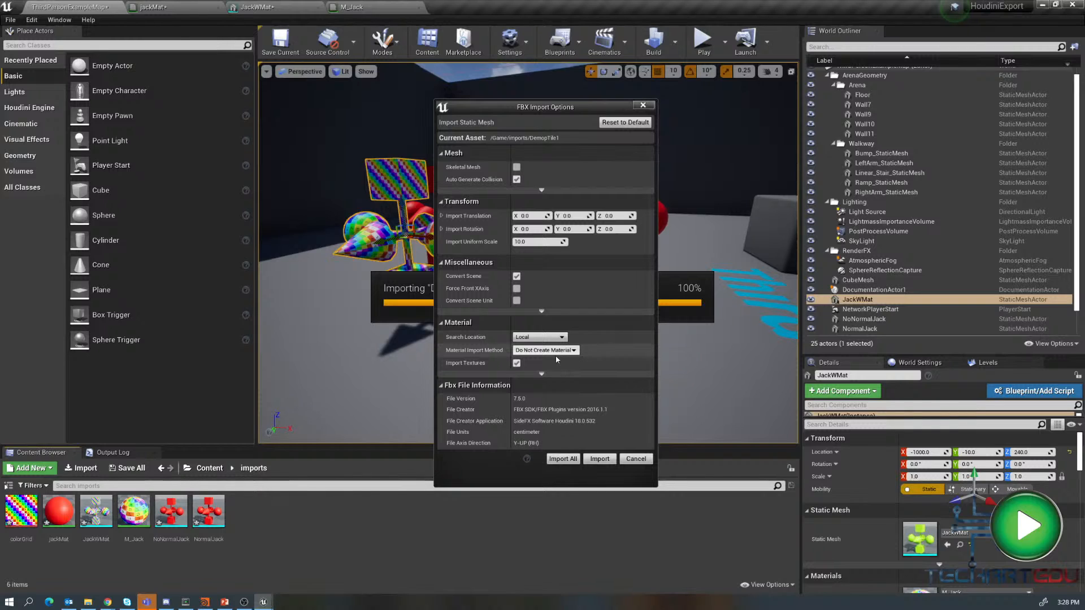
{"action": "left_click", "coordinate": [561, 459]}
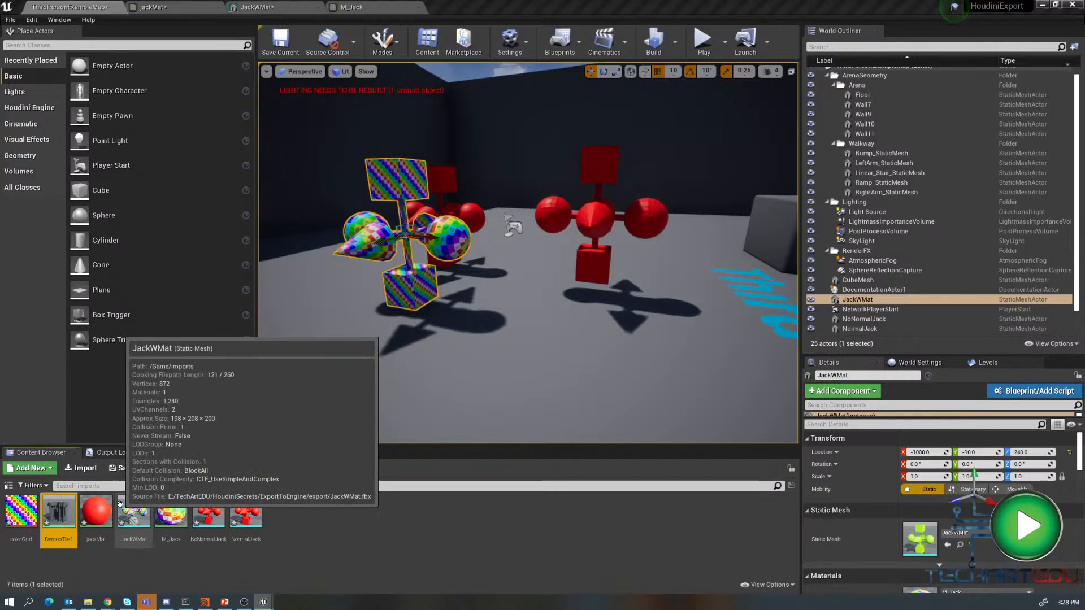
- Open the imported DemopTile1 mesh in the mesh editor and inspect its material slots
{"action": "double_click", "coordinate": [58, 521]}
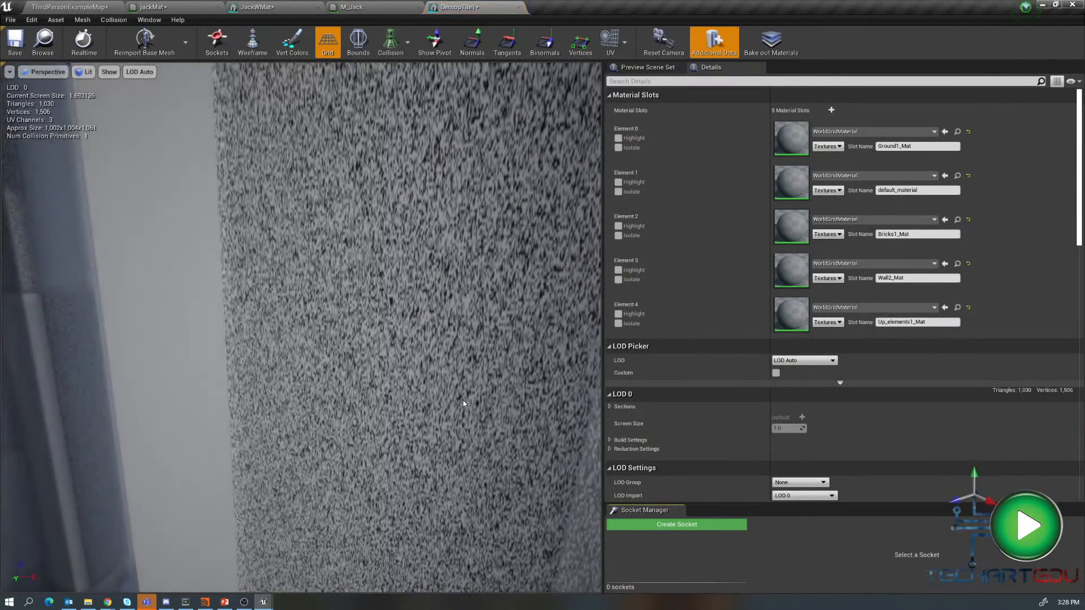
{"action": "scroll", "coordinate": [474, 392], "scroll_direction": "down", "scroll_amount": 2}
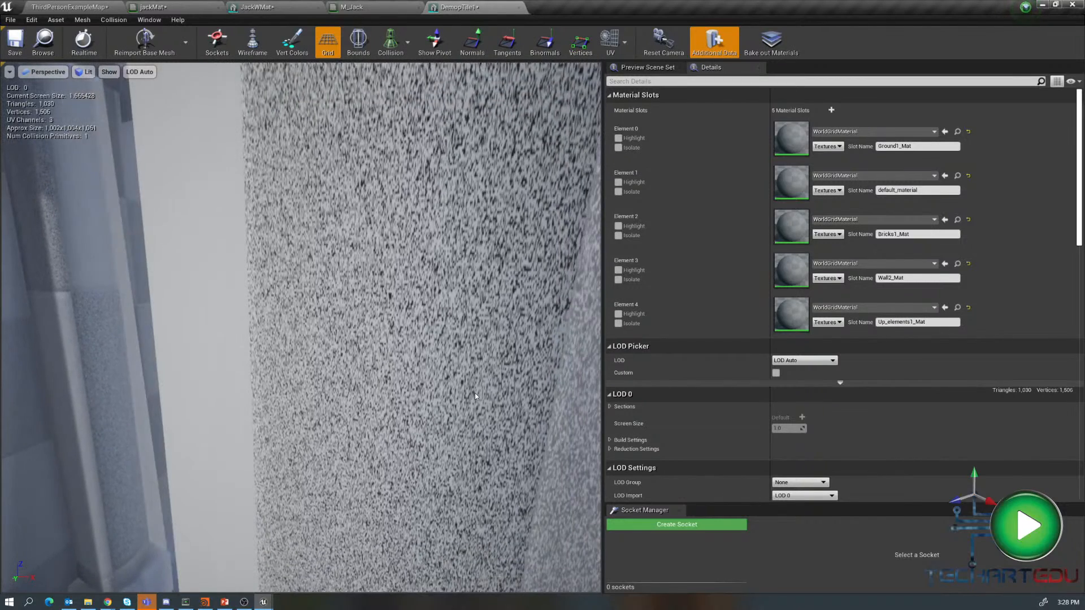
{"action": "scroll", "coordinate": [481, 410], "scroll_direction": "down", "scroll_amount": 8}
{"action": "scroll", "coordinate": [479, 419], "scroll_direction": "down", "scroll_amount": 3}
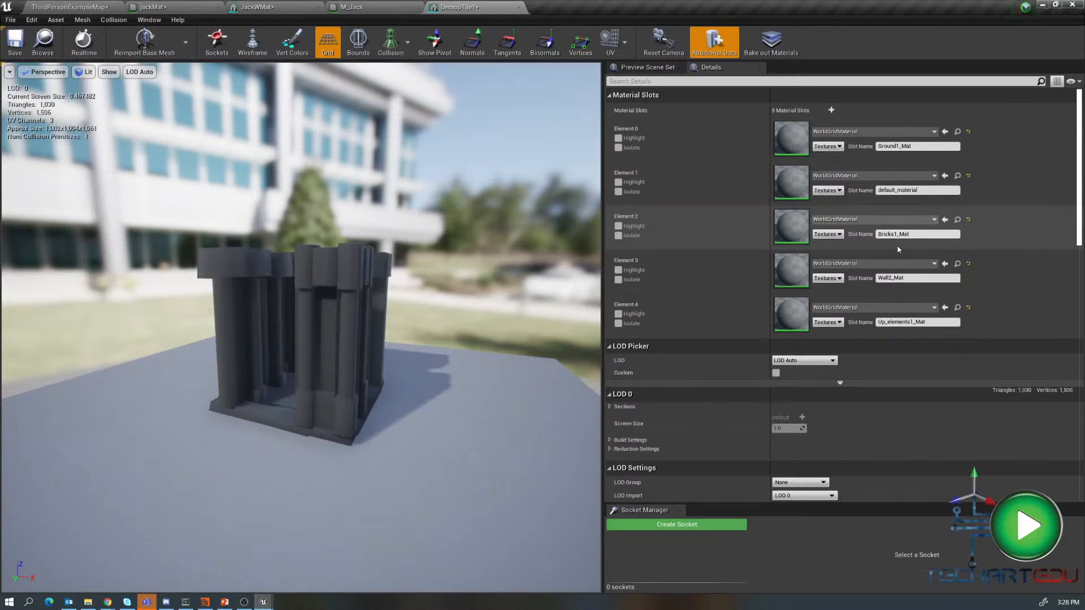
- Browse the TopDownDungeons Walls folders and textures in the content browser, then return to the imports folder
{"action": "left_click", "coordinate": [91, 8]}
{"action": "left_click", "coordinate": [225, 469]}
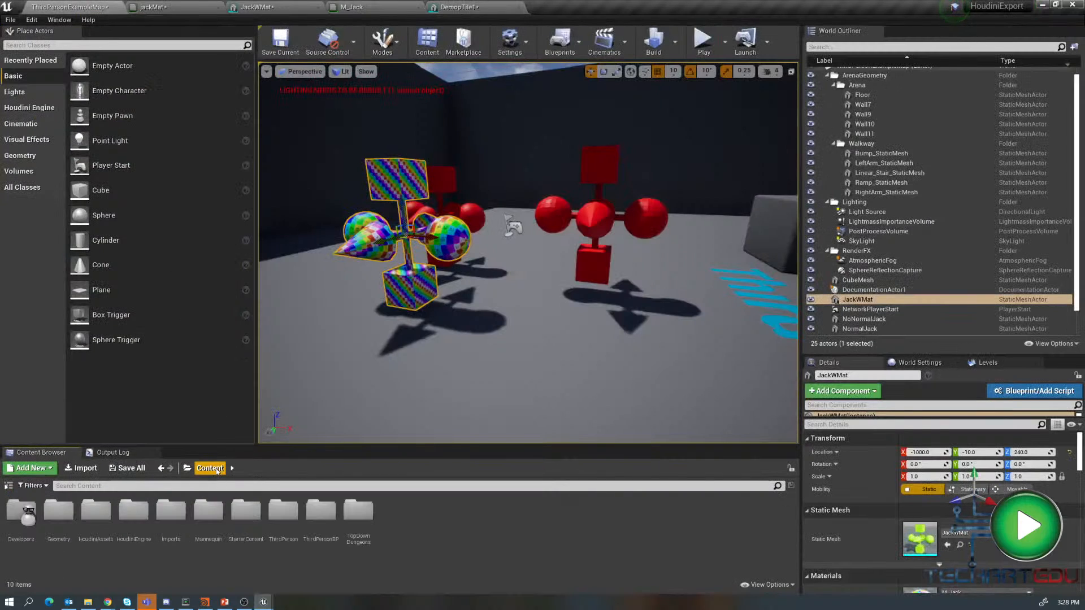
{"action": "left_click", "coordinate": [359, 514]}
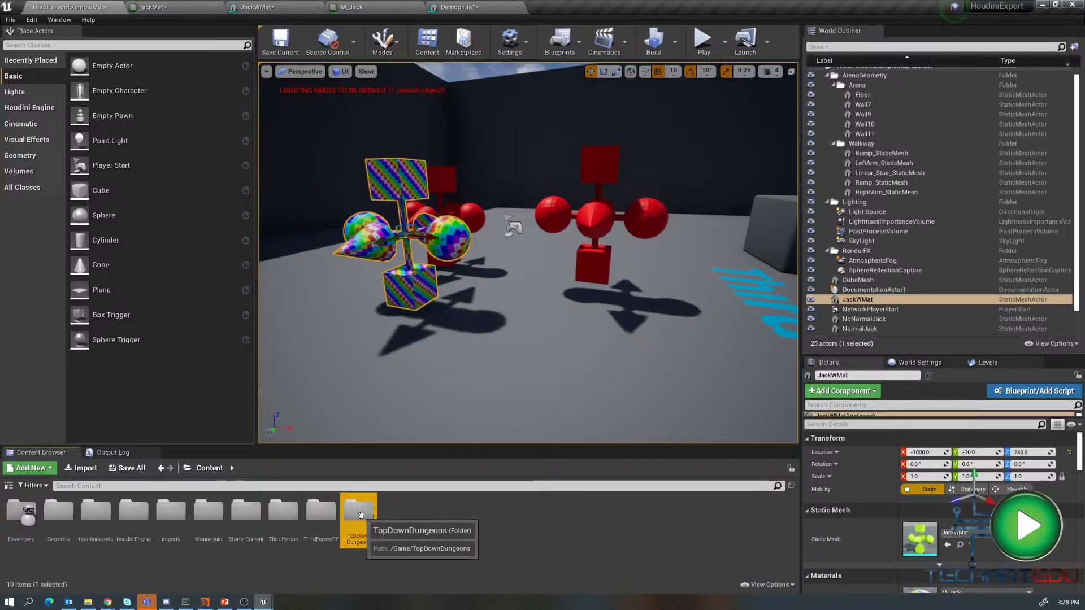
{"action": "double_click", "coordinate": [360, 513]}
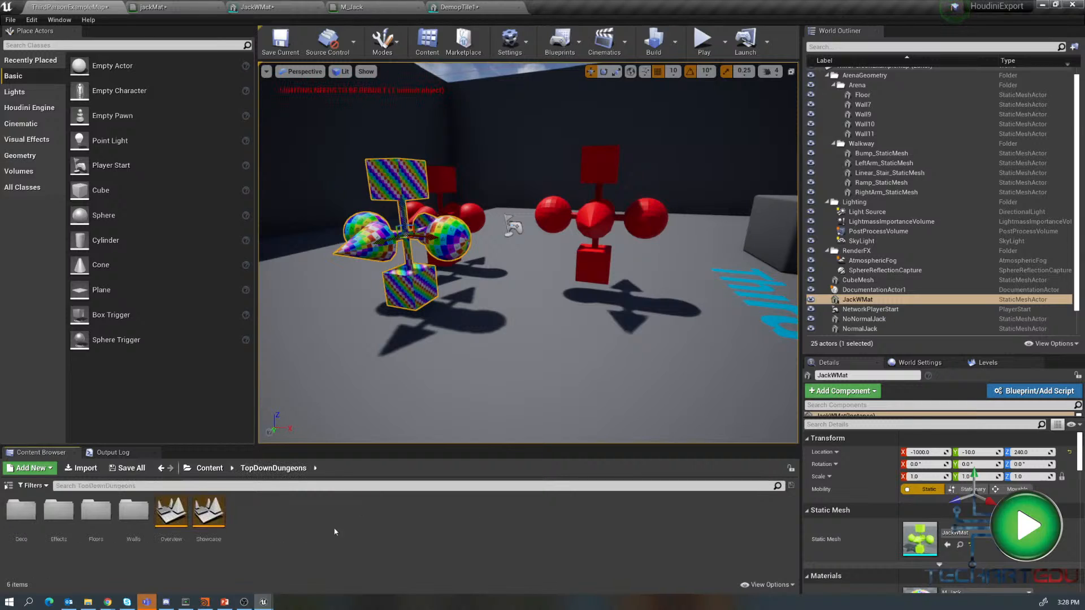
{"action": "left_click", "coordinate": [131, 525]}
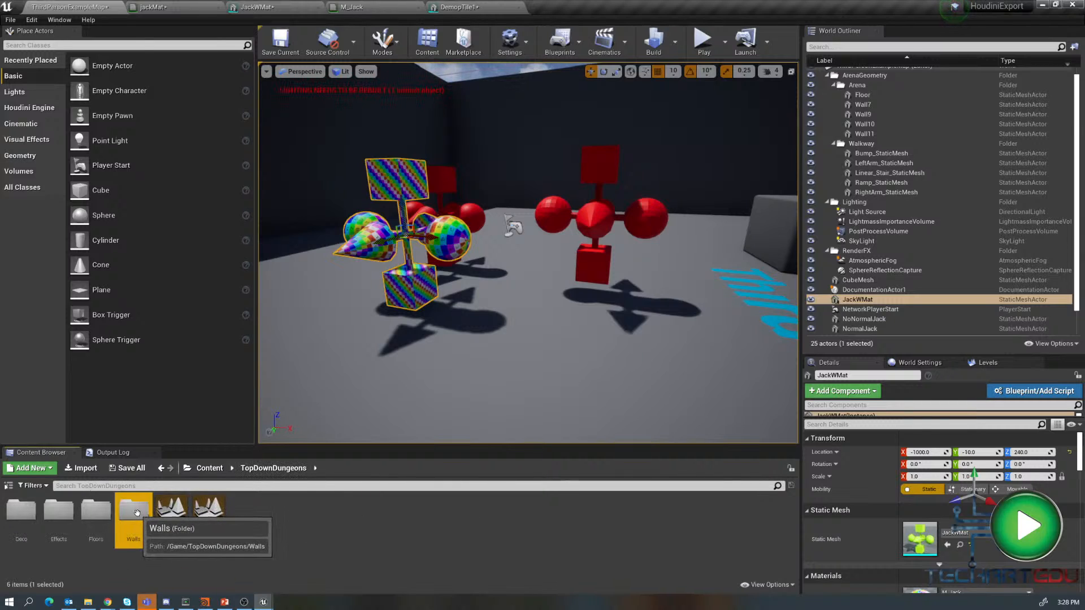
{"action": "double_click", "coordinate": [134, 512]}
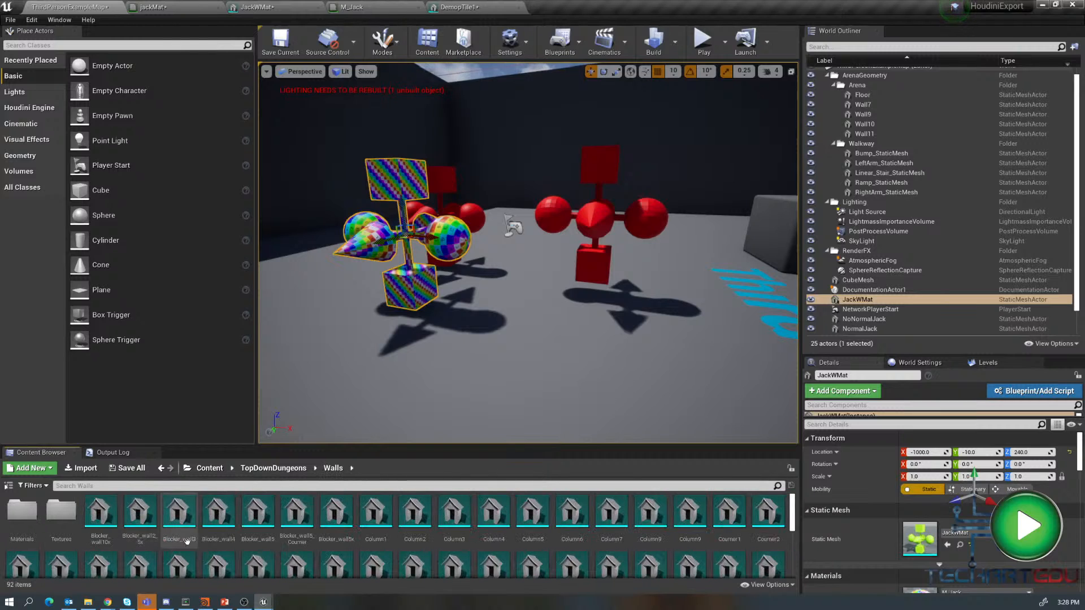
{"action": "double_click", "coordinate": [61, 512]}
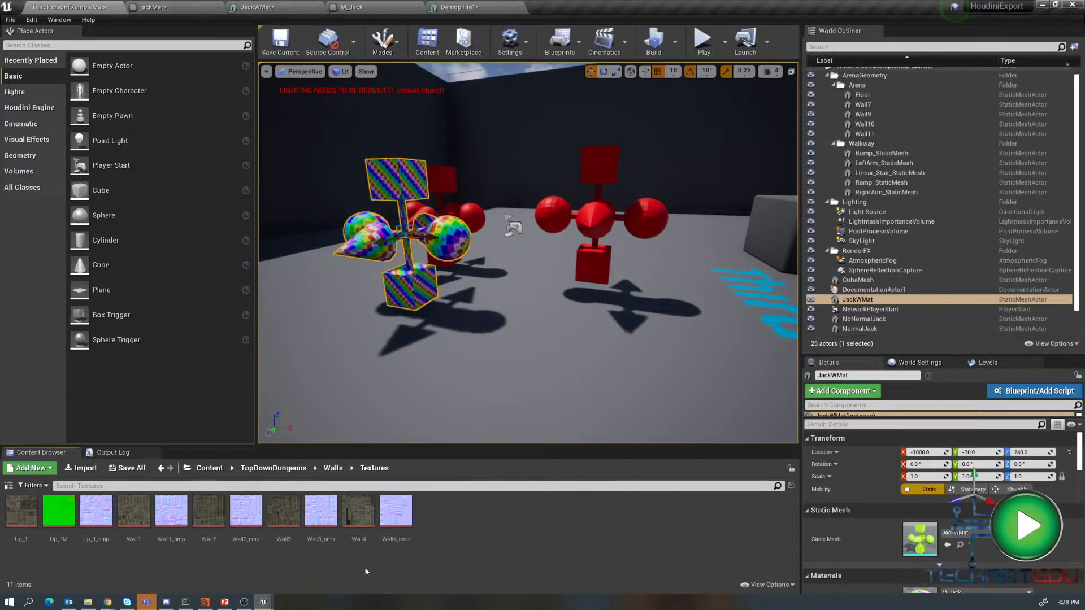
{"action": "key", "text": "u"}
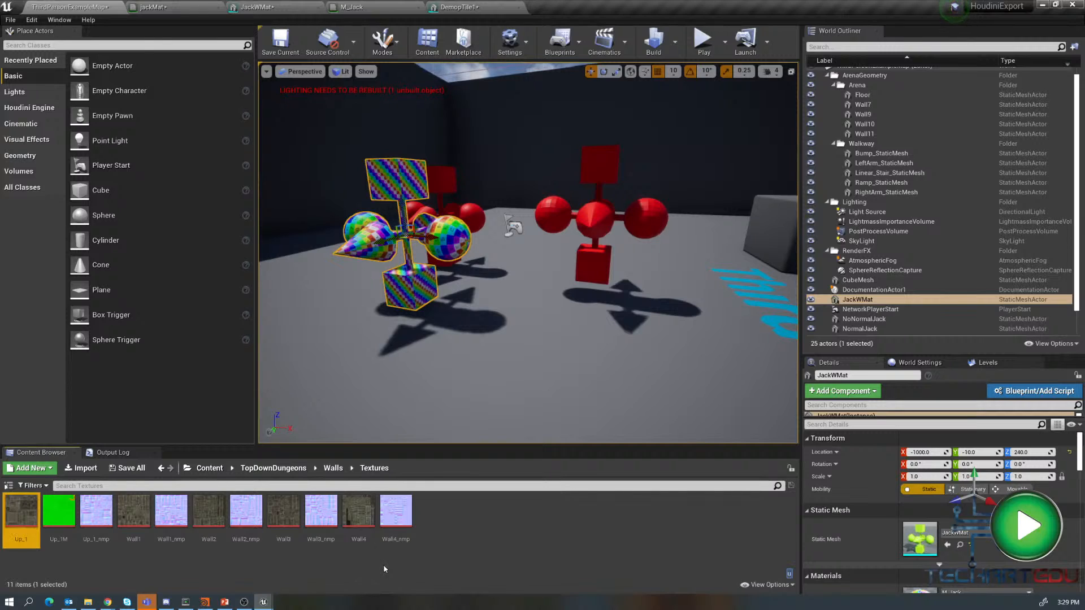
{"action": "left_click", "coordinate": [211, 468]}
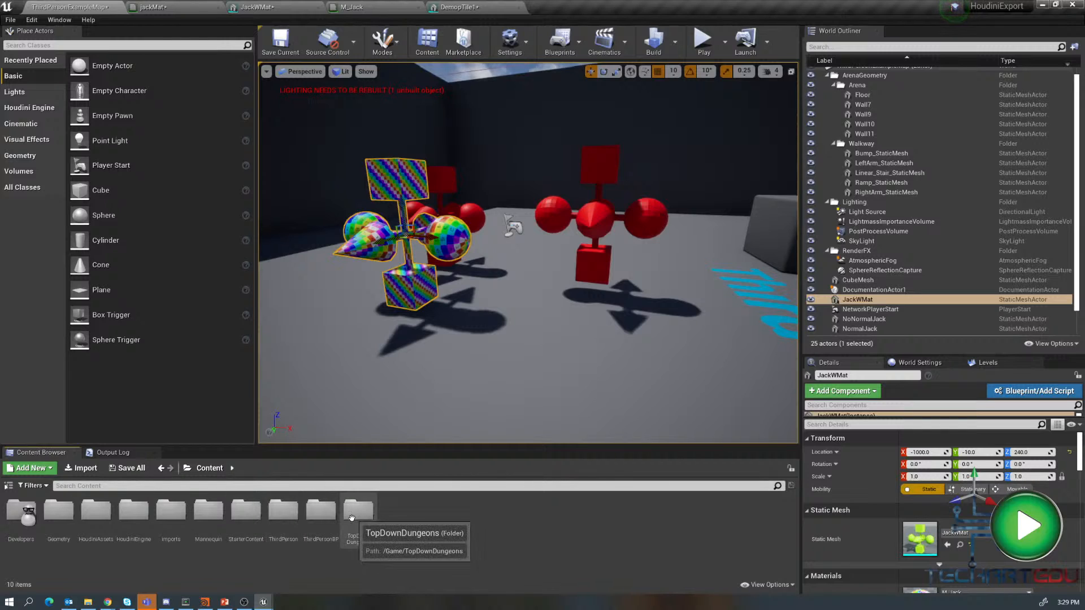
{"action": "double_click", "coordinate": [171, 511]}
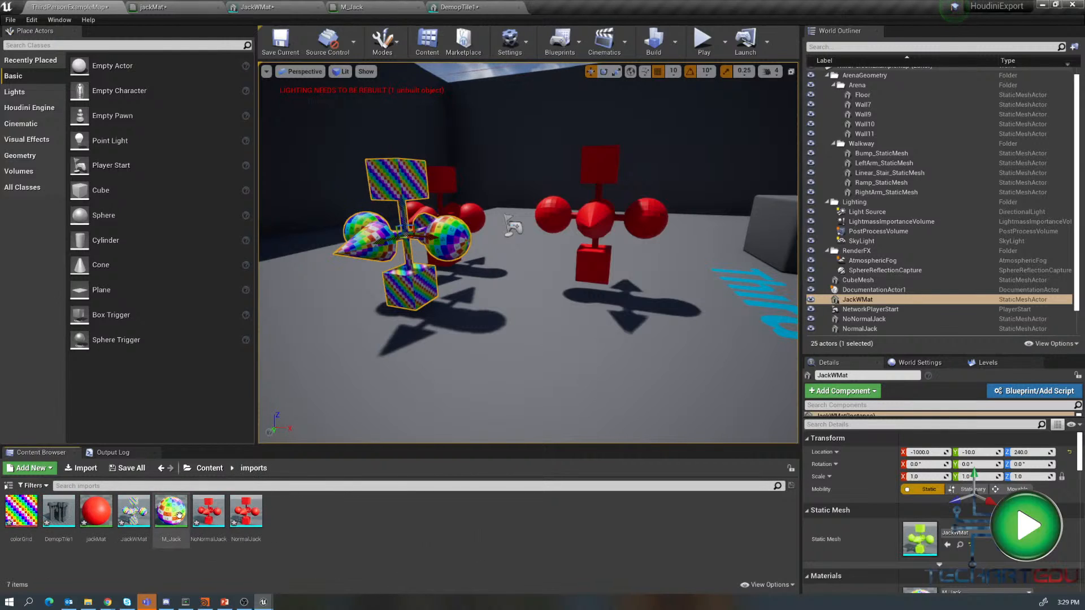
- Force delete the DemopTile1 static mesh from the imports folder
{"action": "left_click", "coordinate": [59, 511]}
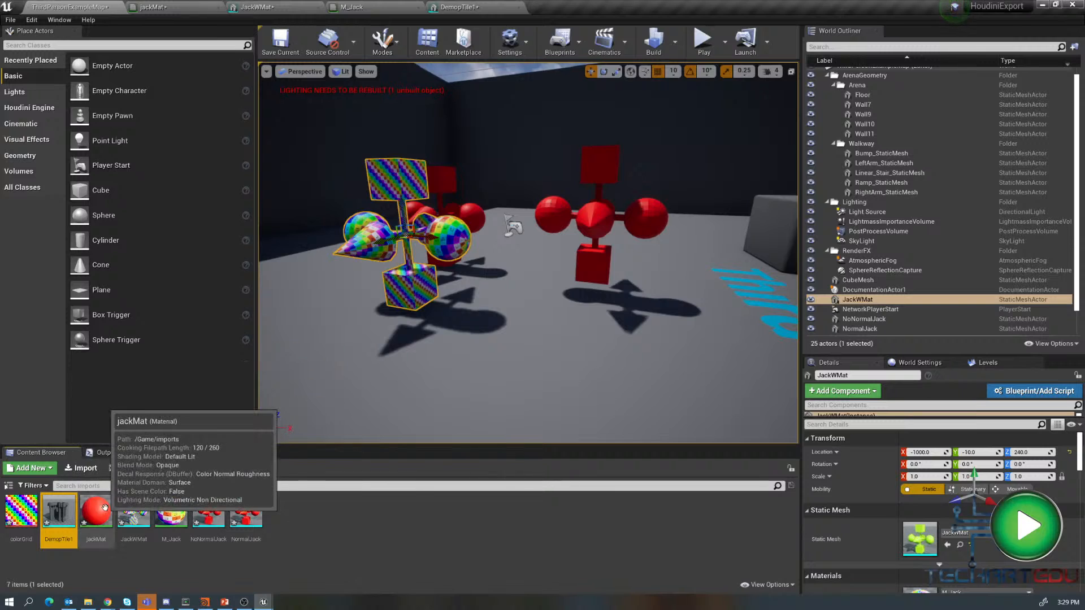
{"action": "key", "text": "Delete"}
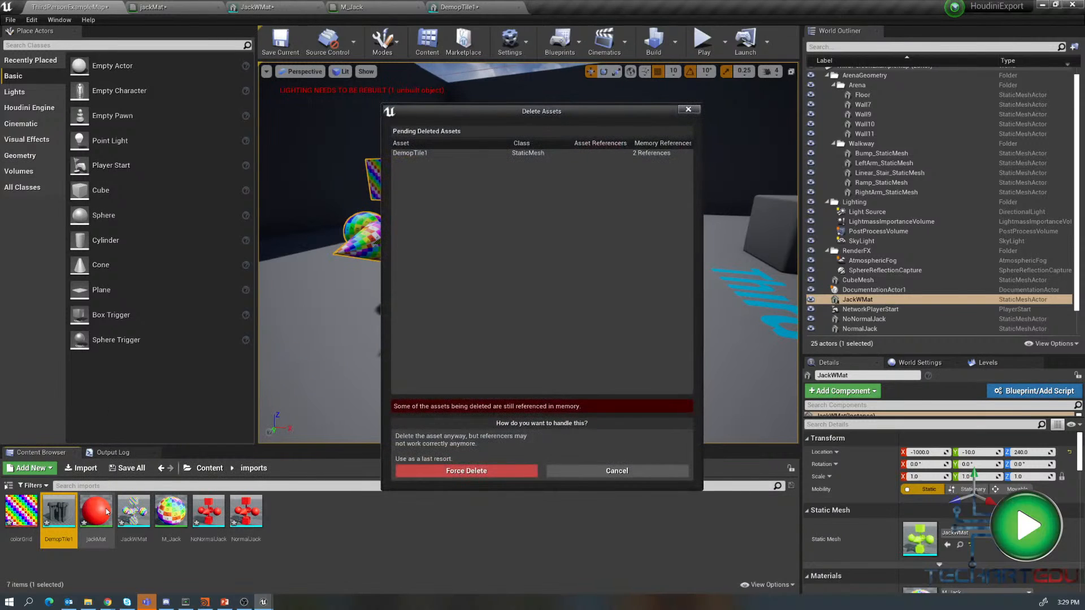
{"action": "left_click", "coordinate": [433, 470]}
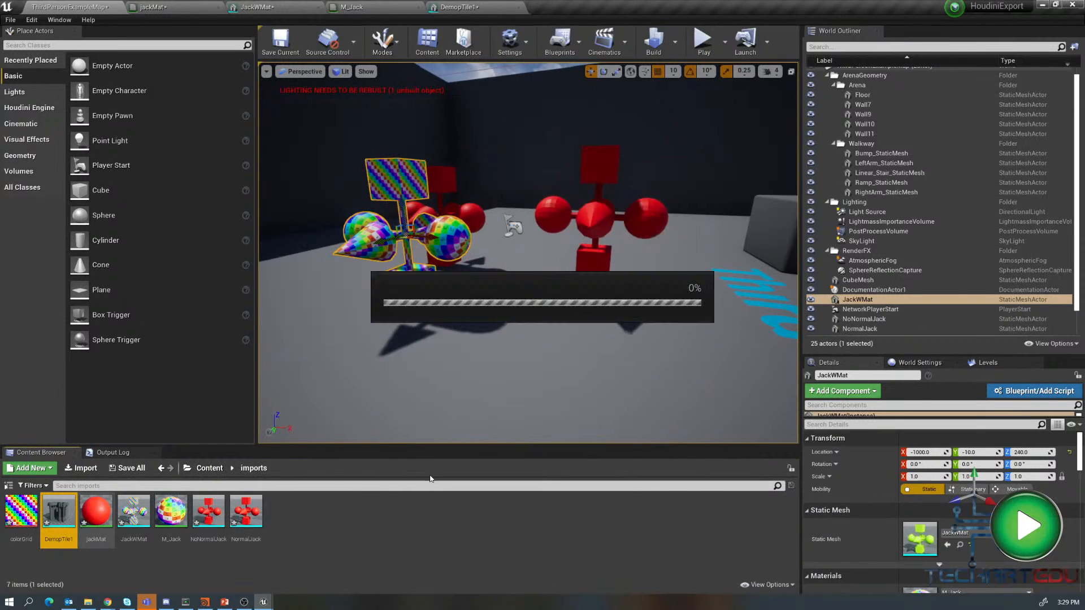
- Re-import DemopTile1.fbx into imports with material search location set to Under Root, importing all
{"action": "right_click", "coordinate": [321, 514]}
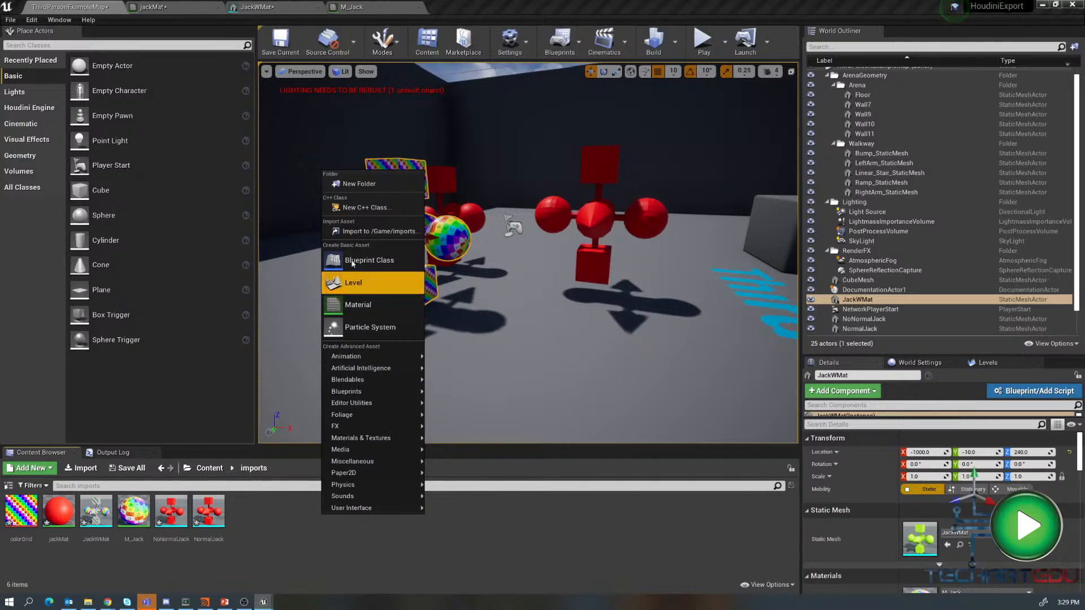
{"action": "left_click", "coordinate": [358, 231]}
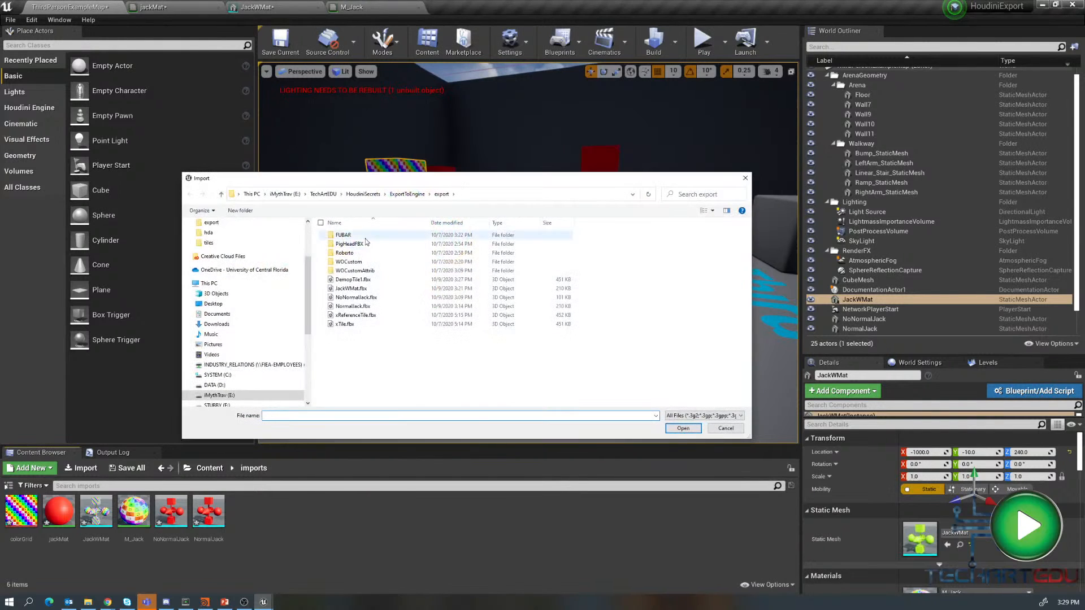
{"action": "left_click", "coordinate": [353, 279]}
{"action": "left_click", "coordinate": [683, 429]}
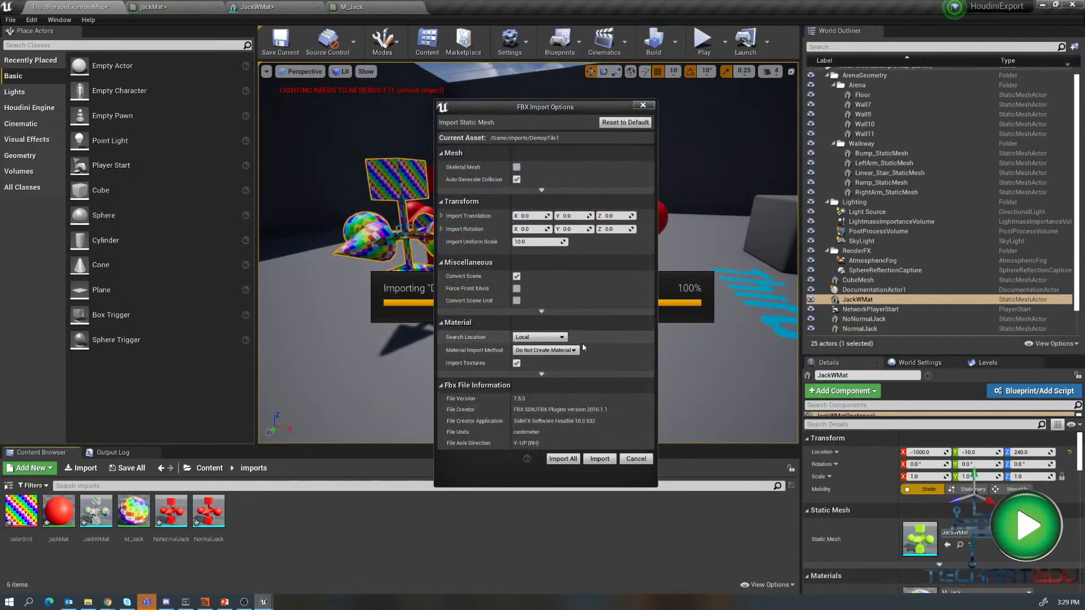
{"action": "left_click", "coordinate": [540, 337]}
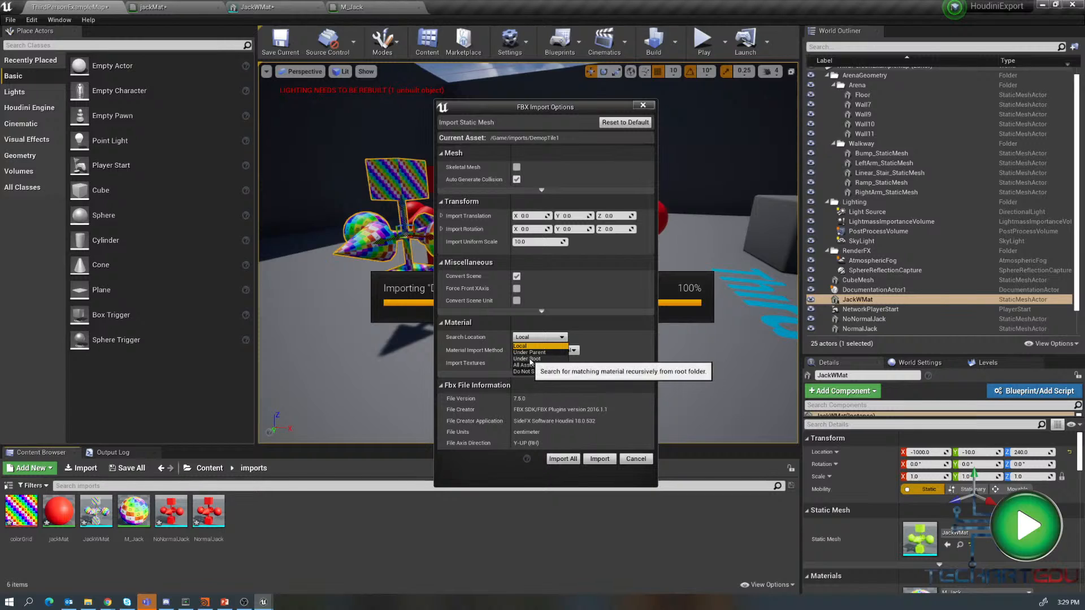
{"action": "left_click", "coordinate": [530, 360]}
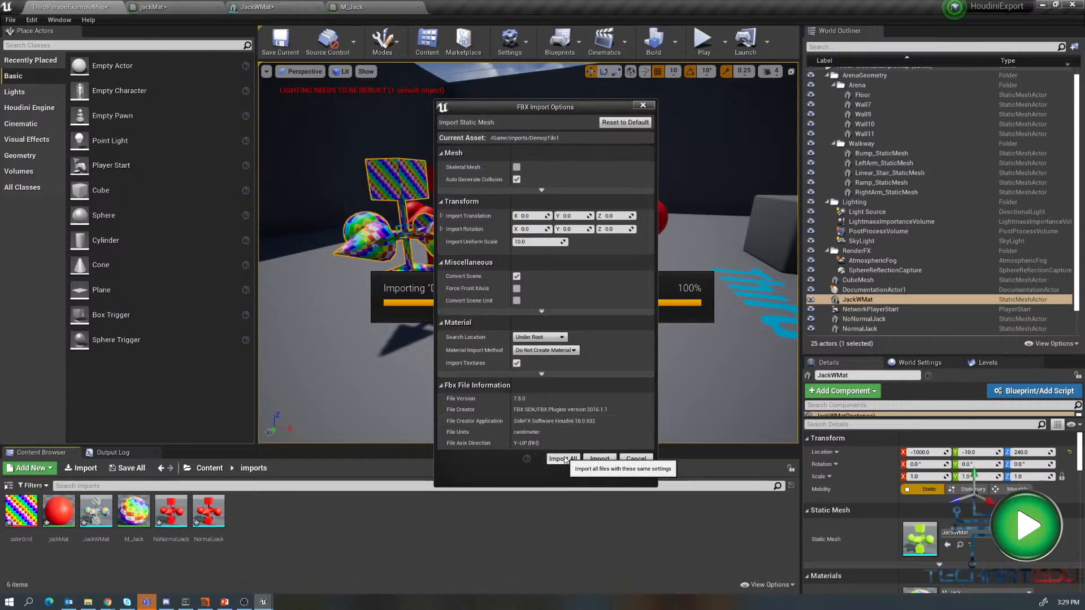
{"action": "left_click", "coordinate": [564, 459]}
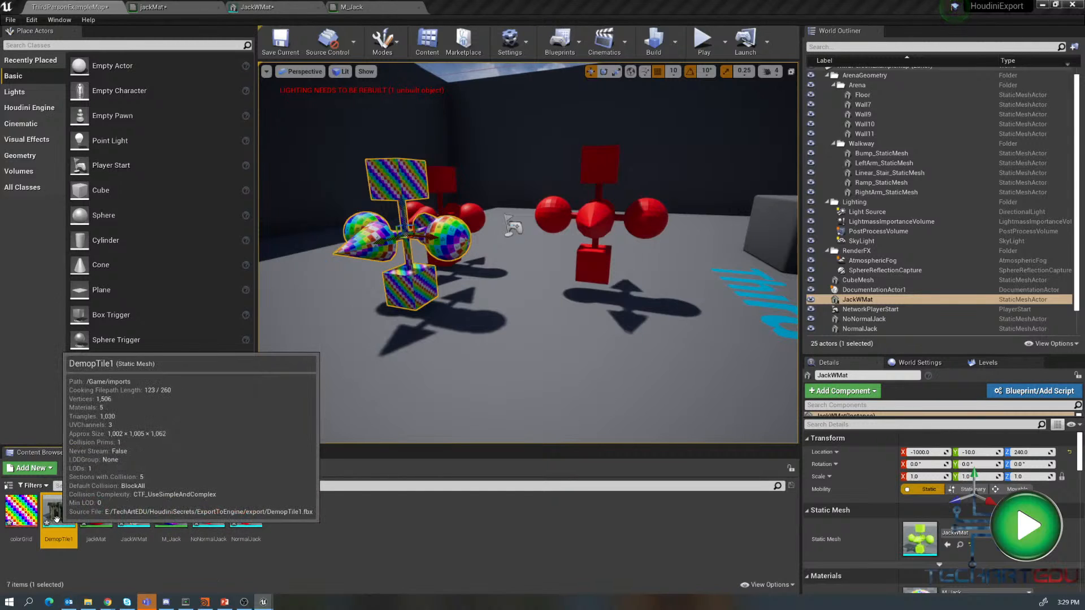
- Open DemopTile1 in the mesh editor and orbit around it to inspect its assigned materials
{"action": "mouse_move", "coordinate": [56, 519]}
{"action": "left_mouse_down"}
{"action": "mouse_move", "coordinate": [567, 360]}
{"action": "mouse_move", "coordinate": [538, 384]}
{"action": "mouse_move", "coordinate": [58, 514]}
{"action": "left_mouse_up"}
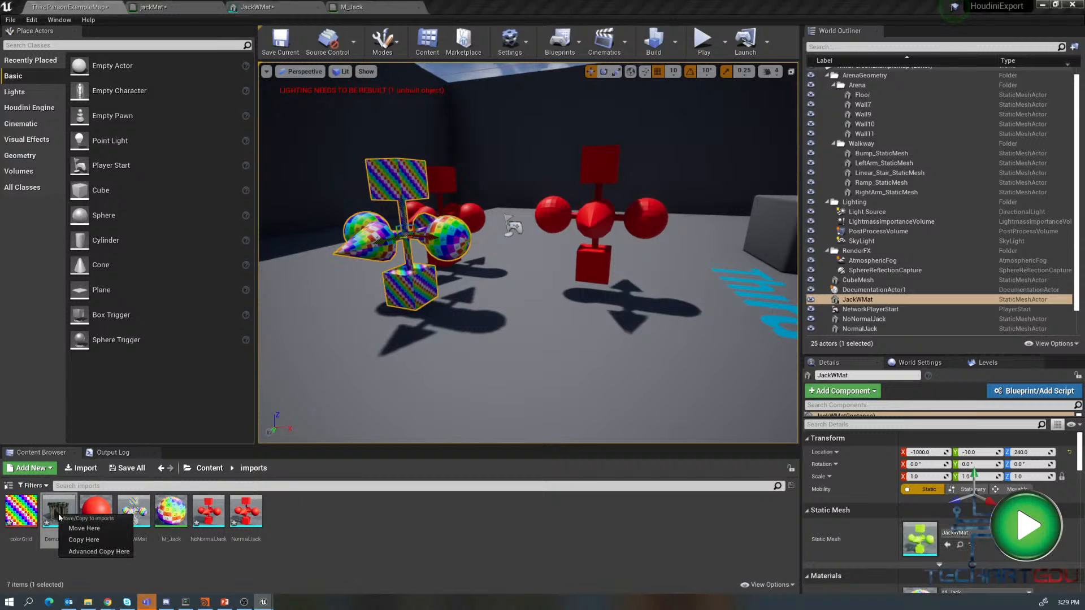
{"action": "left_click", "coordinate": [54, 505]}
{"action": "double_click", "coordinate": [55, 505]}
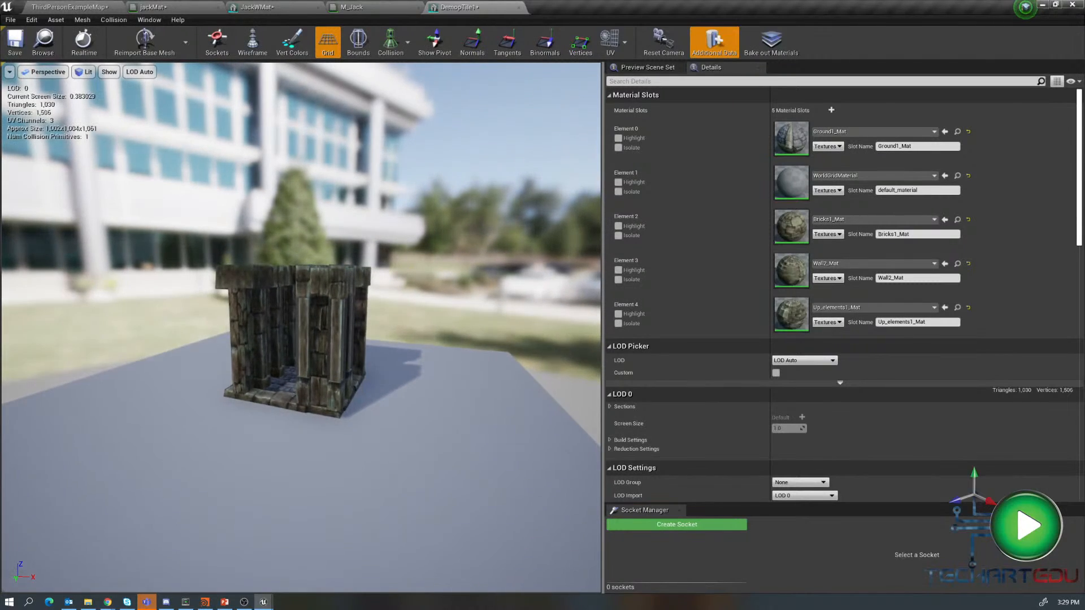
{"action": "left_click_drag", "start_coordinate": [331, 369], "coordinate": [299, 339]}
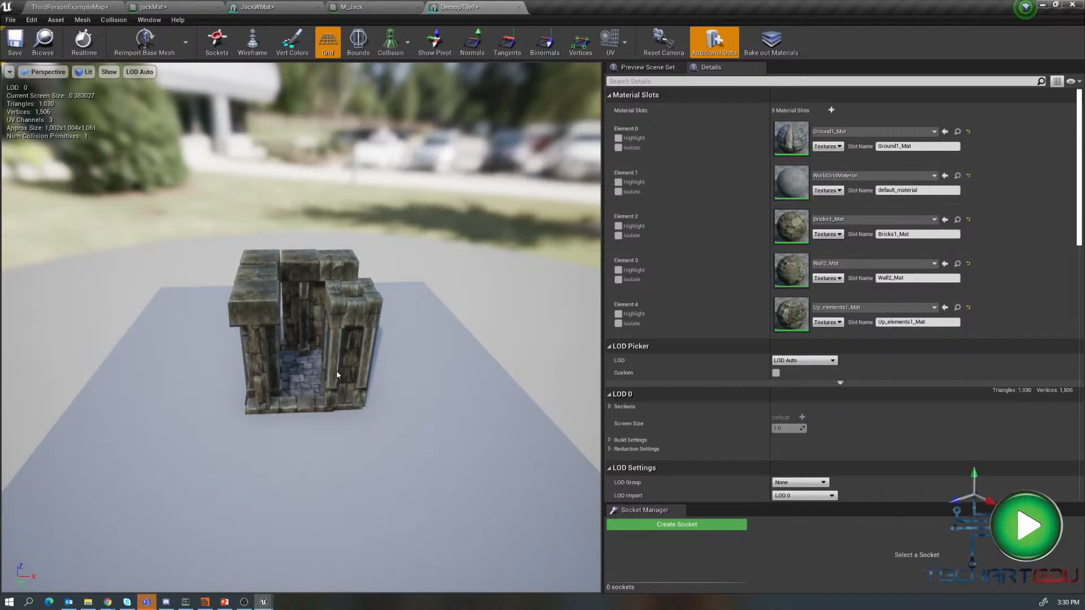
{"action": "mouse_move", "coordinate": [329, 371]}
{"action": "left_mouse_down"}
{"action": "mouse_move", "coordinate": [319, 344]}
{"action": "mouse_move", "coordinate": [339, 368]}
{"action": "left_mouse_up"}
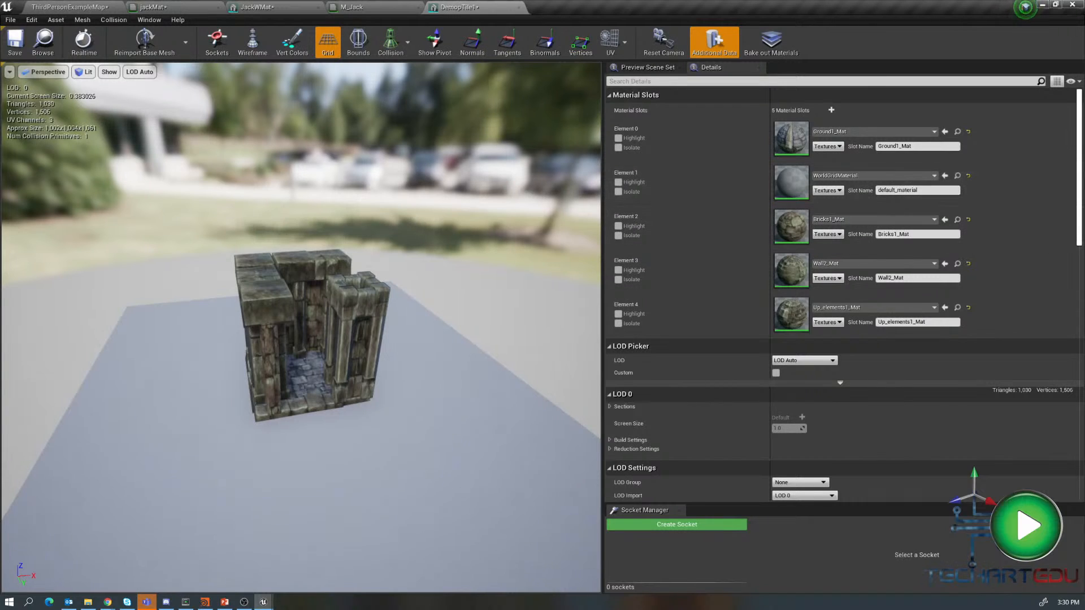
{"action": "key", "text": "alt+Tab"}
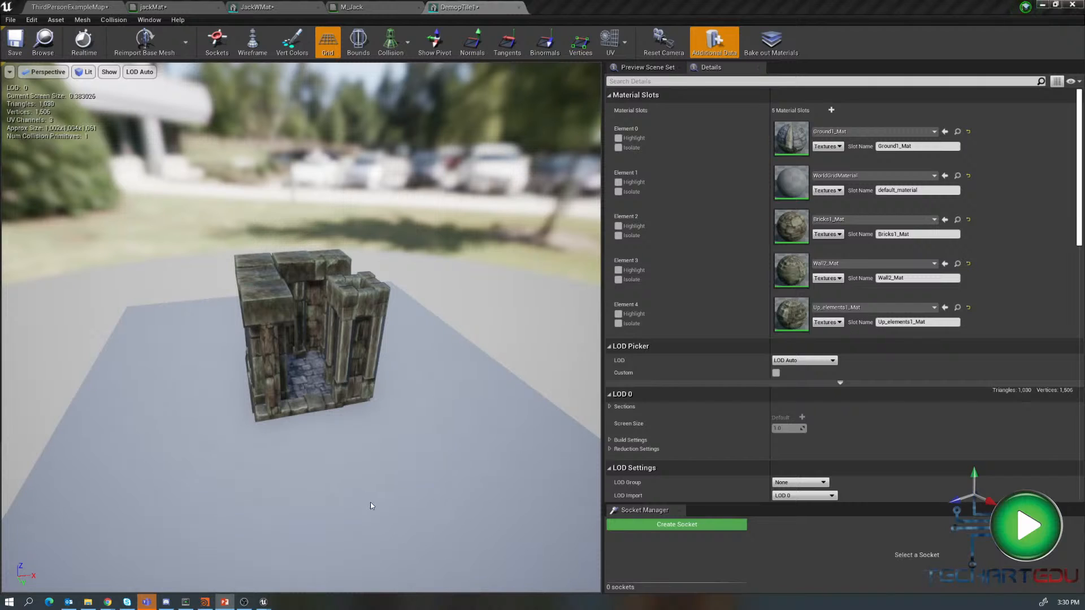
- Close the DemopTile1, JackWMat and JackMat asset editor tabs to return to the level editor
{"action": "left_click", "coordinate": [472, 40]}
{"action": "left_click", "coordinate": [412, 6]}
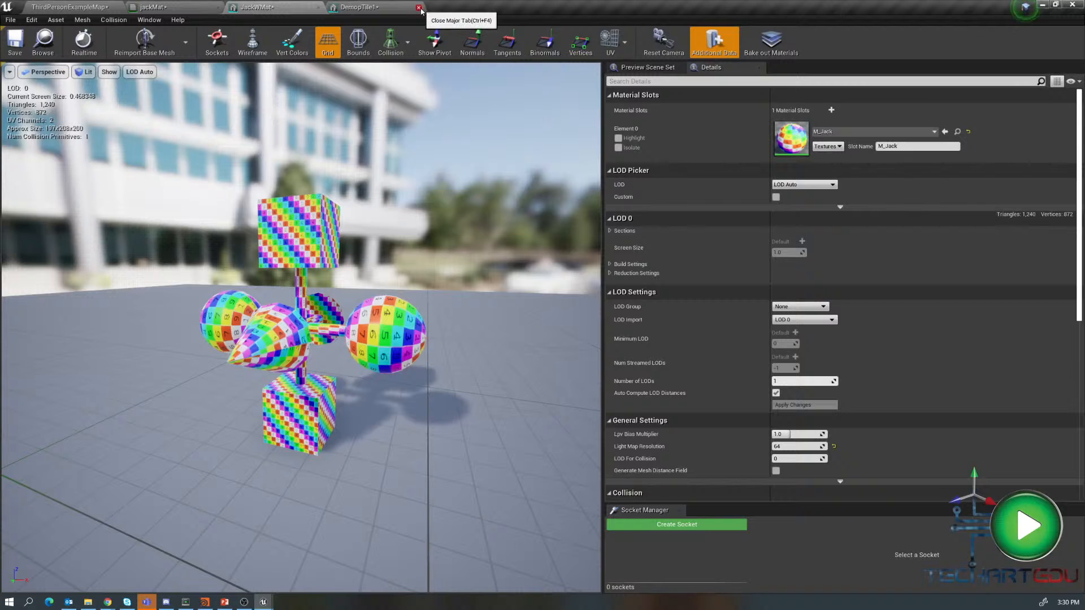
{"action": "left_click", "coordinate": [419, 9]}
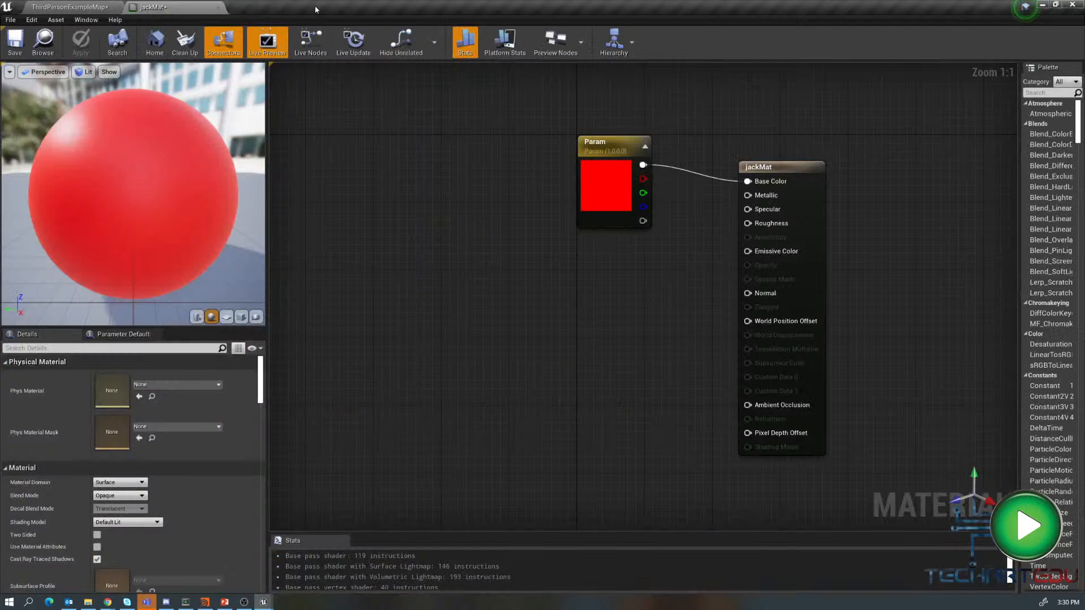
{"action": "left_click", "coordinate": [321, 8]}
{"action": "left_click", "coordinate": [218, 7]}
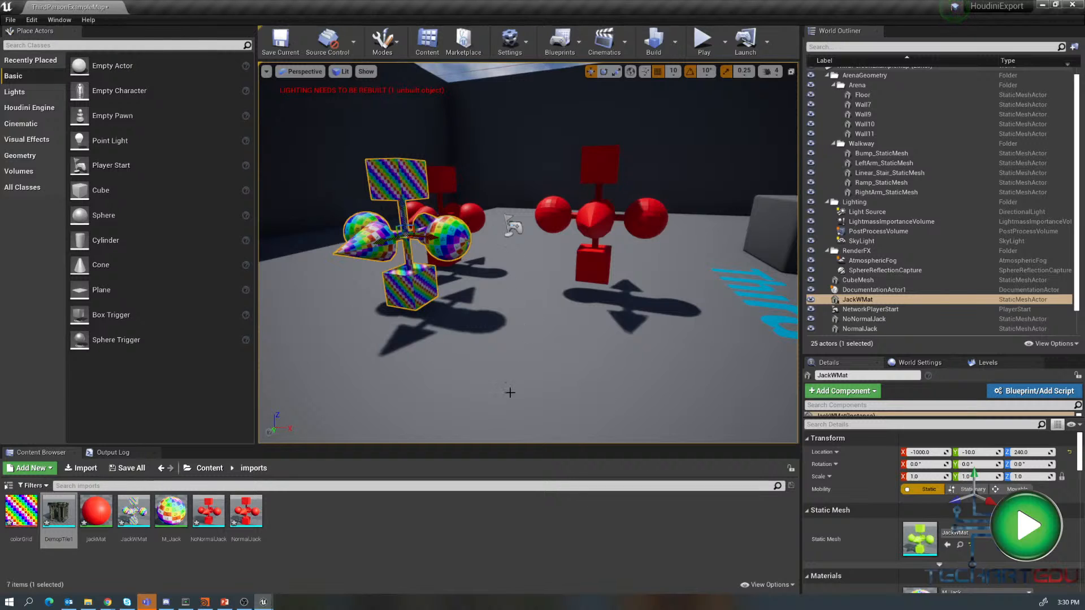
- Switch to Houdini and go up to the object-level network
{"action": "scroll", "coordinate": [535, 348], "scroll_direction": "down", "scroll_amount": 8}
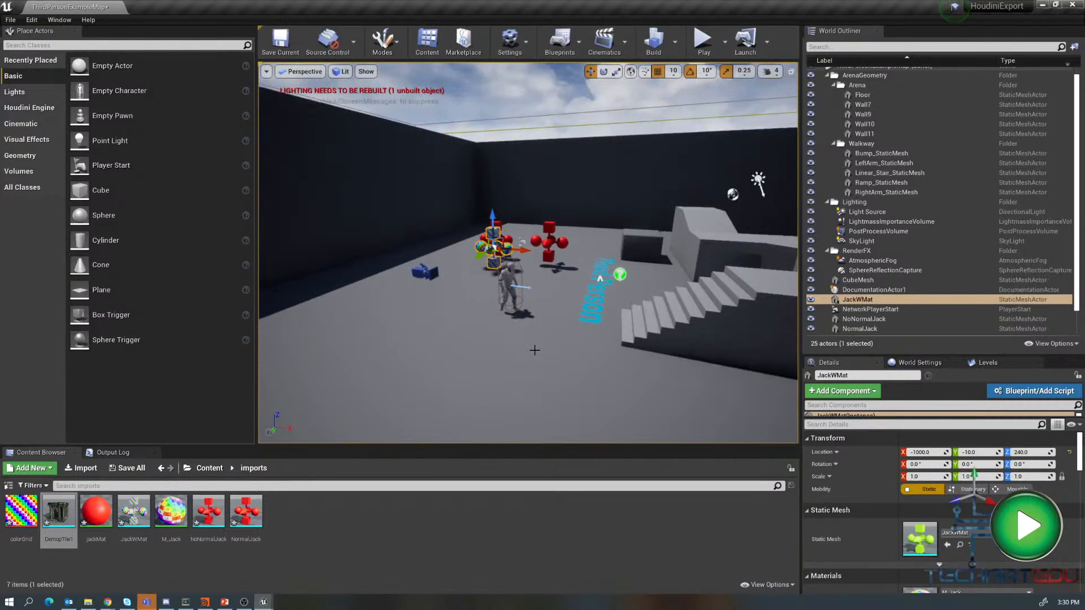
{"action": "scroll", "coordinate": [535, 349], "scroll_direction": "up", "scroll_amount": 3}
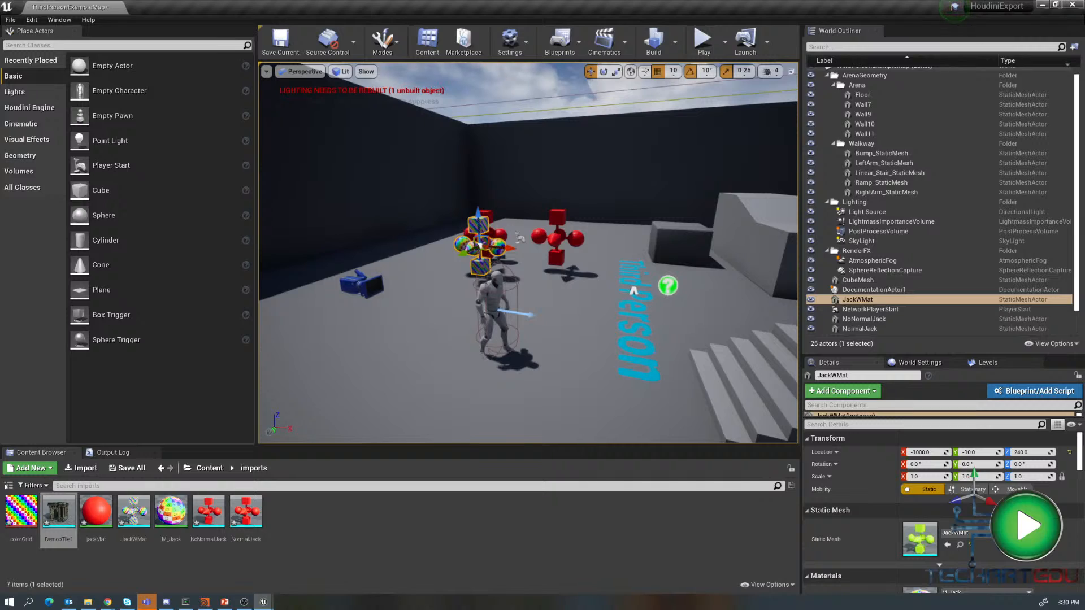
{"action": "key", "text": "alt+Tab"}
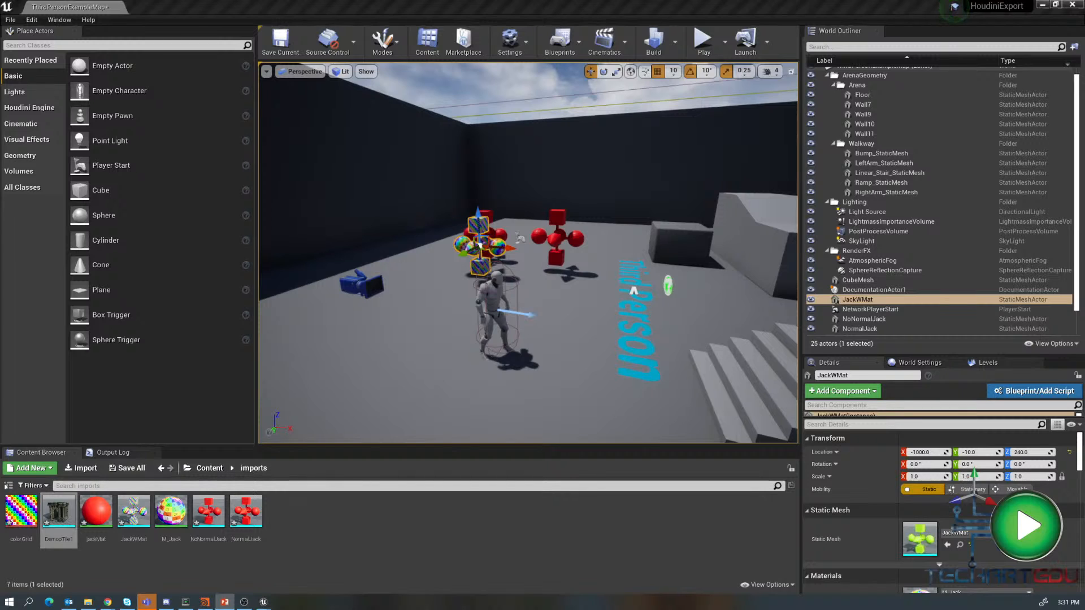
{"action": "left_click", "coordinate": [205, 602]}
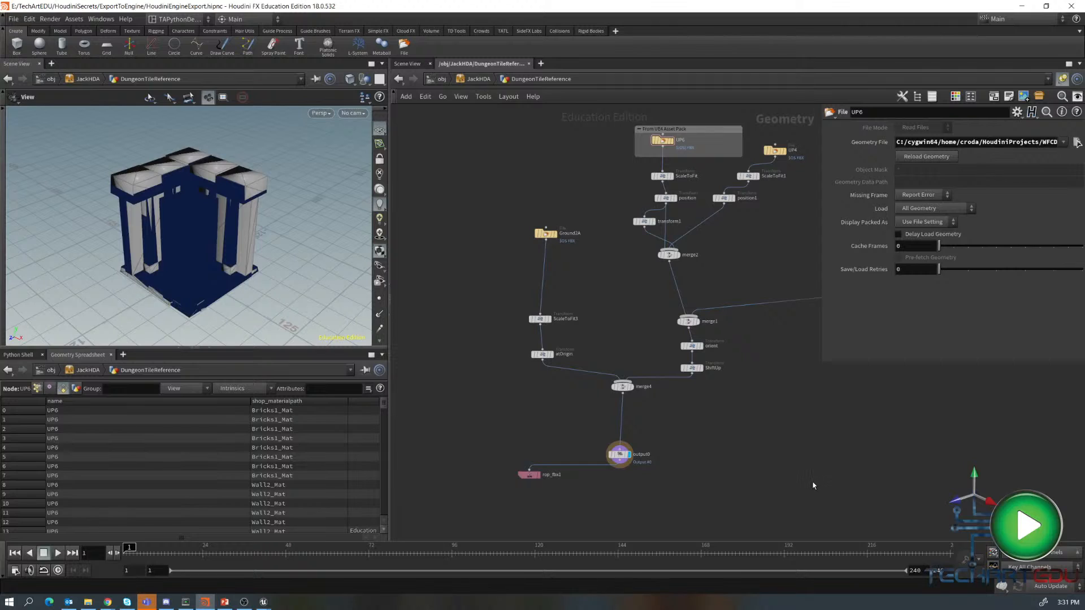
{"action": "key", "text": "u"}
{"action": "key", "text": "u"}
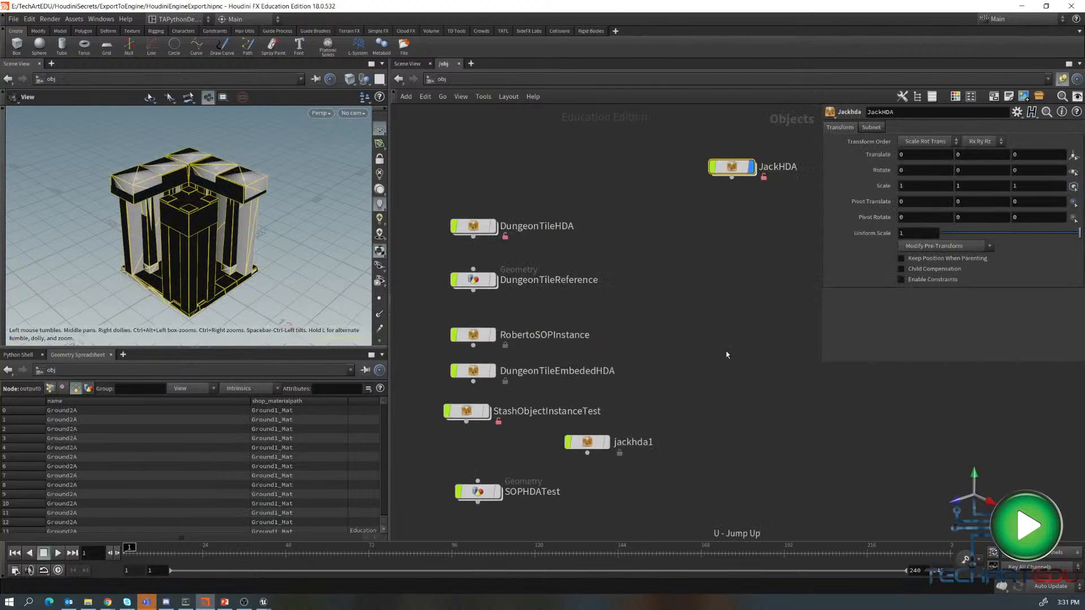
- Move the JackHDA node beside the other nodes and frame the whole network
{"action": "left_click_drag", "start_coordinate": [732, 171], "coordinate": [544, 174]}
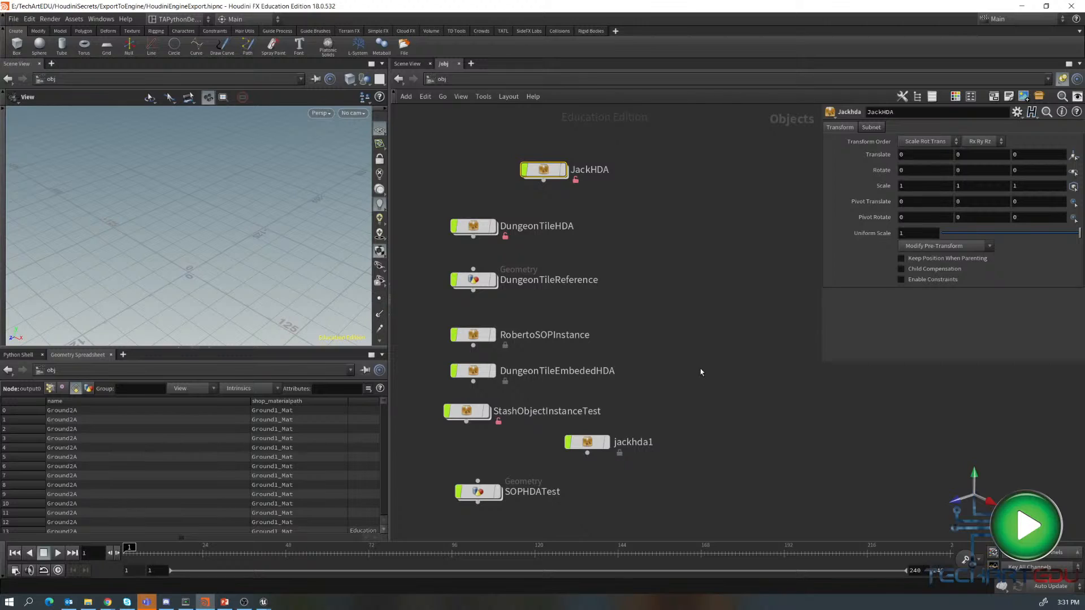
{"action": "left_click", "coordinate": [678, 316]}
{"action": "key", "text": "h"}
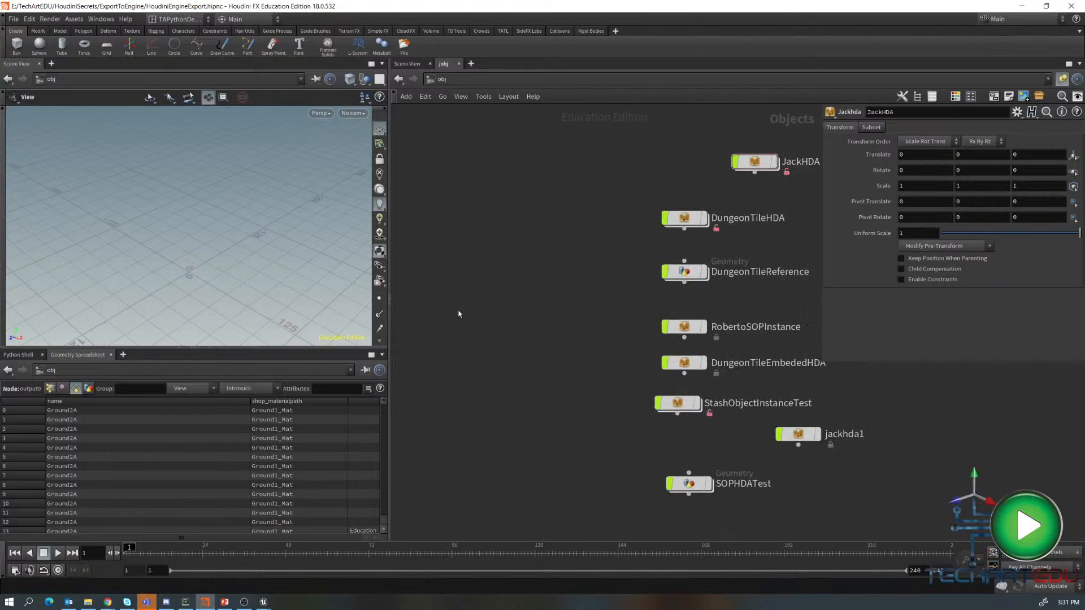
- Create a Geometry node at object level and rename it SOPLevelHDA
{"action": "key", "text": "Tab"}
{"action": "type", "text": "geo"}
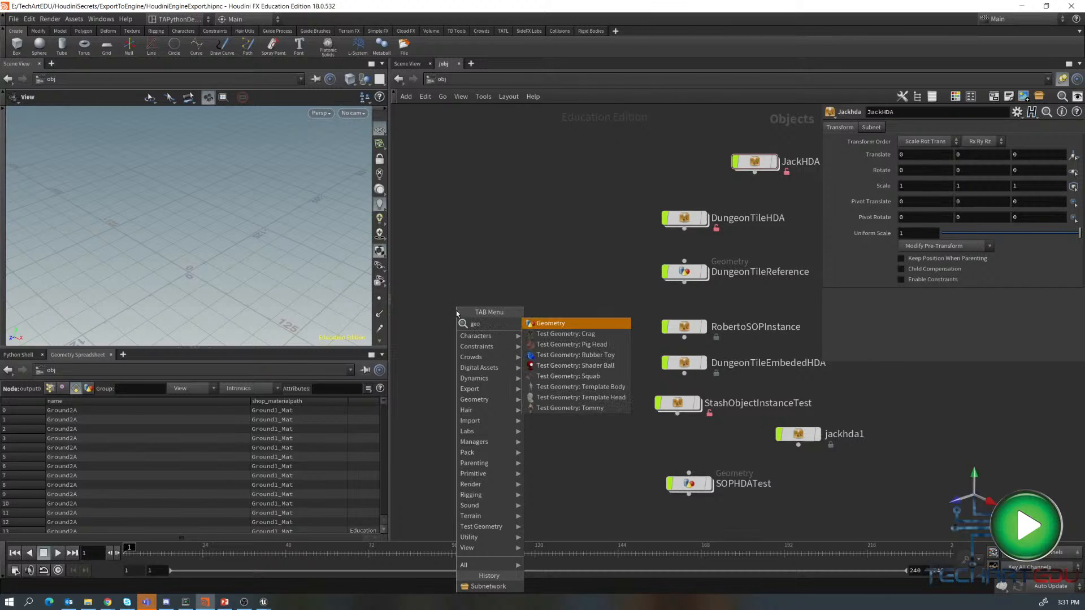
{"action": "key", "text": "Return"}
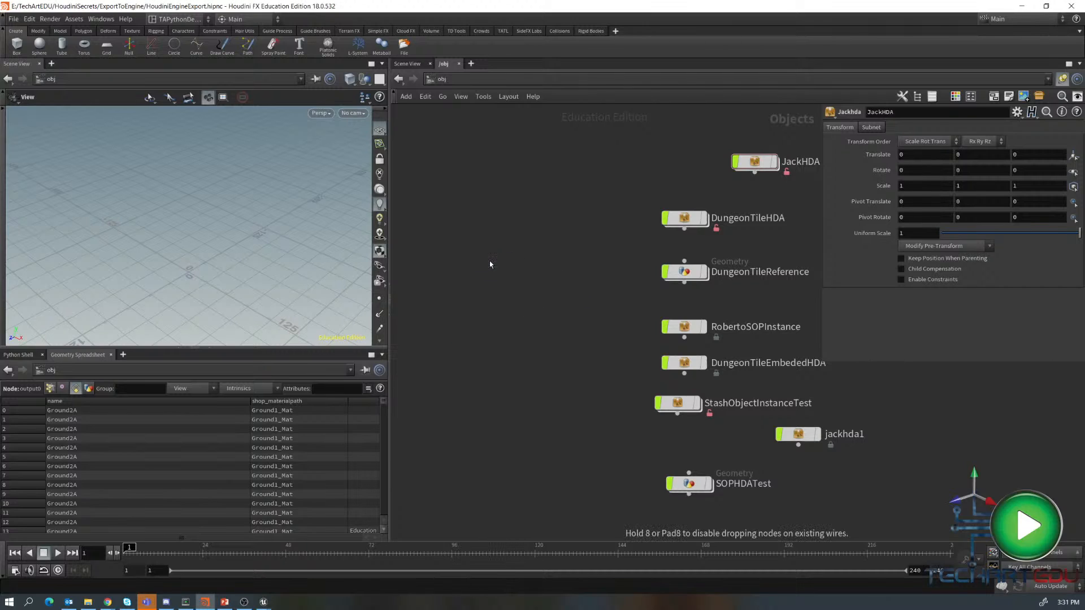
{"action": "left_click", "coordinate": [491, 261]}
{"action": "double_click", "coordinate": [529, 262]}
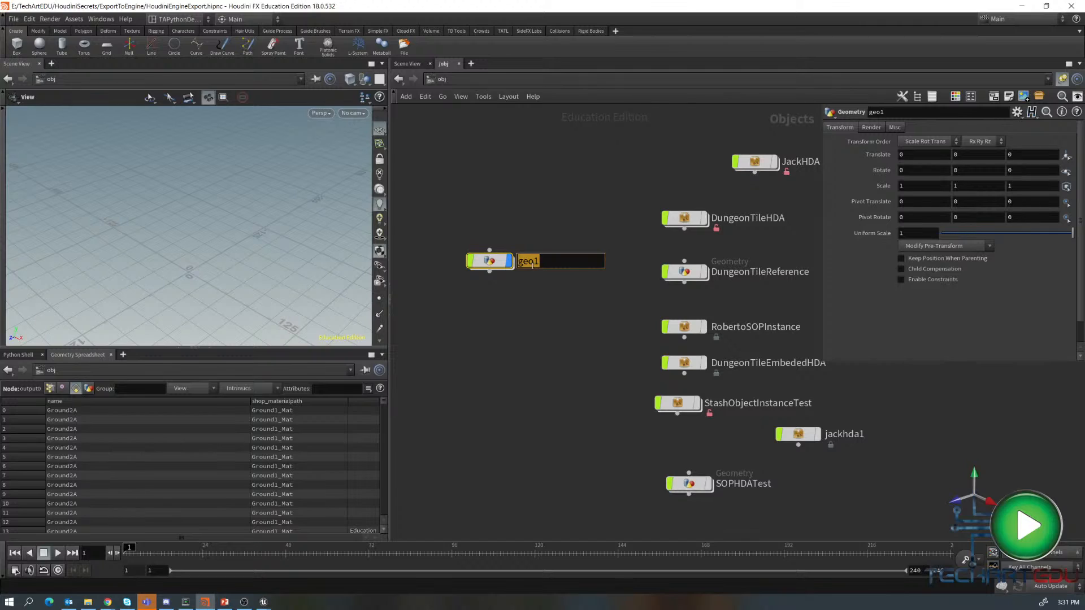
{"action": "type", "text": "SOPLevelHDA"}
{"action": "key", "text": "Return"}
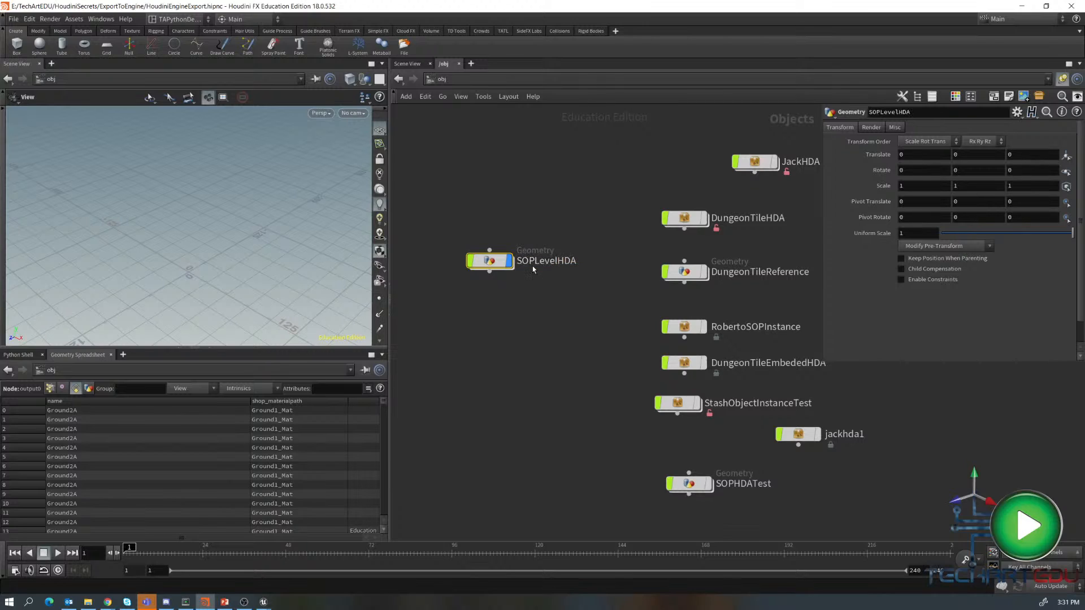
- Inside SOPLevelHDA, add a Subnetwork node and rename it sopLevel_HDA
{"action": "double_click", "coordinate": [489, 260]}
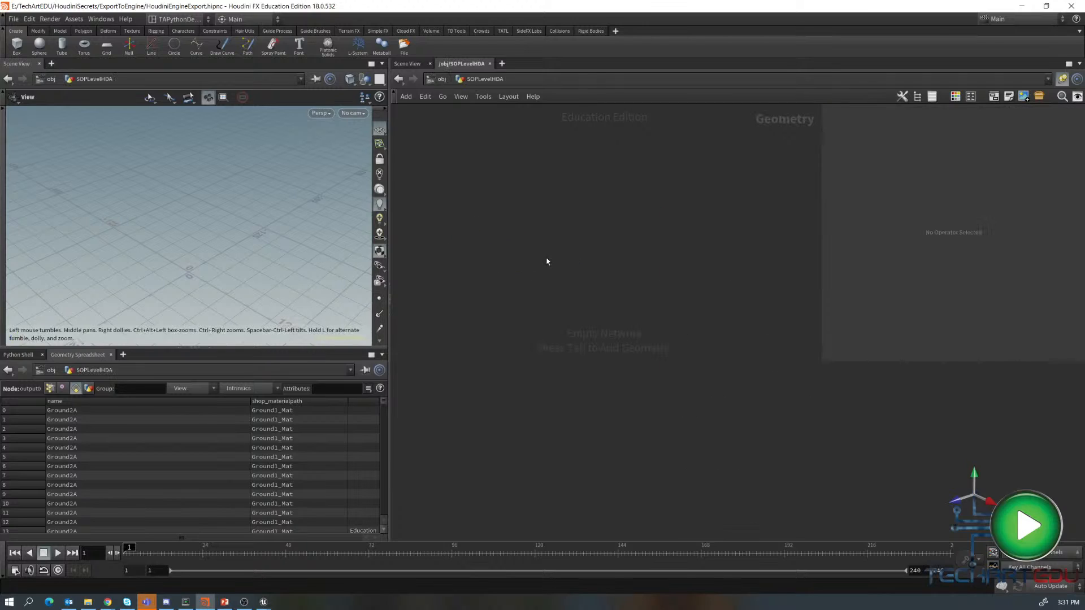
{"action": "key", "text": "Tab"}
{"action": "mouse_move", "coordinate": [569, 496]}
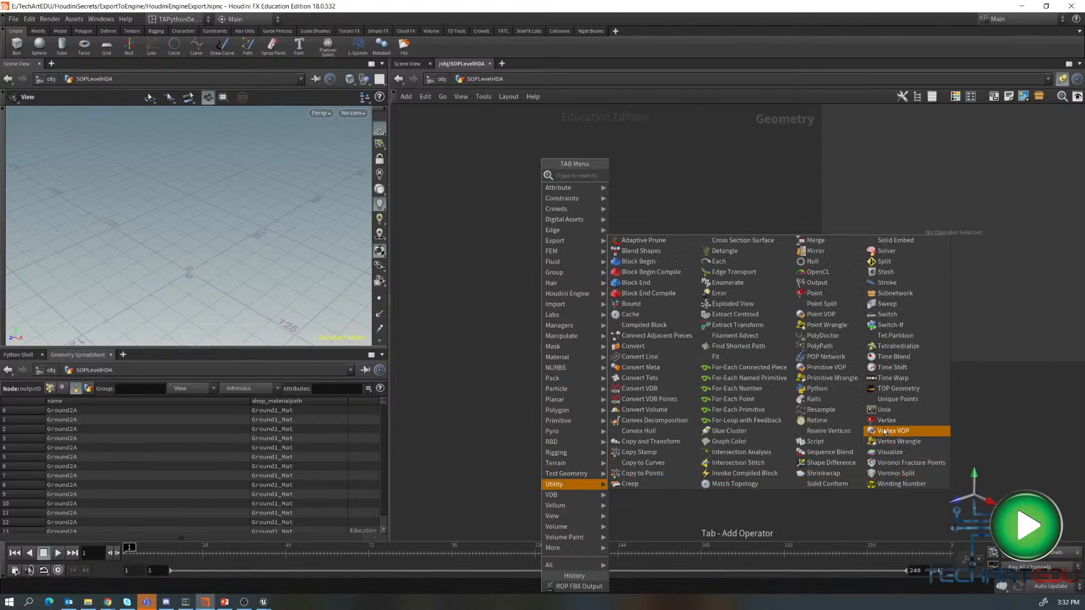
{"action": "left_click", "coordinate": [896, 294]}
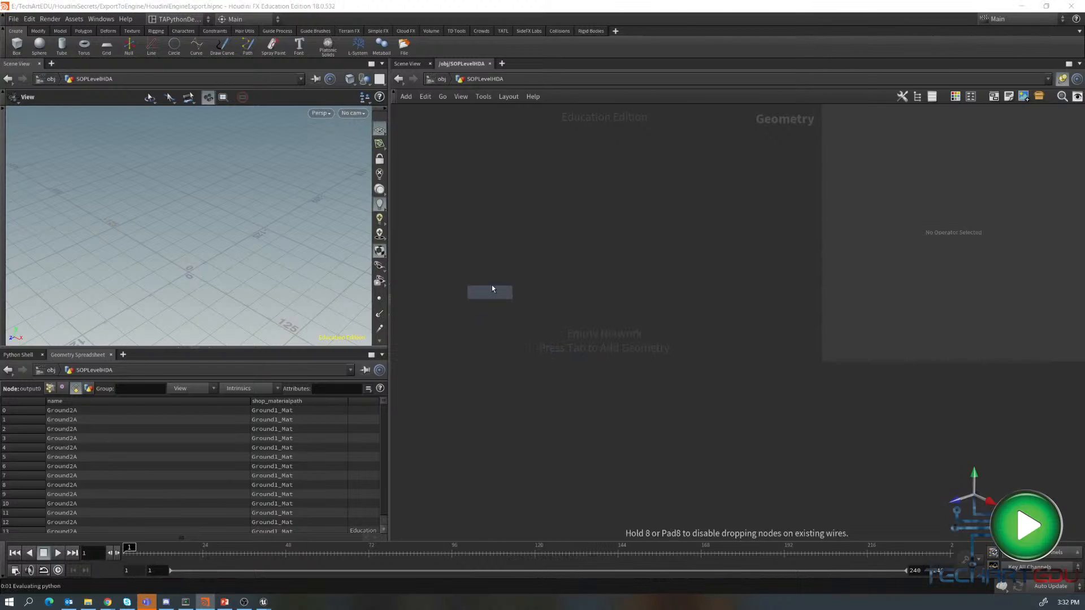
{"action": "left_click", "coordinate": [497, 293]}
{"action": "double_click", "coordinate": [558, 284]}
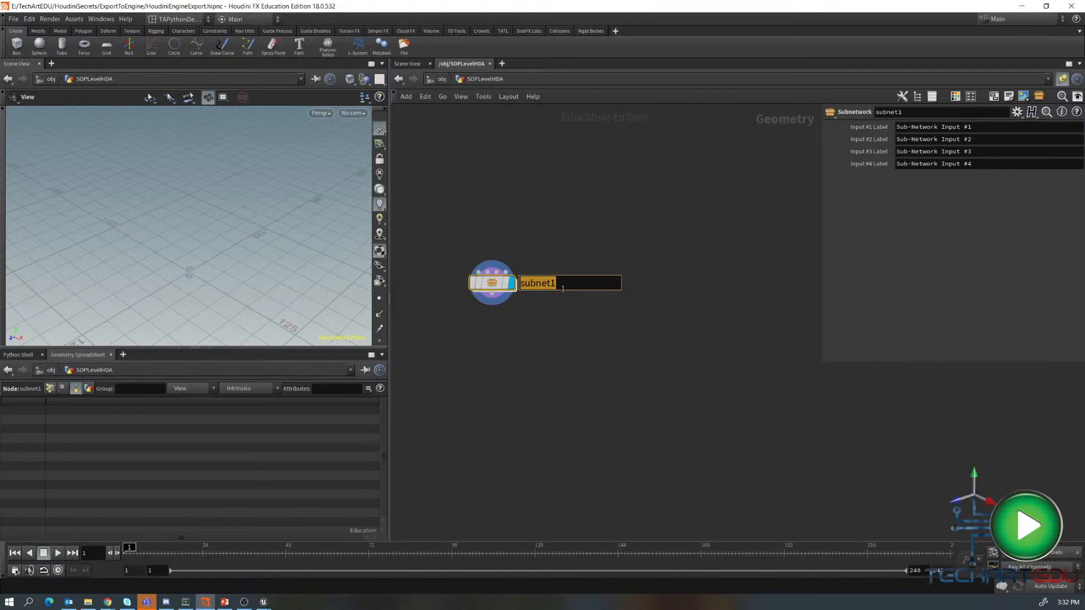
{"action": "type", "text": "sopLevel_HDA"}
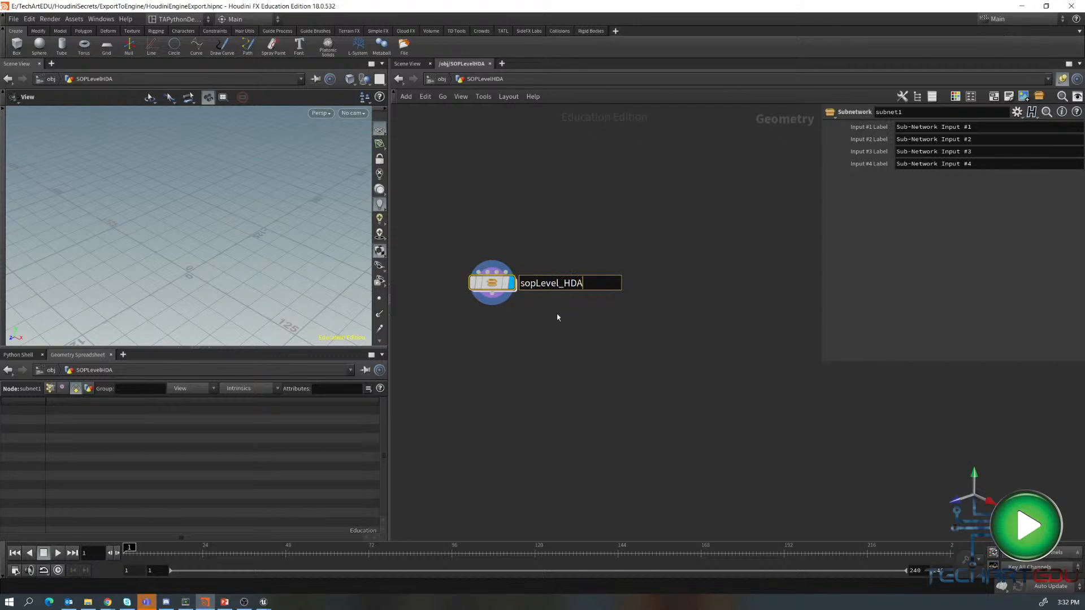
{"action": "key", "text": "Return"}
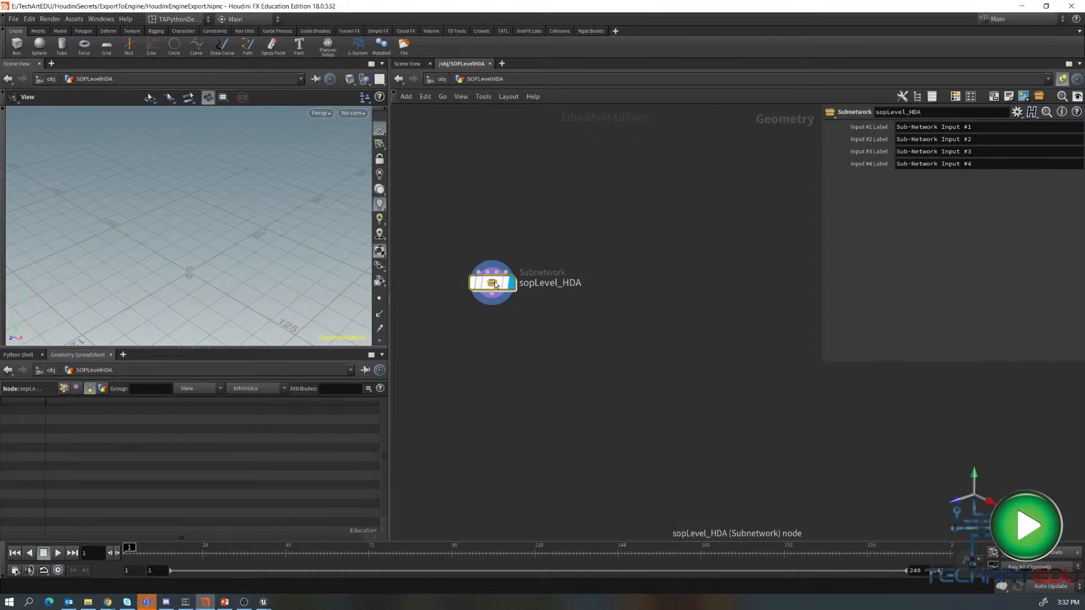
- Enter the sopLevel_HDA subnetwork and add a Grid node
{"action": "mouse_move", "coordinate": [496, 285]}
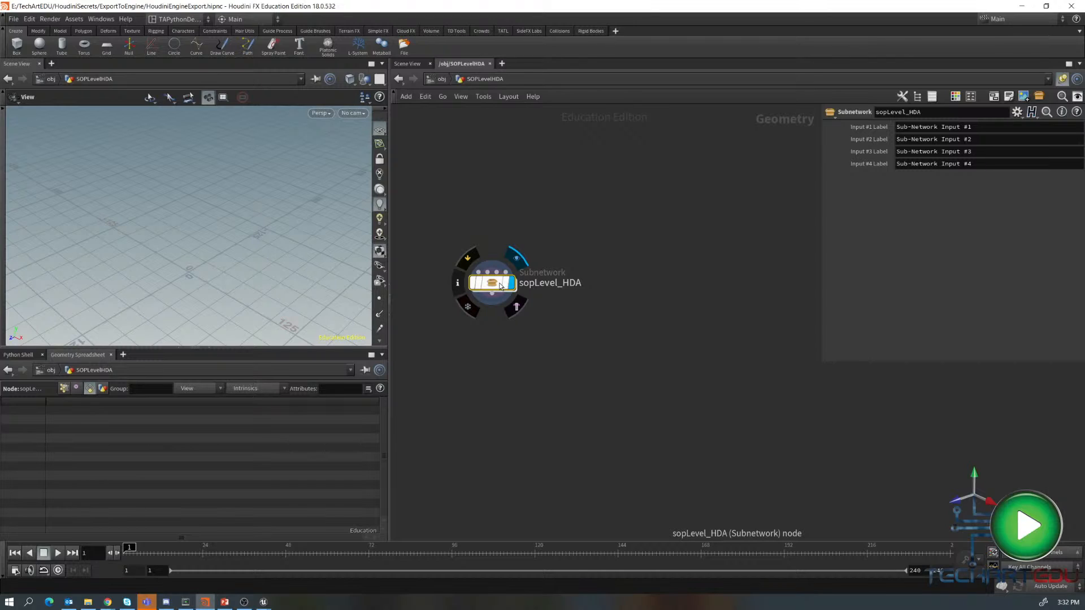
{"action": "double_click", "coordinate": [500, 285]}
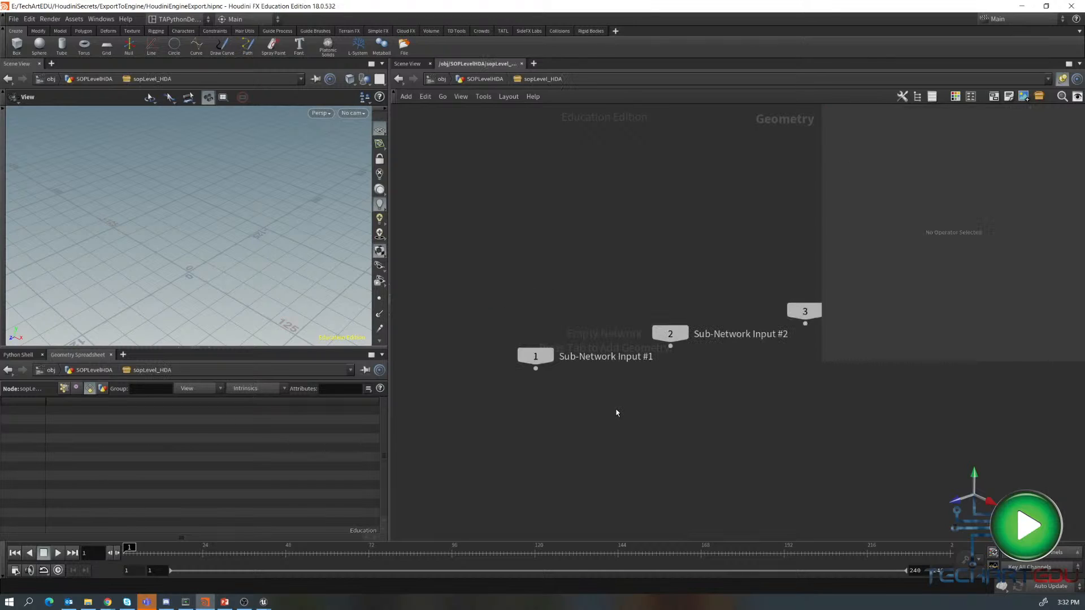
{"action": "scroll", "coordinate": [622, 410], "scroll_direction": "up", "scroll_amount": 3}
{"action": "middle_click_drag", "start_coordinate": [641, 422], "coordinate": [570, 289]}
{"action": "key", "text": "Tab"}
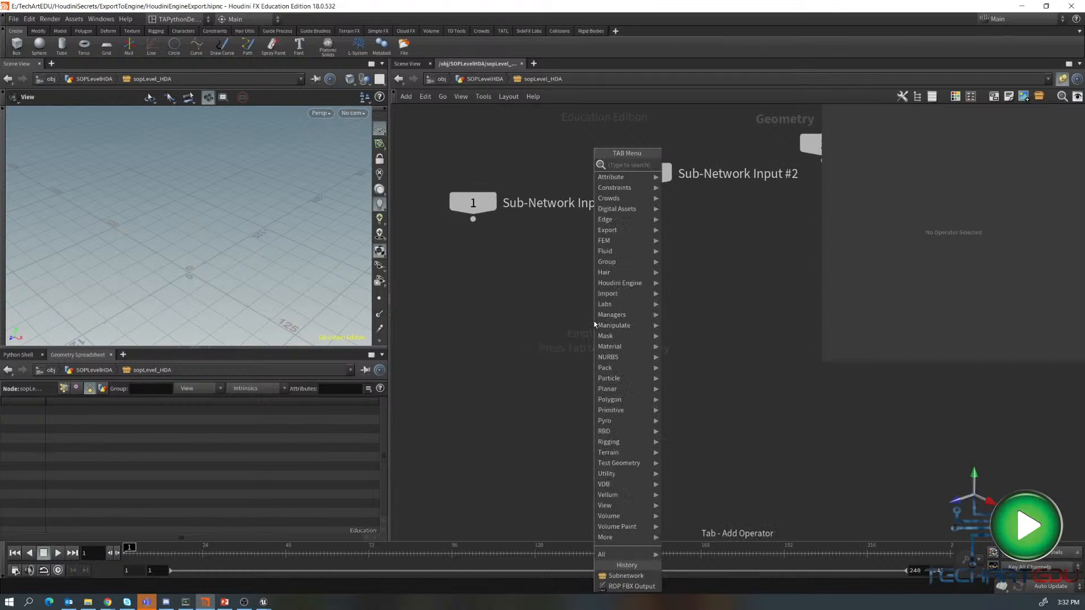
{"action": "type", "text": "grid"}
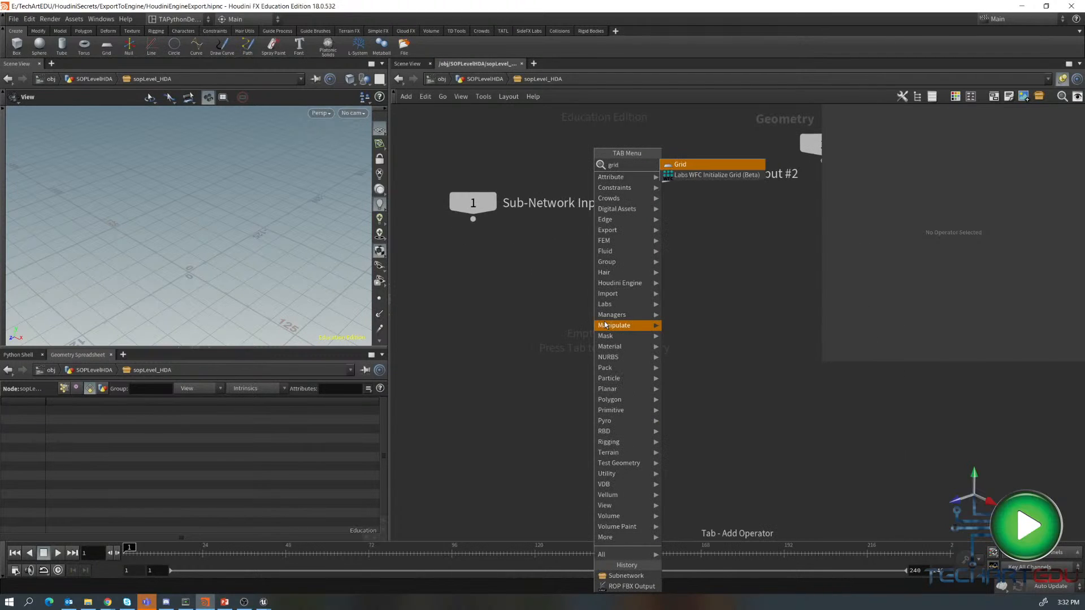
{"action": "left_click", "coordinate": [680, 165]}
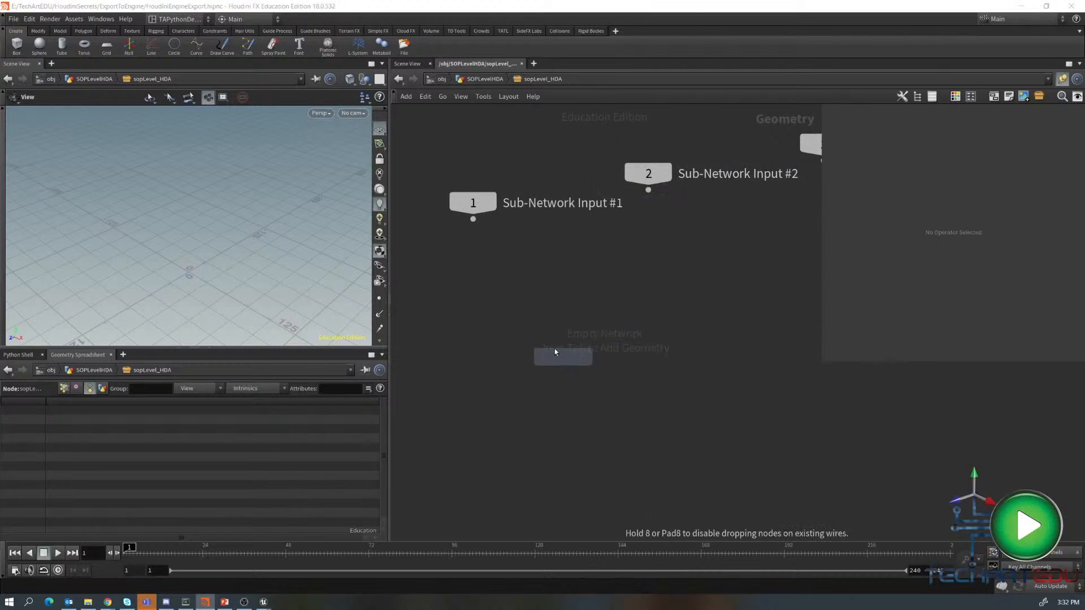
{"action": "left_click", "coordinate": [530, 316]}
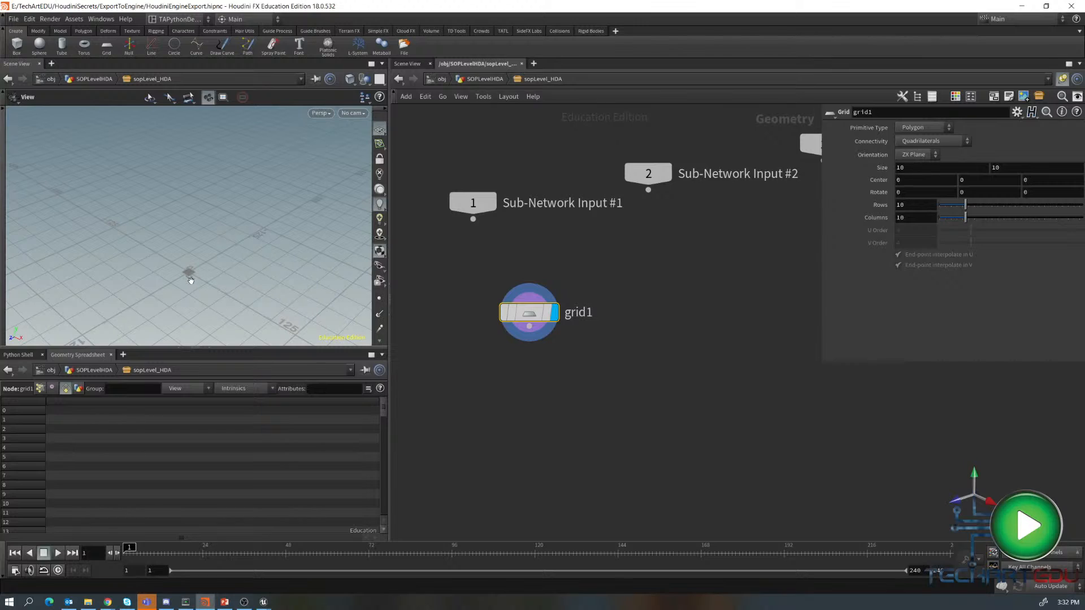
- Set the grid's rows and columns to 5 each
{"action": "key", "text": "f"}
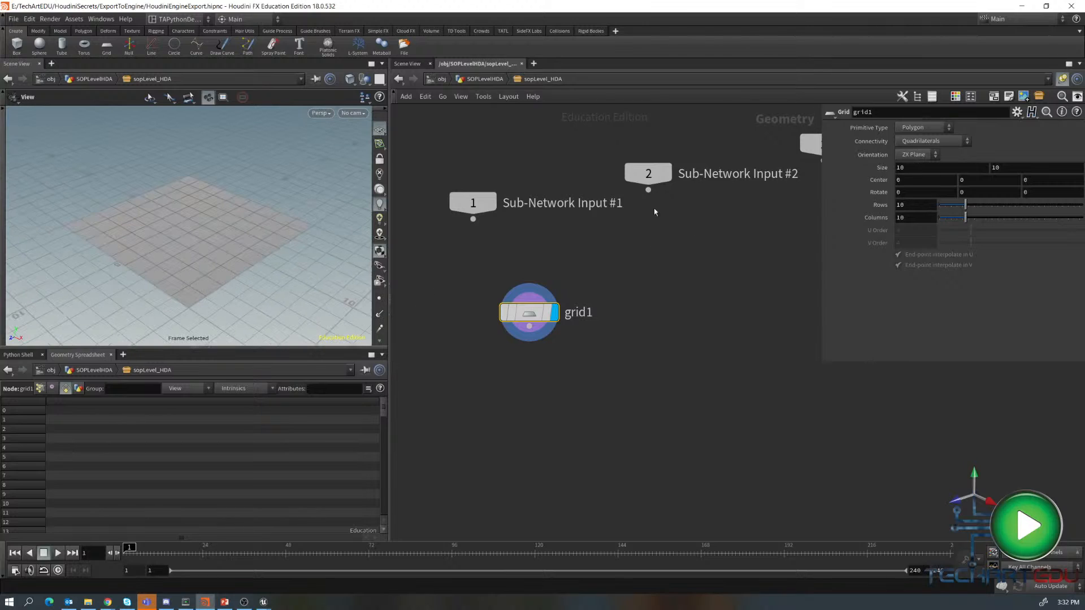
{"action": "left_click", "coordinate": [909, 204]}
{"action": "type", "text": "5"}
{"action": "key", "text": "Tab"}
{"action": "type", "text": "54"}
{"action": "key", "text": "Tab"}
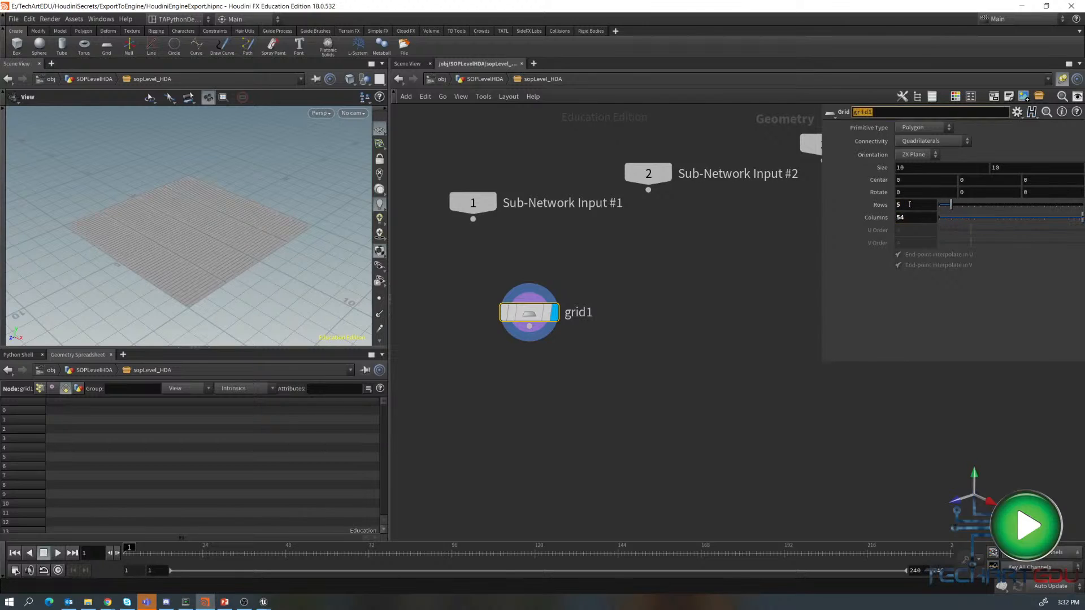
{"action": "left_click", "coordinate": [914, 219]}
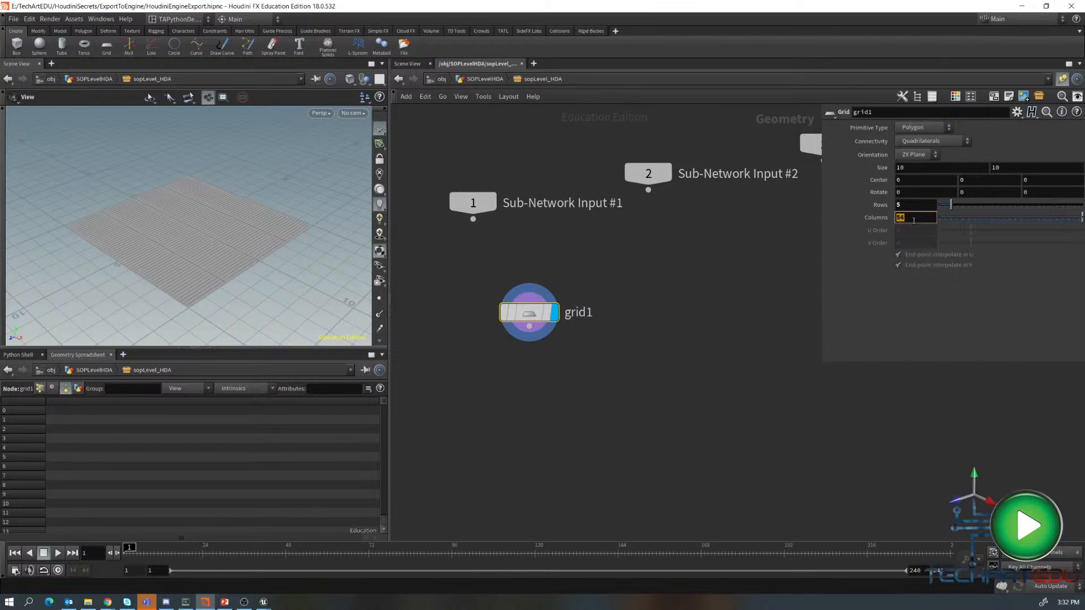
{"action": "type", "text": "5"}
{"action": "key", "text": "Return"}
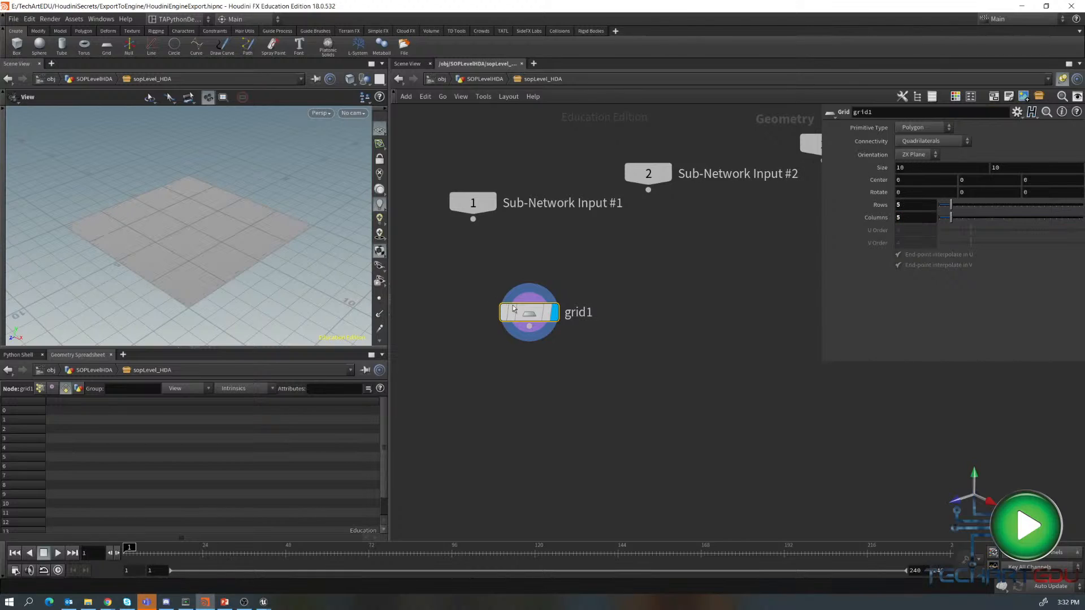
{"action": "left_click_drag", "start_coordinate": [514, 308], "coordinate": [458, 300]}
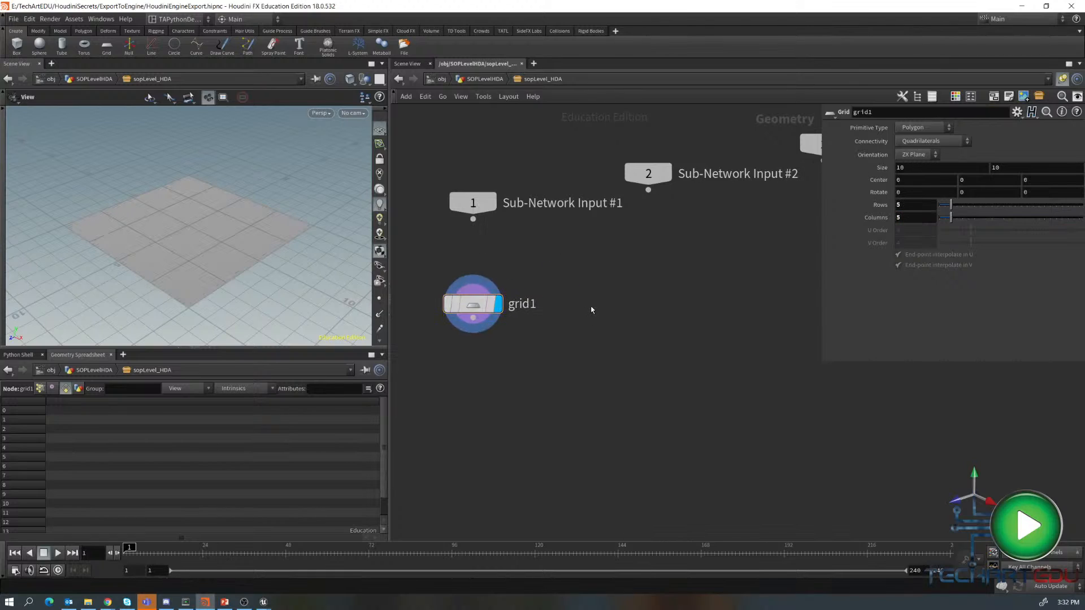
{"action": "key", "text": "Tab"}
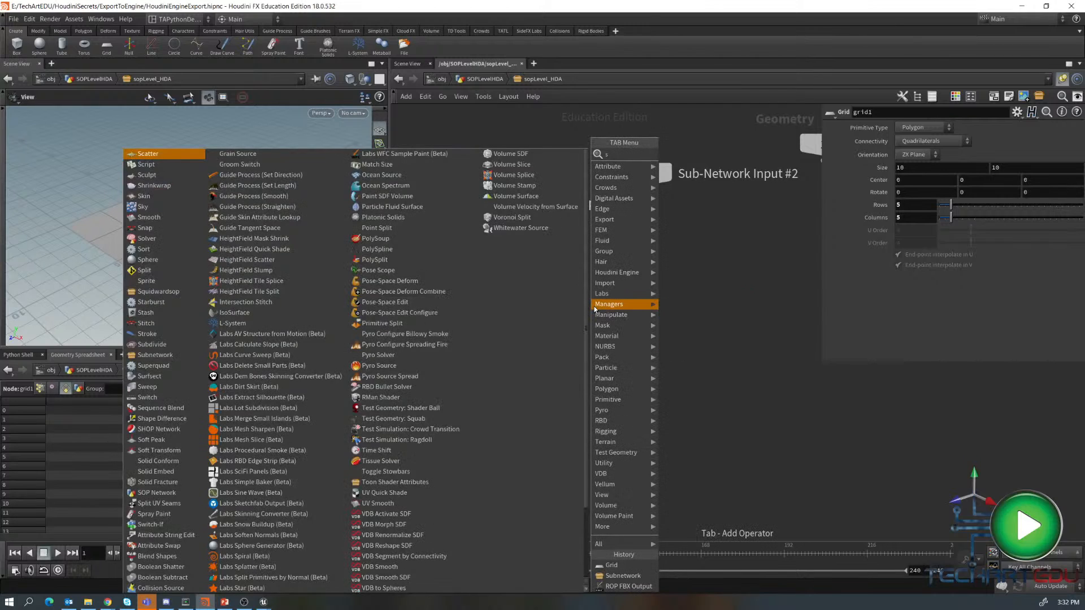
{"action": "type", "text": "squi"}
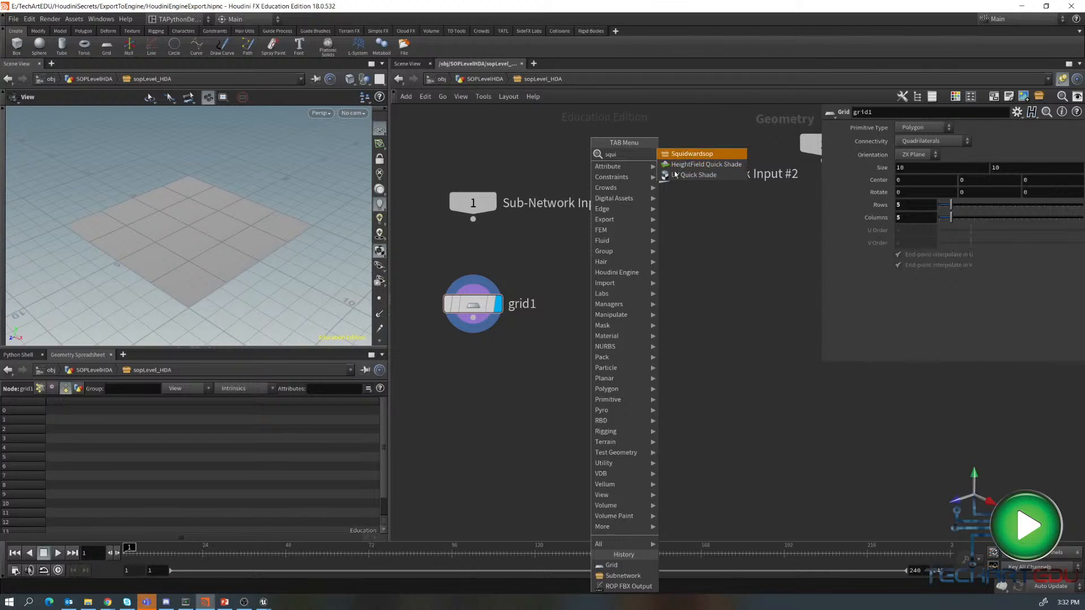
{"action": "key", "text": "Escape"}
- Add a Test Geometry: Squab node beside the grid inside the subnetwork
{"action": "key", "text": "Tab"}
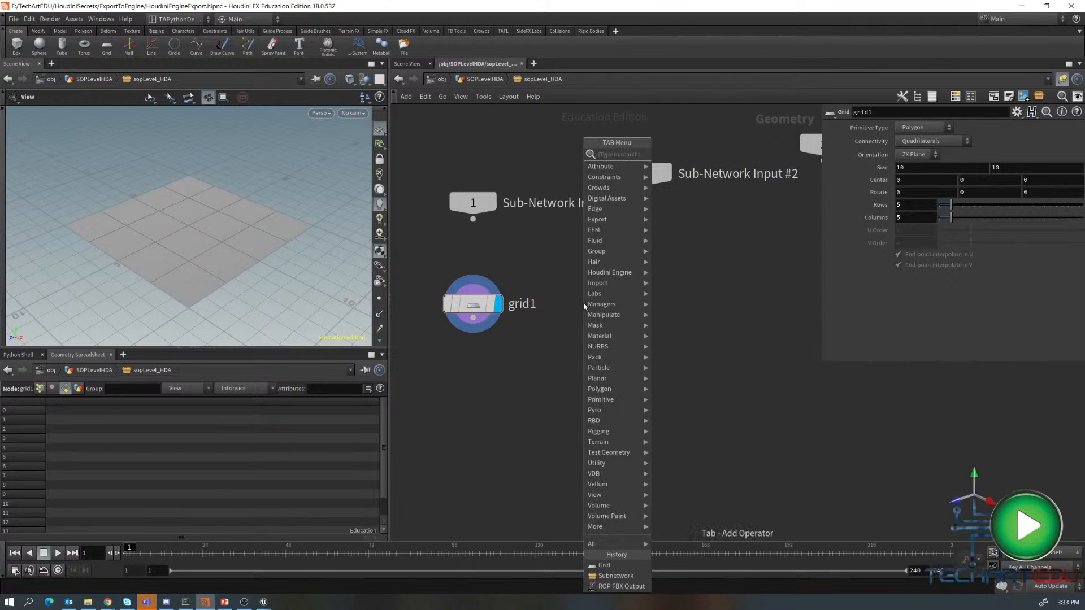
{"action": "type", "text": "squ"}
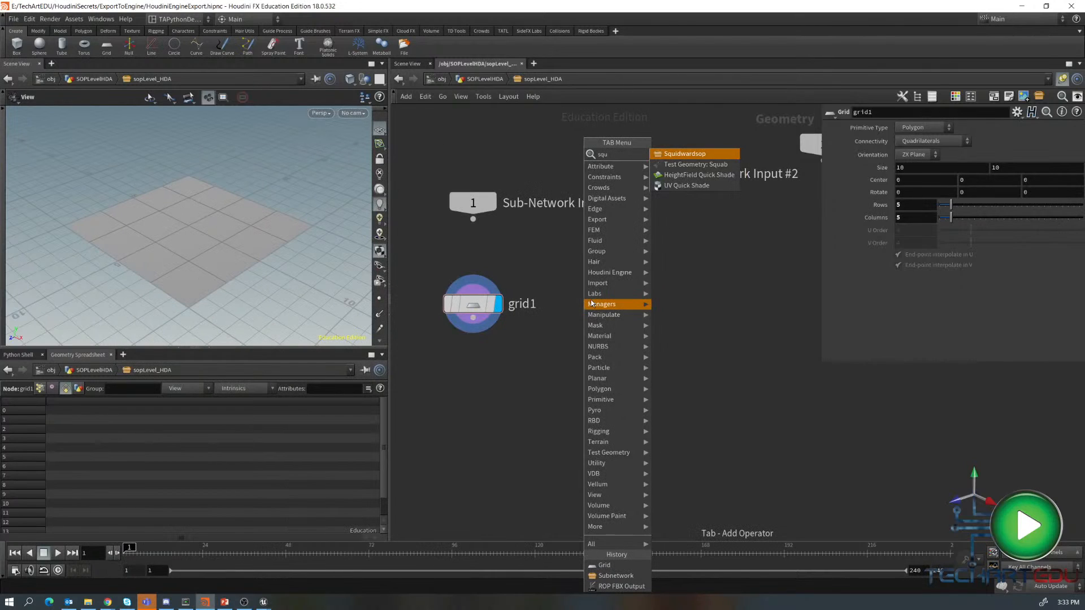
{"action": "left_click", "coordinate": [696, 164]}
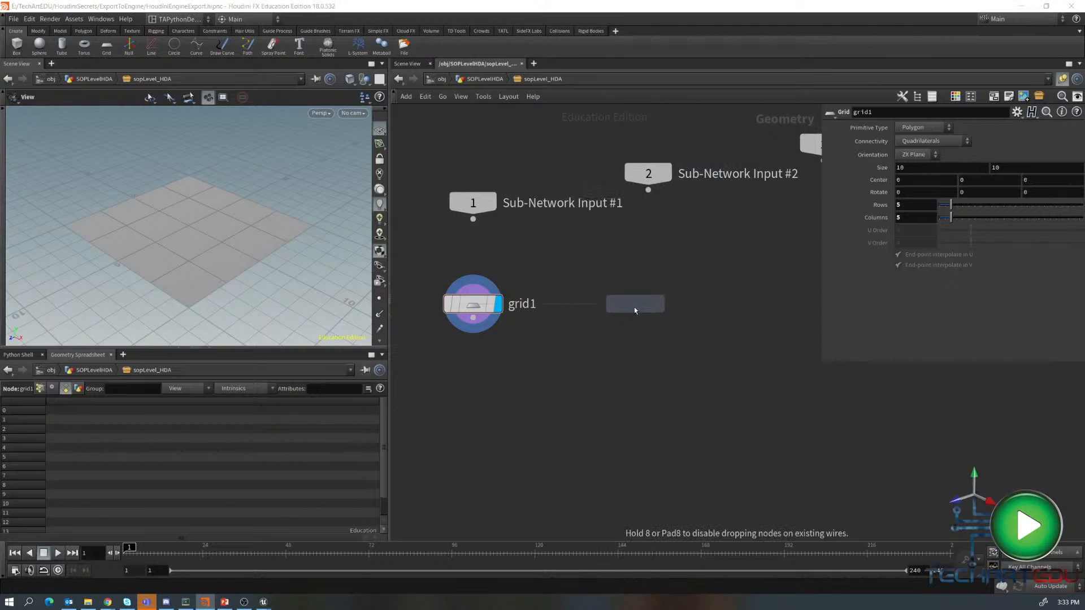
{"action": "left_click", "coordinate": [633, 306]}
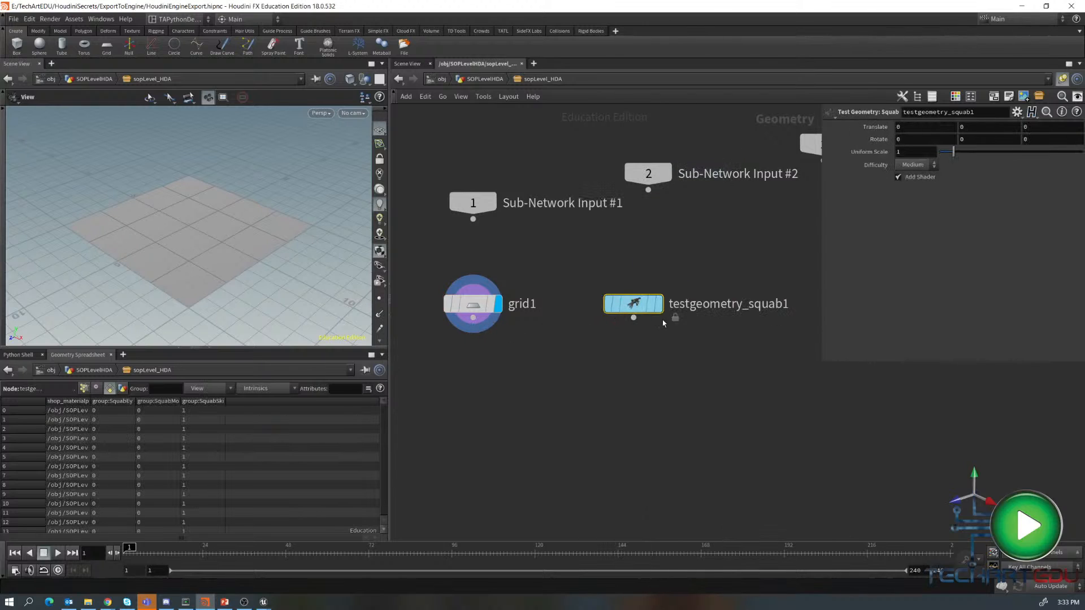
- Add a Copy to Points node copying the squab onto the grid's points and make it the display node
{"action": "left_click_drag", "start_coordinate": [618, 302], "coordinate": [557, 443]}
{"action": "type", "text": "copy"}
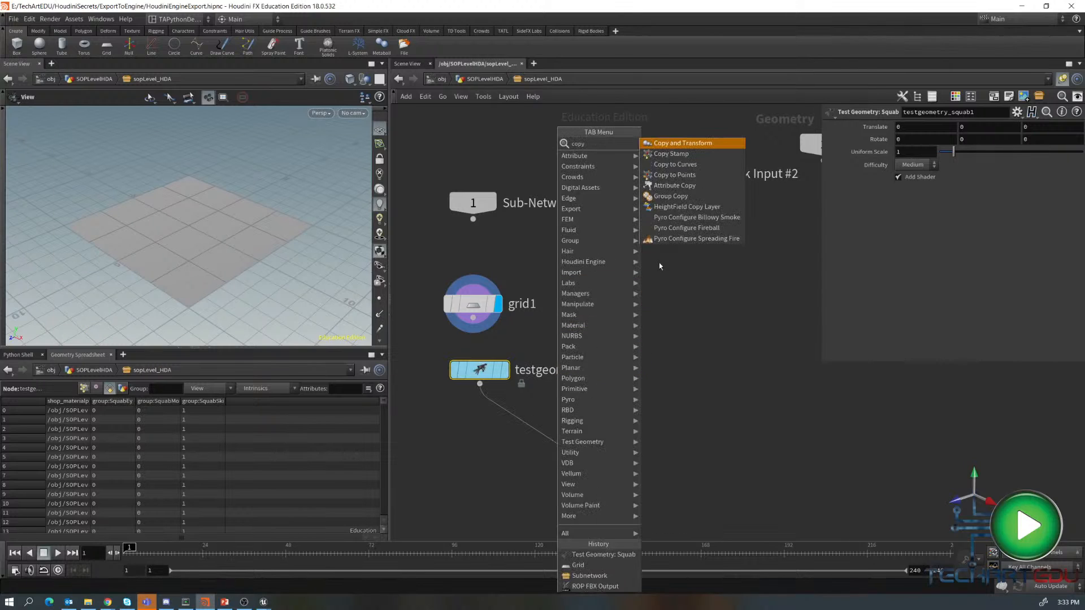
{"action": "left_click", "coordinate": [683, 176]}
{"action": "left_click_drag", "start_coordinate": [462, 317], "coordinate": [569, 430]}
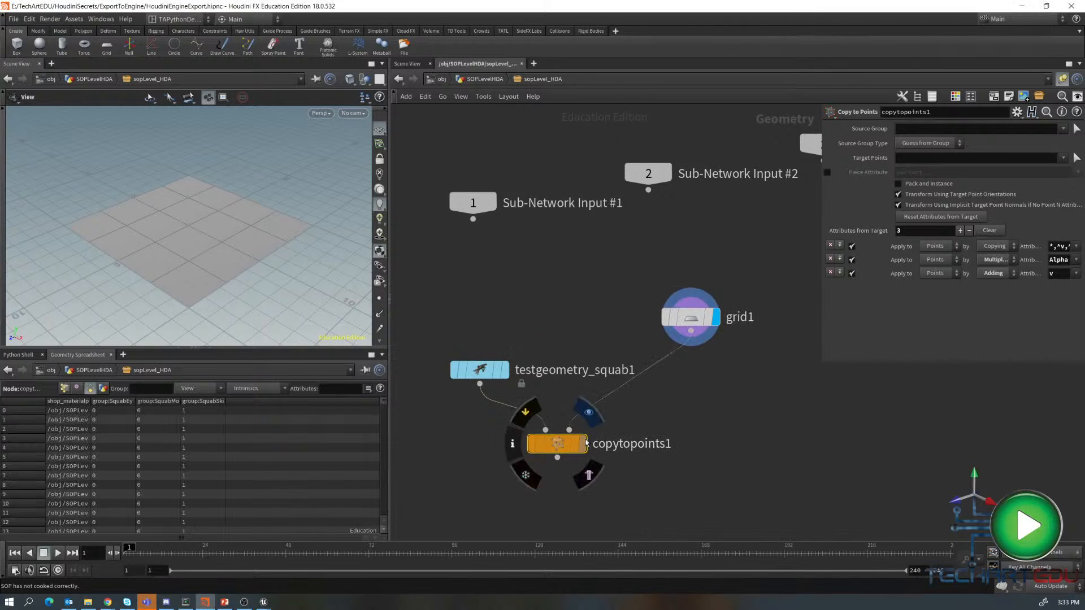
{"action": "left_click", "coordinate": [583, 444]}
- Go up to the SOPLevelHDA level and create a digital asset from sopLevel_HDA named soplevel_hda
{"action": "left_click_drag", "start_coordinate": [134, 243], "coordinate": [195, 260]}
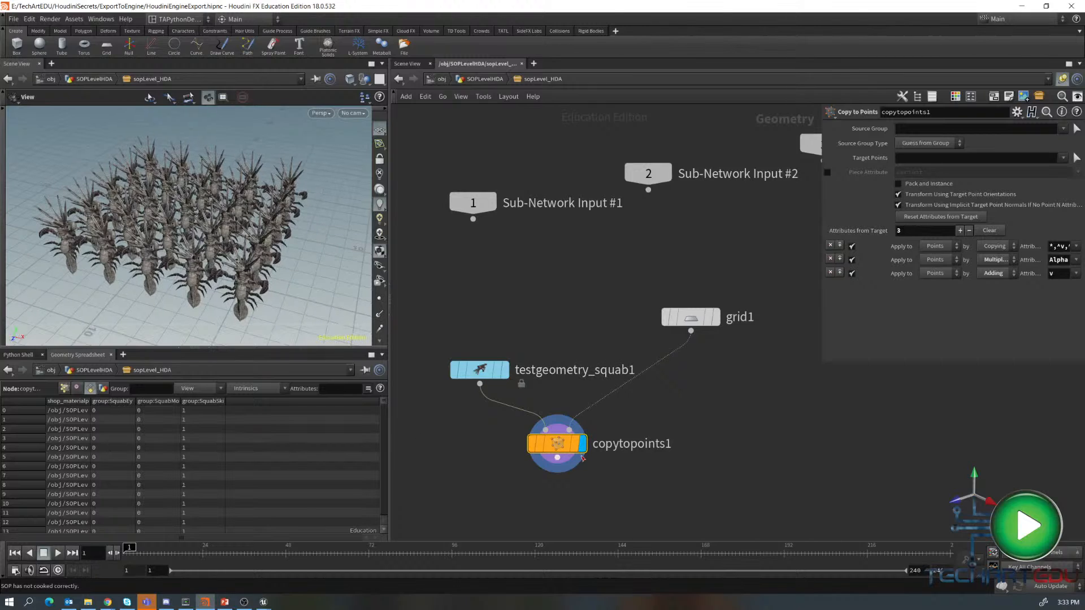
{"action": "left_click_drag", "start_coordinate": [558, 444], "coordinate": [566, 436]}
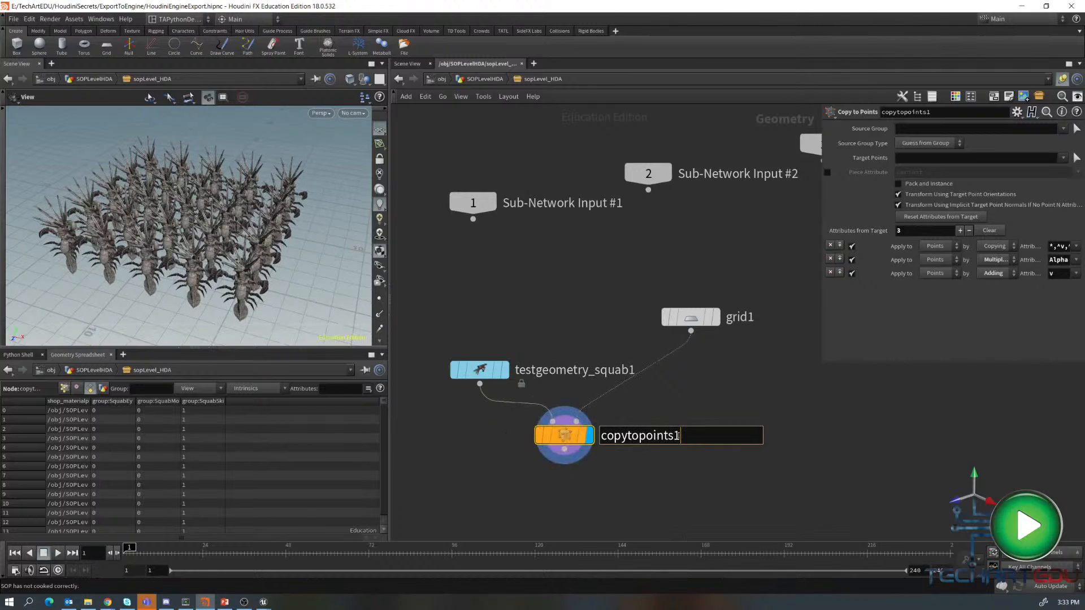
{"action": "key", "text": "u"}
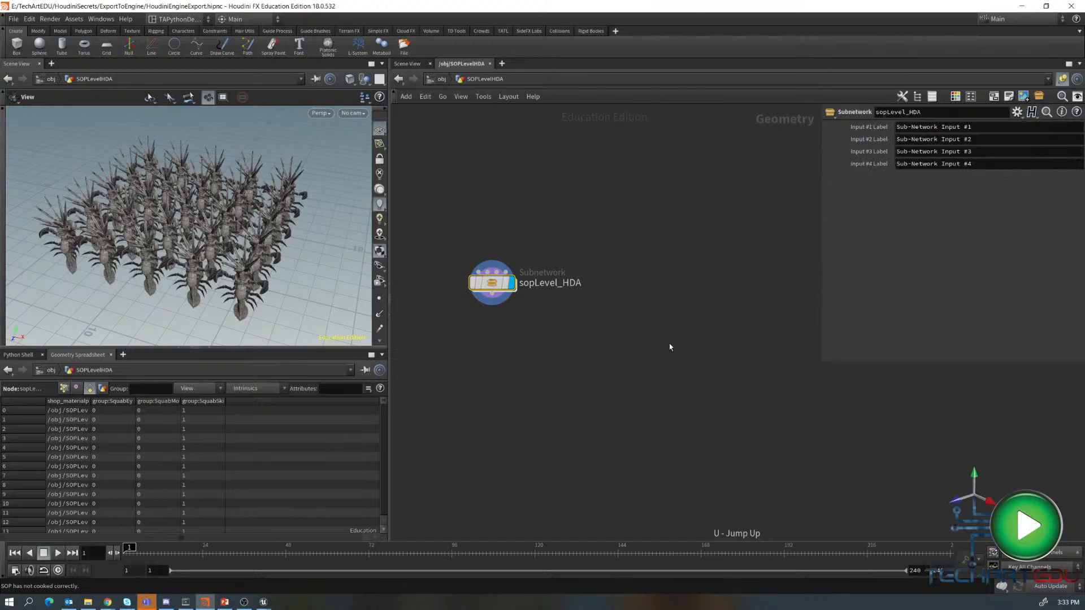
{"action": "right_click", "coordinate": [497, 283]}
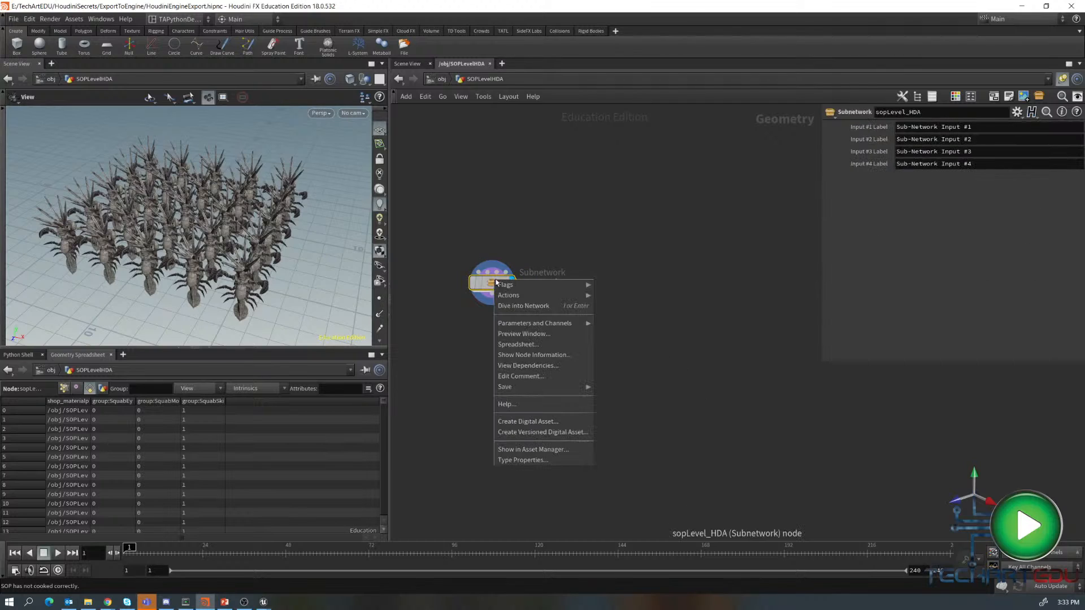
{"action": "left_click", "coordinate": [547, 422]}
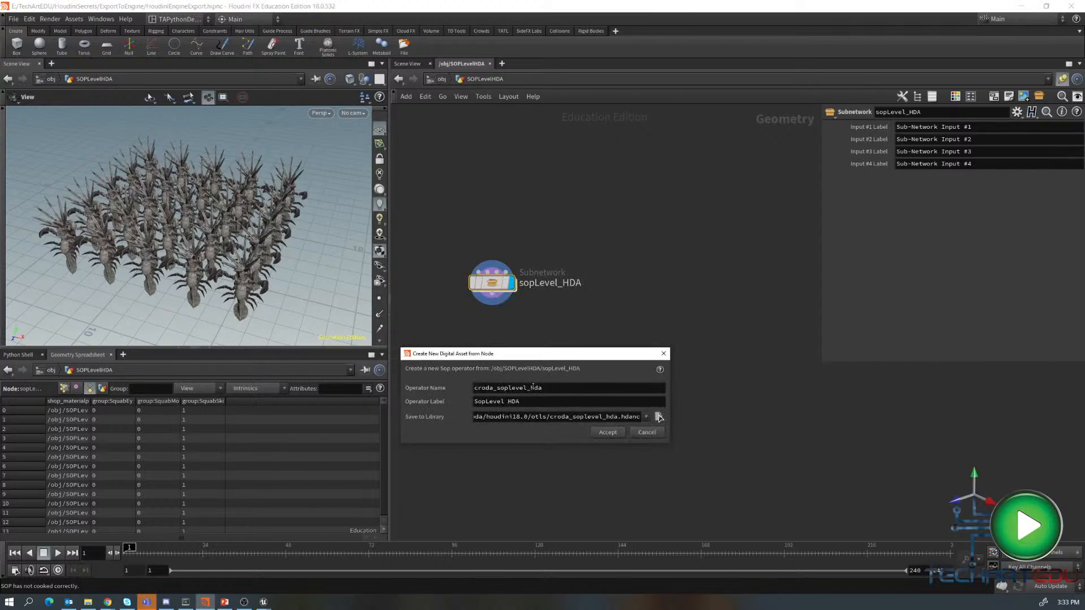
{"action": "left_click_drag", "start_coordinate": [545, 392], "coordinate": [432, 383]}
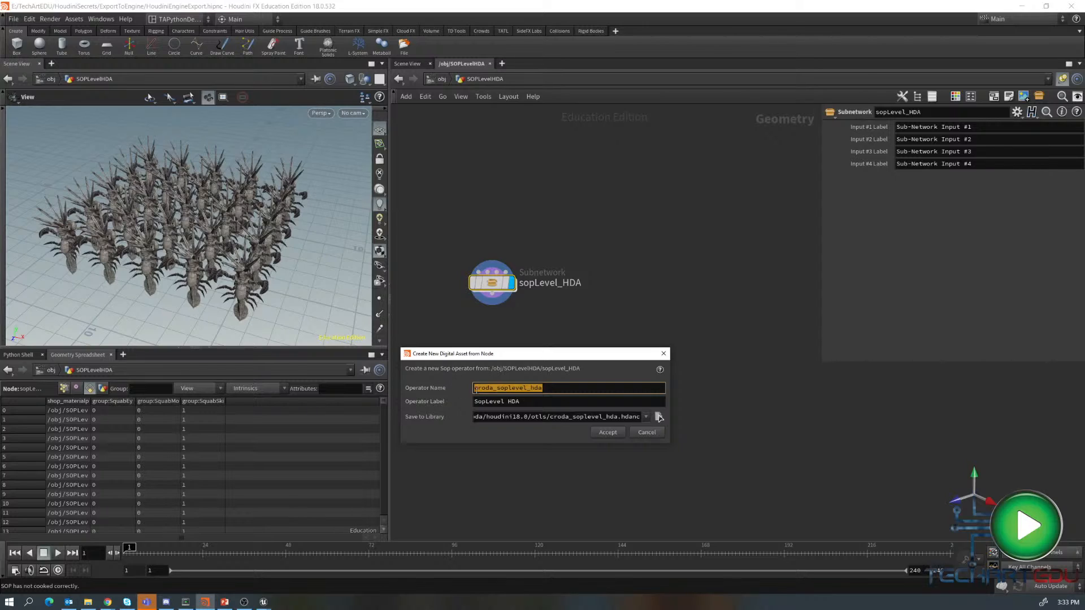
{"action": "left_click_drag", "start_coordinate": [496, 387], "coordinate": [459, 390]}
{"action": "key", "text": "BackSpace"}
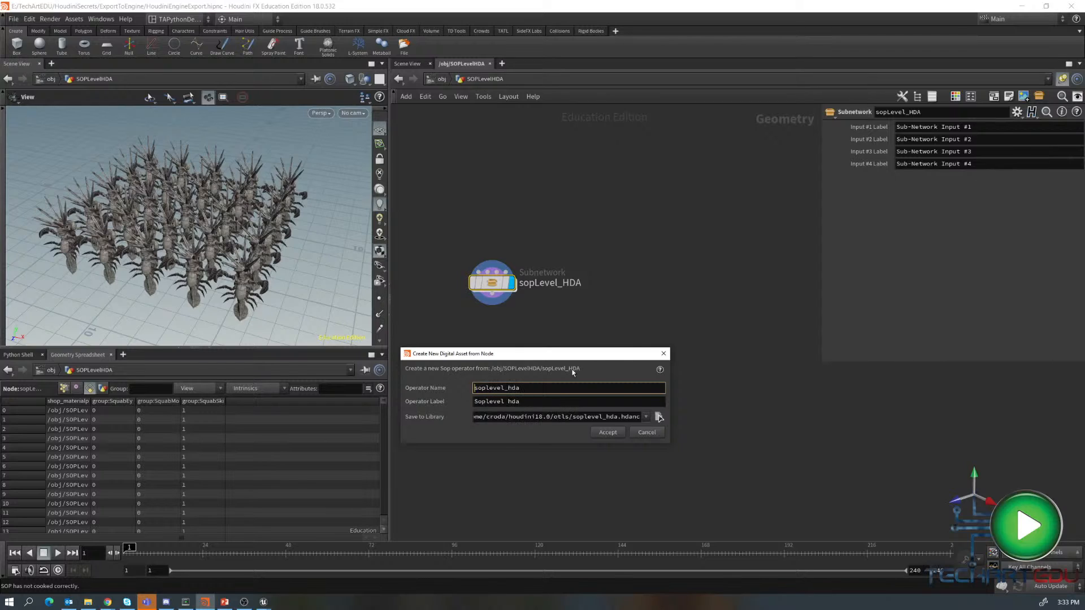
- Save the asset library to $JOB/hda/soplevel_hda.hdanc and accept the operator type properties
{"action": "left_click_drag", "start_coordinate": [572, 417], "coordinate": [391, 416]}
{"action": "type", "text": "$"}
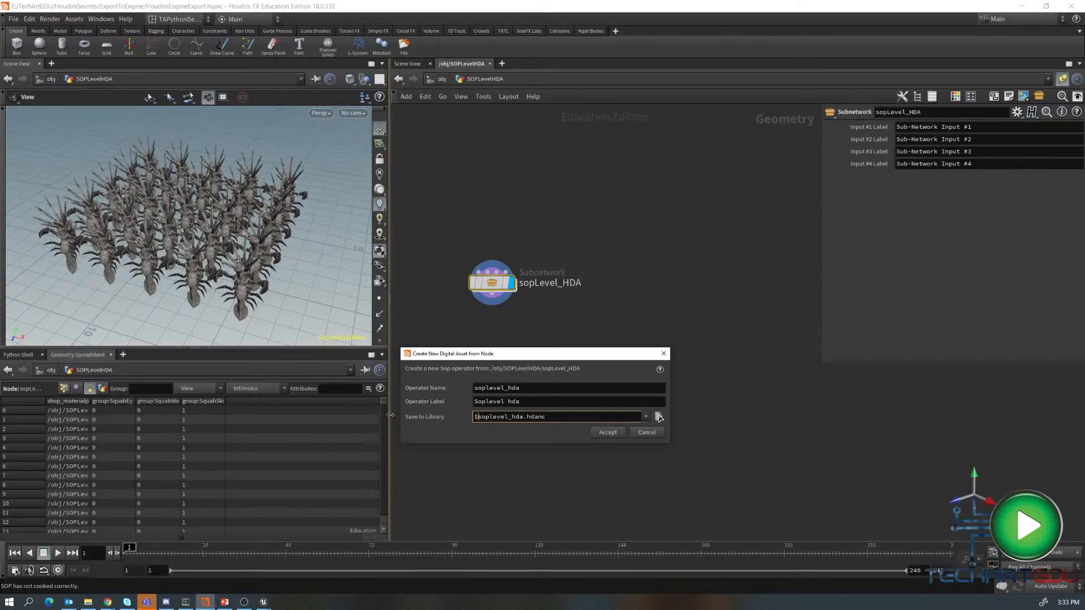
{"action": "type", "text": "JOB."}
{"action": "key", "text": "BackSpace"}
{"action": "type", "text": "/hda/"}
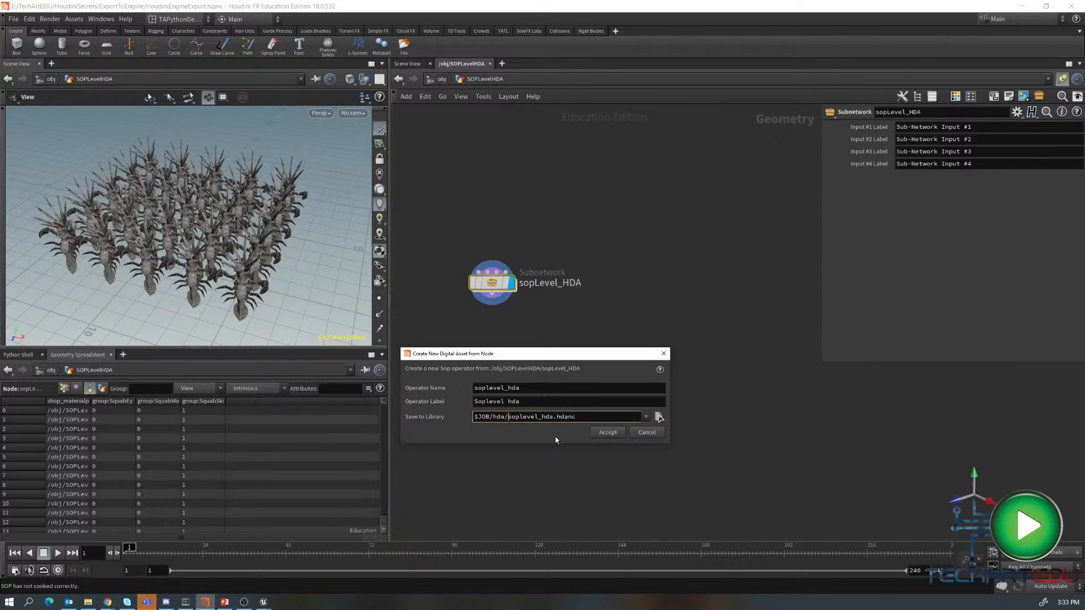
{"action": "left_click", "coordinate": [607, 433]}
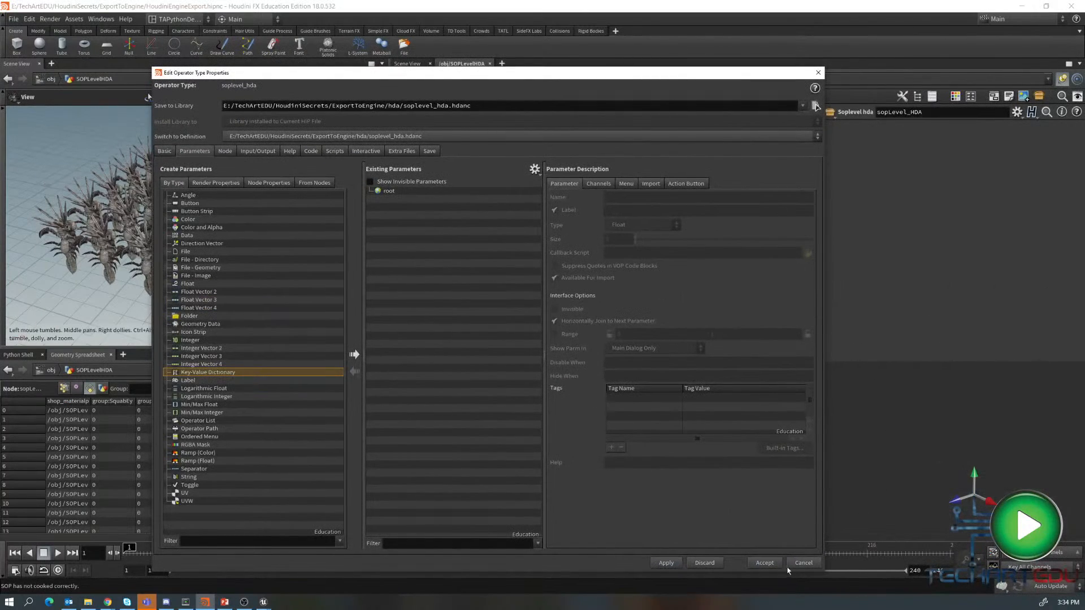
{"action": "left_click", "coordinate": [765, 563]}
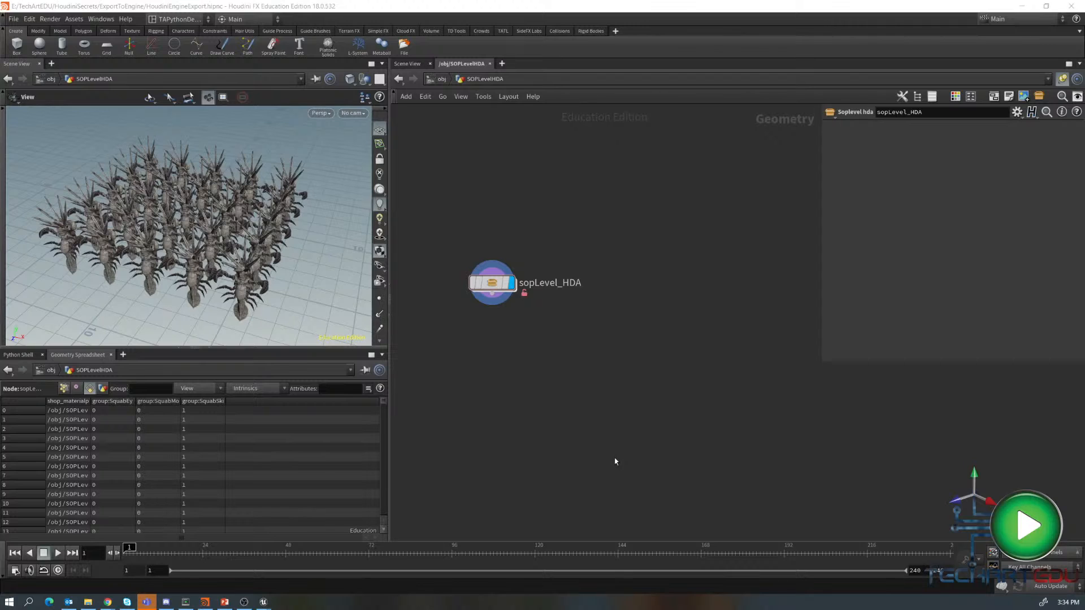
- Switch to Unreal Engine and import soplevel_hda.hdanc from the hda folder into the imports content folder
{"action": "key", "text": "alt+Tab"}
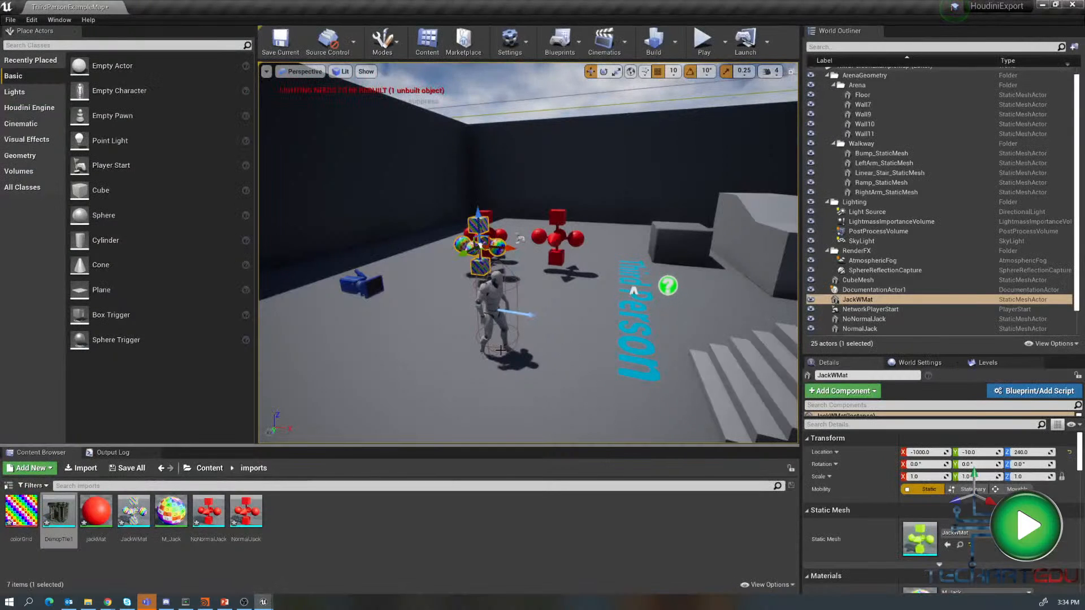
{"action": "right_click", "coordinate": [331, 506]}
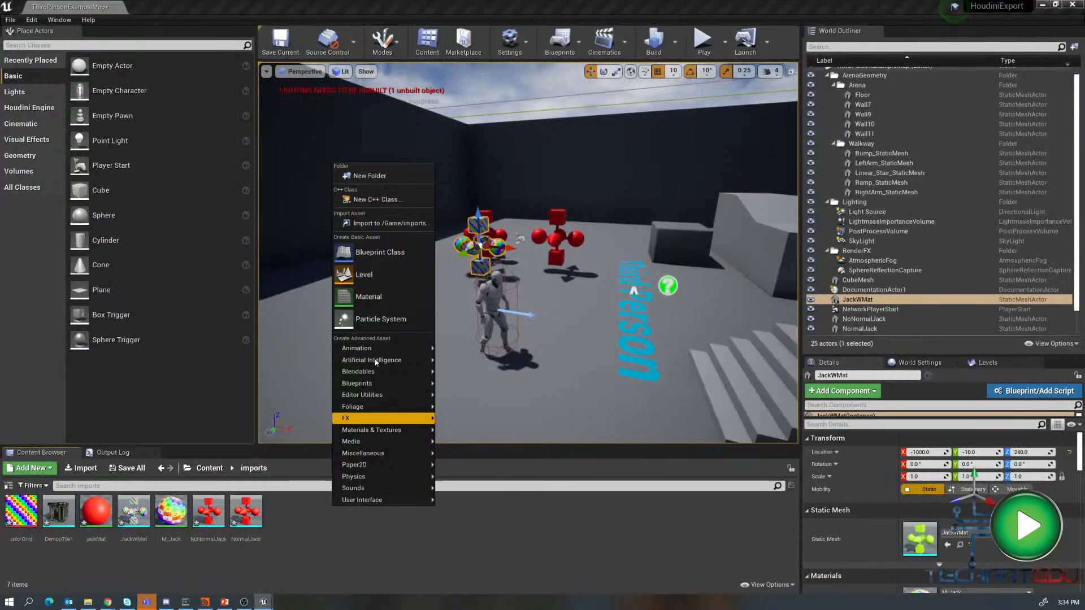
{"action": "left_click", "coordinate": [379, 224]}
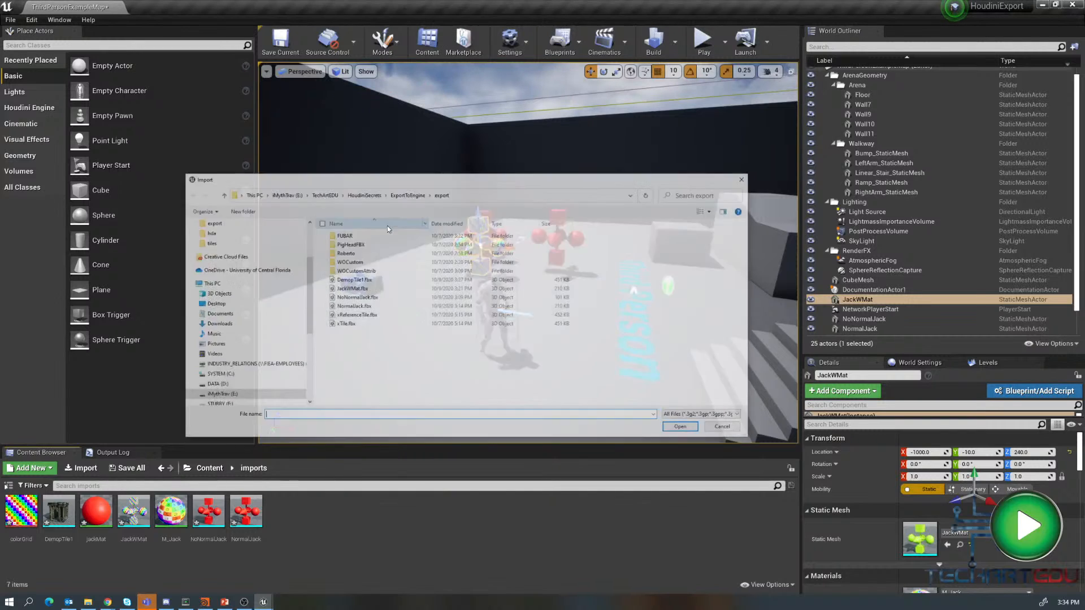
{"action": "left_click", "coordinate": [407, 194]}
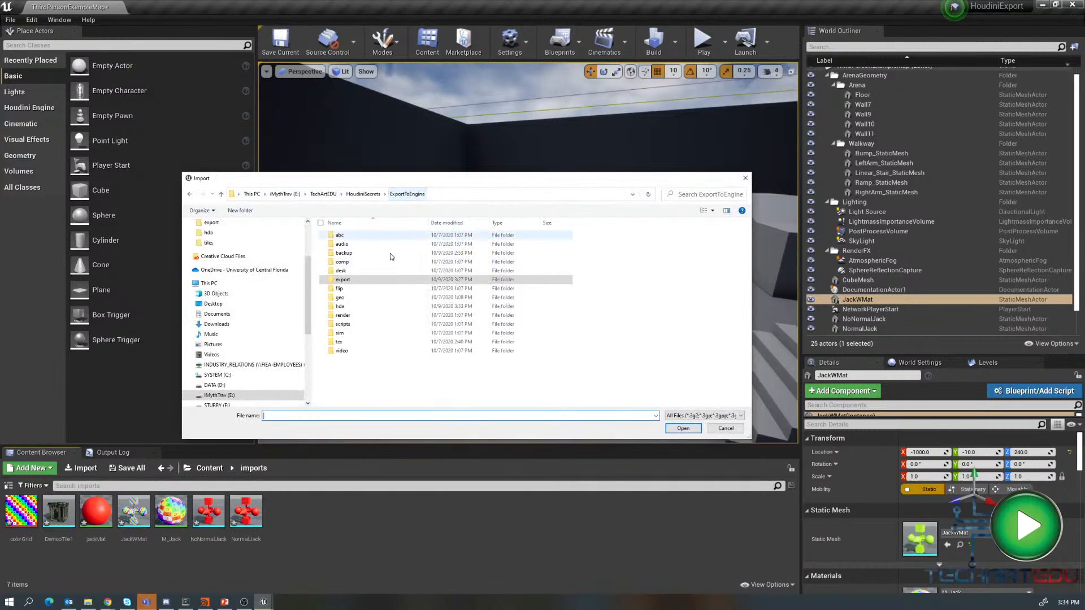
{"action": "double_click", "coordinate": [339, 308]}
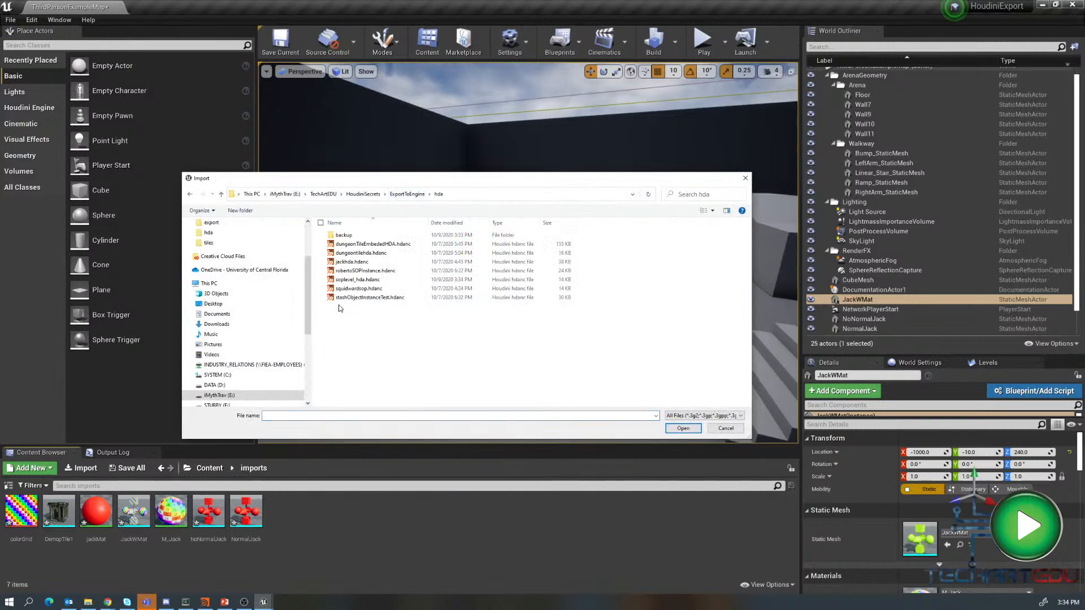
{"action": "left_click", "coordinate": [361, 283]}
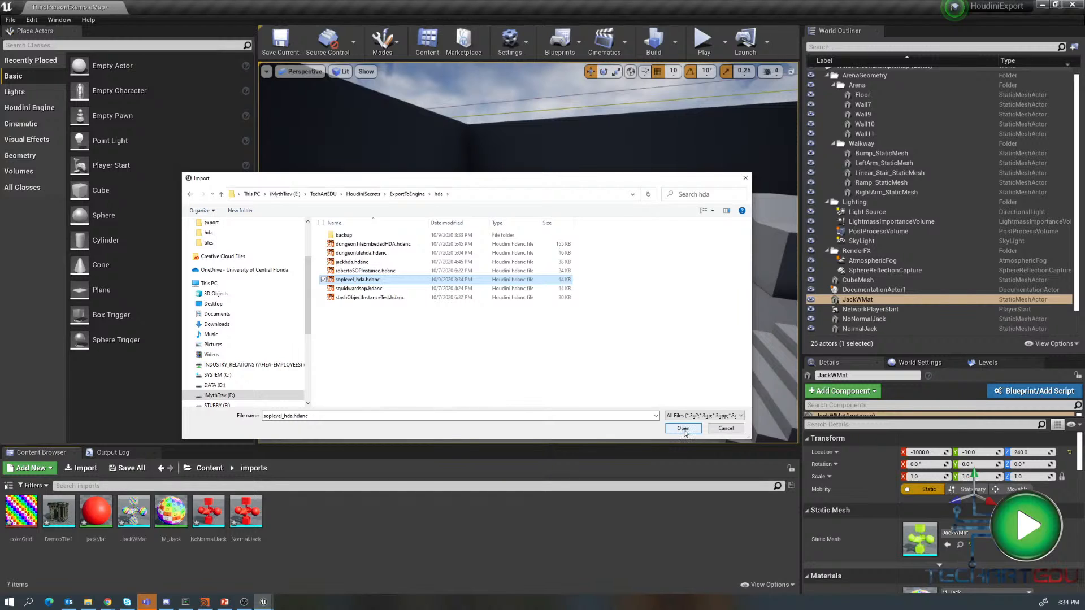
{"action": "left_click", "coordinate": [684, 429]}
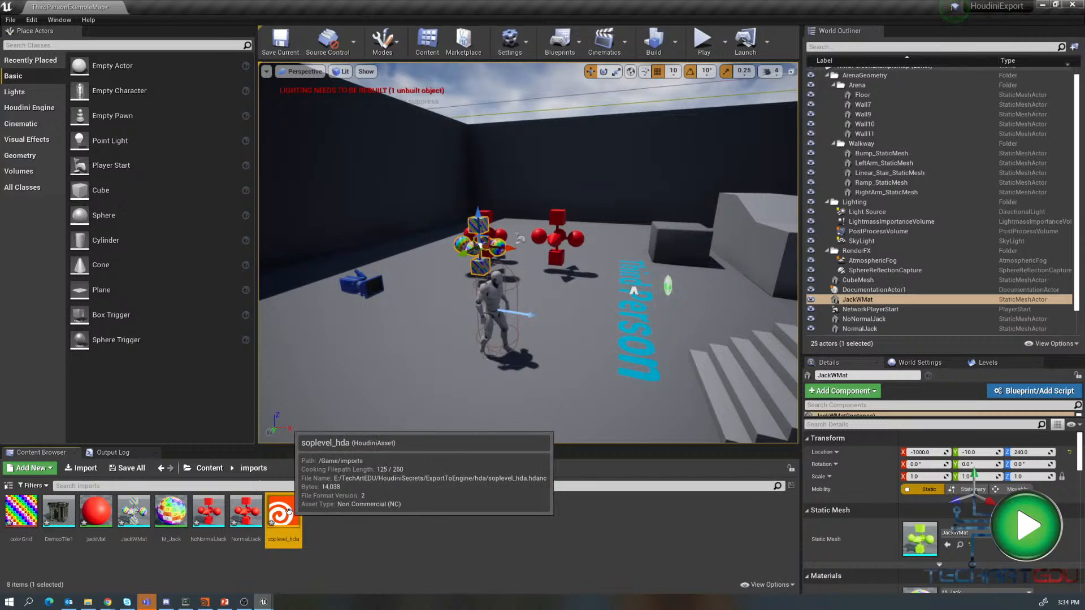
- Place the soplevel_hda asset into the level near the characters
{"action": "left_click_drag", "start_coordinate": [284, 513], "coordinate": [565, 295]}
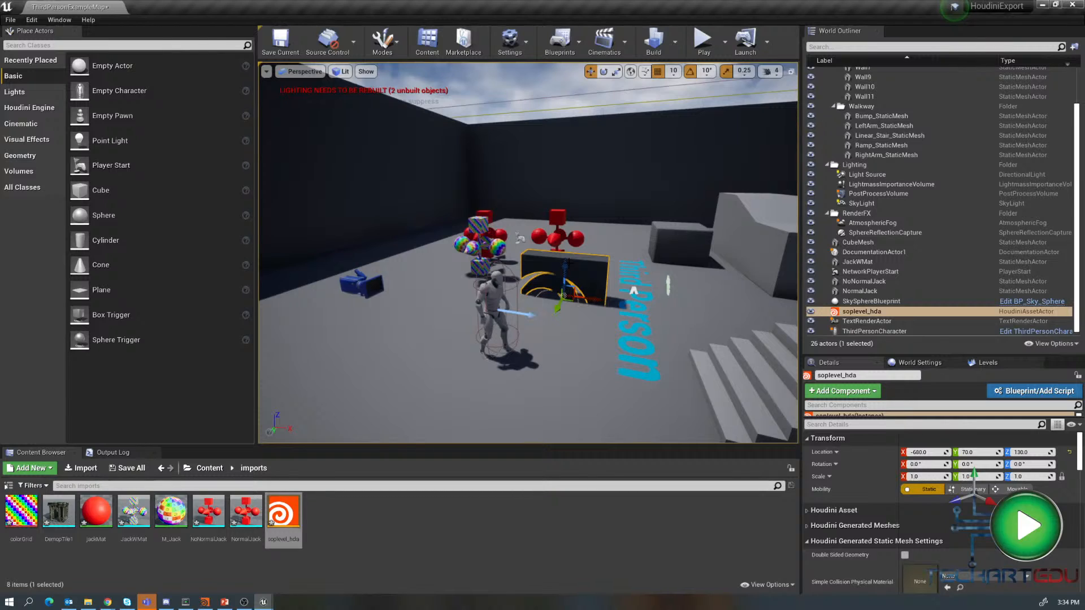
{"action": "left_click", "coordinate": [569, 262]}
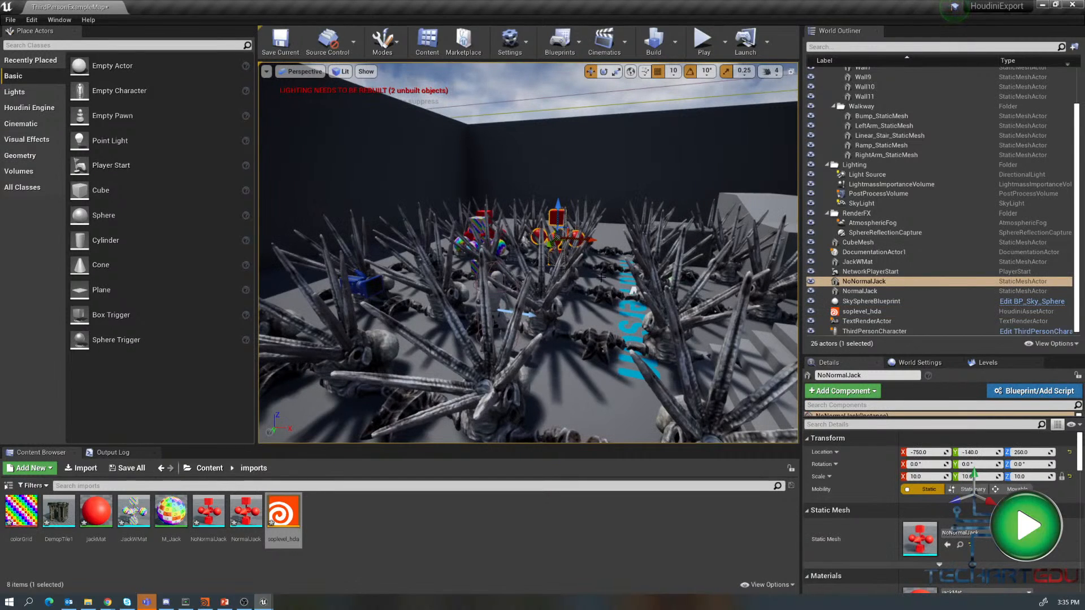
{"action": "mouse_move", "coordinate": [645, 347]}
{"action": "right_mouse_down"}
{"action": "mouse_move", "coordinate": [667, 362]}
{"action": "mouse_move", "coordinate": [658, 346]}
{"action": "right_mouse_up"}
{"action": "right_click_drag", "start_coordinate": [505, 394], "coordinate": [527, 389]}
{"action": "left_click", "coordinate": [857, 282]}
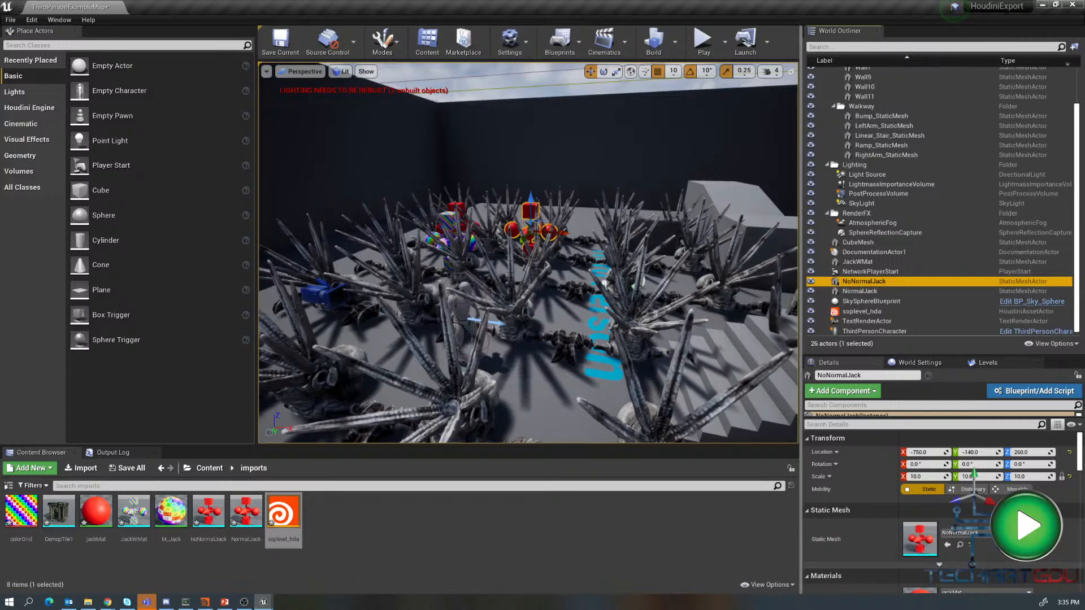
- Select the soplevel_hda actor and move it downward in the level
{"action": "right_click_drag", "start_coordinate": [678, 316], "coordinate": [677, 316]}
{"action": "left_click", "coordinate": [679, 316]}
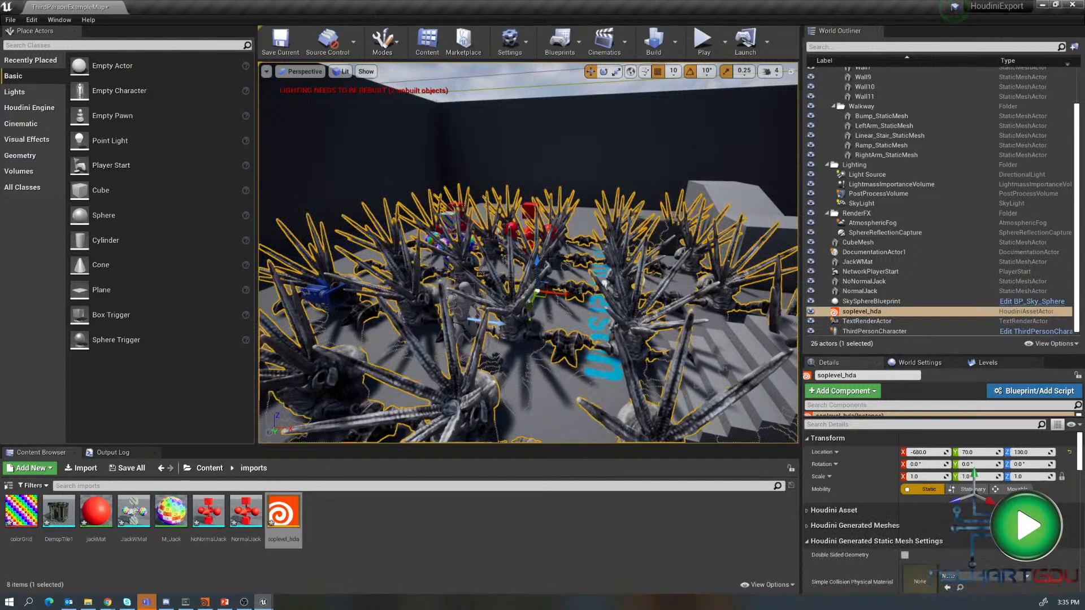
{"action": "left_click_drag", "start_coordinate": [537, 263], "coordinate": [575, 322]}
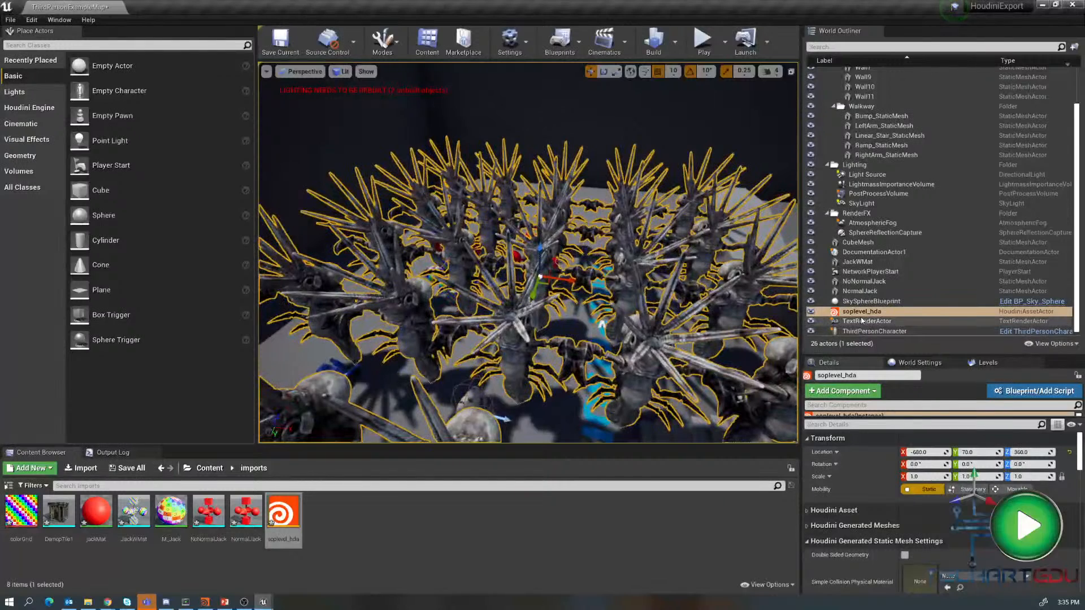
- Delete the soplevel_hda actor from the level
{"action": "left_click", "coordinate": [856, 312]}
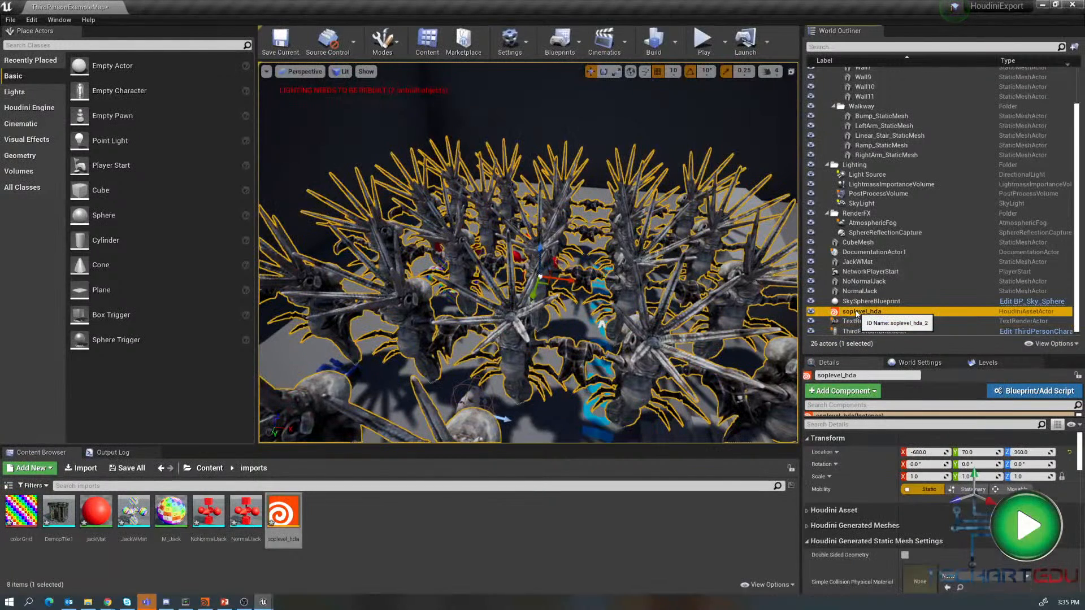
{"action": "key", "text": "Delete"}
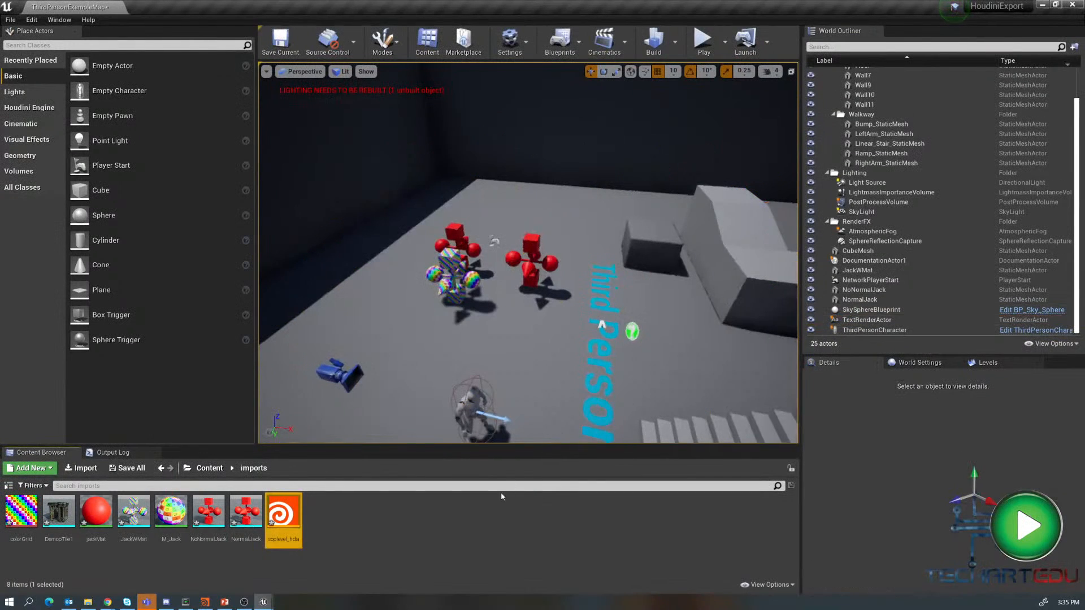
{"action": "left_click", "coordinate": [358, 557]}
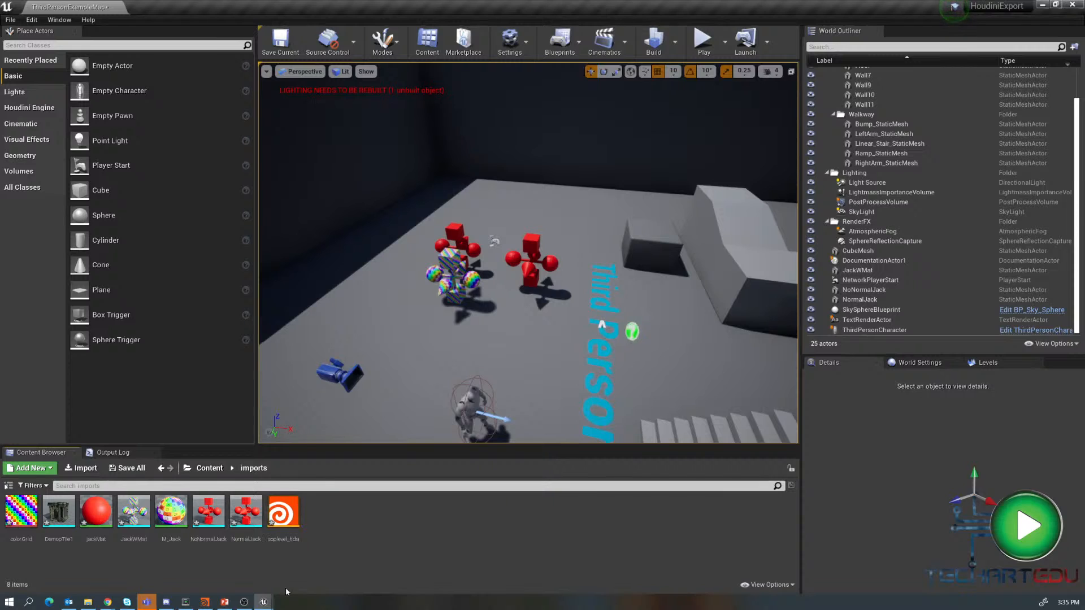
- Switch back to Houdini, return to the object level and move the SOPLevelHDA node up out of the way
{"action": "left_click", "coordinate": [207, 603]}
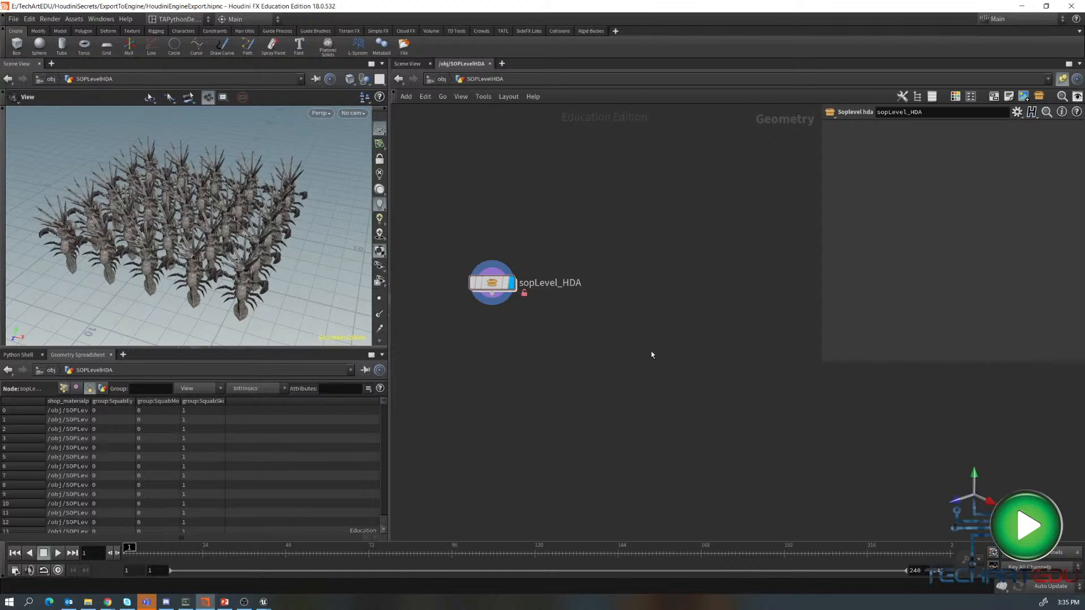
{"action": "key", "text": "u"}
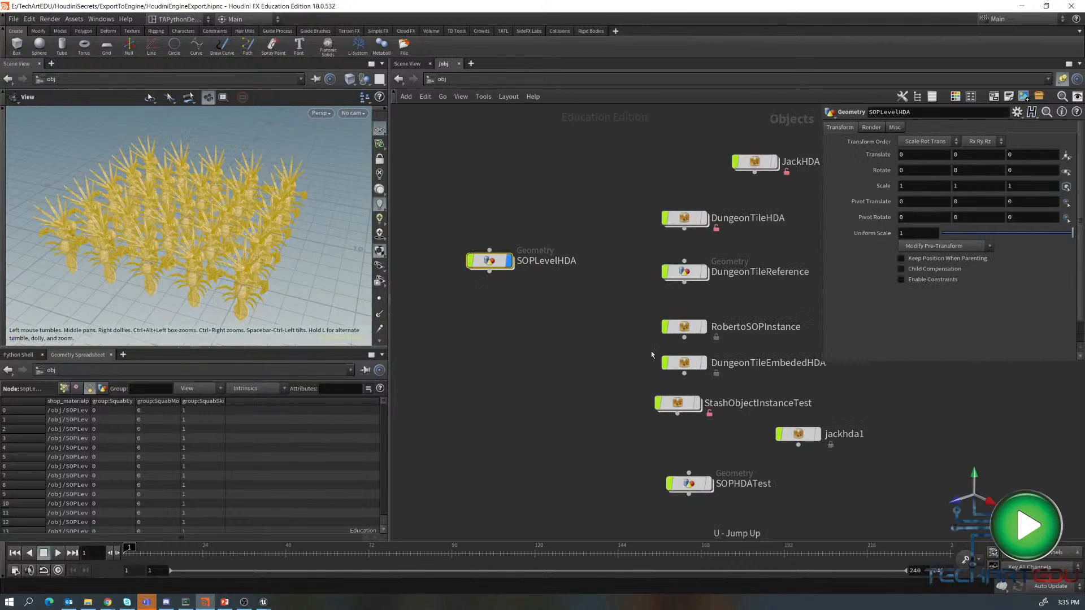
{"action": "left_click_drag", "start_coordinate": [498, 264], "coordinate": [534, 167]}
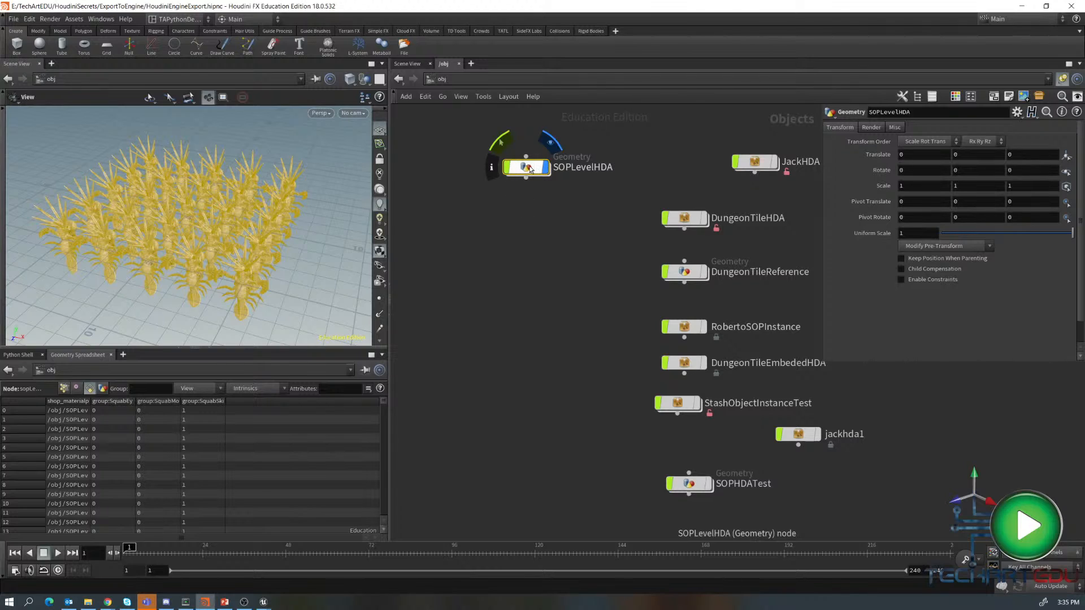
{"action": "left_click_drag", "start_coordinate": [538, 169], "coordinate": [507, 151]}
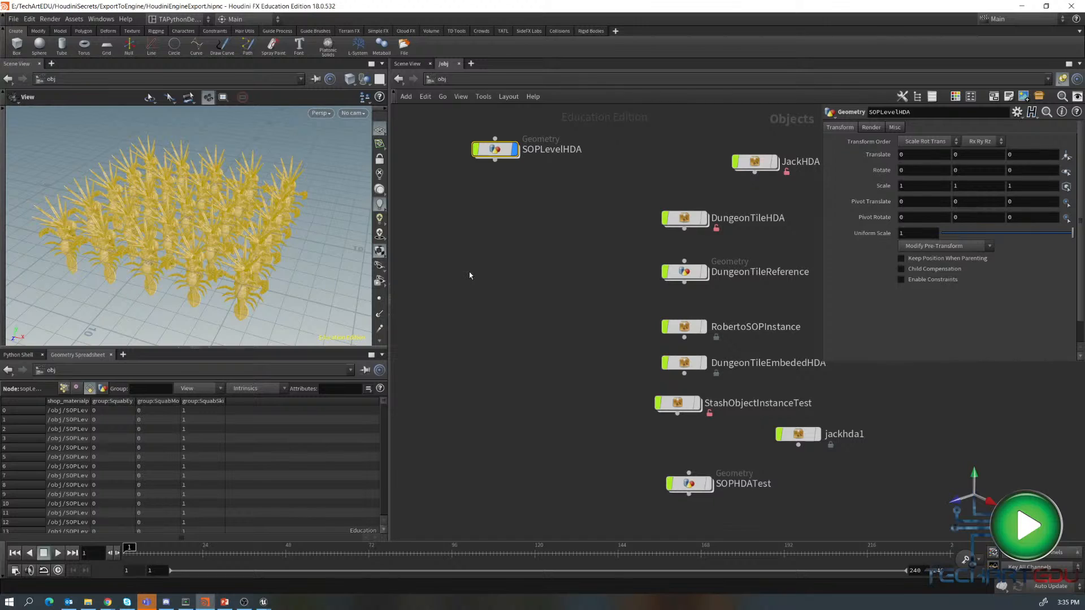
- Create a subnetwork at the object level and rename it objectLevelHDA
{"action": "key", "text": "Tab"}
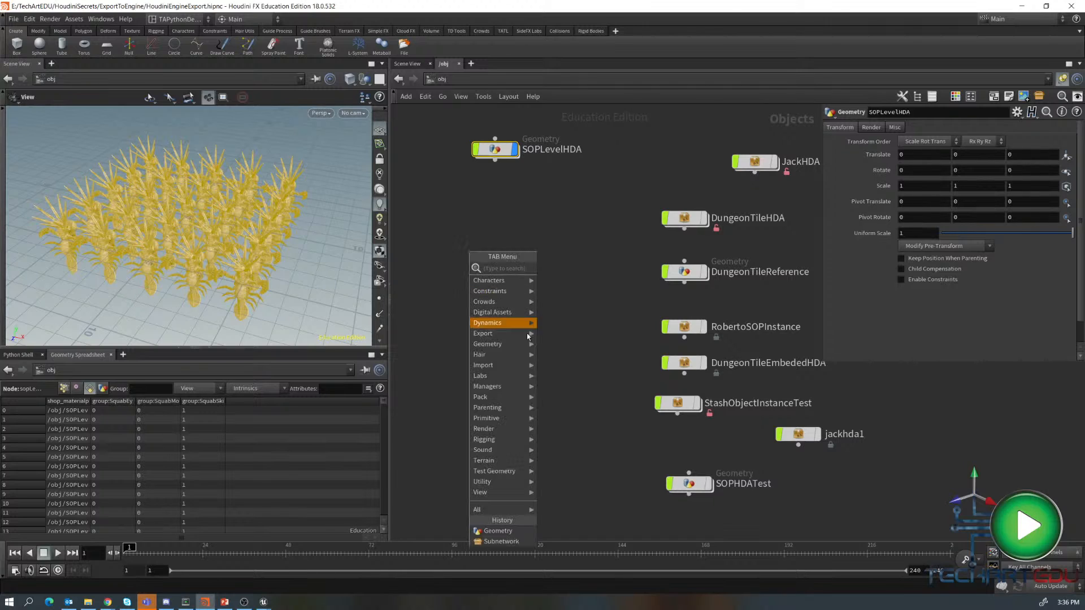
{"action": "left_click", "coordinate": [518, 542]}
{"action": "left_click", "coordinate": [455, 274]}
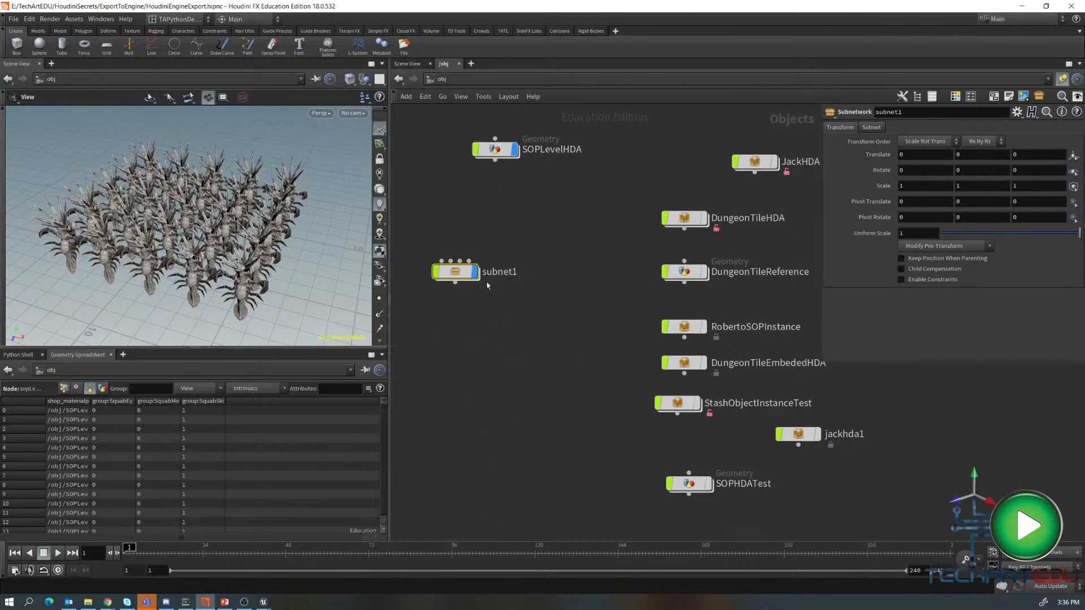
{"action": "double_click", "coordinate": [504, 272]}
{"action": "double_click", "coordinate": [512, 272]}
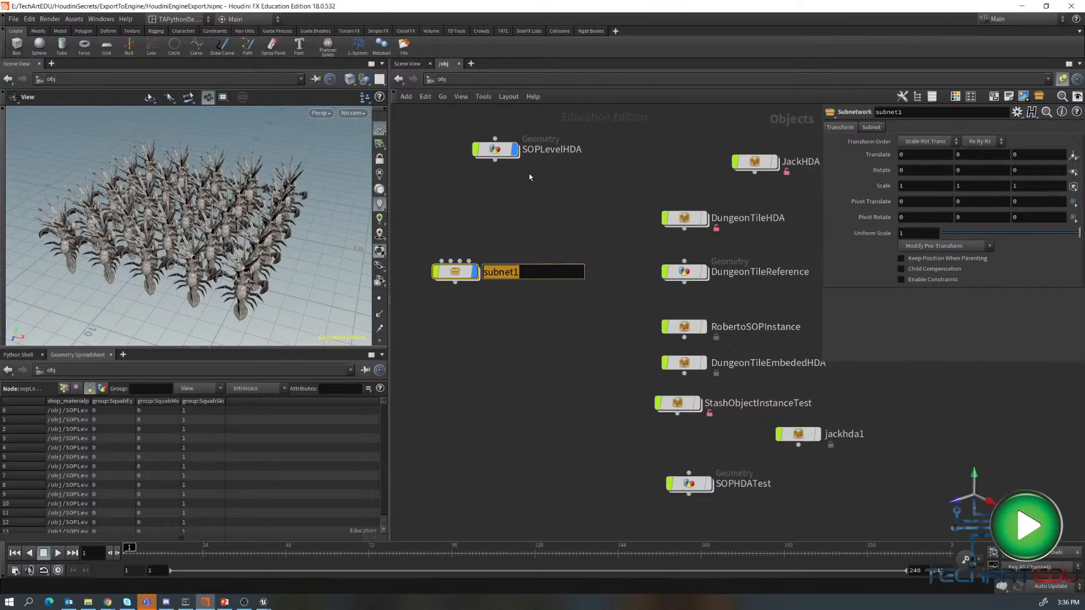
{"action": "left_click", "coordinate": [514, 149]}
{"action": "double_click", "coordinate": [515, 272]}
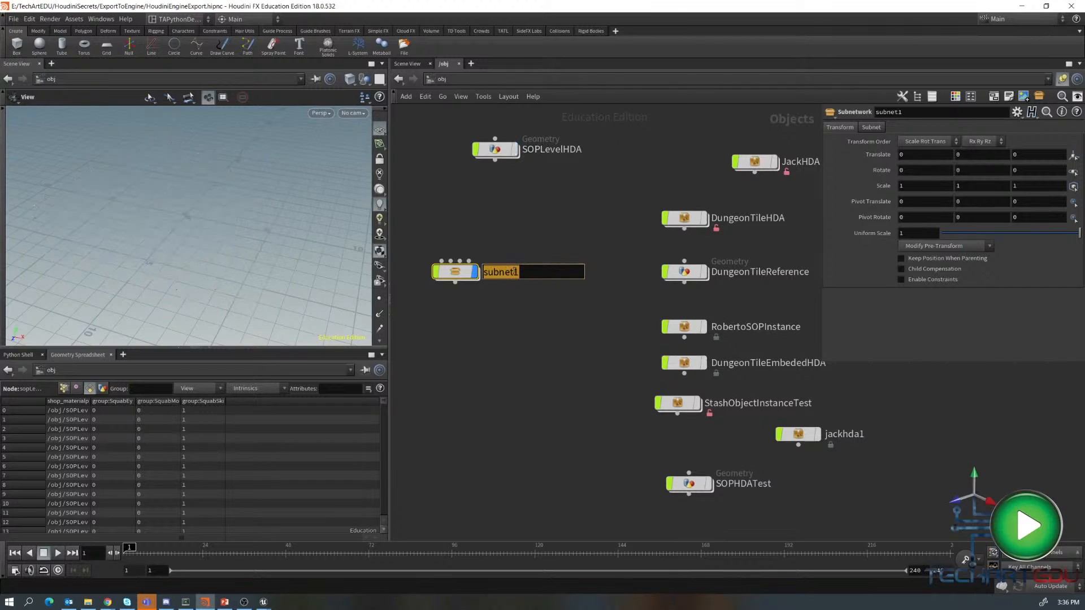
{"action": "type", "text": "objectLevelHDA"}
{"action": "key", "text": "Return"}
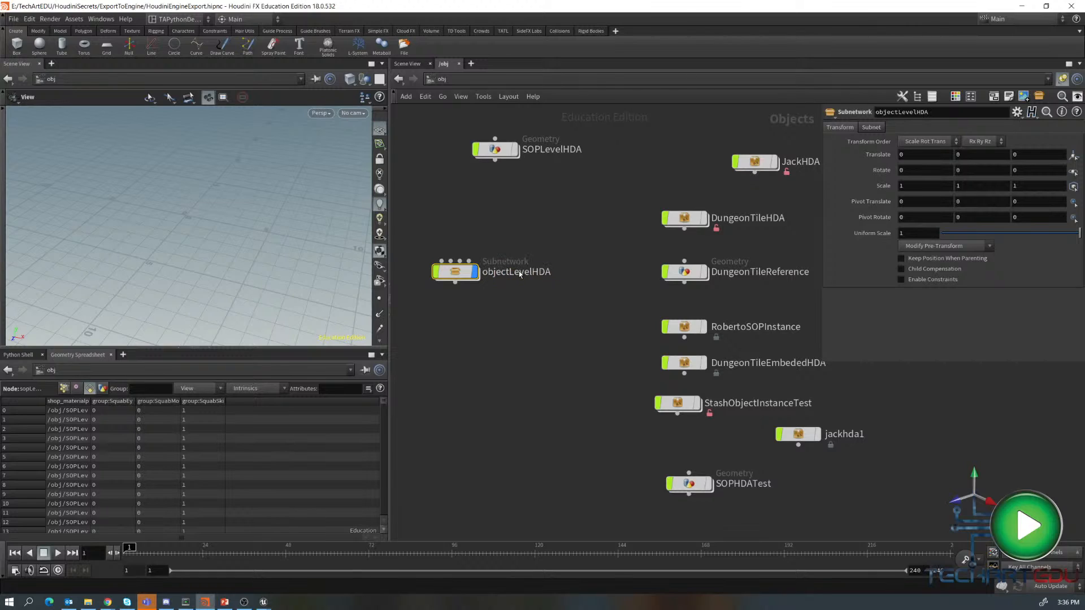
- Inside objectLevelHDA, create a Geometry node and dive into it
{"action": "double_click", "coordinate": [465, 270]}
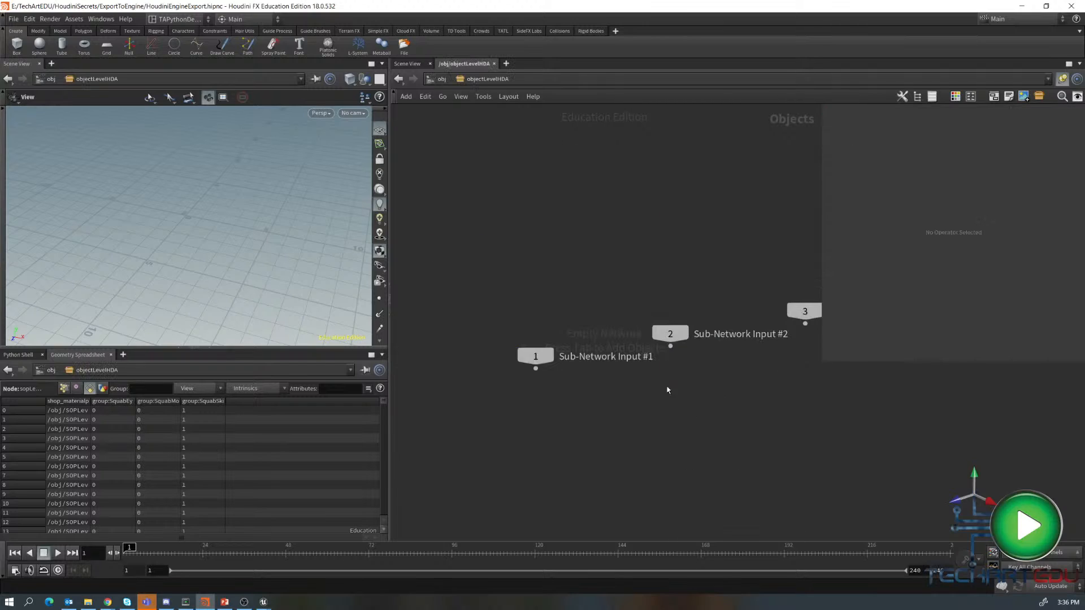
{"action": "middle_click_drag", "start_coordinate": [643, 382], "coordinate": [602, 251]}
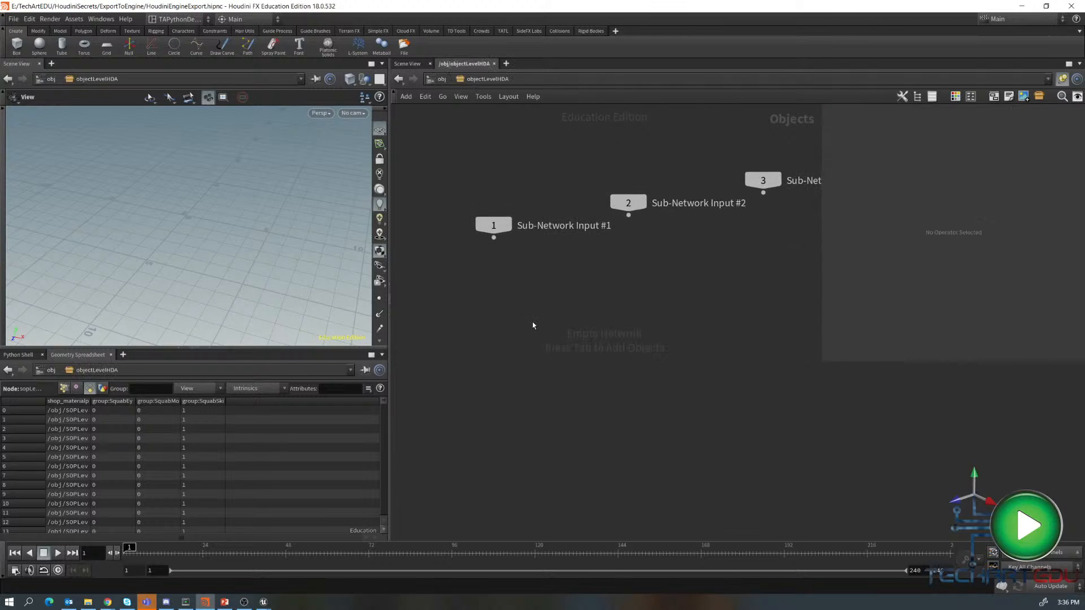
{"action": "key", "text": "Tab"}
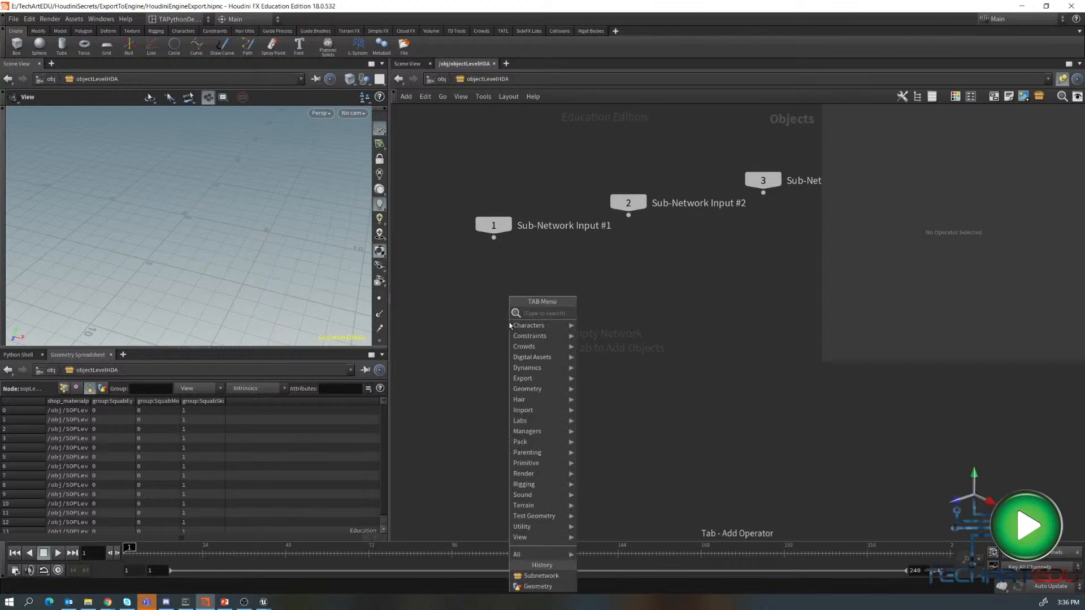
{"action": "type", "text": "geom"}
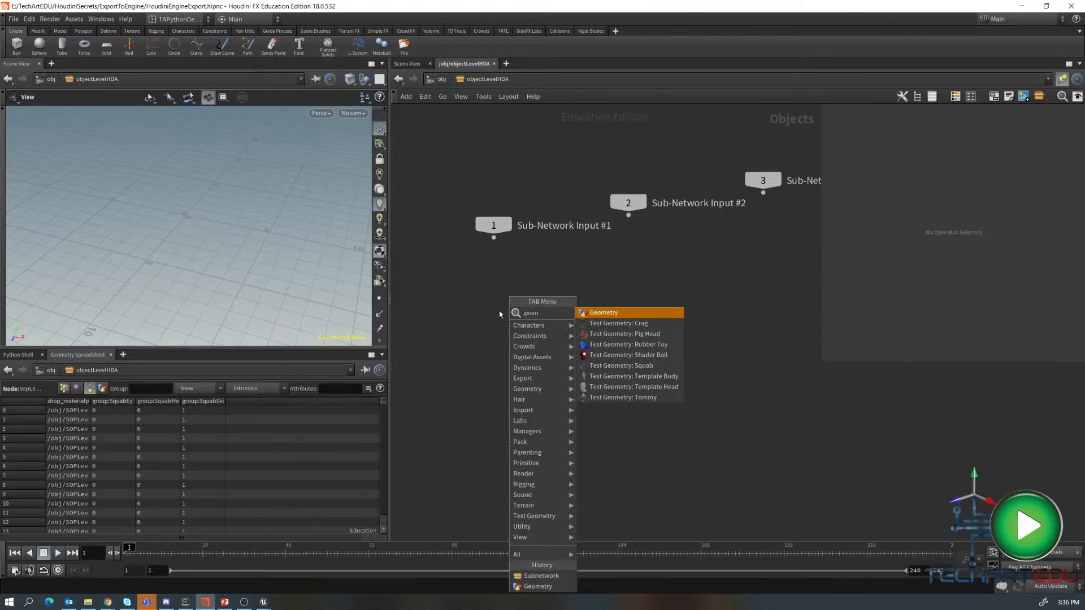
{"action": "left_click", "coordinate": [602, 312]}
{"action": "left_click", "coordinate": [521, 333]}
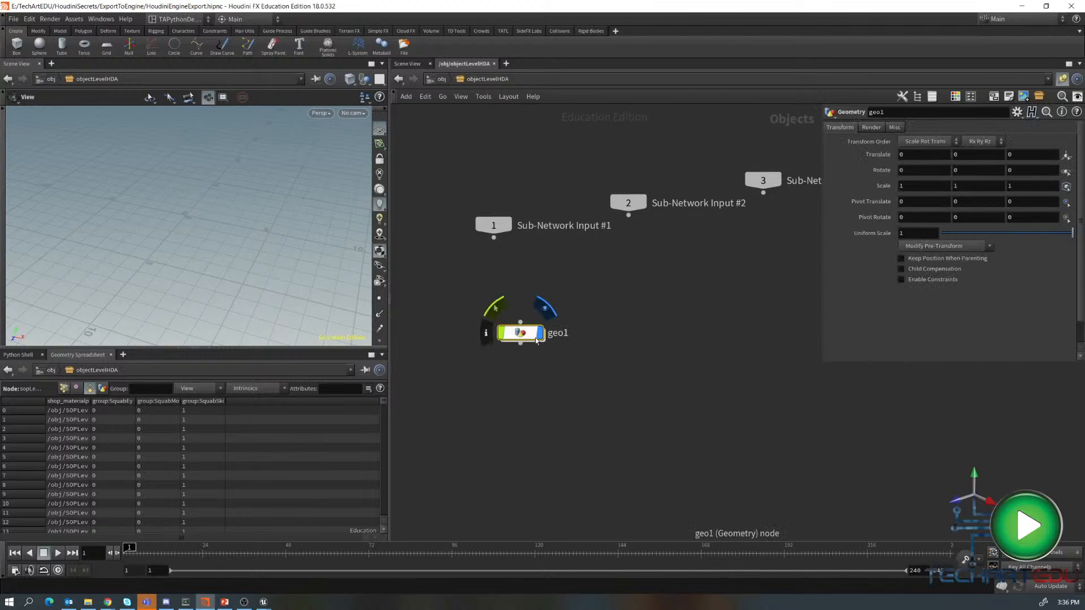
{"action": "double_click", "coordinate": [538, 337]}
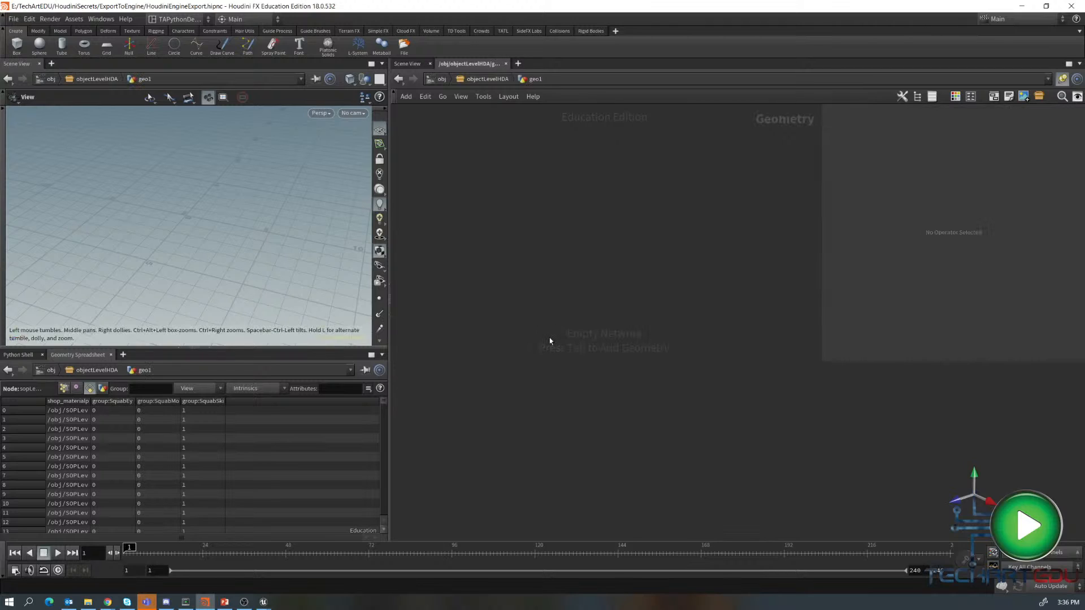
- Create a Grid node and set its rows and columns to 5 each
{"action": "key", "text": "Tab"}
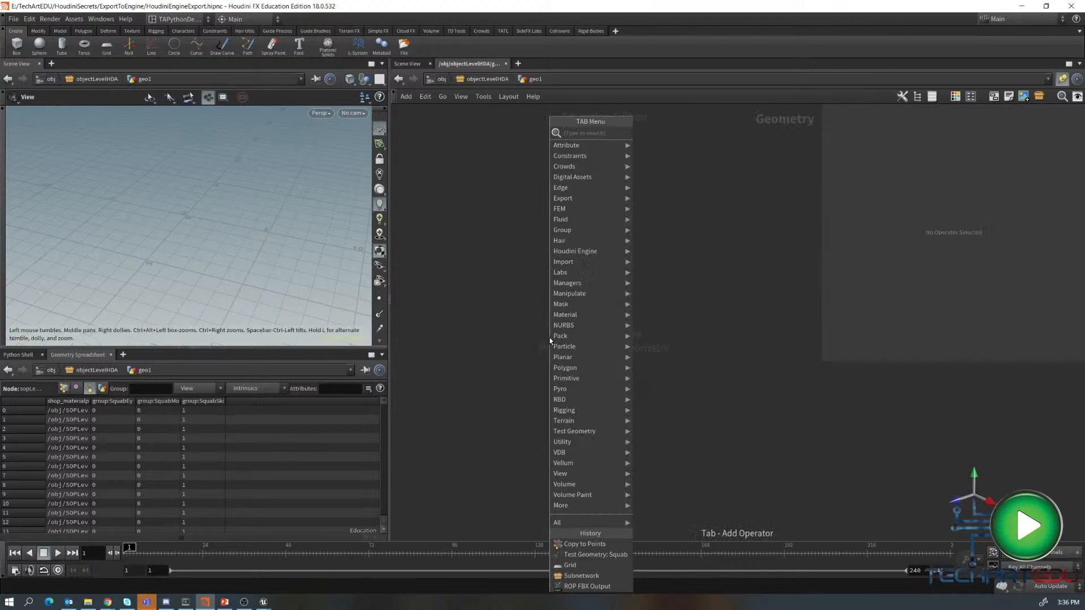
{"action": "type", "text": "grid"}
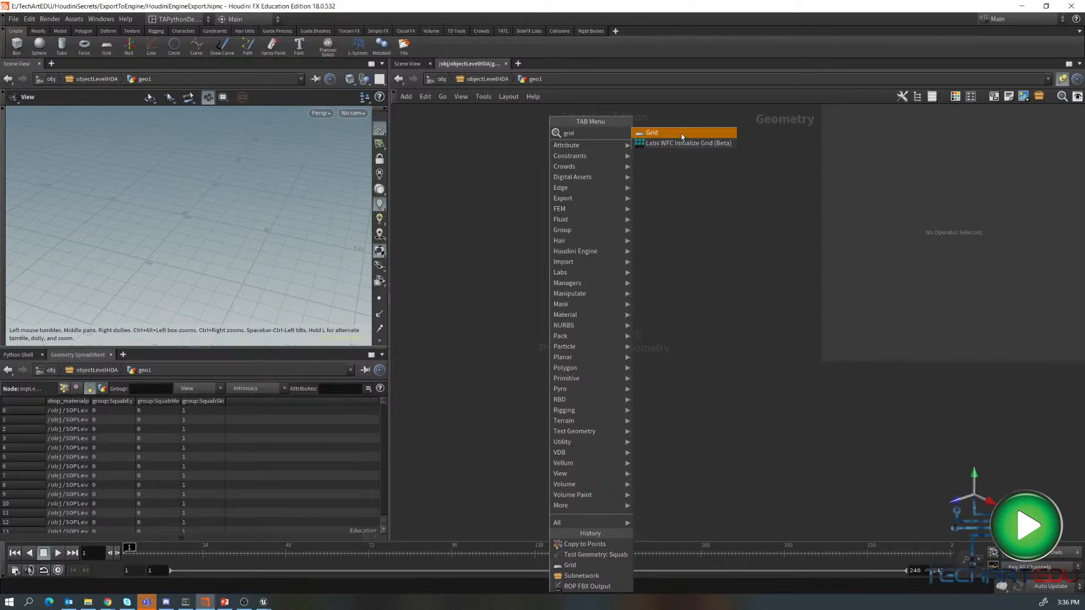
{"action": "left_click", "coordinate": [683, 134]}
{"action": "left_click", "coordinate": [523, 299]}
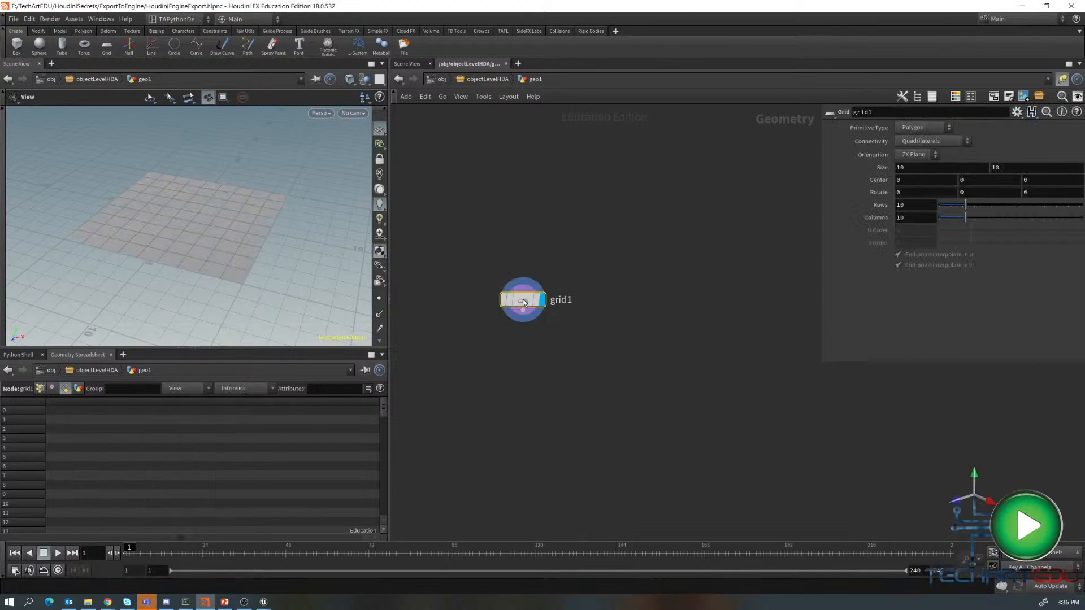
{"action": "double_click", "coordinate": [929, 207]}
{"action": "type", "text": "5"}
{"action": "key", "text": "Tab"}
{"action": "type", "text": "5"}
{"action": "key", "text": "Tab"}
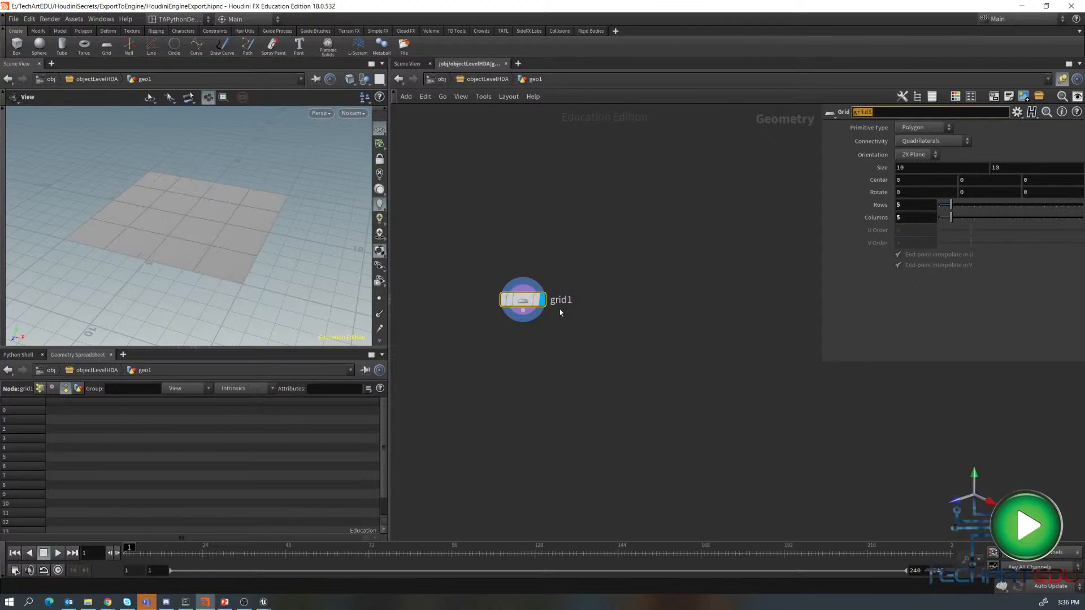
- Add a Test Geometry: Tommy node beside the grid and rename it STosh
{"action": "left_click_drag", "start_coordinate": [525, 301], "coordinate": [639, 275]}
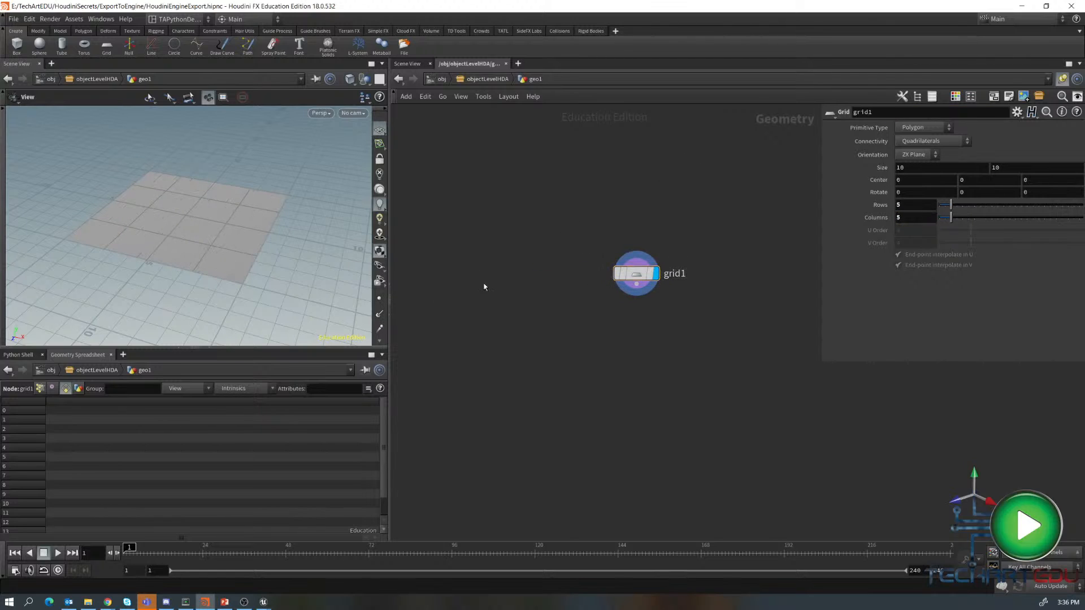
{"action": "key", "text": "Tab"}
{"action": "type", "text": "tom"}
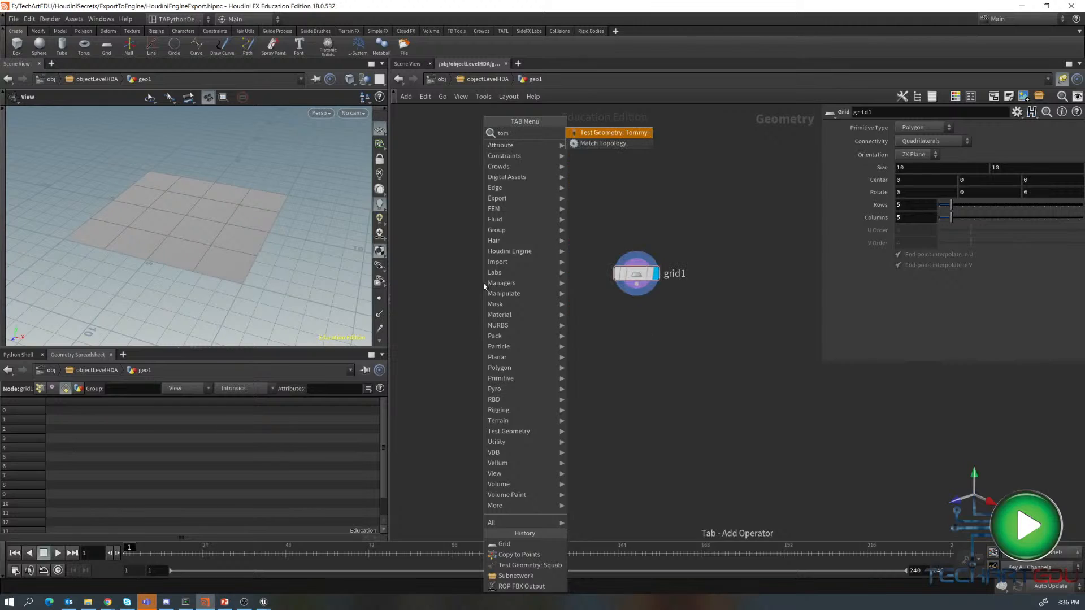
{"action": "left_click", "coordinate": [622, 132]}
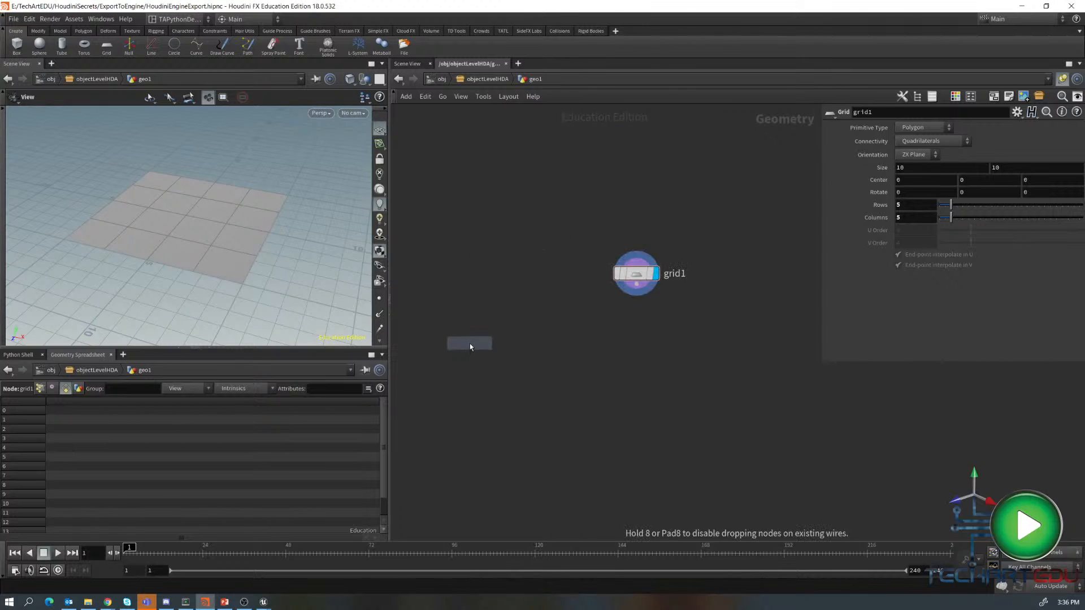
{"action": "left_click", "coordinate": [485, 342]}
{"action": "left_click_drag", "start_coordinate": [484, 342], "coordinate": [483, 287]}
{"action": "double_click", "coordinate": [591, 287]}
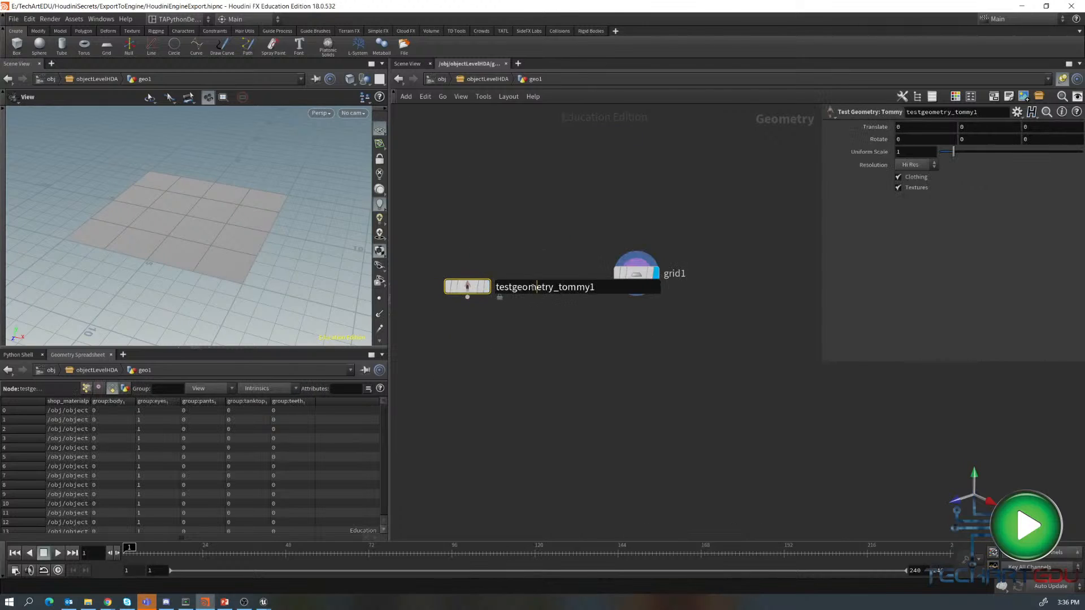
{"action": "double_click", "coordinate": [591, 287]}
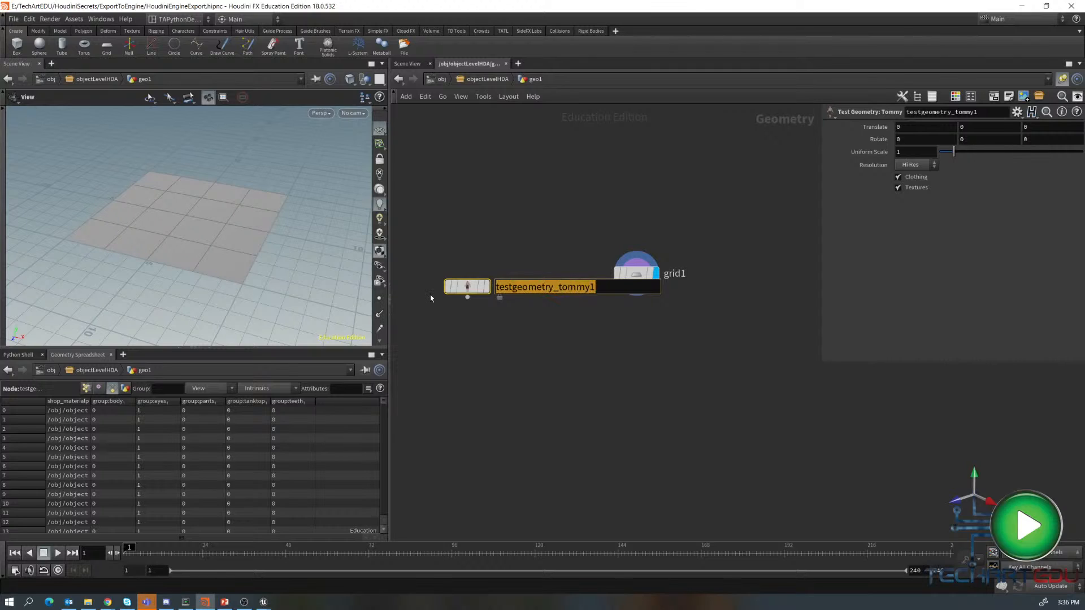
{"action": "type", "text": "STosh"}
{"action": "key", "text": "Return"}
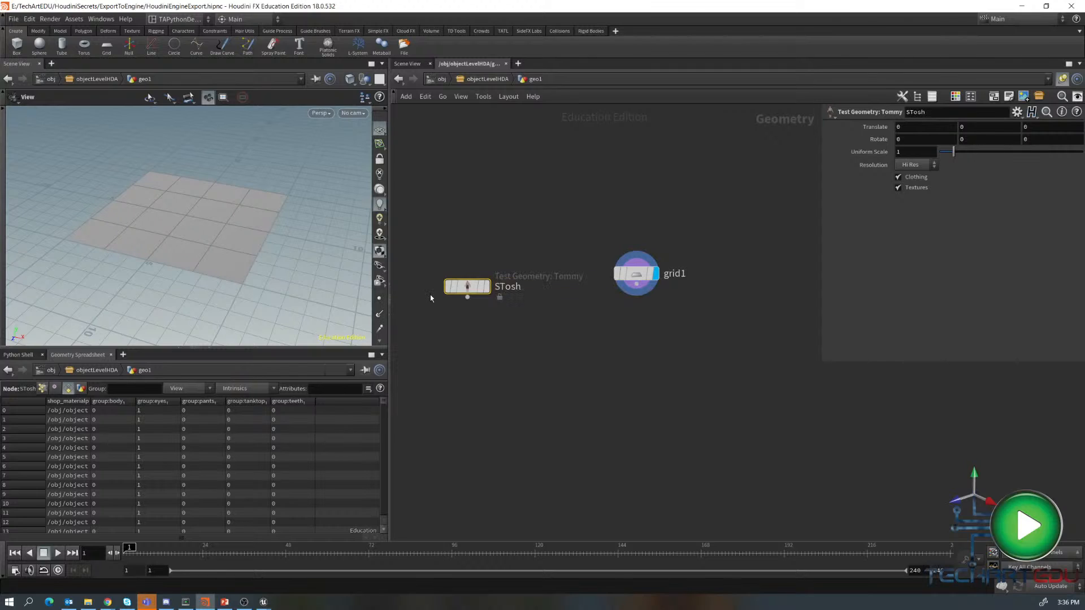
- Copy STosh onto the grid's points with a new Copy to Points node and display its result
{"action": "left_click_drag", "start_coordinate": [467, 298], "coordinate": [544, 370]}
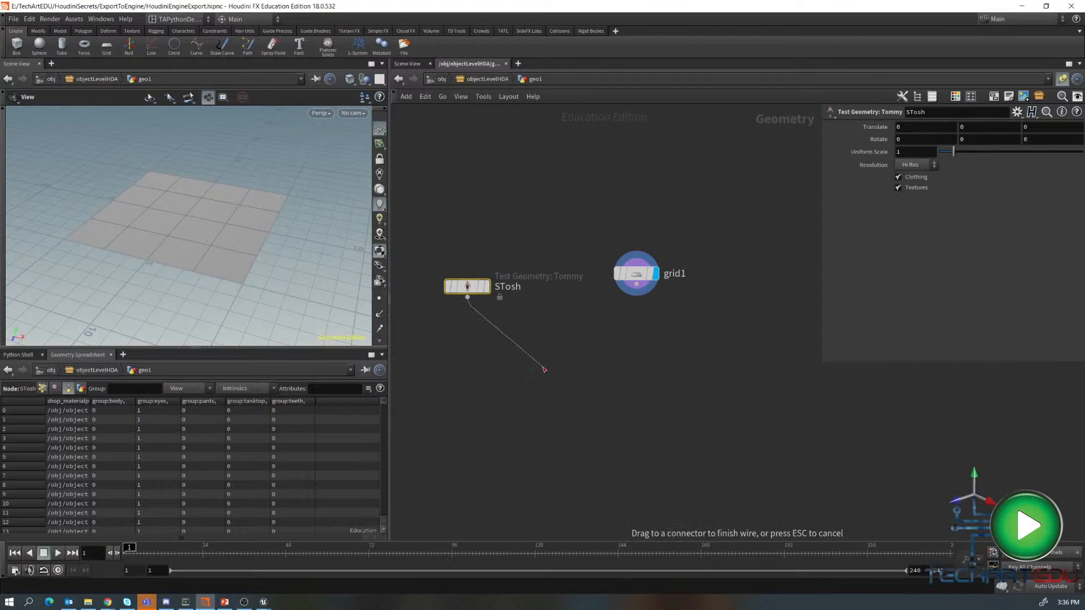
{"action": "key", "text": "Tab"}
{"action": "type", "text": "cop"}
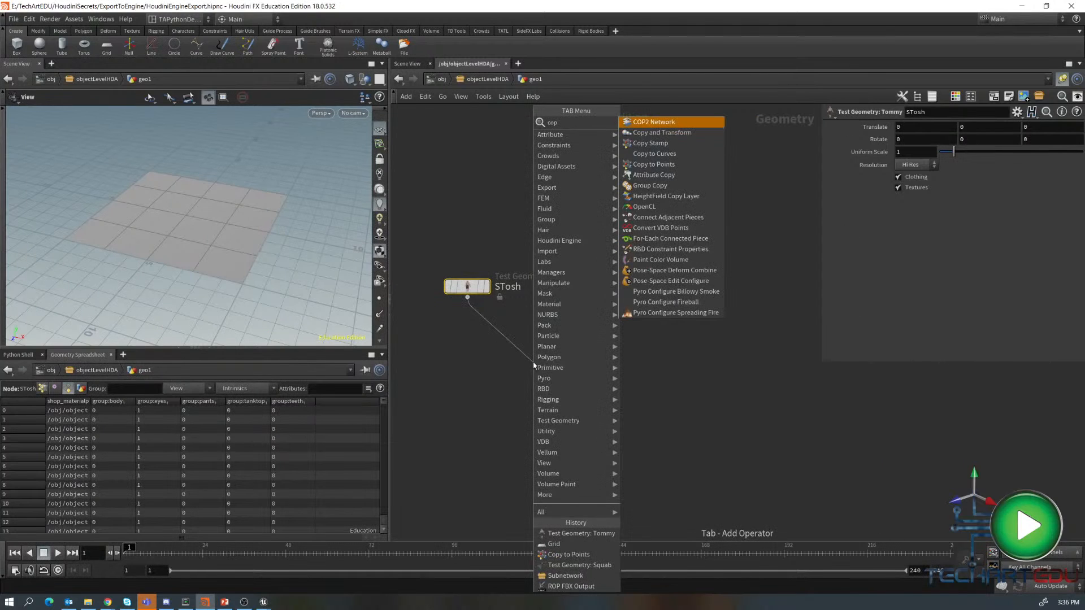
{"action": "left_click", "coordinate": [648, 164]}
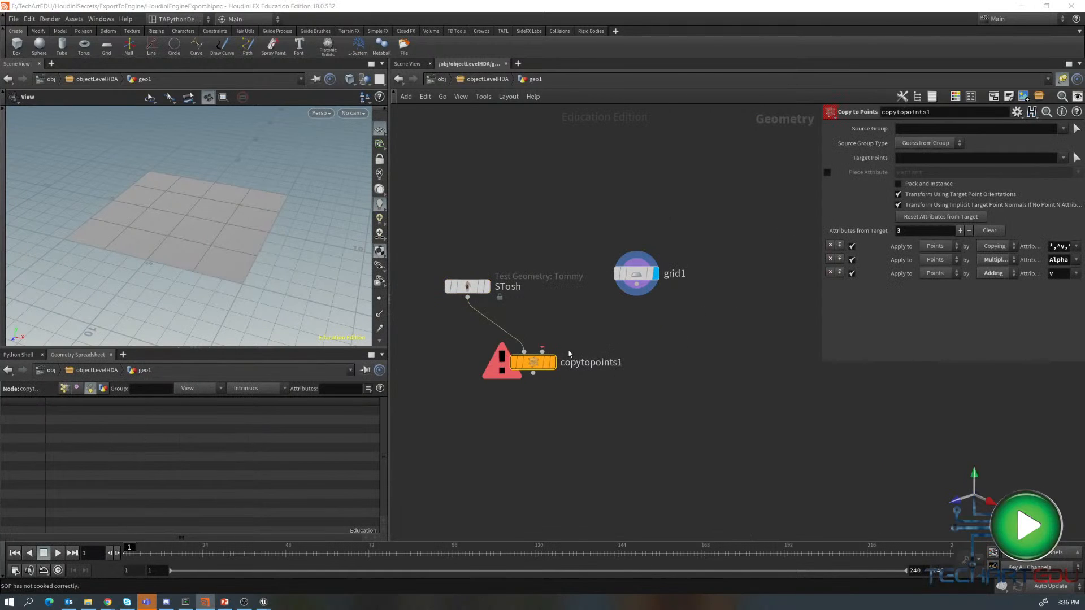
{"action": "left_click", "coordinate": [542, 351]}
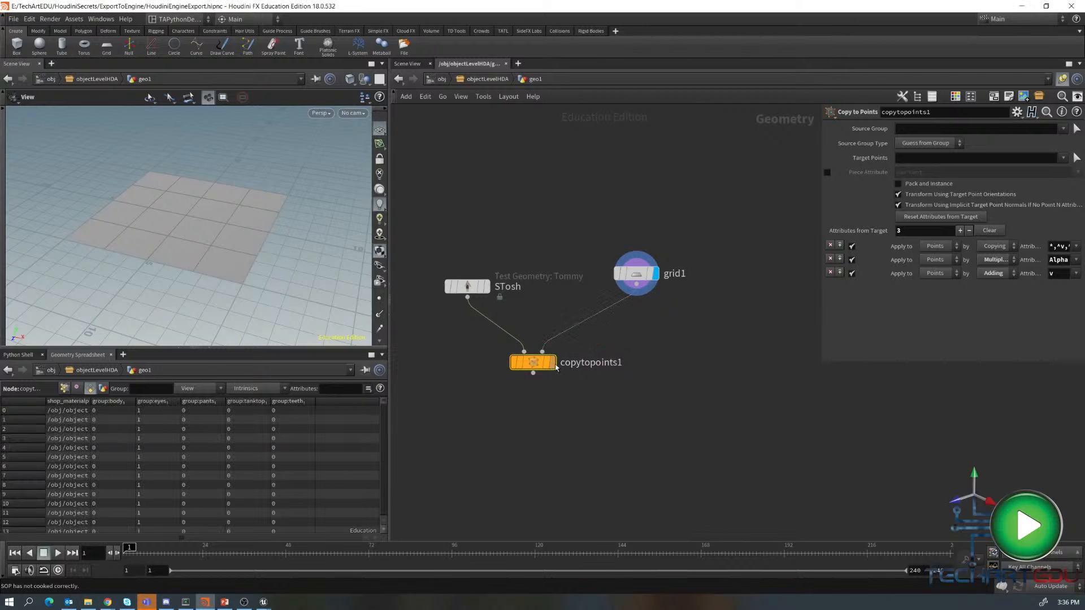
{"action": "left_click", "coordinate": [553, 365]}
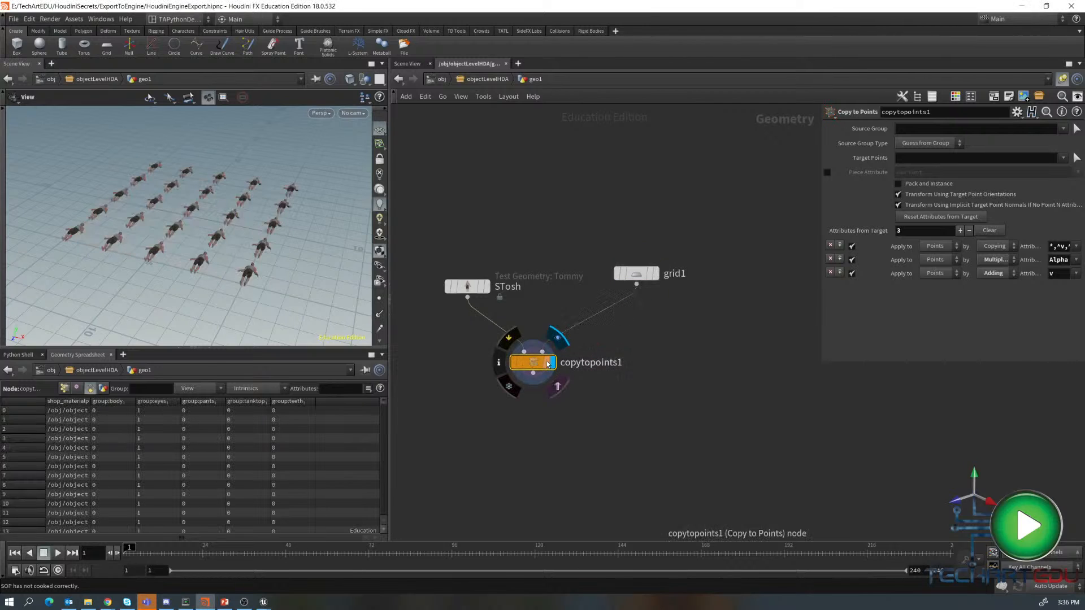
{"action": "left_click_drag", "start_coordinate": [287, 265], "coordinate": [308, 246]}
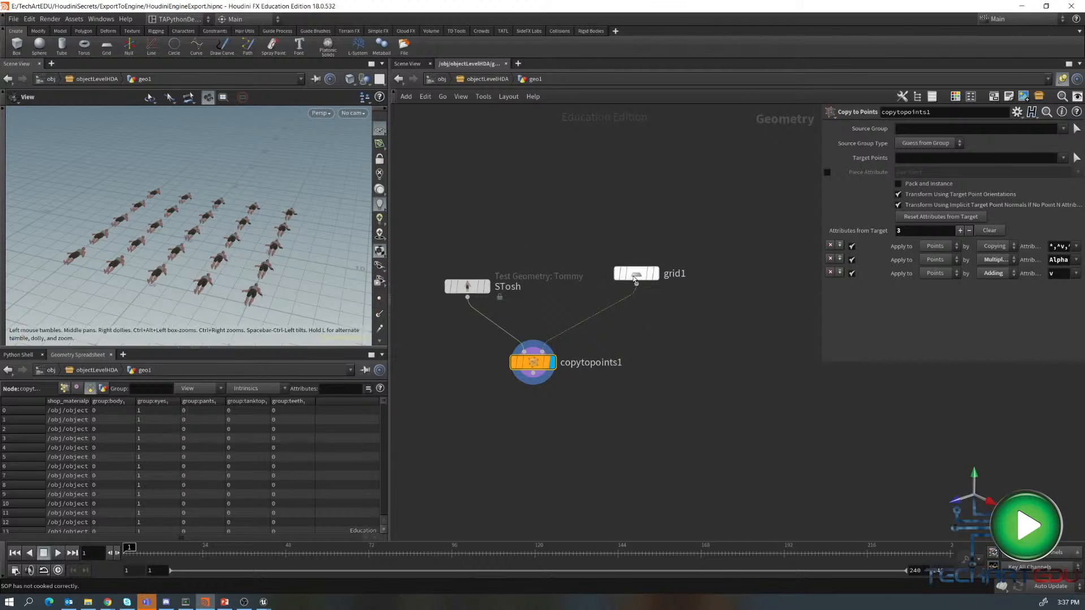
- Insert a Normal node between the grid and the Copy to Points node
{"action": "left_click_drag", "start_coordinate": [637, 279], "coordinate": [626, 210]}
{"action": "left_click", "coordinate": [626, 210]}
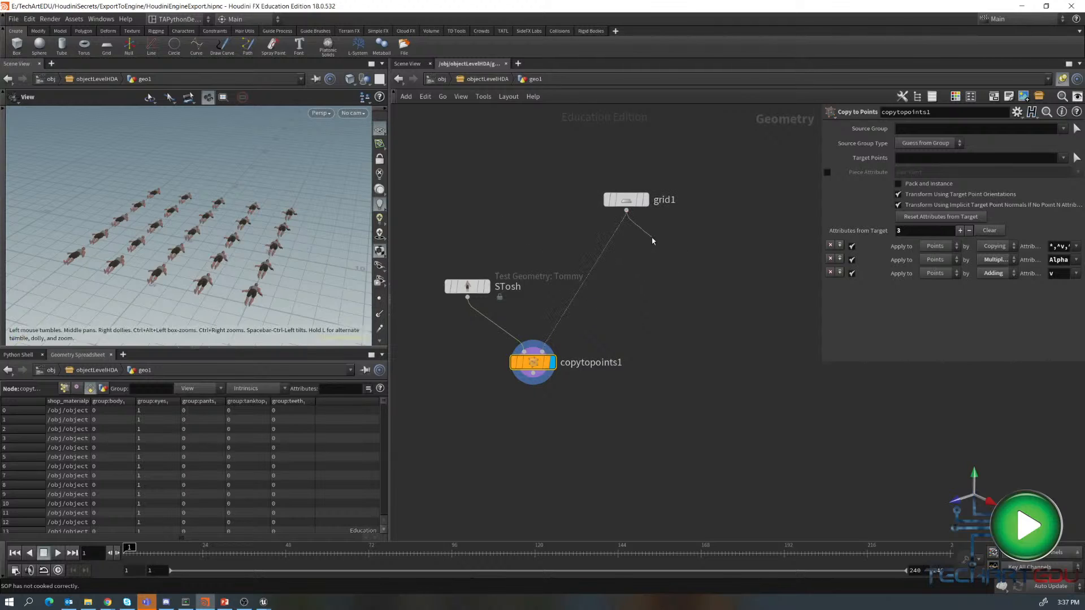
{"action": "key", "text": "Escape"}
{"action": "left_click_drag", "start_coordinate": [626, 210], "coordinate": [646, 242]}
{"action": "key", "text": "Tab"}
{"action": "type", "text": "nor"}
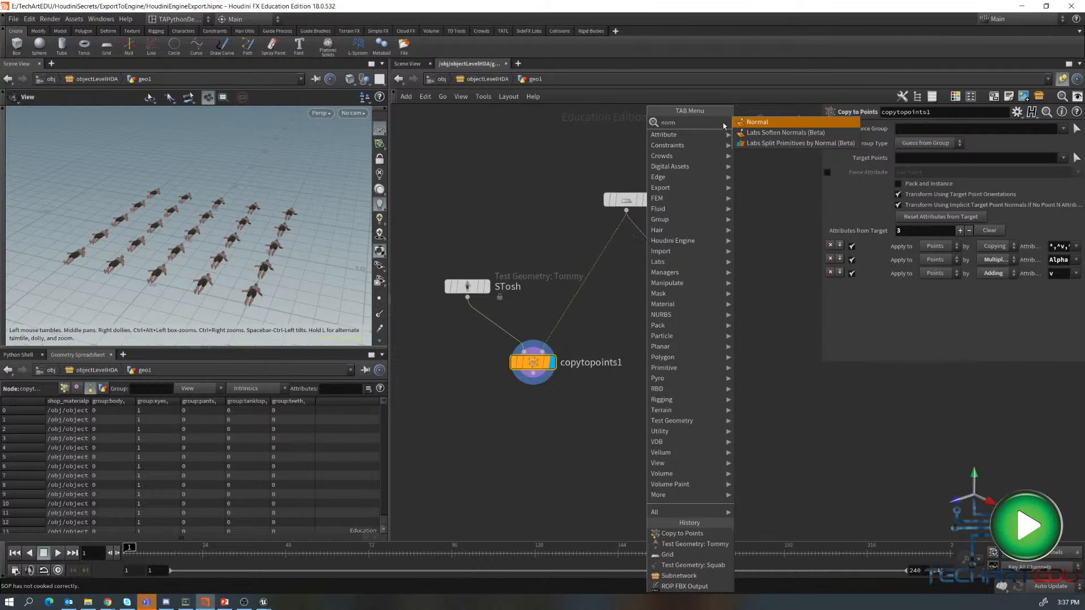
{"action": "key", "text": "Return"}
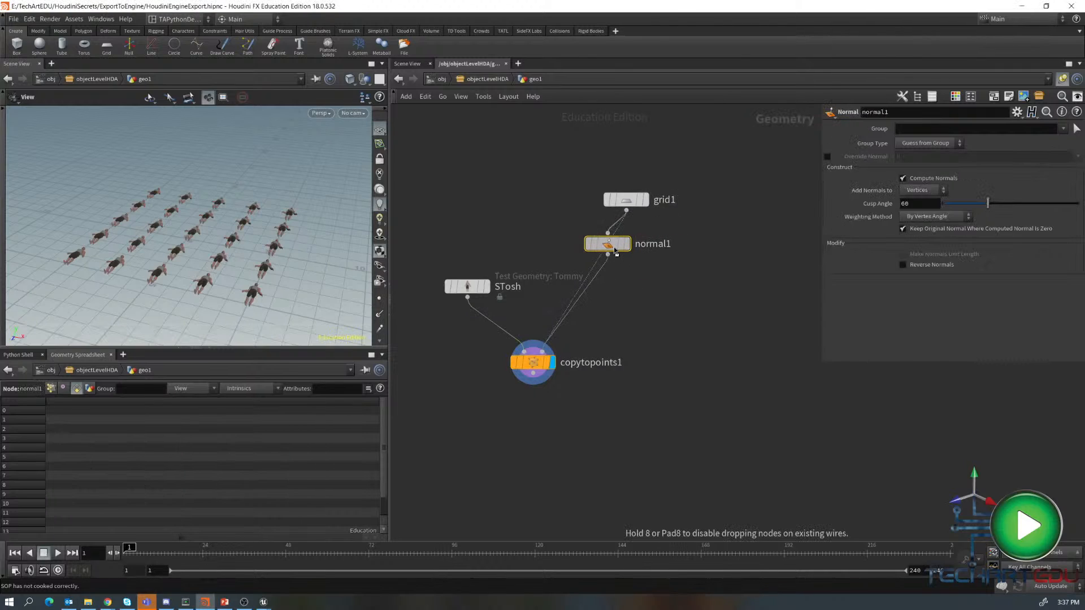
- Insert a PolyFrame node between the Normal node and the Copy to Points node
{"action": "left_click_drag", "start_coordinate": [615, 251], "coordinate": [635, 305]}
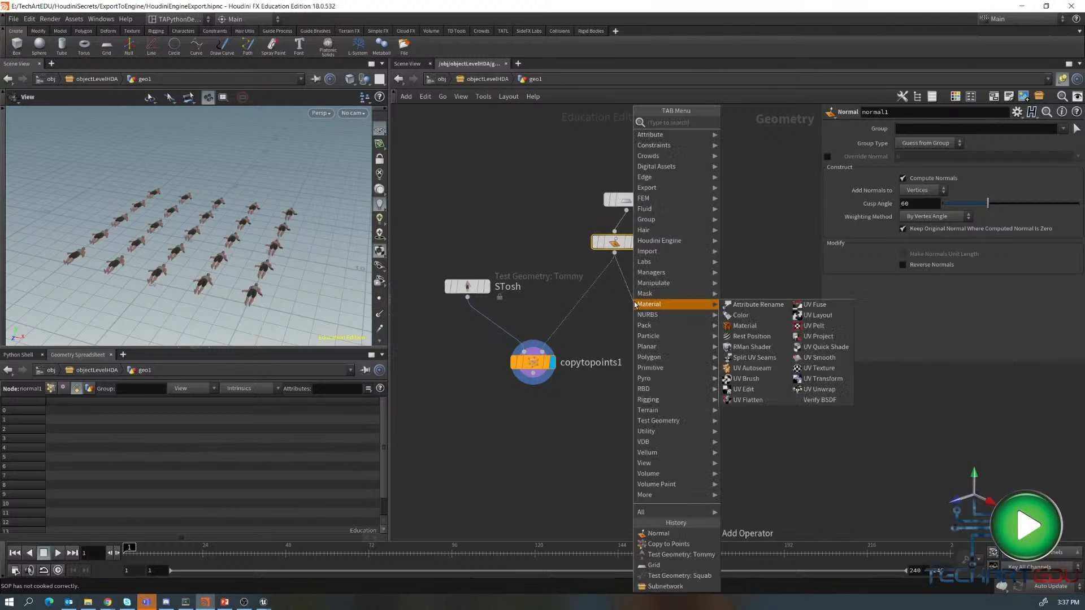
{"action": "mouse_move", "coordinate": [659, 359]}
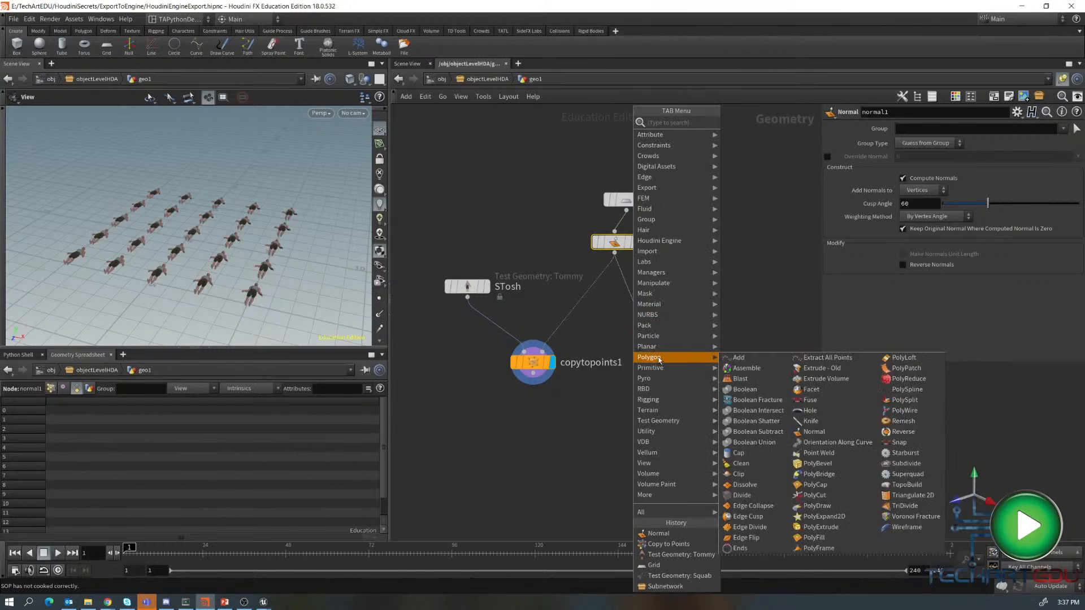
{"action": "left_click", "coordinate": [818, 548]}
{"action": "mouse_move", "coordinate": [634, 302]}
{"action": "left_mouse_down"}
{"action": "mouse_move", "coordinate": [601, 285]}
{"action": "mouse_move", "coordinate": [633, 309]}
{"action": "left_mouse_up"}
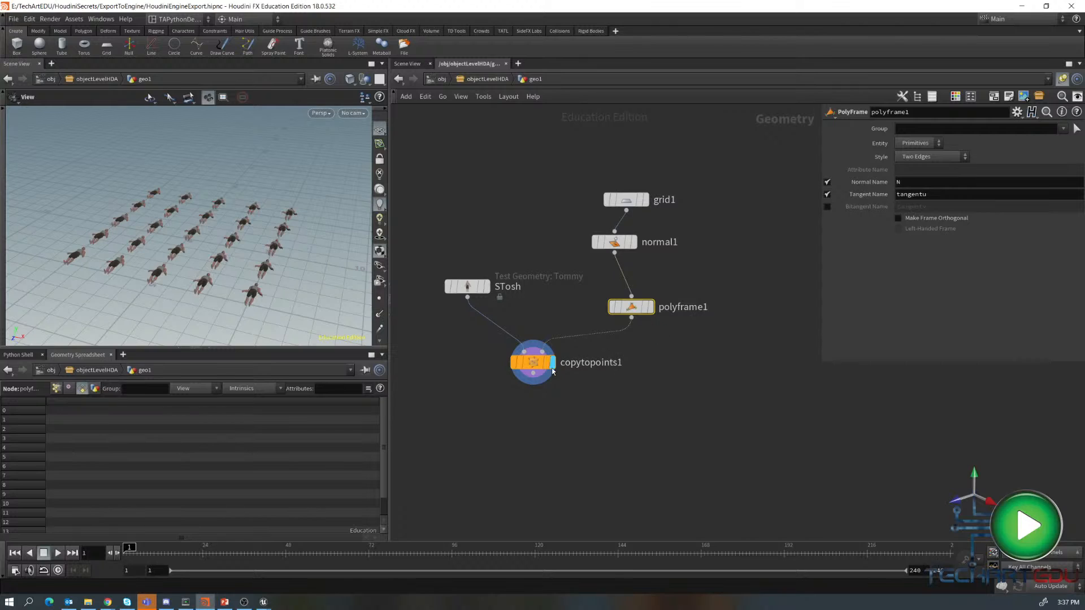
{"action": "left_click", "coordinate": [533, 362]}
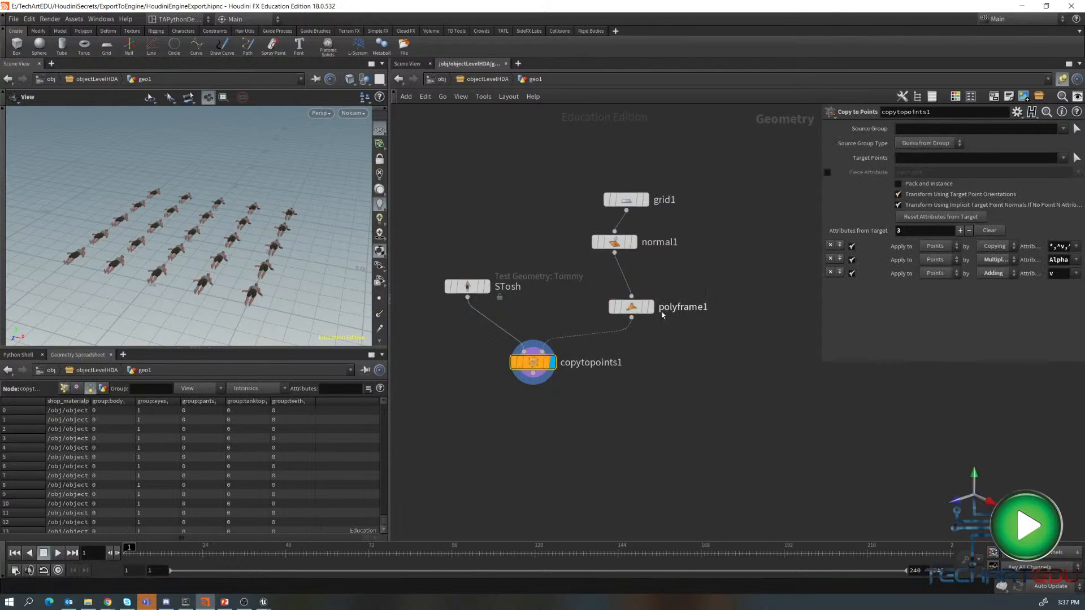
- Set the PolyFrame's tangent name to N and display the Copy to Points result
{"action": "left_click", "coordinate": [632, 307]}
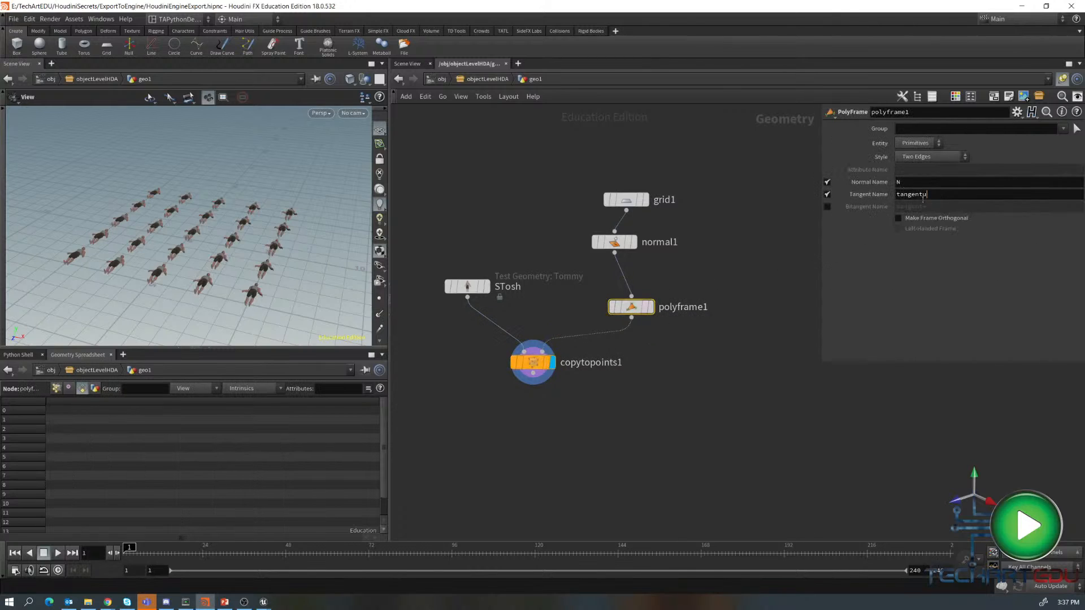
{"action": "double_click", "coordinate": [923, 198]}
{"action": "type", "text": "N"}
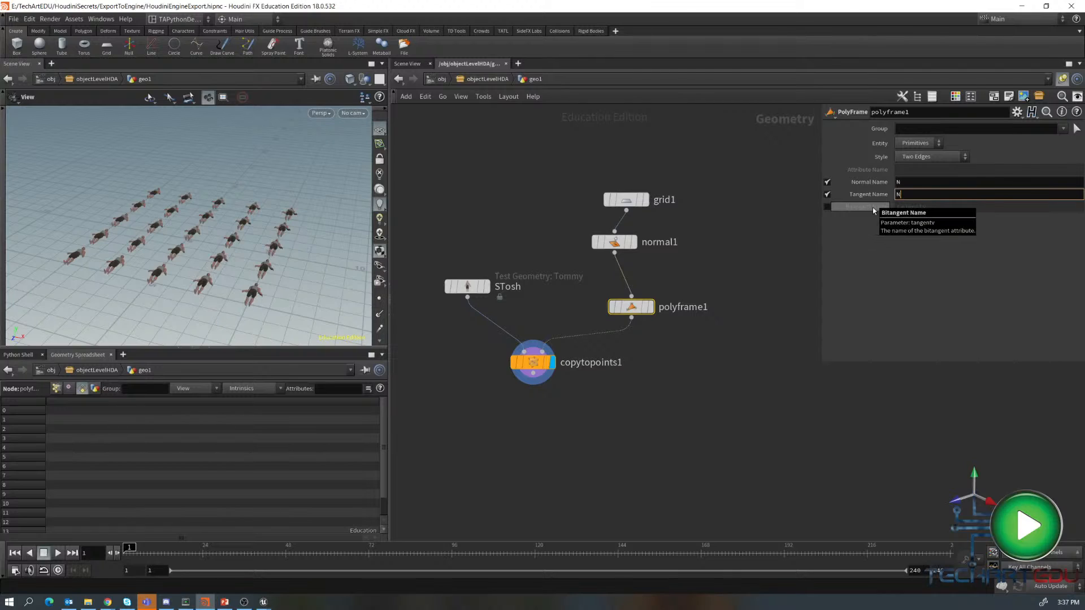
{"action": "key", "text": "Return"}
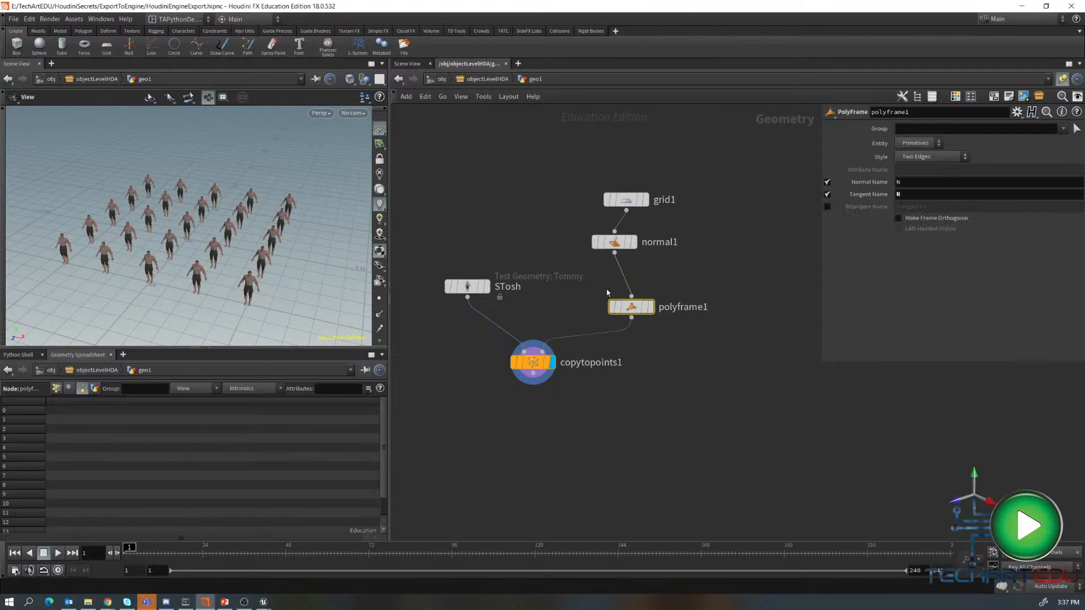
{"action": "left_click", "coordinate": [537, 364]}
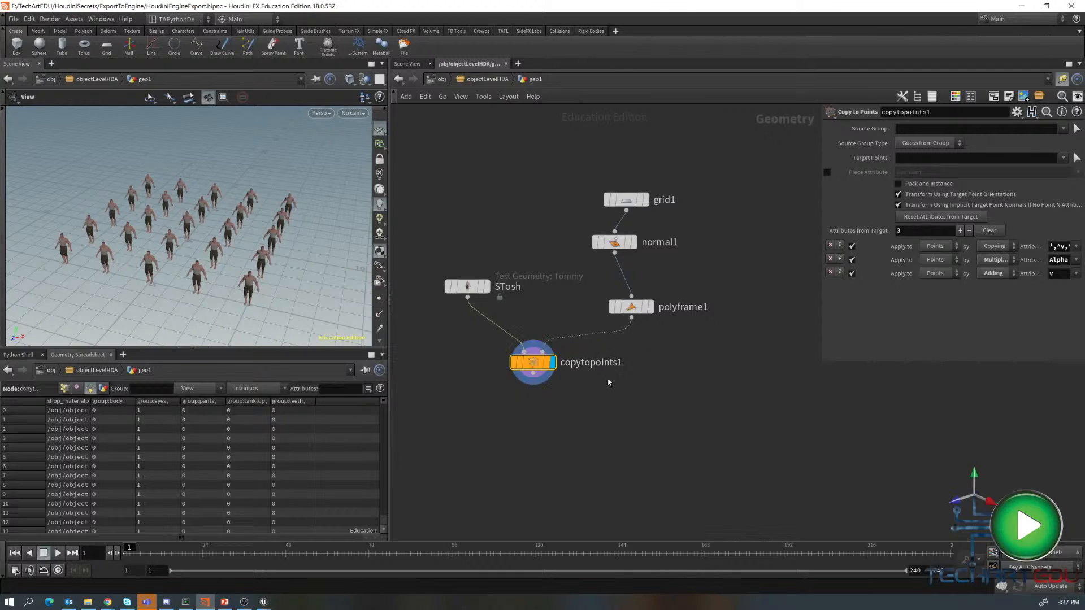
- Start creating a digital asset from the objectLevelHDA subnetwork with operator name objectlevelhda
{"action": "key", "text": "u"}
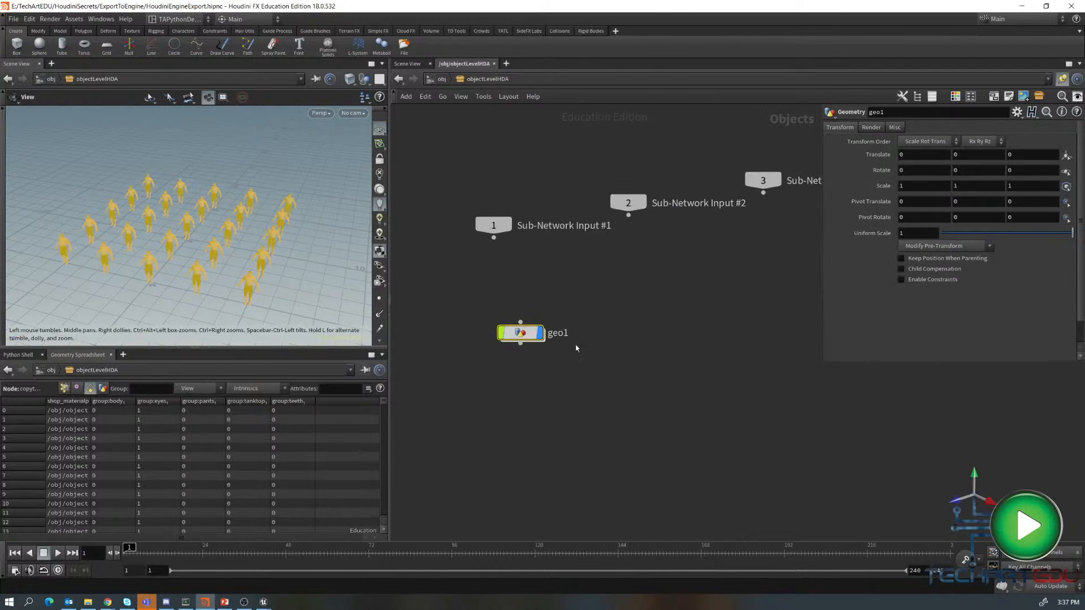
{"action": "key", "text": "u"}
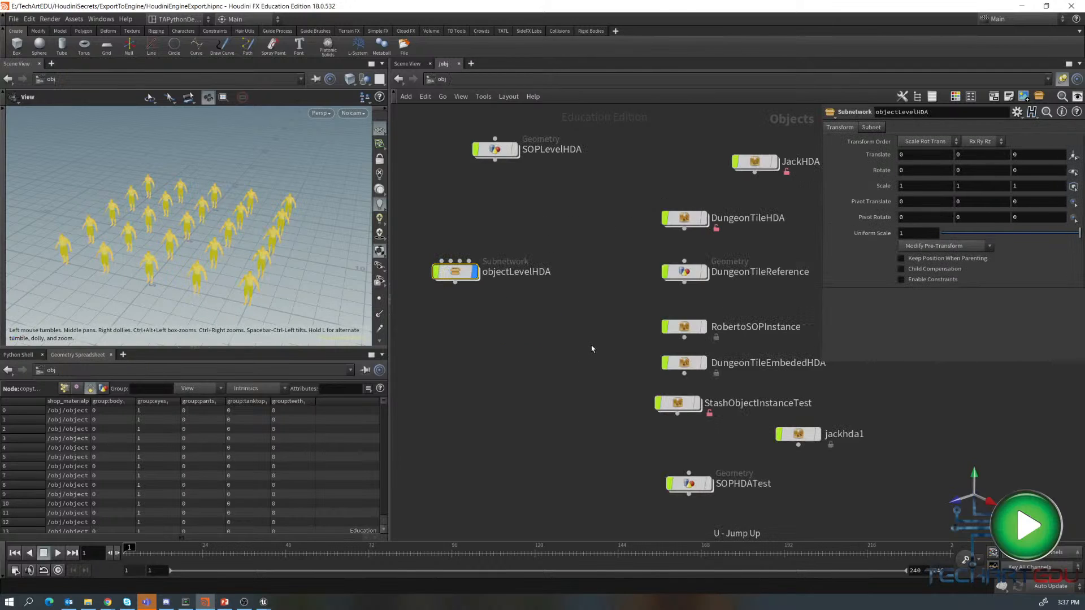
{"action": "right_click", "coordinate": [457, 272]}
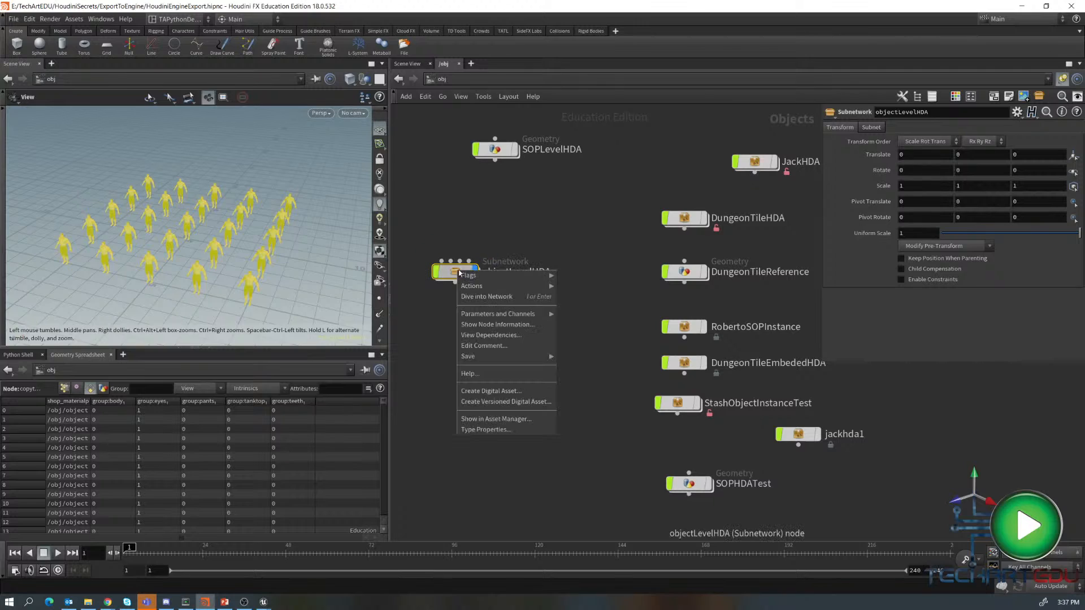
{"action": "left_click", "coordinate": [501, 391]}
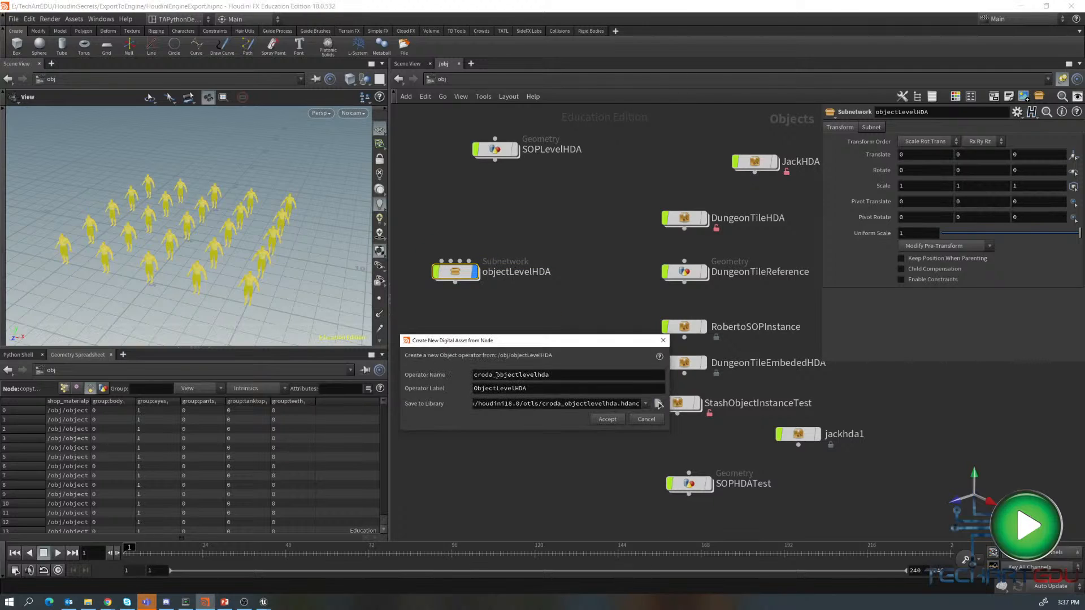
{"action": "left_click_drag", "start_coordinate": [497, 375], "coordinate": [473, 375]}
{"action": "key", "text": "BackSpace"}
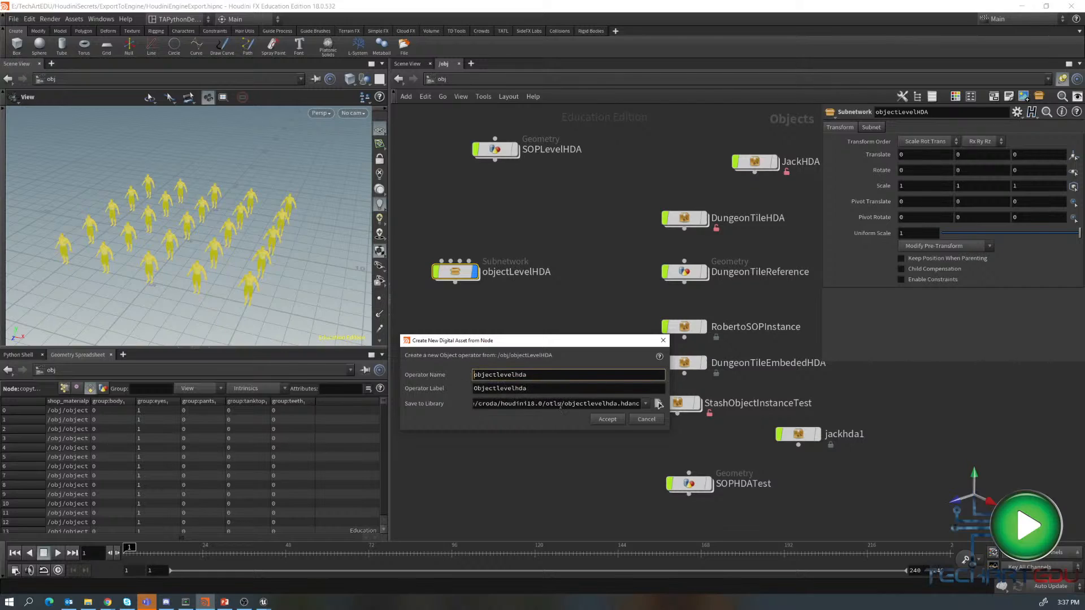
- Save the asset library to $JOB/hda/objectlevelhda.hdanc and accept the operator type properties
{"action": "left_click_drag", "start_coordinate": [560, 406], "coordinate": [396, 394]}
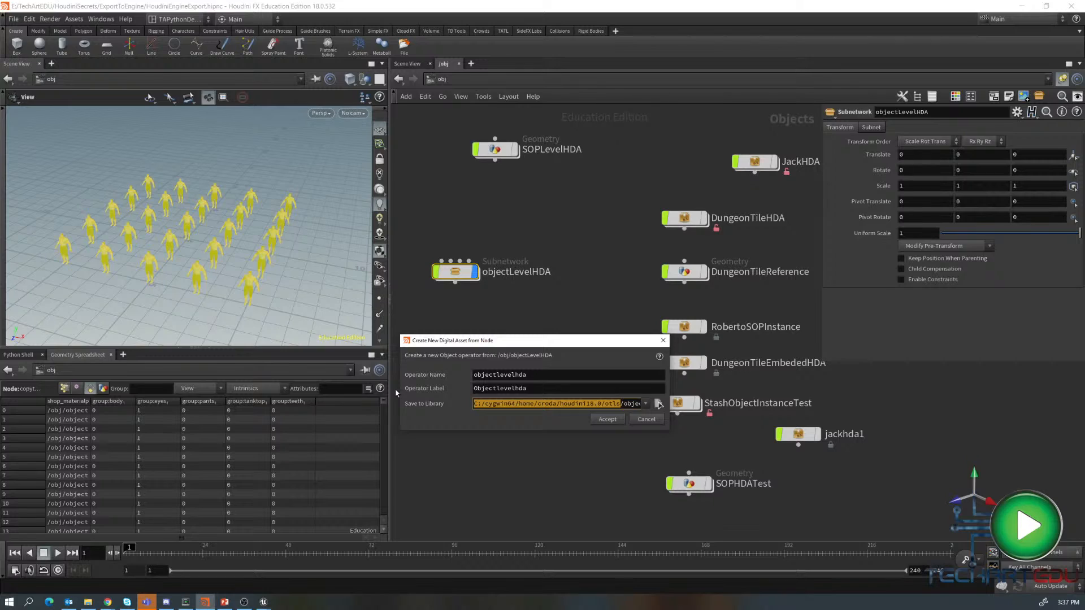
{"action": "type", "text": "$JOB/"}
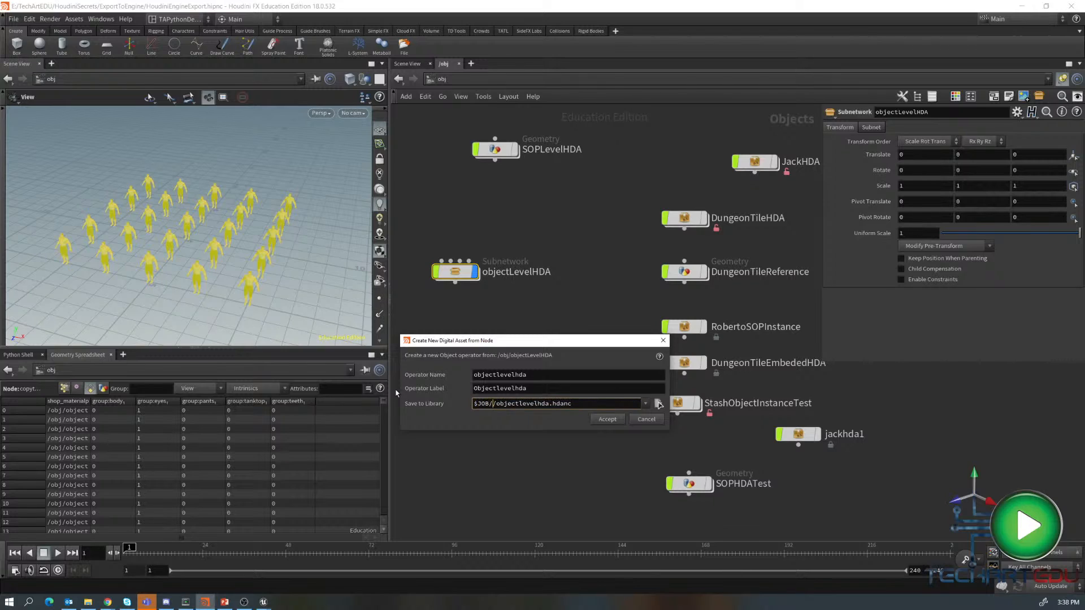
{"action": "type", "text": "hda"}
{"action": "left_click", "coordinate": [607, 419]}
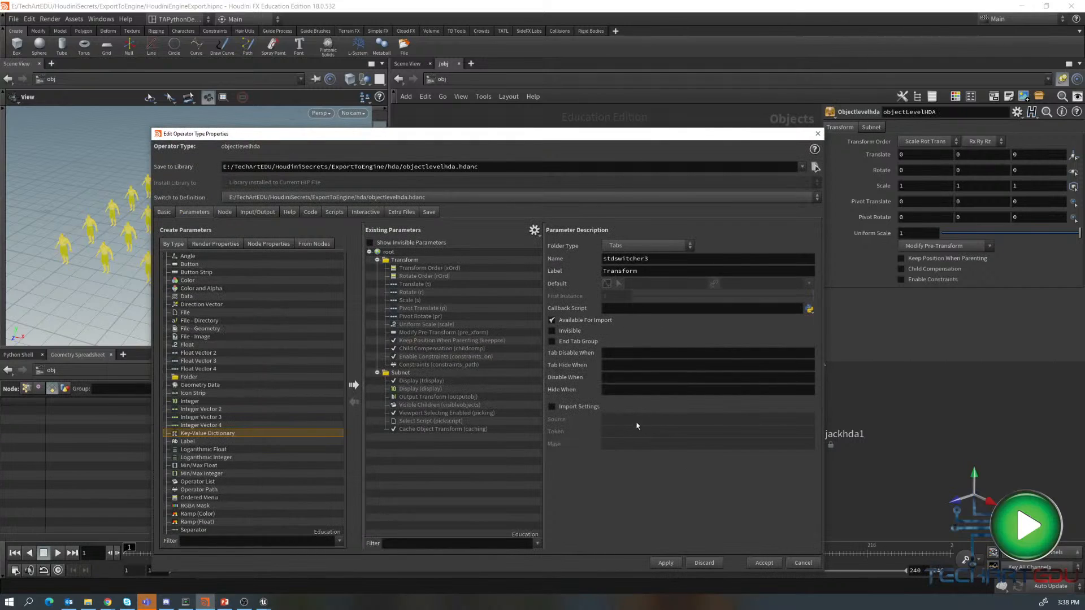
{"action": "left_click", "coordinate": [761, 563]}
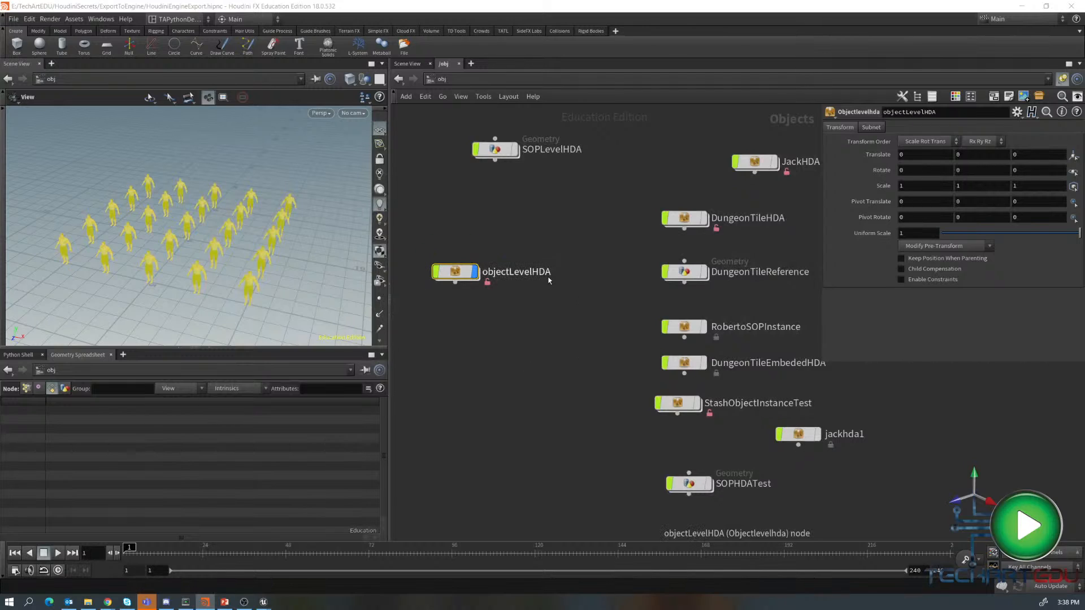
- Switch to Unreal Engine and import objectlevelhda.hdanc into the imports content folder
{"action": "key", "text": "alt+Tab"}
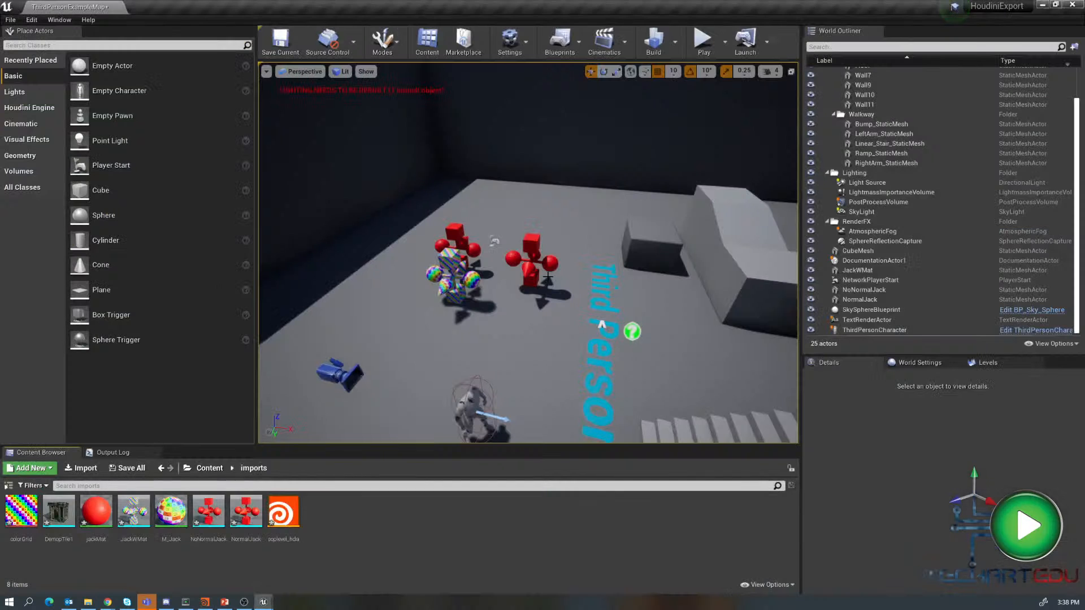
{"action": "right_click", "coordinate": [354, 513]}
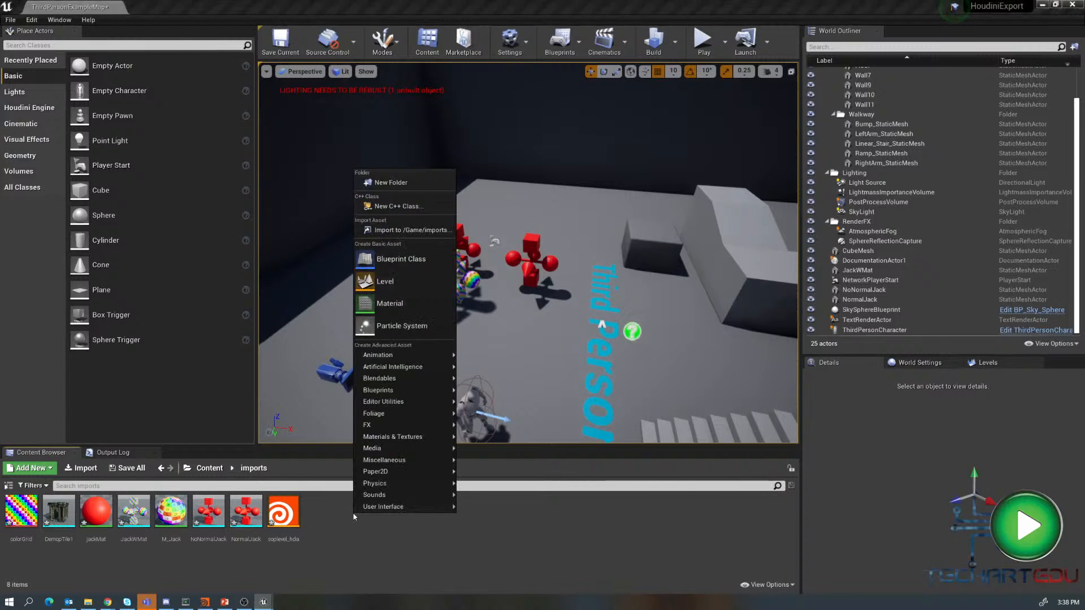
{"action": "left_click", "coordinate": [394, 231]}
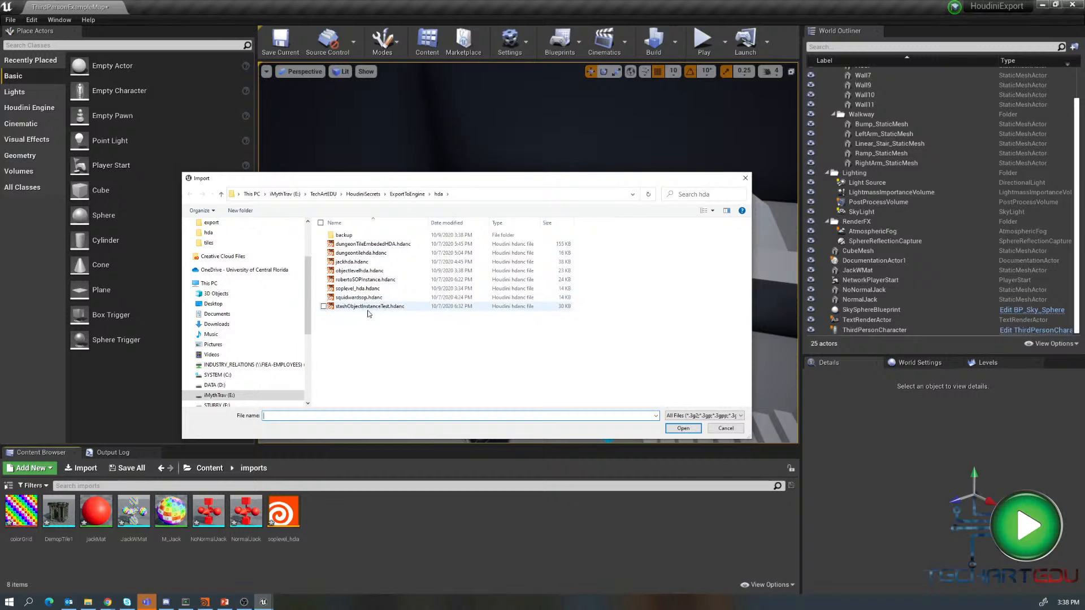
{"action": "left_click", "coordinate": [358, 271]}
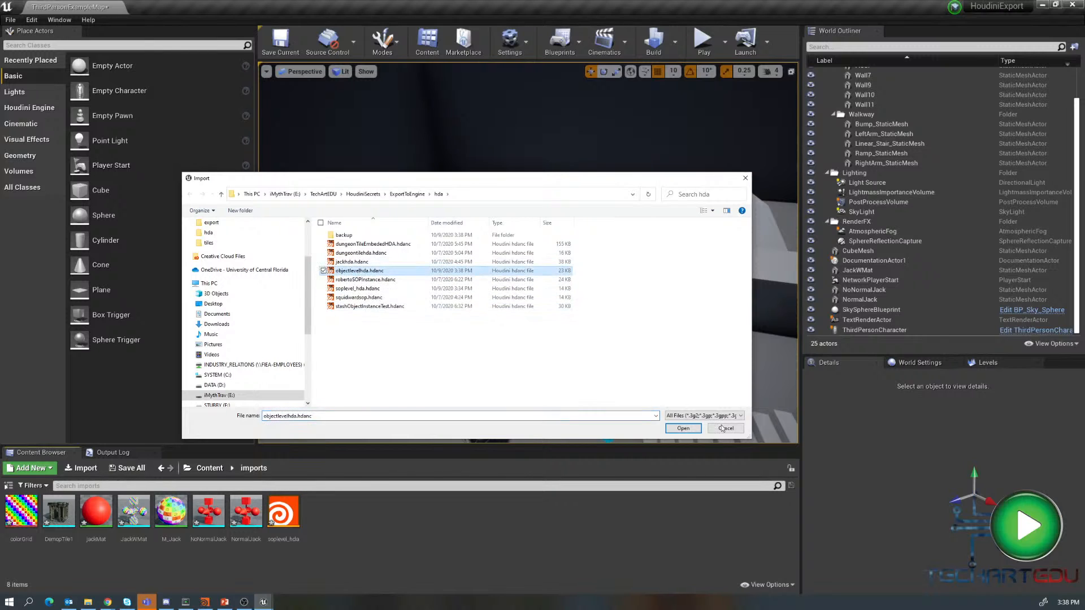
{"action": "left_click", "coordinate": [683, 429]}
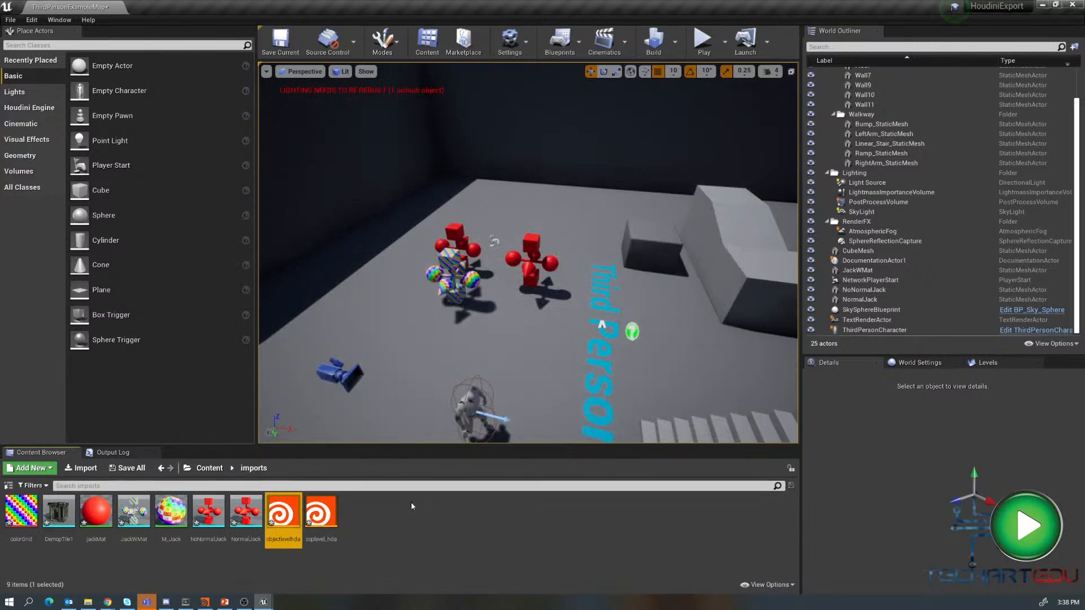
- Place the objectlevelhda asset in the level and inspect the copied characters in the viewport
{"action": "left_click_drag", "start_coordinate": [283, 512], "coordinate": [522, 332]}
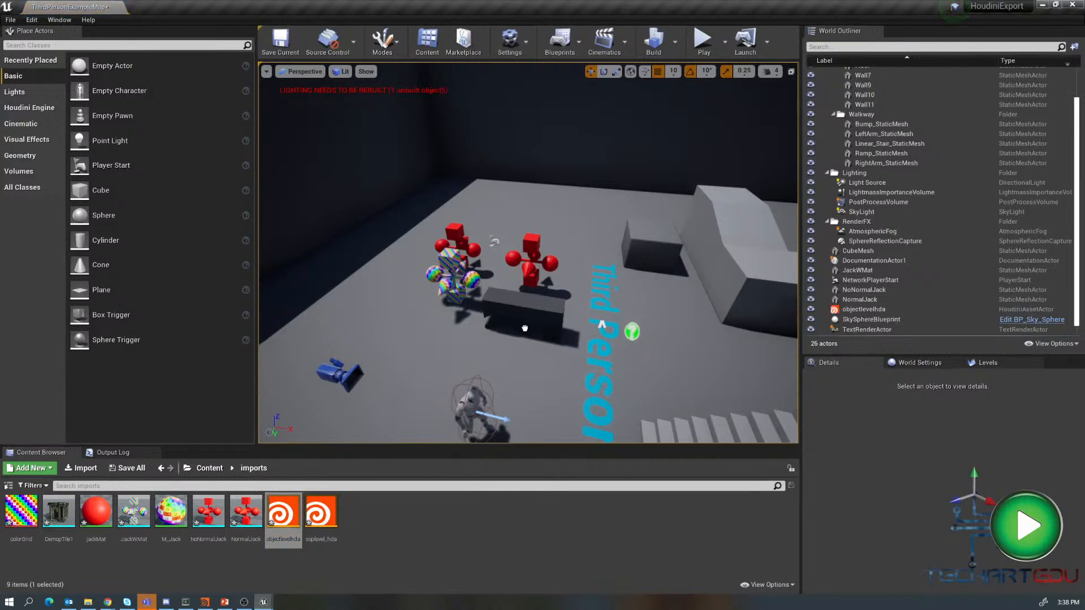
{"action": "left_click", "coordinate": [524, 308]}
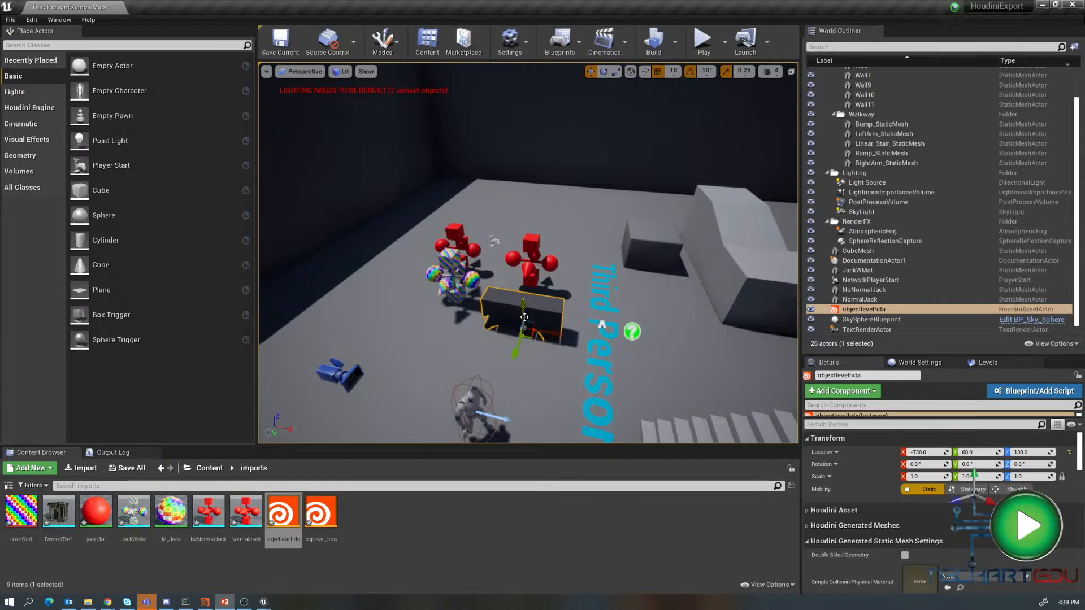
{"action": "left_click", "coordinate": [539, 267]}
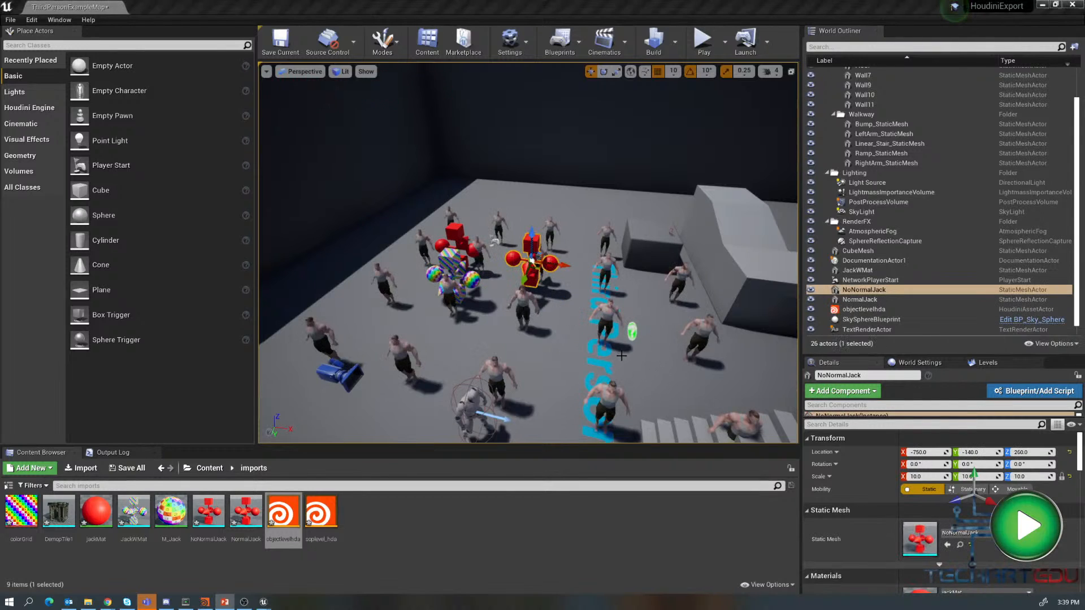
{"action": "right_click_drag", "start_coordinate": [488, 376], "coordinate": [415, 342]}
{"action": "mouse_move", "coordinate": [453, 402]}
{"action": "right_mouse_down"}
{"action": "mouse_move", "coordinate": [466, 393]}
{"action": "mouse_move", "coordinate": [453, 393]}
{"action": "right_mouse_up"}
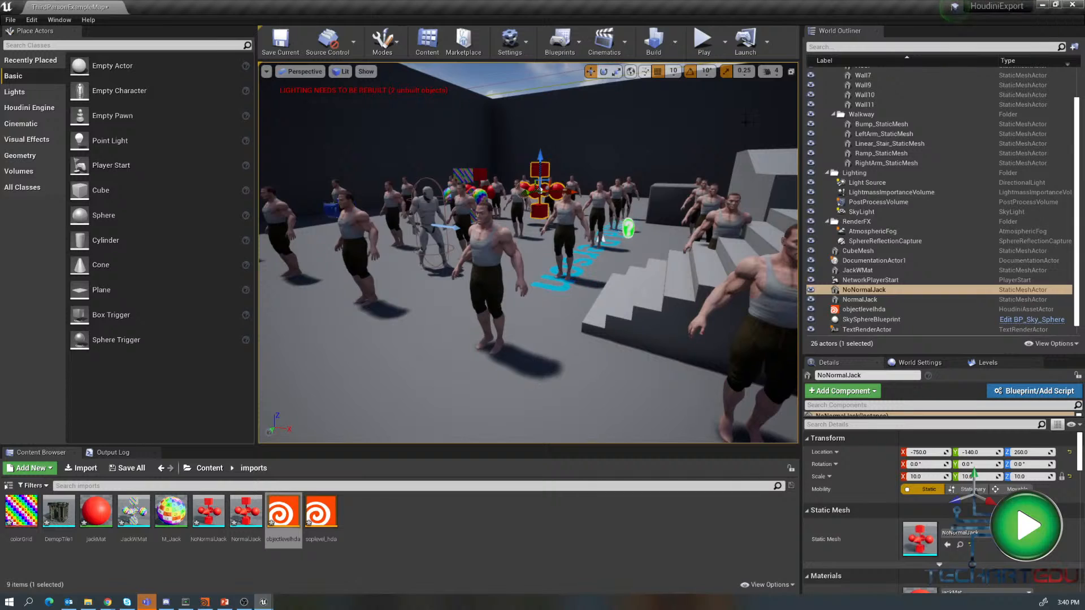
- Switch back to Houdini and move the objectLevelHDA node higher in the object network
{"action": "left_click", "coordinate": [205, 602]}
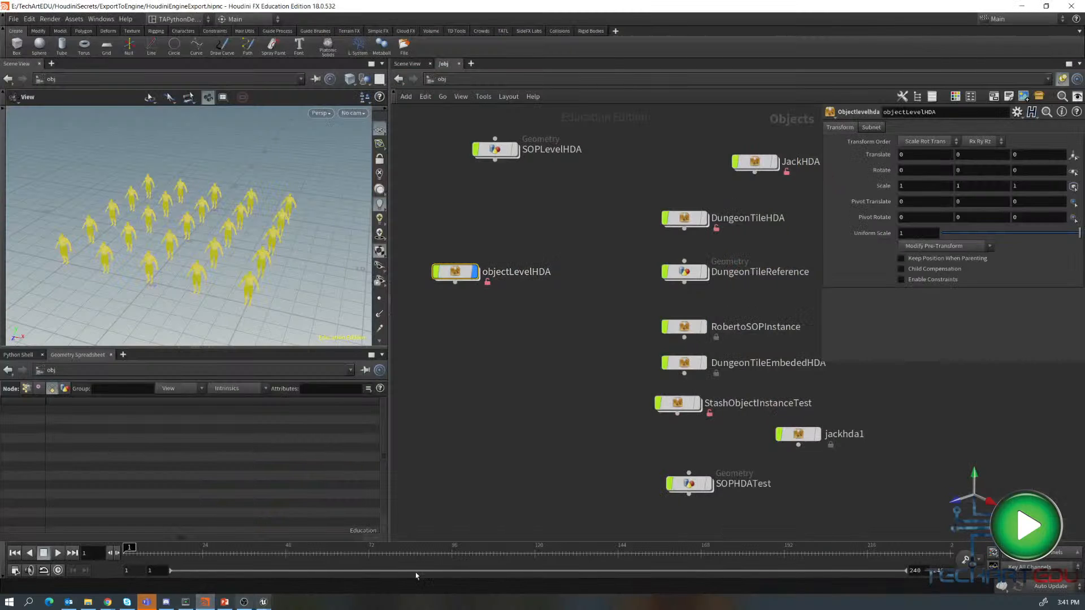
{"action": "mouse_move", "coordinate": [478, 272]}
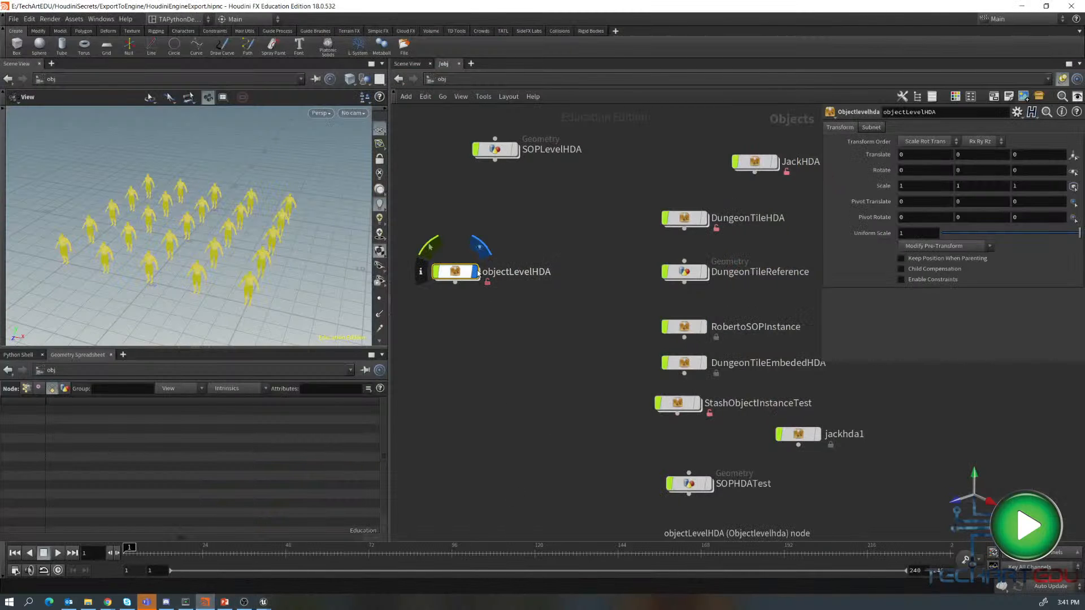
{"action": "left_click_drag", "start_coordinate": [456, 272], "coordinate": [489, 210]}
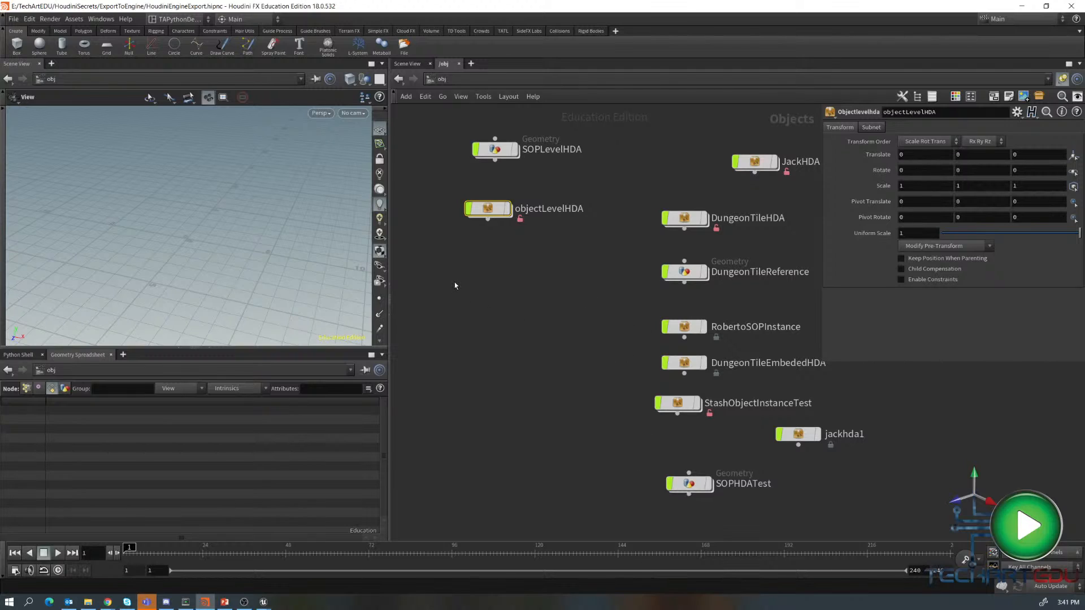
{"action": "key", "text": "Tab"}
{"action": "mouse_move", "coordinate": [488, 343]}
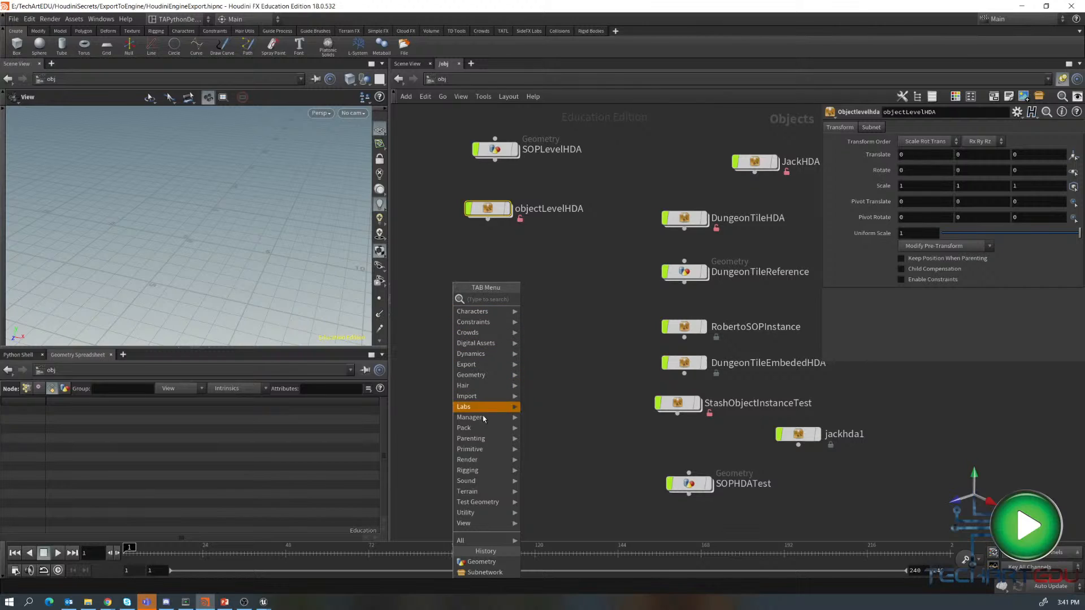
{"action": "left_click", "coordinate": [483, 573]}
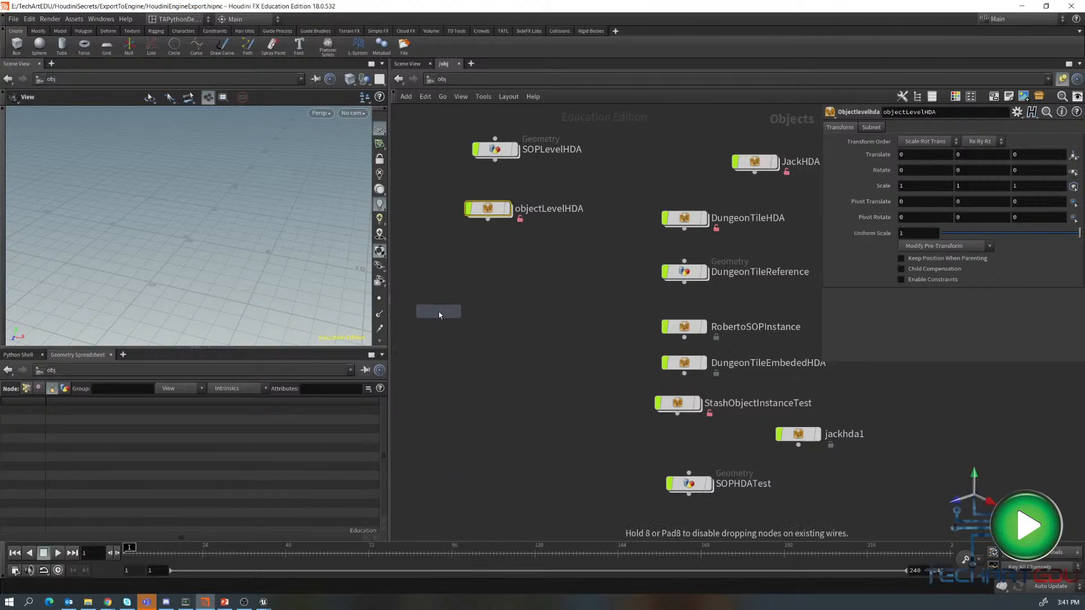
{"action": "left_click", "coordinate": [440, 312]}
{"action": "double_click", "coordinate": [483, 313]}
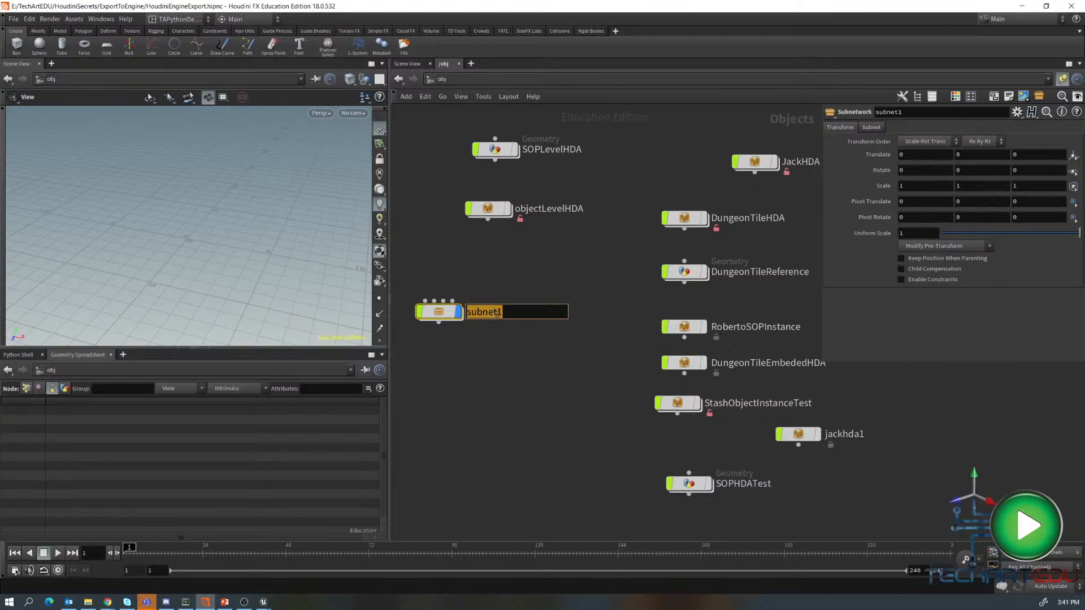
{"action": "type", "text": "merg"}
{"action": "key", "text": "Return"}
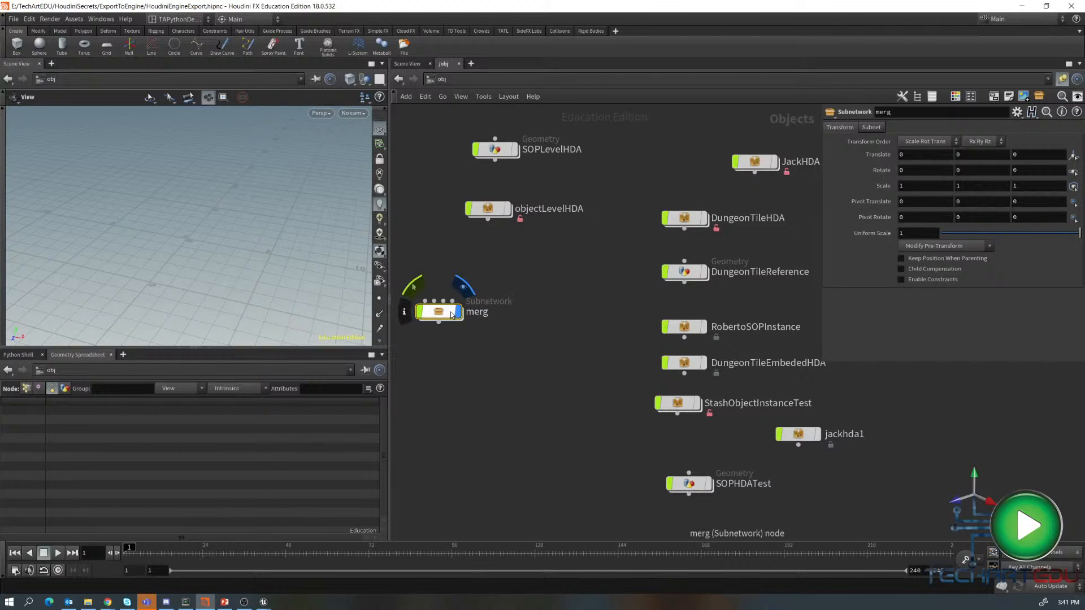
{"action": "key", "text": "Delete"}
- Move the DungeonTileReference node beside objectLevelHDA and inspect its internal network and Ground2A file node
{"action": "left_click_drag", "start_coordinate": [689, 275], "coordinate": [466, 299]}
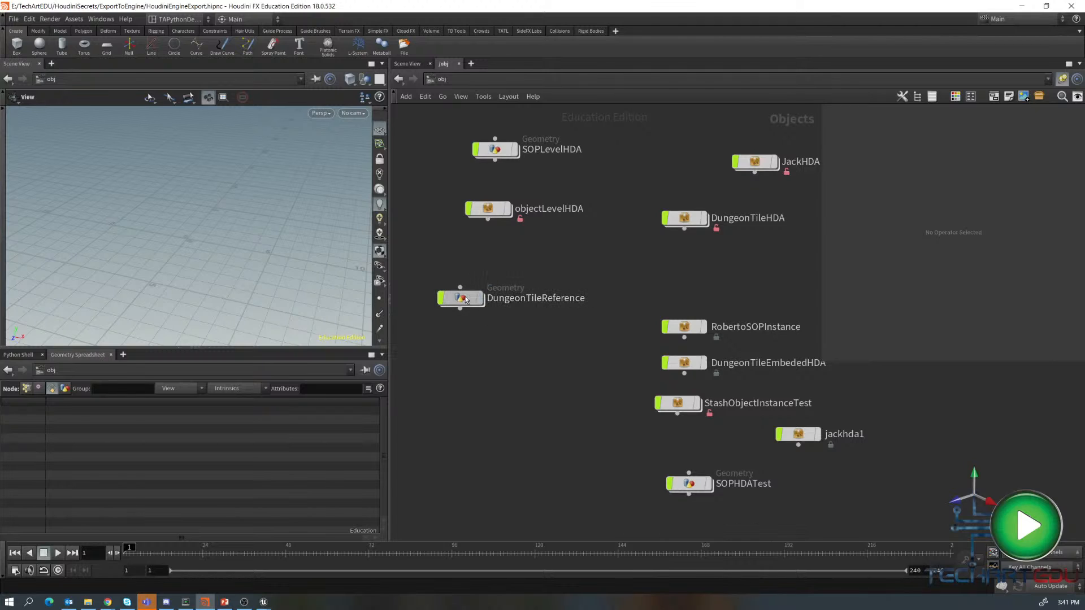
{"action": "double_click", "coordinate": [463, 298]}
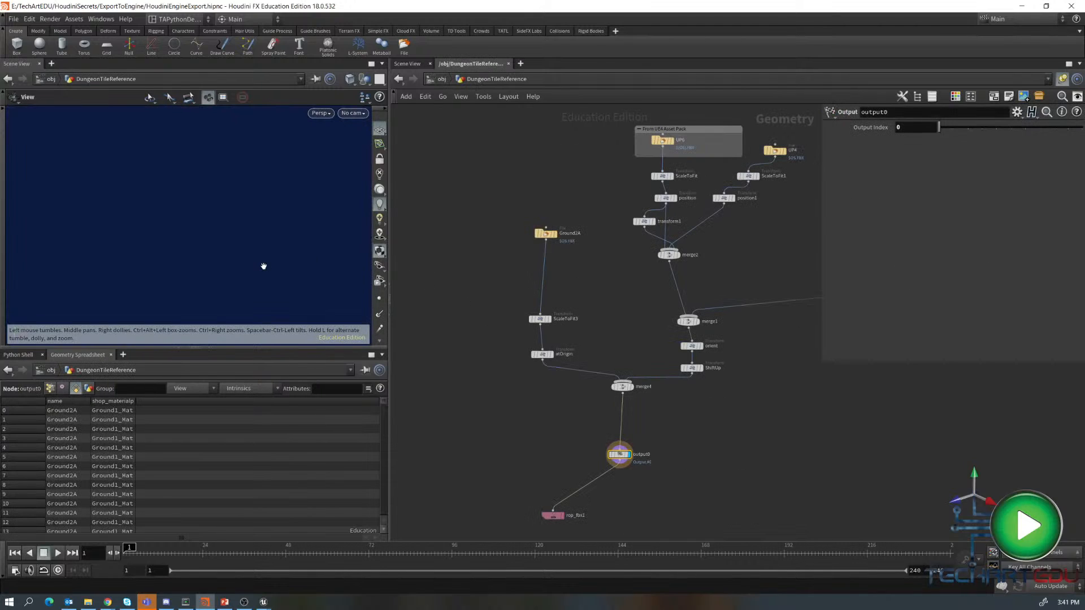
{"action": "key", "text": "g"}
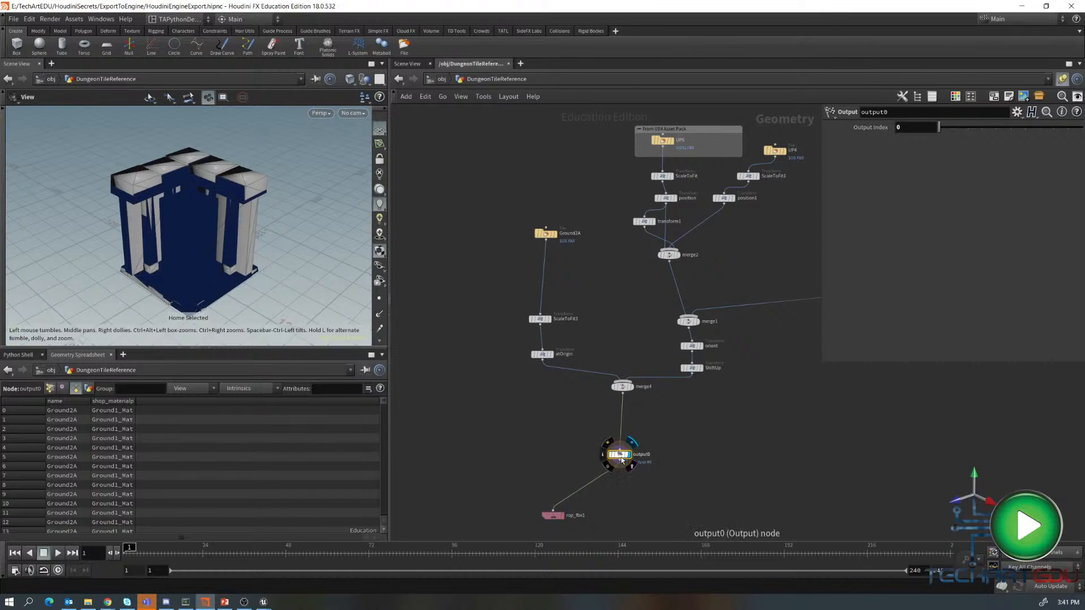
{"action": "left_click", "coordinate": [547, 234]}
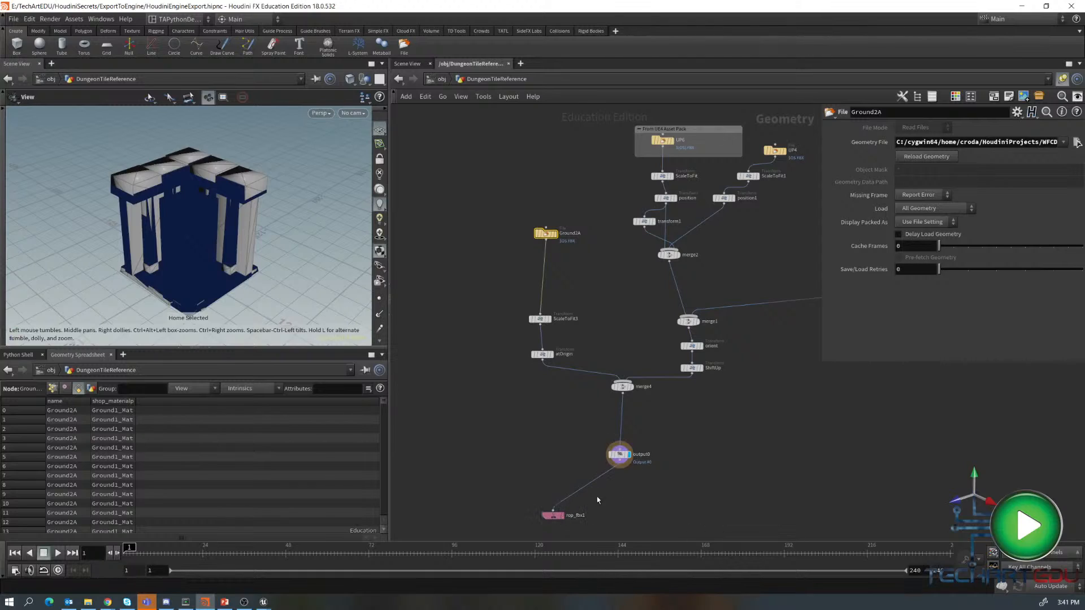
{"action": "mouse_move", "coordinate": [618, 461]}
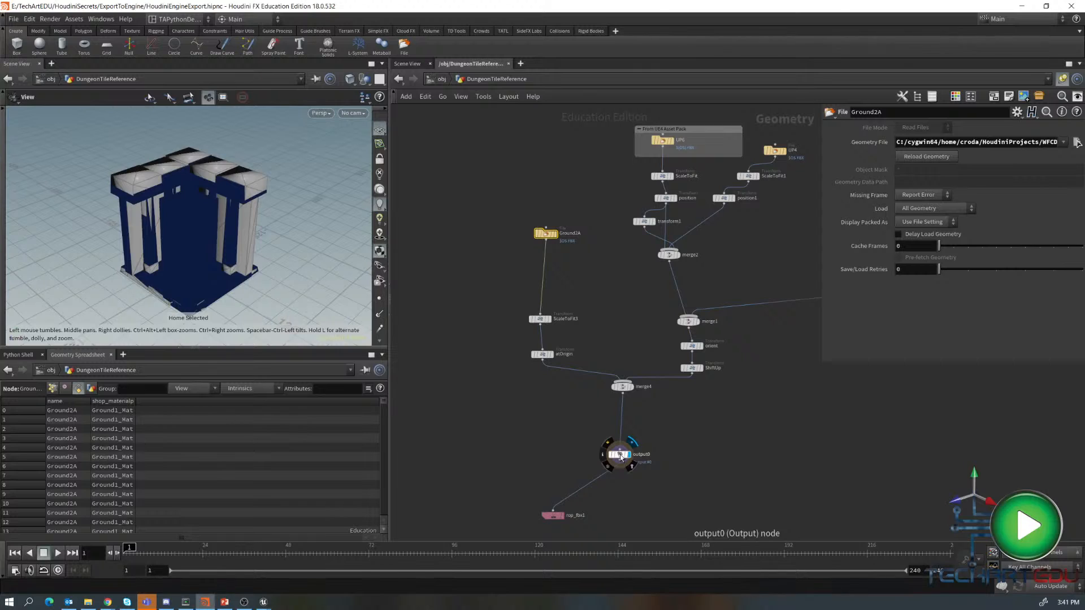
{"action": "key", "text": "u"}
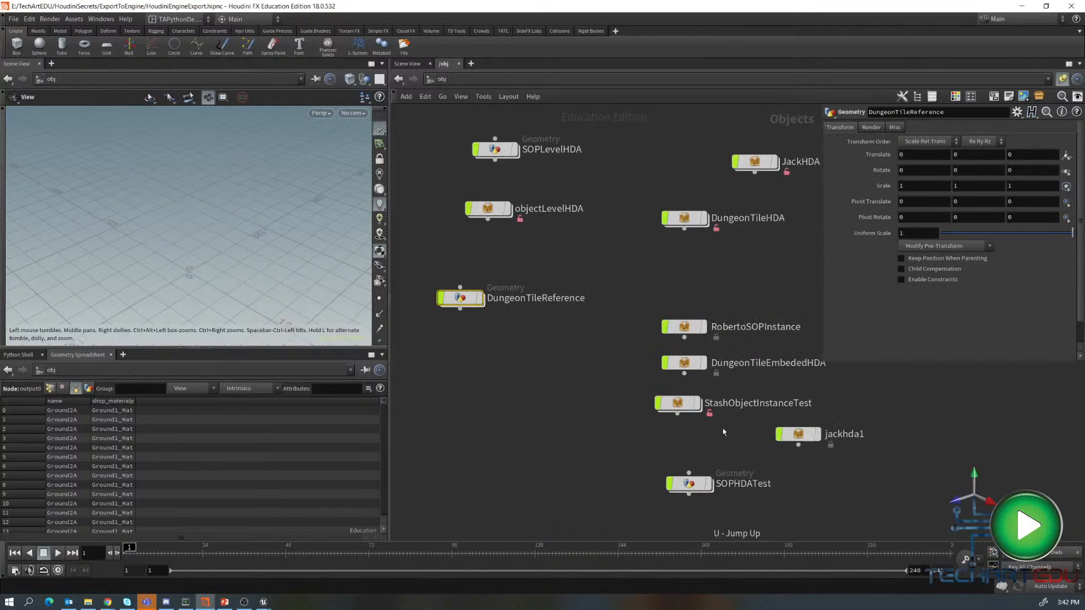
- Create a digital asset from DungeonTileReference named dungeontilereference, saving it to $JOB/hda/dungeontilereference.hdanc
{"action": "mouse_move", "coordinate": [468, 302]}
{"action": "left_click_drag", "start_coordinate": [468, 303], "coordinate": [474, 290]}
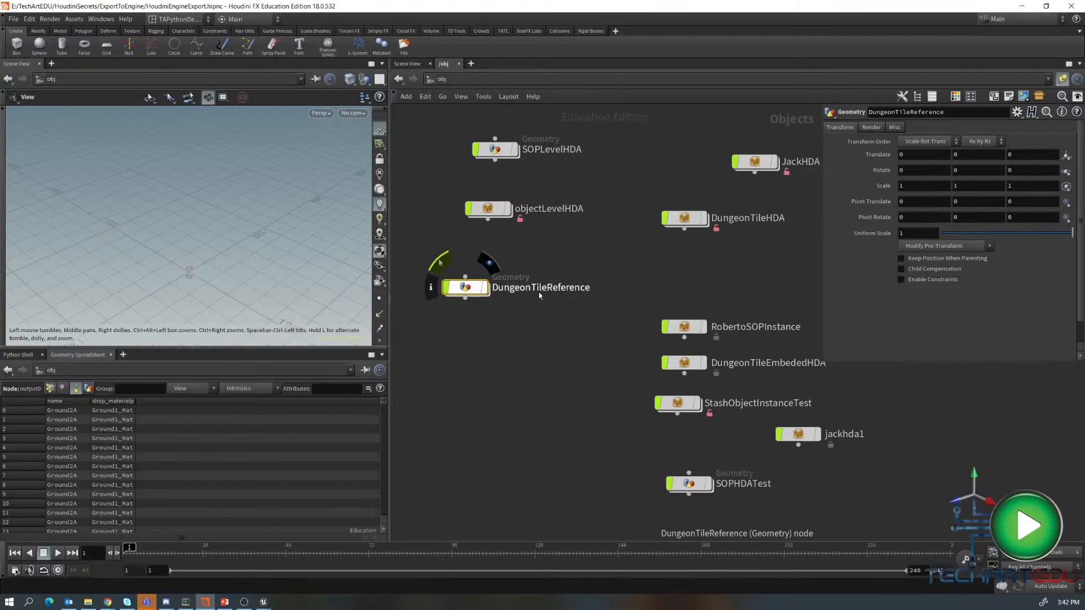
{"action": "right_click", "coordinate": [467, 287]}
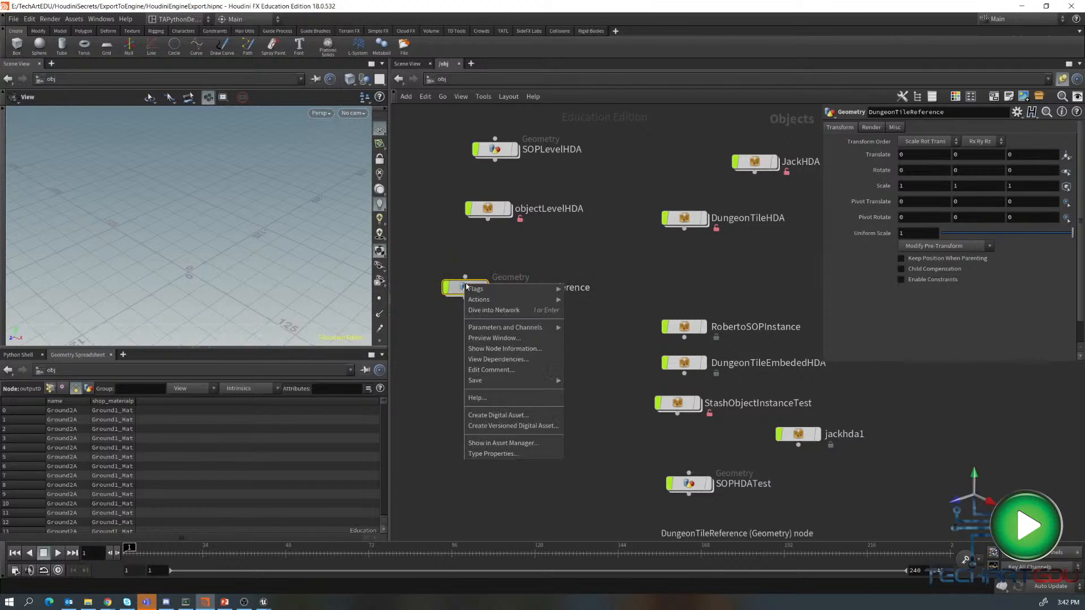
{"action": "left_click", "coordinate": [512, 416]}
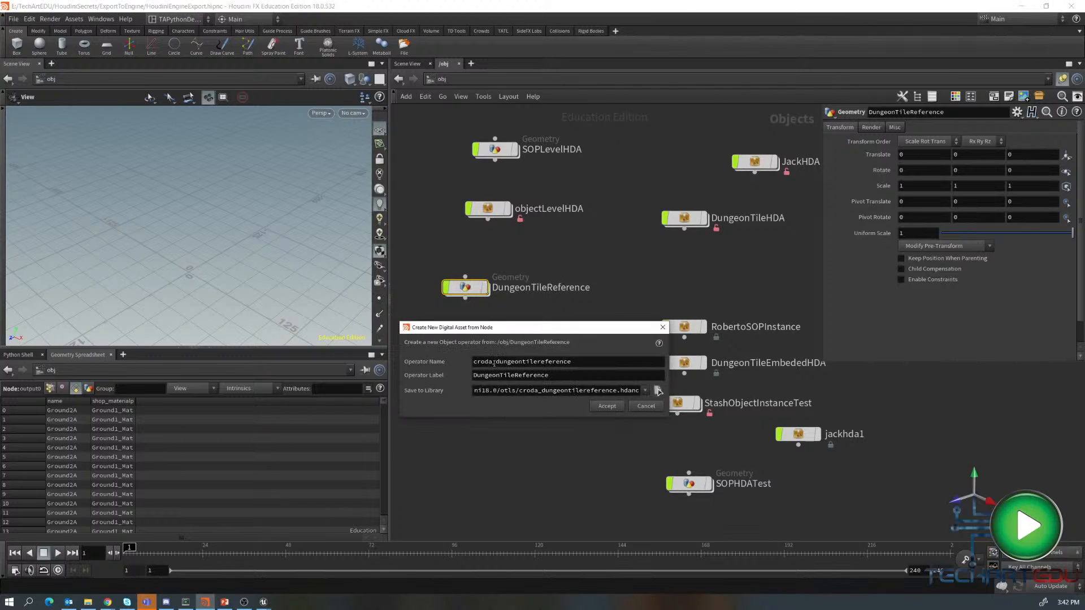
{"action": "left_click_drag", "start_coordinate": [496, 364], "coordinate": [473, 364]}
{"action": "key", "text": "BackSpace"}
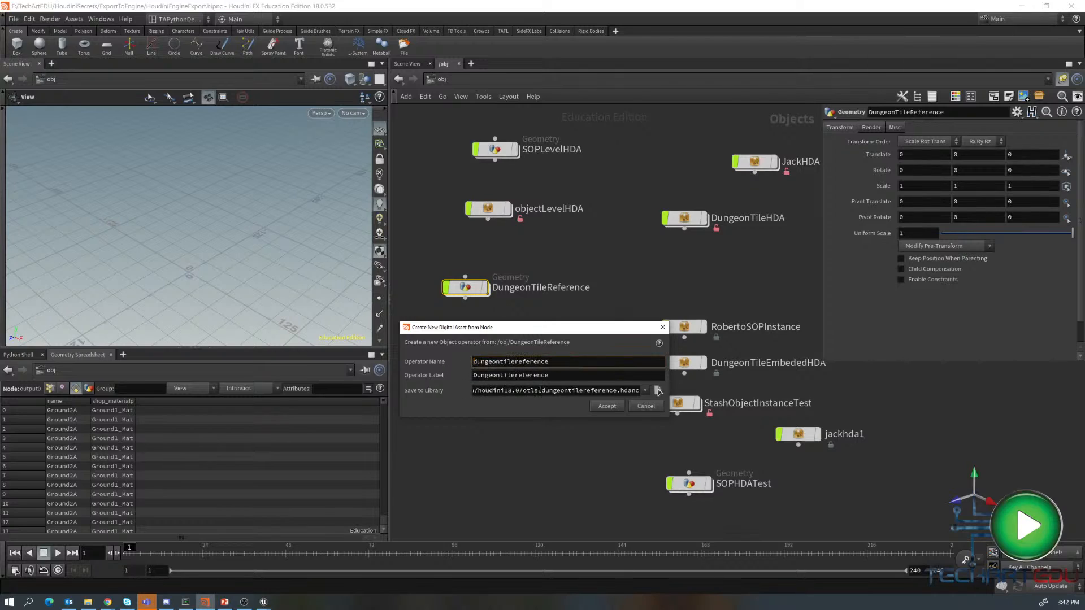
{"action": "left_click_drag", "start_coordinate": [541, 391], "coordinate": [380, 401]}
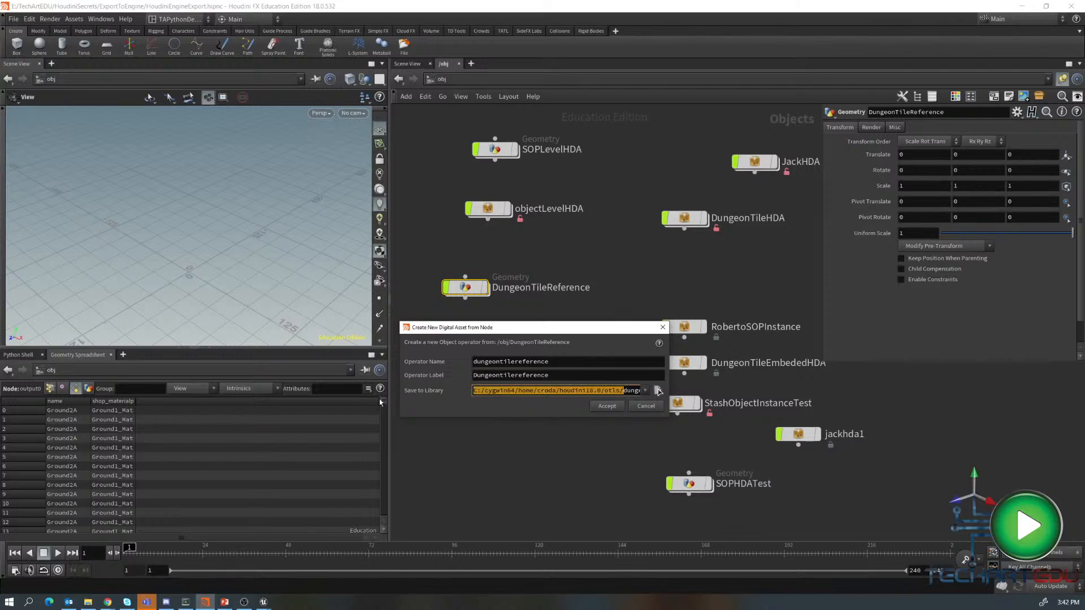
{"action": "type", "text": "$"}
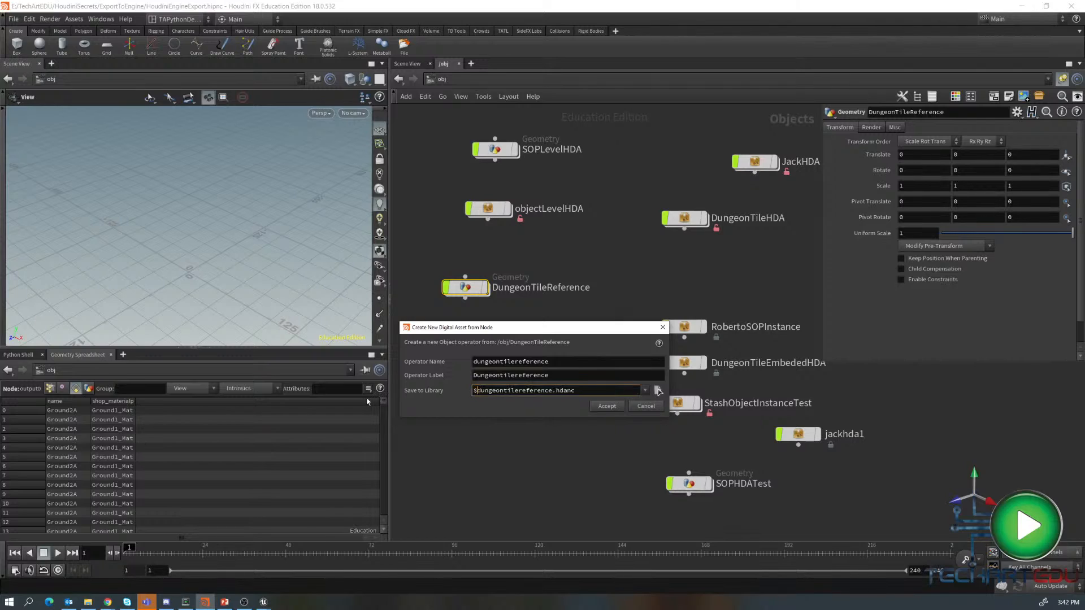
{"action": "type", "text": "JOB/hda/"}
- Accept the new asset, confirming the outside-reference warnings, keeping parameter layouts unchanged, and accepting the type properties
{"action": "left_click", "coordinate": [605, 408]}
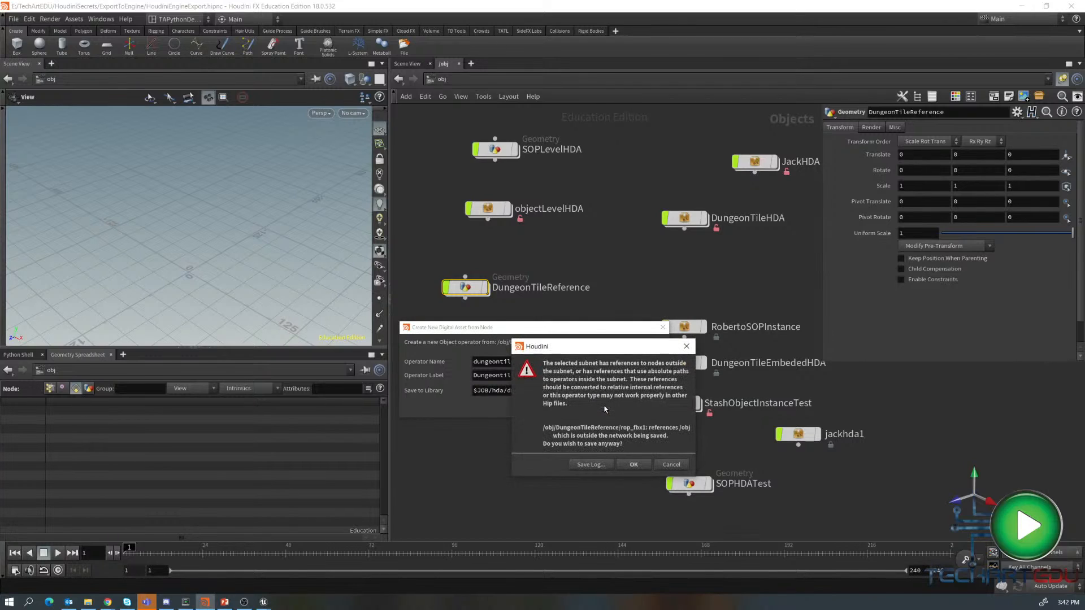
{"action": "left_click", "coordinate": [634, 464]}
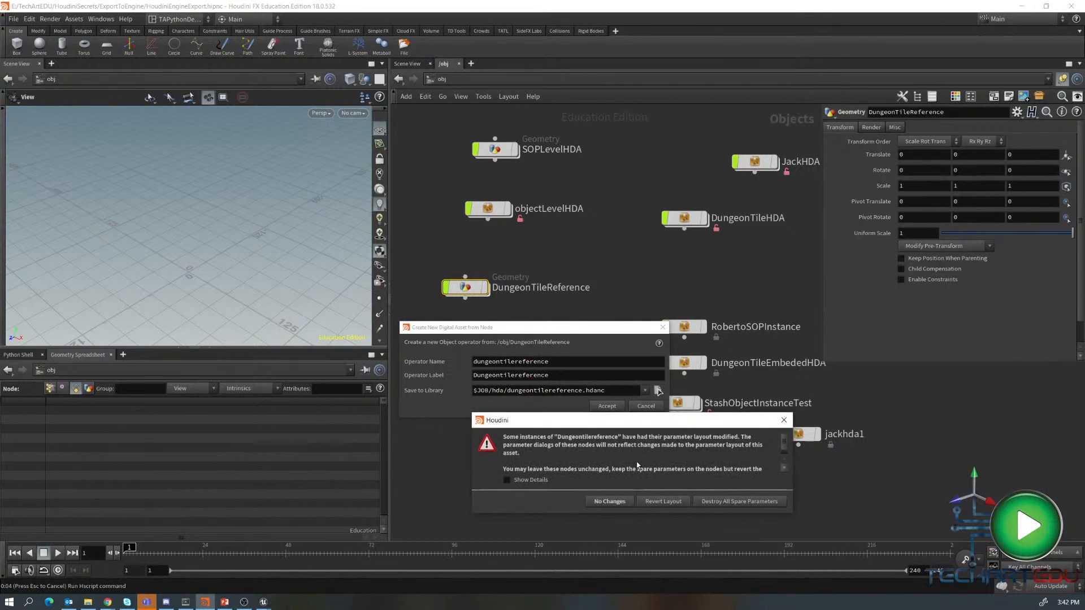
{"action": "left_click", "coordinate": [611, 502]}
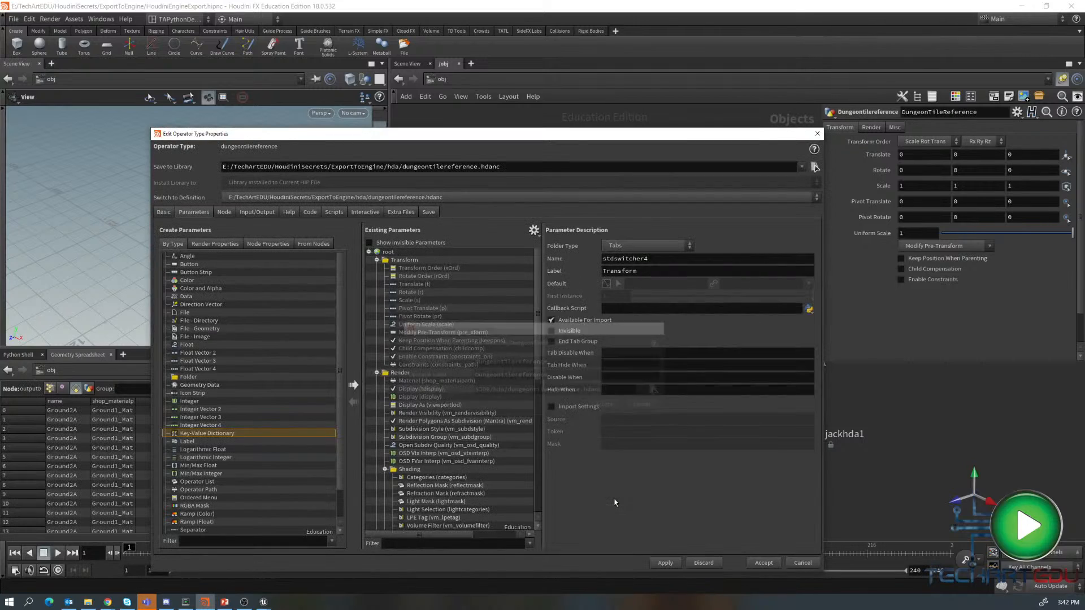
{"action": "left_click", "coordinate": [754, 564]}
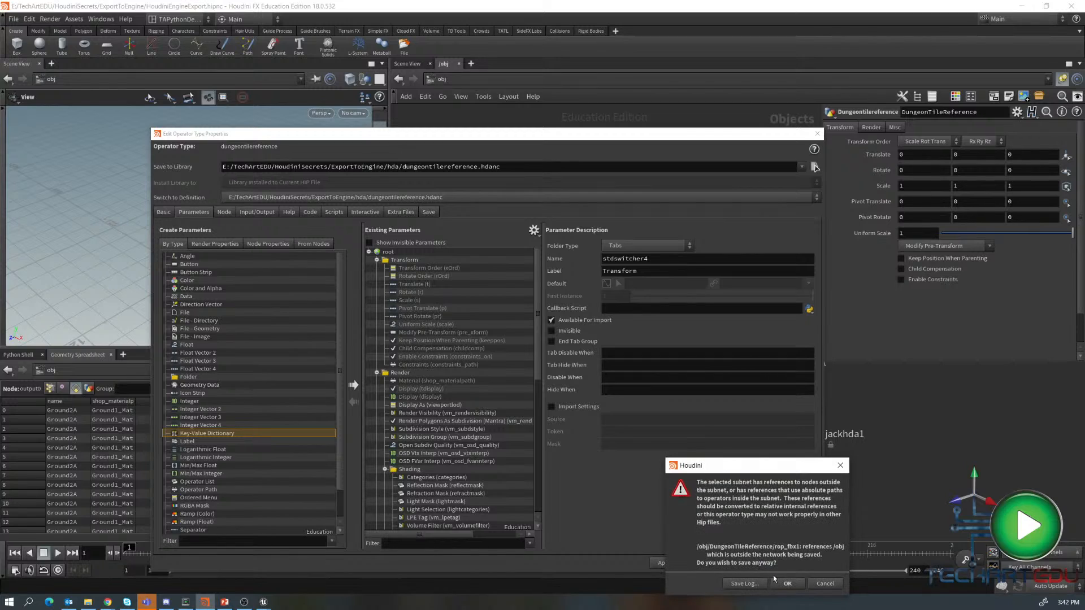
{"action": "left_click", "coordinate": [761, 583]}
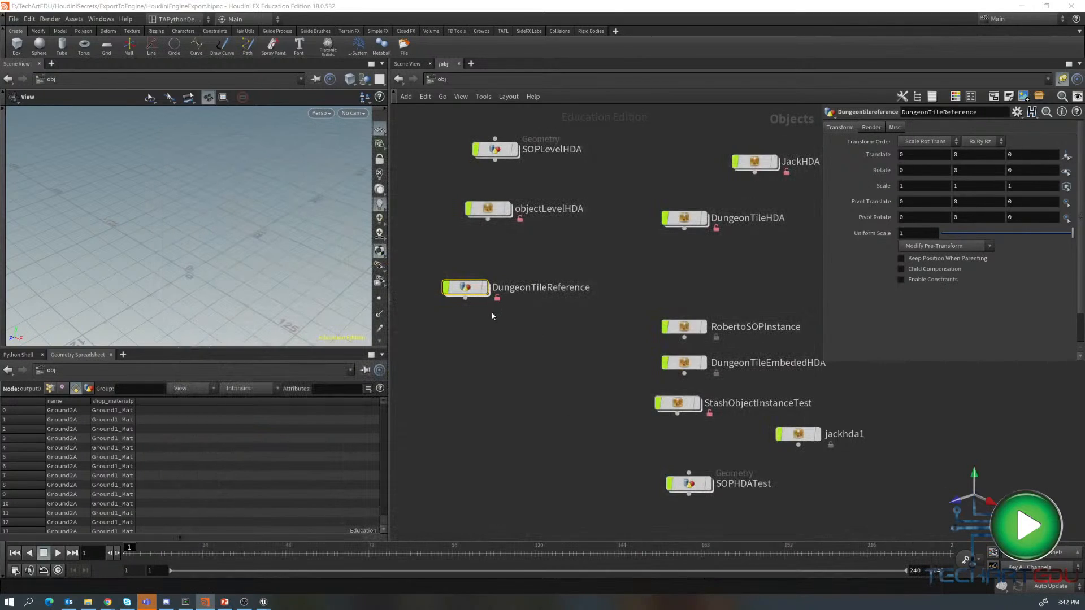
- Select the dungeontilereference asset node and switch to Unreal Engine
{"action": "left_click", "coordinate": [485, 288]}
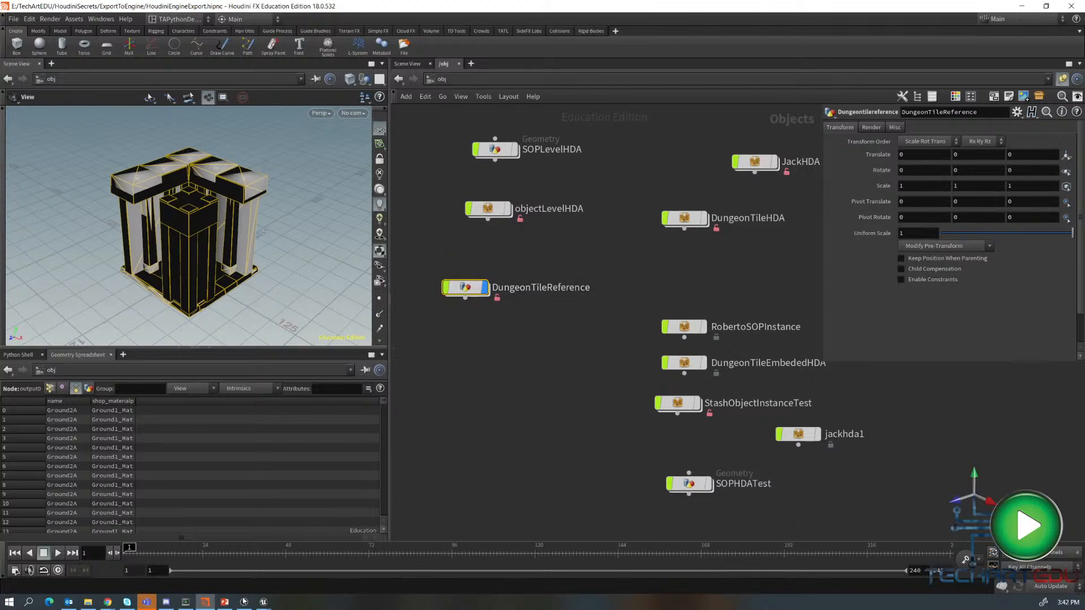
{"action": "mouse_move", "coordinate": [258, 603]}
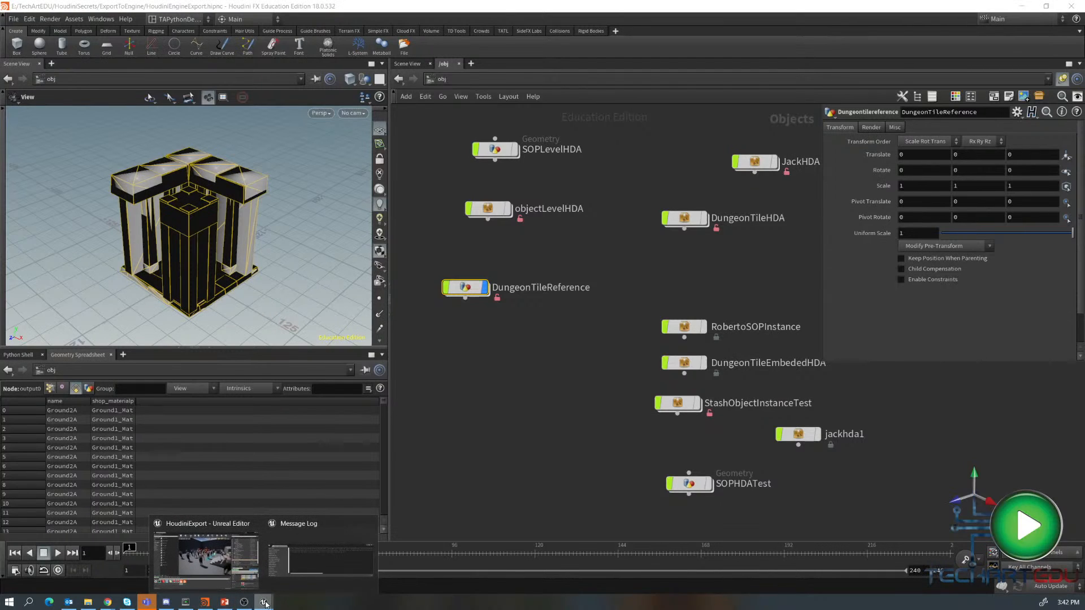
{"action": "left_click", "coordinate": [214, 573]}
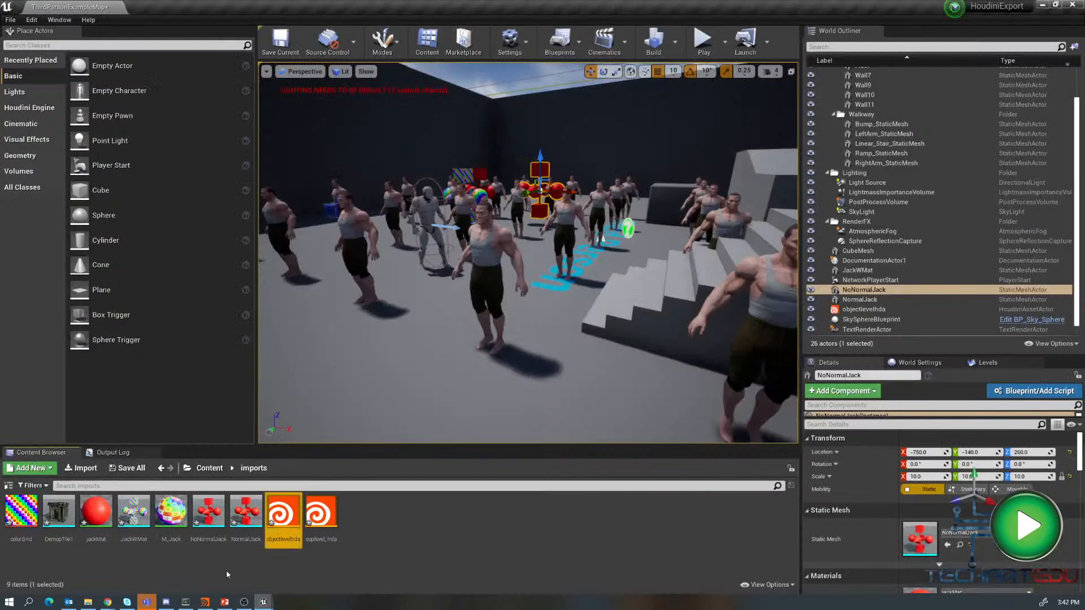
- Delete the objectlevelhda actor from the level
{"action": "left_click", "coordinate": [854, 299]}
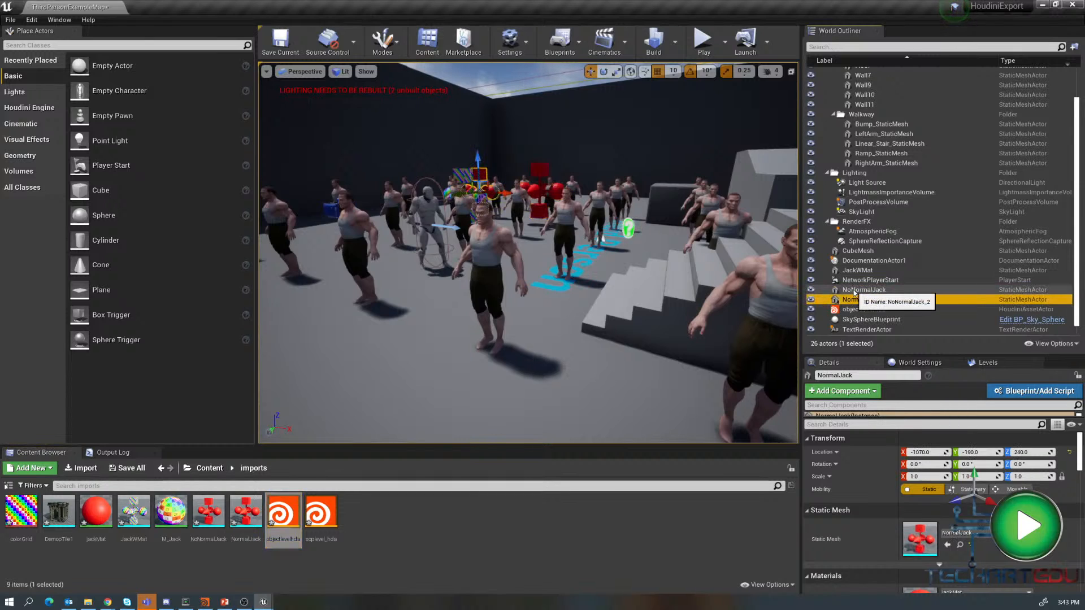
{"action": "left_click", "coordinate": [854, 290], "text": "ctrl"}
{"action": "left_click", "coordinate": [561, 221]}
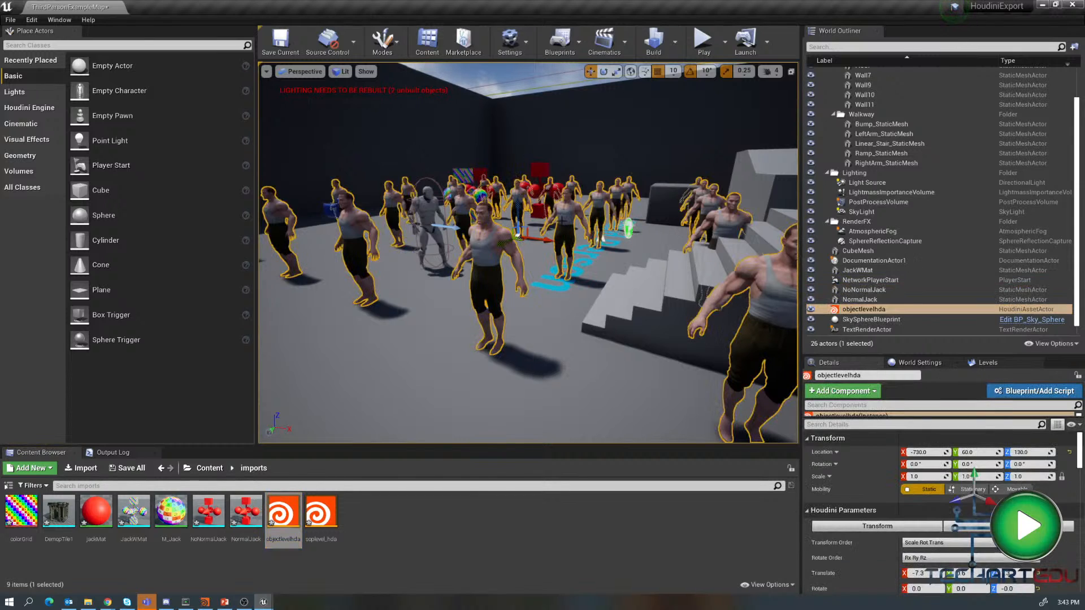
{"action": "key", "text": "Delete"}
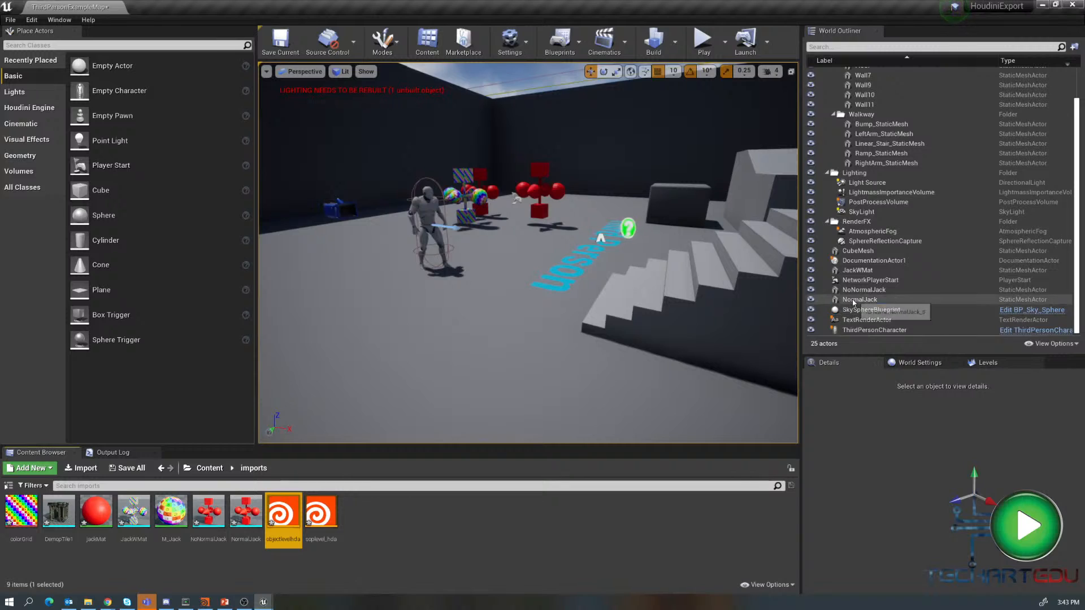
- Delete the NormalJack and NoNormalJack actors from the level
{"action": "left_click", "coordinate": [854, 300]}
{"action": "left_click", "coordinate": [852, 290], "text": "ctrl"}
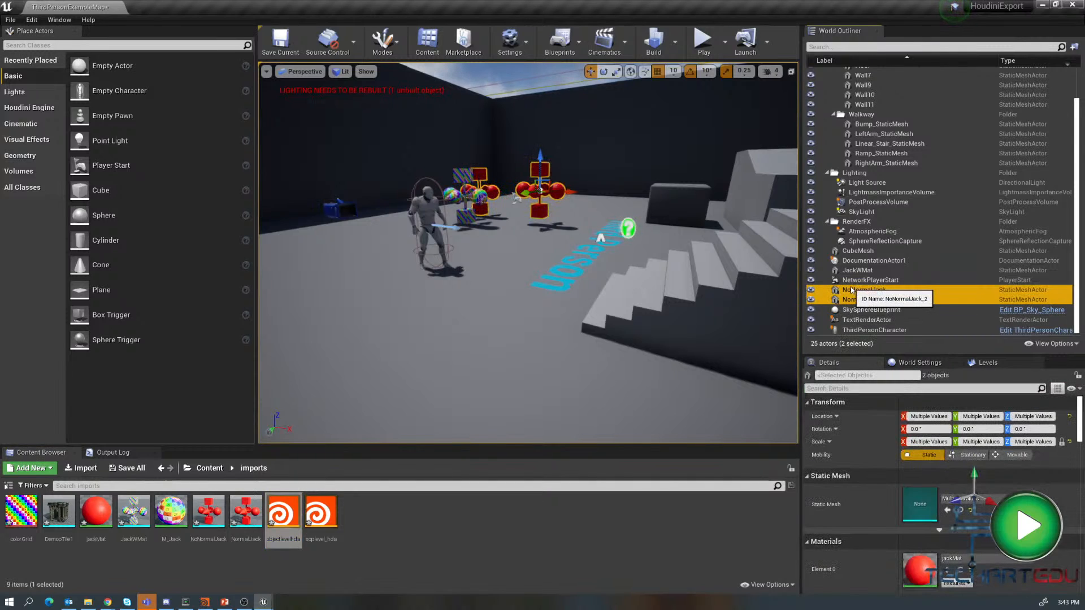
{"action": "key", "text": "Delete"}
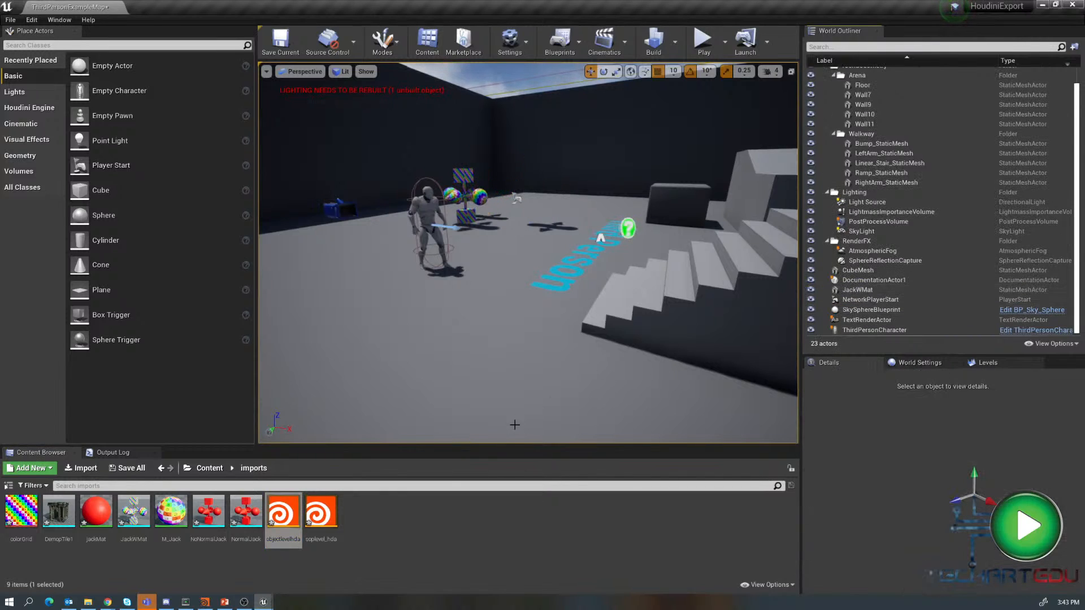
- Import dungeontilereference.hdanc from the hda folder into the imports content folder
{"action": "right_click", "coordinate": [374, 518]}
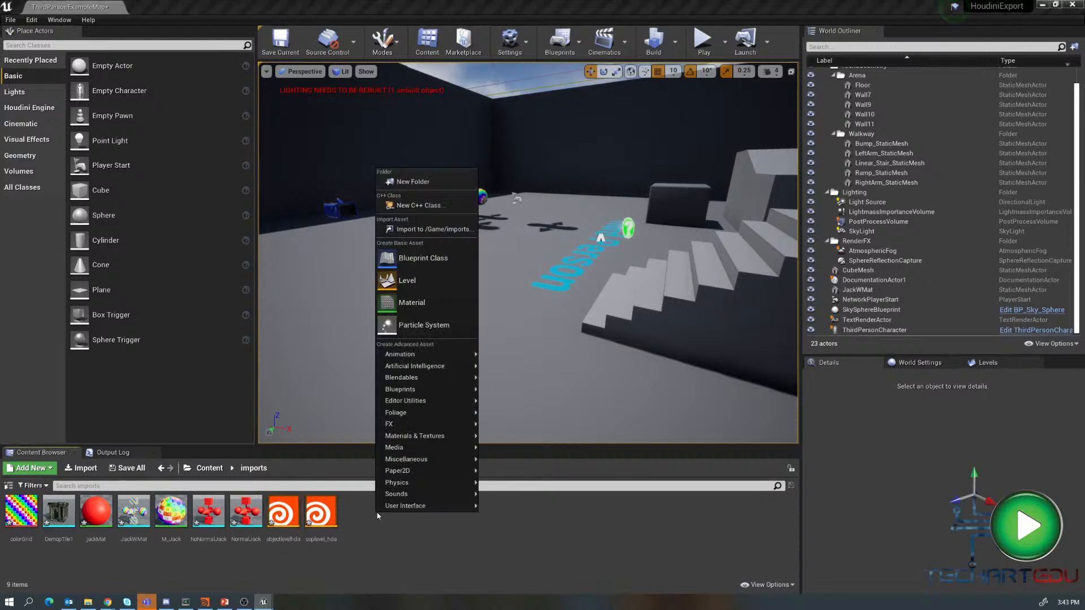
{"action": "left_click", "coordinate": [421, 230]}
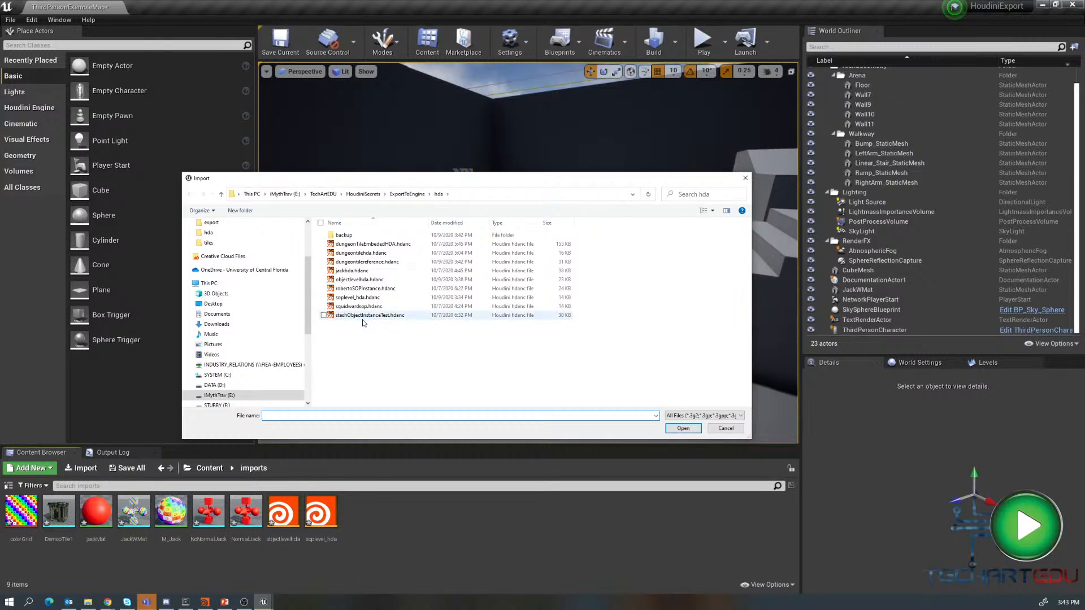
{"action": "left_click", "coordinate": [457, 224]}
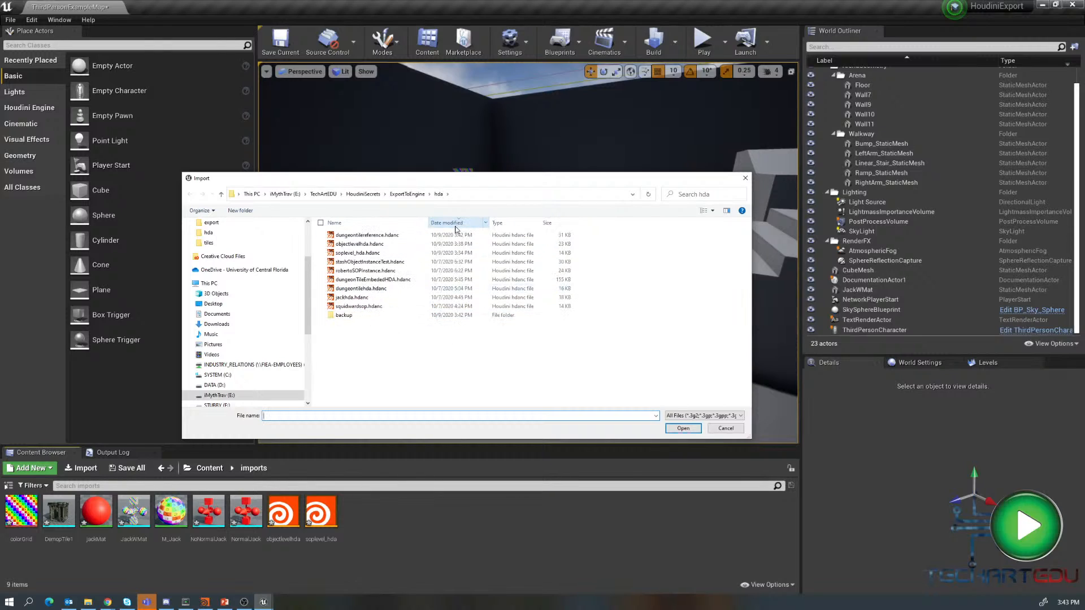
{"action": "left_click", "coordinate": [362, 237]}
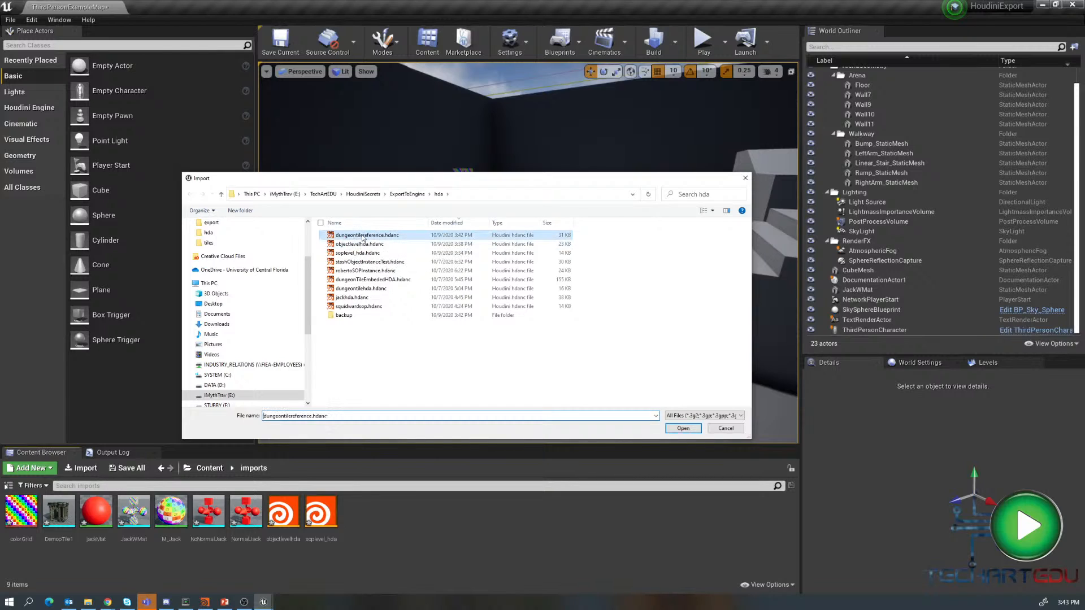
{"action": "left_click", "coordinate": [684, 428]}
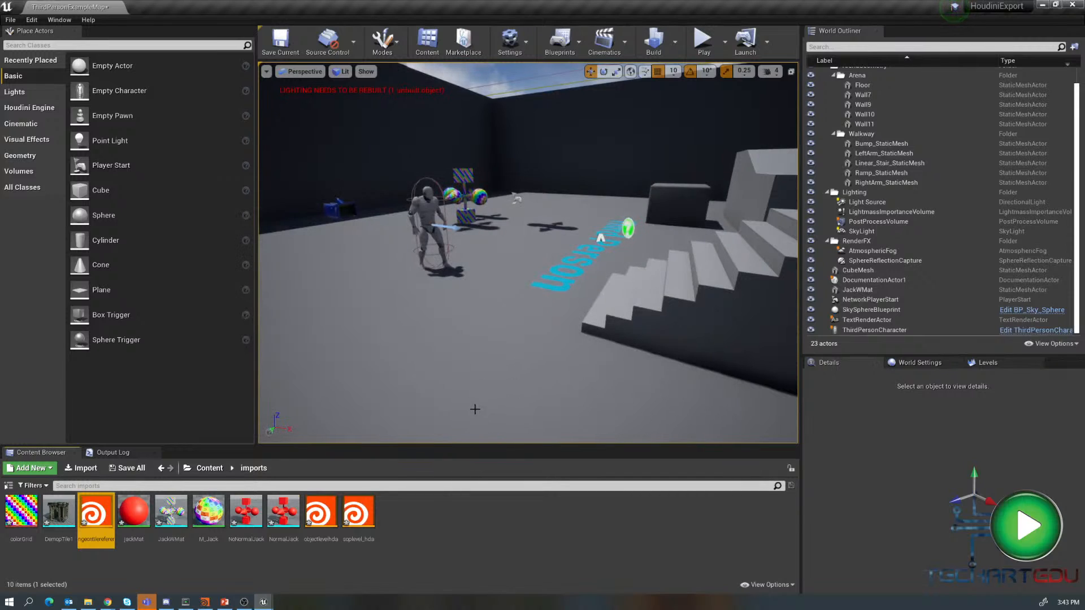
- Place the dungeontilereference asset into the level and hide the new actor
{"action": "left_click_drag", "start_coordinate": [97, 517], "coordinate": [502, 201]}
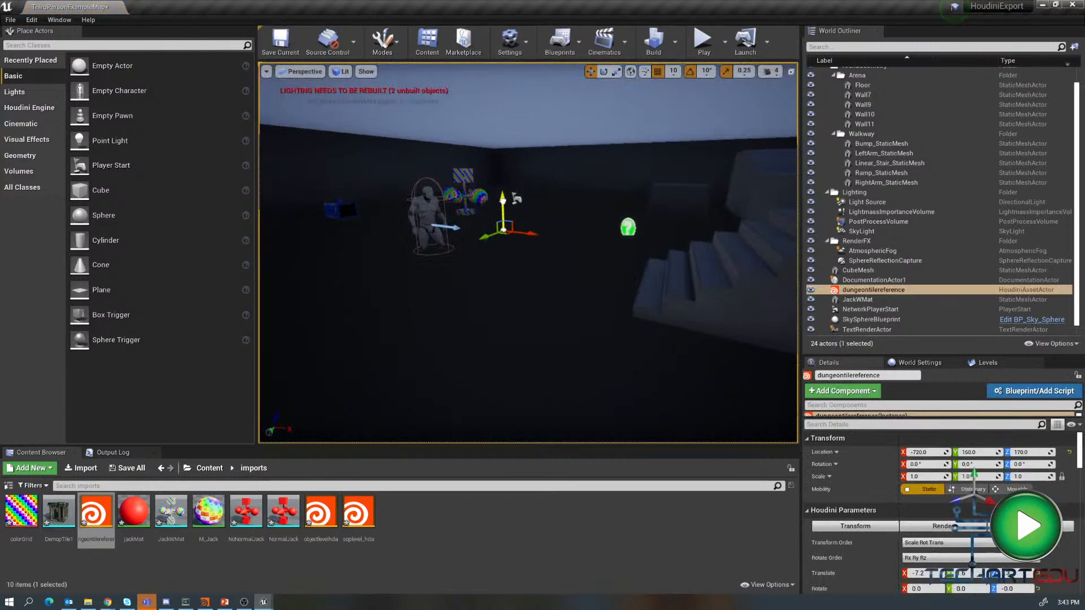
{"action": "key", "text": "h"}
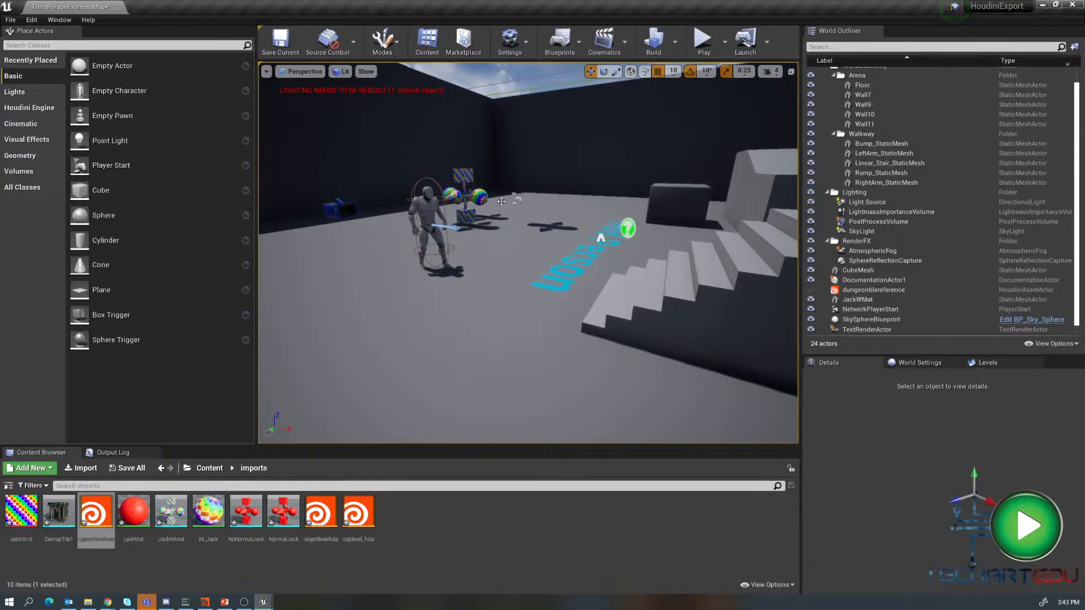
{"action": "key", "text": "g"}
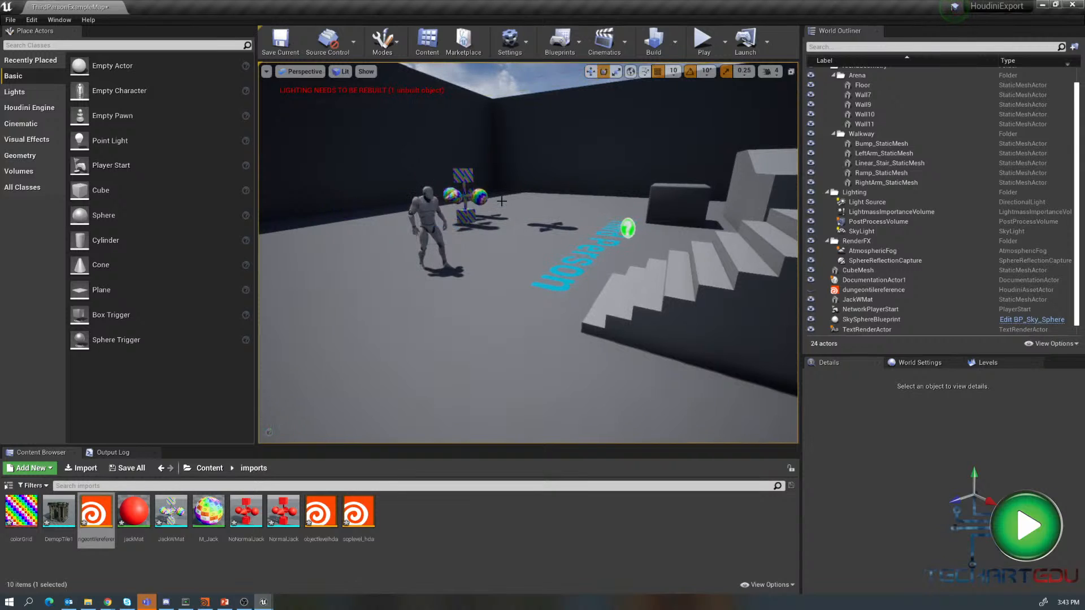
- Place a second dungeontilereference actor inside the level and focus the view on it
{"action": "scroll", "coordinate": [536, 206], "scroll_direction": "down", "scroll_amount": 15}
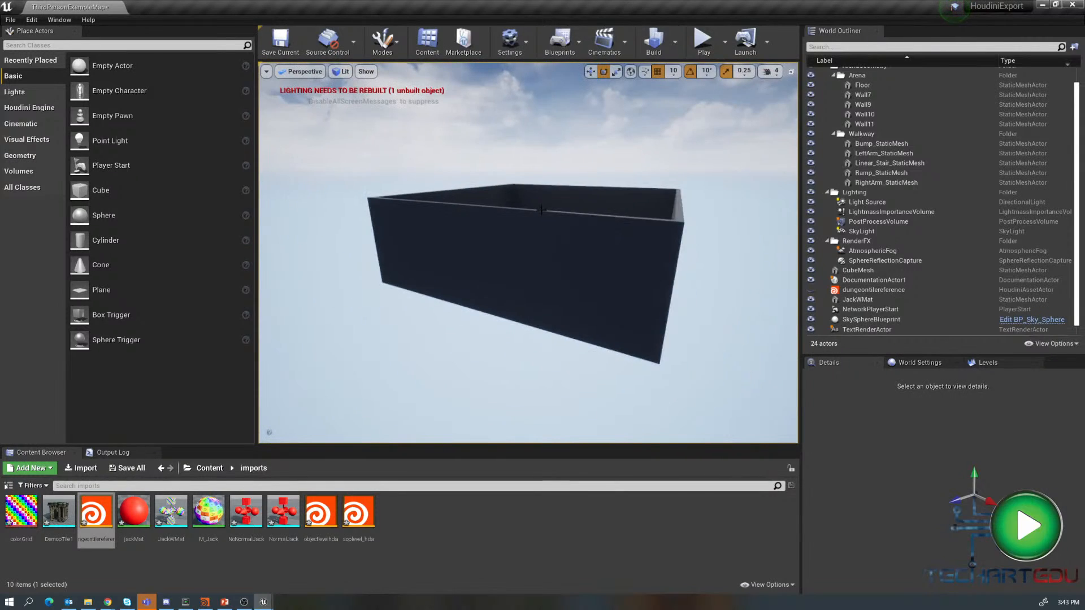
{"action": "right_click_drag", "start_coordinate": [589, 261], "coordinate": [588, 262]}
{"action": "key", "text": "r"}
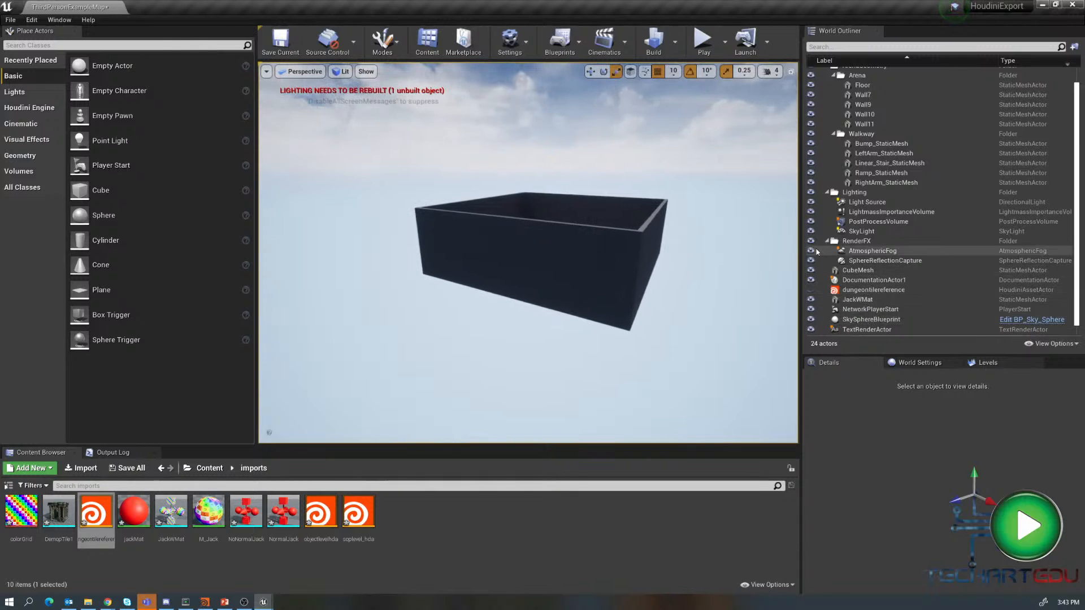
{"action": "left_click_drag", "start_coordinate": [578, 330], "coordinate": [597, 362], "text": "alt"}
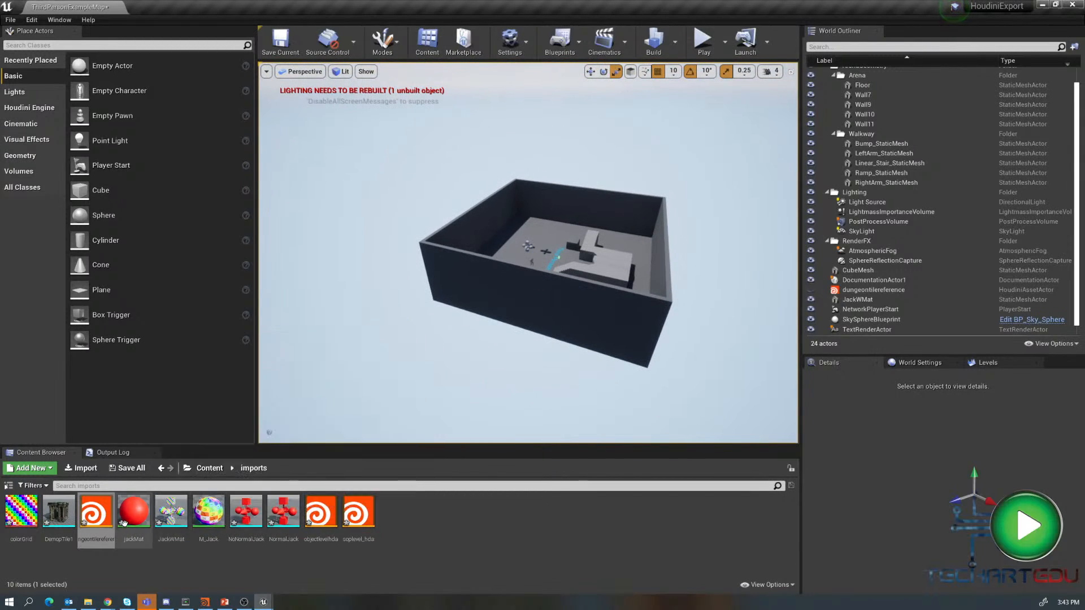
{"action": "left_click_drag", "start_coordinate": [96, 511], "coordinate": [542, 231]}
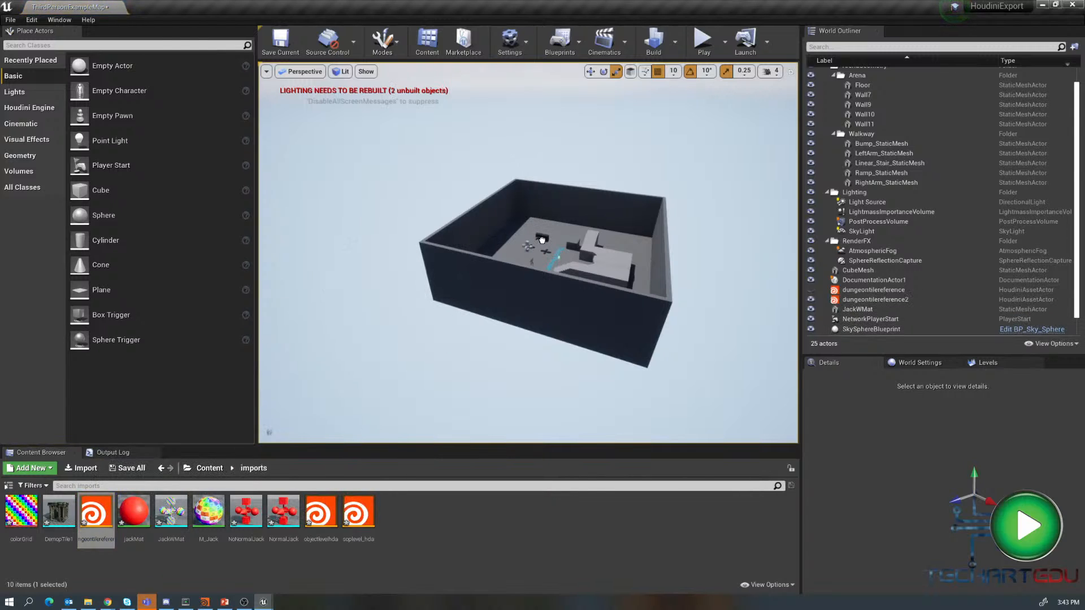
{"action": "left_click", "coordinate": [541, 240]}
{"action": "key", "text": "f"}
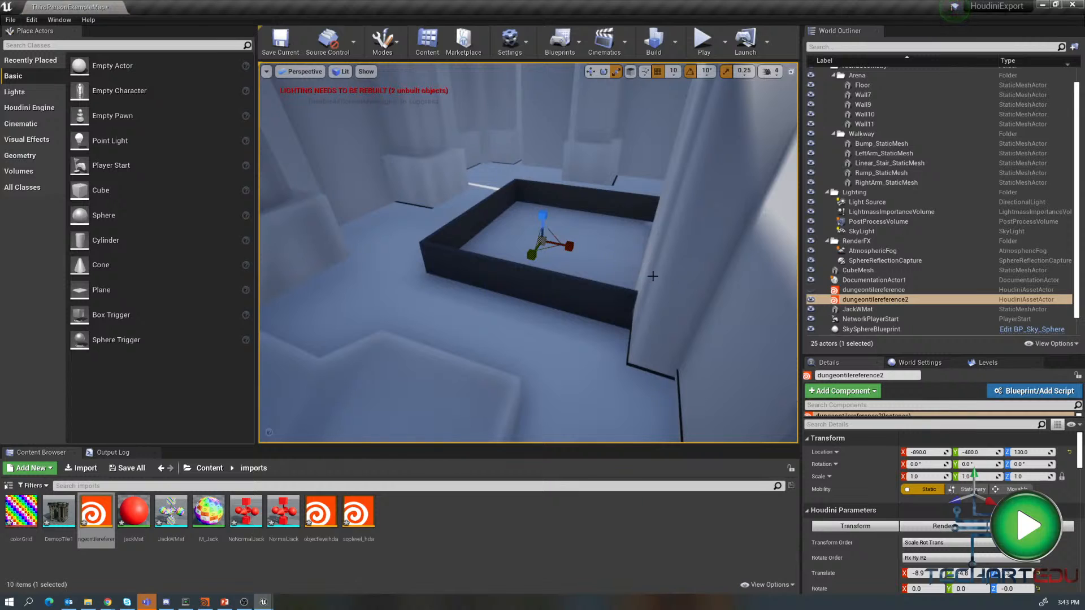
- Set the first dungeontilereference actor's scale to 0.1
{"action": "scroll", "coordinate": [657, 283], "scroll_direction": "down", "scroll_amount": 10}
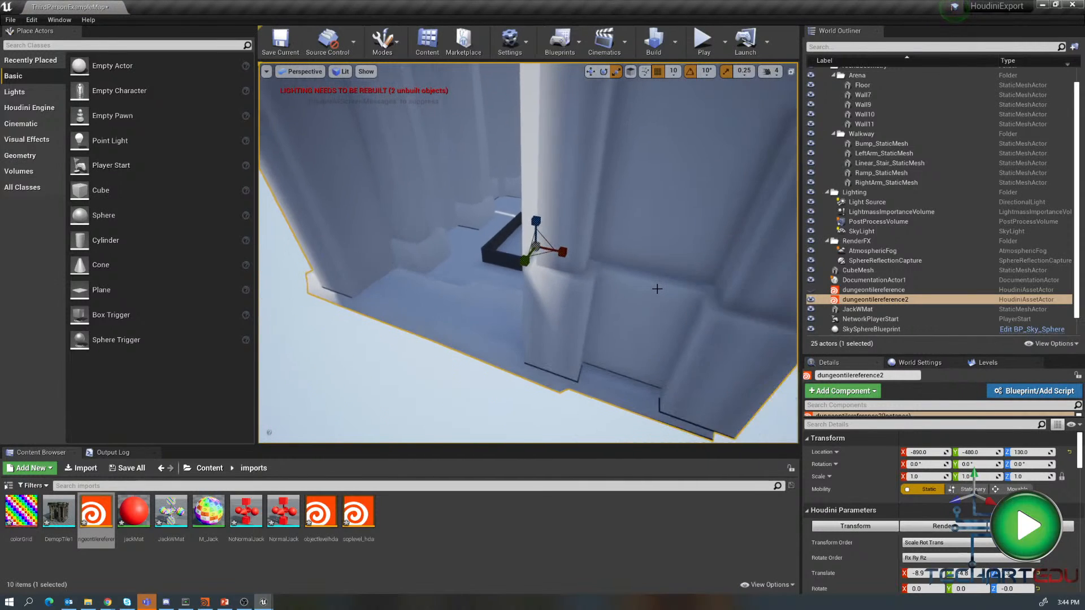
{"action": "scroll", "coordinate": [657, 289], "scroll_direction": "down", "scroll_amount": 8}
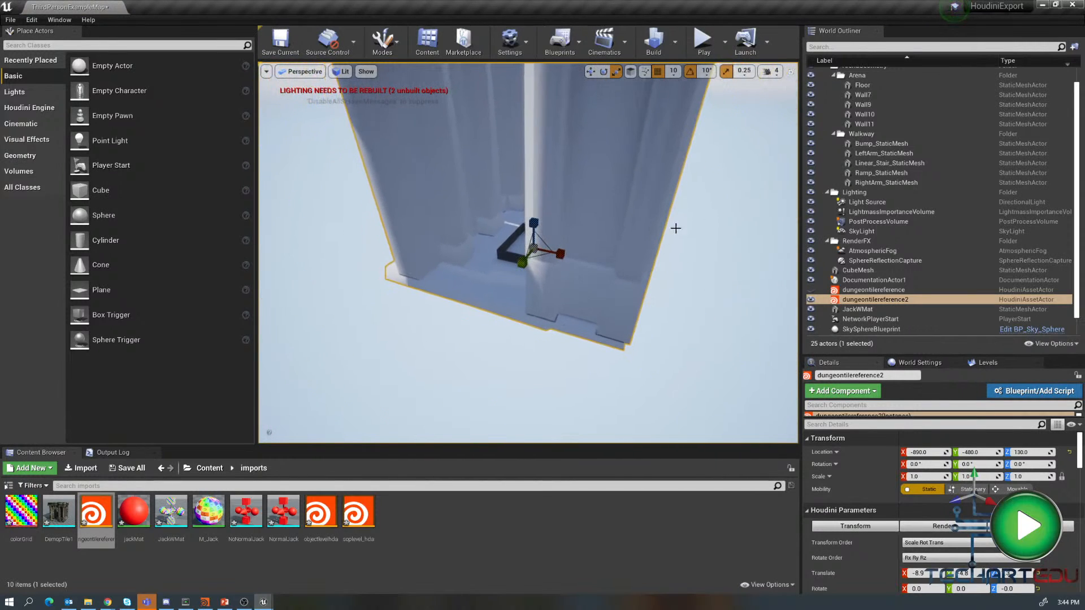
{"action": "left_click", "coordinate": [870, 299]}
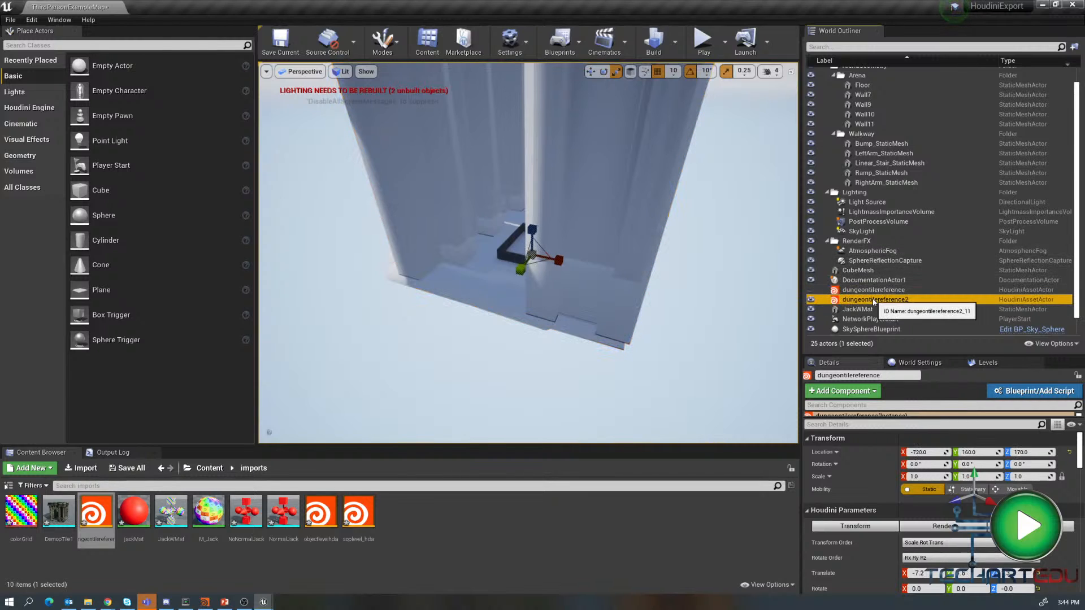
{"action": "left_click", "coordinate": [869, 291]}
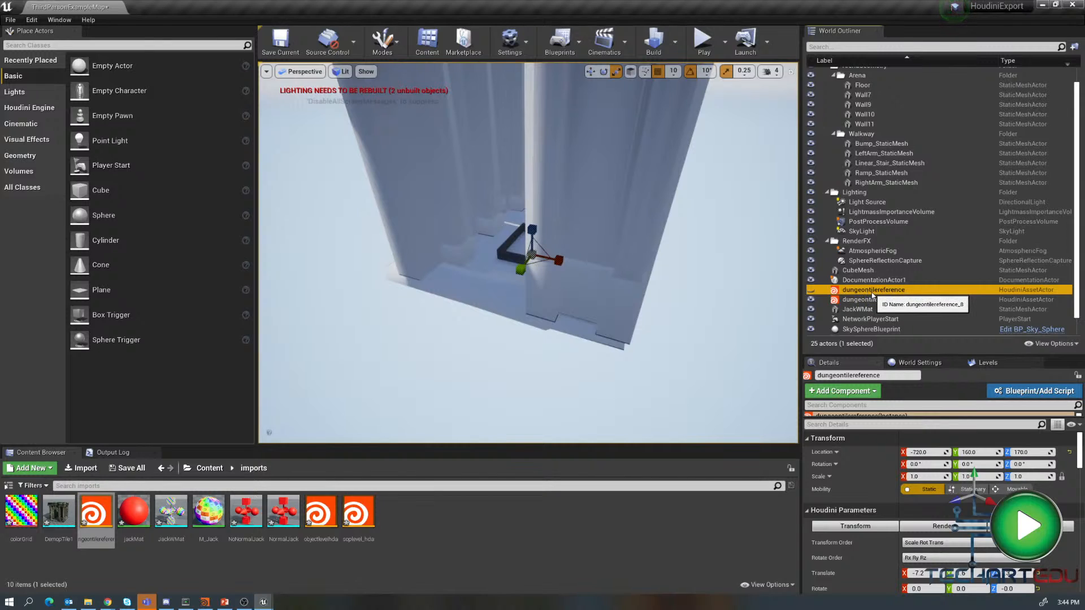
{"action": "left_click", "coordinate": [922, 478]}
{"action": "type", "text": ".1"}
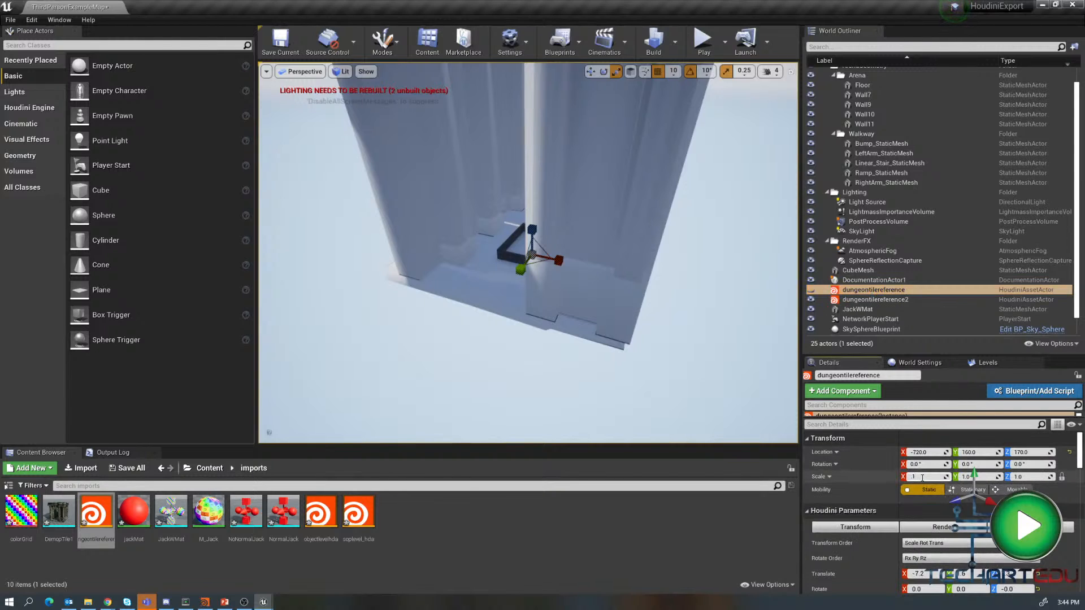
{"action": "key", "text": "Return"}
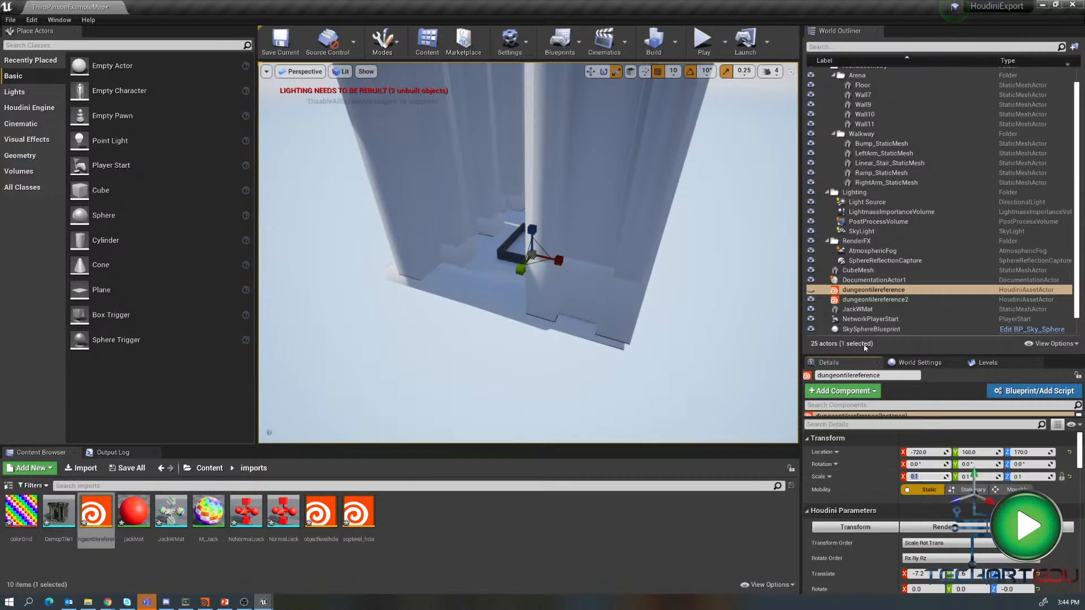
- Set the dungeontilereference2 actor's scale to 0.01
{"action": "left_click", "coordinate": [875, 300]}
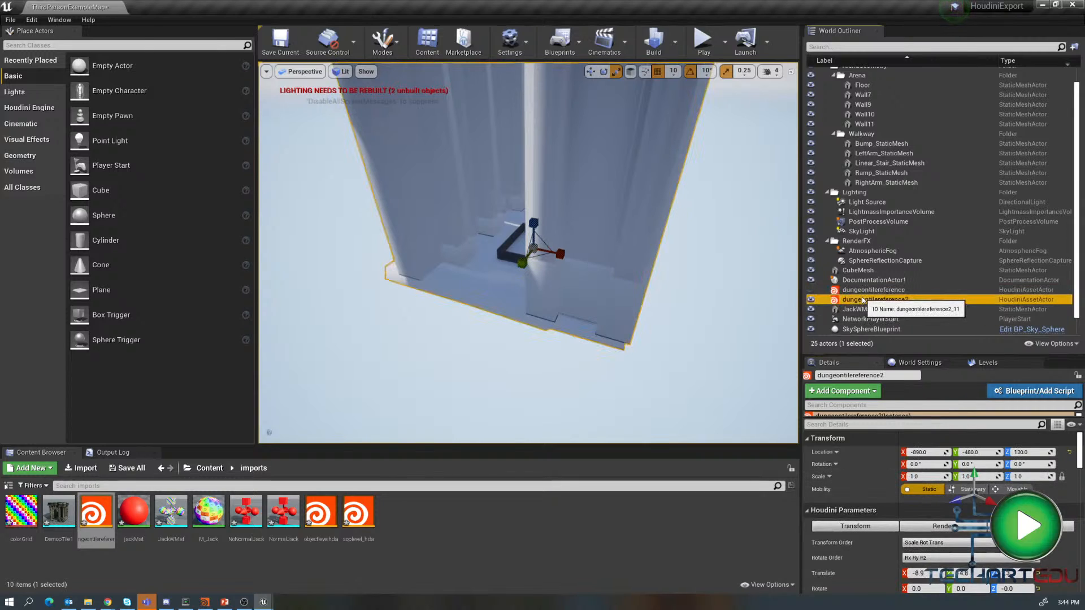
{"action": "left_click", "coordinate": [926, 475]}
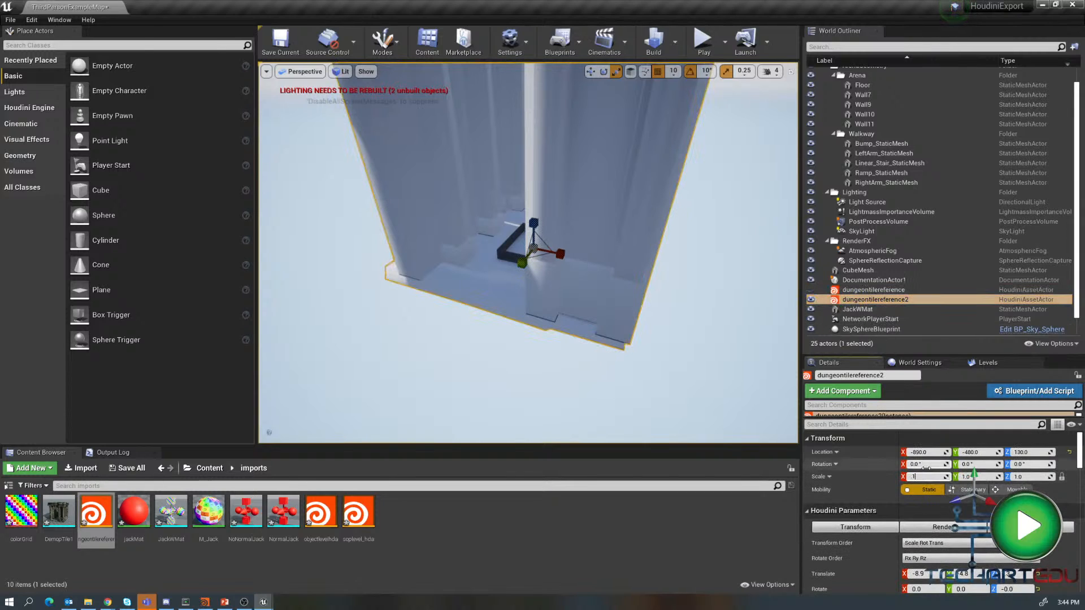
{"action": "type", "text": ".1"}
{"action": "key", "text": "Return"}
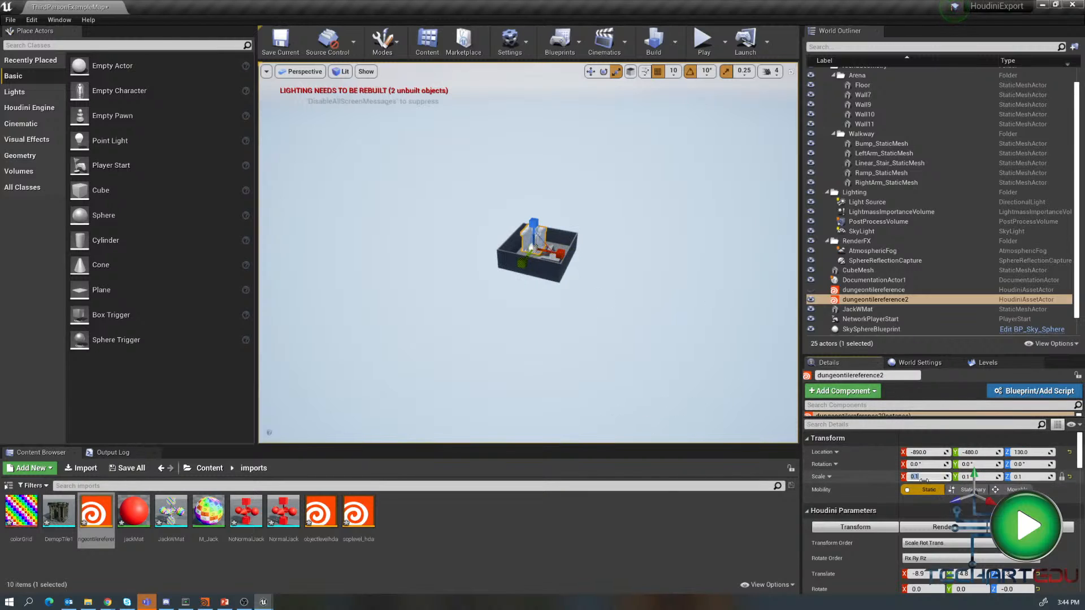
{"action": "left_click", "coordinate": [913, 477]}
{"action": "type", "text": "0.01"}
{"action": "key", "text": "Return"}
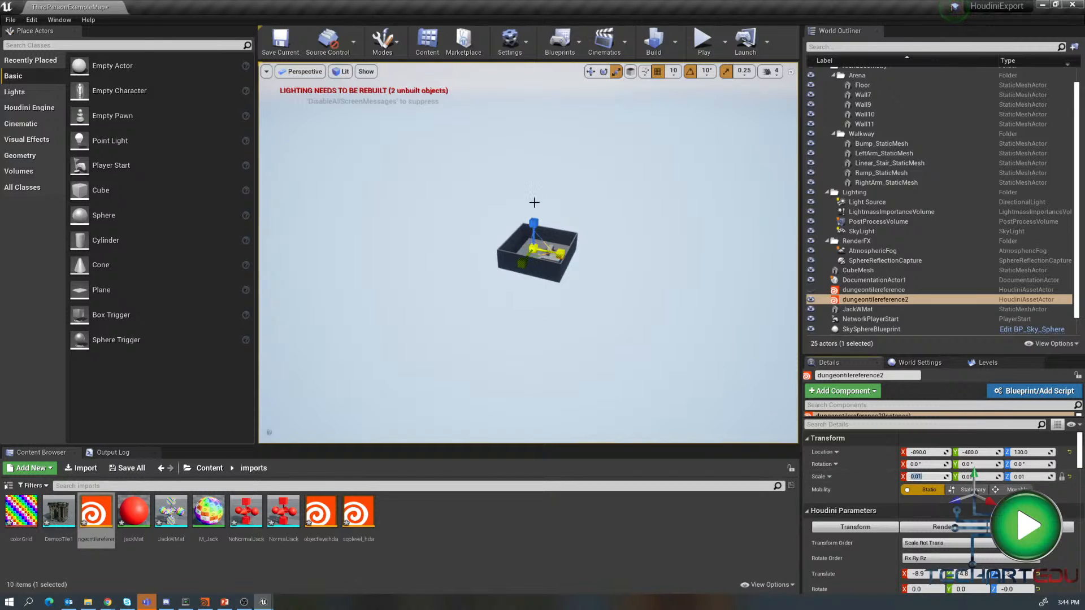
- Try hiding the selected Floor actor repeatedly, undoing each hide
{"action": "left_click", "coordinate": [560, 263]}
{"action": "key", "text": "w"}
{"action": "key", "text": "h"}
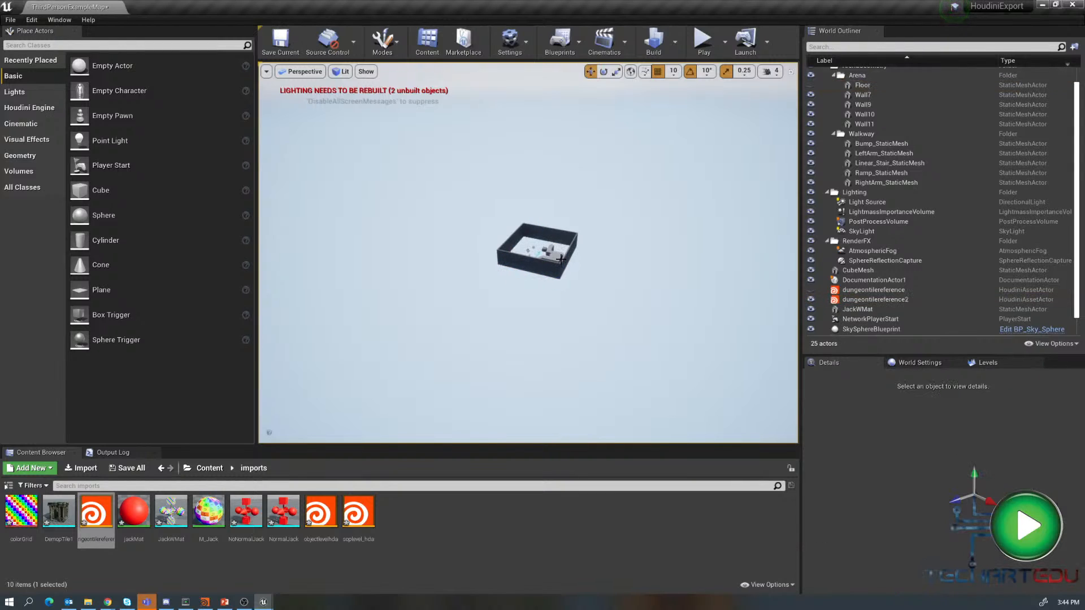
{"action": "key", "text": "ctrl+z"}
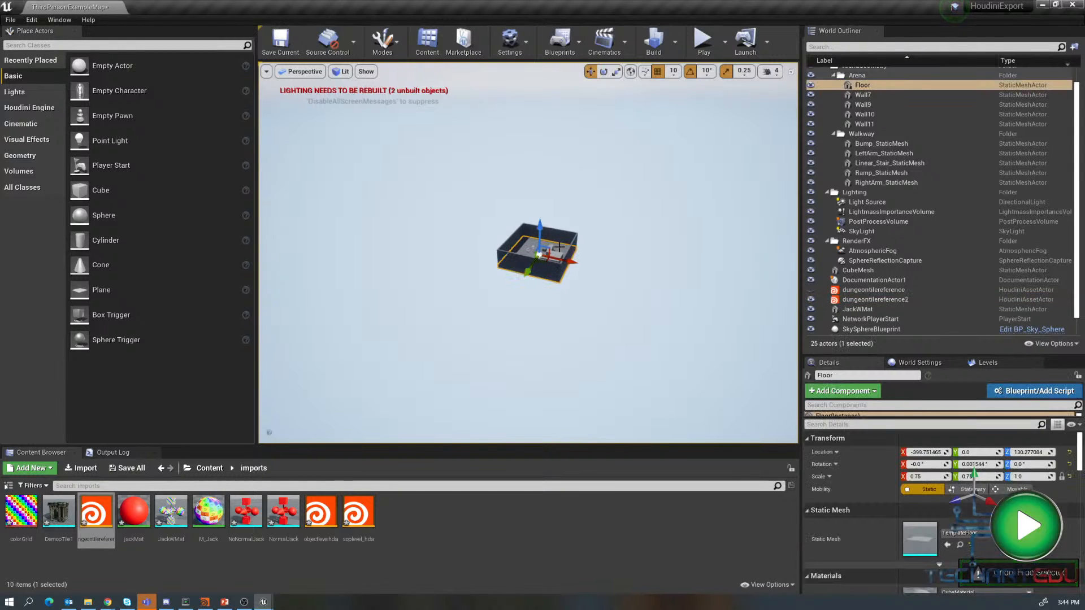
{"action": "key", "text": "e"}
{"action": "key", "text": "h"}
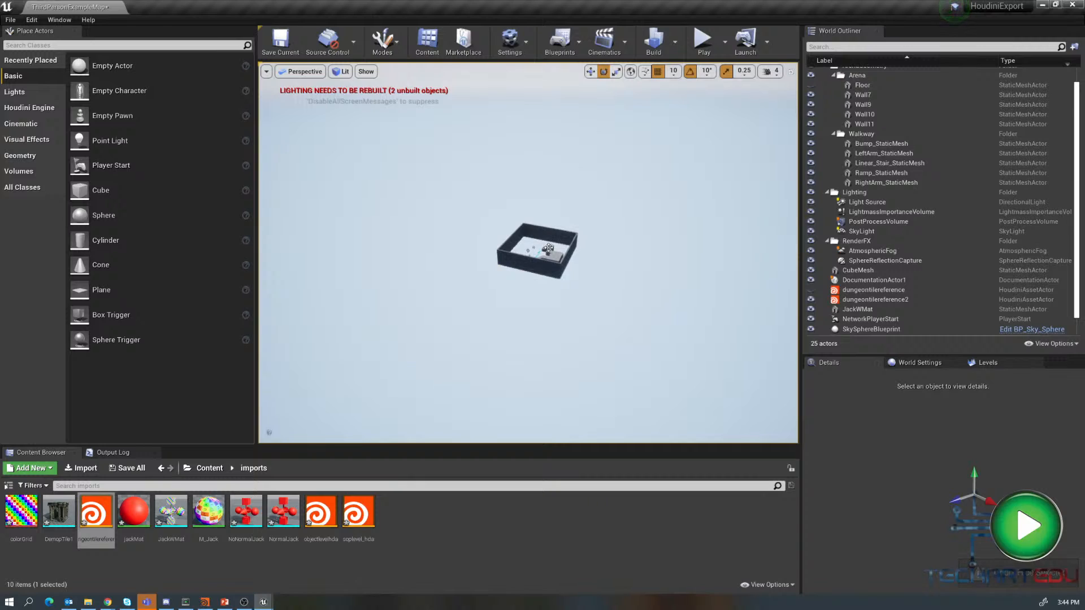
{"action": "key", "text": "ctrl+z"}
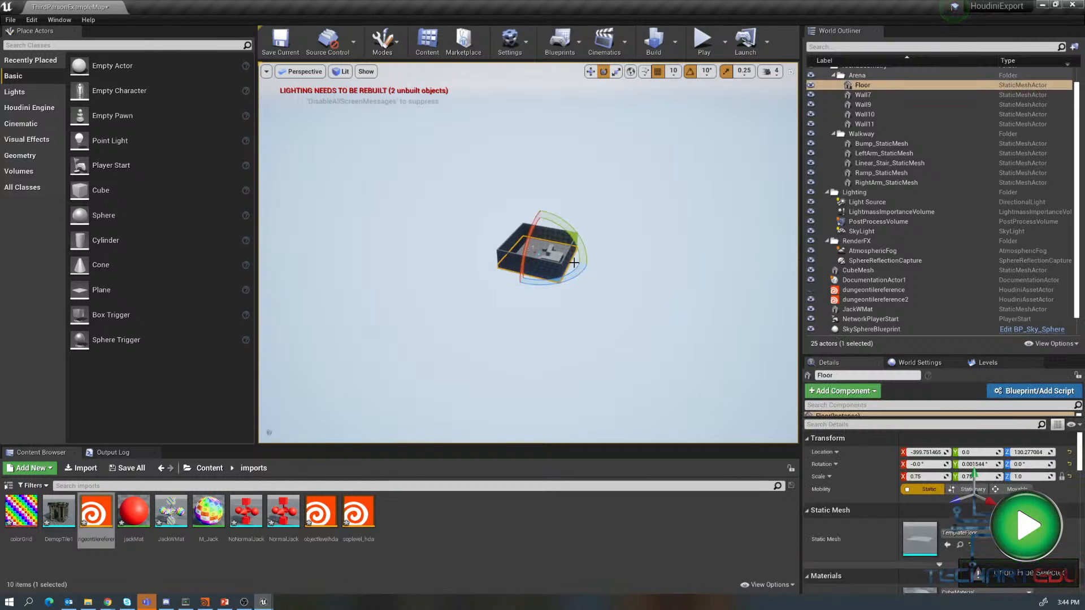
{"action": "scroll", "coordinate": [574, 262], "scroll_direction": "up", "scroll_amount": 5}
{"action": "key", "text": "h"}
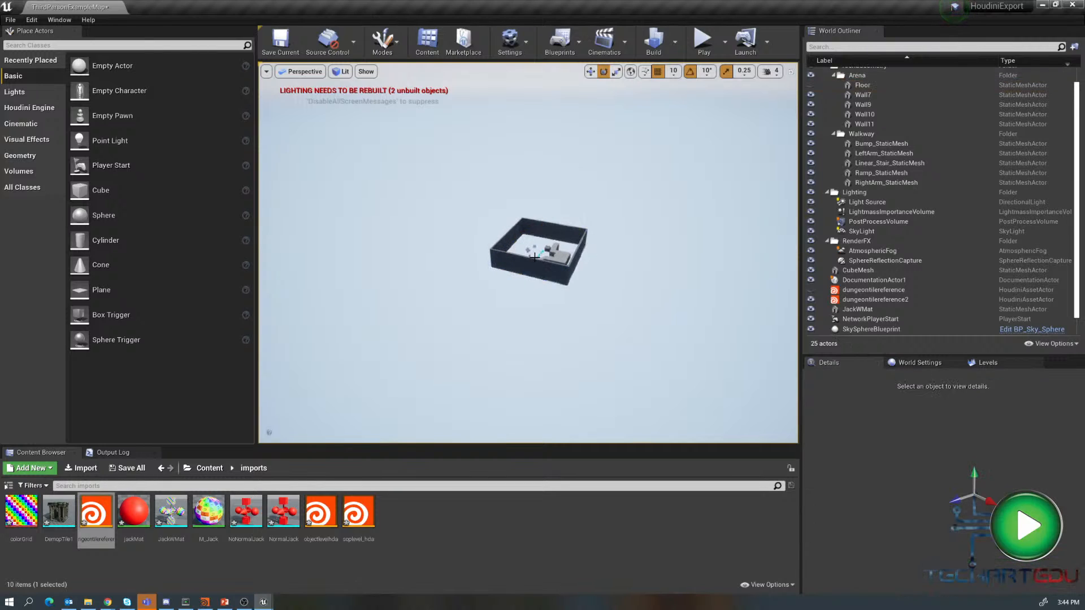
{"action": "key", "text": "ctrl+z"}
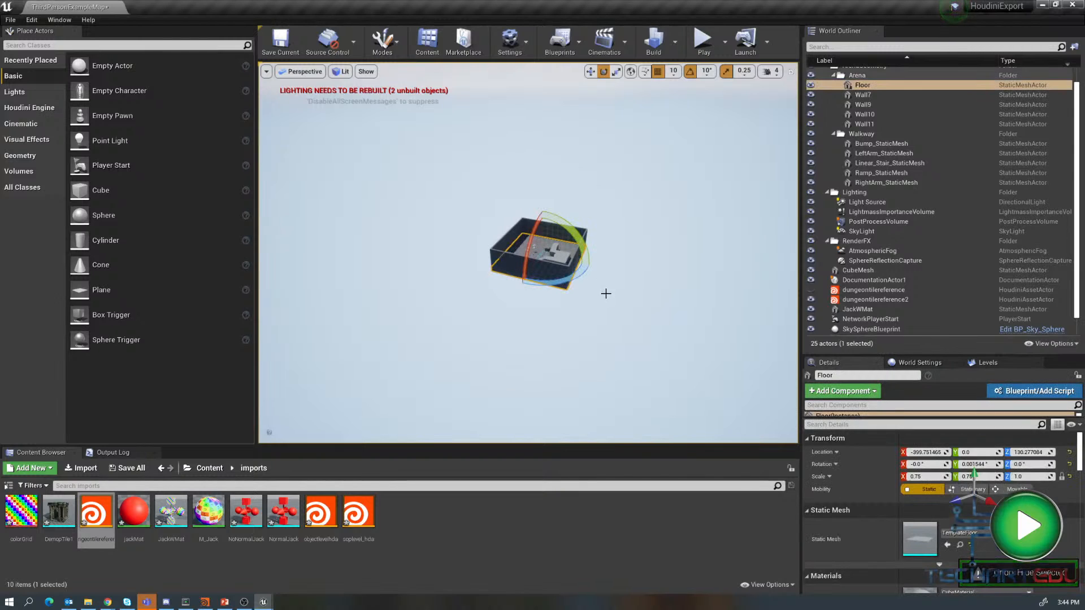
{"action": "scroll", "coordinate": [607, 286], "scroll_direction": "up", "scroll_amount": 4}
{"action": "scroll", "coordinate": [604, 283], "scroll_direction": "up", "scroll_amount": 3}
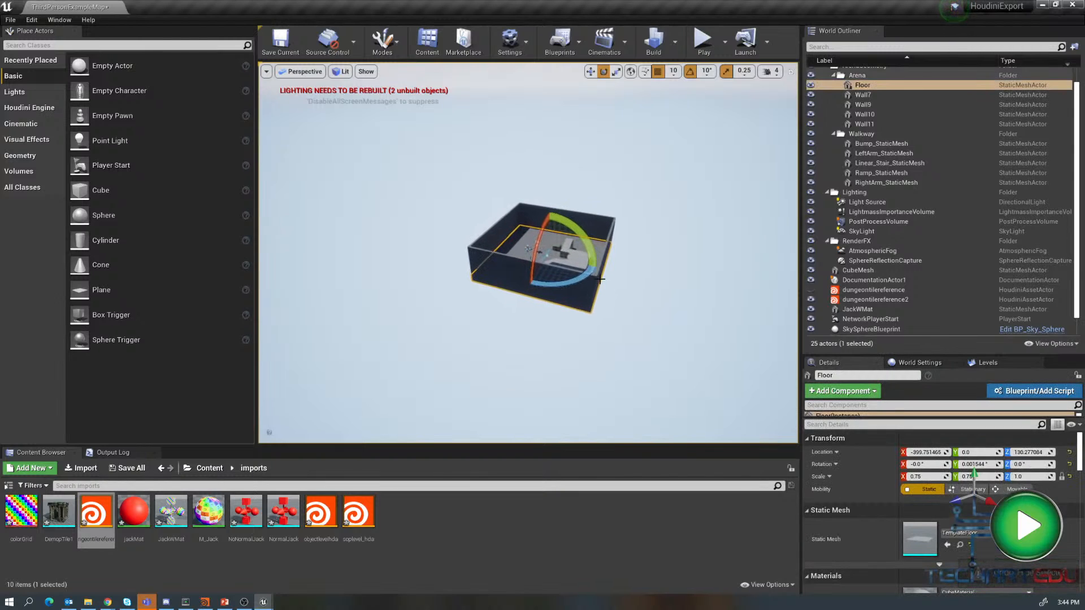
- Select the dungeontilereference2 actor in the level and switch back to Houdini
{"action": "left_click", "coordinate": [574, 260]}
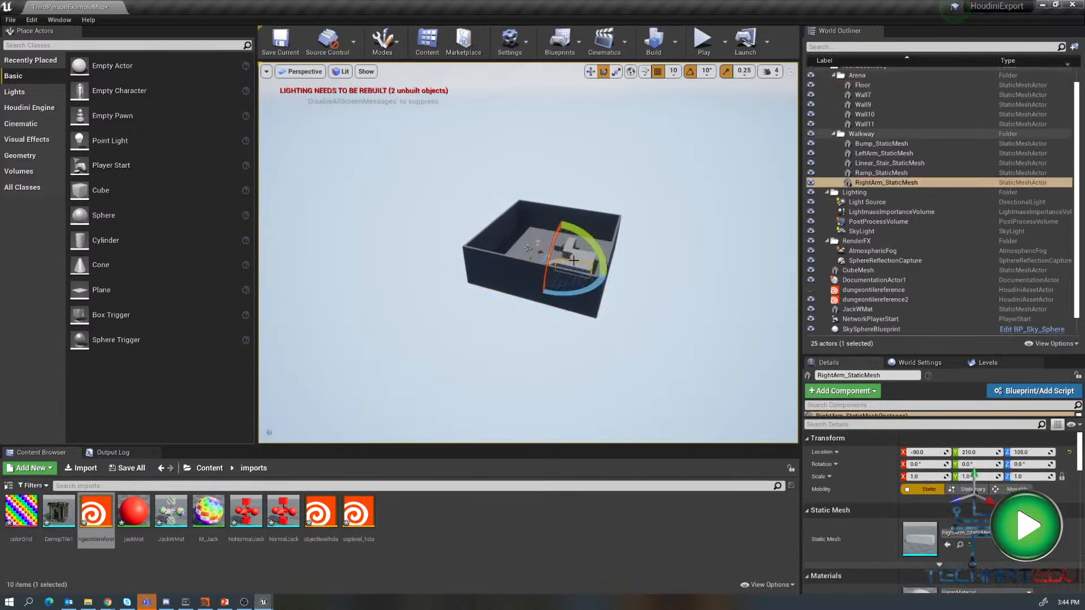
{"action": "left_click", "coordinate": [528, 248]}
{"action": "key", "text": "f"}
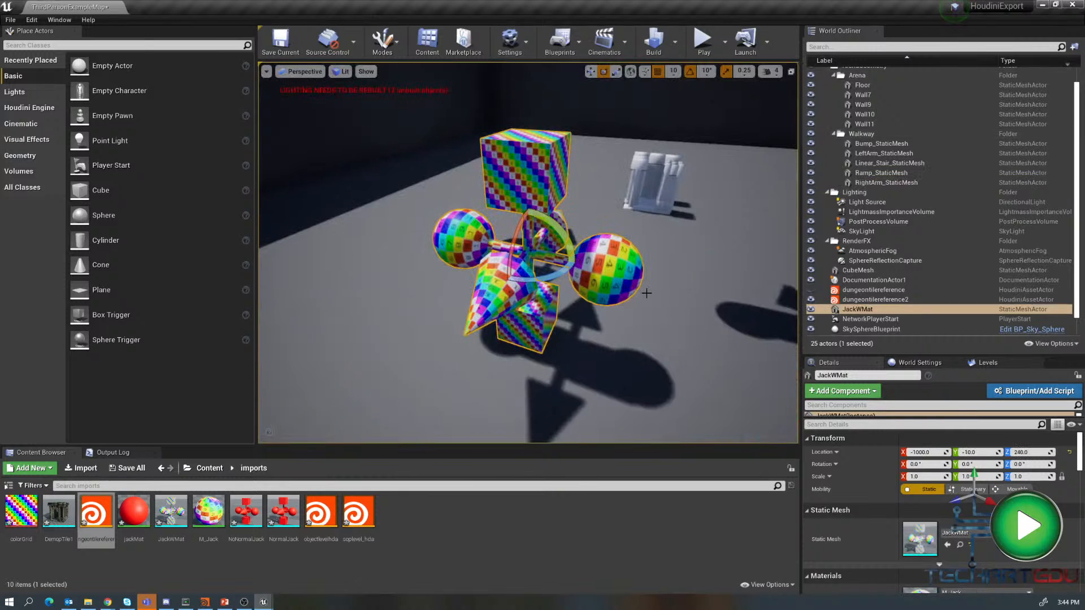
{"action": "scroll", "coordinate": [647, 294], "scroll_direction": "down", "scroll_amount": 5}
{"action": "left_click", "coordinate": [601, 211]}
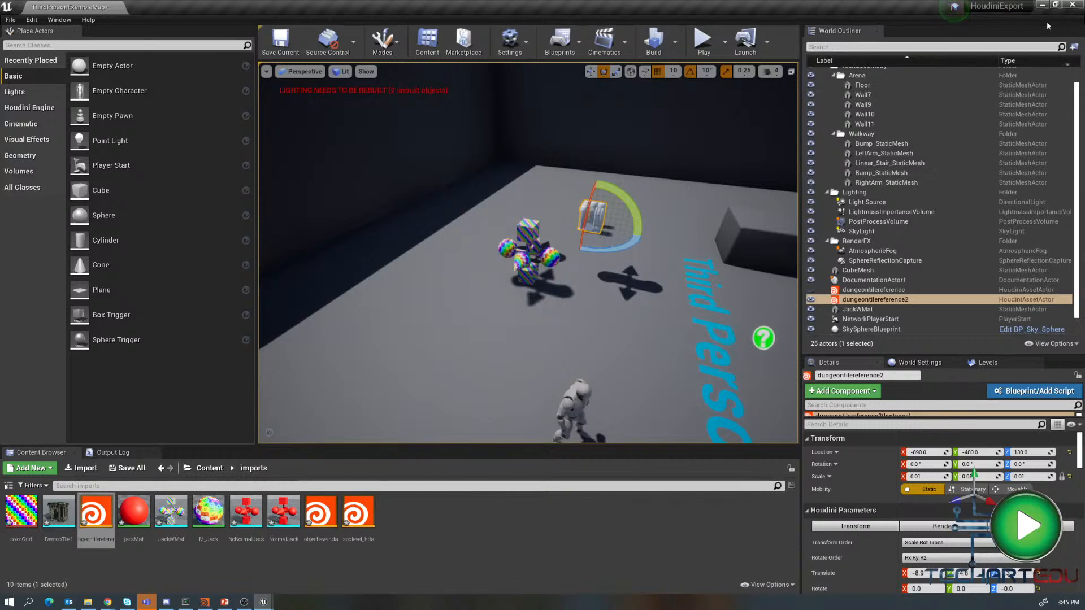
{"action": "left_click", "coordinate": [206, 603]}
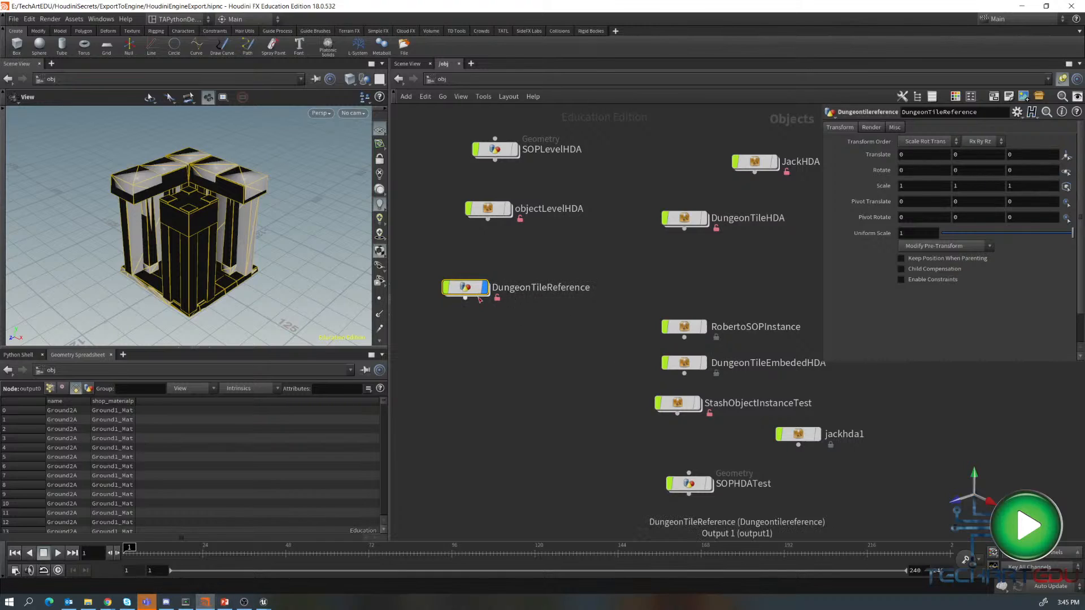
- Rearrange the DungeonTileReference and DungeonTileEmbededHDA nodes in the object network
{"action": "mouse_move", "coordinate": [473, 290]}
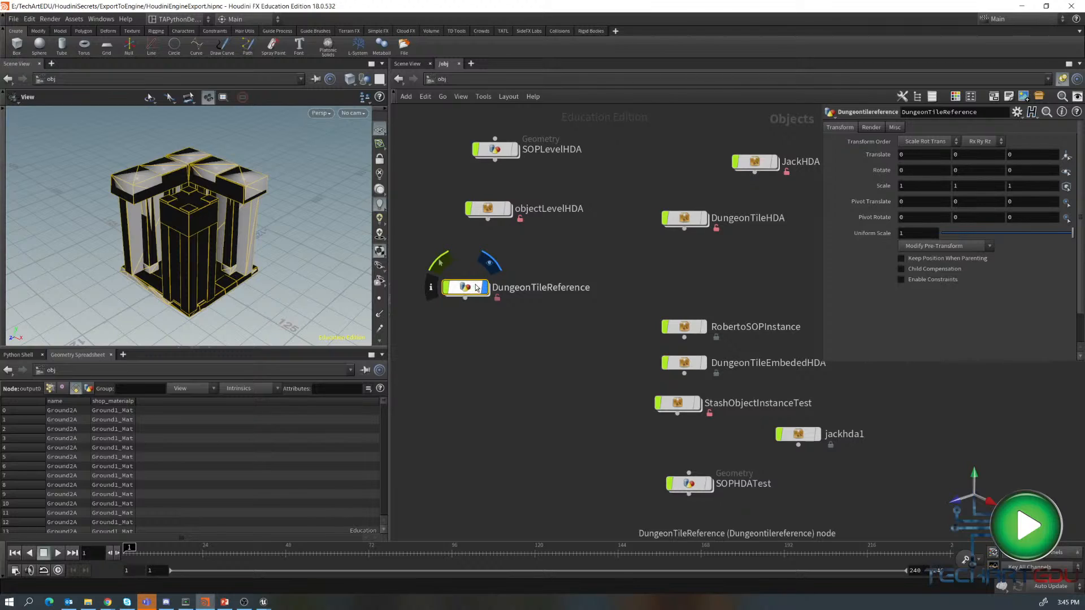
{"action": "left_click_drag", "start_coordinate": [472, 290], "coordinate": [494, 297]}
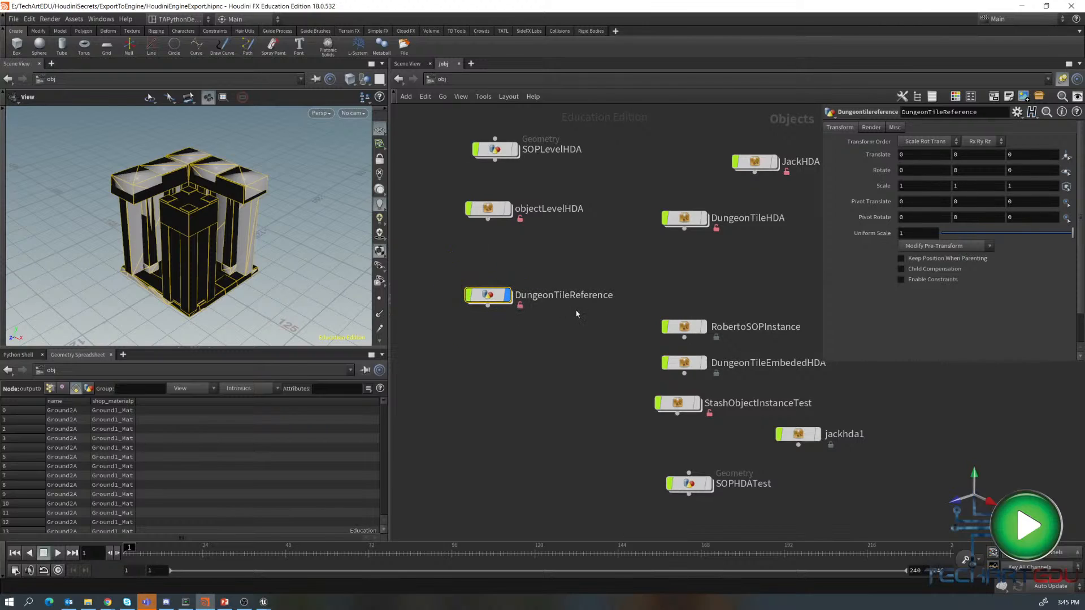
{"action": "left_click", "coordinate": [508, 295]}
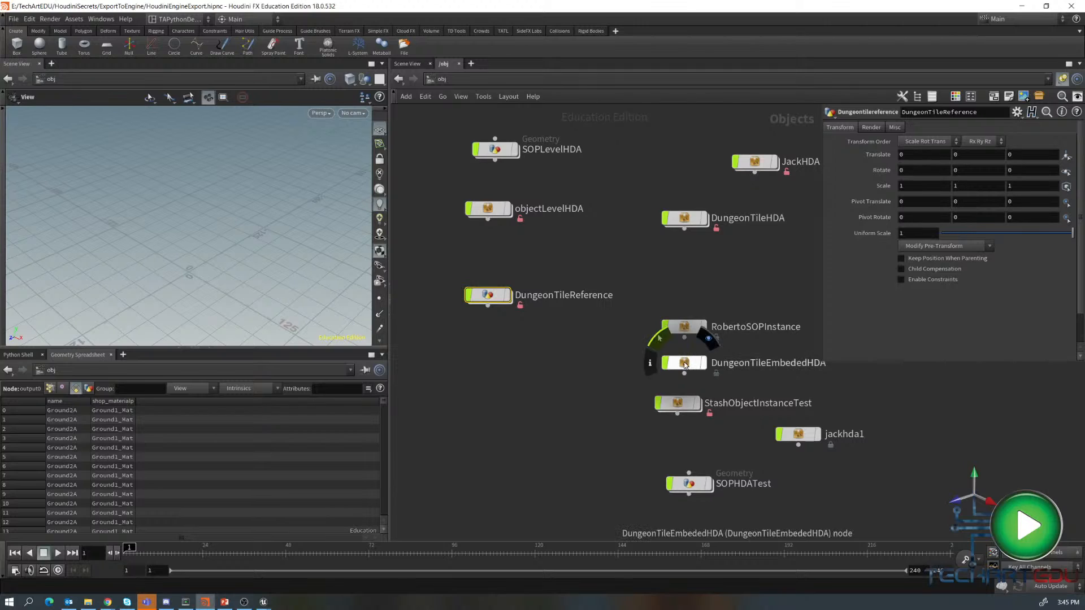
{"action": "left_click_drag", "start_coordinate": [690, 365], "coordinate": [485, 382]}
{"action": "left_click", "coordinate": [485, 382]}
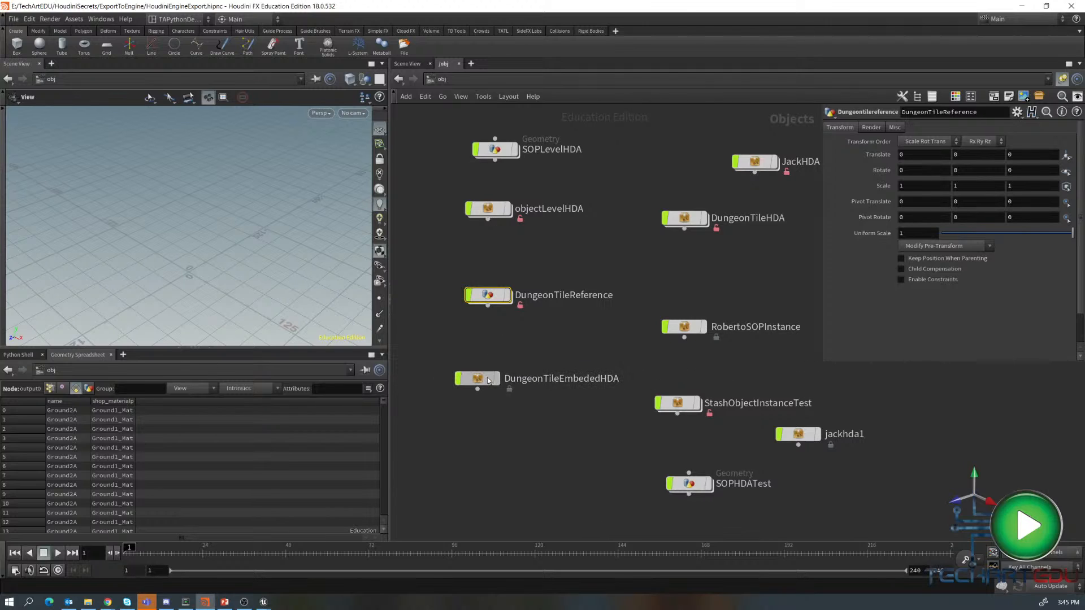
- Dive into DungeonTileEmbededHDA and then into its Xtile.20 geometry node
{"action": "double_click", "coordinate": [483, 381]}
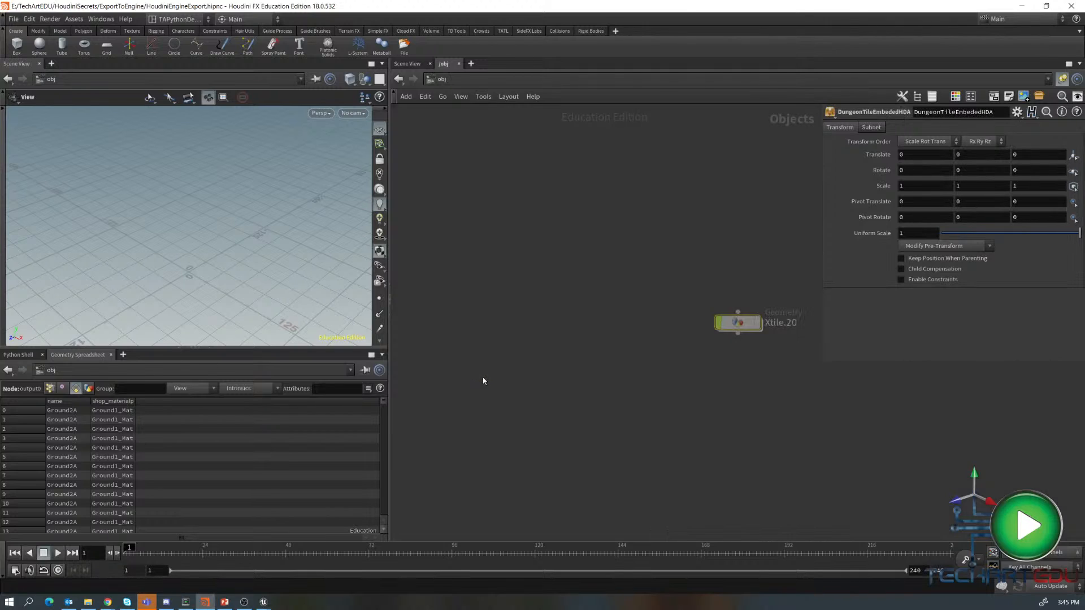
{"action": "left_click_drag", "start_coordinate": [735, 322], "coordinate": [554, 331]}
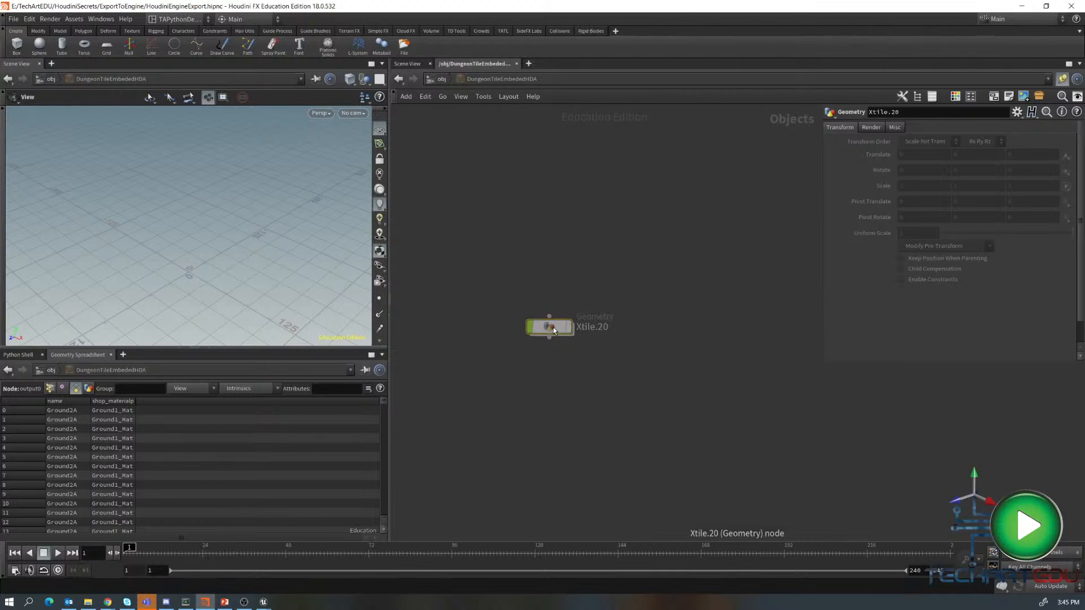
{"action": "double_click", "coordinate": [551, 328]}
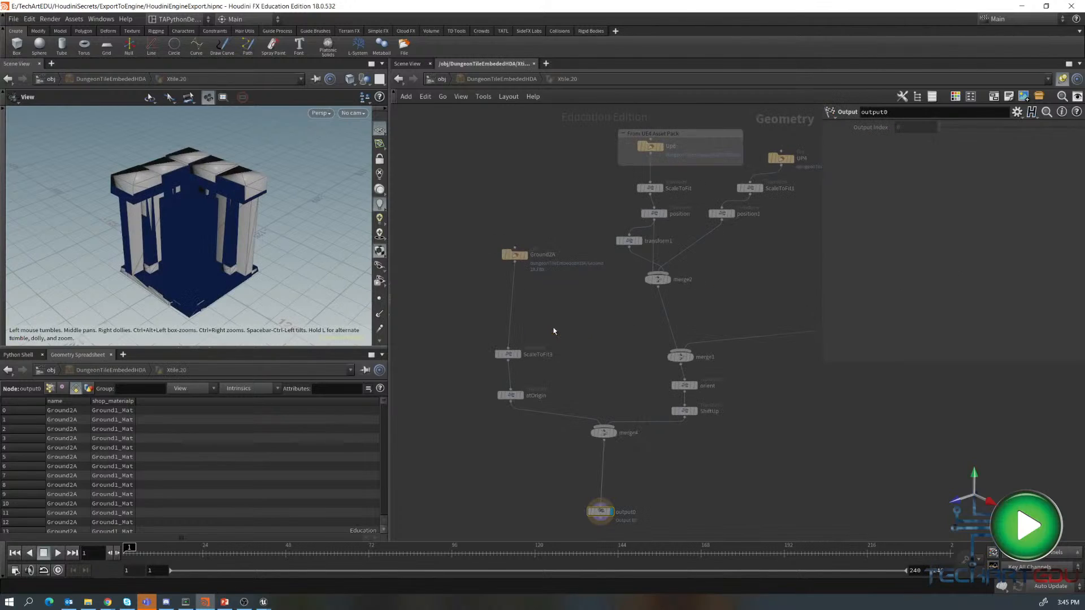
- Inspect the Up6 file node's geometry path, then return to the object level
{"action": "left_click", "coordinate": [651, 147]}
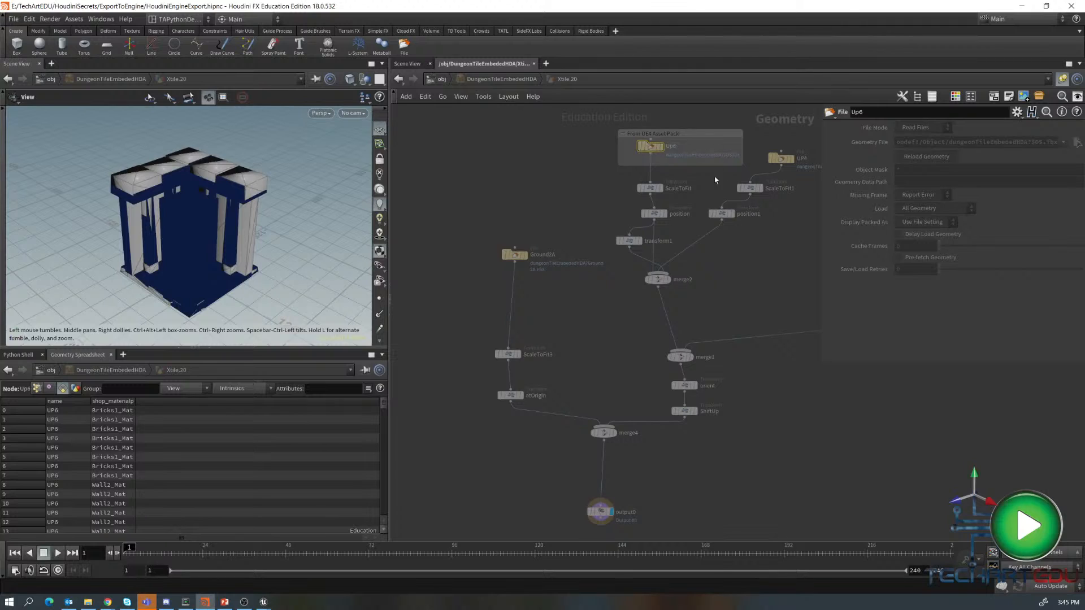
{"action": "key", "text": "u"}
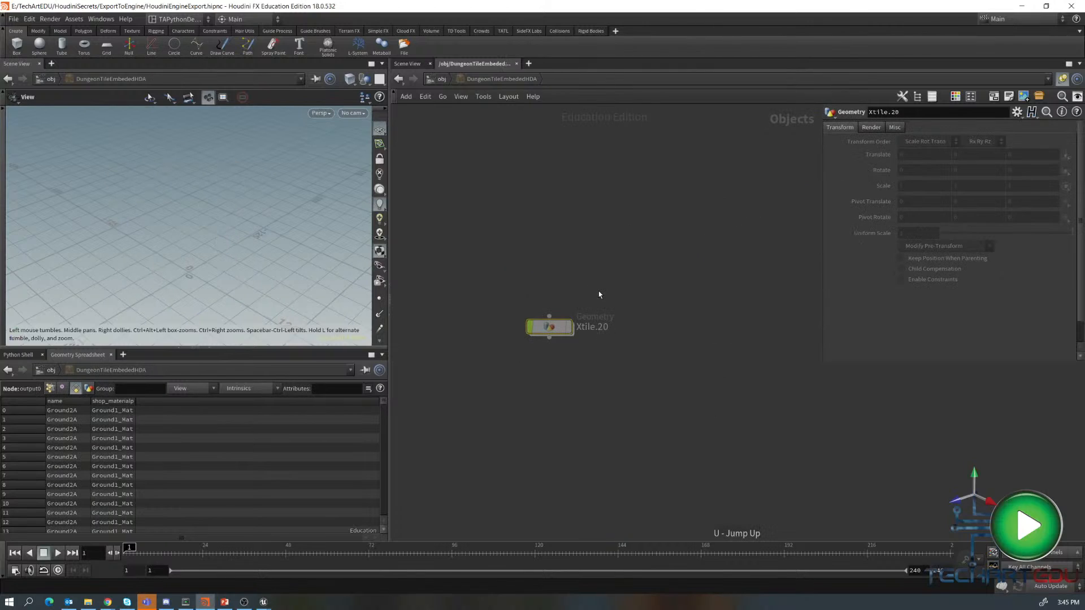
{"action": "key", "text": "u"}
- Allow editing of contents on DungeonTileEmbededHDA and dive back into its Xtile.20 node
{"action": "right_click", "coordinate": [488, 387]}
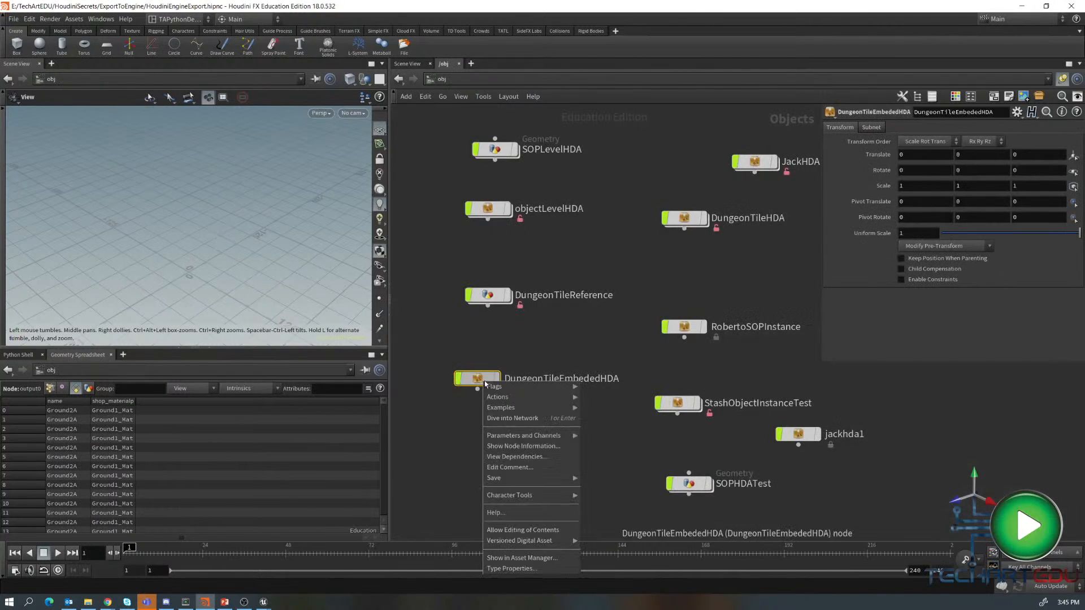
{"action": "left_click", "coordinate": [508, 531]}
{"action": "double_click", "coordinate": [481, 386]}
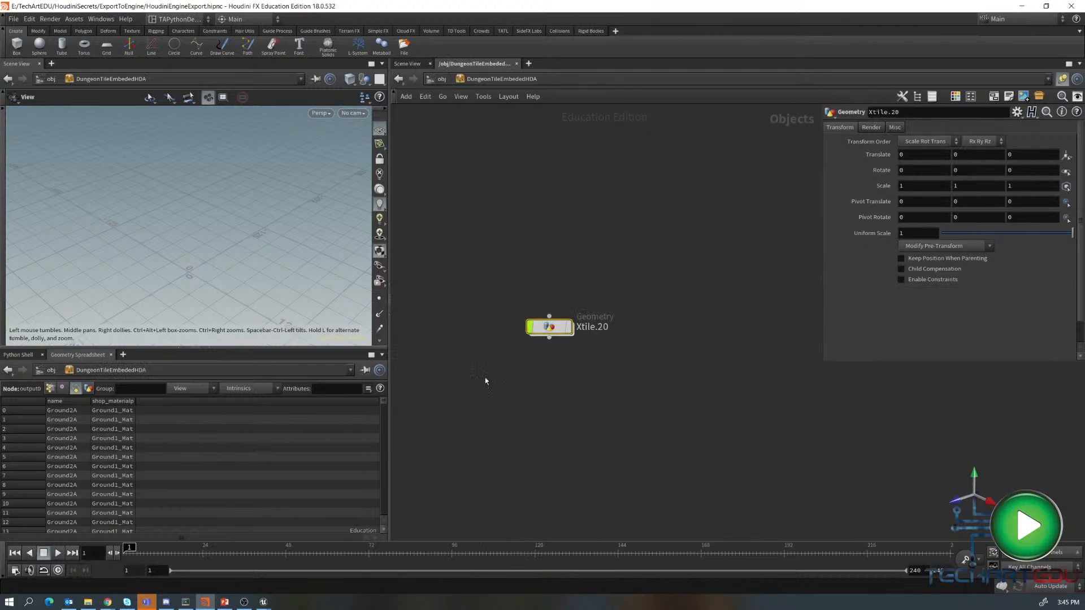
{"action": "double_click", "coordinate": [553, 335]}
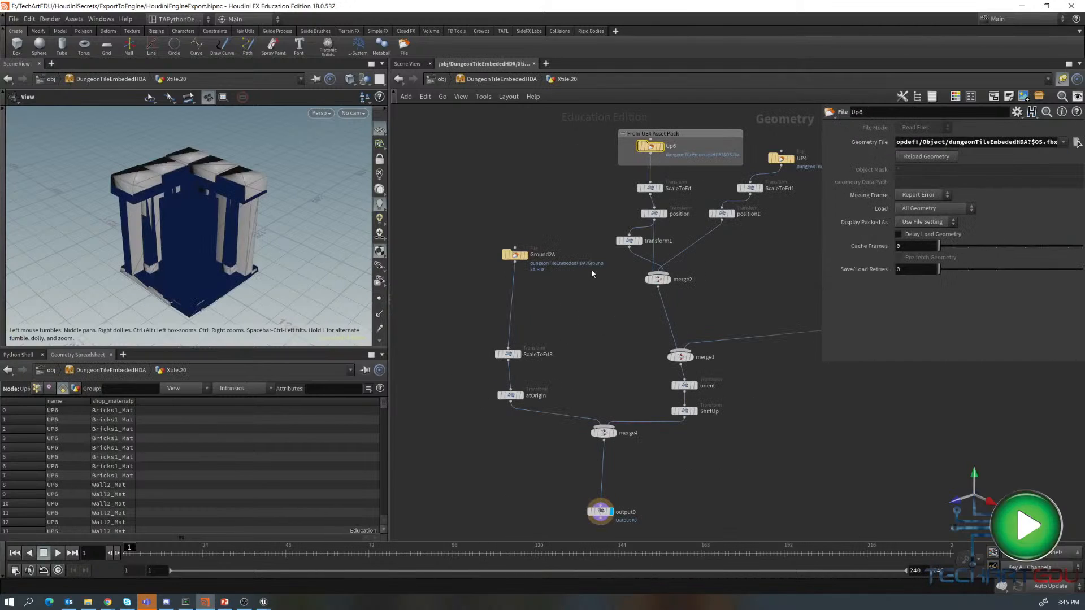
- Examine the geometry file paths of the Ground2A, Up6 and UP4 file nodes
{"action": "left_click", "coordinate": [514, 255]}
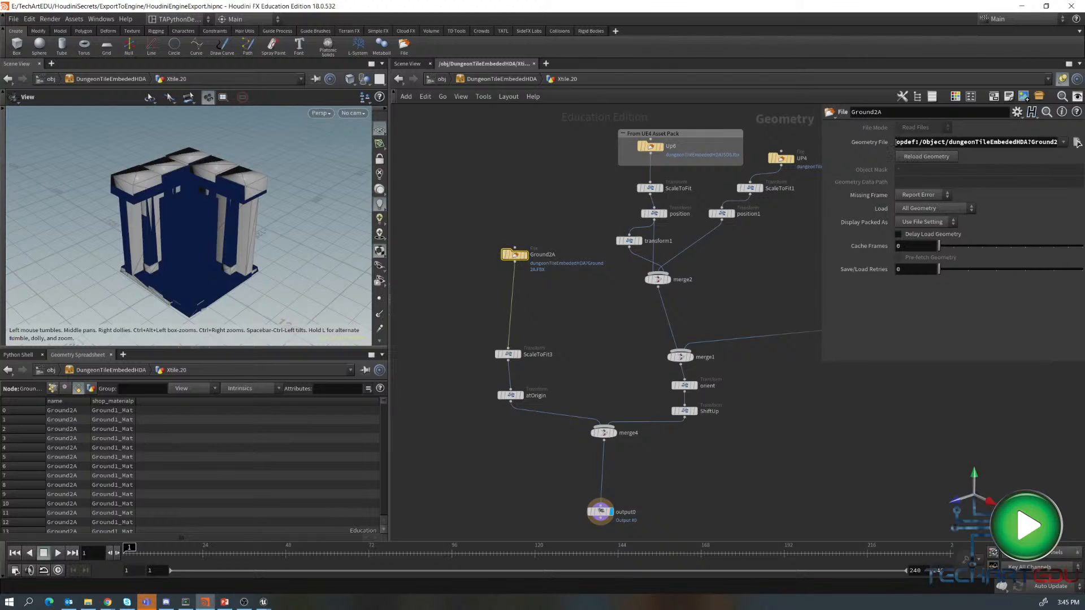
{"action": "left_click_drag", "start_coordinate": [905, 142], "coordinate": [1060, 142]}
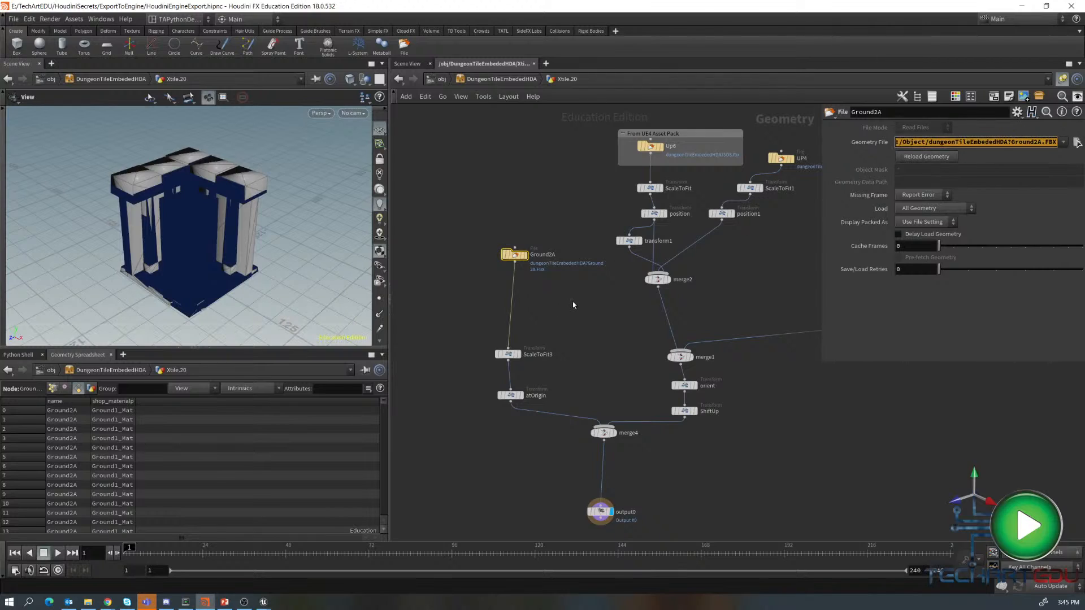
{"action": "left_click", "coordinate": [650, 148]}
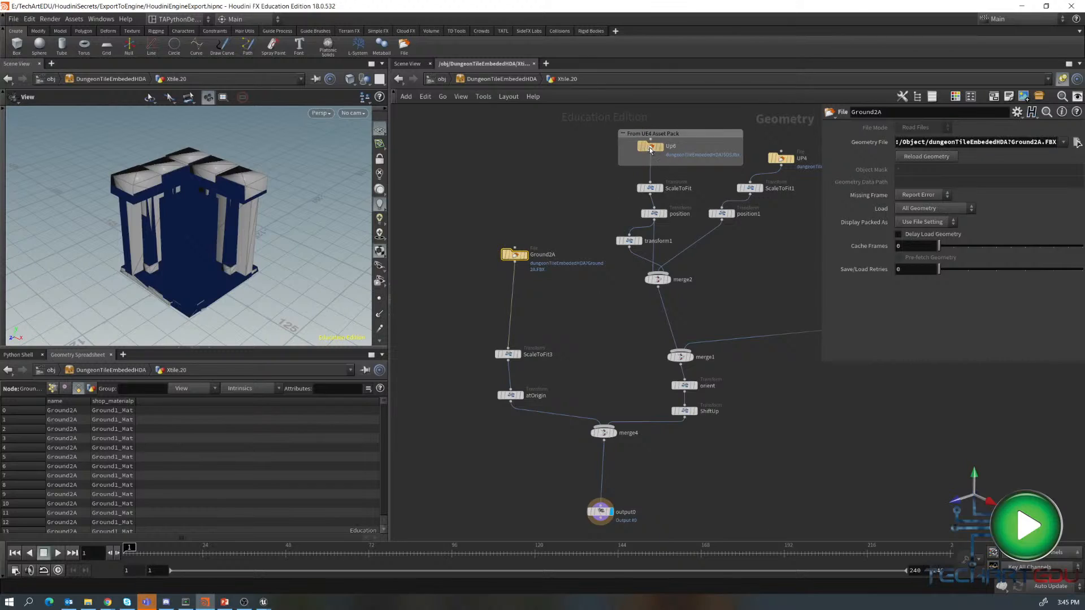
{"action": "left_click_drag", "start_coordinate": [907, 142], "coordinate": [1058, 142]}
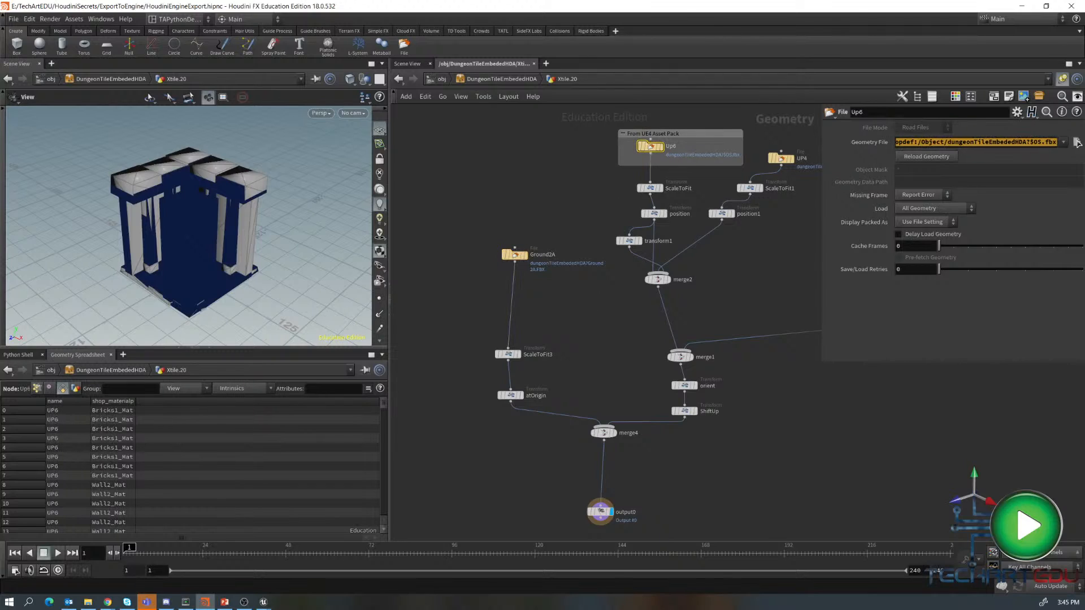
{"action": "left_click", "coordinate": [741, 309]}
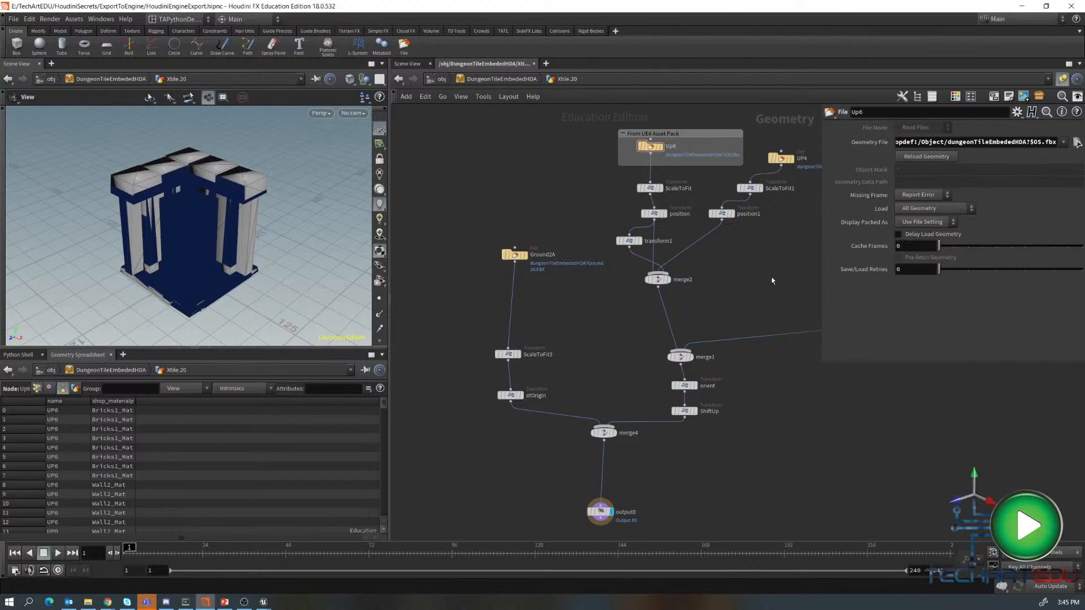
{"action": "middle_click_drag", "start_coordinate": [772, 280], "coordinate": [668, 348]}
{"action": "left_click", "coordinate": [678, 225]}
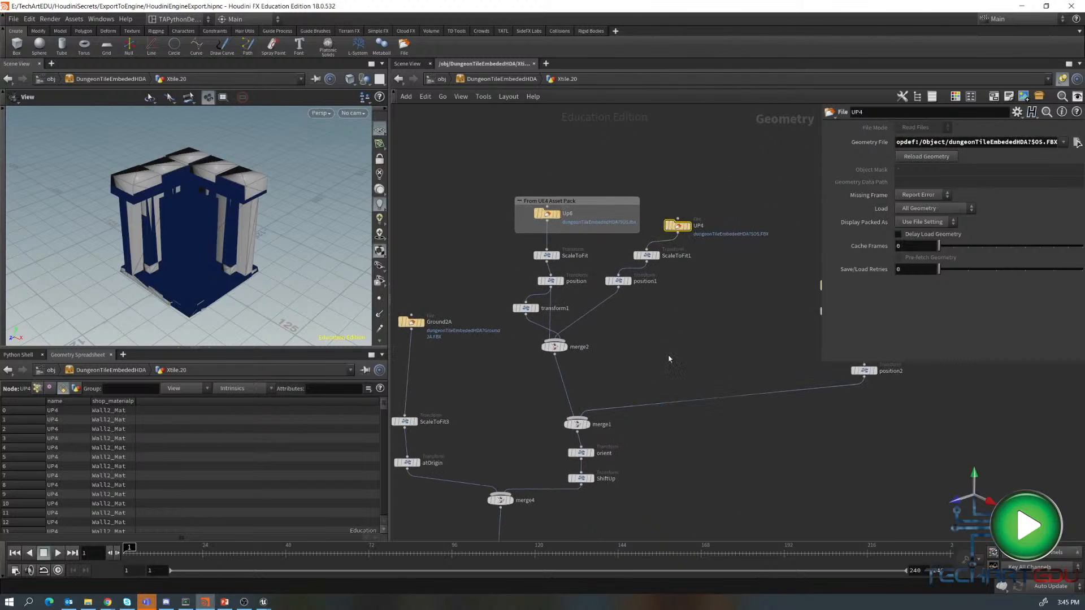
- Return to the object level and switch to the Unreal Editor
{"action": "key", "text": "u"}
{"action": "key", "text": "u"}
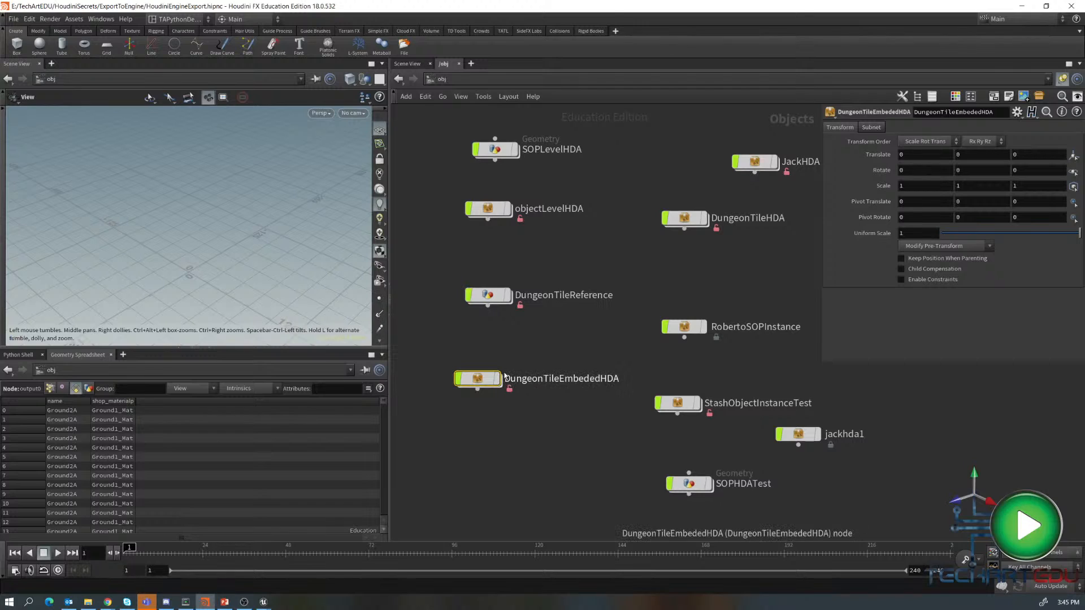
{"action": "left_click", "coordinate": [266, 603]}
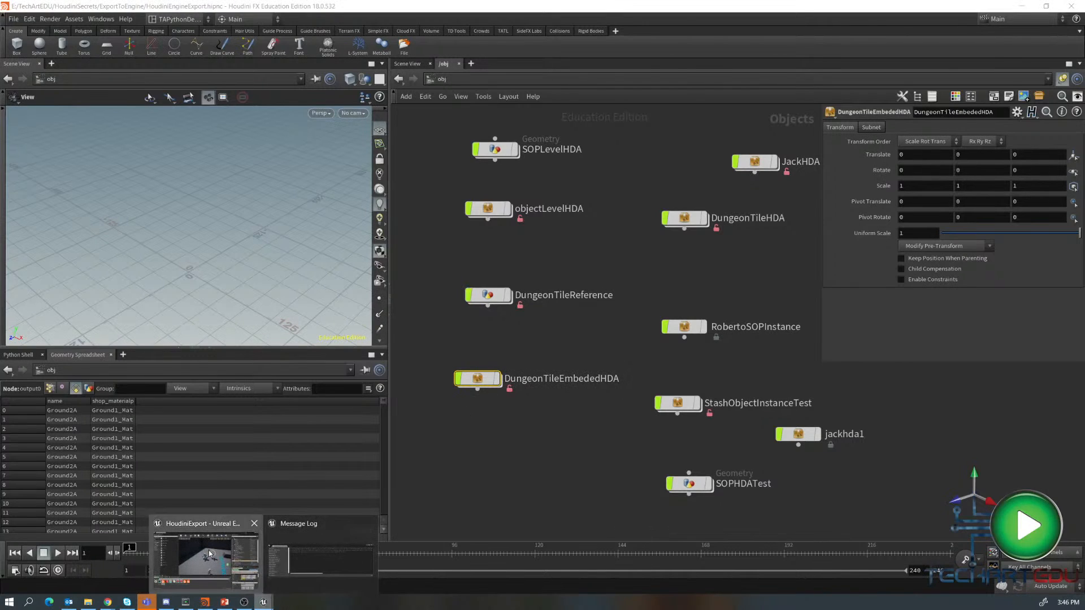
{"action": "left_click", "coordinate": [209, 554]}
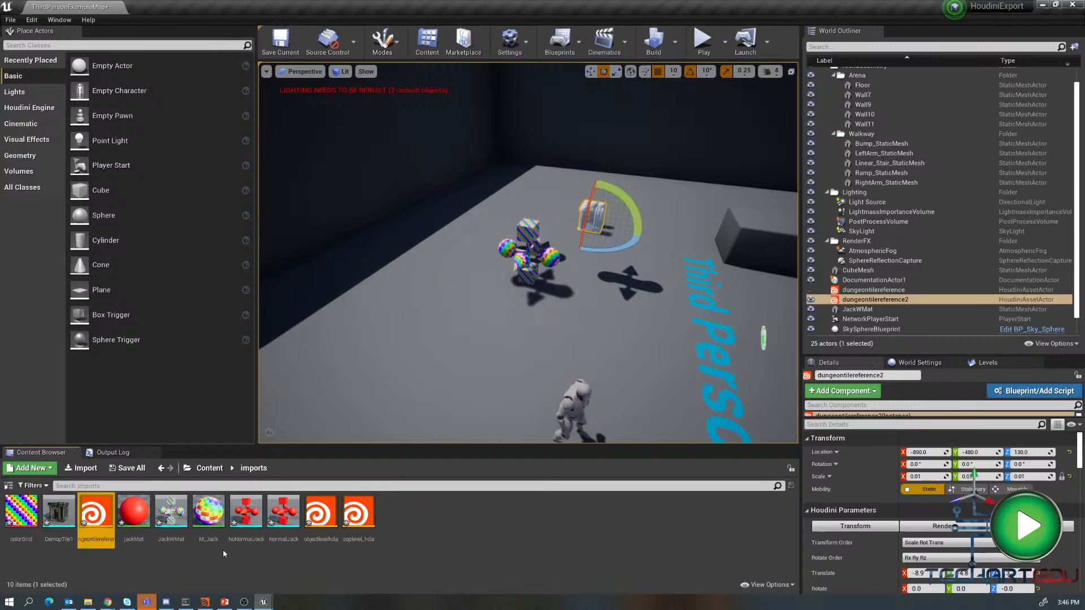
- Import dungeonTileEmbededHDA.hdanc into the imports folder and place it in the level
{"action": "right_click", "coordinate": [433, 516]}
{"action": "left_click", "coordinate": [472, 232]}
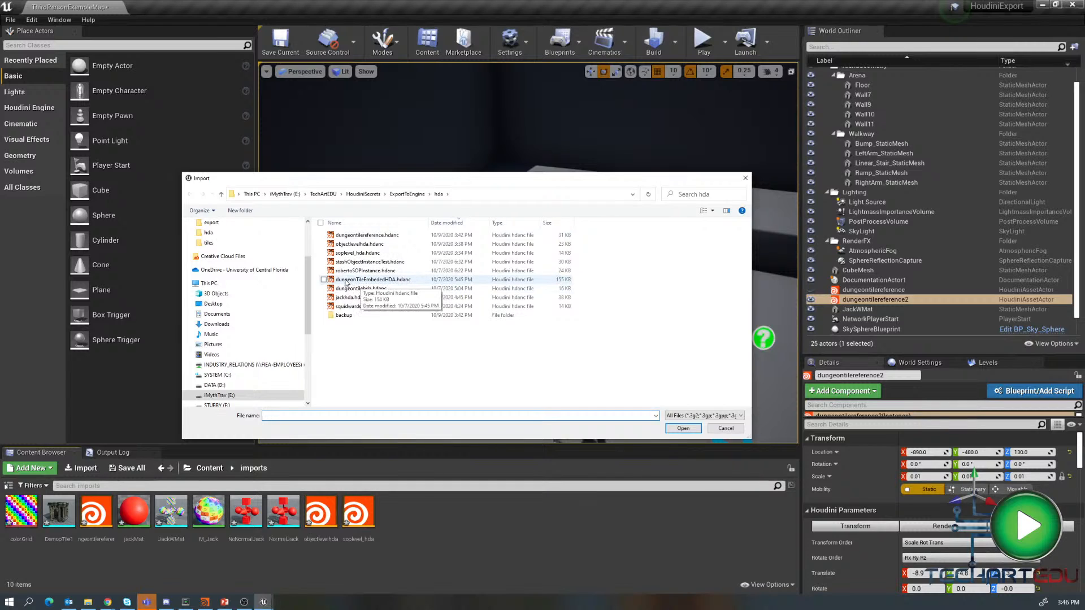
{"action": "left_click", "coordinate": [346, 281]}
{"action": "left_click", "coordinate": [683, 429]}
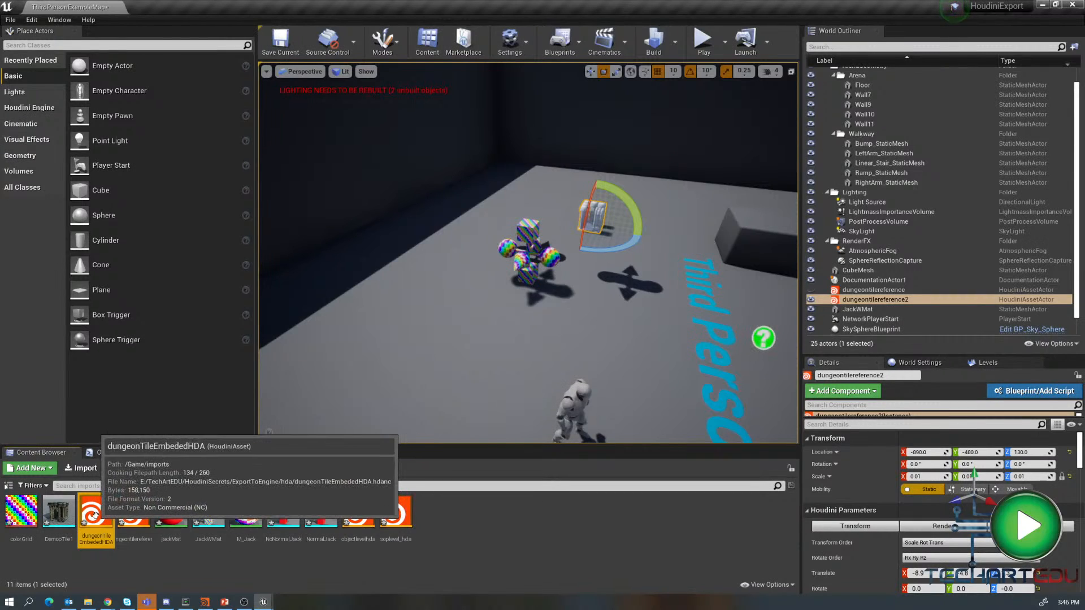
{"action": "left_click_drag", "start_coordinate": [81, 534], "coordinate": [427, 313]}
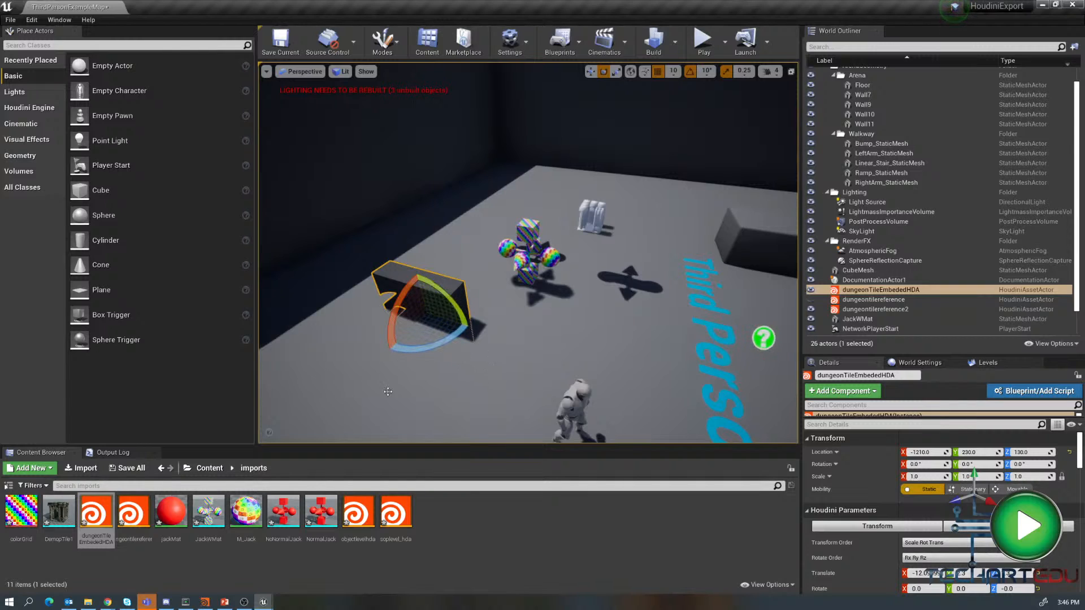
- Delete the three Houdini asset actors and the remaining test character actor from the level
{"action": "left_click", "coordinate": [869, 309], "text": "shift"}
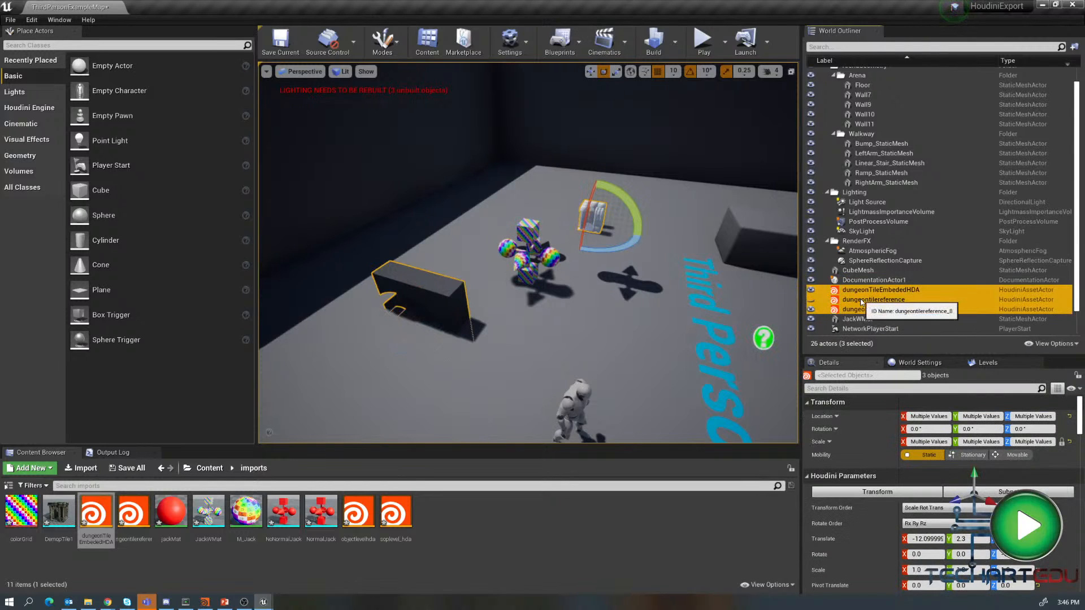
{"action": "key", "text": "Delete"}
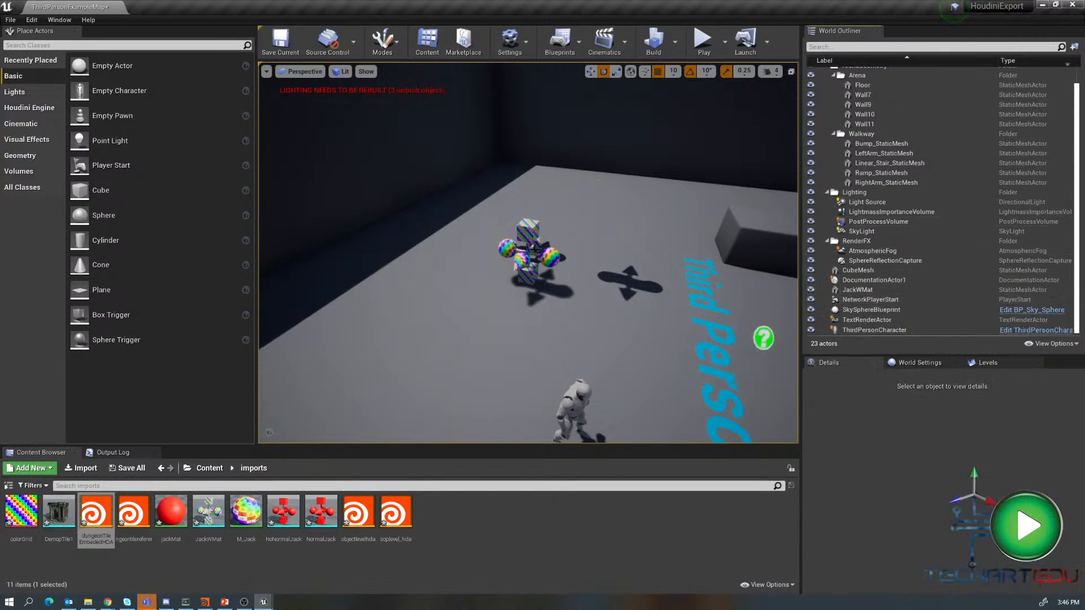
{"action": "left_click", "coordinate": [535, 248]}
{"action": "key", "text": "Delete"}
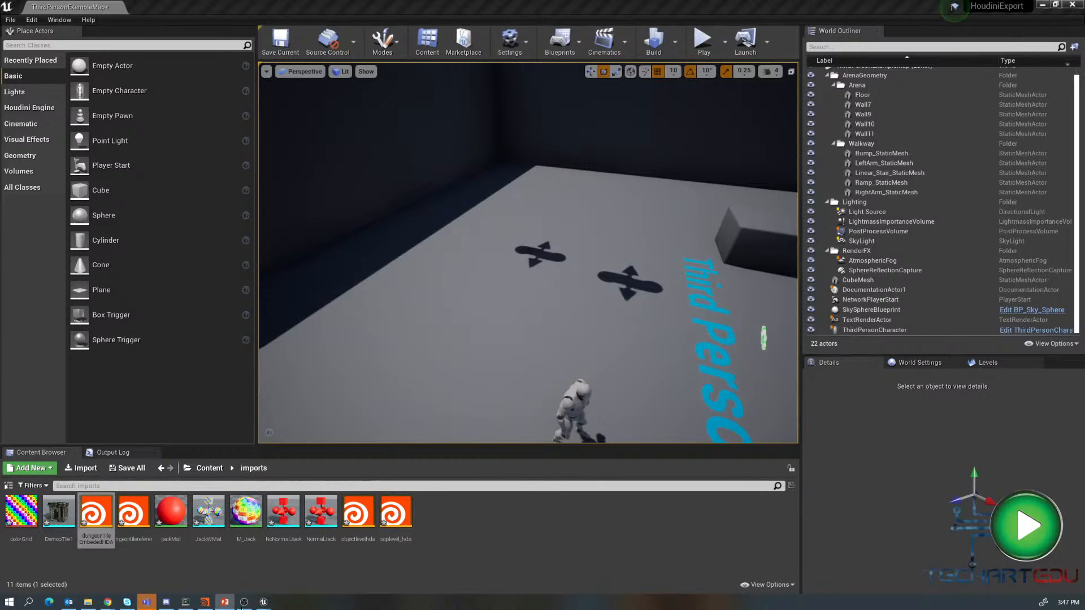
- Switch back to Houdini and move the SOPLevelHDA node higher in the object network
{"action": "left_click", "coordinate": [204, 602]}
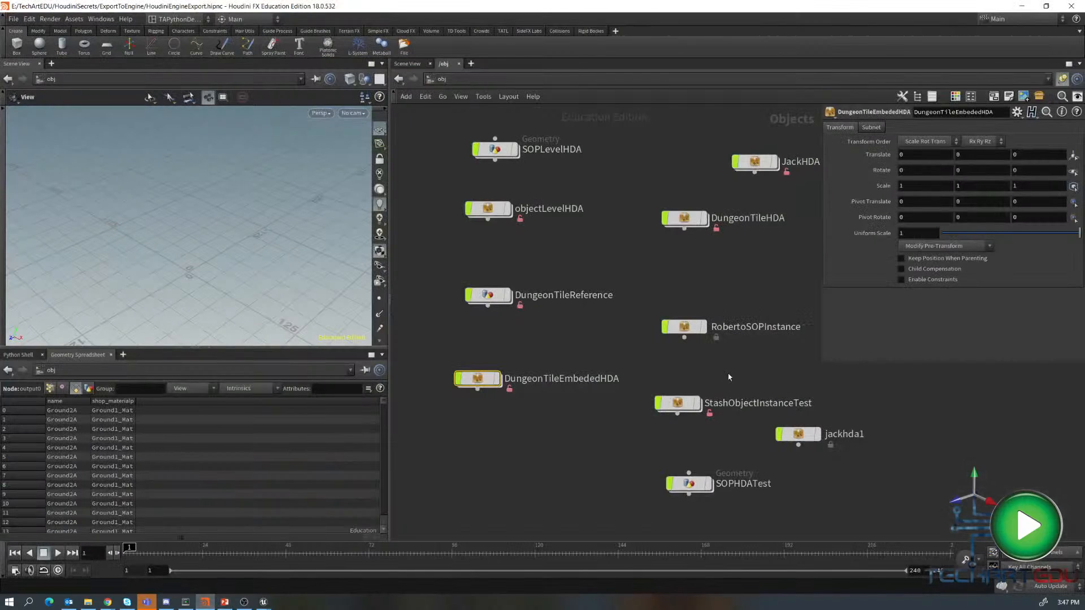
{"action": "middle_click_drag", "start_coordinate": [758, 373], "coordinate": [787, 421]}
{"action": "middle_click_drag", "start_coordinate": [602, 292], "coordinate": [649, 392]}
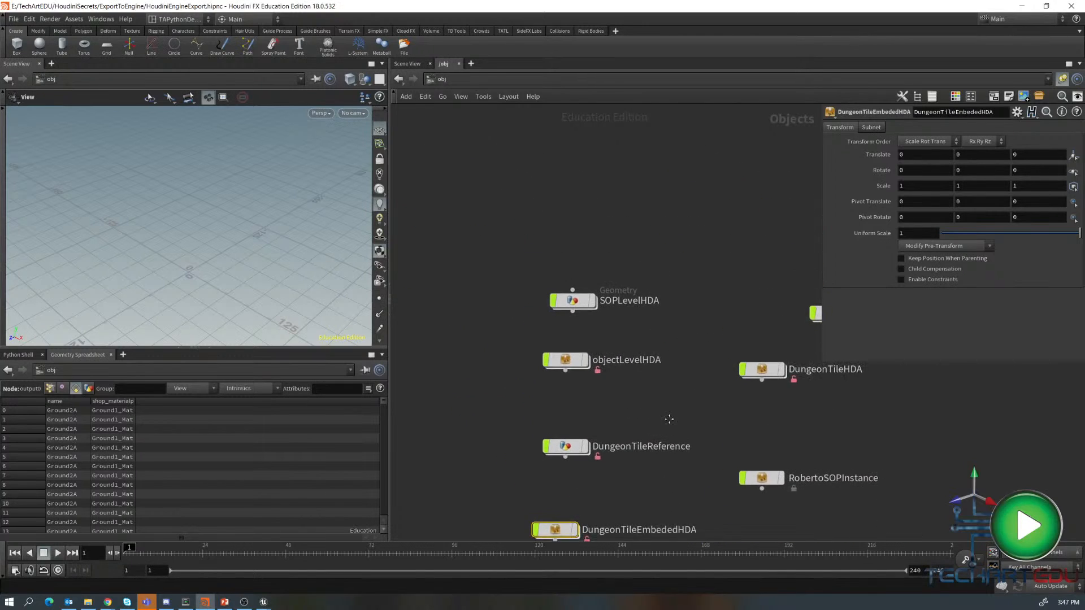
{"action": "left_click_drag", "start_coordinate": [579, 302], "coordinate": [552, 201]}
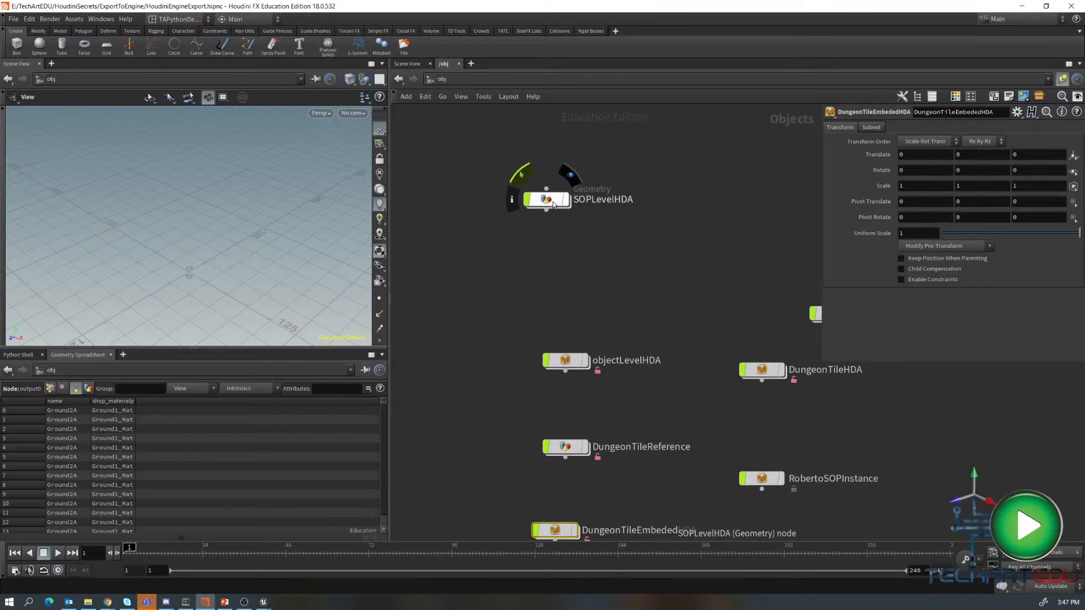
- Examine the copytopoints network inside SOPLevelHDA's sopLevel_HDA node, then return to the object level
{"action": "double_click", "coordinate": [551, 202]}
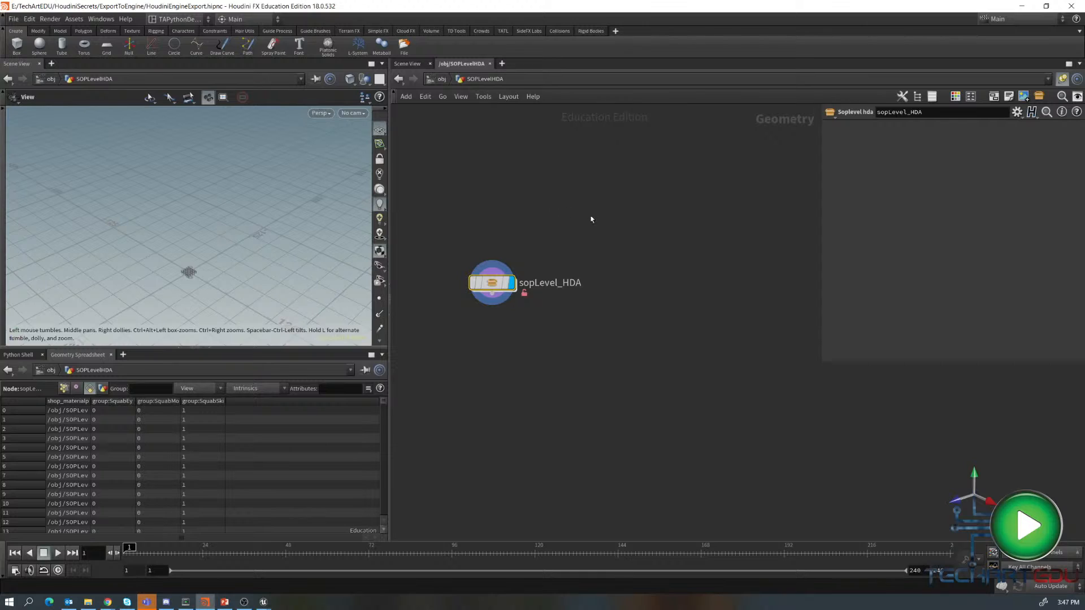
{"action": "left_click", "coordinate": [495, 281]}
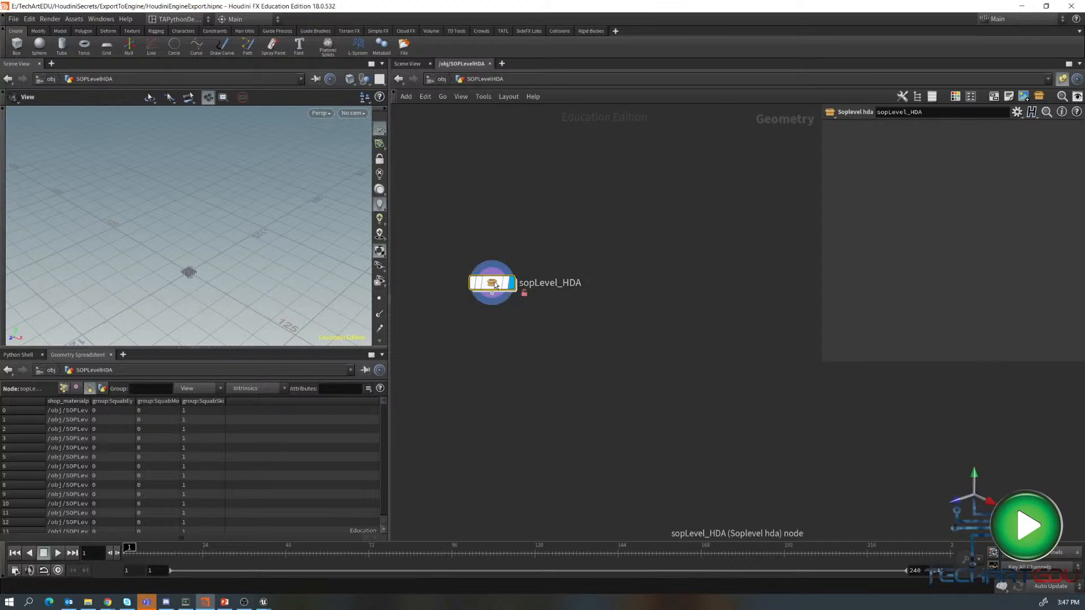
{"action": "double_click", "coordinate": [495, 283]}
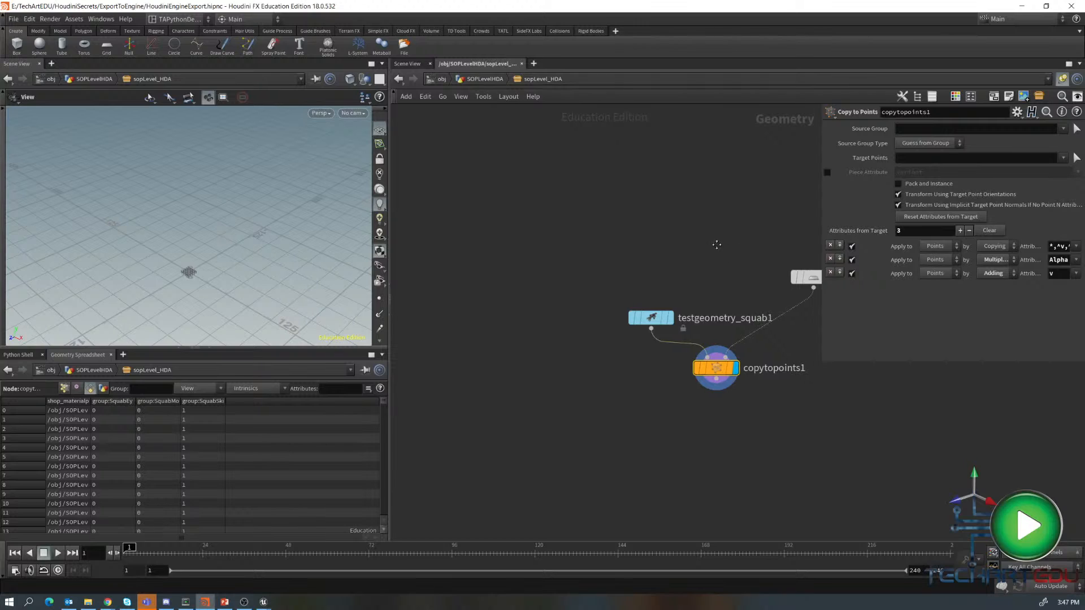
{"action": "middle_click_drag", "start_coordinate": [735, 252], "coordinate": [613, 210]}
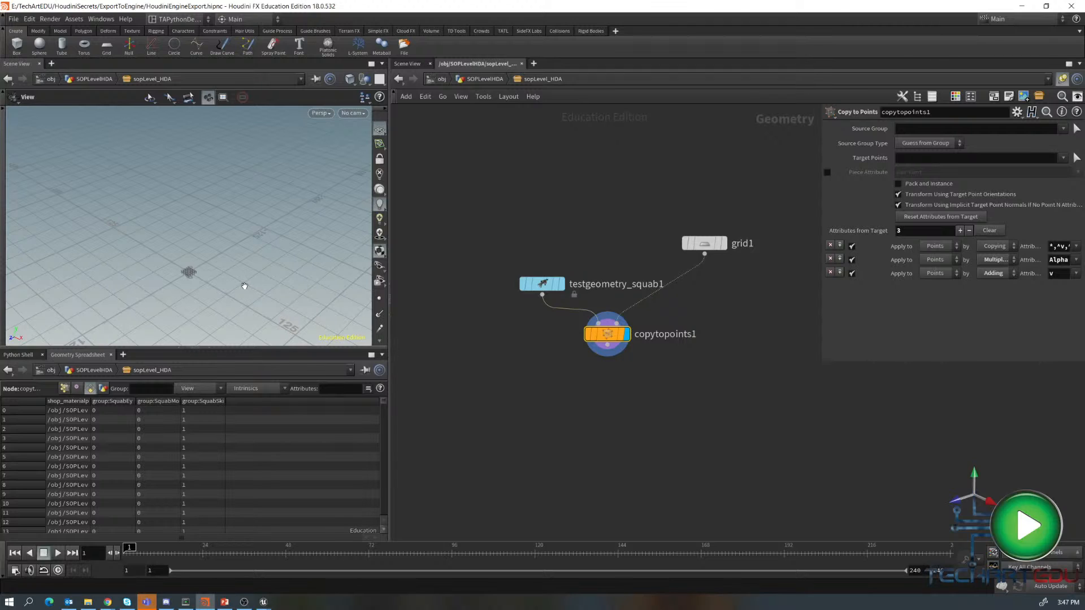
{"action": "key", "text": "h"}
{"action": "mouse_move", "coordinate": [211, 300]}
{"action": "left_mouse_down"}
{"action": "mouse_move", "coordinate": [195, 294]}
{"action": "mouse_move", "coordinate": [220, 249]}
{"action": "mouse_move", "coordinate": [212, 279]}
{"action": "left_mouse_up"}
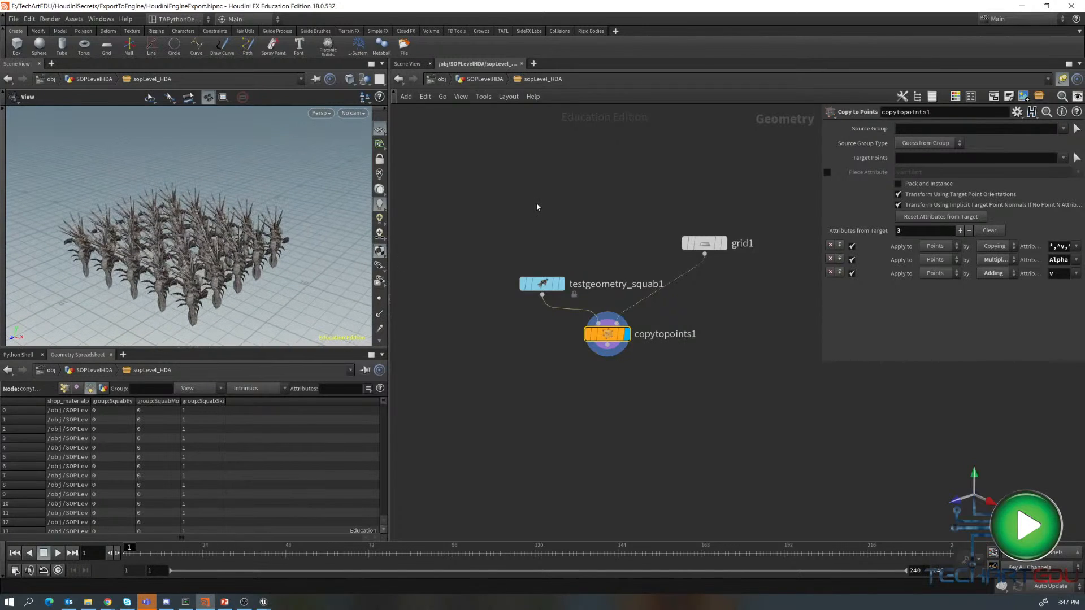
{"action": "key", "text": "u"}
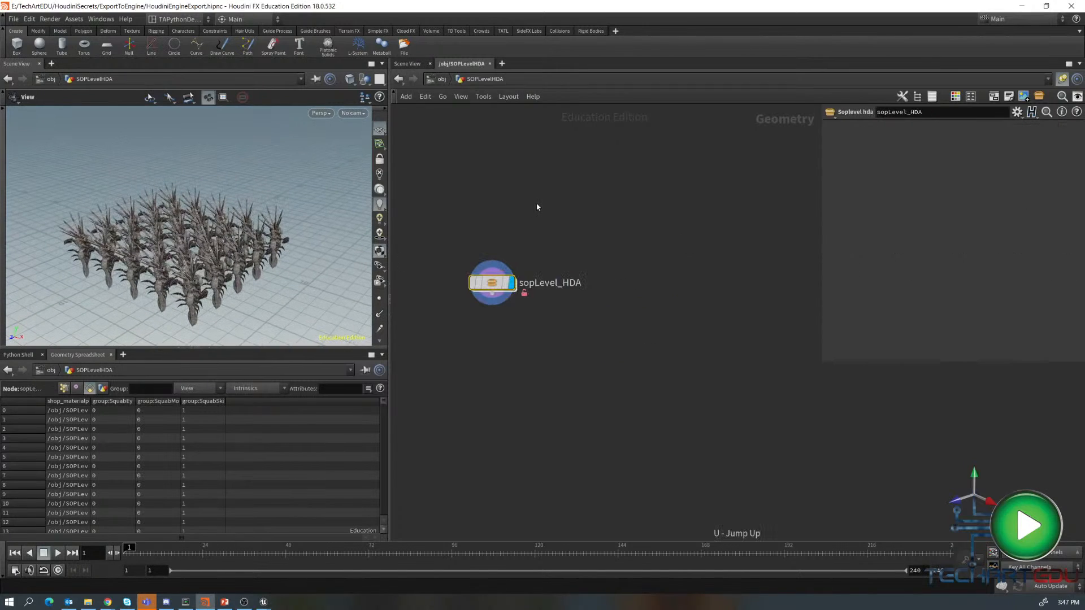
{"action": "left_click", "coordinate": [492, 282]}
{"action": "double_click", "coordinate": [491, 282]}
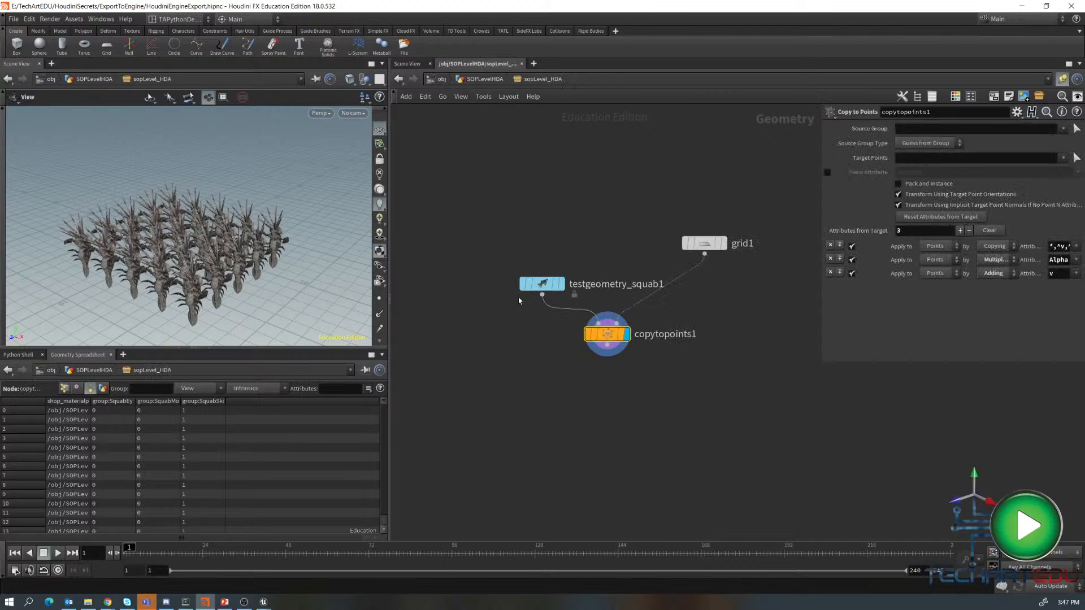
{"action": "left_click", "coordinate": [610, 335]}
{"action": "key", "text": "space"}
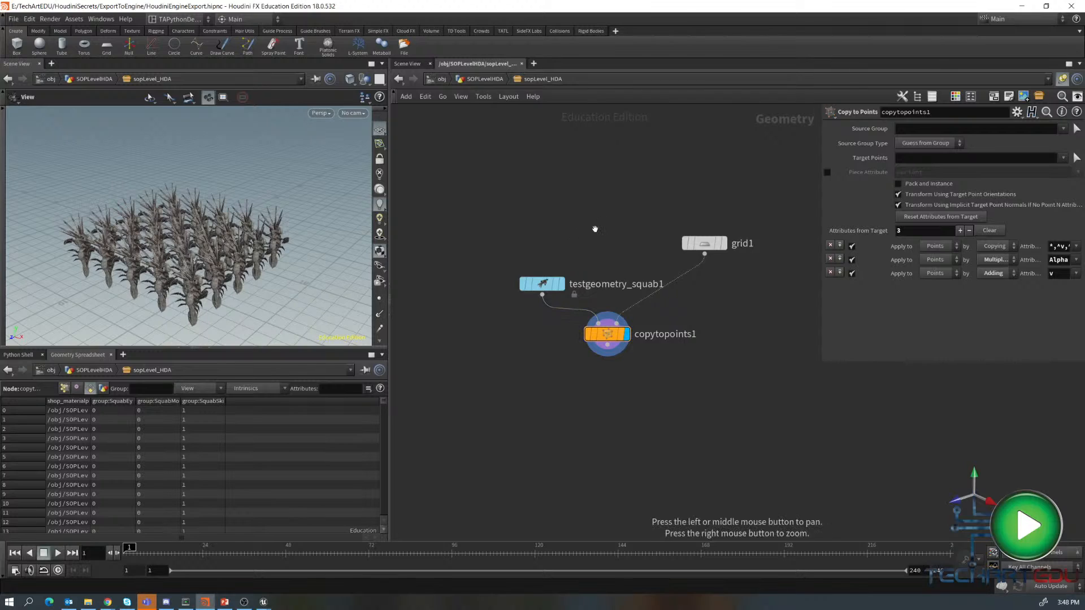
{"action": "key", "text": "u"}
{"action": "key", "text": "u"}
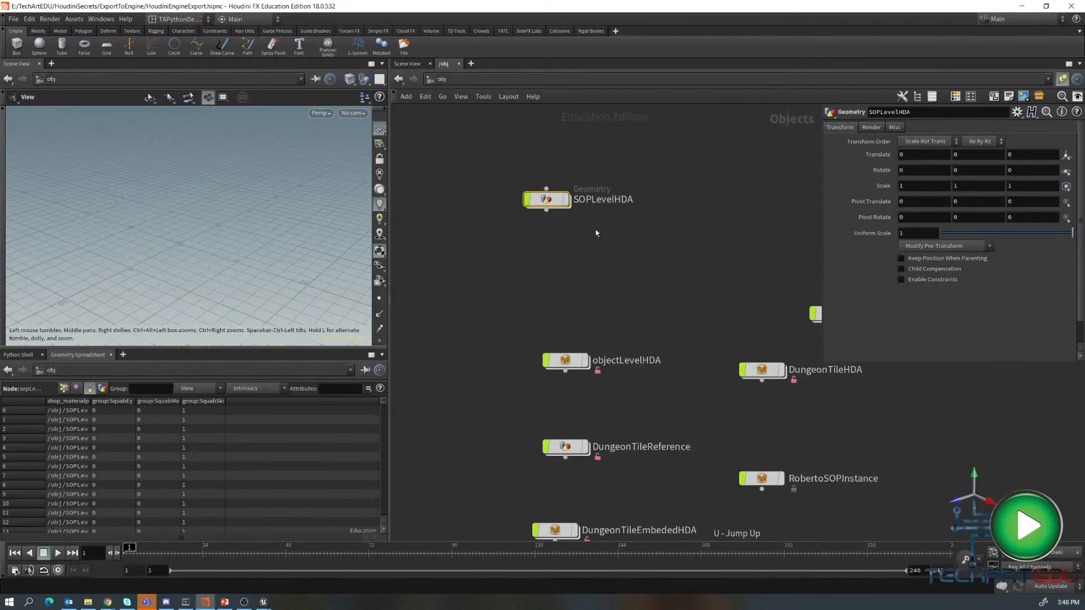
- Dive into the RobertoSOPInstance node
{"action": "middle_click_drag", "start_coordinate": [649, 296], "coordinate": [532, 154]}
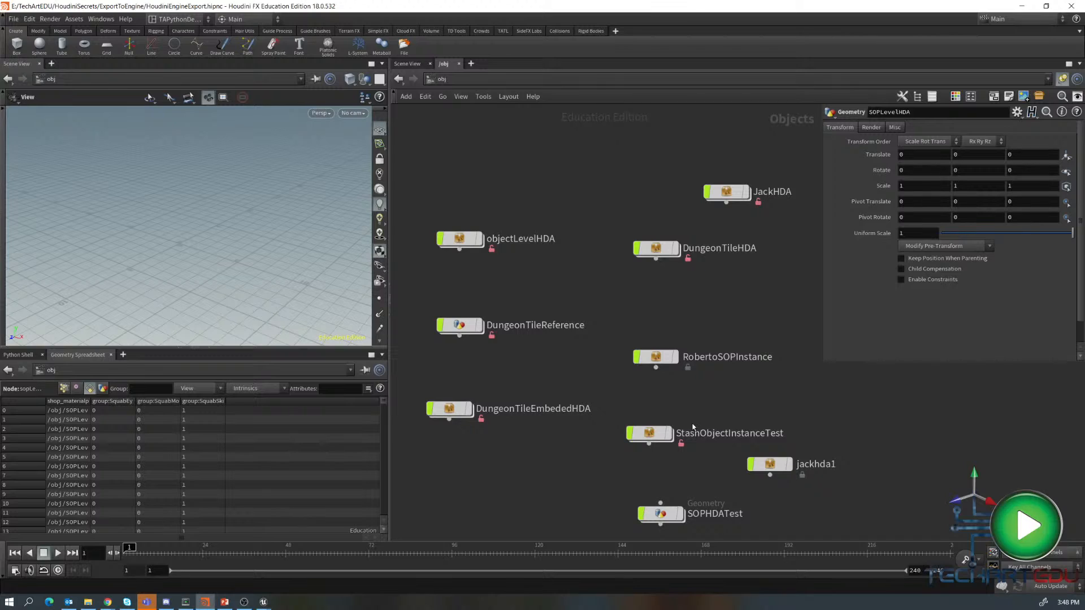
{"action": "mouse_move", "coordinate": [663, 359]}
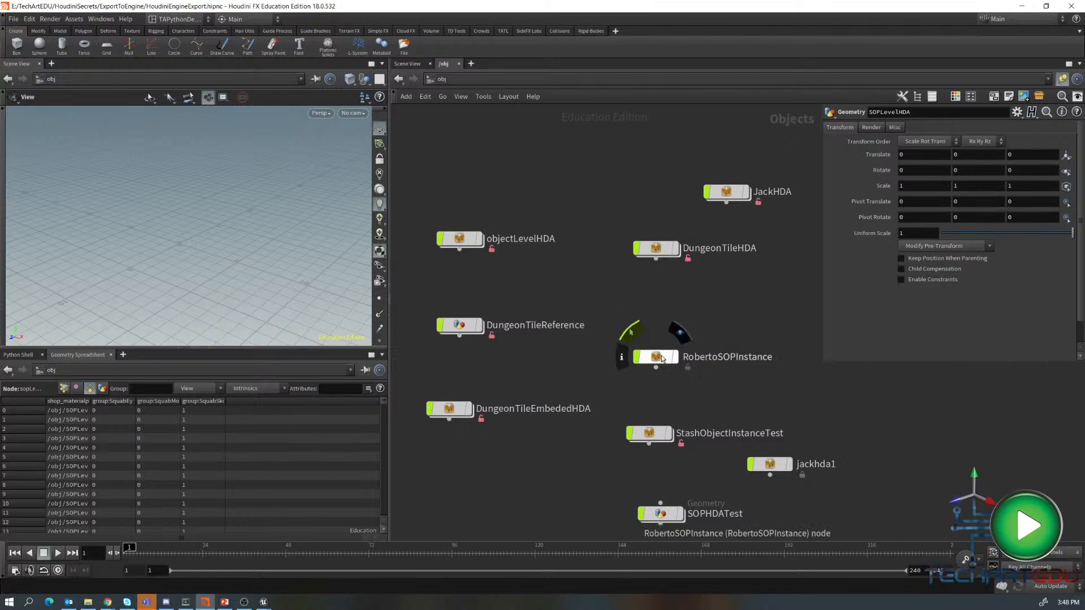
{"action": "double_click", "coordinate": [662, 358]}
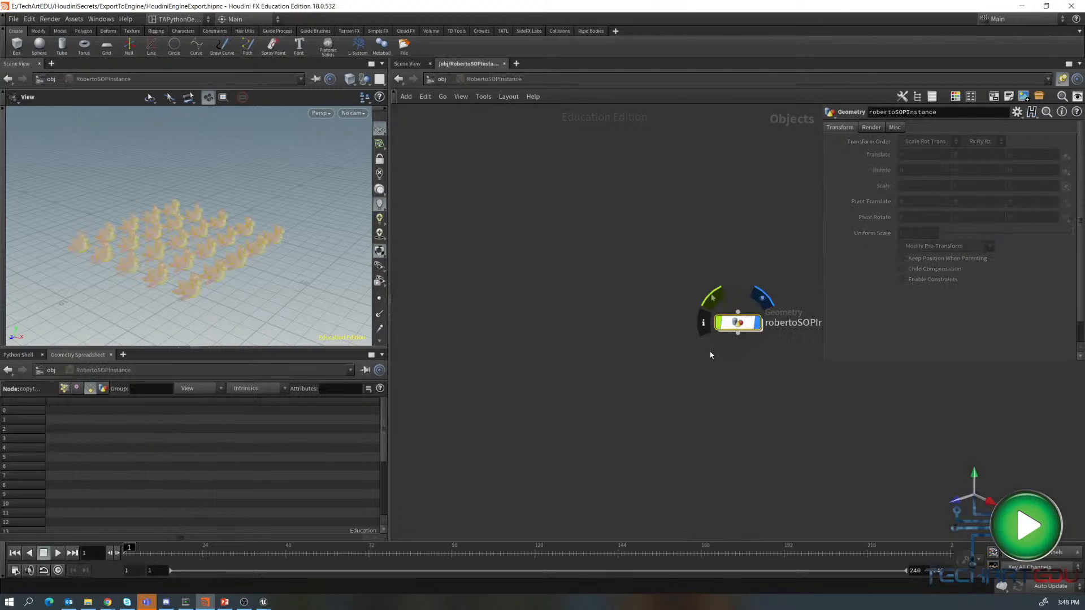
- Return to the object level, enable Allow Editing of Contents on RobertoSOPInstance, and dive back into it
{"action": "key", "text": "u"}
{"action": "right_click", "coordinate": [670, 357]}
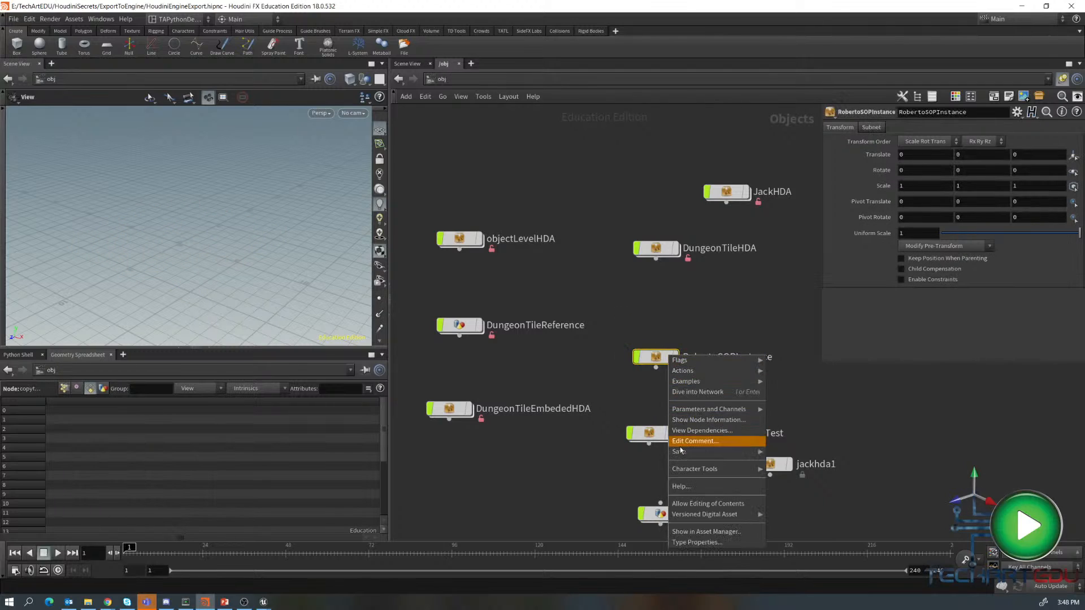
{"action": "left_click", "coordinate": [687, 503]}
{"action": "double_click", "coordinate": [660, 360]}
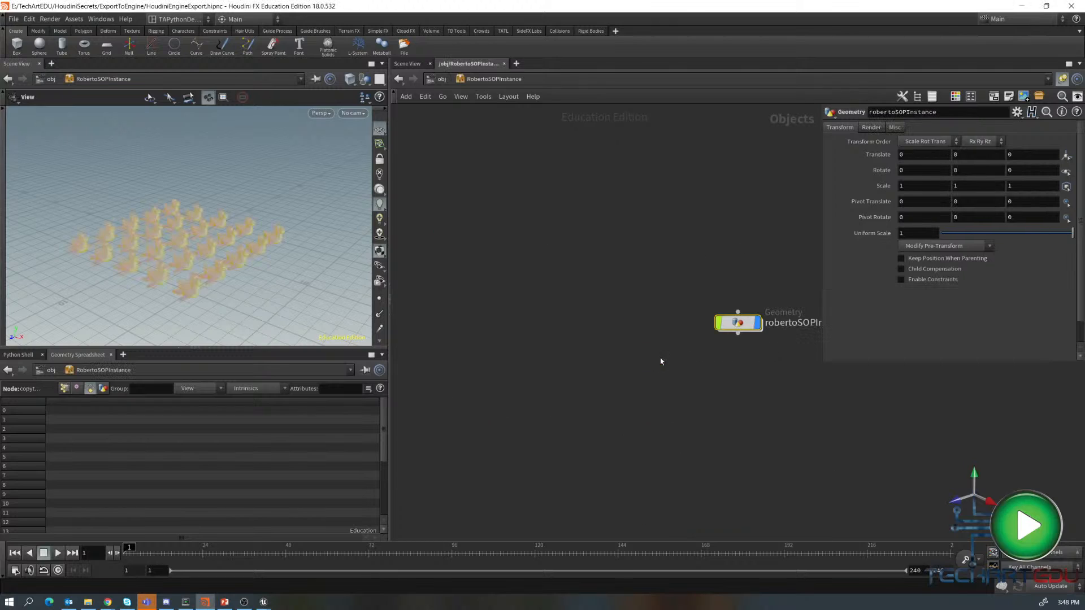
- Dive into the robertoSOPInstance geometry node and move the testgeometry_rubbertoy1 node higher in its network
{"action": "left_click_drag", "start_coordinate": [738, 322], "coordinate": [609, 288]}
{"action": "double_click", "coordinate": [609, 290]}
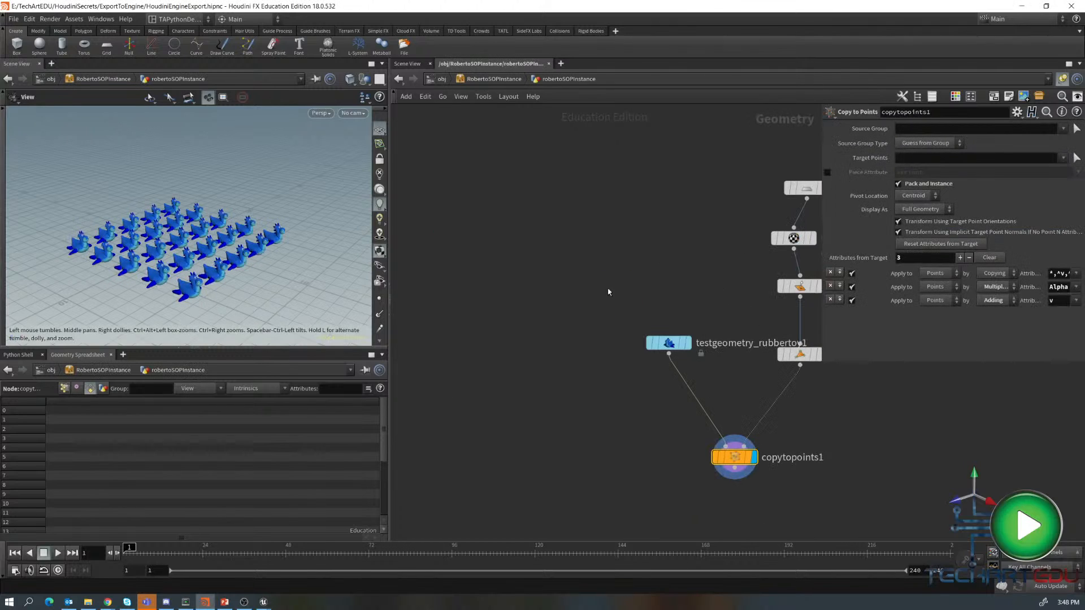
{"action": "middle_click_drag", "start_coordinate": [621, 285], "coordinate": [487, 261]}
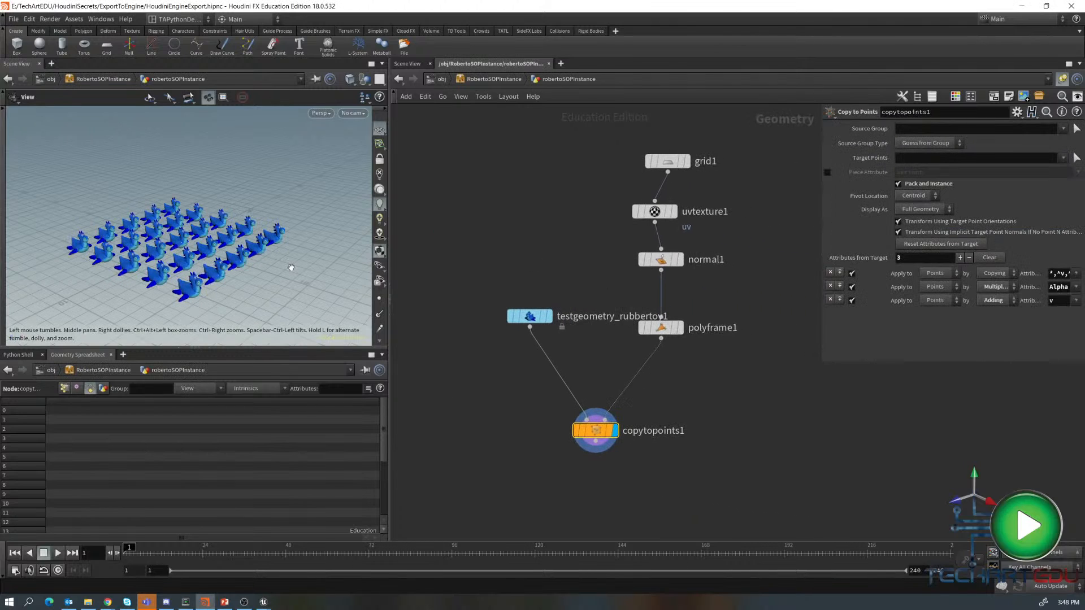
{"action": "left_click_drag", "start_coordinate": [312, 284], "coordinate": [297, 288]}
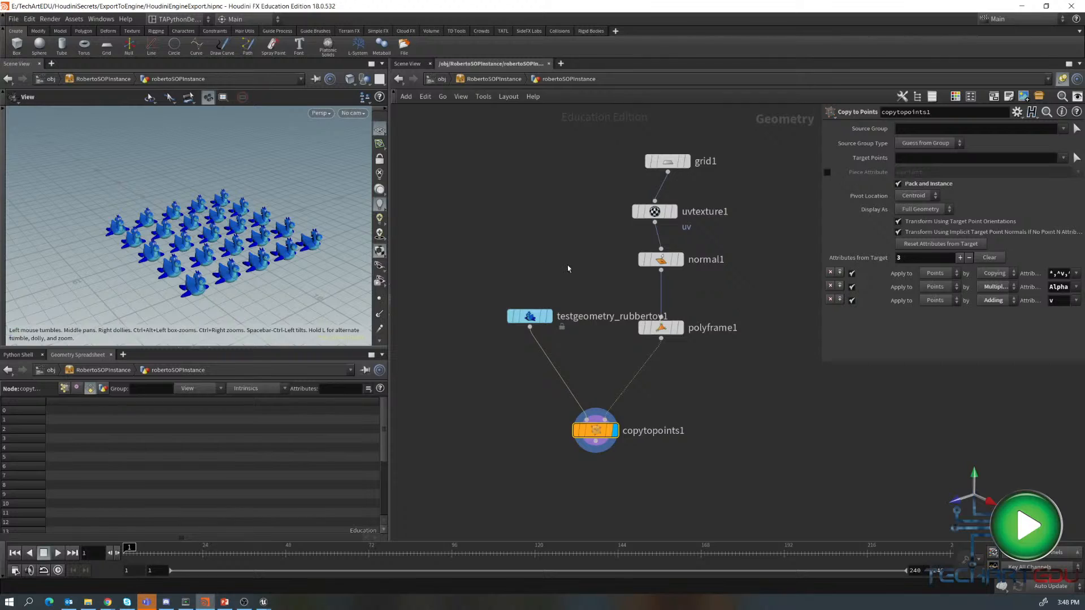
{"action": "left_click_drag", "start_coordinate": [534, 319], "coordinate": [505, 275]}
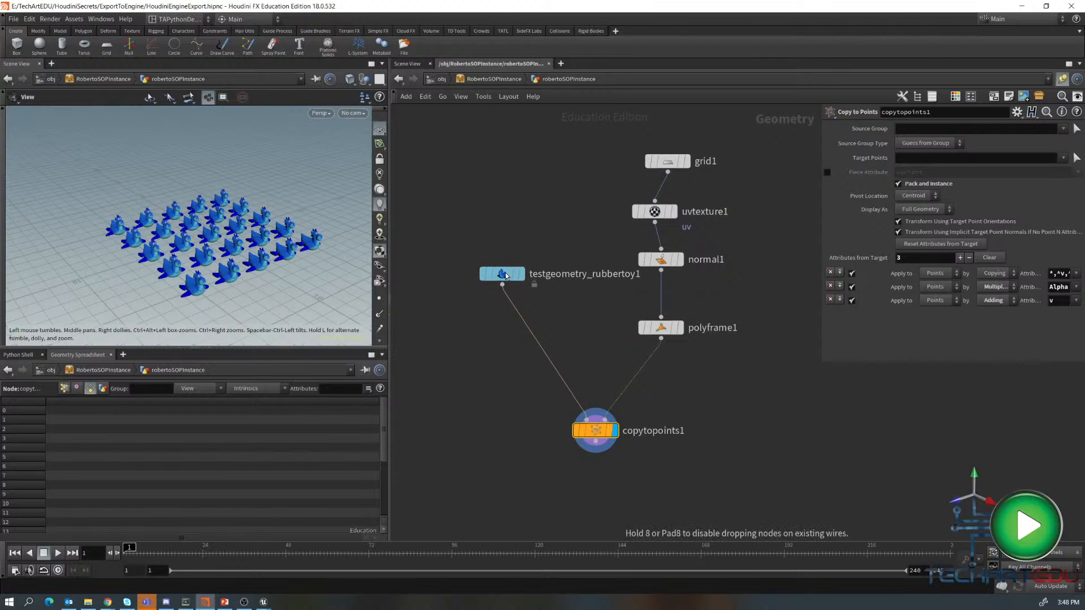
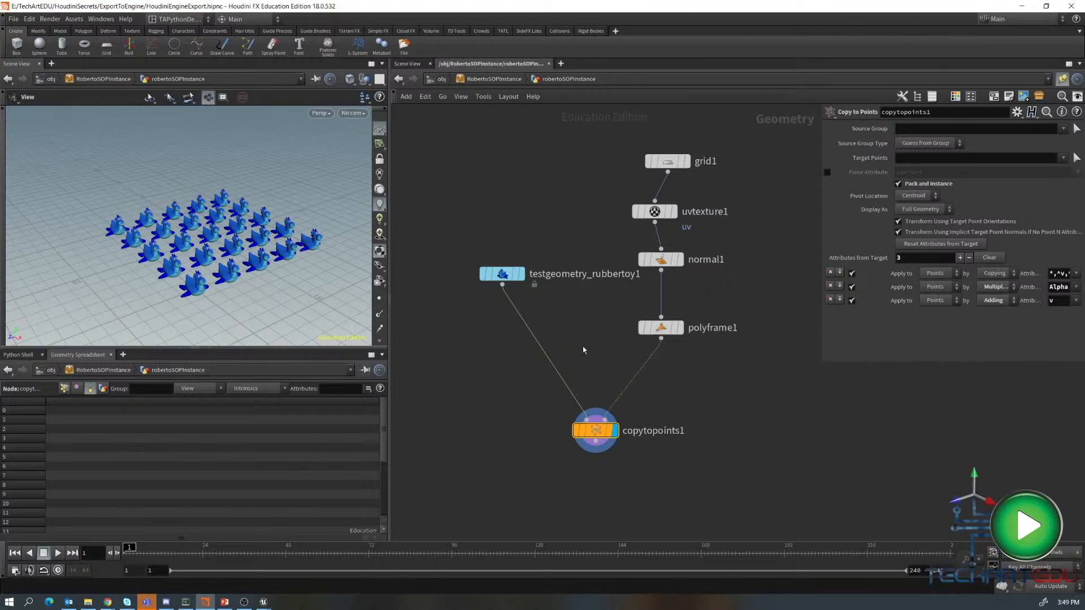
- Switch to Unreal and import robertoSOPInstance.hdanc from the hda folder into the imports content folder
{"action": "left_click", "coordinate": [265, 603]}
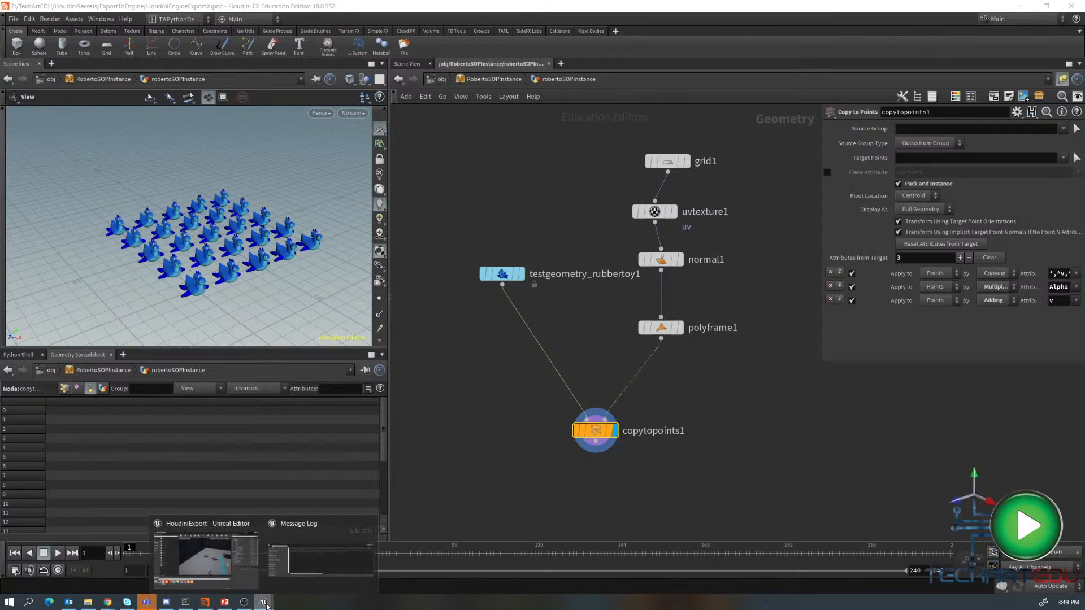
{"action": "left_click", "coordinate": [206, 556]}
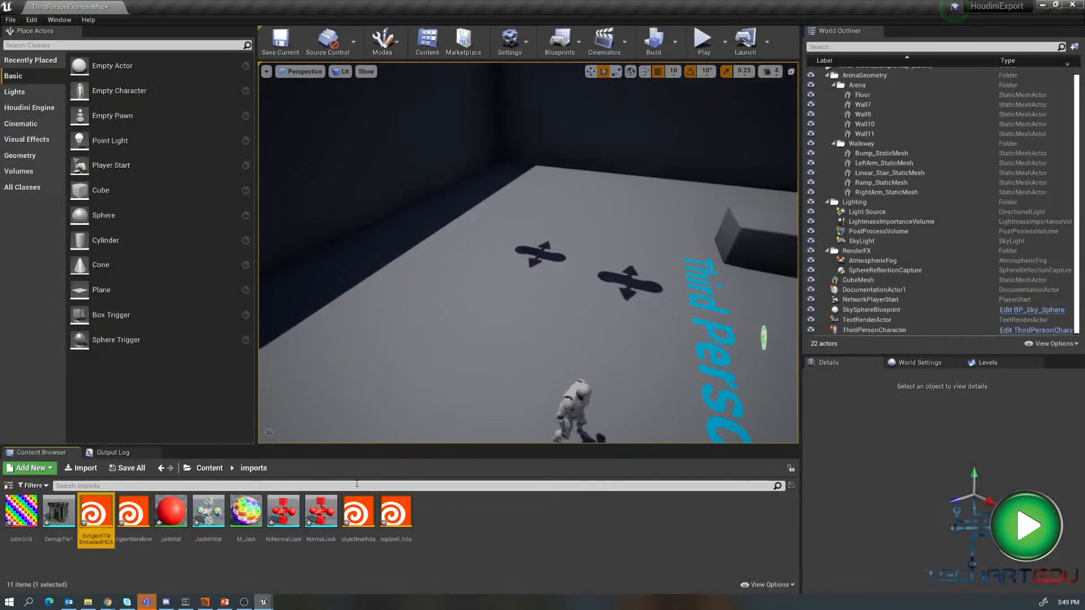
{"action": "left_click", "coordinate": [253, 469]}
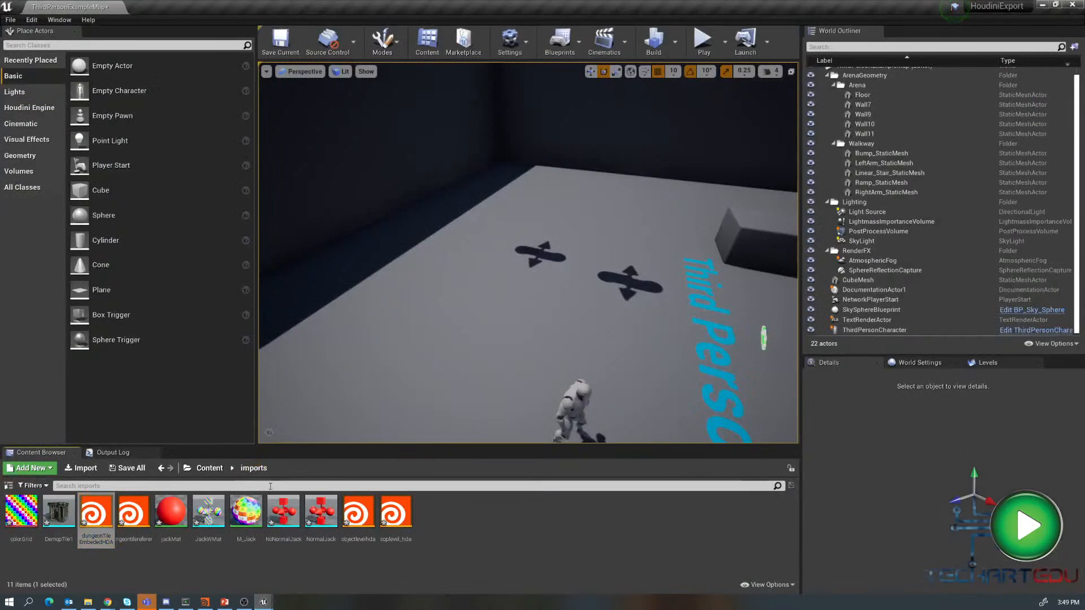
{"action": "right_click", "coordinate": [480, 507]}
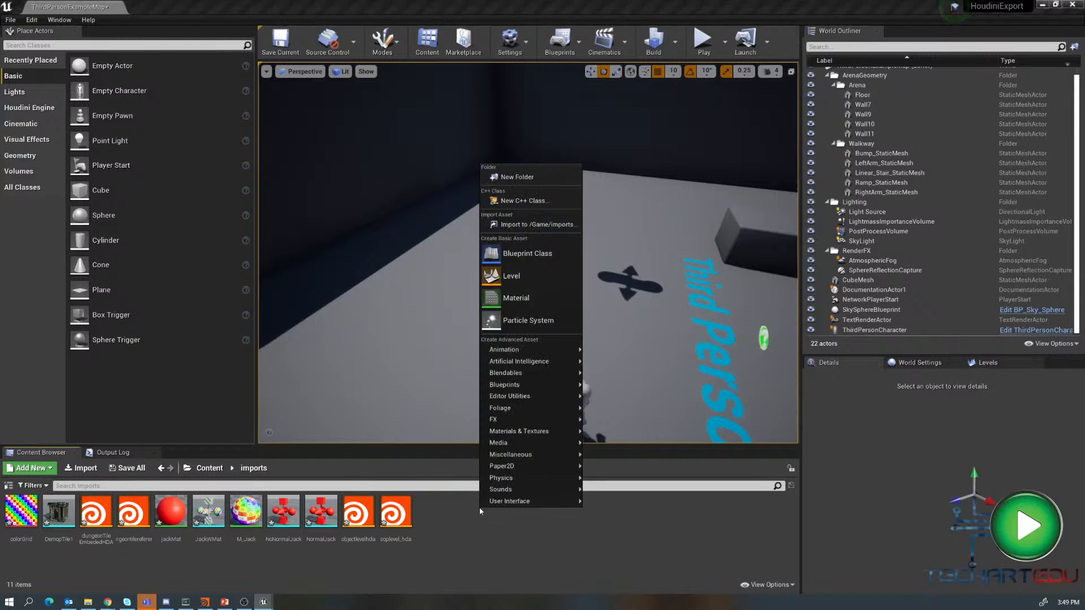
{"action": "left_click", "coordinate": [521, 225]}
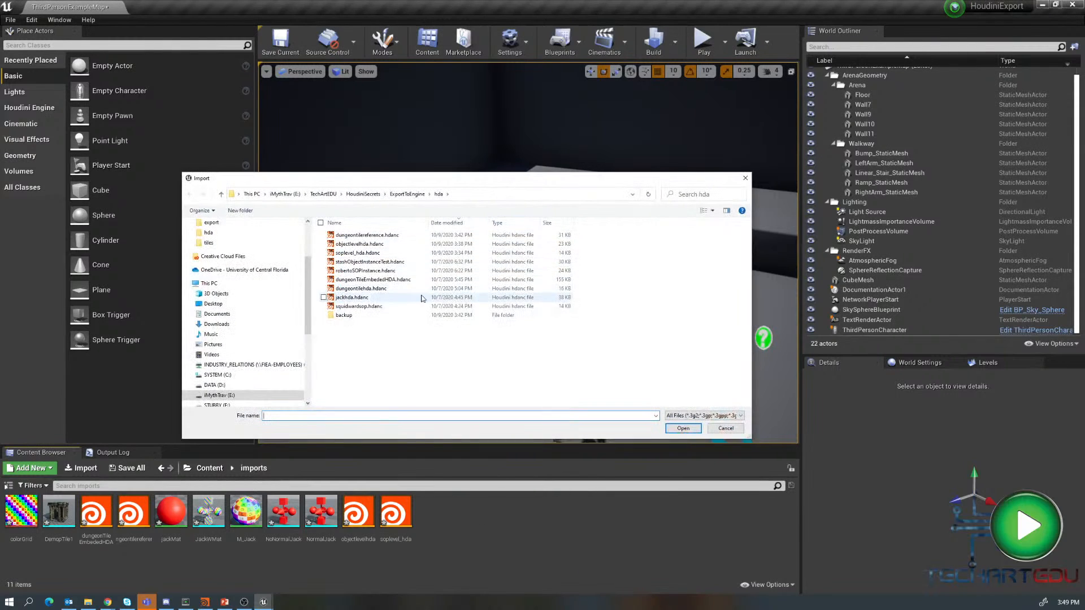
{"action": "left_click", "coordinate": [363, 272]}
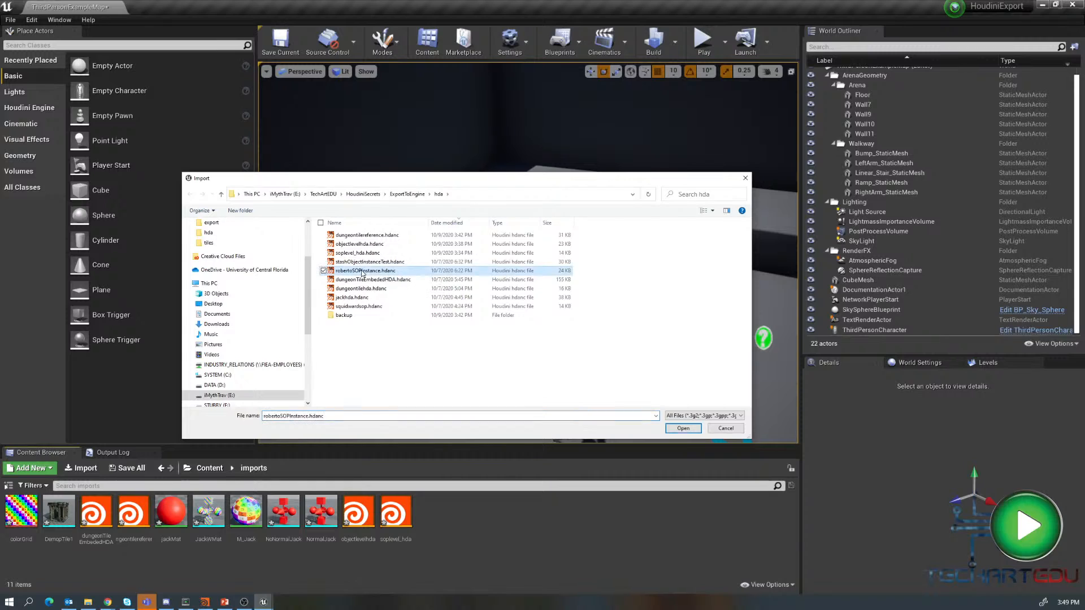
{"action": "left_click", "coordinate": [683, 429]}
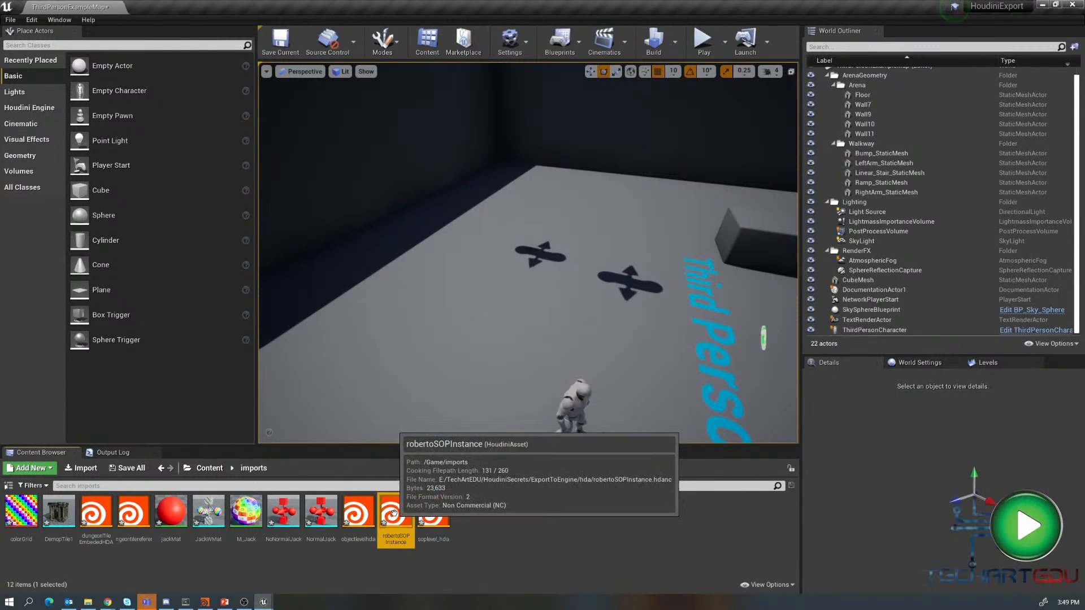
- Place the robertoSOPInstance asset into the level and bring its Houdini Instanced Inputs into view
{"action": "left_click_drag", "start_coordinate": [396, 514], "coordinate": [463, 264]}
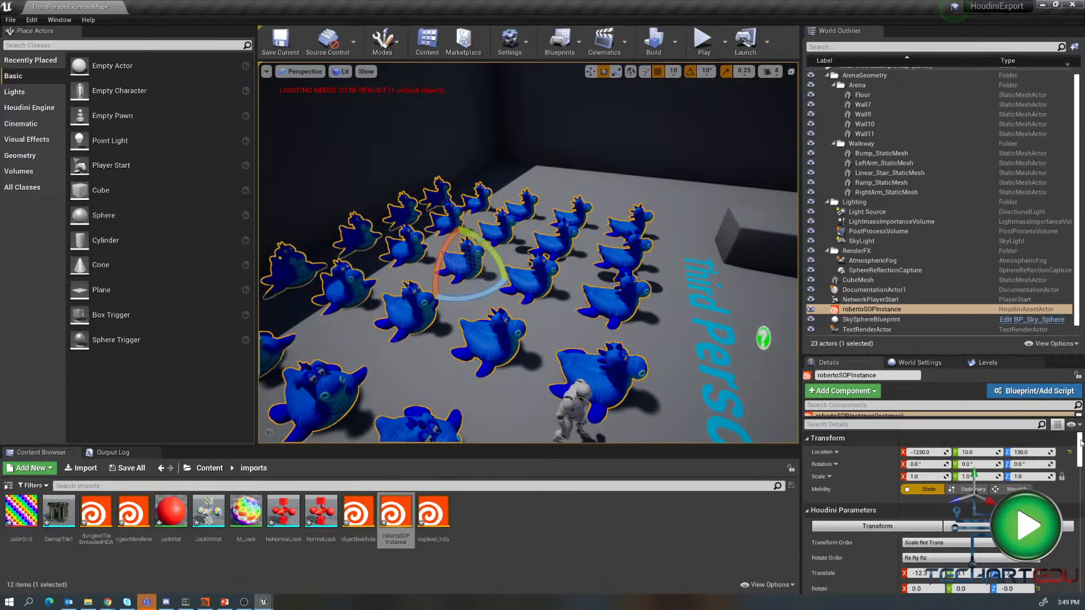
{"action": "left_click_drag", "start_coordinate": [1081, 443], "coordinate": [1078, 467]}
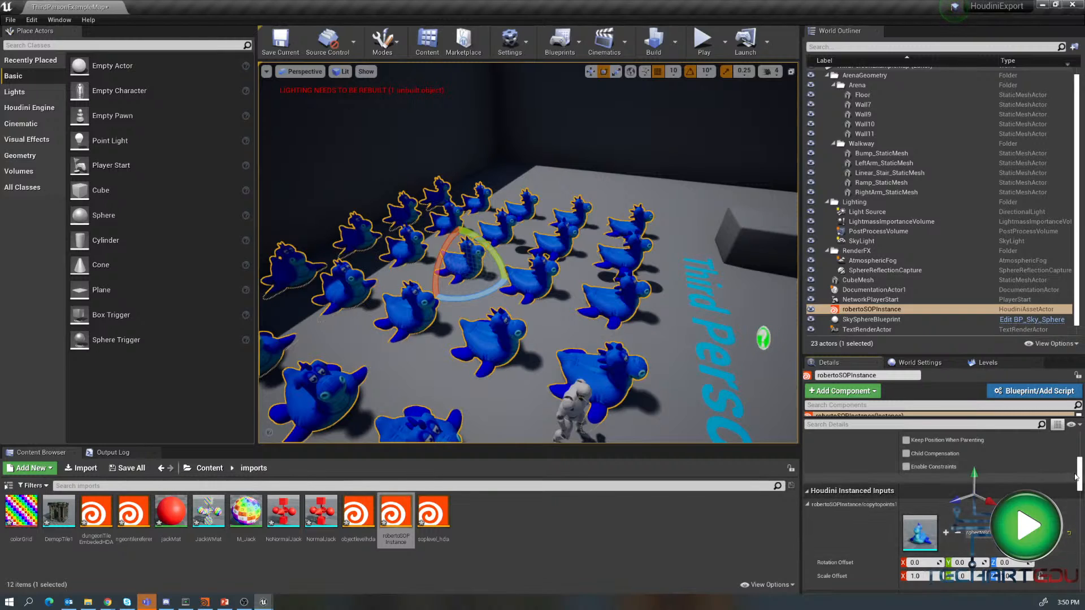
{"action": "scroll", "coordinate": [1076, 478], "scroll_direction": "down", "scroll_amount": 2}
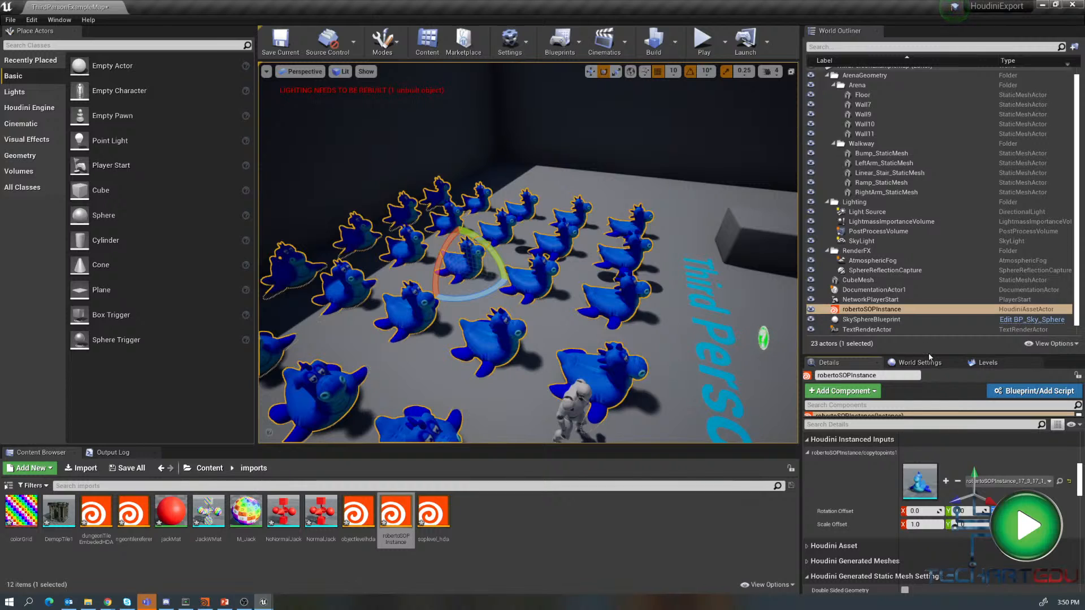
{"action": "left_click_drag", "start_coordinate": [930, 357], "coordinate": [930, 139]}
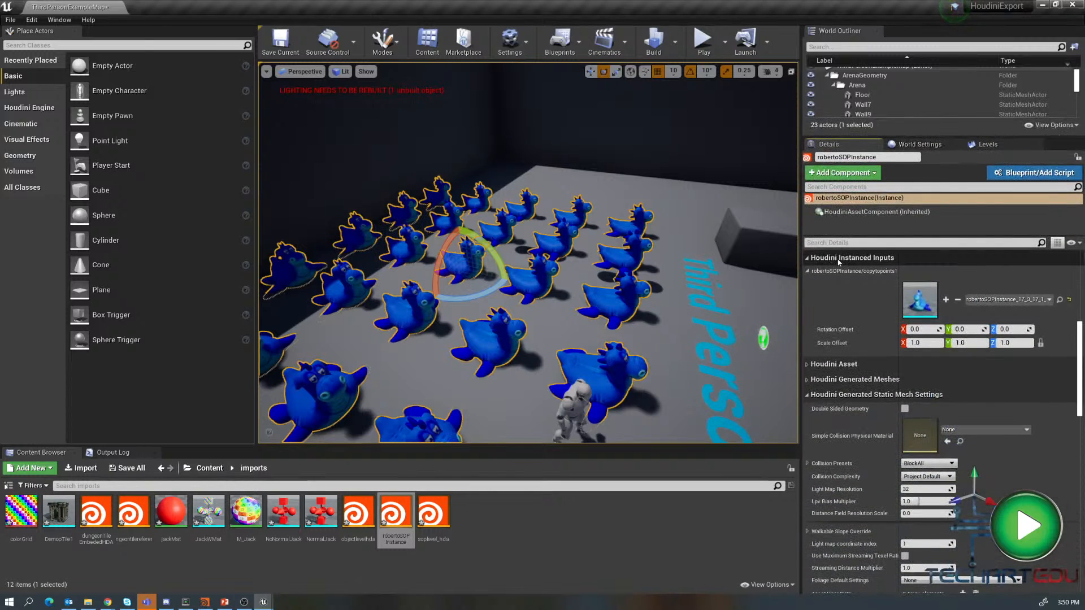
- Swap the instanced mesh of the copytopoints input to SM_Chair, then undo the swap
{"action": "left_click", "coordinate": [1050, 301]}
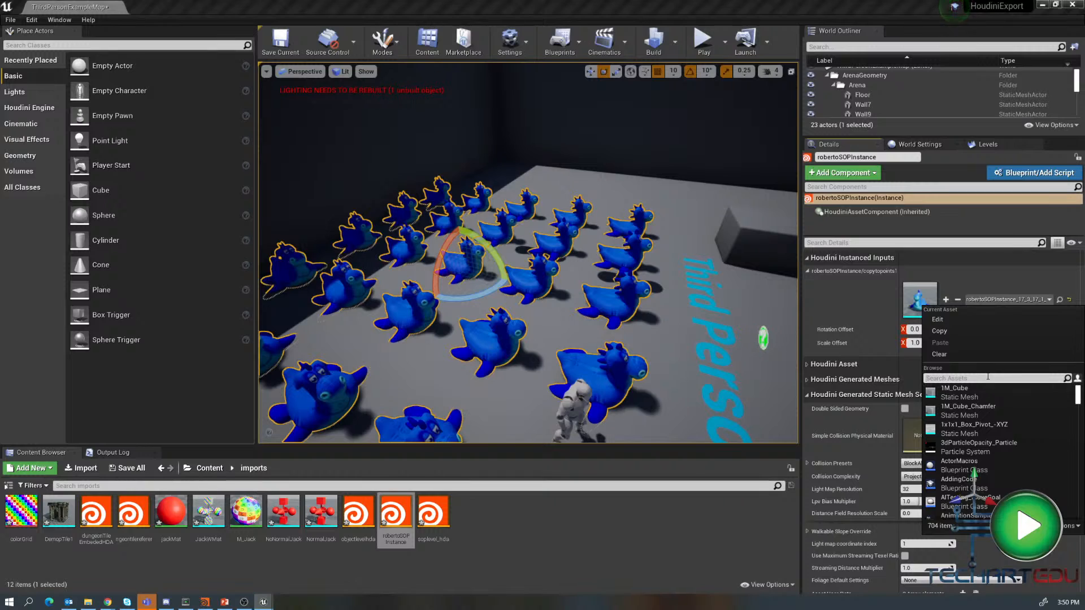
{"action": "type", "text": "chair"}
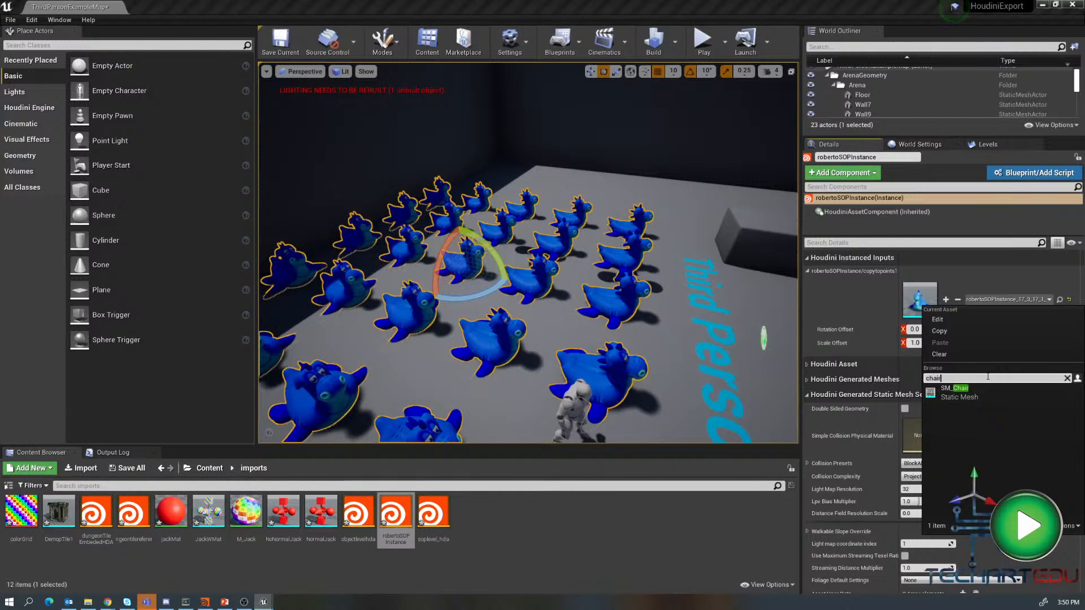
{"action": "left_click", "coordinate": [955, 391]}
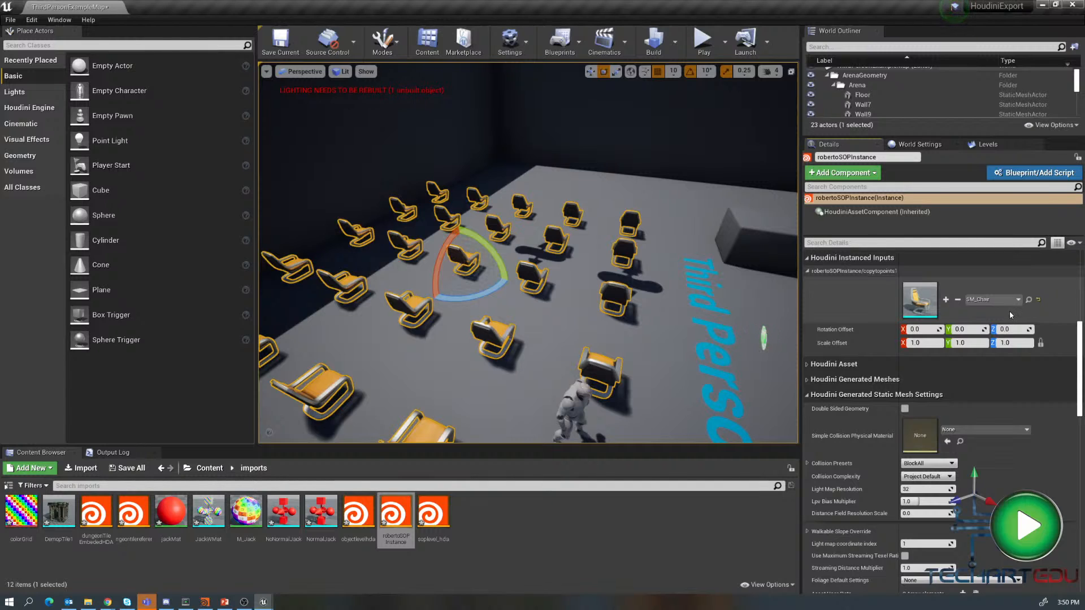
{"action": "key", "text": "ctrl+z"}
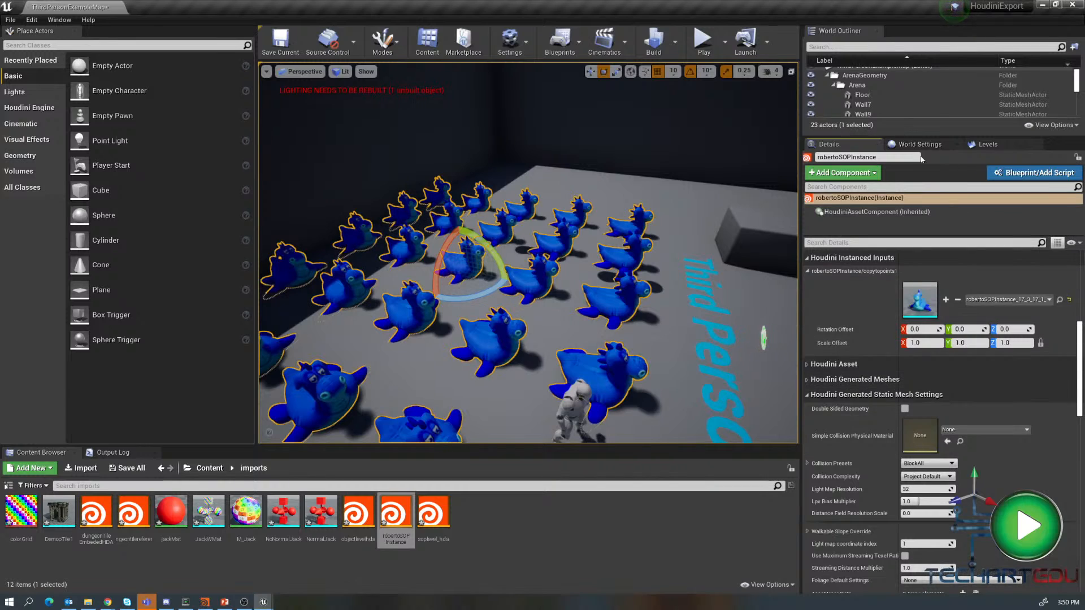
- Remove the robertoSOPInstance actor from the level and delete its asset from the imports folder
{"action": "left_click_drag", "start_coordinate": [941, 138], "coordinate": [904, 146]}
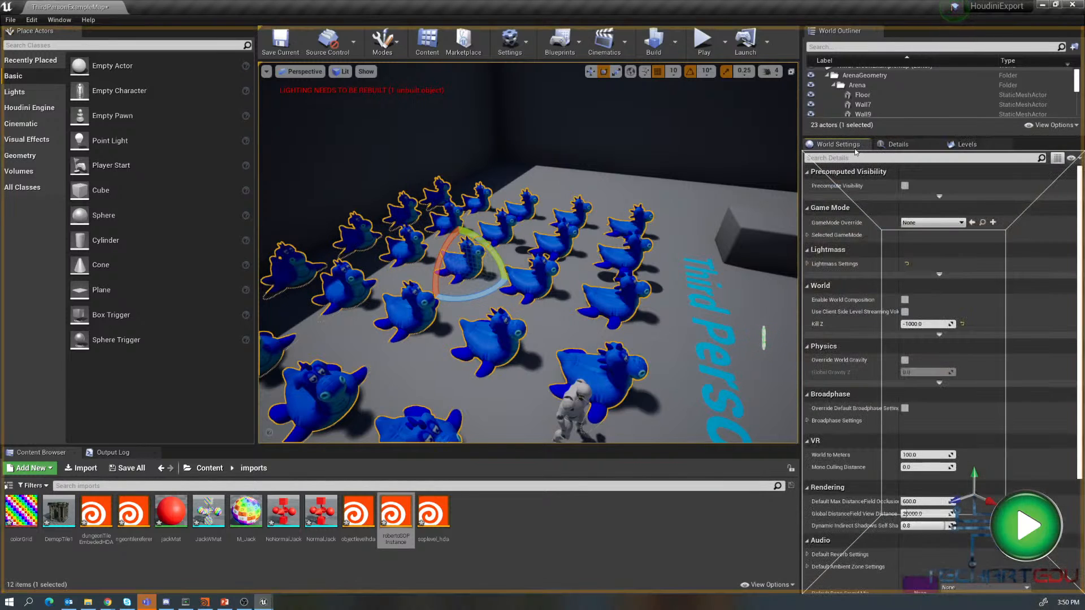
{"action": "left_click_drag", "start_coordinate": [910, 138], "coordinate": [903, 387]}
{"action": "left_click", "coordinate": [873, 315]}
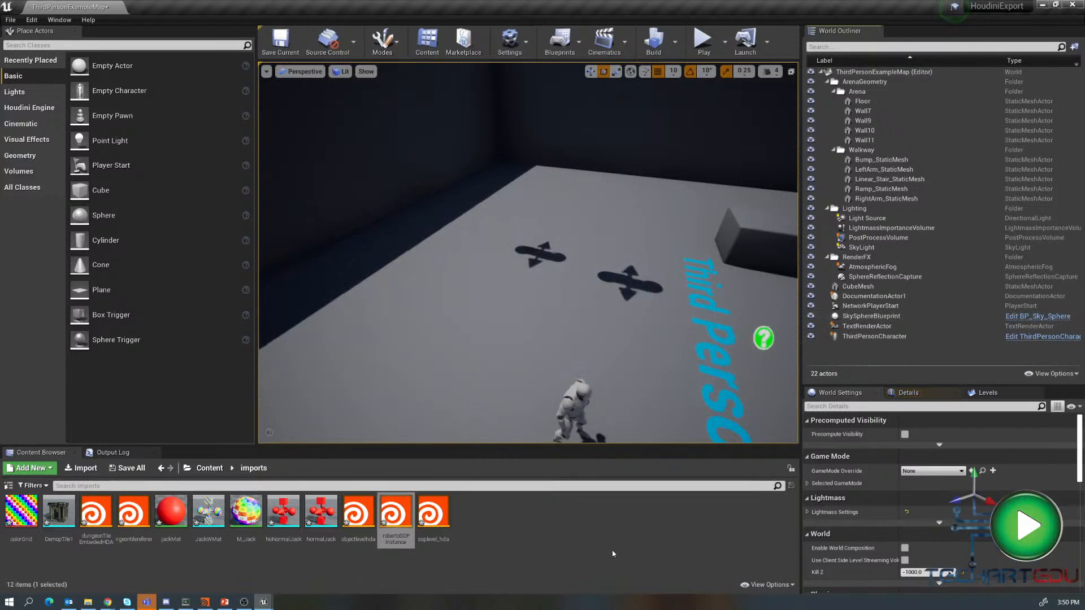
{"action": "key", "text": "Delete"}
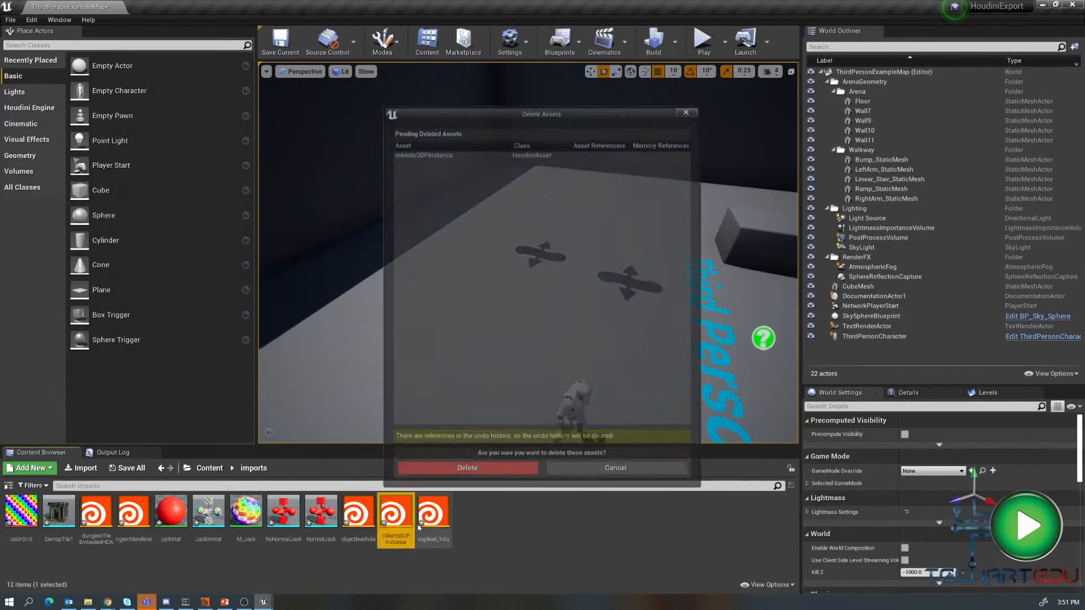
{"action": "left_click", "coordinate": [460, 467]}
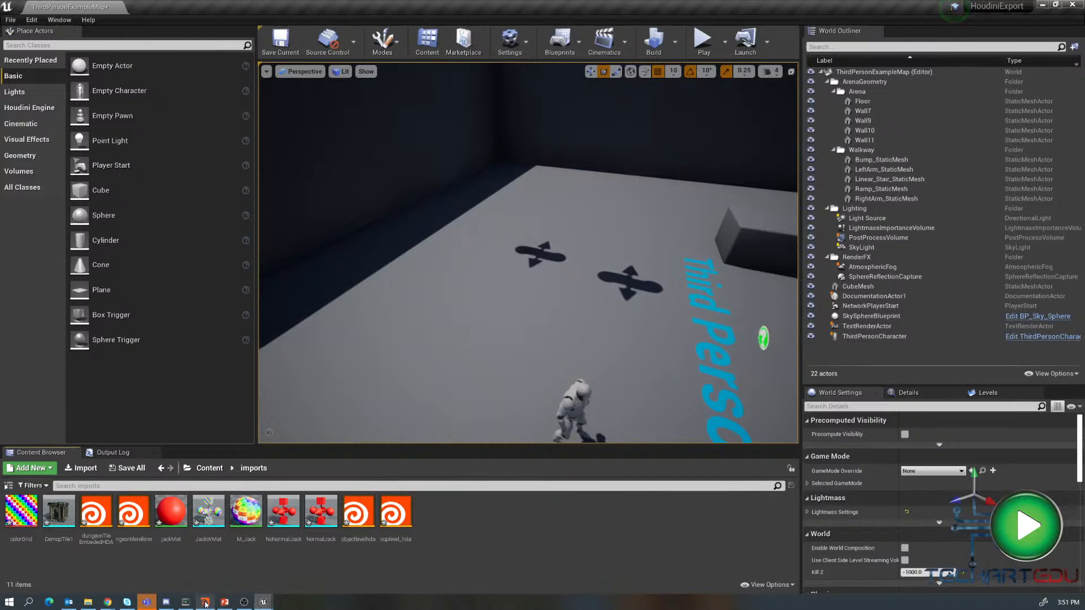
- Switch to Houdini and disable Pack and Instance on the copytopoints1 node
{"action": "left_click", "coordinate": [205, 603]}
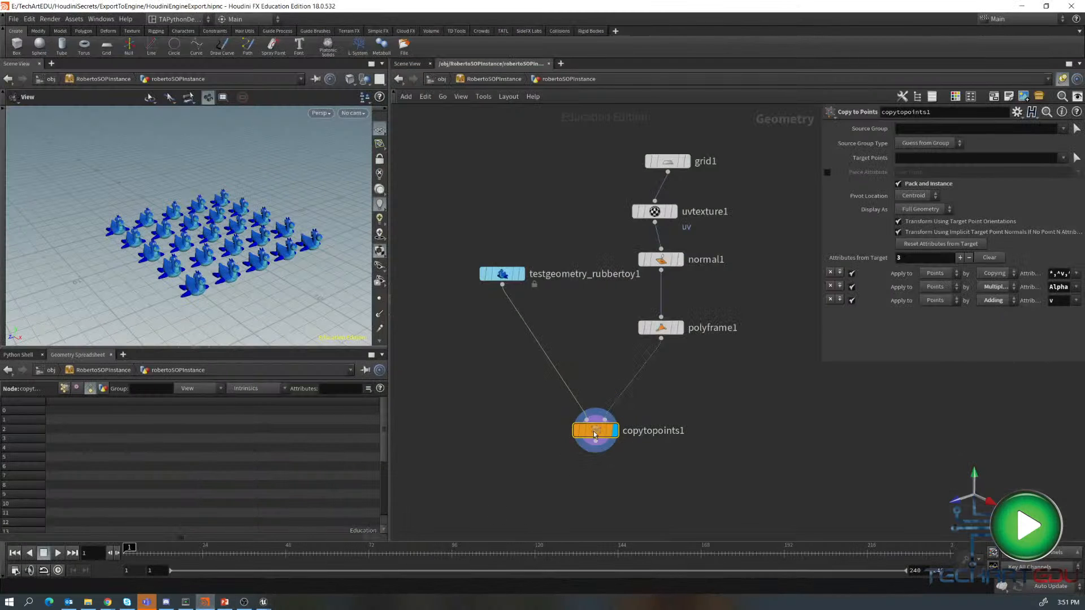
{"action": "left_click", "coordinate": [899, 184]}
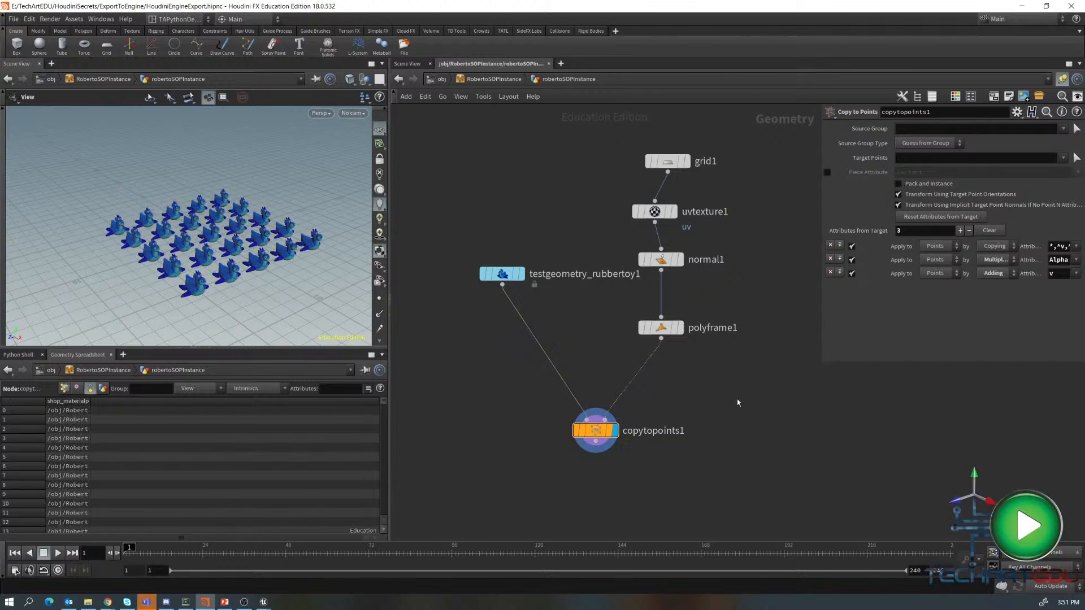
- Return to the object level and save the RobertoSOPInstance node type
{"action": "key", "text": "u"}
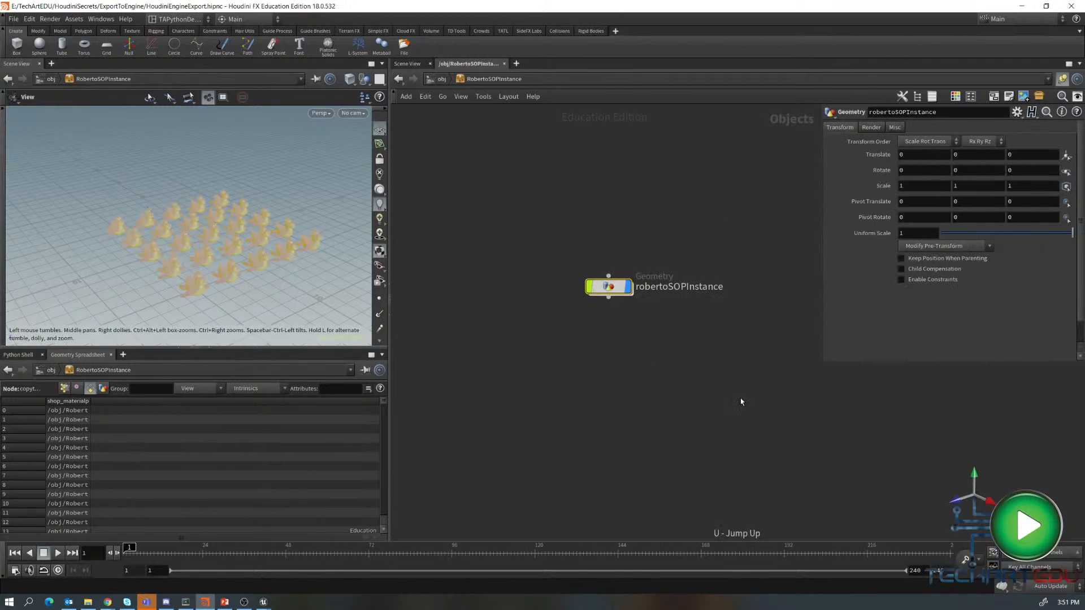
{"action": "key", "text": "u"}
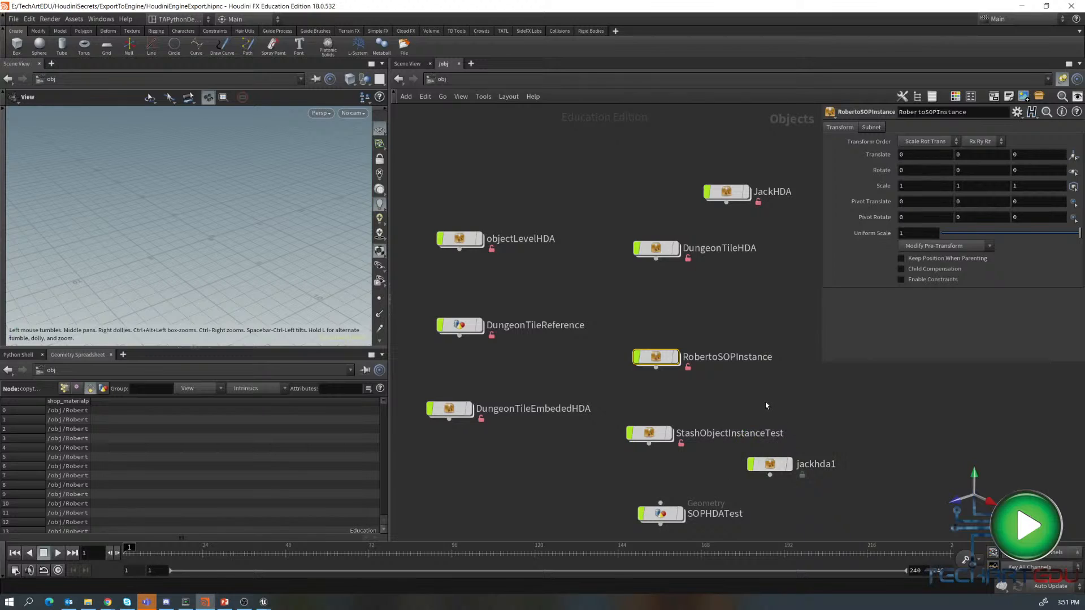
{"action": "right_click", "coordinate": [660, 357]}
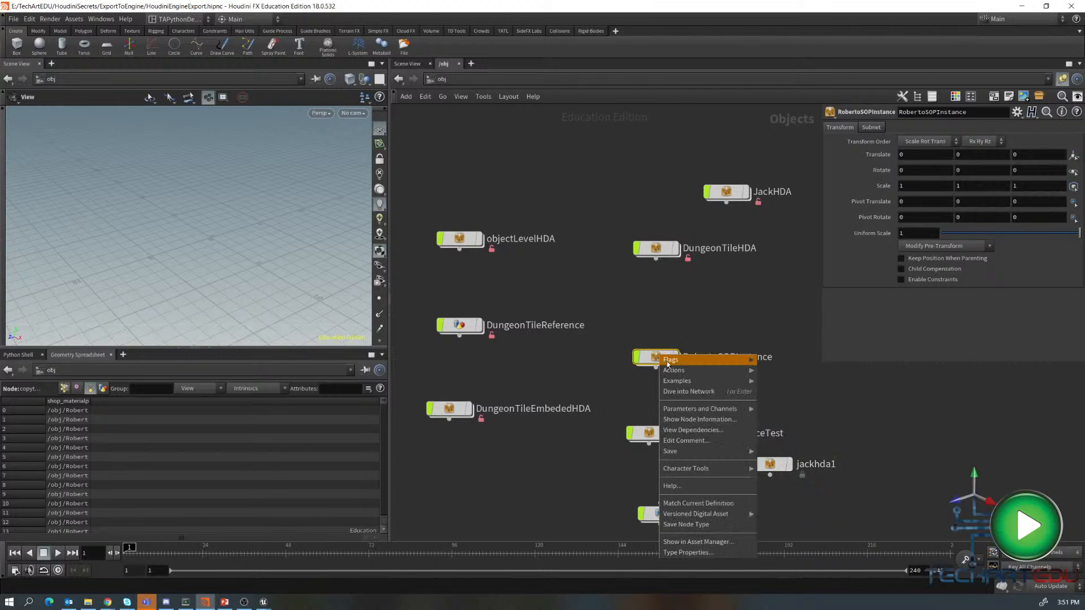
{"action": "left_click", "coordinate": [687, 525]}
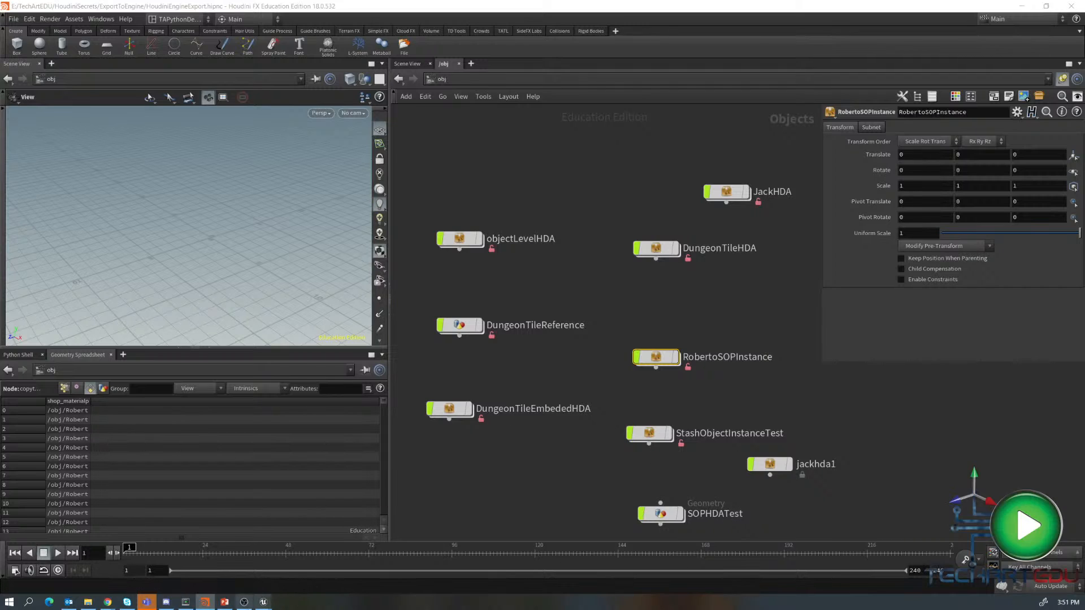
- Switch to Unreal and import robertoSOPInstance.hdanc again into the imports content folder
{"action": "mouse_move", "coordinate": [263, 602]}
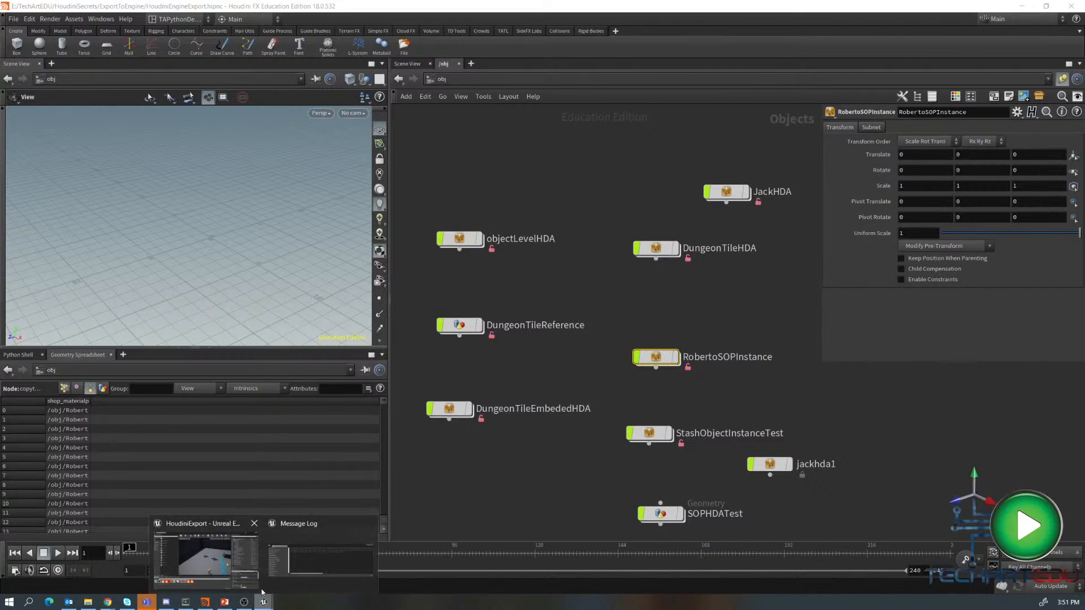
{"action": "left_click", "coordinate": [207, 565]}
{"action": "right_click", "coordinate": [453, 514]}
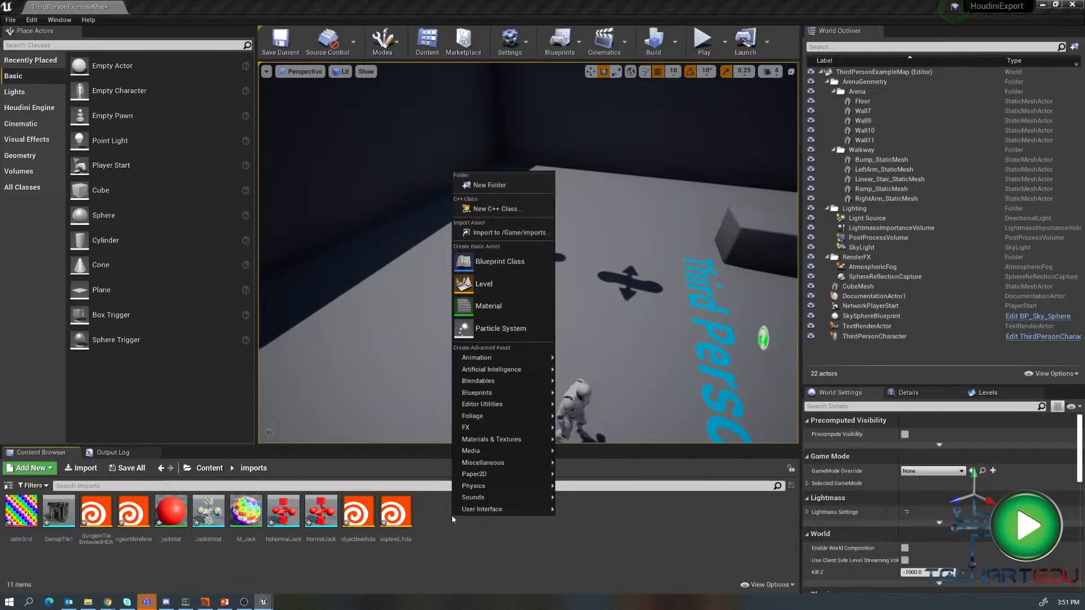
{"action": "left_click", "coordinate": [490, 233]}
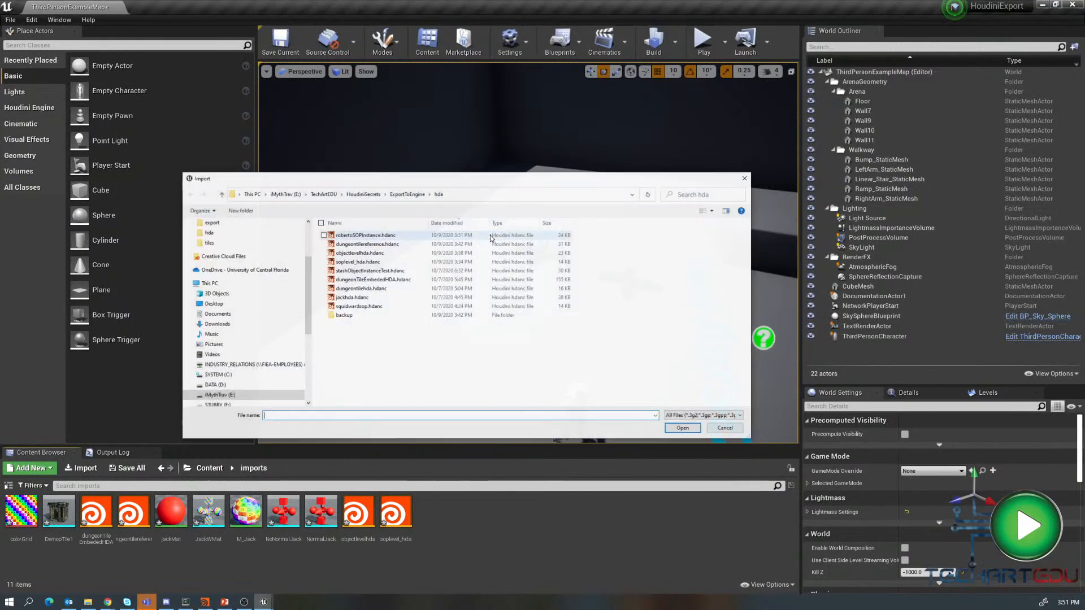
{"action": "left_click", "coordinate": [365, 235]}
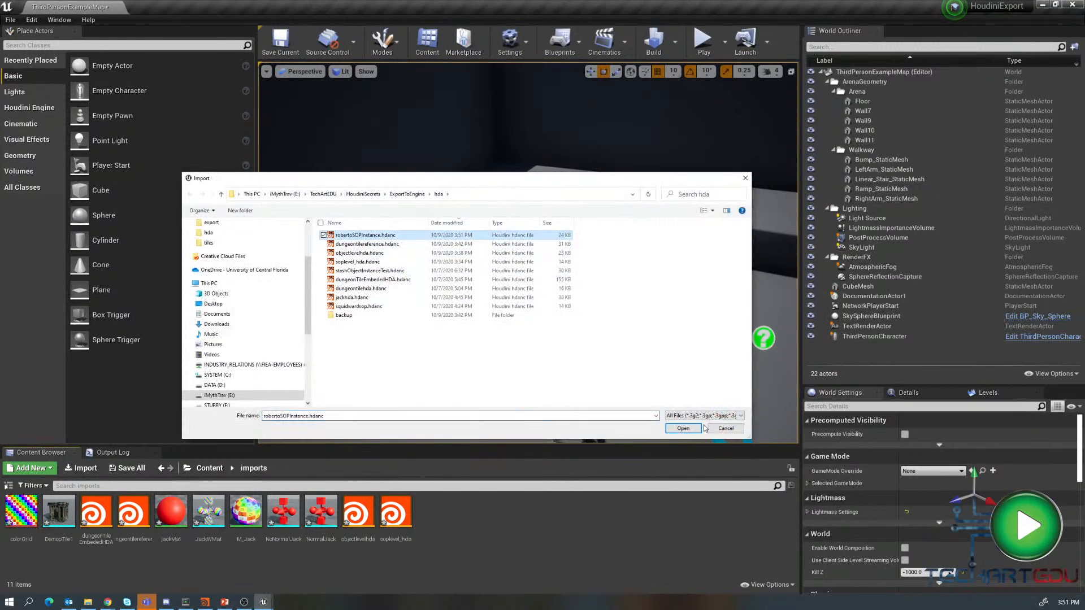
{"action": "left_click", "coordinate": [680, 428]}
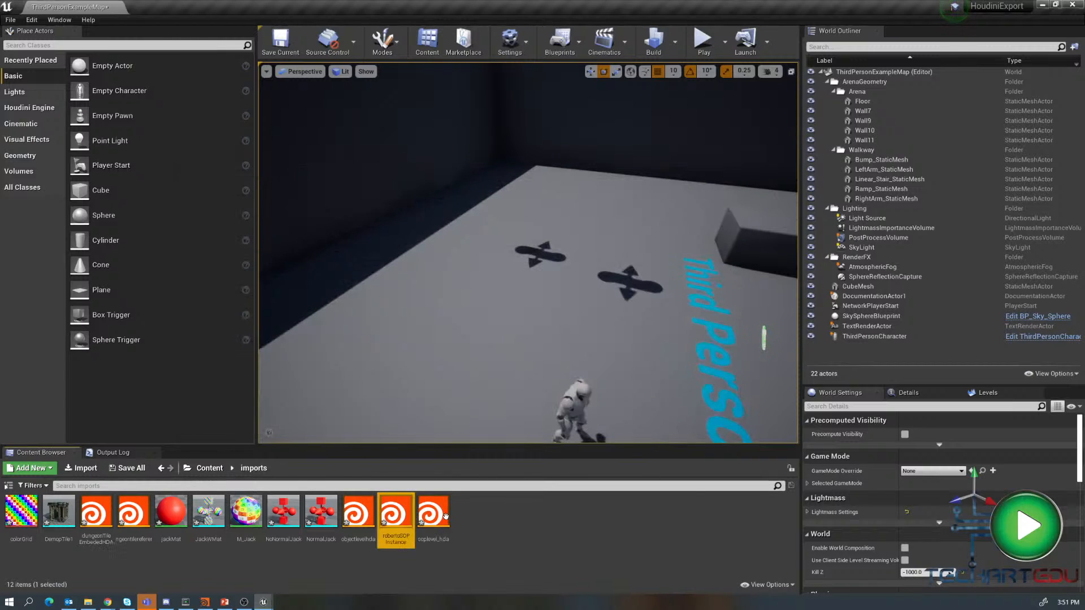
- Place the robertoSOPInstance asset into the level and nudge it slightly with the move tool
{"action": "left_click_drag", "start_coordinate": [395, 515], "coordinate": [466, 300]}
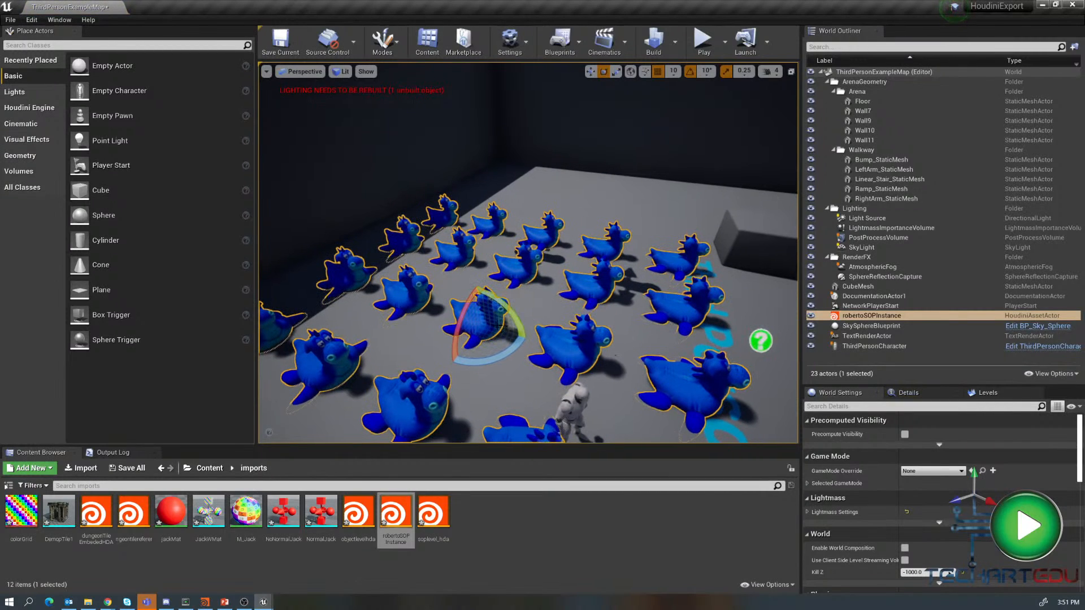
{"action": "key", "text": "w"}
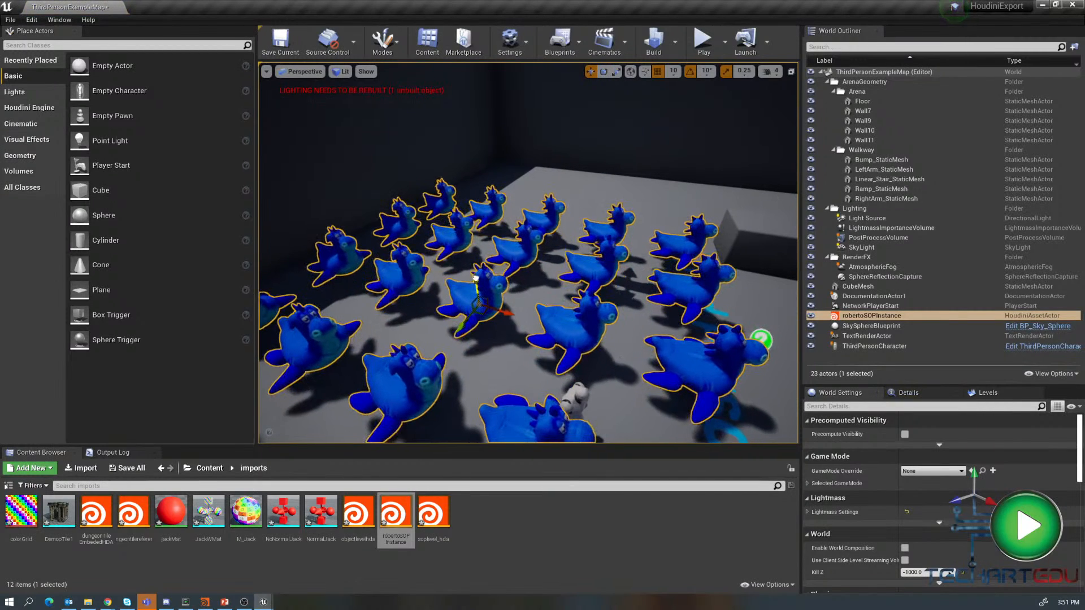
{"action": "left_click_drag", "start_coordinate": [476, 279], "coordinate": [478, 292]}
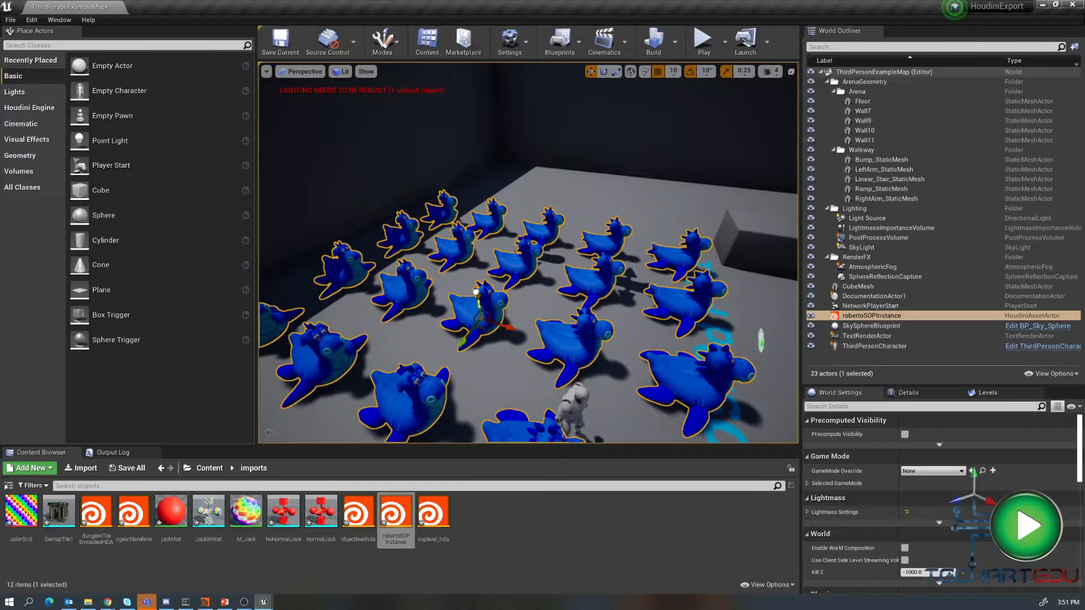
- Select the robertoSOPInstance actor in the outliner and open its details
{"action": "left_click", "coordinate": [871, 306]}
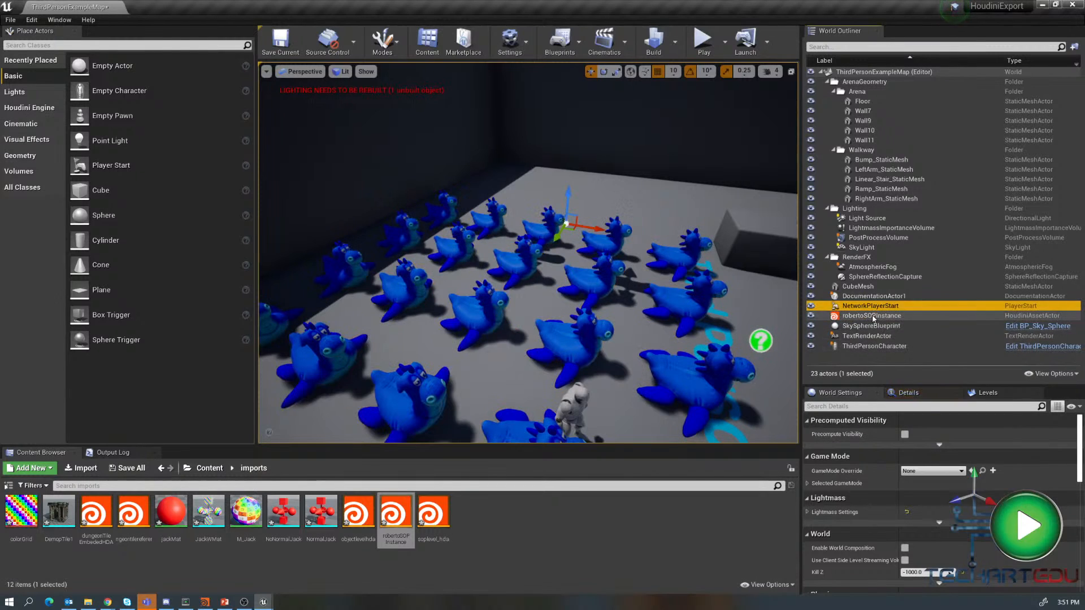
{"action": "left_click", "coordinate": [873, 317]}
{"action": "left_click", "coordinate": [907, 394]}
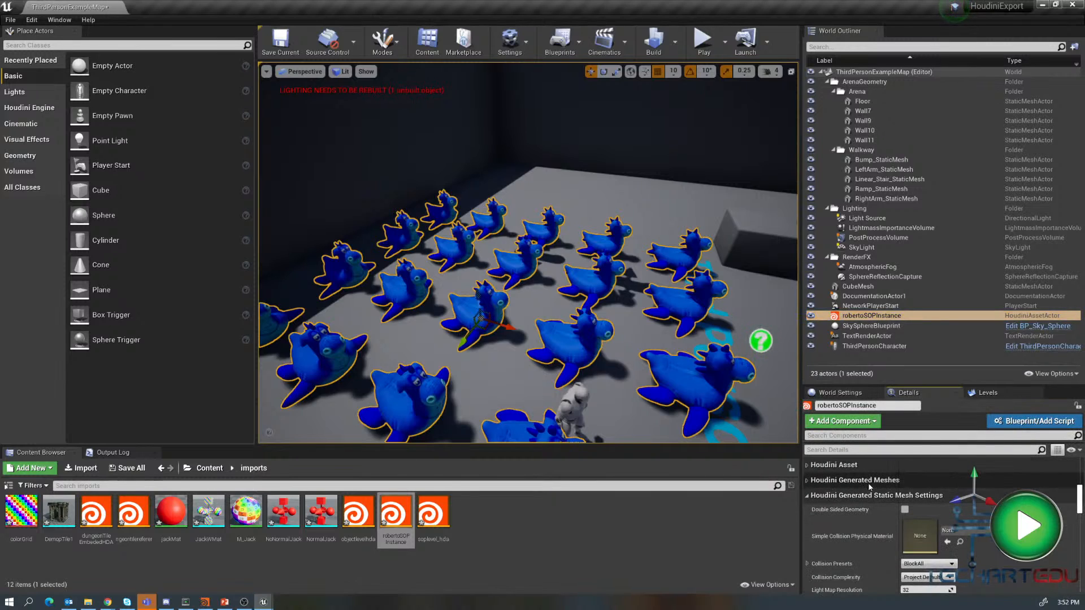
- Expand and collapse the Houdini generated mesh sections in the actor's details to inspect them
{"action": "left_click", "coordinate": [808, 495]}
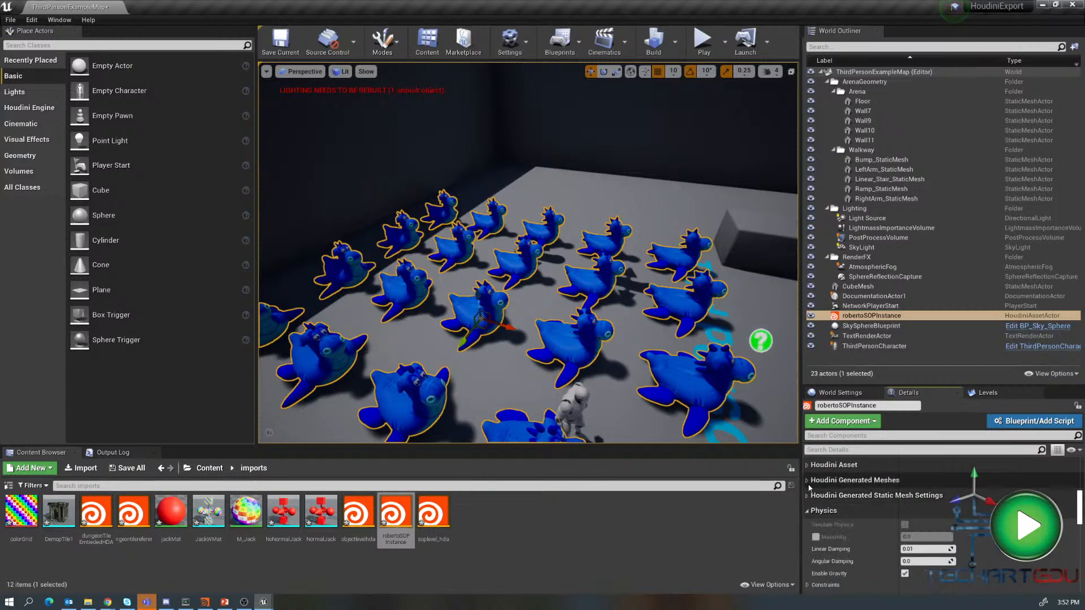
{"action": "left_click", "coordinate": [808, 481]}
{"action": "left_click", "coordinate": [807, 494]}
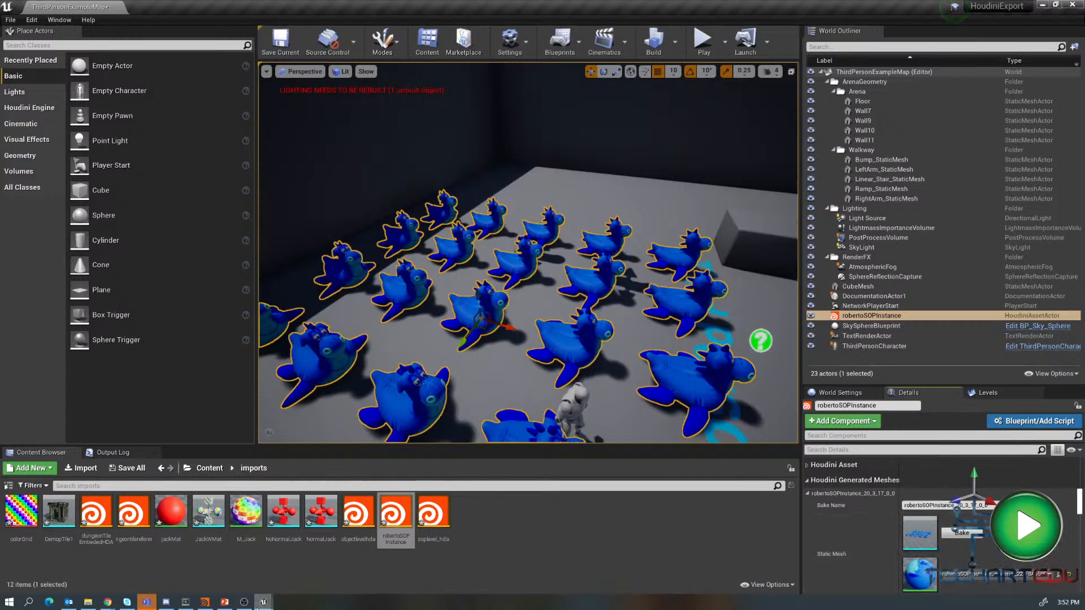
- Switch to Houdini, go inside RobertoSOPInstance and enable Pack and Instance on the copytopoints1 node
{"action": "left_click", "coordinate": [206, 604]}
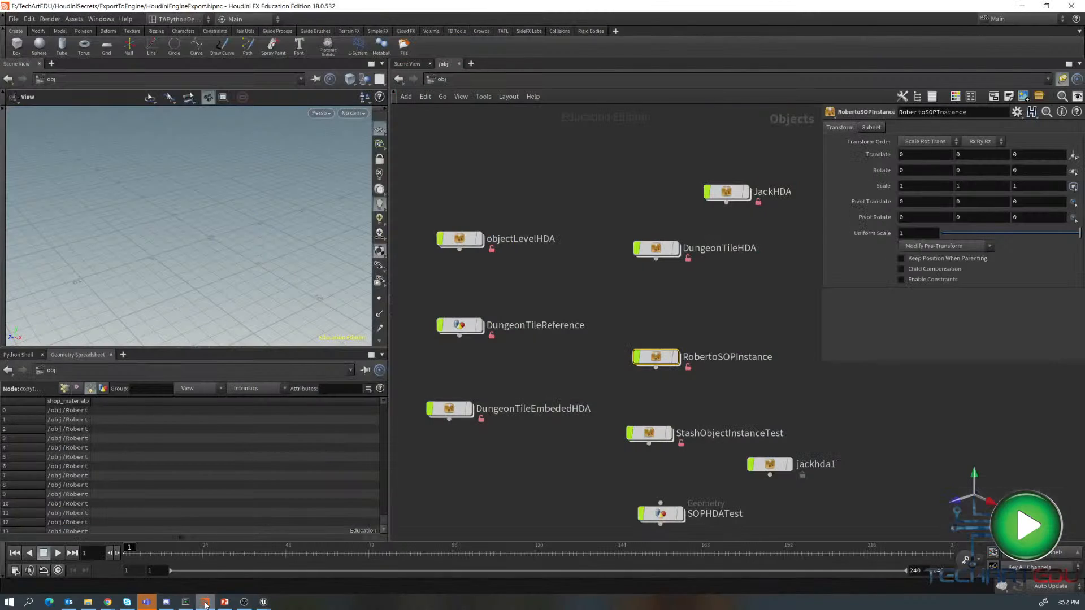
{"action": "double_click", "coordinate": [655, 357]}
{"action": "double_click", "coordinate": [617, 285]}
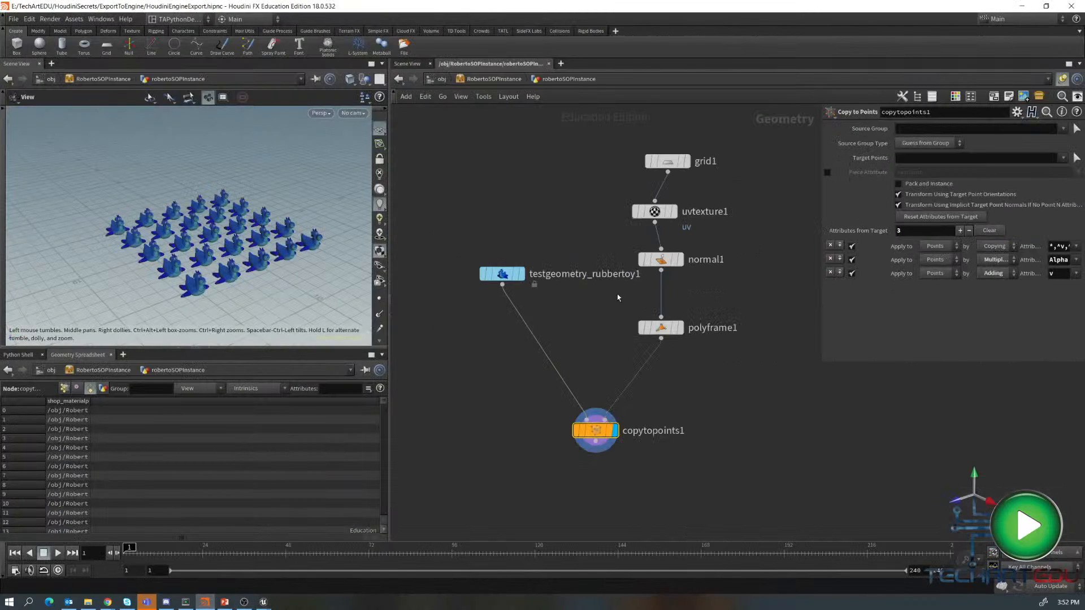
{"action": "left_click", "coordinate": [899, 184]}
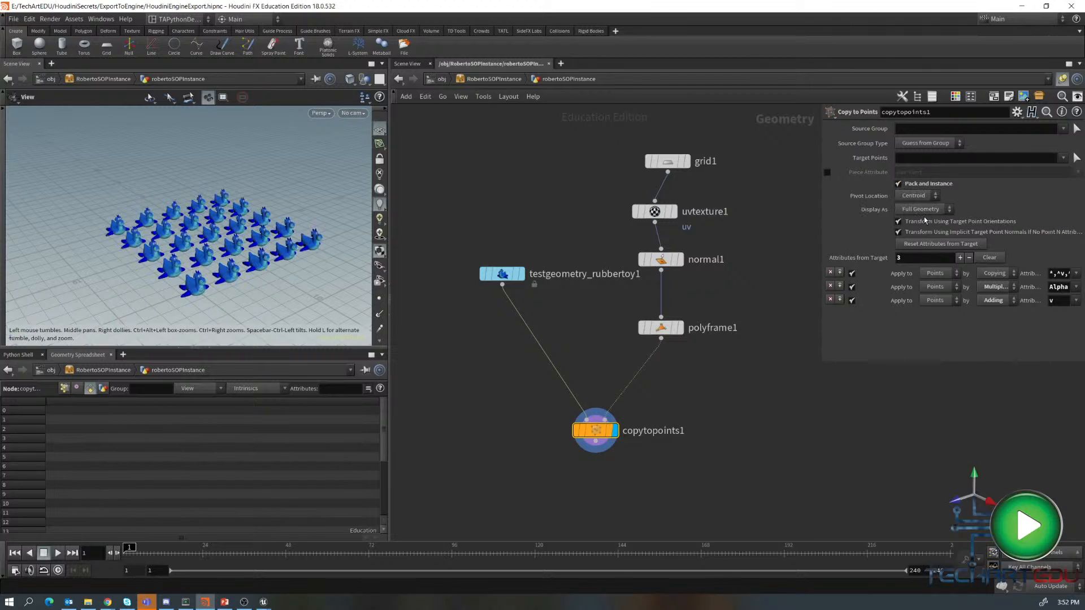
- Return to the object level and save the RobertoSOPInstance node type
{"action": "key", "text": "u"}
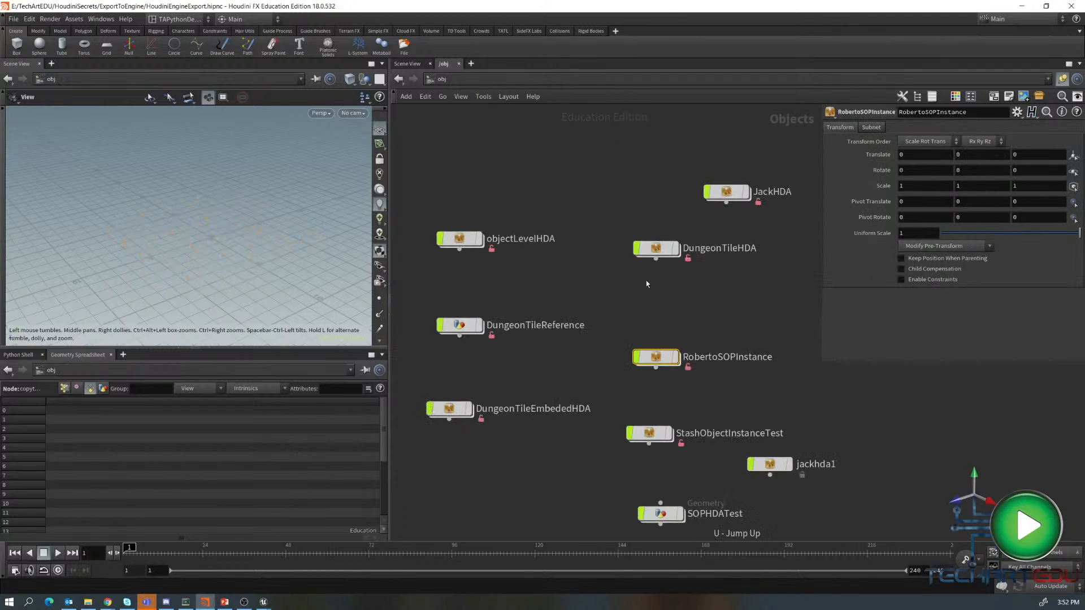
{"action": "right_click", "coordinate": [654, 357]}
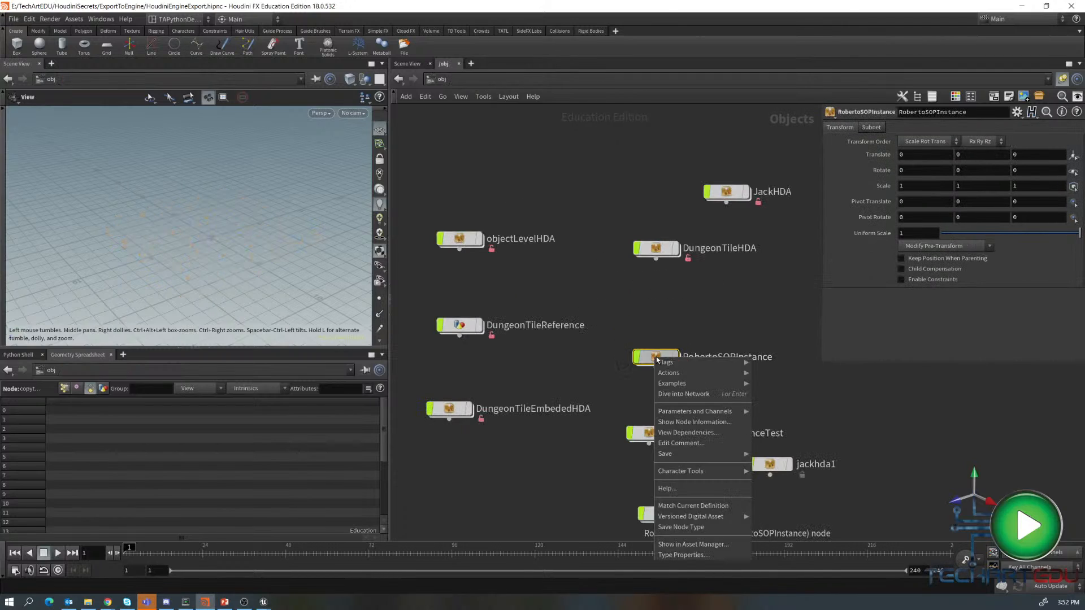
{"action": "left_click", "coordinate": [682, 528]}
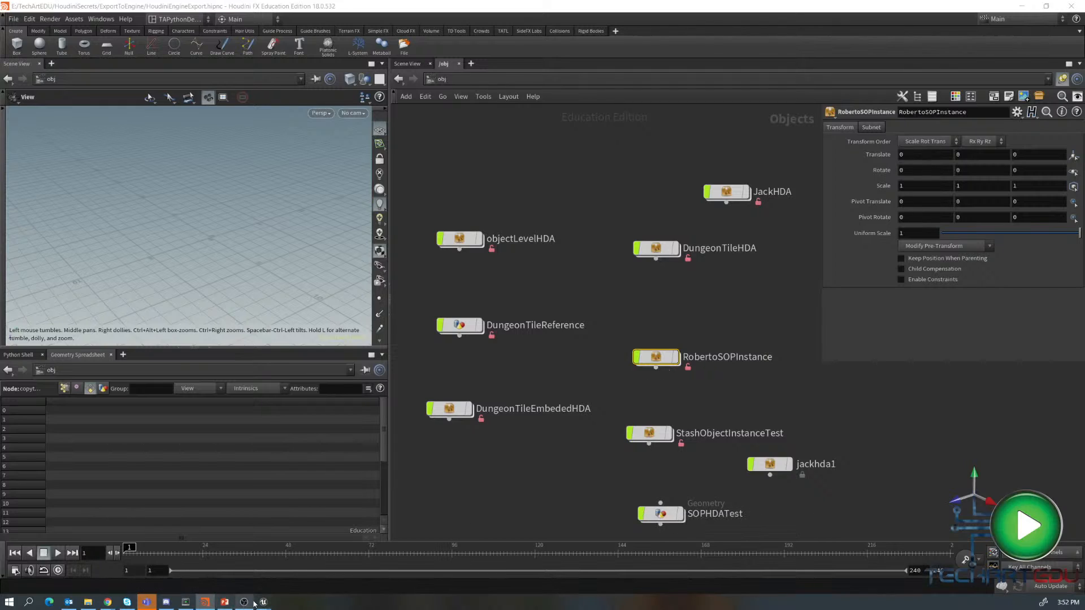
- Switch to Unreal, enlarge the details panel and collapse its property sections to tidy the robertoSOPInstance details
{"action": "mouse_move", "coordinate": [267, 606]}
{"action": "left_click", "coordinate": [217, 586]}
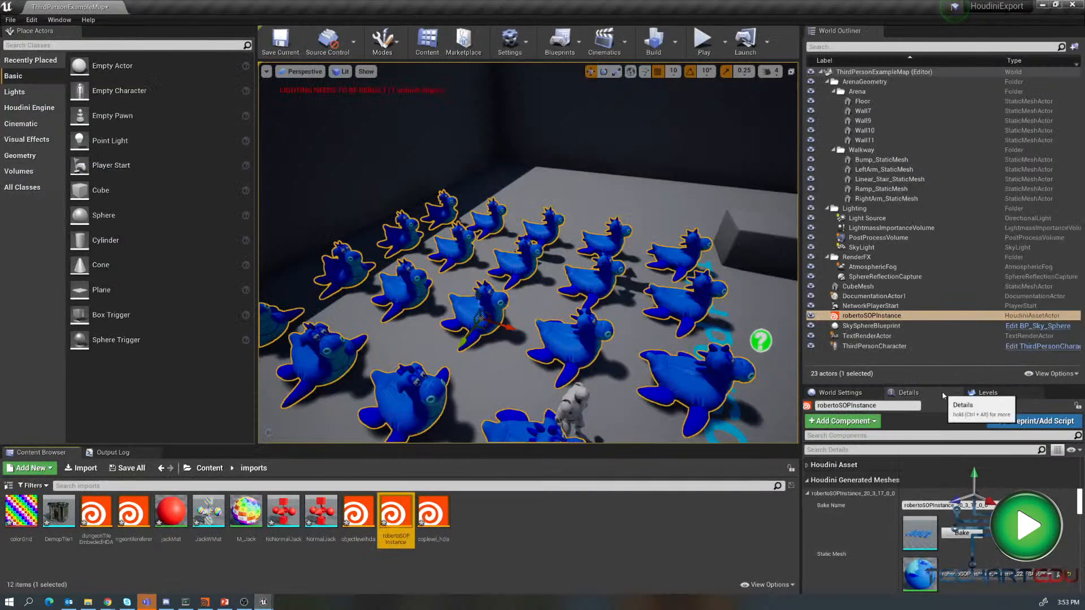
{"action": "left_click_drag", "start_coordinate": [945, 386], "coordinate": [945, 199]}
{"action": "mouse_move", "coordinate": [1079, 408]}
{"action": "left_mouse_down"}
{"action": "mouse_move", "coordinate": [1079, 336]}
{"action": "mouse_move", "coordinate": [1079, 406]}
{"action": "left_mouse_up"}
{"action": "right_click_drag", "start_coordinate": [875, 356], "coordinate": [875, 378]}
{"action": "left_click", "coordinate": [811, 354]}
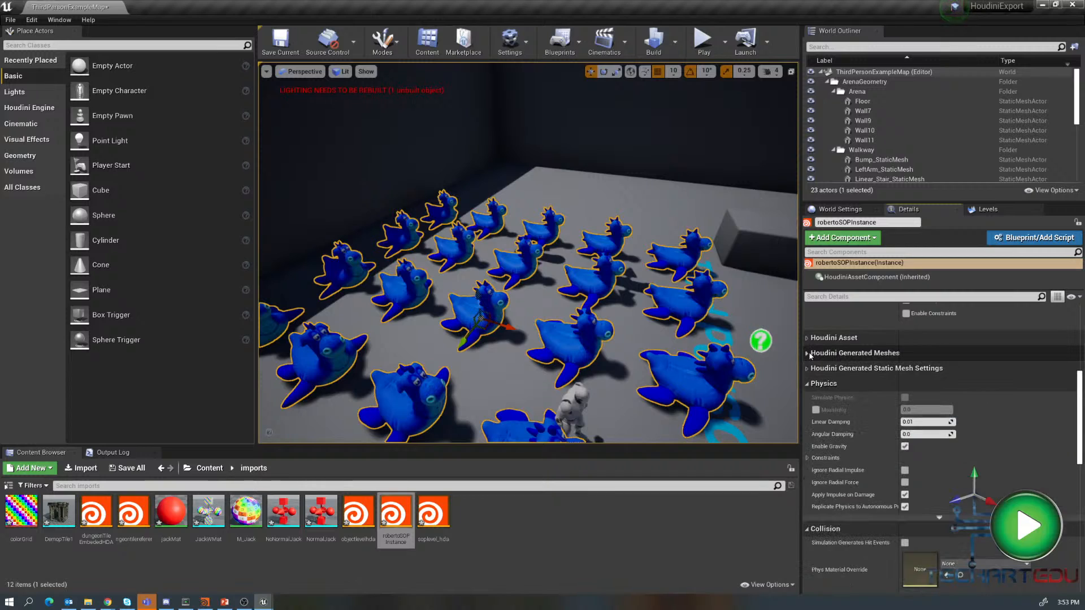
{"action": "left_click", "coordinate": [810, 384]}
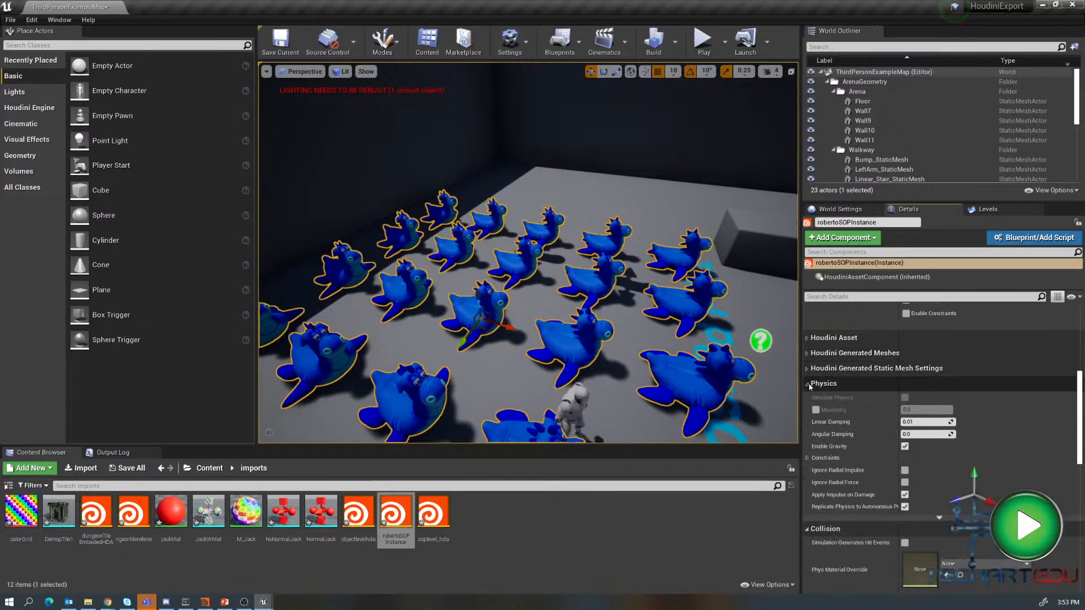
{"action": "left_click", "coordinate": [808, 400]}
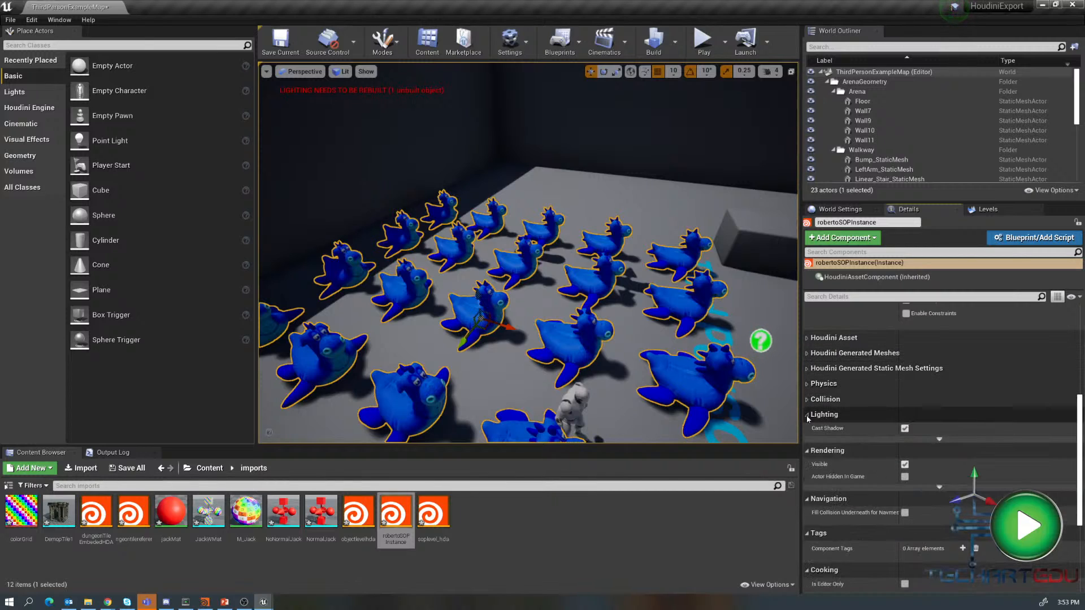
{"action": "left_click", "coordinate": [809, 415]}
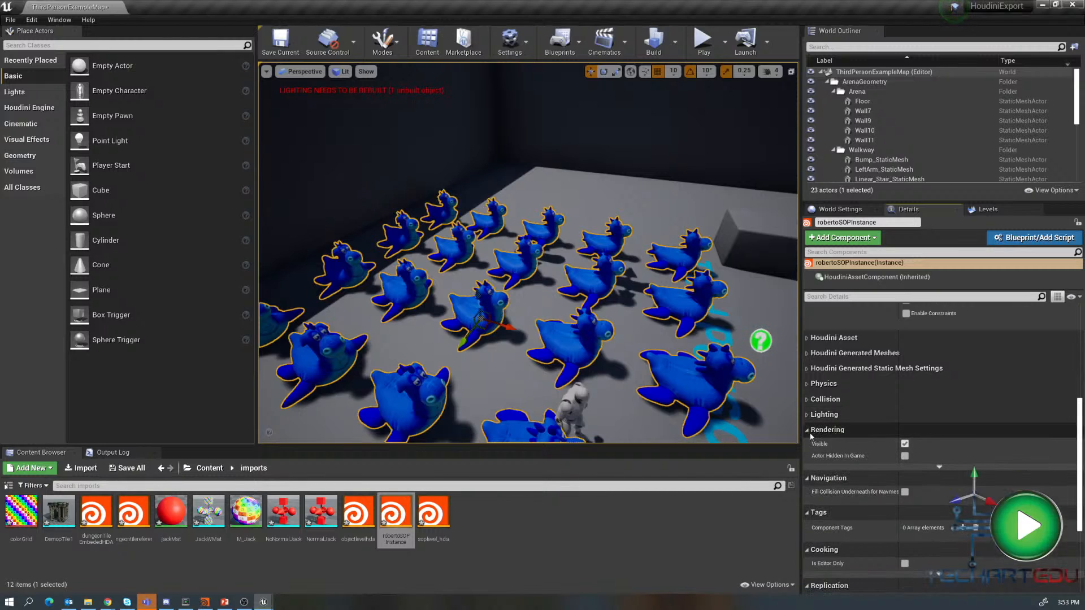
{"action": "left_click", "coordinate": [809, 431]}
{"action": "left_click", "coordinate": [809, 445]}
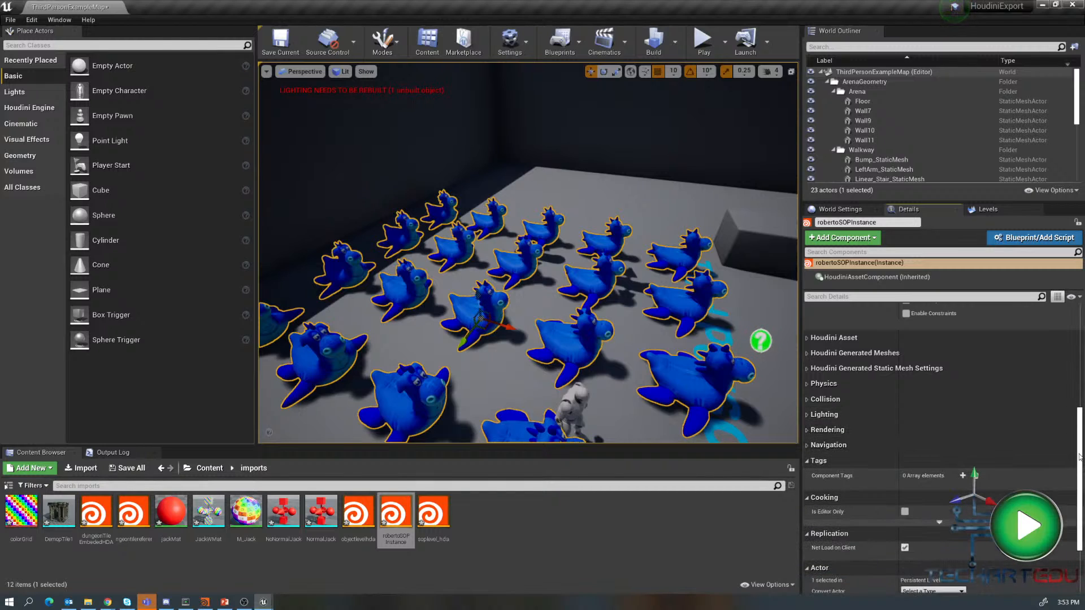
- Recook the robertoSOPInstance asset from its Houdini Asset cooking actions
{"action": "left_click_drag", "start_coordinate": [1079, 457], "coordinate": [1084, 370]}
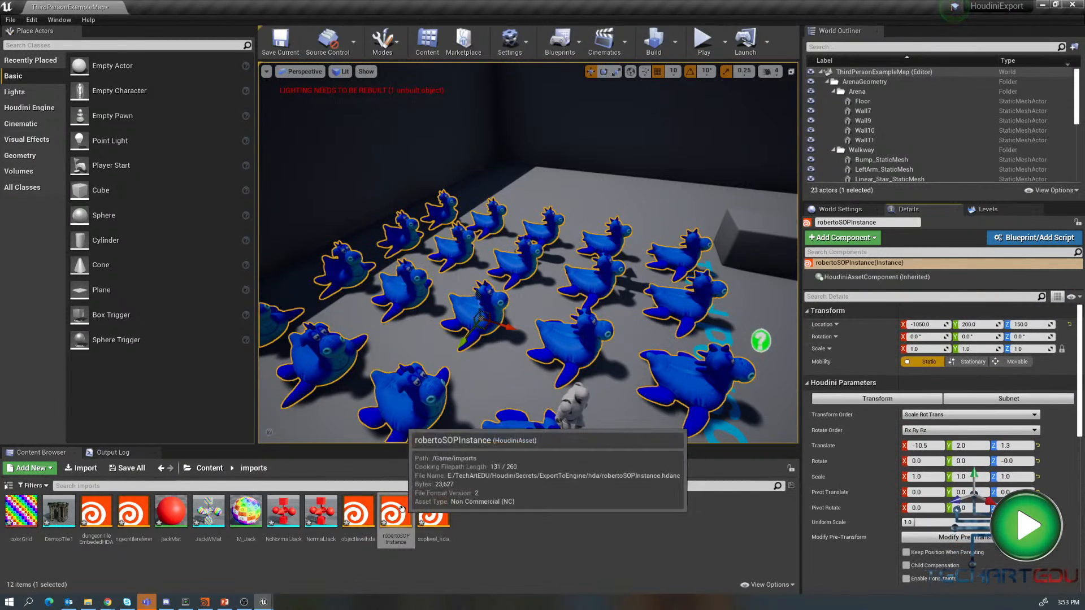
{"action": "right_click_drag", "start_coordinate": [563, 334], "coordinate": [569, 335]}
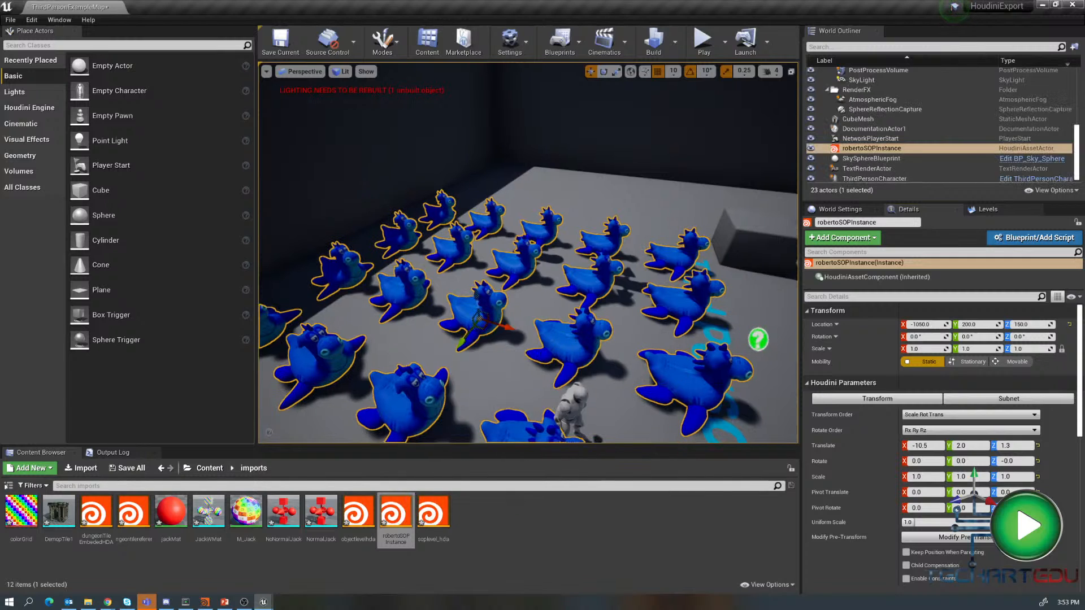
{"action": "scroll", "coordinate": [979, 471], "scroll_direction": "down", "scroll_amount": 3}
{"action": "scroll", "coordinate": [979, 471], "scroll_direction": "down", "scroll_amount": 2}
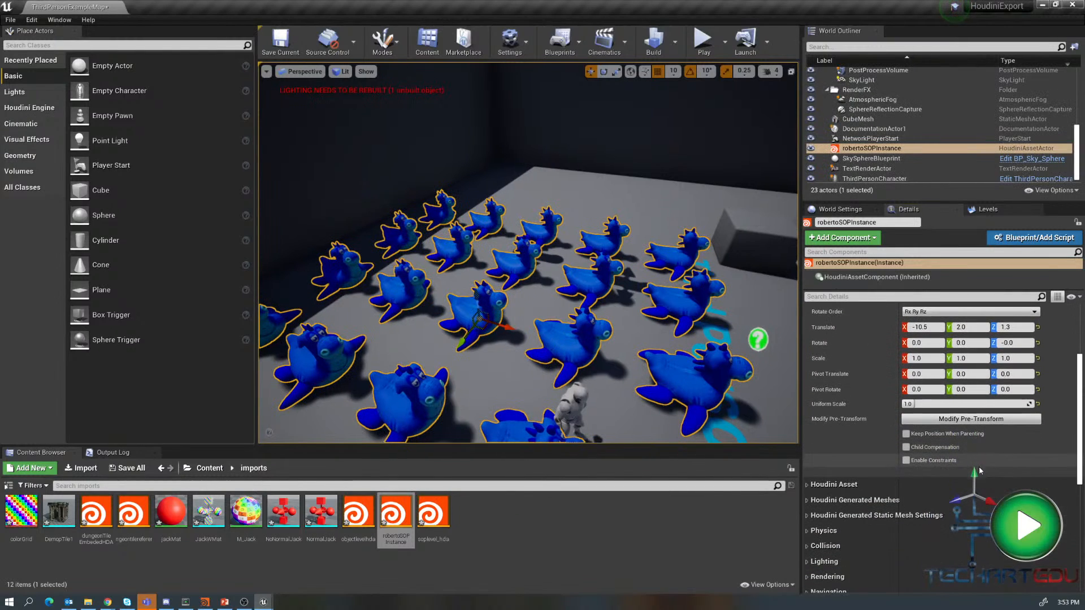
{"action": "left_click", "coordinate": [807, 485]}
{"action": "left_click", "coordinate": [808, 510]}
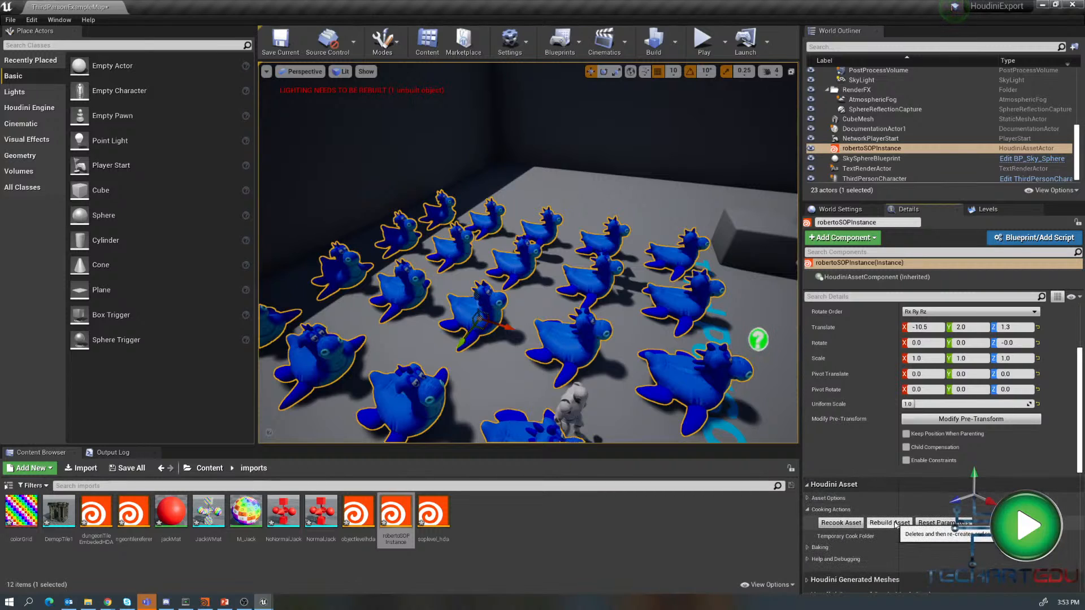
{"action": "left_click", "coordinate": [841, 523]}
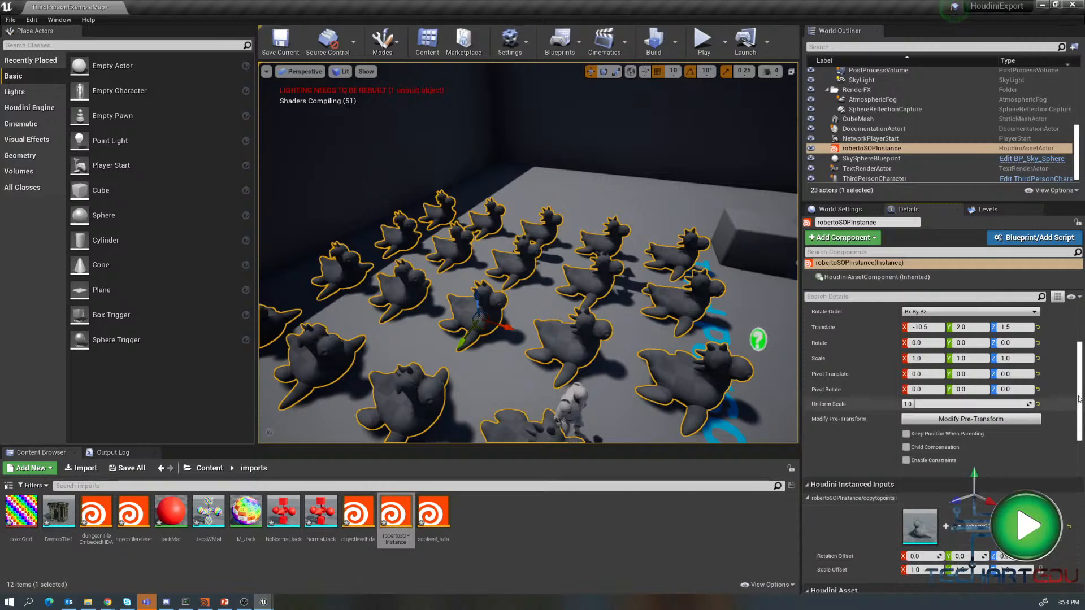
- Add another instance variation to the copytopoints1 instanced input and set the first variation to SM_Chair
{"action": "left_click_drag", "start_coordinate": [1082, 388], "coordinate": [1084, 438]}
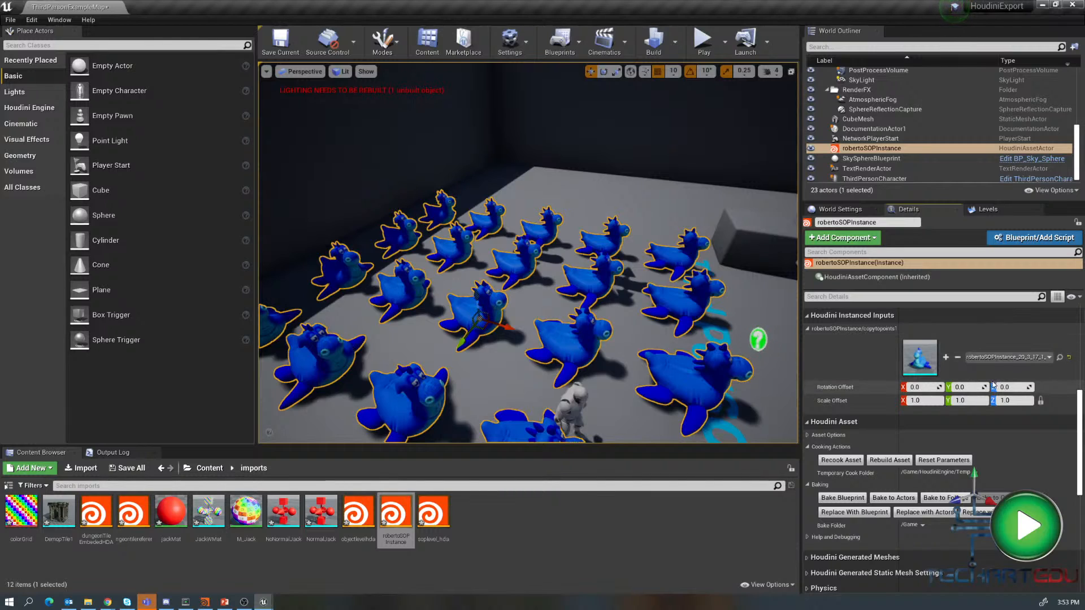
{"action": "left_click", "coordinate": [946, 358]}
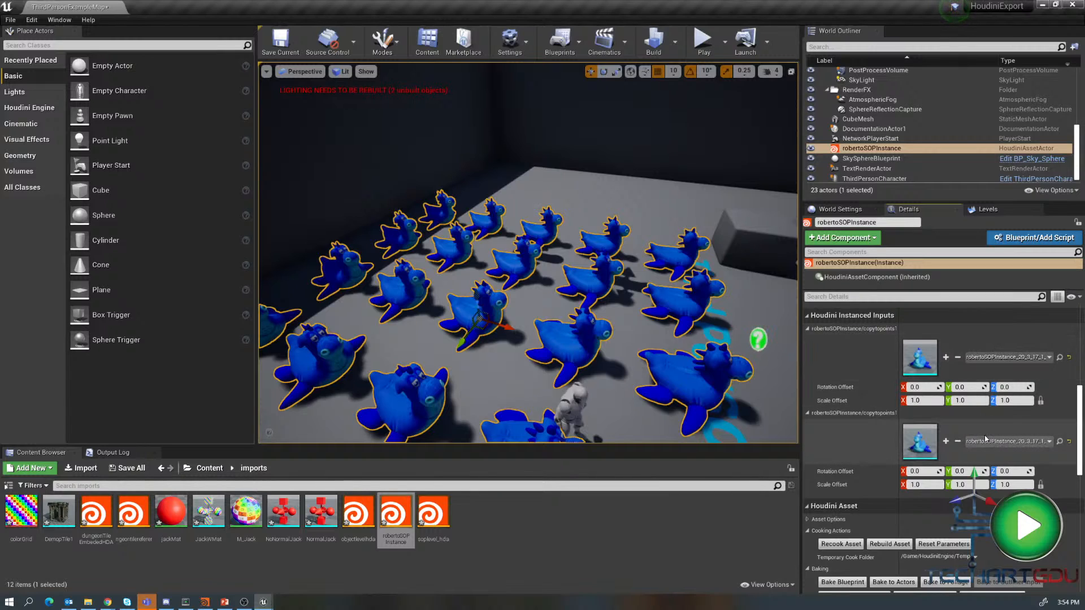
{"action": "left_click", "coordinate": [999, 359]}
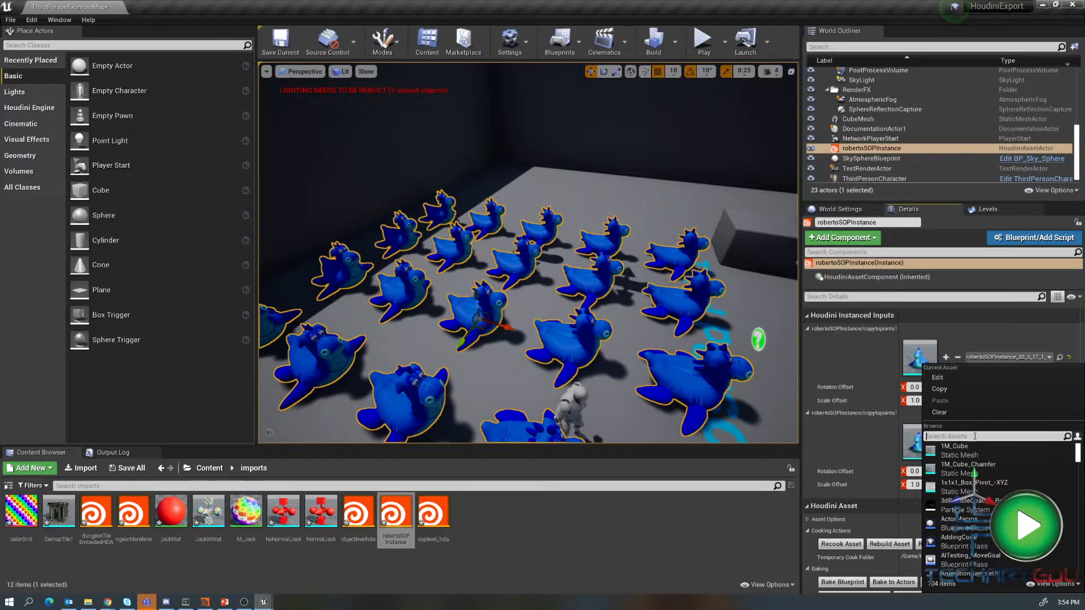
{"action": "type", "text": "chai"}
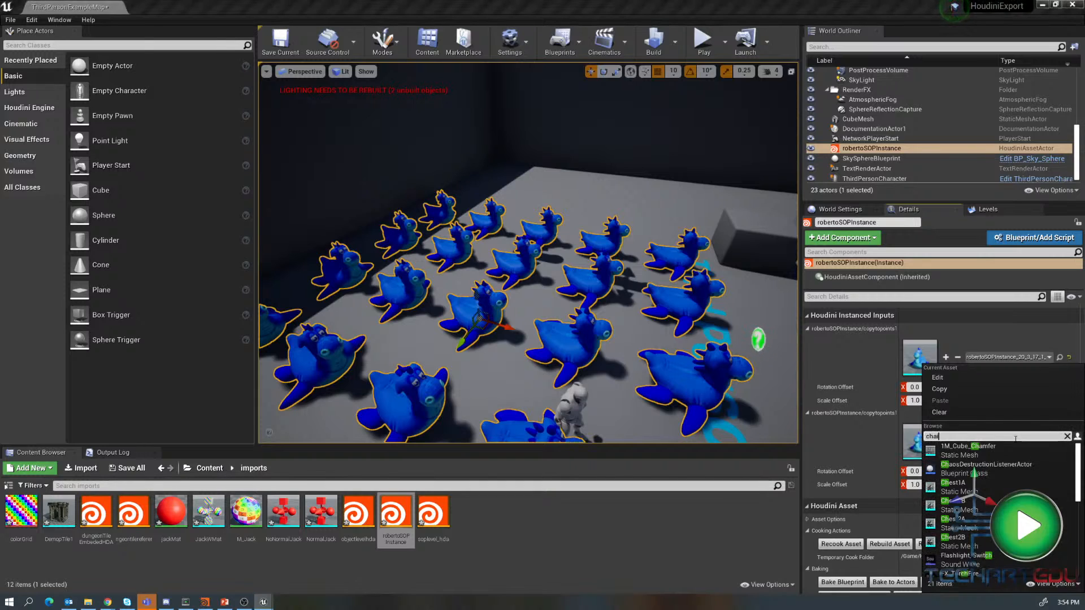
{"action": "type", "text": "r"}
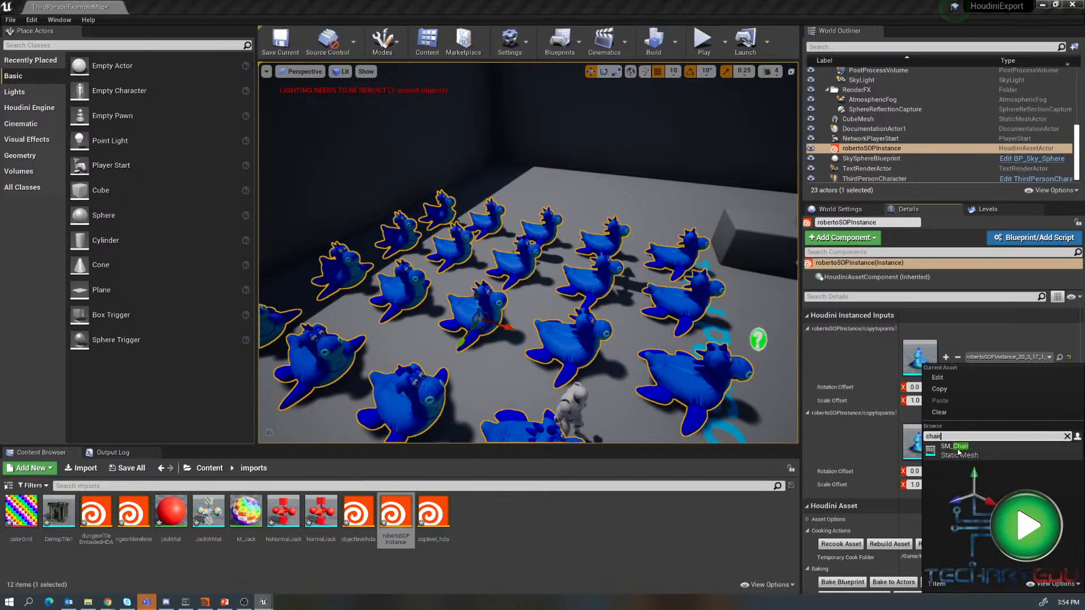
{"action": "left_click", "coordinate": [959, 452]}
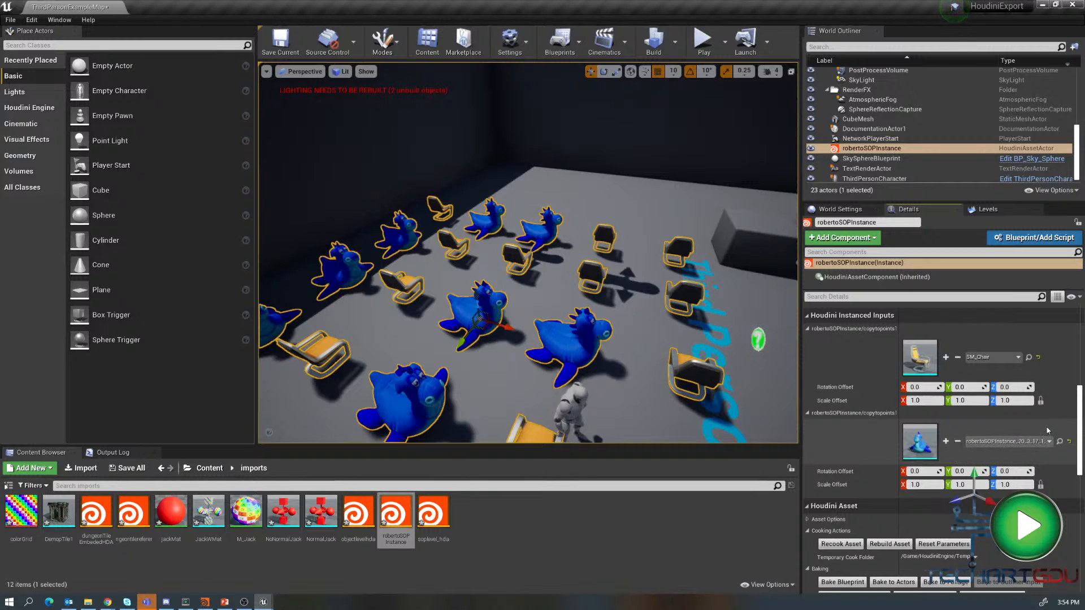
- Add a third instance variation and set the first variation's mesh to Rock4D
{"action": "left_click", "coordinate": [945, 357]}
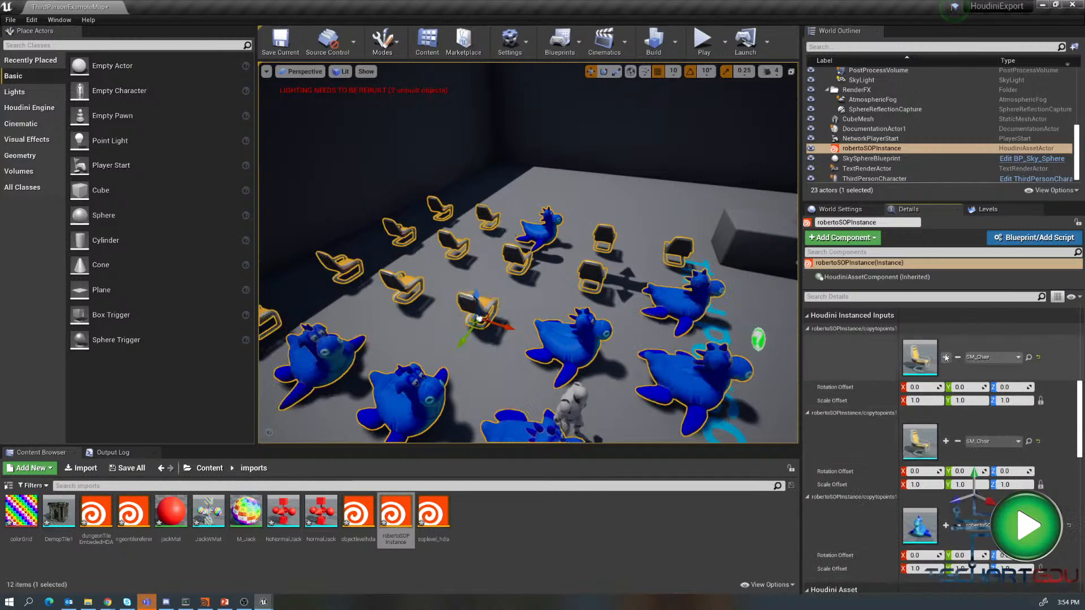
{"action": "left_click", "coordinate": [989, 358]}
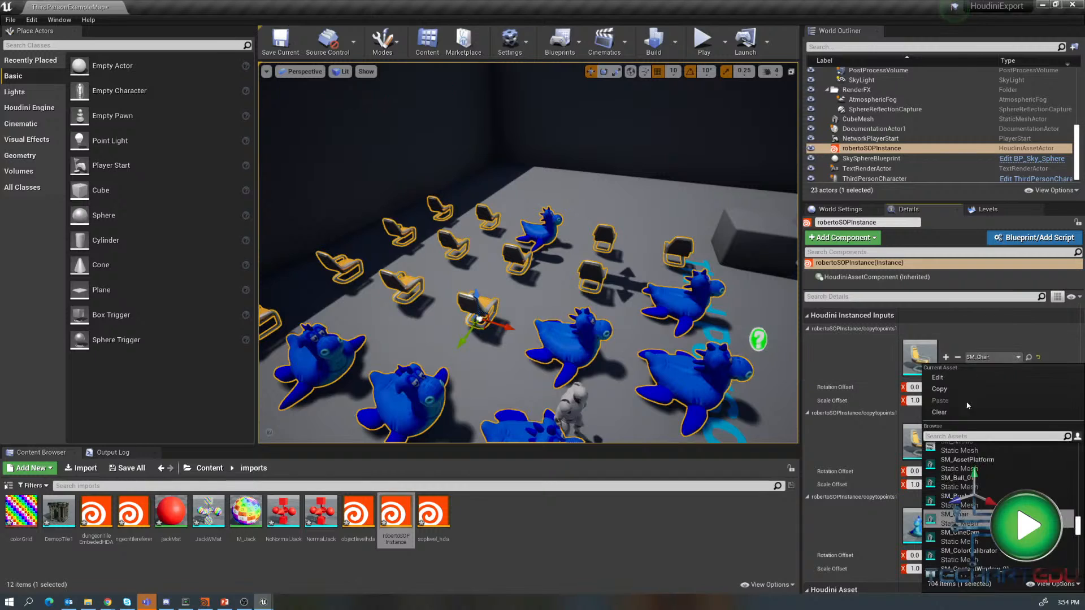
{"action": "type", "text": "ro"}
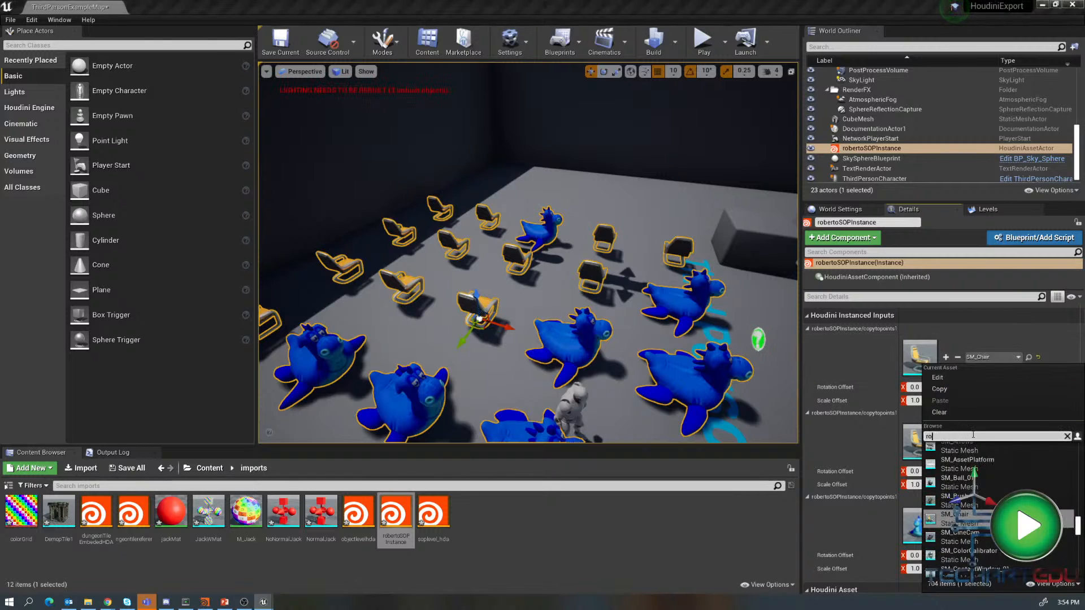
{"action": "type", "text": "ck"}
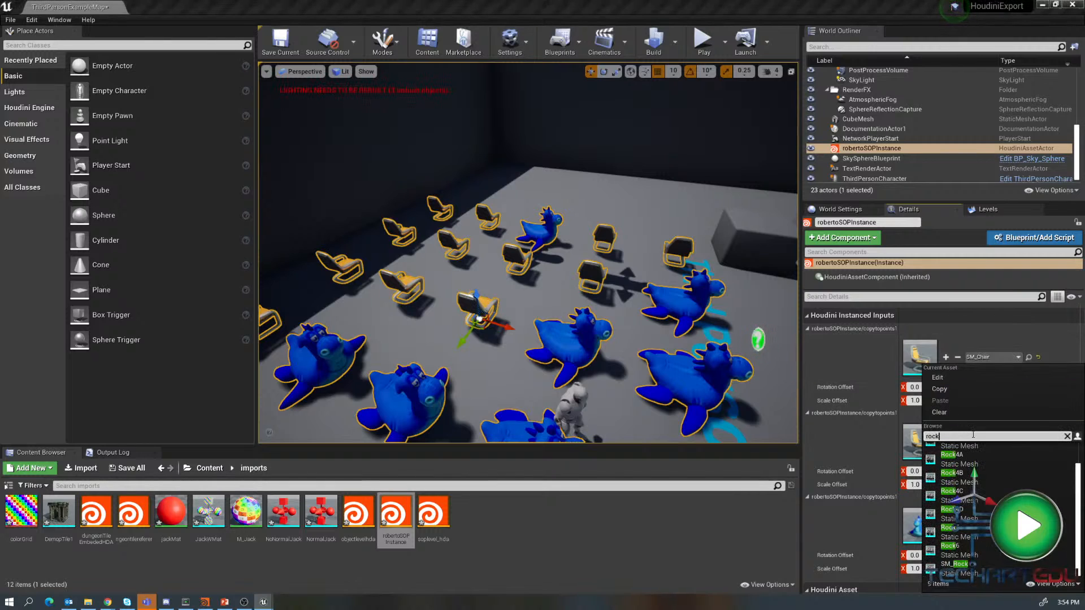
{"action": "left_click", "coordinate": [952, 479]}
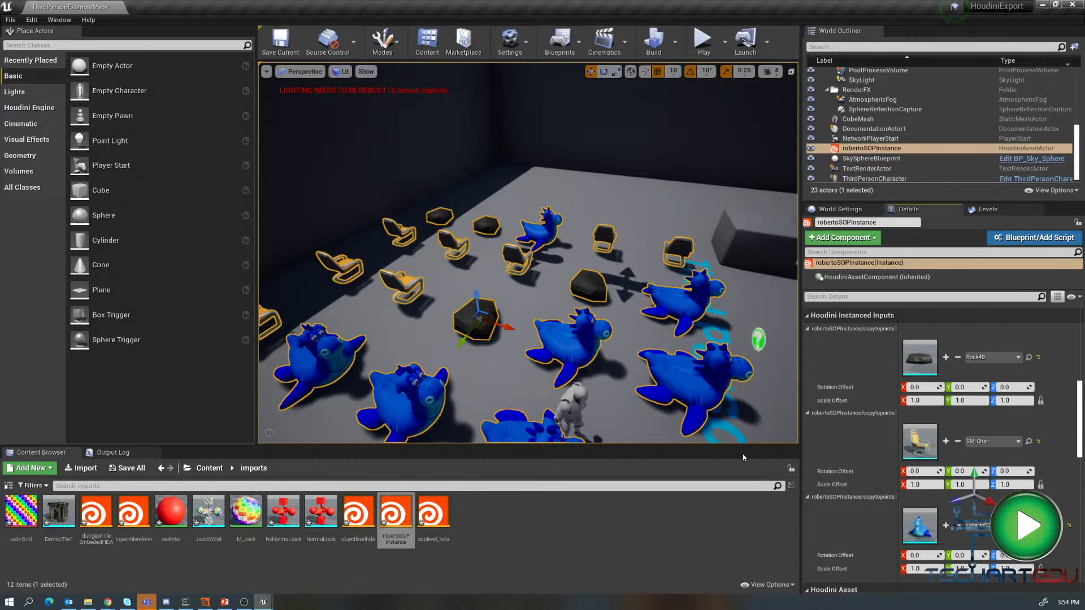
- Replace the first variation's mesh with SM_Bush and deselect the actor in the viewport
{"action": "left_click", "coordinate": [990, 357]}
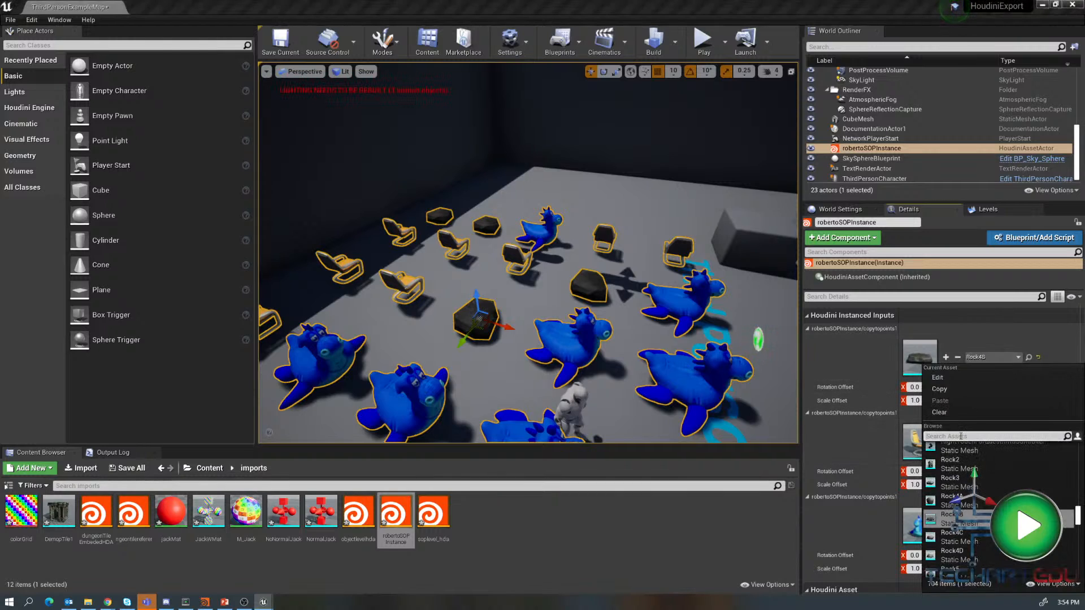
{"action": "type", "text": "bush"}
{"action": "key", "text": "Return"}
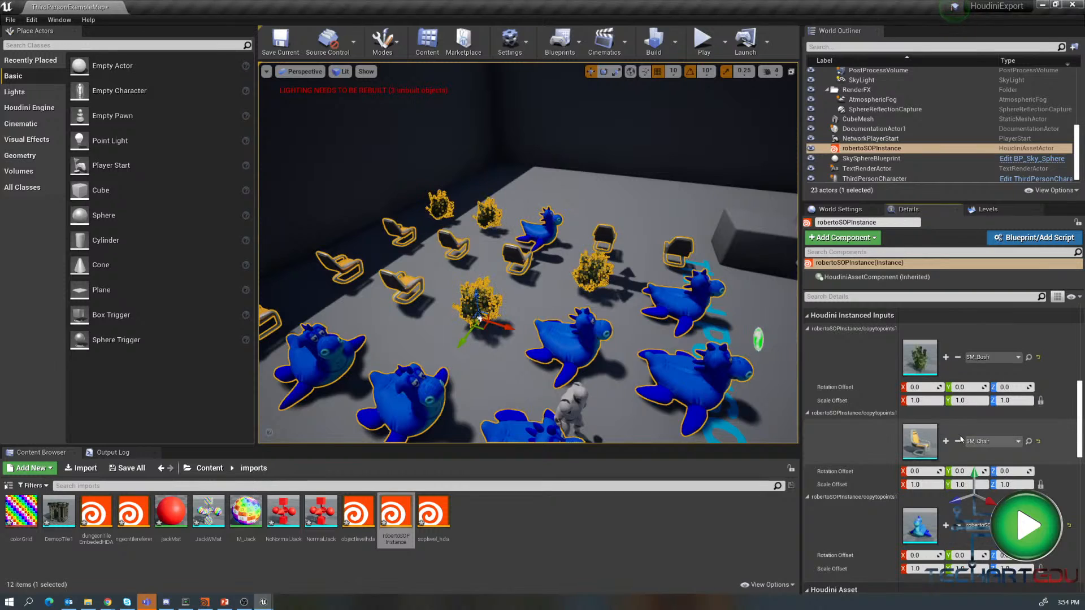
{"action": "left_click", "coordinate": [775, 303]}
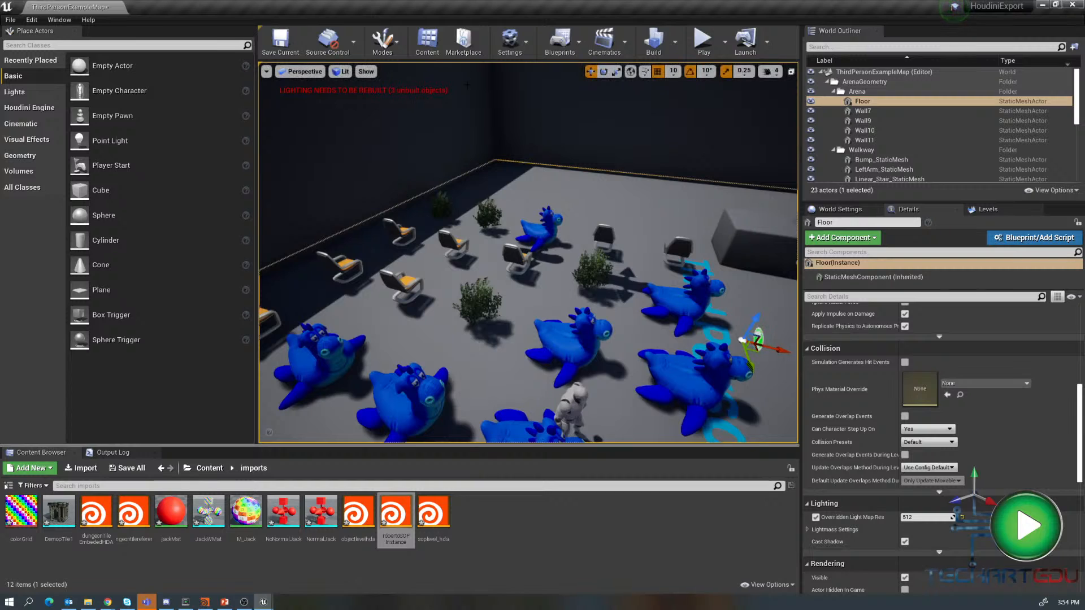
- Switch to Houdini, open the RobertoSOPInstance network to inspect its Copy to Points setup, and return to object level
{"action": "left_click", "coordinate": [206, 602]}
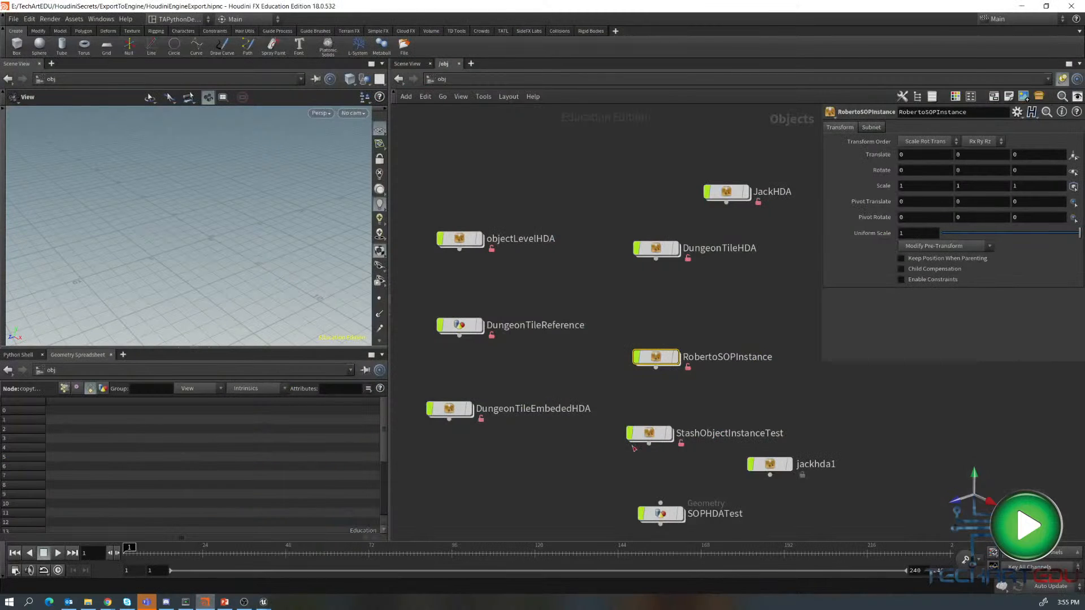
{"action": "double_click", "coordinate": [656, 358]}
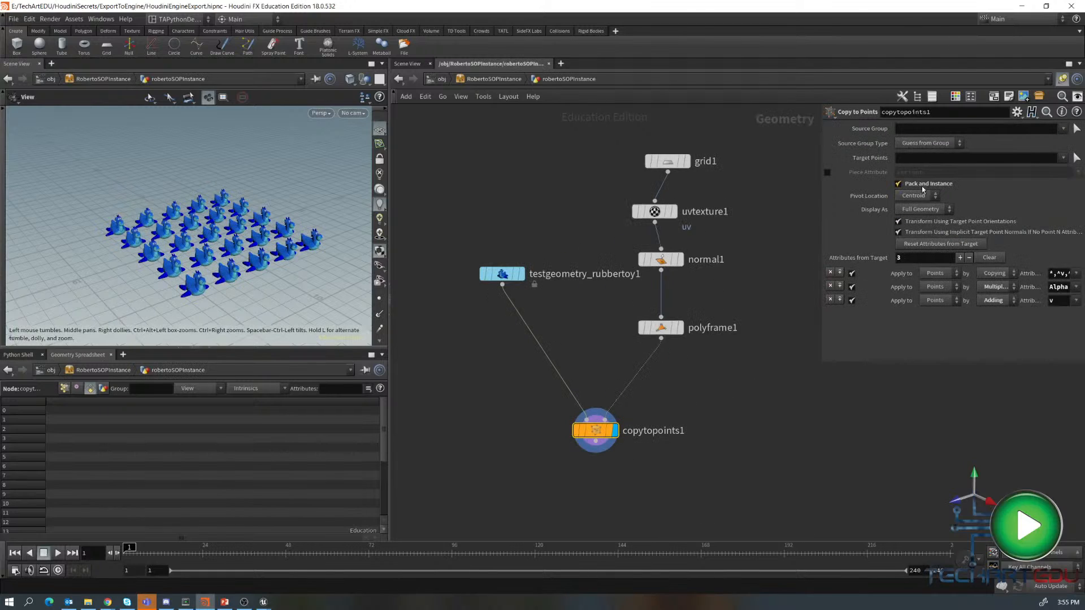
{"action": "mouse_move", "coordinate": [916, 188]}
{"action": "key", "text": "u"}
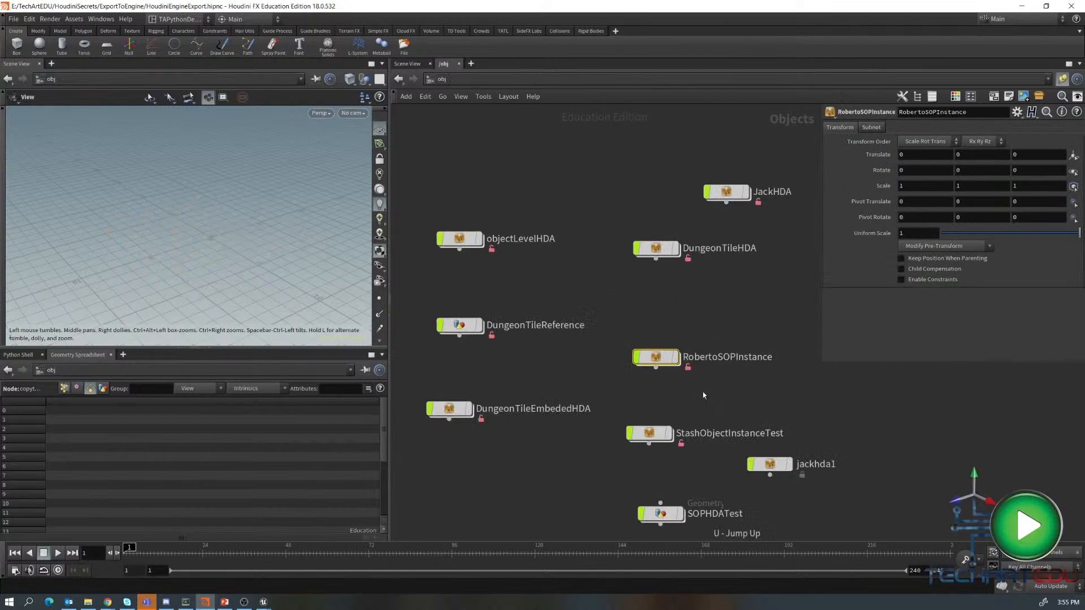
- Reposition the RobertoSOPInstance and StashObjectInstanceTest nodes, then open the StashObjectInstanceTest network
{"action": "left_click_drag", "start_coordinate": [658, 356], "coordinate": [645, 318]}
{"action": "left_click_drag", "start_coordinate": [659, 434], "coordinate": [650, 384]}
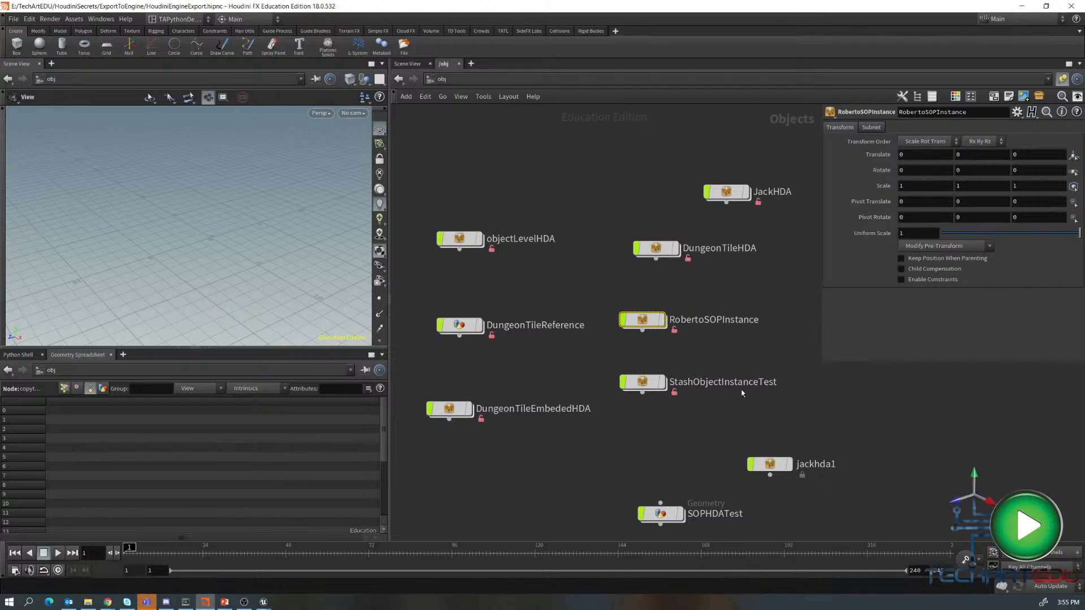
{"action": "double_click", "coordinate": [648, 386]}
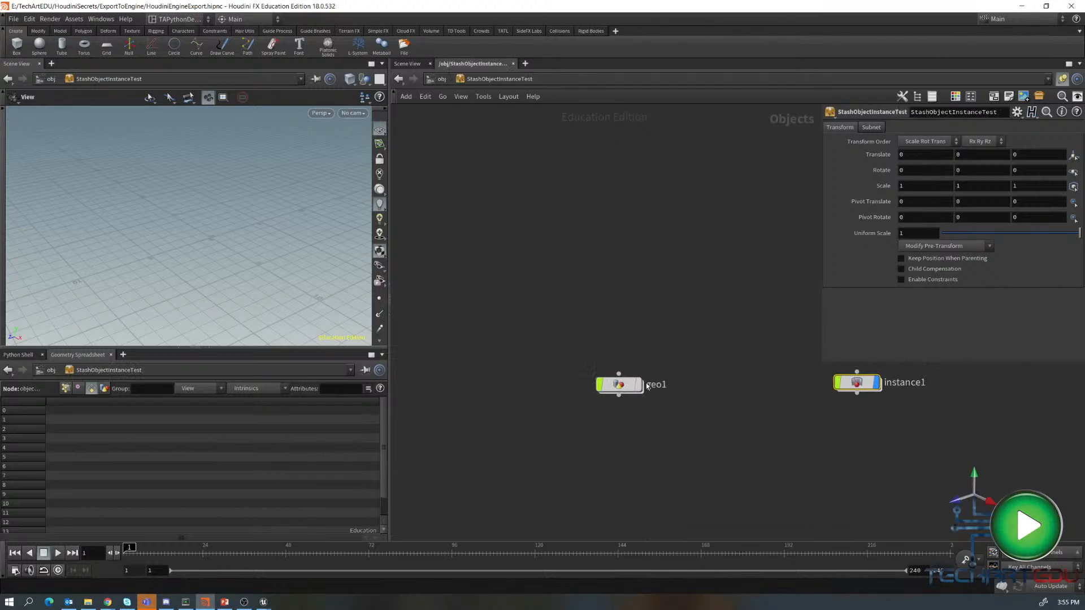
- Rearrange the Stash node, display only the Stash object, and frame the stashed character in the viewport
{"action": "scroll", "coordinate": [659, 454], "scroll_direction": "down", "scroll_amount": 3}
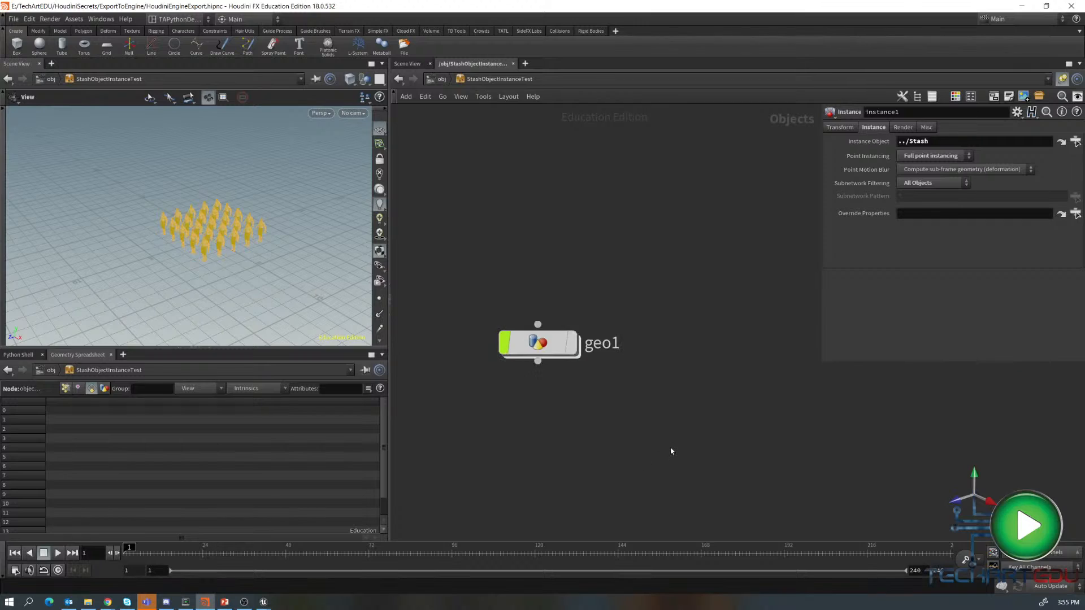
{"action": "middle_click_drag", "start_coordinate": [671, 444], "coordinate": [501, 460]}
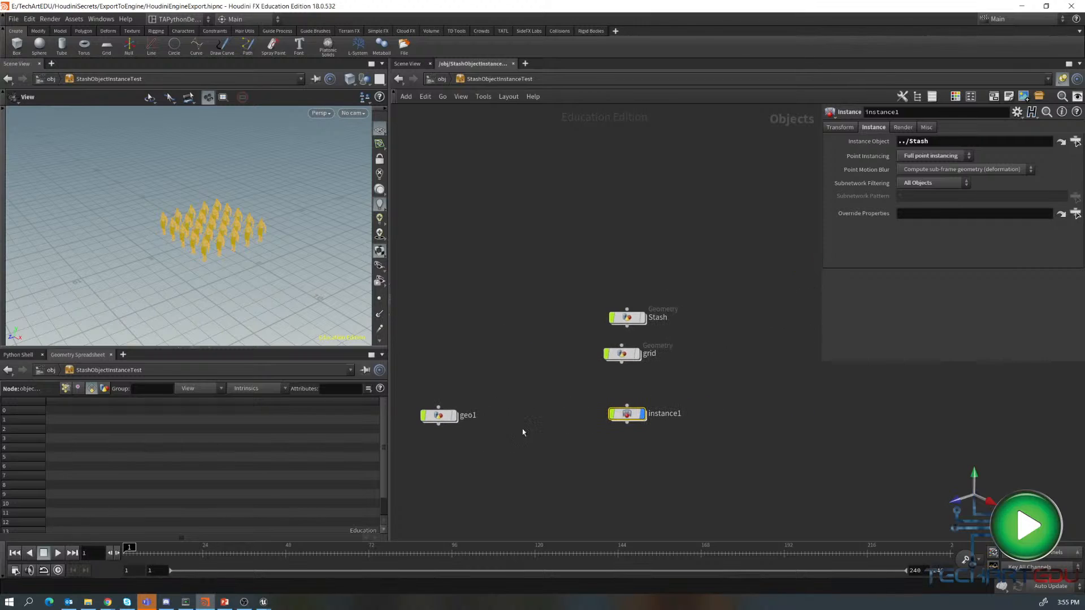
{"action": "left_click_drag", "start_coordinate": [635, 319], "coordinate": [544, 300]}
{"action": "left_click", "coordinate": [544, 396]}
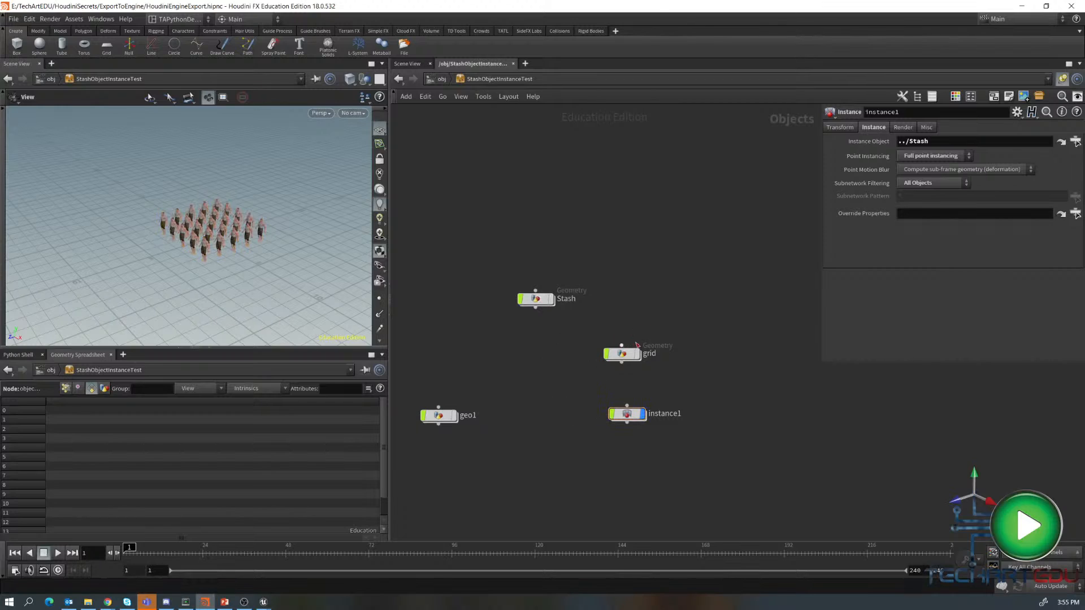
{"action": "left_click", "coordinate": [643, 413]}
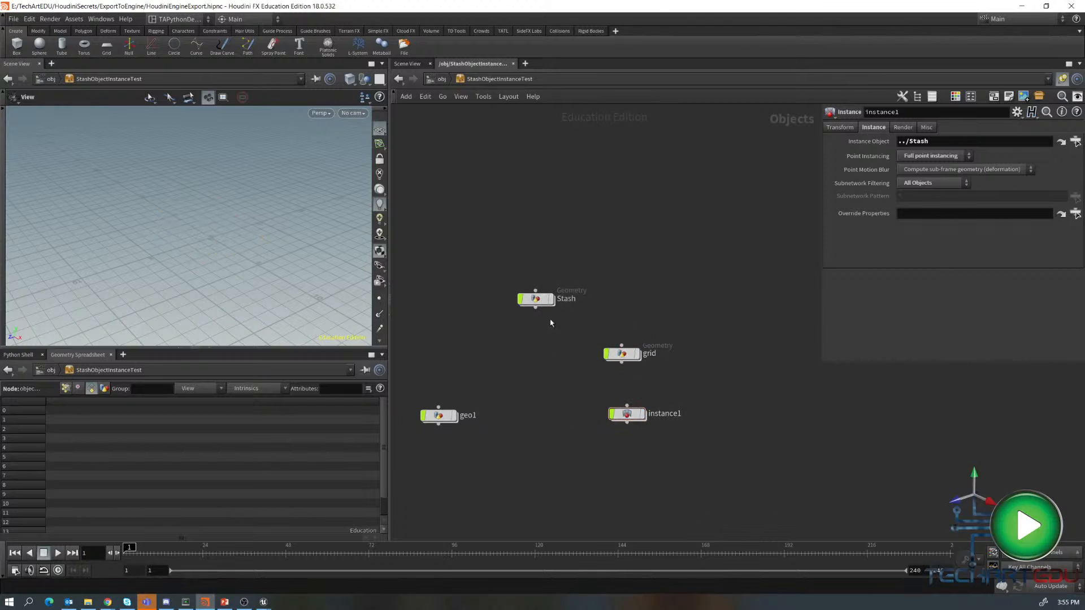
{"action": "left_click", "coordinate": [536, 299]}
{"action": "middle_click_drag", "start_coordinate": [565, 361], "coordinate": [586, 412]}
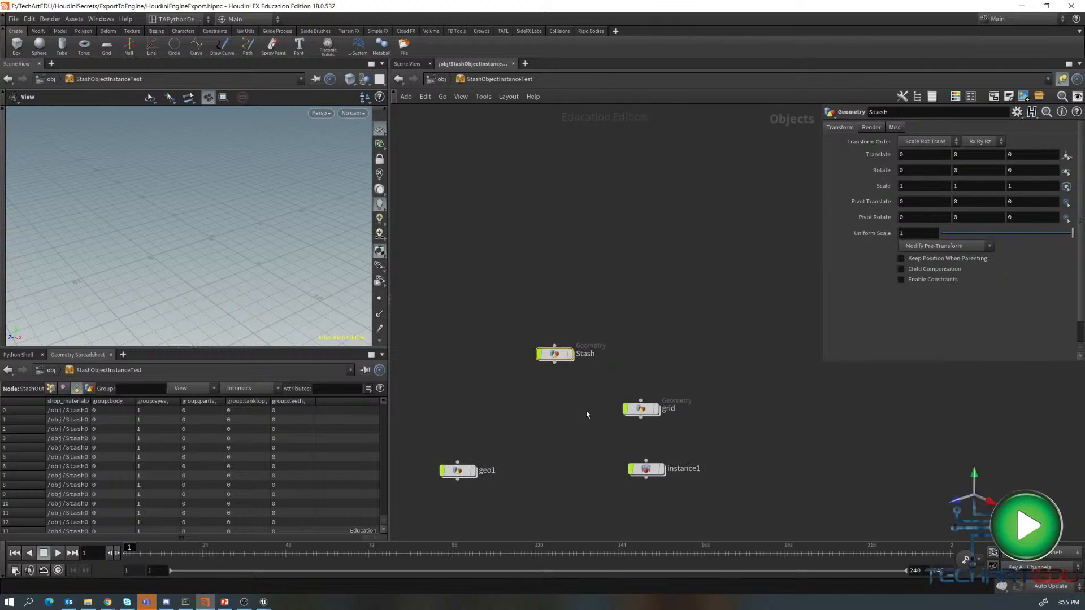
{"action": "scroll", "coordinate": [504, 363], "scroll_direction": "up", "scroll_amount": 3}
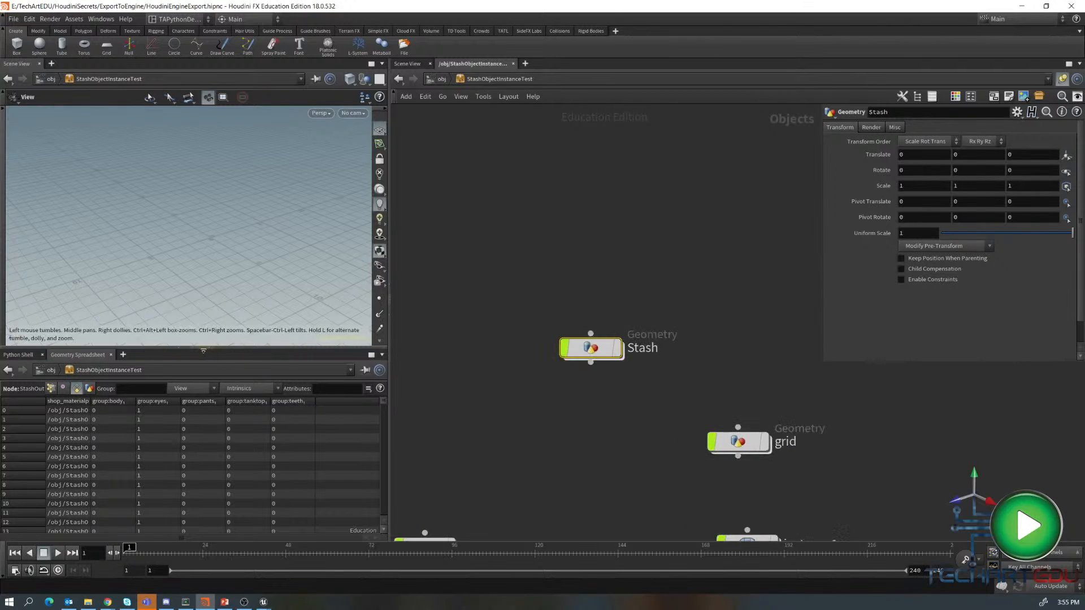
{"action": "left_click", "coordinate": [212, 350]}
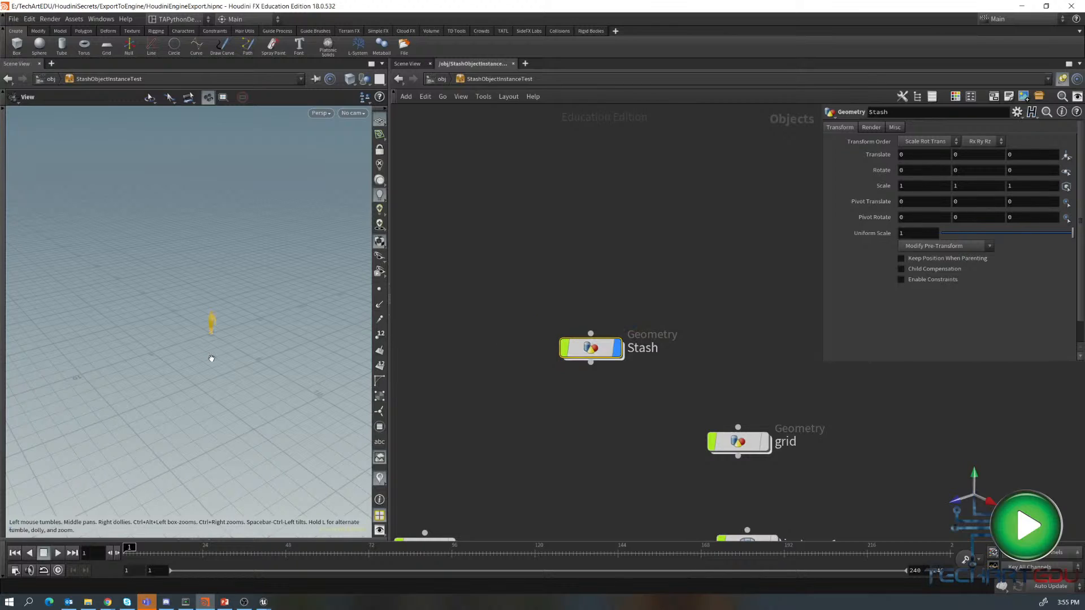
{"action": "key", "text": "h"}
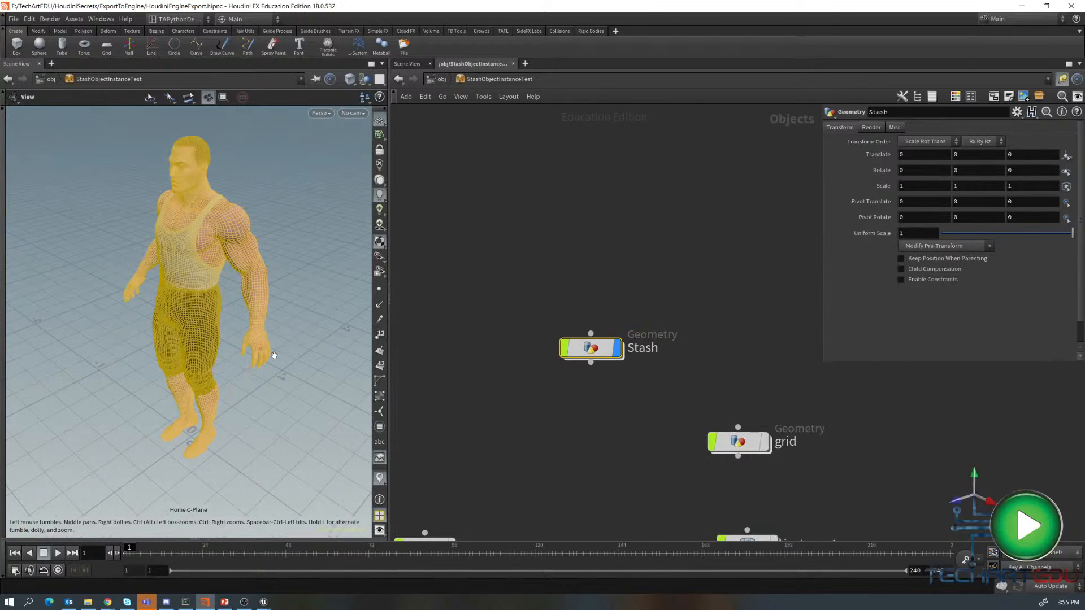
- Turn on the grid object's display alongside the character
{"action": "left_click", "coordinate": [537, 408]}
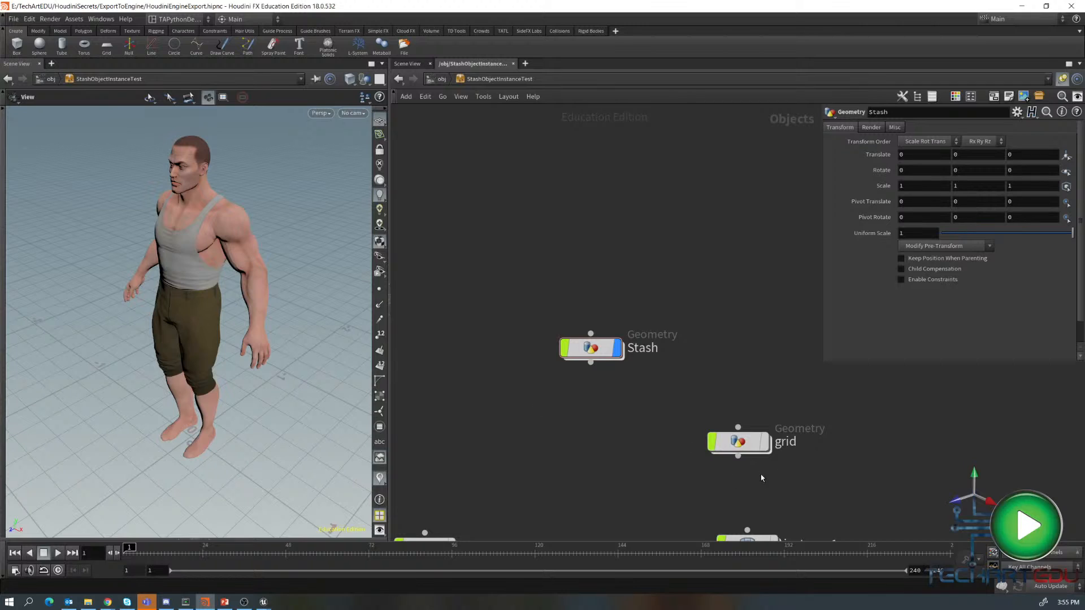
{"action": "left_click", "coordinate": [764, 441]}
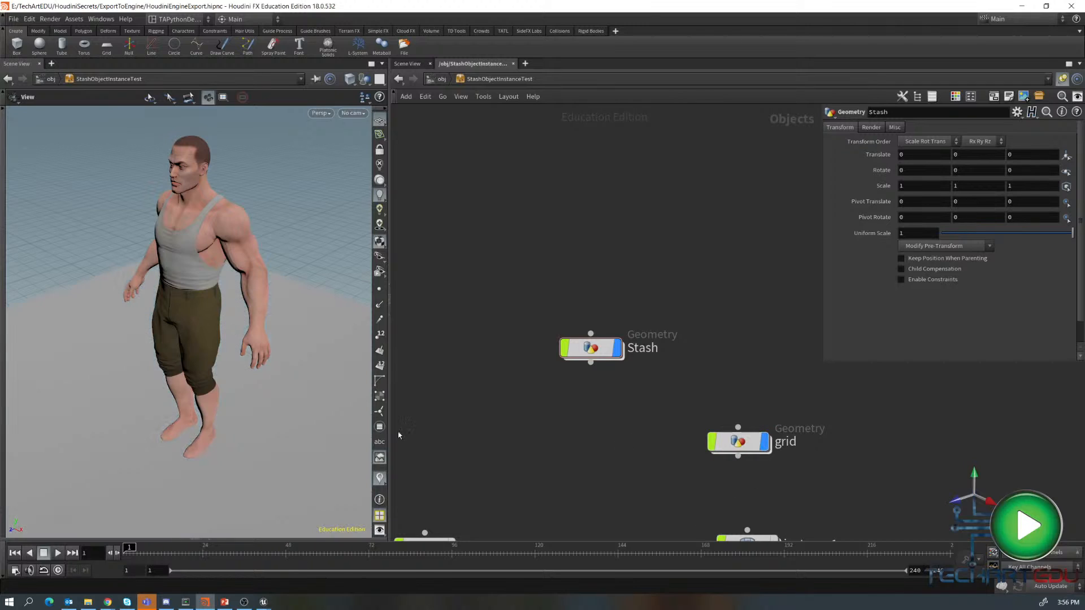
{"action": "scroll", "coordinate": [251, 462], "scroll_direction": "down", "scroll_amount": 6}
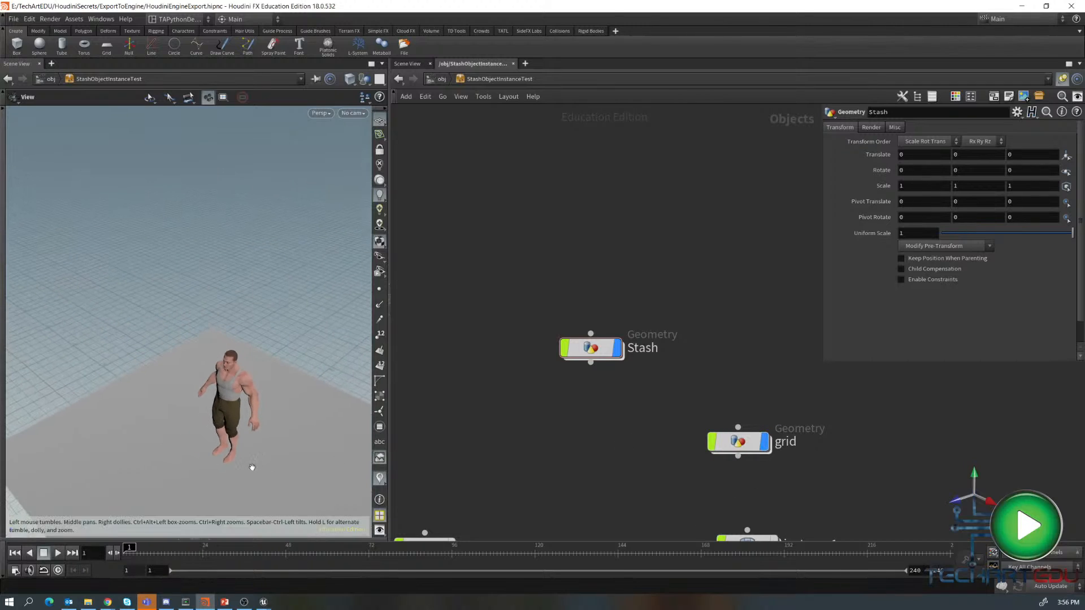
{"action": "middle_click_drag", "start_coordinate": [252, 467], "coordinate": [199, 277]}
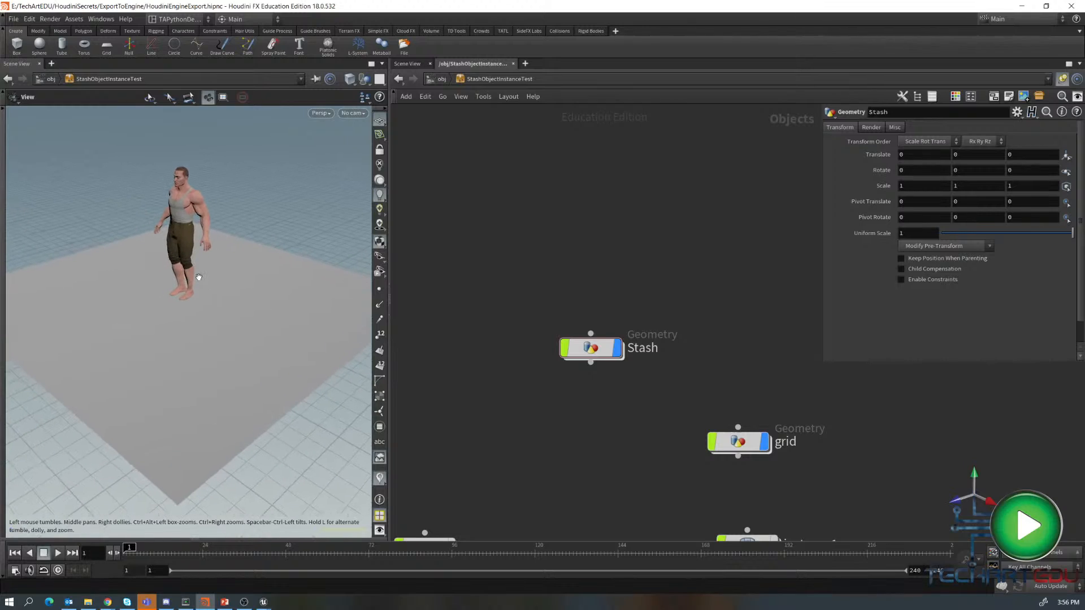
- Inspect the grid object's network, then hide both the grid and Stash objects
{"action": "double_click", "coordinate": [750, 443]}
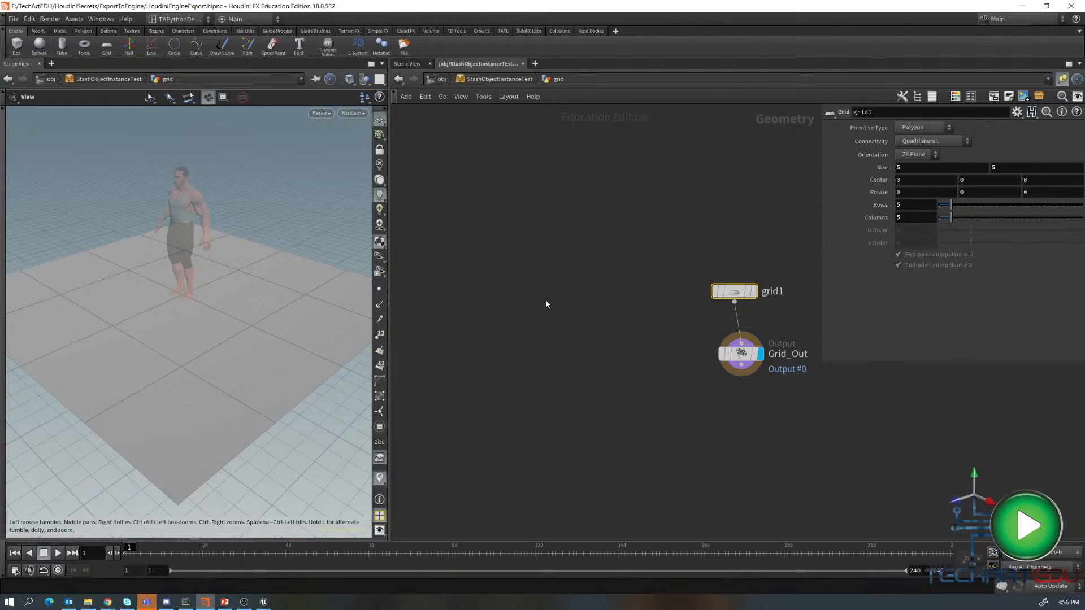
{"action": "key", "text": "u"}
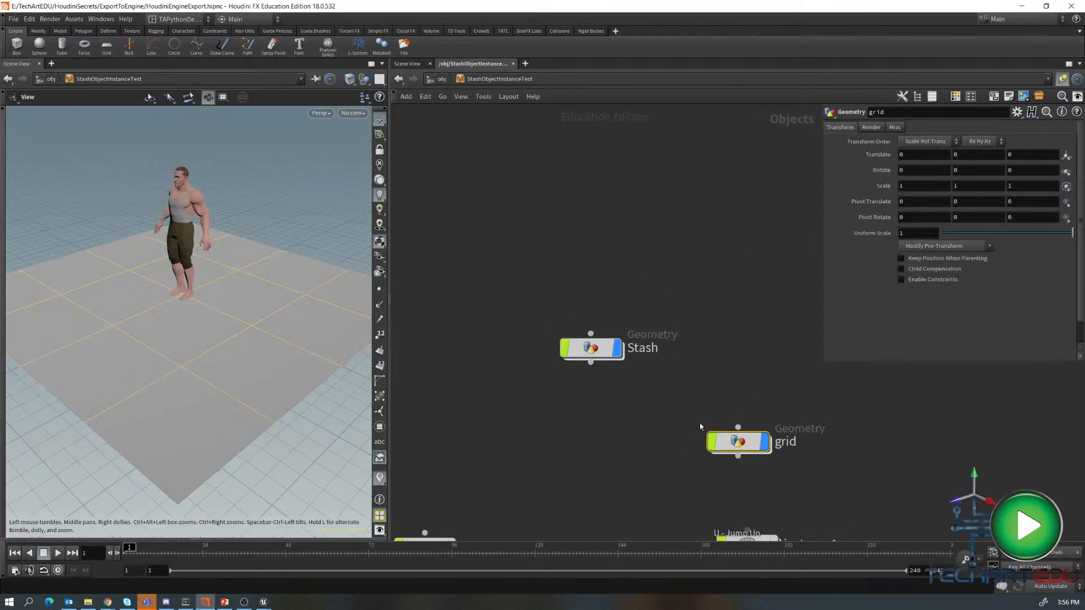
{"action": "middle_click_drag", "start_coordinate": [657, 480], "coordinate": [646, 322]}
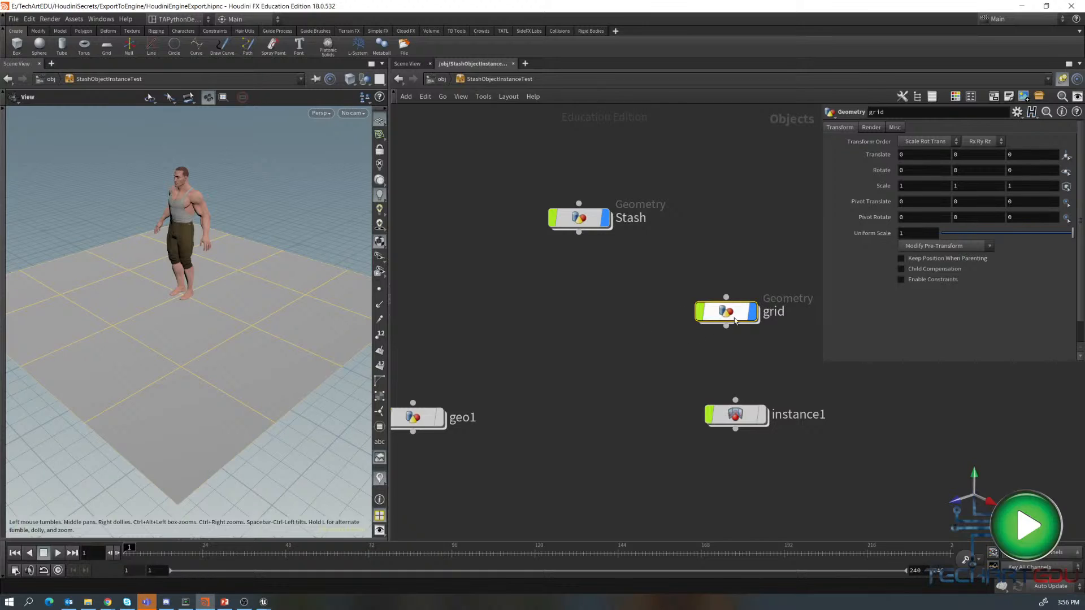
{"action": "left_click", "coordinate": [753, 311]}
{"action": "left_click", "coordinate": [605, 219]}
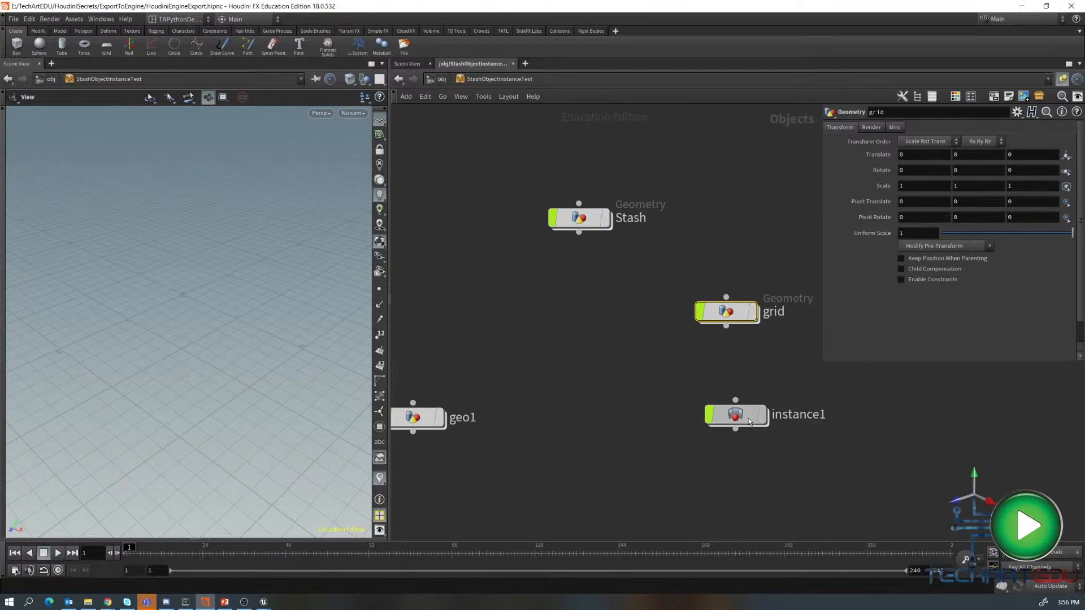
- Move the instance1 node and review its Instance parameters referencing ../Stash
{"action": "left_click_drag", "start_coordinate": [748, 420], "coordinate": [616, 415]}
{"action": "left_click", "coordinate": [618, 410]}
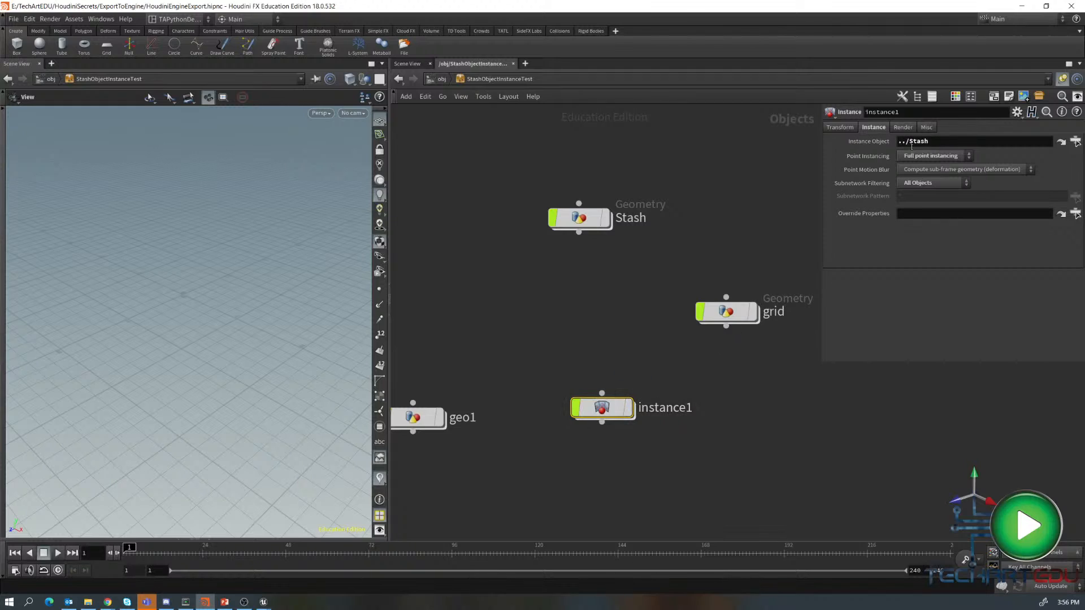
{"action": "left_click", "coordinate": [845, 127]}
{"action": "left_click", "coordinate": [876, 128]}
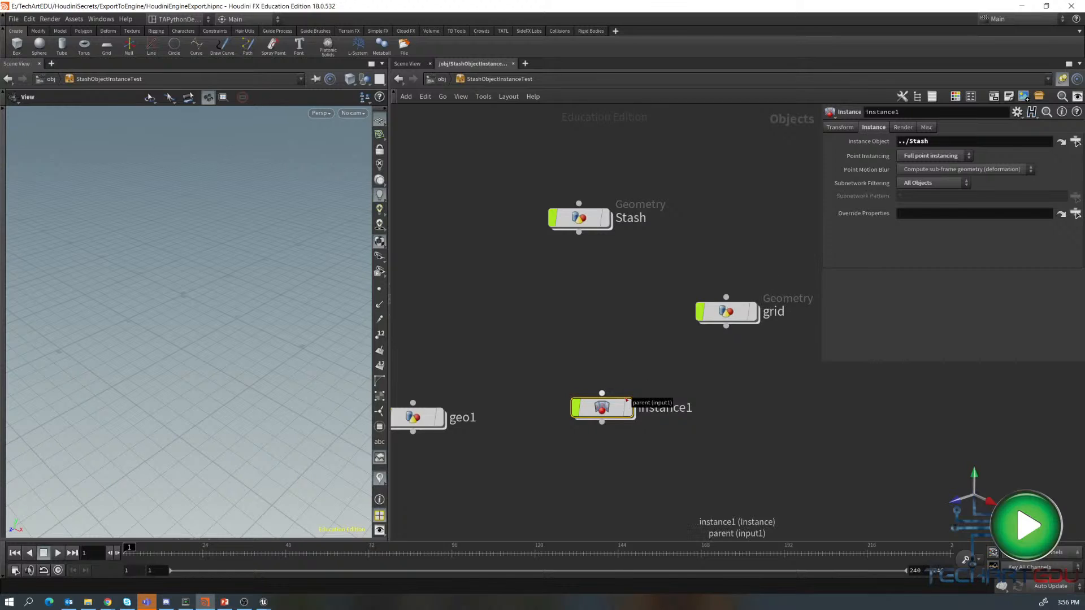
{"action": "mouse_move", "coordinate": [615, 408]}
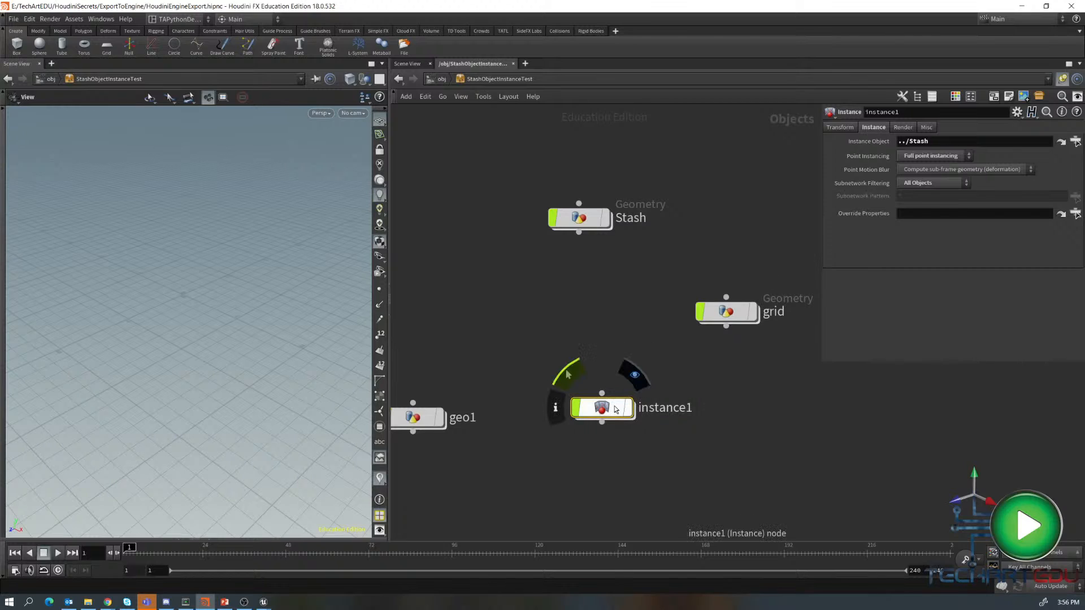
- Open instance1's network, reposition the object_merge1 node pointing to ../../grid, and go back up
{"action": "double_click", "coordinate": [611, 407]}
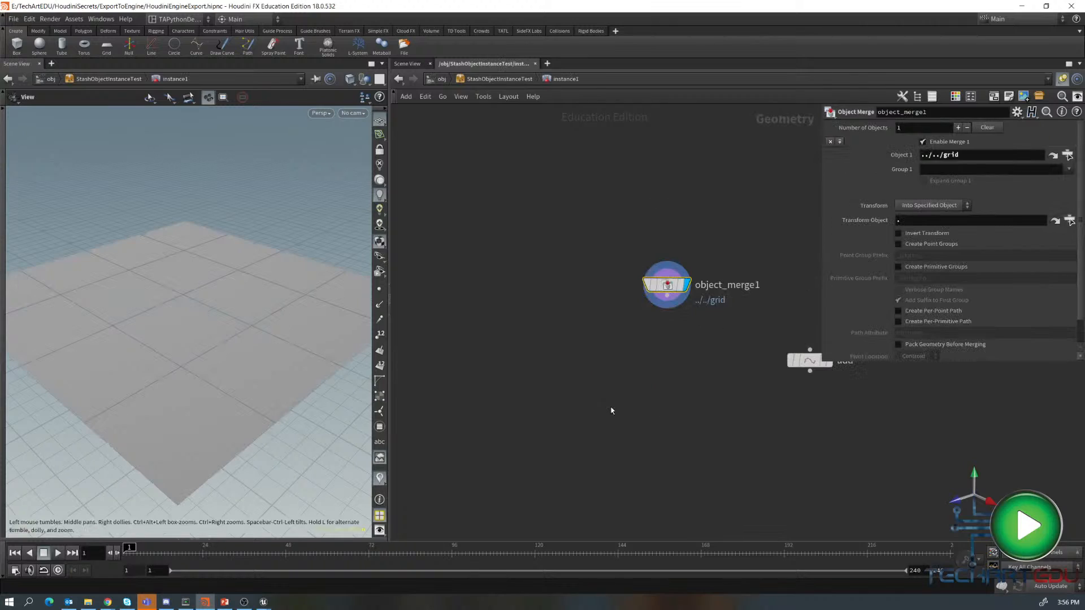
{"action": "mouse_move", "coordinate": [669, 282]}
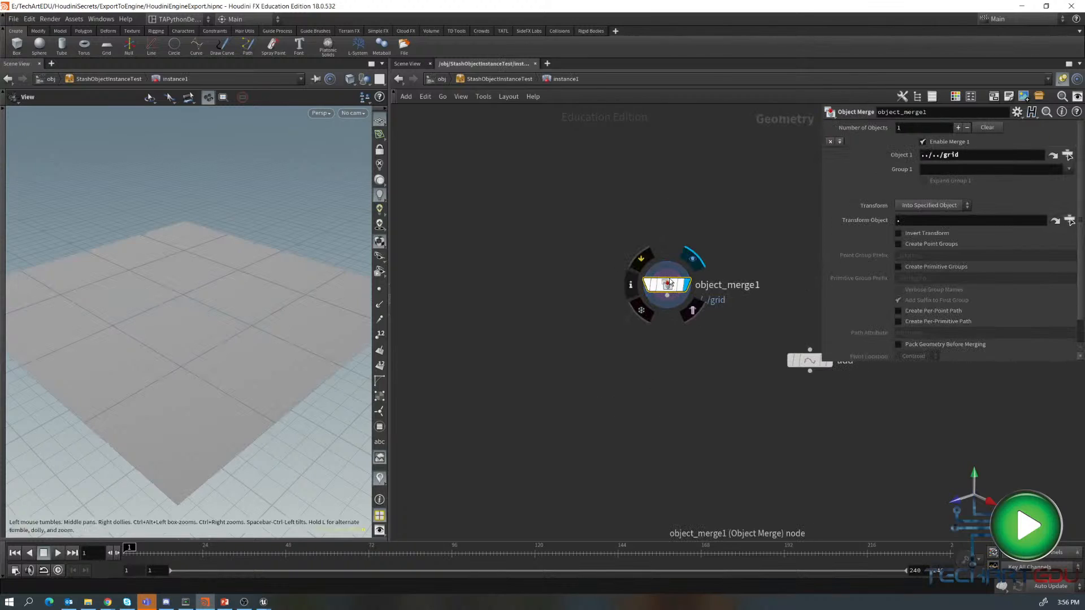
{"action": "left_click_drag", "start_coordinate": [671, 289], "coordinate": [660, 269]}
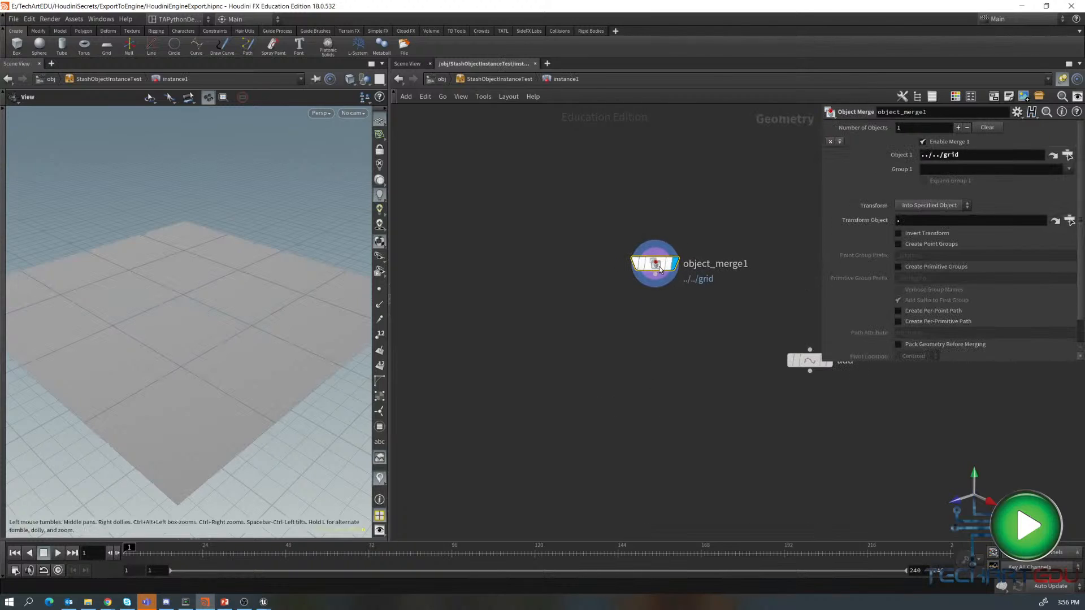
{"action": "mouse_move", "coordinate": [658, 264]}
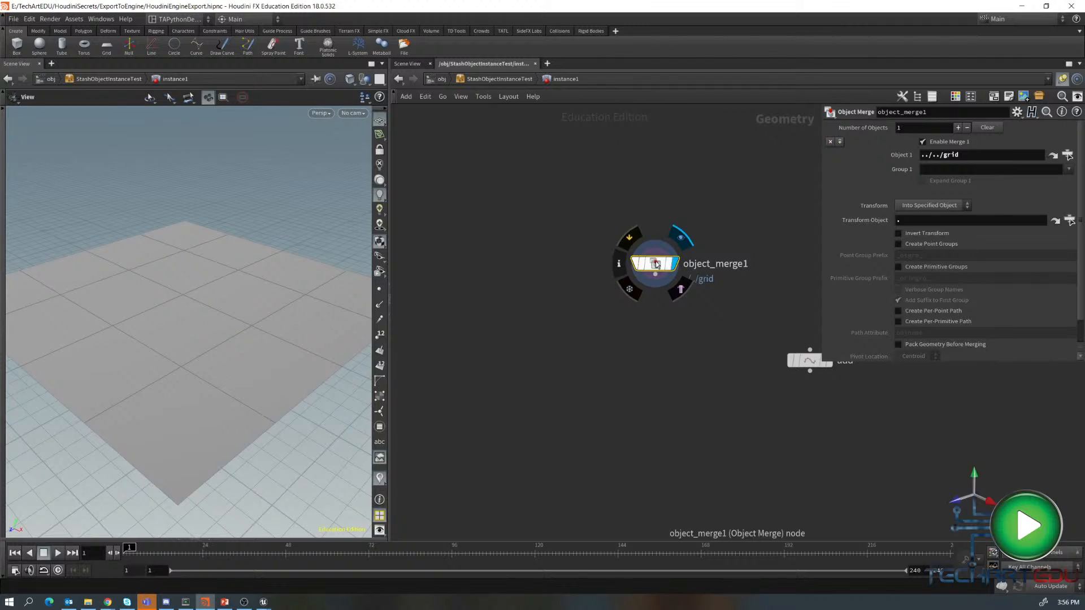
{"action": "key", "text": "u"}
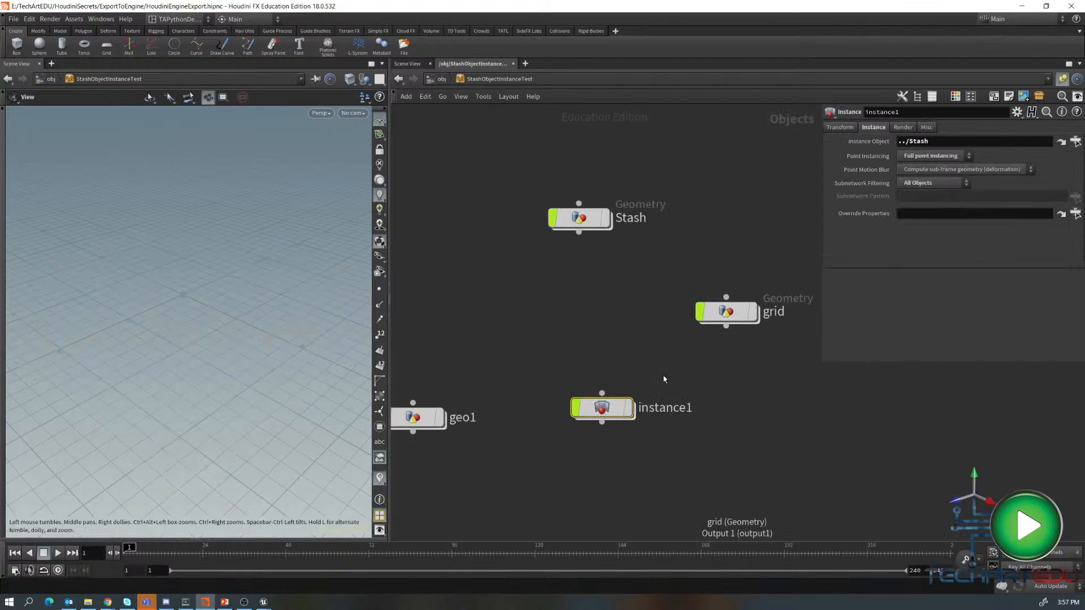
- Display the instance1 object and zoom the viewport onto the instanced characters
{"action": "left_click", "coordinate": [632, 415]}
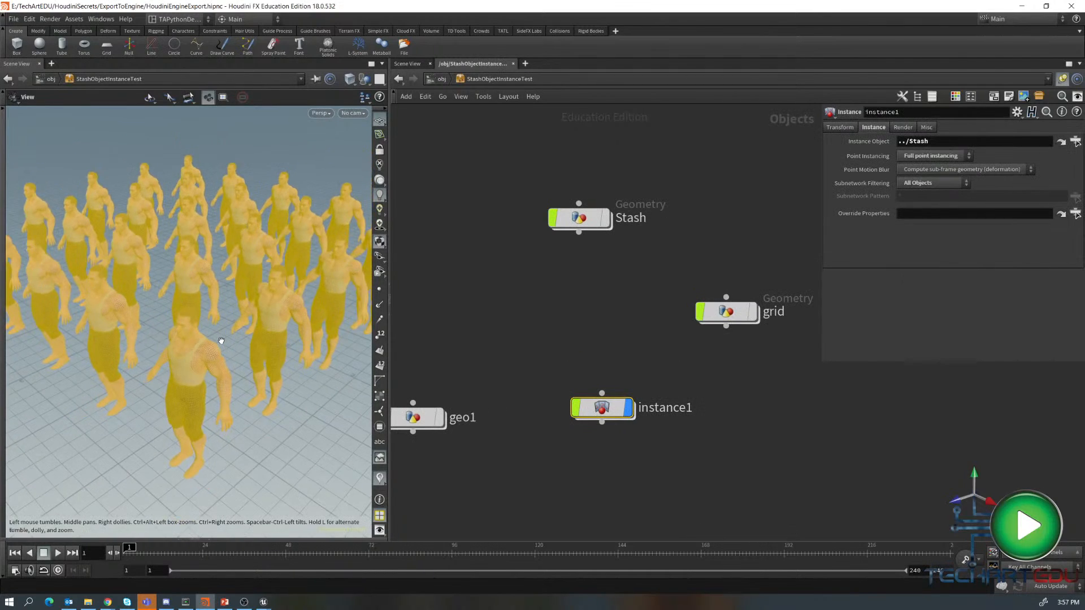
{"action": "scroll", "coordinate": [221, 341], "scroll_direction": "down", "scroll_amount": 5}
{"action": "left_click", "coordinate": [503, 317]}
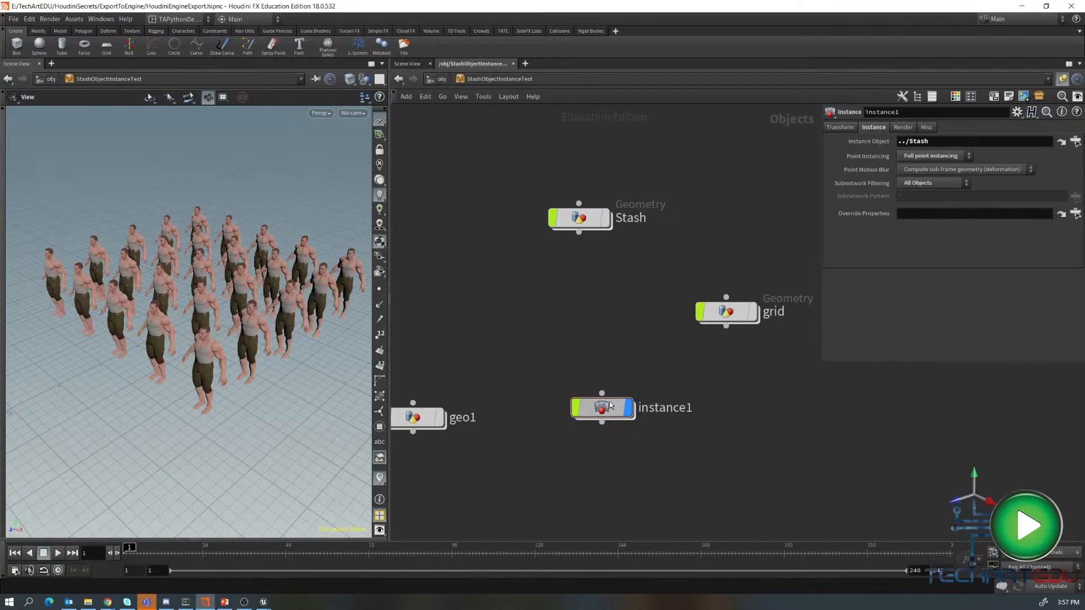
- Rearrange the instance1 and grid nodes, return to object level, and display StashObjectInstanceTest
{"action": "left_click_drag", "start_coordinate": [602, 407], "coordinate": [600, 362]}
{"action": "left_click_drag", "start_coordinate": [728, 309], "coordinate": [738, 287]}
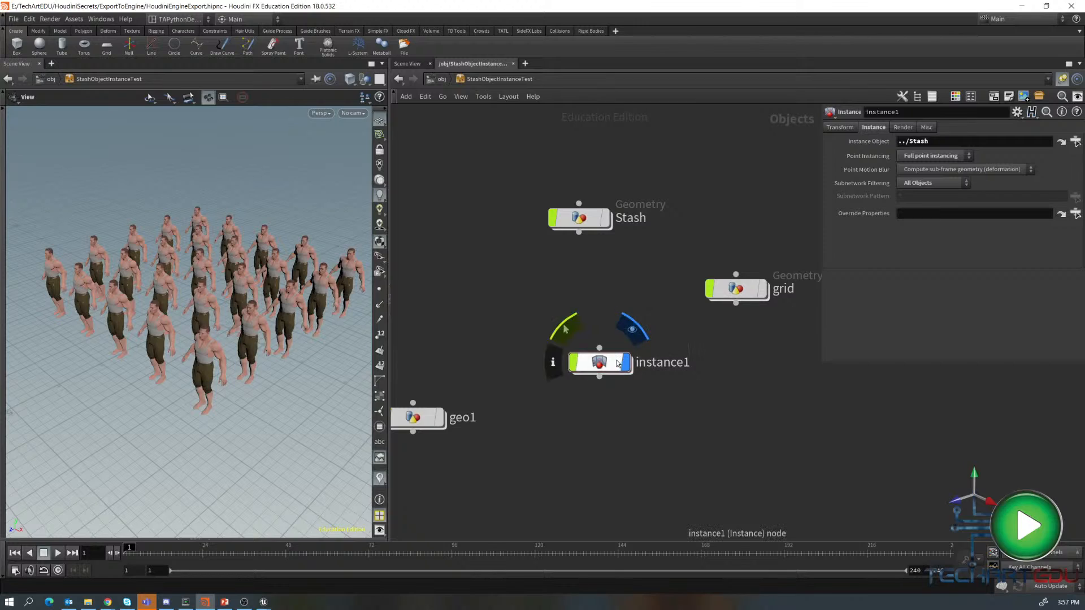
{"action": "left_click_drag", "start_coordinate": [613, 365], "coordinate": [620, 346]}
{"action": "mouse_move", "coordinate": [623, 349]}
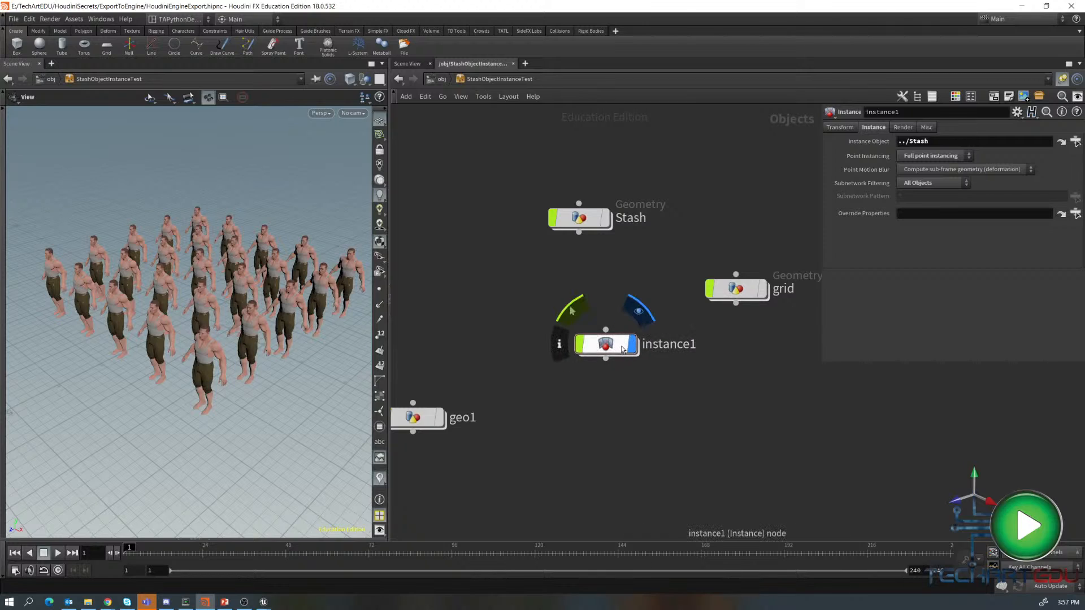
{"action": "key", "text": "u"}
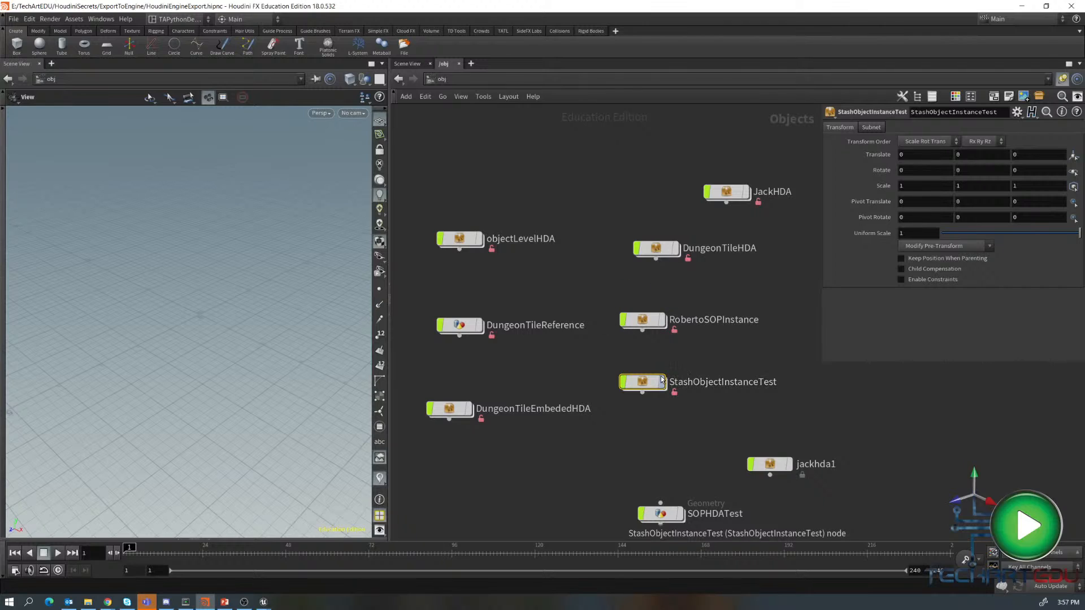
{"action": "left_click", "coordinate": [663, 381]}
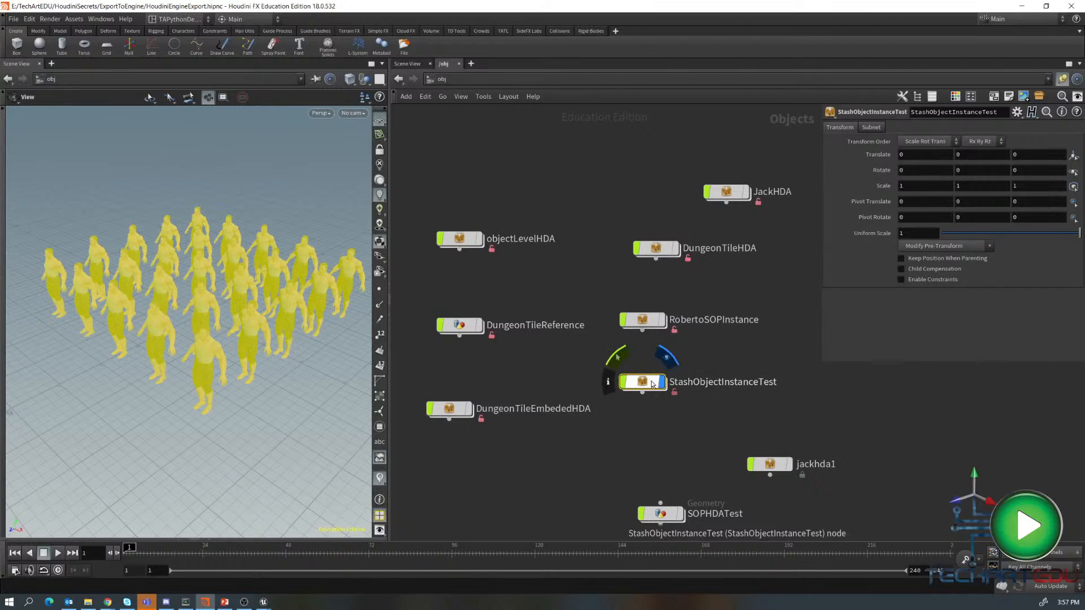
- Save the StashObjectInstanceTest node type to its HDA file and switch to the Unreal Editor
{"action": "right_click", "coordinate": [653, 384]}
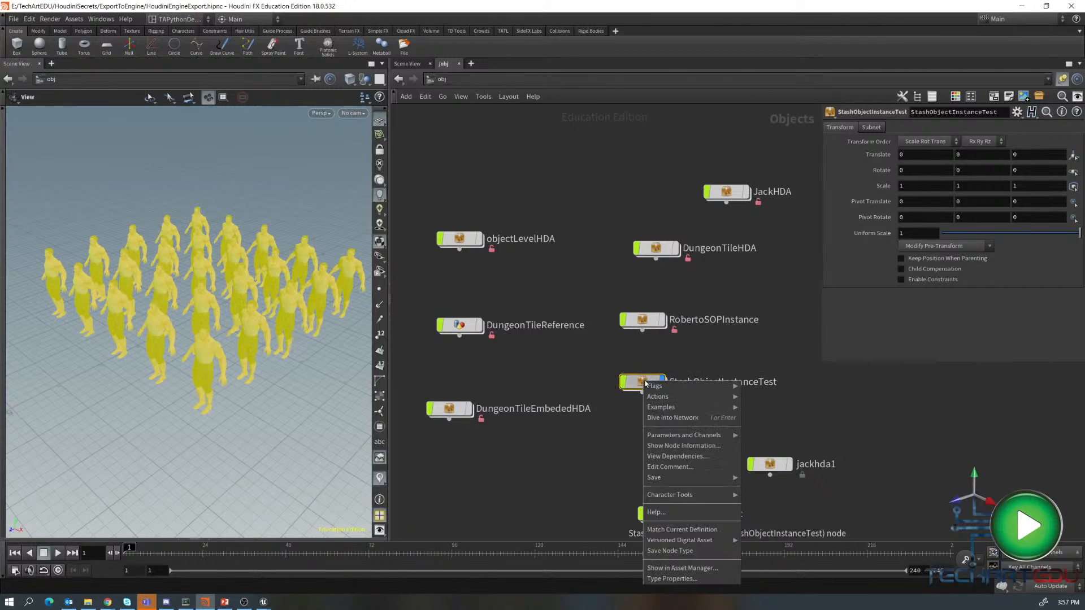
{"action": "left_click", "coordinate": [668, 552]}
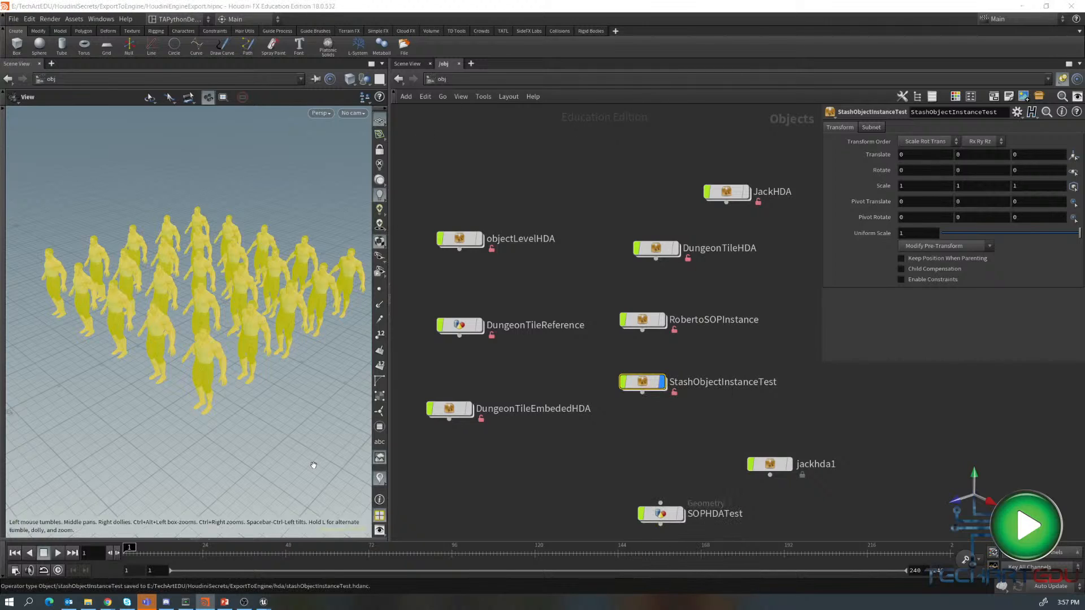
{"action": "mouse_move", "coordinate": [263, 601]}
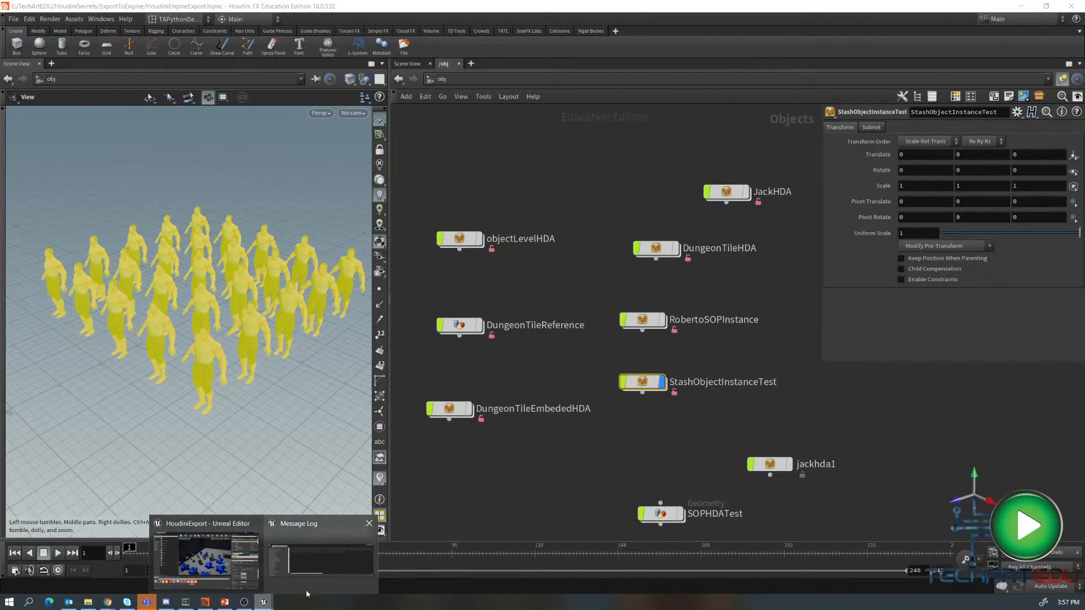
{"action": "left_click", "coordinate": [206, 557]}
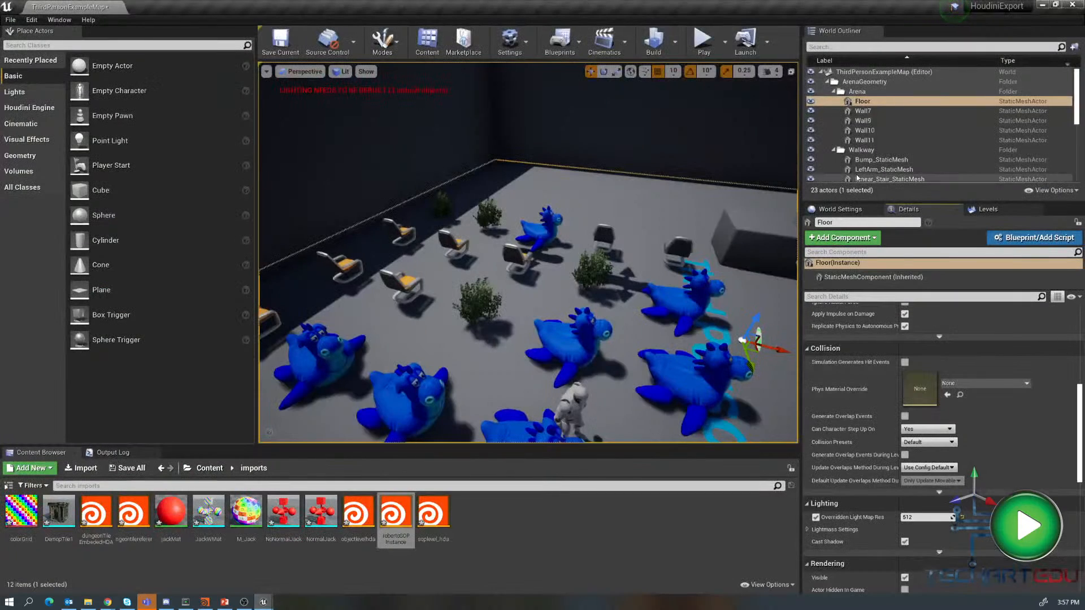
- Select the robertoSOPInstance actor in the level and delete it
{"action": "left_click", "coordinate": [582, 348]}
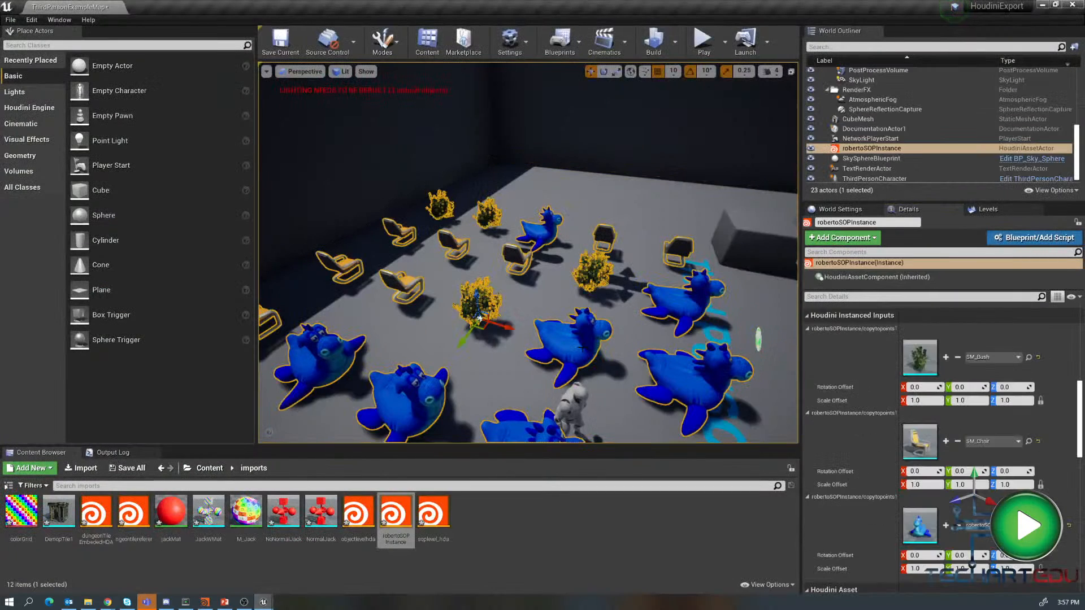
{"action": "left_click", "coordinate": [874, 150]}
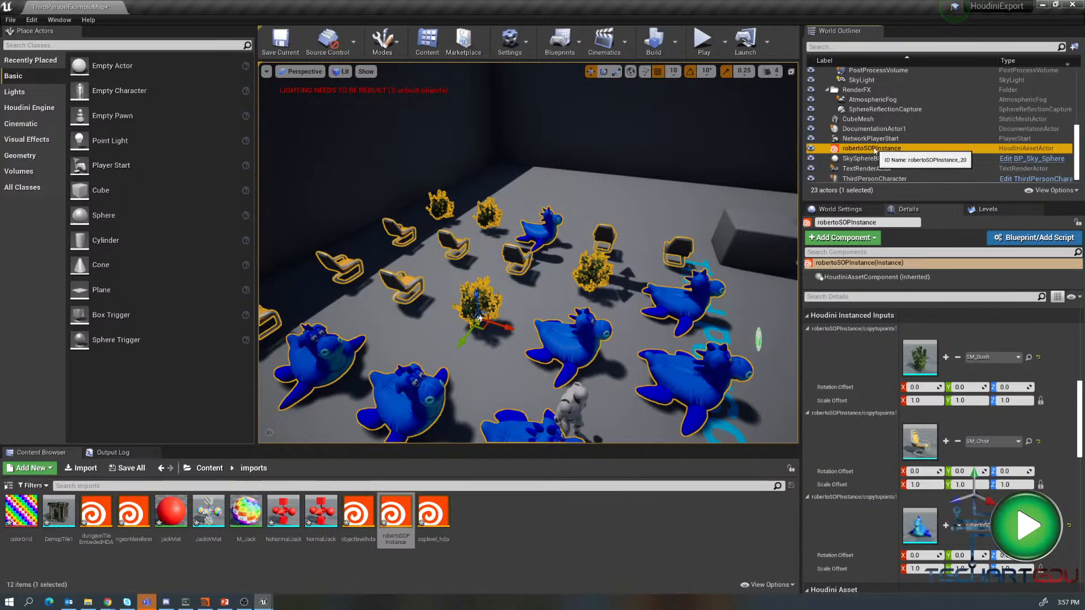
{"action": "key", "text": "Delete"}
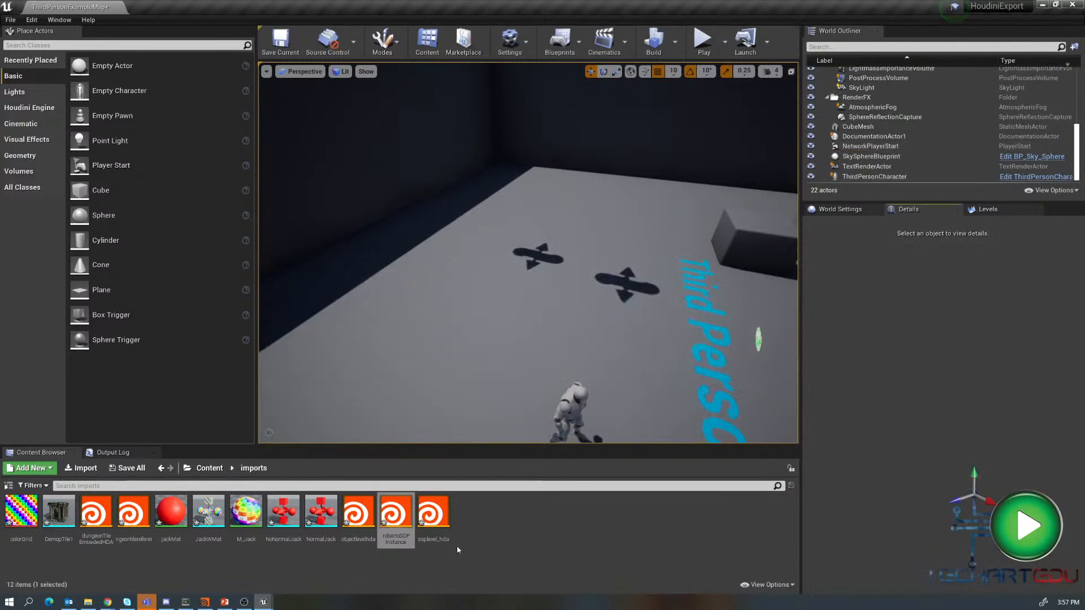
- Import stashObjectInstanceTest.hdanc into the imports folder and place the asset in the level
{"action": "right_click", "coordinate": [490, 520]}
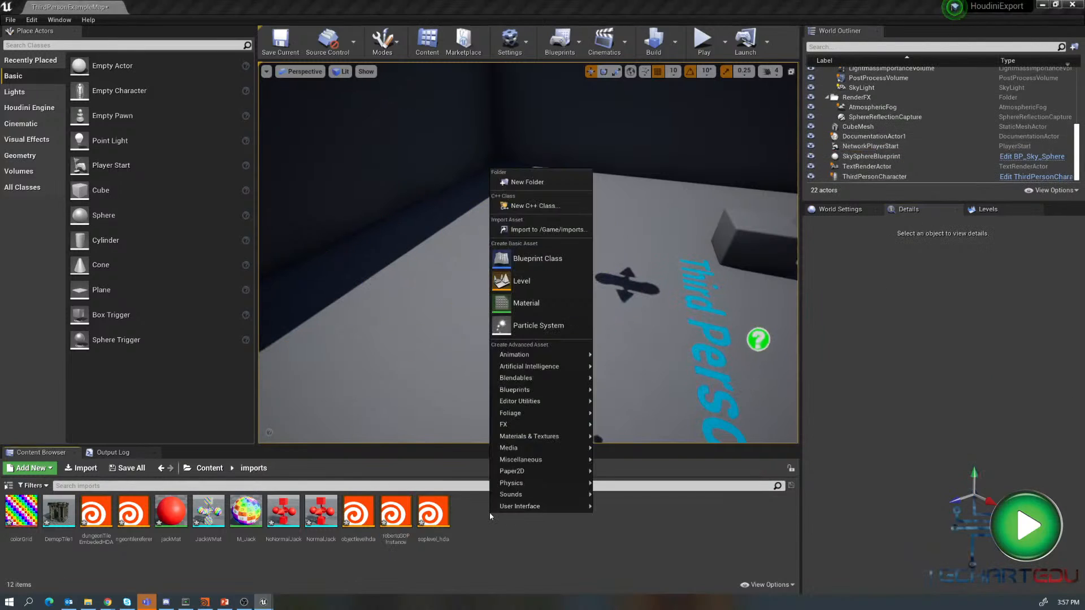
{"action": "left_click", "coordinate": [541, 229]}
{"action": "left_click", "coordinate": [370, 236]}
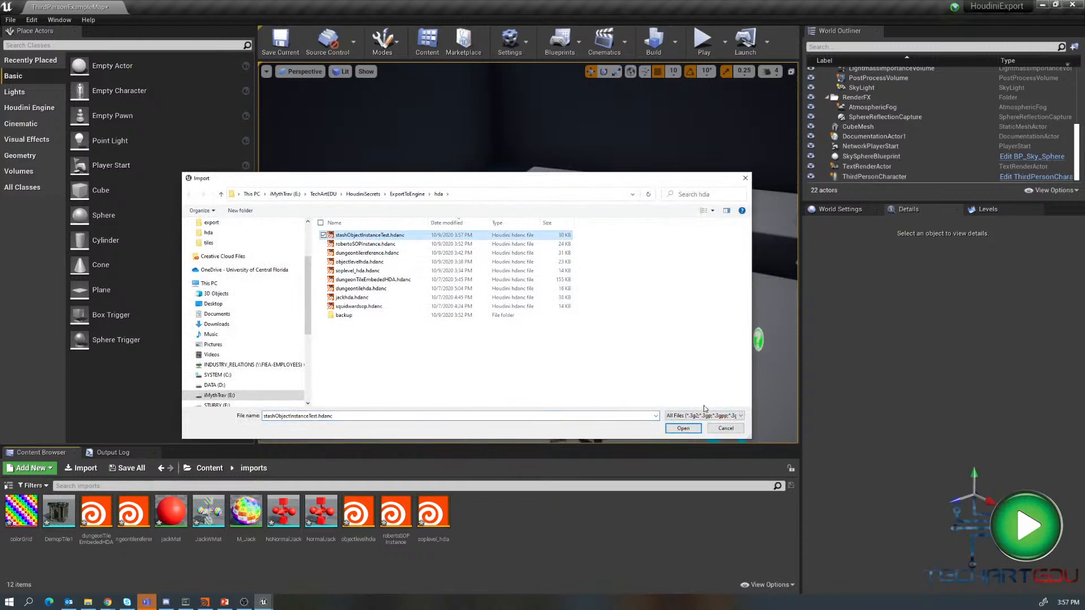
{"action": "left_click", "coordinate": [683, 428]}
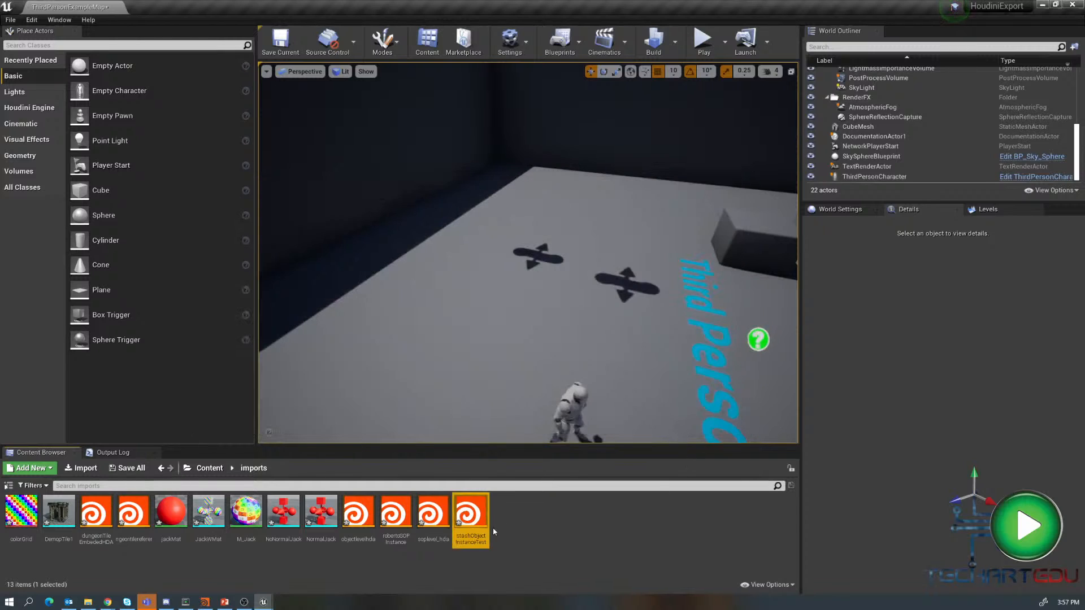
{"action": "left_click_drag", "start_coordinate": [471, 514], "coordinate": [529, 304]}
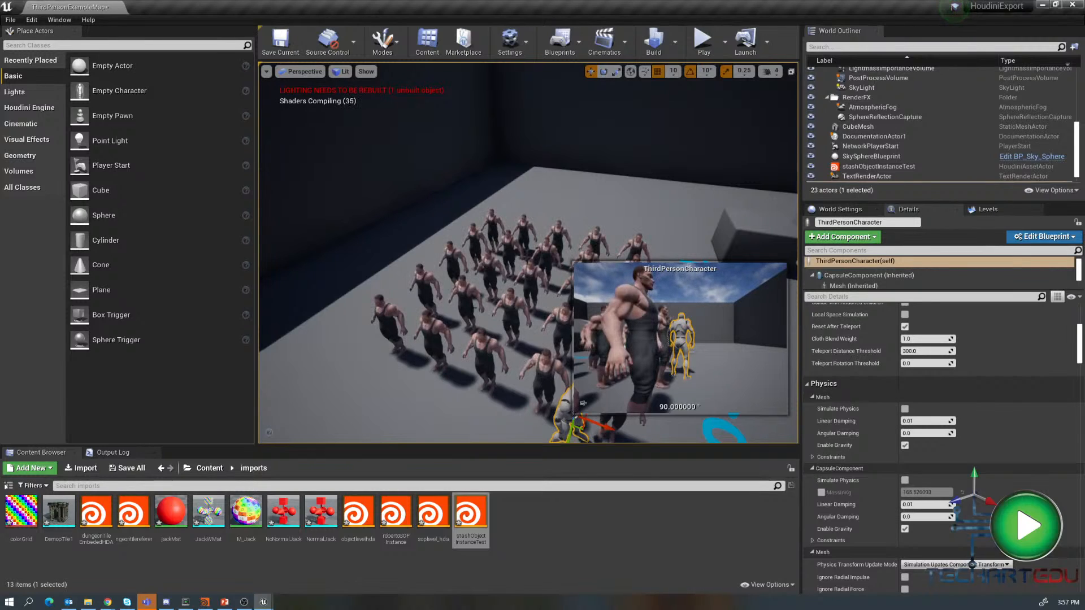
{"action": "left_click", "coordinate": [565, 218]}
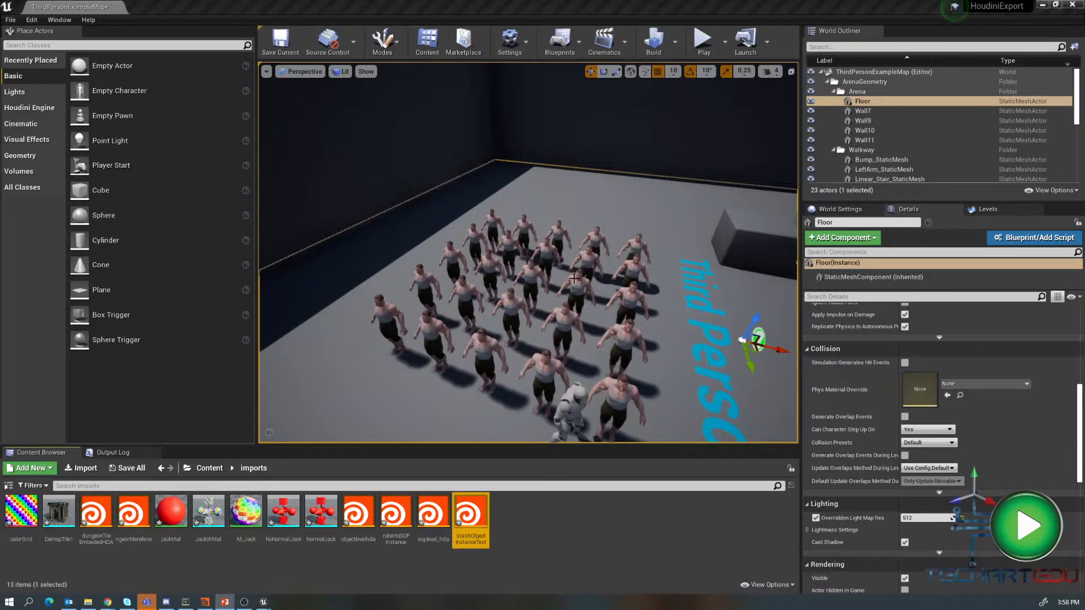
- Switch to Houdini to compare the instanced characters, then return to the Unreal Editor
{"action": "left_click", "coordinate": [206, 604]}
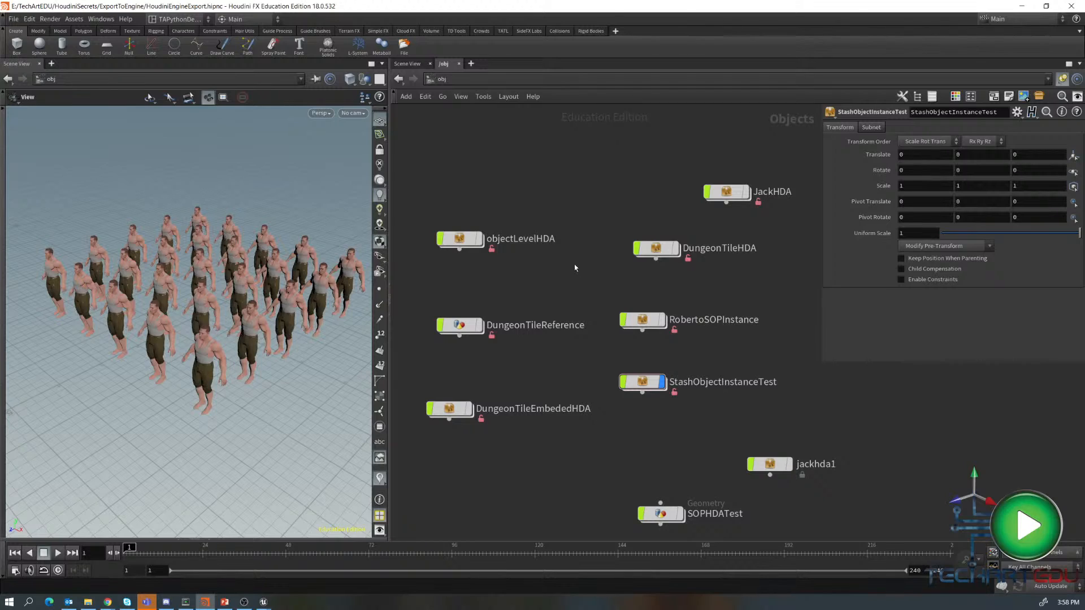
{"action": "key", "text": "u"}
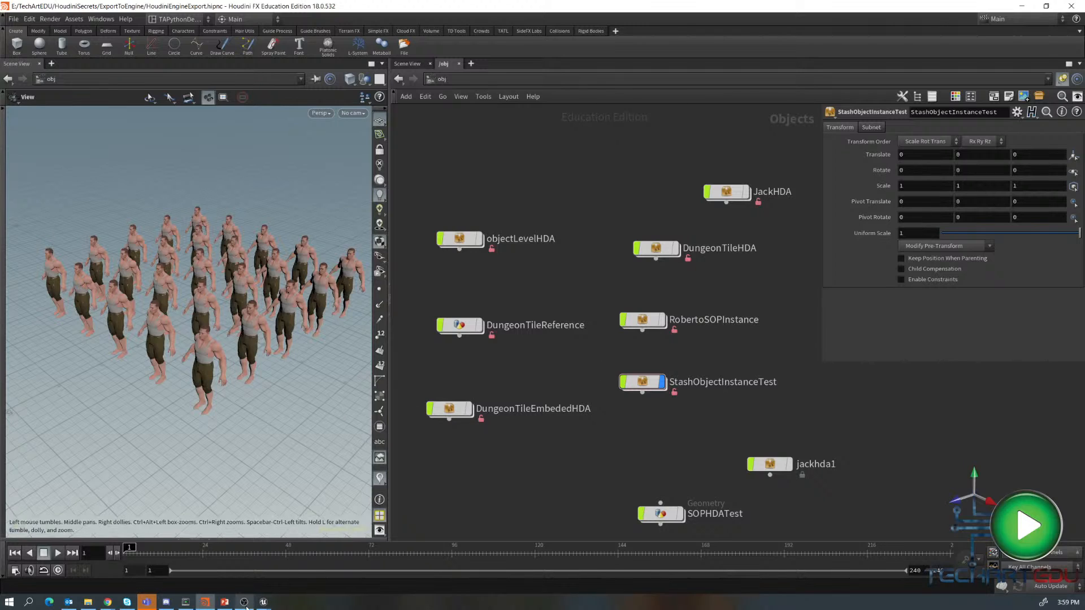
{"action": "mouse_move", "coordinate": [263, 602]}
{"action": "left_click", "coordinate": [202, 566]}
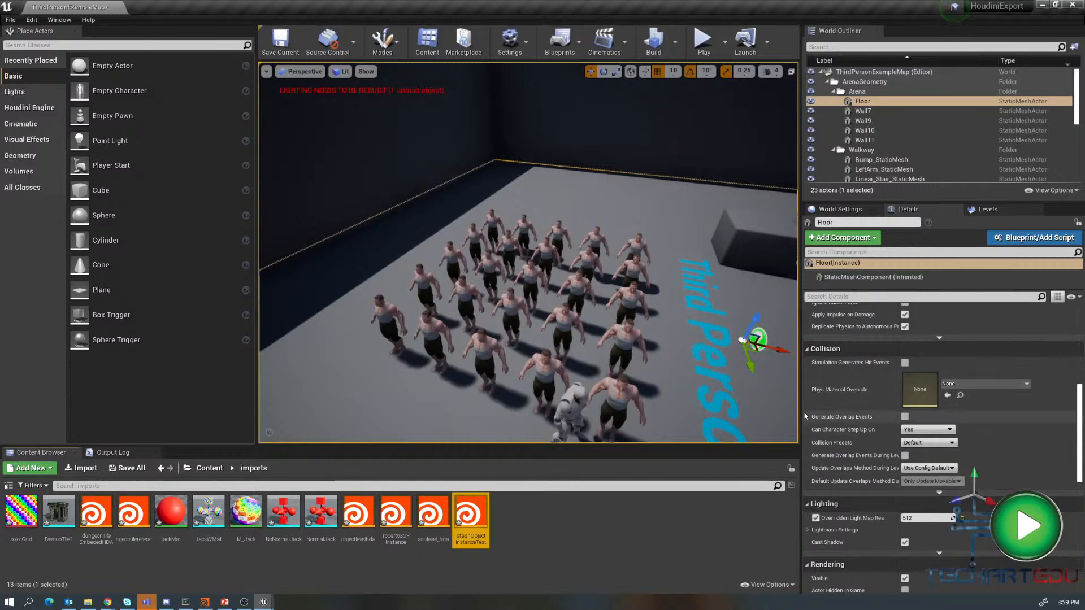
- Select the stashObjectInstanceTest actor and review its Houdini Instanced Inputs in the details
{"action": "scroll", "coordinate": [1077, 367], "scroll_direction": "up", "scroll_amount": 5}
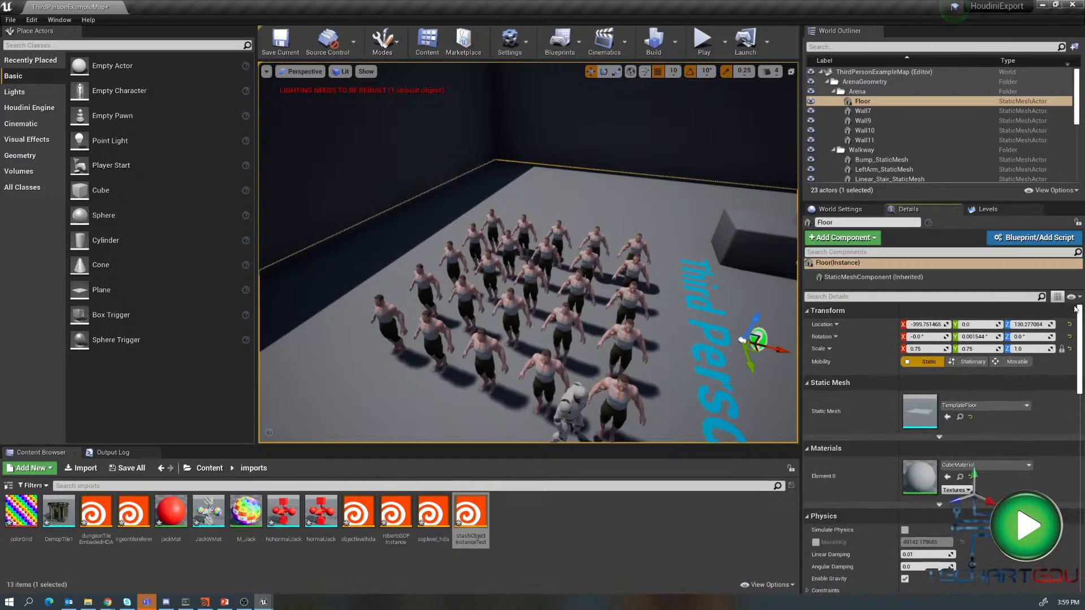
{"action": "left_click", "coordinate": [564, 323]}
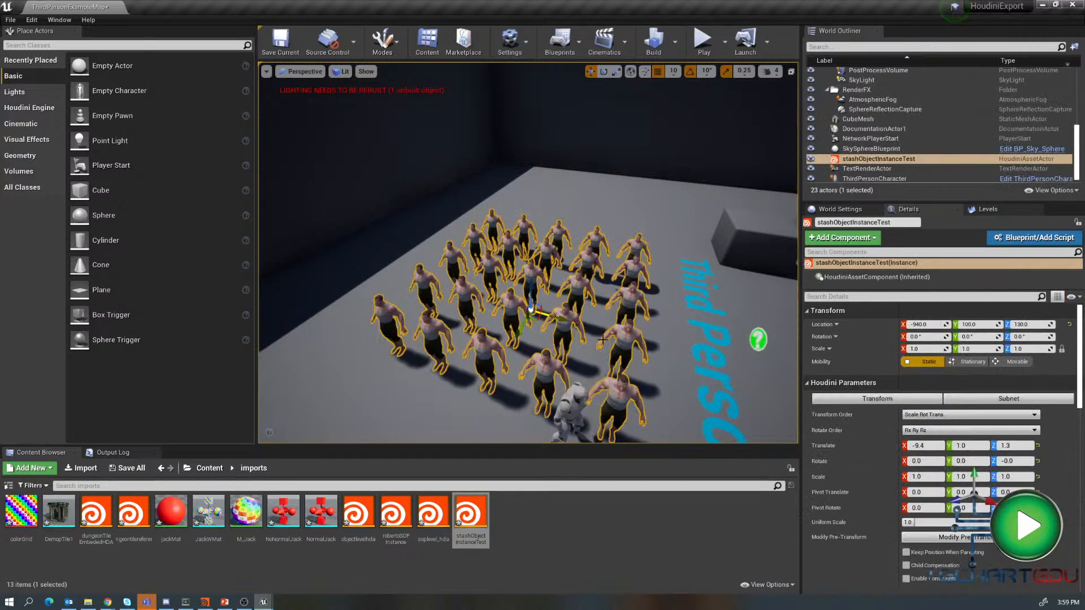
{"action": "left_click_drag", "start_coordinate": [1080, 348], "coordinate": [1080, 444]}
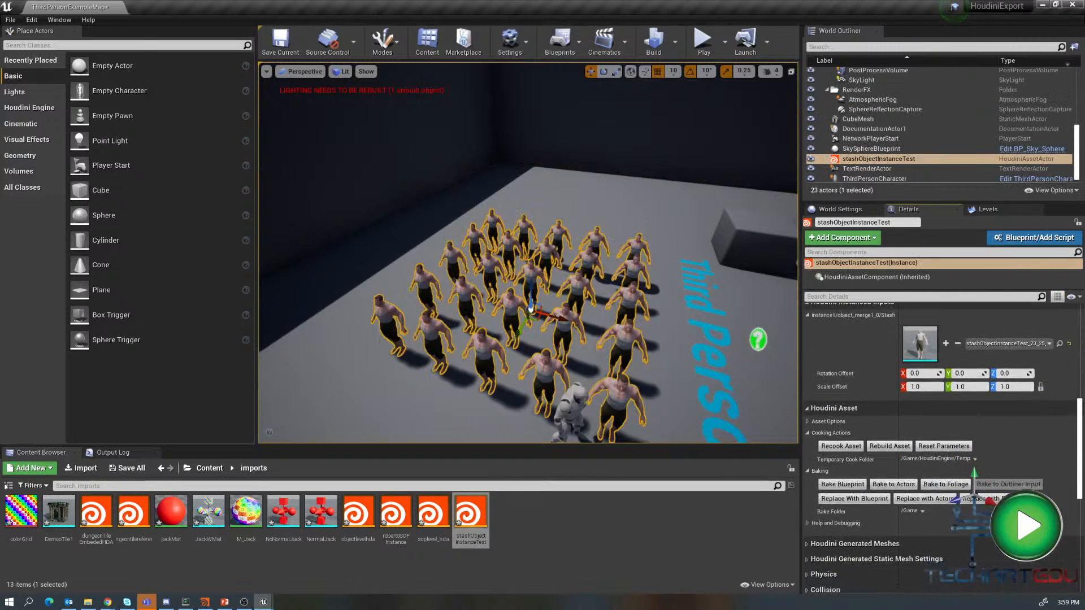
{"action": "scroll", "coordinate": [943, 446], "scroll_direction": "up", "scroll_amount": 1}
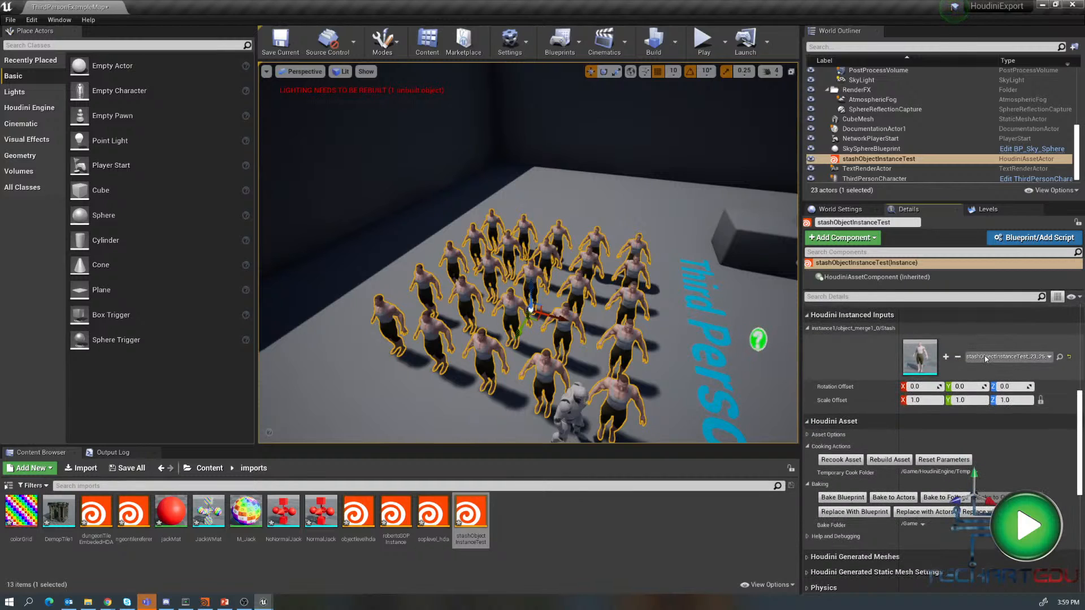